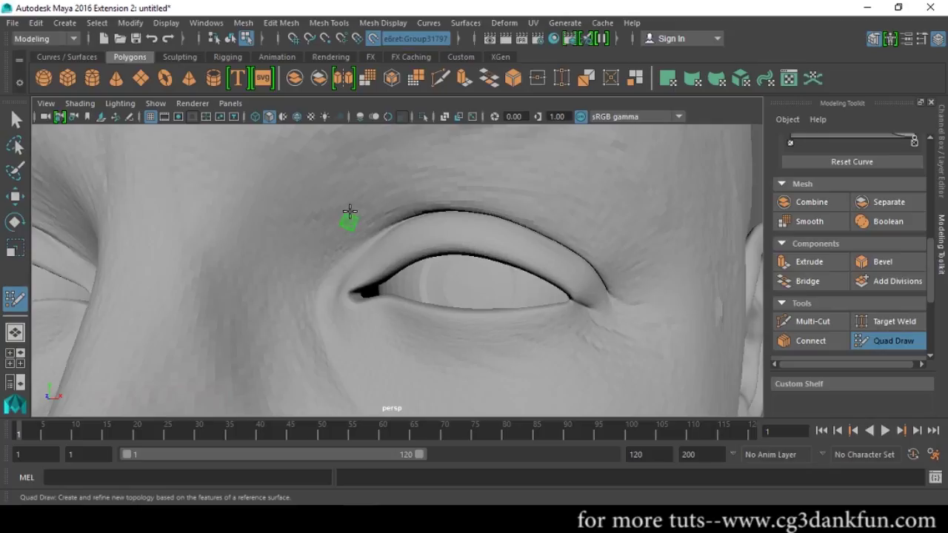
- Draw a first quad above the inner corner of the eye with Quad Draw and adjust its outer corner points
left_click(333, 217)
key("ctrl+z")
left_click(365, 239)
left_click(358, 188)
left_click(313, 220)
left_click(334, 261)
left_click(334, 232, "shift")
left_click_drag(358, 188, 352, 178)
left_click_drag(313, 220, 306, 219)
- Extend the quad strip along the upper eyelid, around the outer corner, and from the inner corner beneath the eye
mouse_move(364, 239)
left_mouse_down()
mouse_move(446, 193)
mouse_move(535, 202)
mouse_move(597, 227)
left_mouse_up()
mouse_move(597, 227)
left_mouse_down()
mouse_move(626, 252)
mouse_move(649, 308)
left_mouse_up()
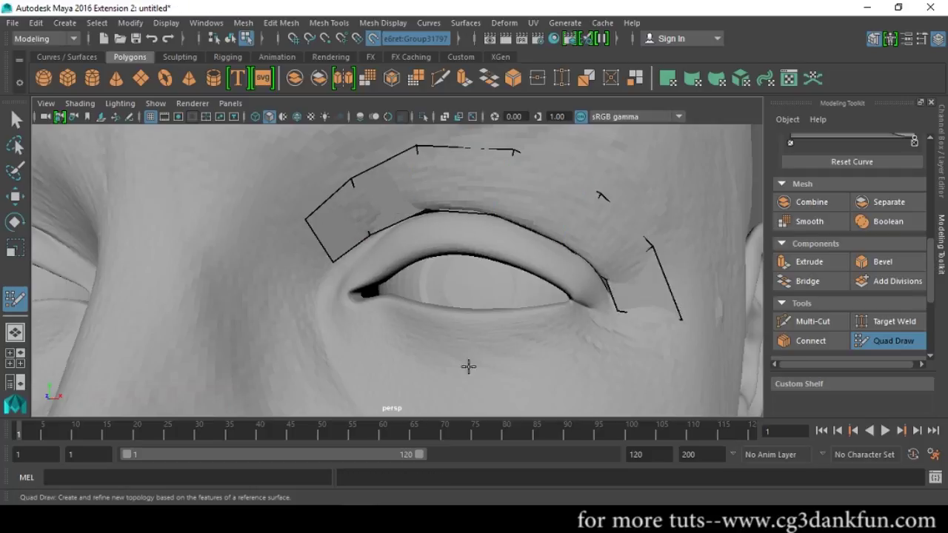
left_click_drag(318, 245, 299, 294)
scroll(355, 299, "down", 3)
scroll(355, 298, "up", 3)
middle_click_drag(356, 299, 313, 260, "alt")
left_click_drag(263, 272, 269, 315)
mouse_move(270, 315)
left_mouse_down()
mouse_move(293, 363)
mouse_move(442, 372)
mouse_move(366, 346)
mouse_move(564, 337)
left_mouse_up()
left_click_drag(565, 337, 643, 286)
- Add an outer row of quads along the brow above the eye strip, extending toward the outer corner
scroll(311, 245, "down", 3)
middle_click_drag(301, 233, 336, 283, "alt")
left_click_drag(336, 283, 311, 260)
left_click_drag(578, 303, 602, 287)
mouse_move(553, 273)
middle_mouse_down()
mouse_move(557, 233)
mouse_move(547, 217)
middle_mouse_up()
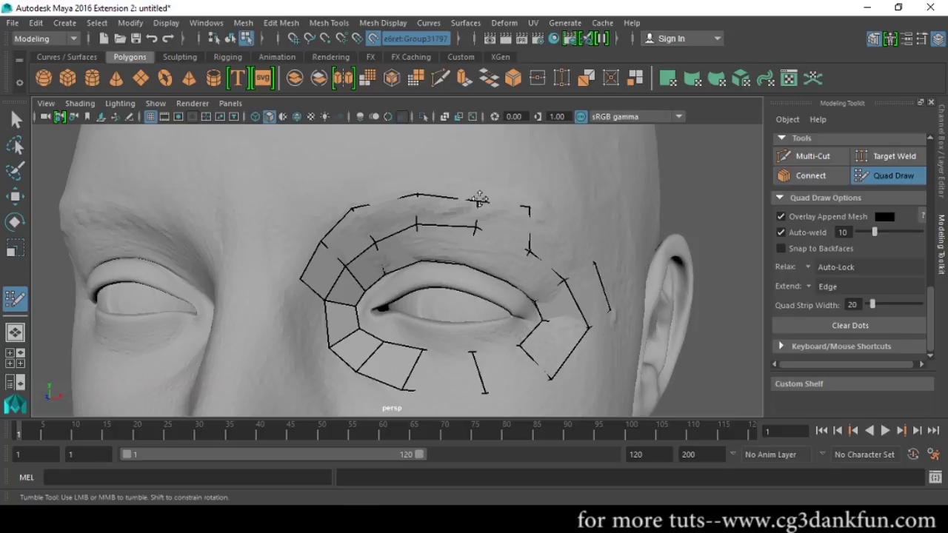
middle_click_drag(341, 337, 338, 218, "alt")
mouse_move(362, 272)
left_mouse_down()
mouse_move(398, 301)
mouse_move(497, 304)
mouse_move(471, 295)
left_mouse_up()
scroll(489, 303, "down", 3)
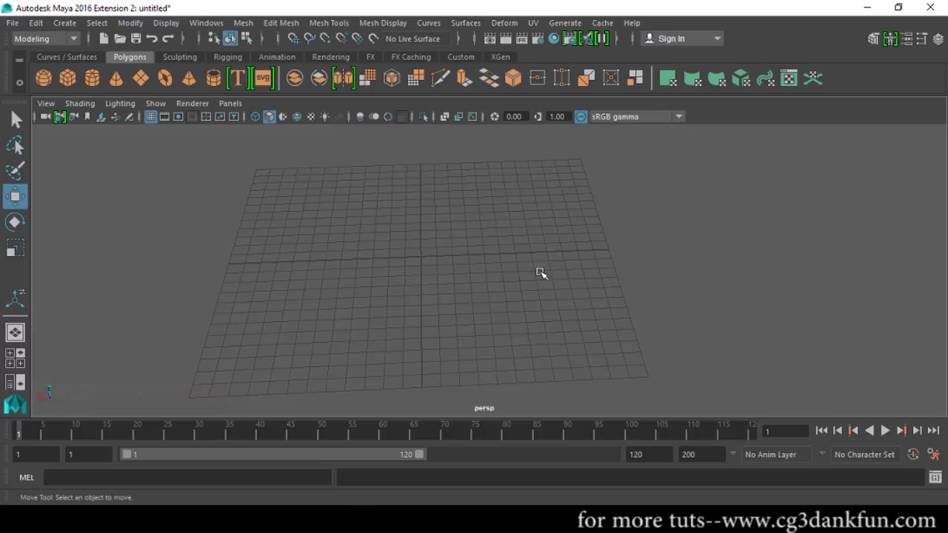
- Show the Modeling Toolkit beside the empty perspective view
left_click(874, 40)
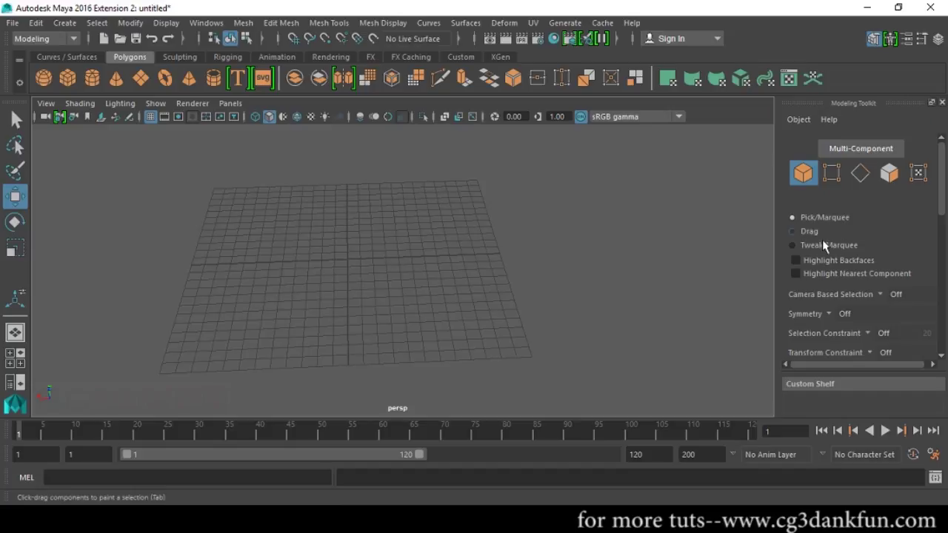
left_click_drag(944, 207, 946, 178)
left_click_drag(289, 238, 297, 249, "alt")
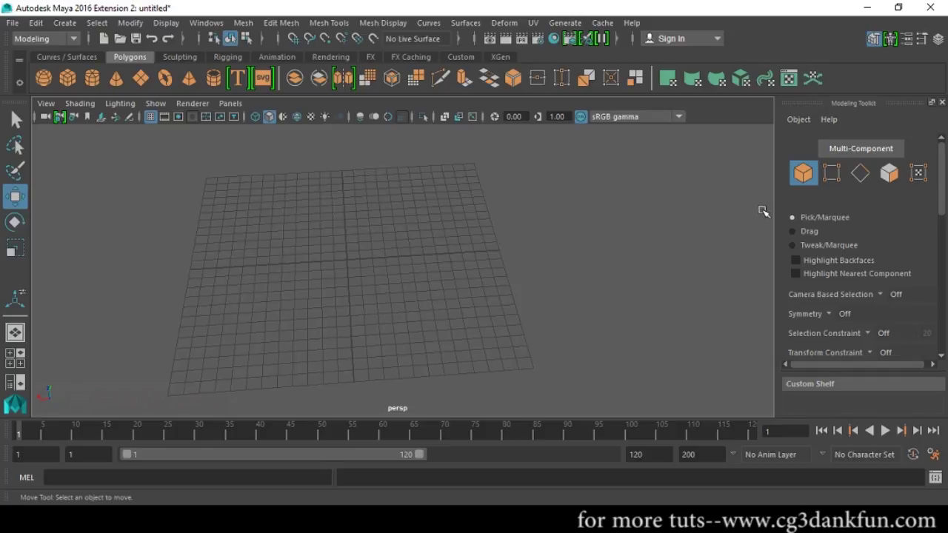
- Create a polygon cube on the grid, frame it in the view and scale it uniformly
left_click(66, 78)
left_click_drag(429, 279, 468, 271, "alt")
key("f")
scroll(489, 281, "down", 1)
key("r")
left_click_drag(405, 275, 447, 311)
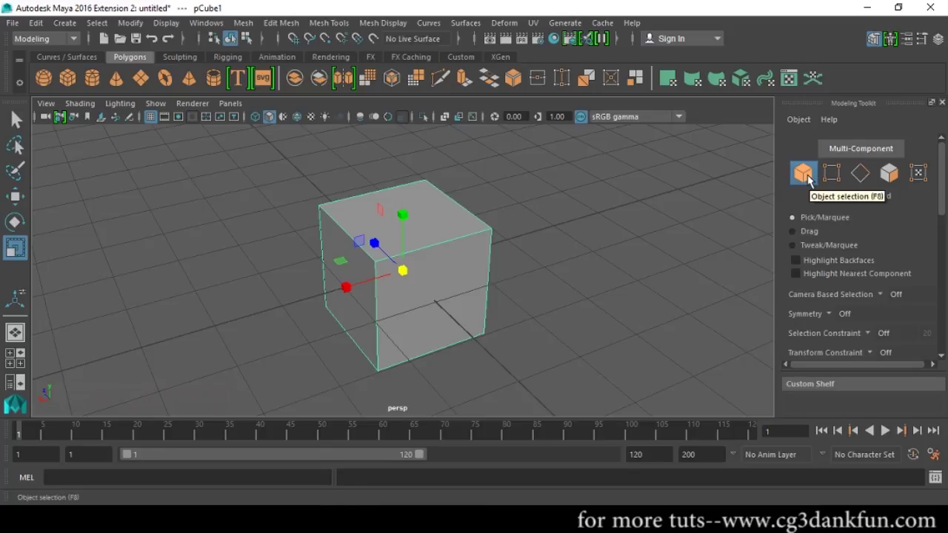
- Switch the cube's component selection through vertex, edge and face modes in turn
left_click(831, 174)
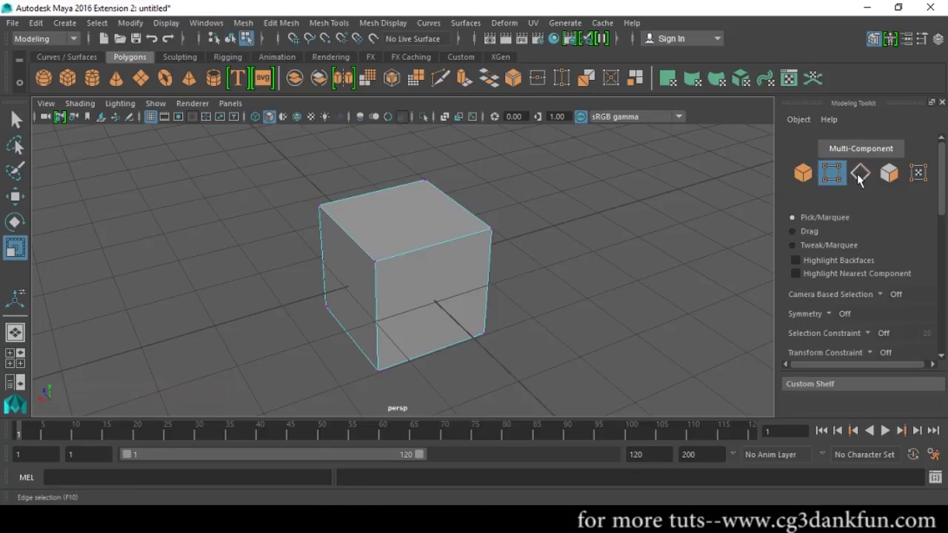
left_click(859, 175)
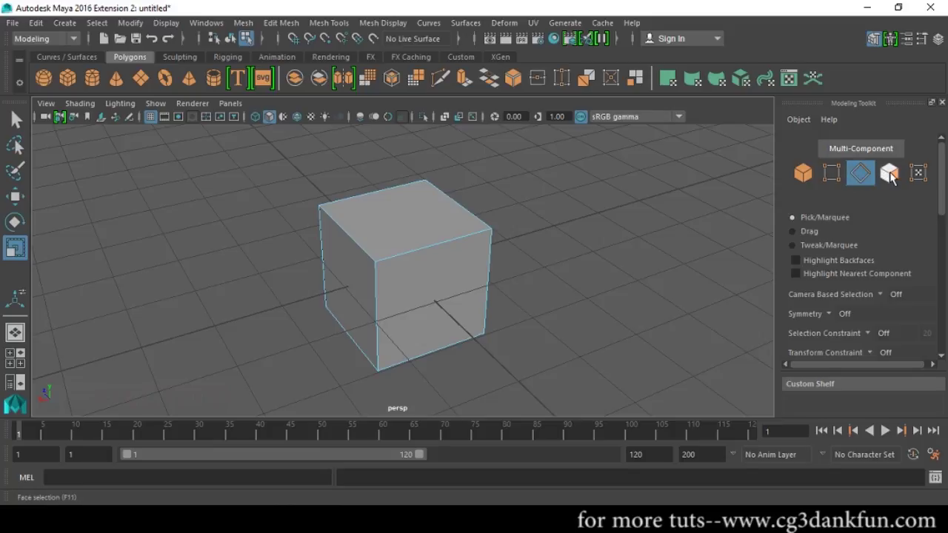
left_click(891, 174)
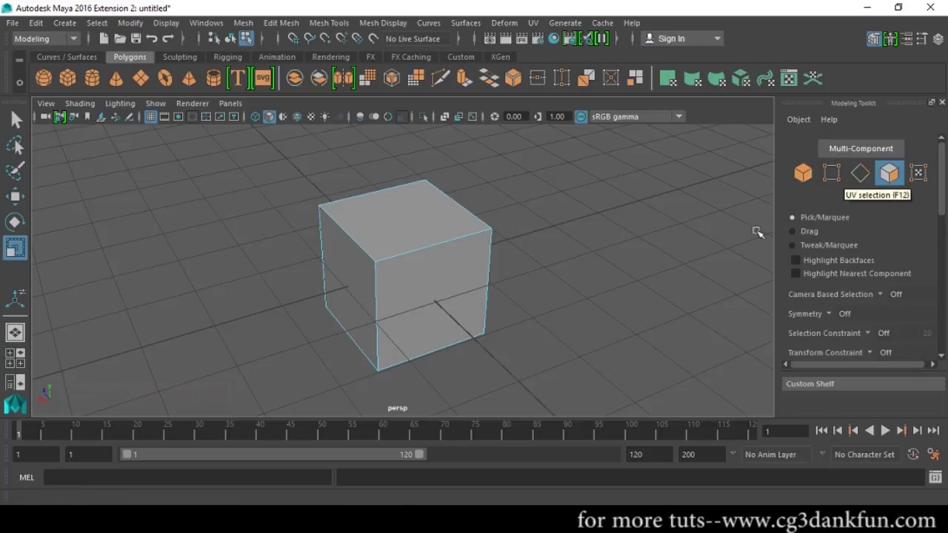
right_click_drag(631, 272, 467, 273, "alt")
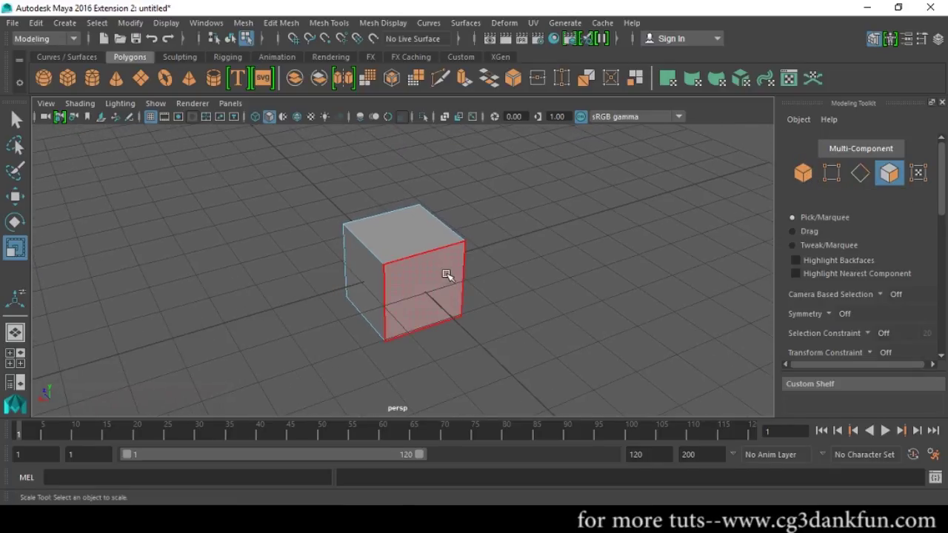
- Return to object selection, and put the cube into vertex selection with the Move tool active
key("F8")
left_click(538, 259)
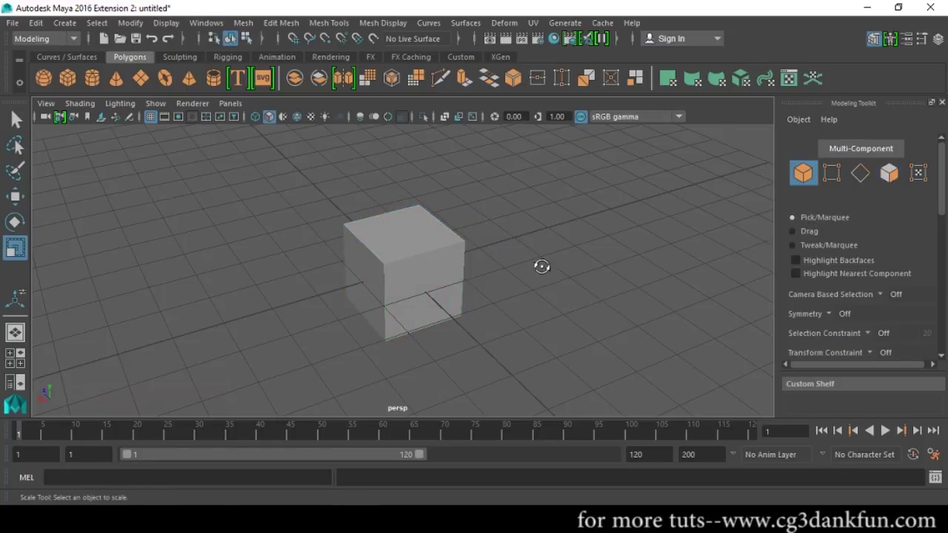
left_click_drag(541, 267, 536, 277, "alt")
left_click(519, 339)
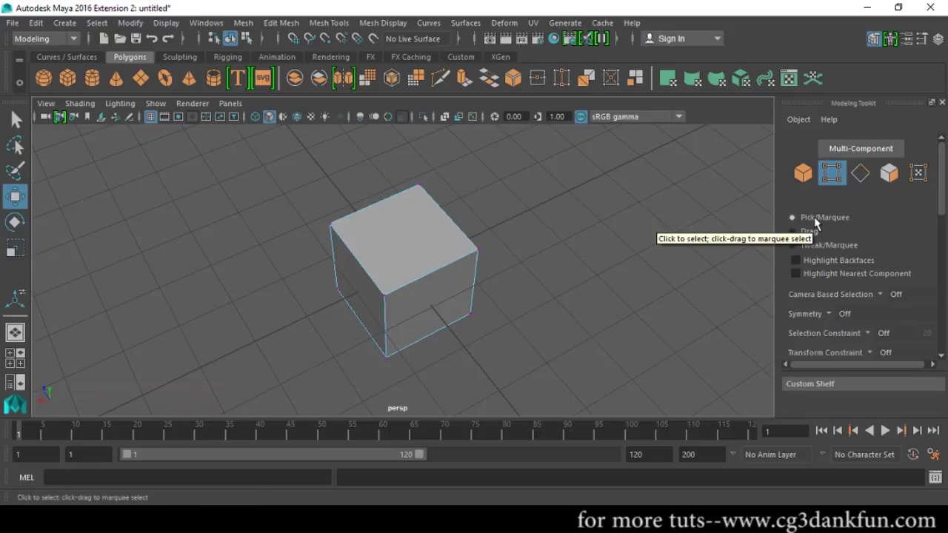
- Marquee-select all of the cube's vertices, replace that with the two vertices of one vertical edge, and clear the selection
left_click_drag(646, 140, 220, 404)
left_click_drag(494, 370, 508, 343, "alt")
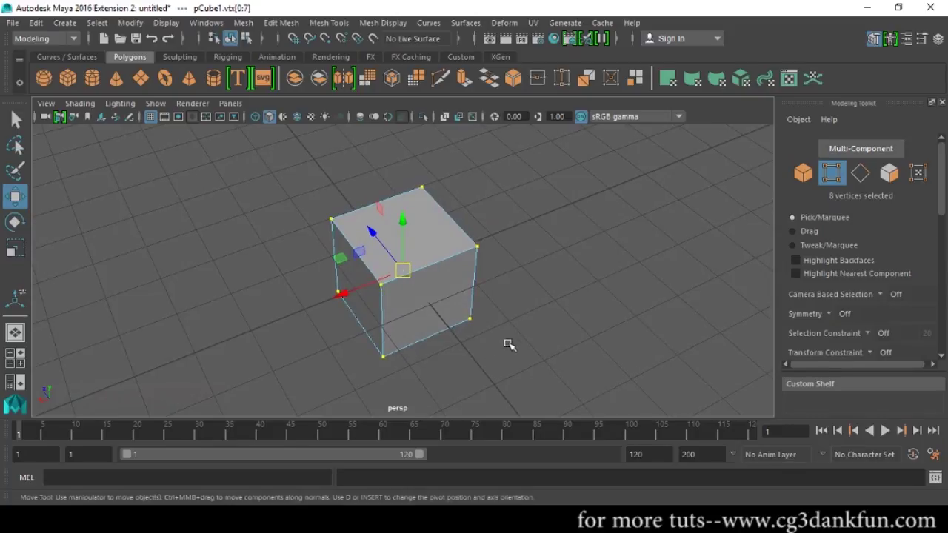
left_click(511, 338)
left_click_drag(519, 234, 460, 353)
mouse_move(556, 365)
left_mouse_down("alt")
mouse_move(525, 333)
mouse_move(572, 357)
left_mouse_up("alt")
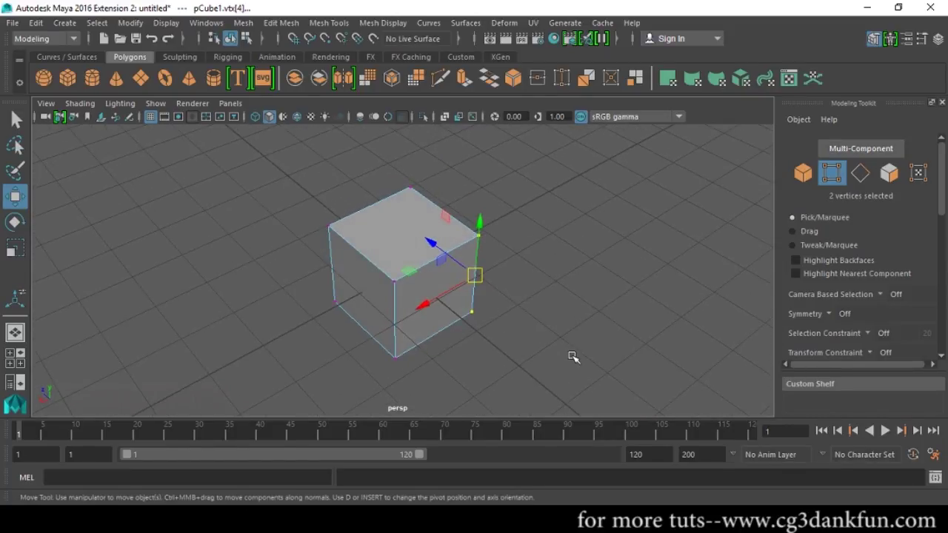
left_click(574, 344)
- Enable Drag selection and try it on the two vertices of one vertical edge, picking them singly and together
left_click(793, 231)
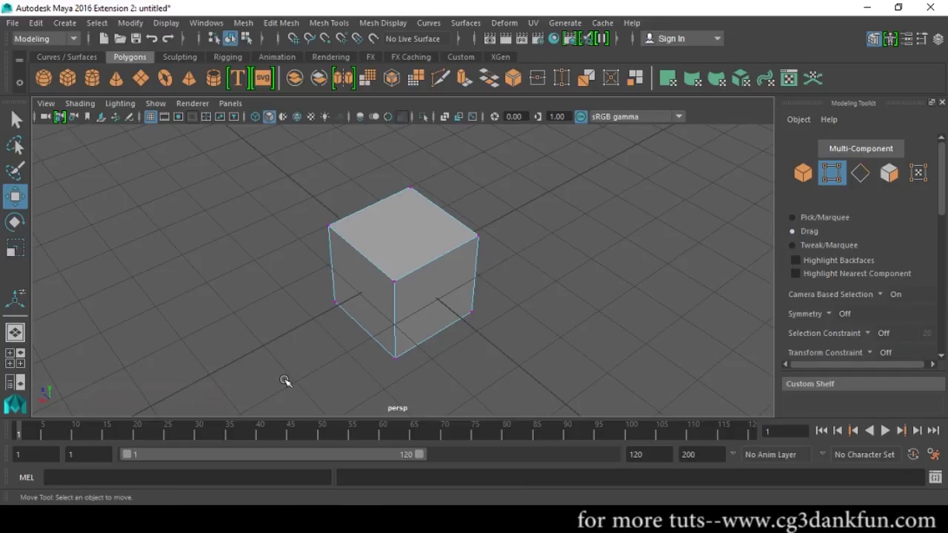
left_click(478, 236)
left_click(472, 311)
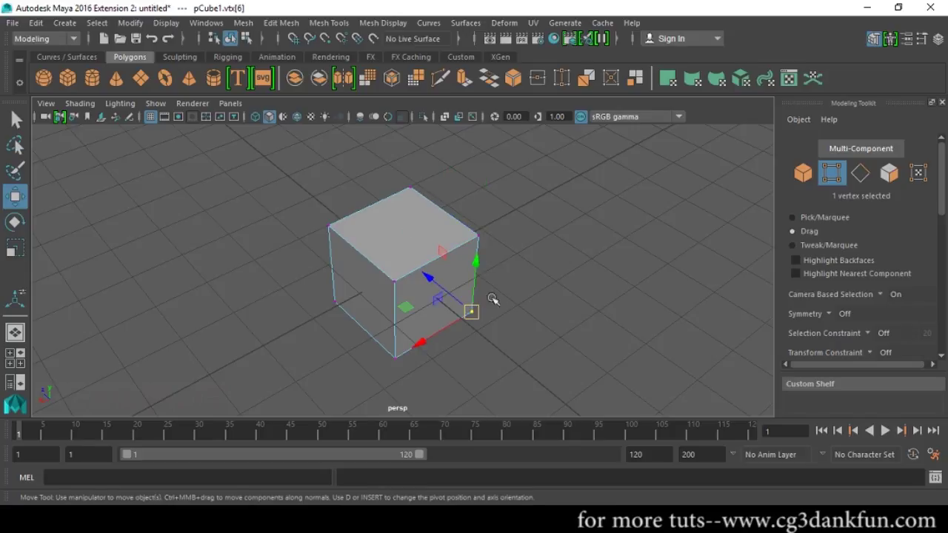
left_click(556, 285)
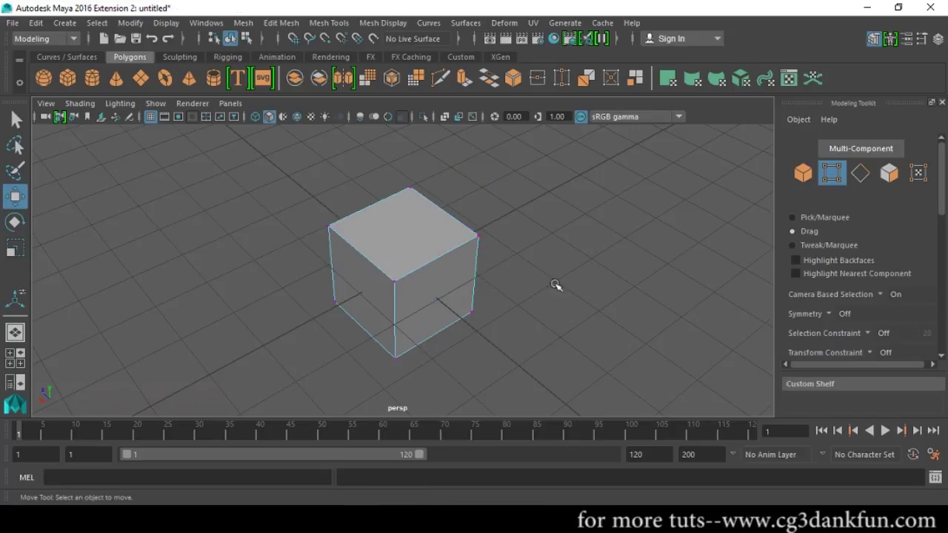
left_click_drag(480, 237, 437, 356)
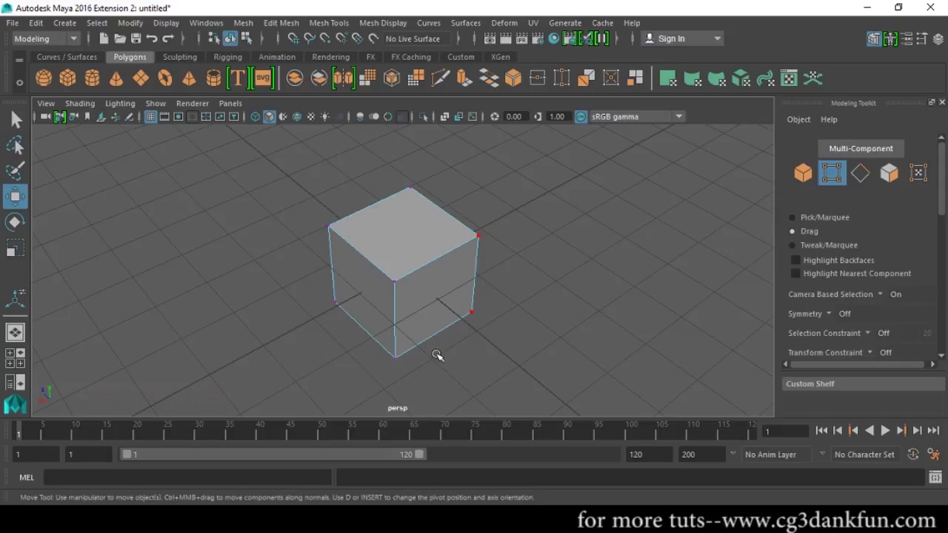
left_click_drag(625, 311, 545, 303, "alt")
left_click(545, 303)
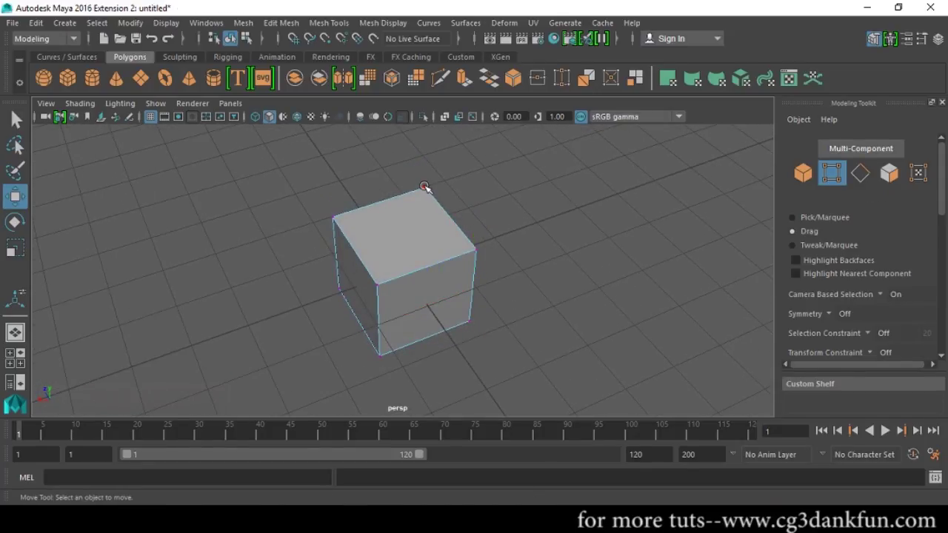
- Paint a Drag selection across the cube's seven camera-facing vertices, check it from another angle, and deselect them
left_click_drag(585, 153, 140, 433)
left_click(650, 311)
left_click(807, 232)
left_click_drag(660, 276, 660, 276)
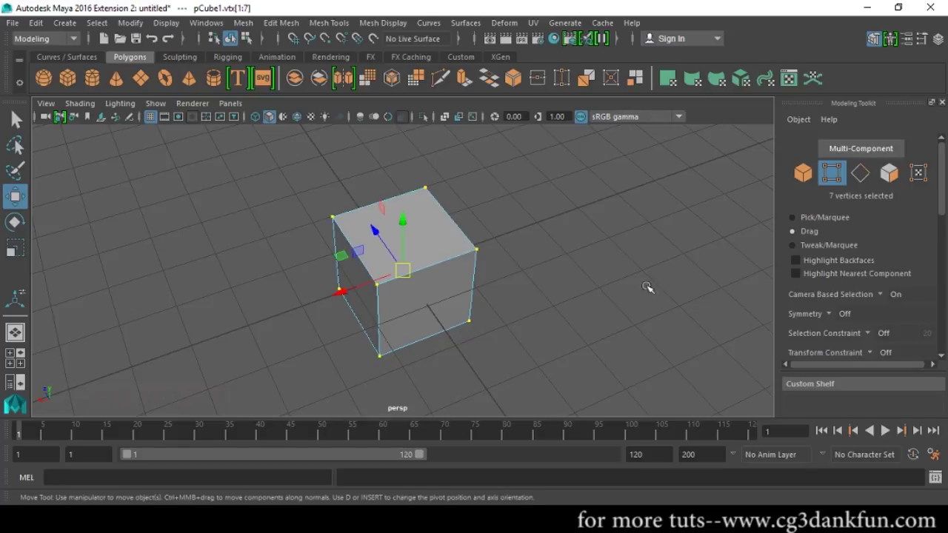
left_click_drag(555, 325, 553, 298, "alt")
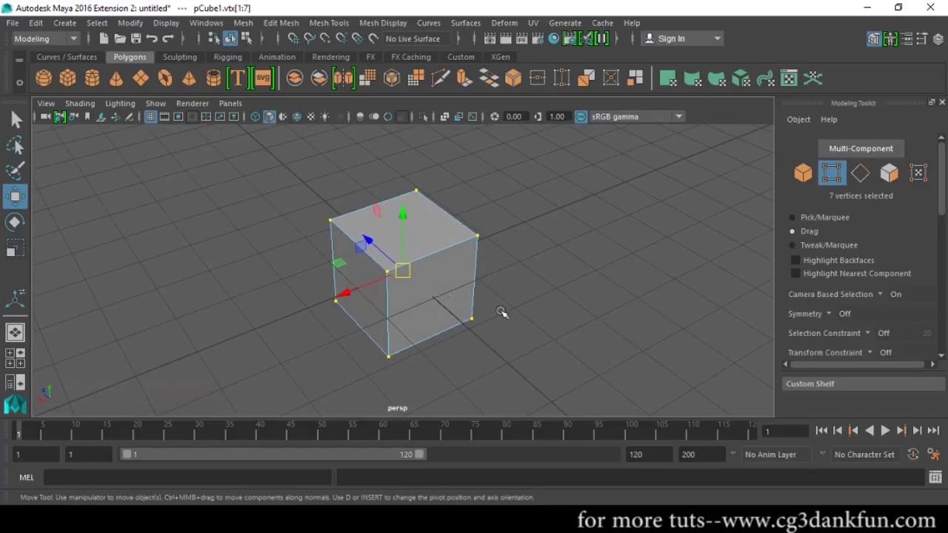
left_click(552, 304)
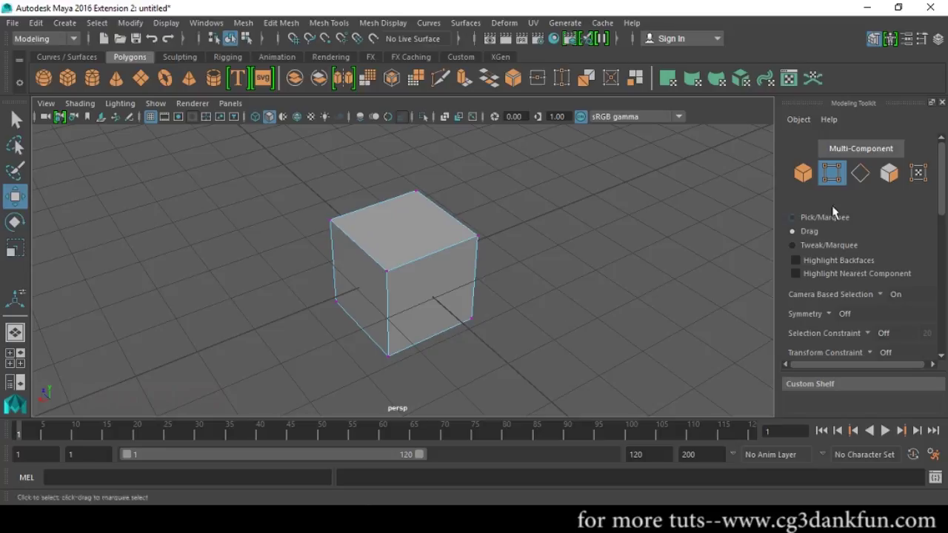
- Switch to edge selection, paint over the cube's visible edges, clear them, and select a single vertical edge
left_click(860, 173)
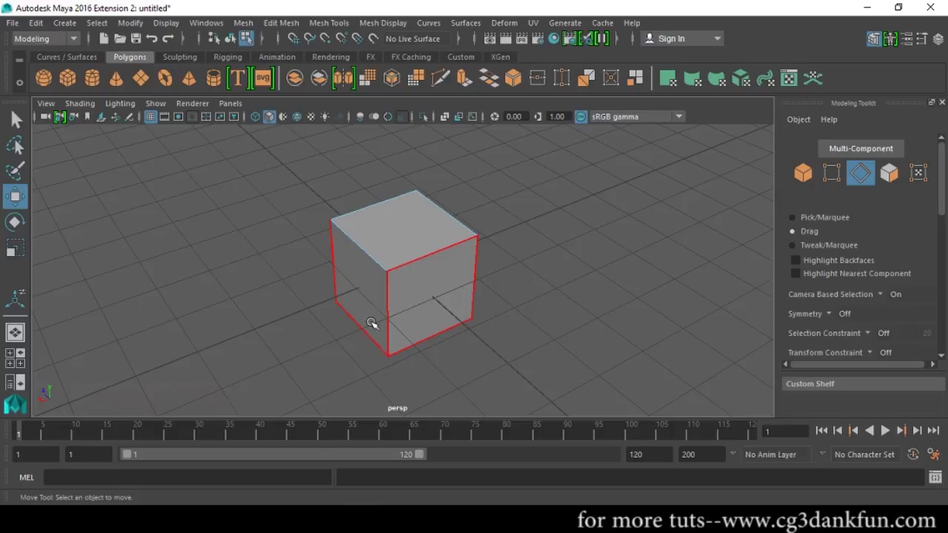
left_click(417, 194)
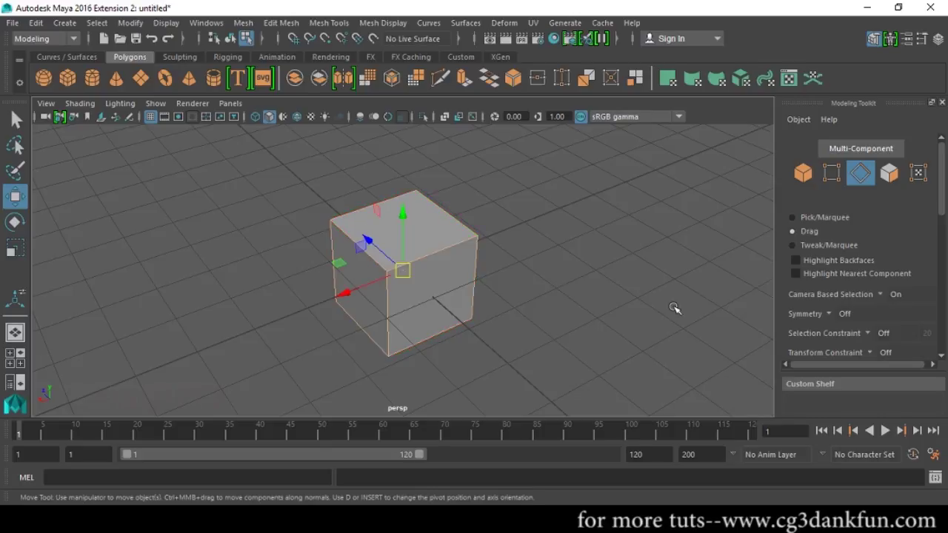
left_click(602, 292)
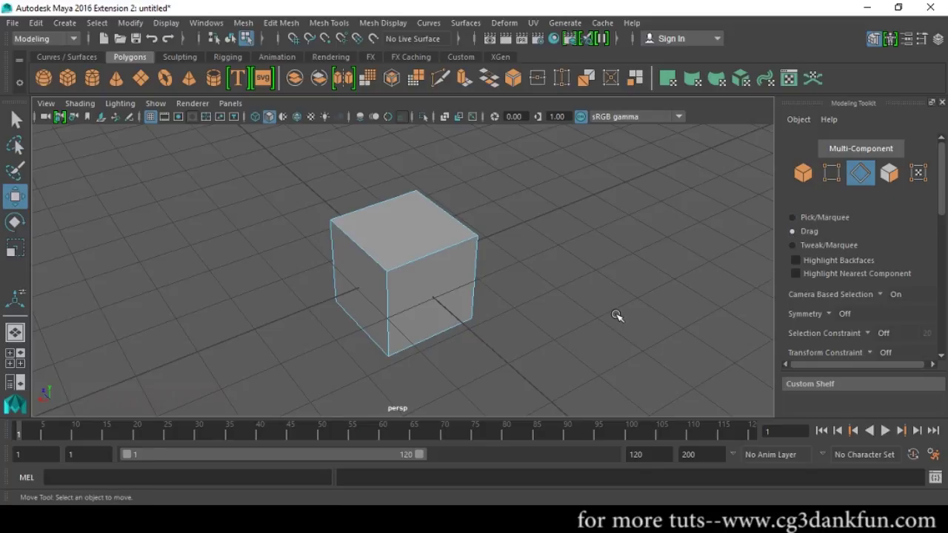
left_click(475, 285)
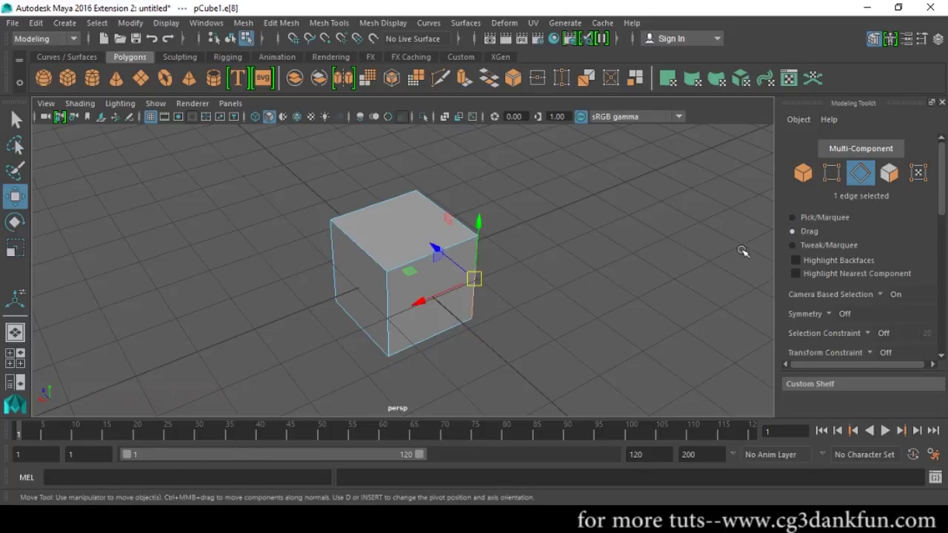
- Set selection to Pick/Marquee, marquee-select the cube's edges, pick a single upper edge instead, and clear the selection
left_click(799, 219)
left_click_drag(575, 180, 145, 464)
left_click(521, 372)
left_click_drag(597, 363, 563, 318, "alt")
left_click_drag(467, 252, 571, 262, "alt")
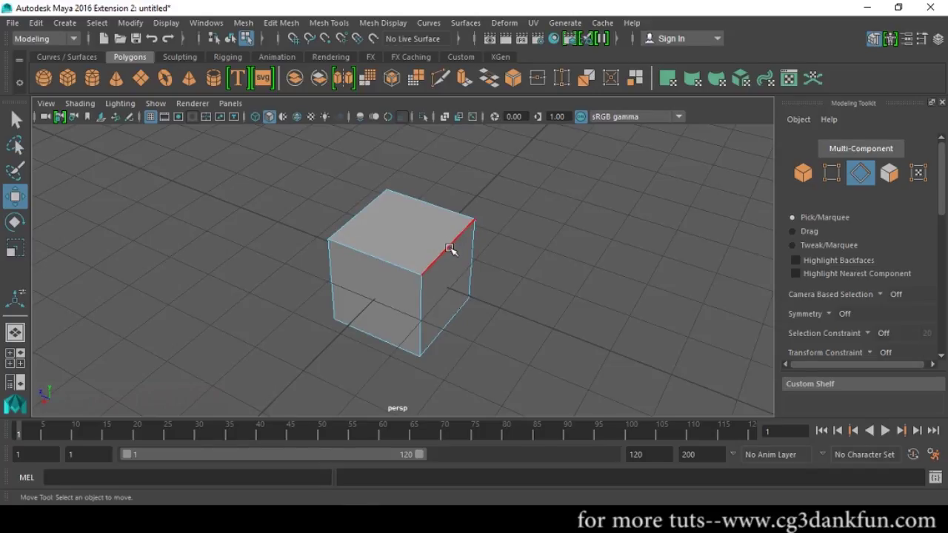
left_click_drag(491, 264, 395, 269, "alt")
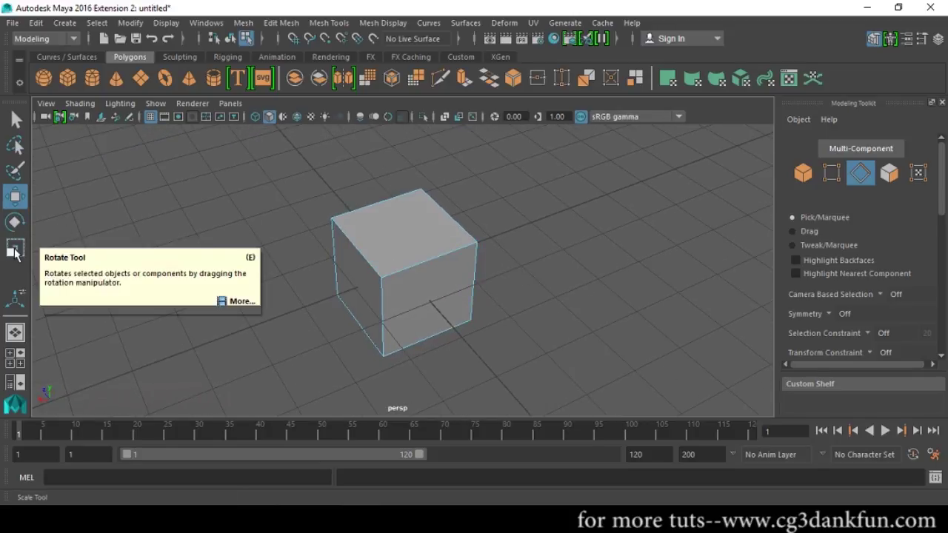
left_click(413, 268)
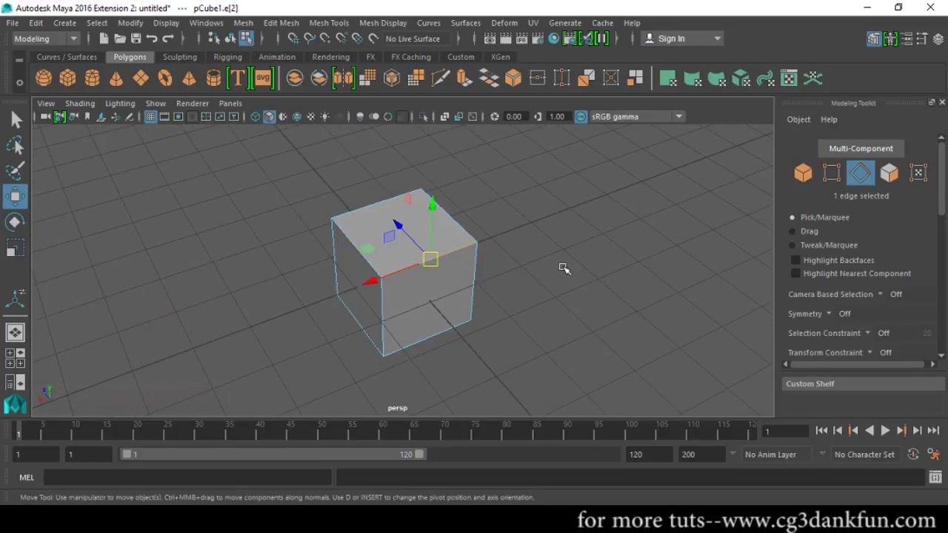
left_click(601, 266)
- Enable Tweak/Marquee selection and pick different edges around the cube one at a time
left_click(793, 245)
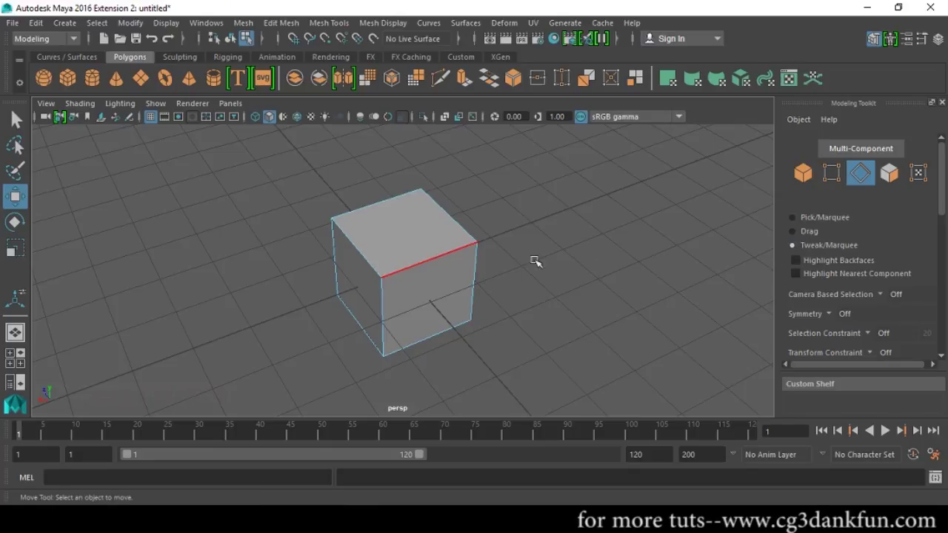
left_click(499, 252)
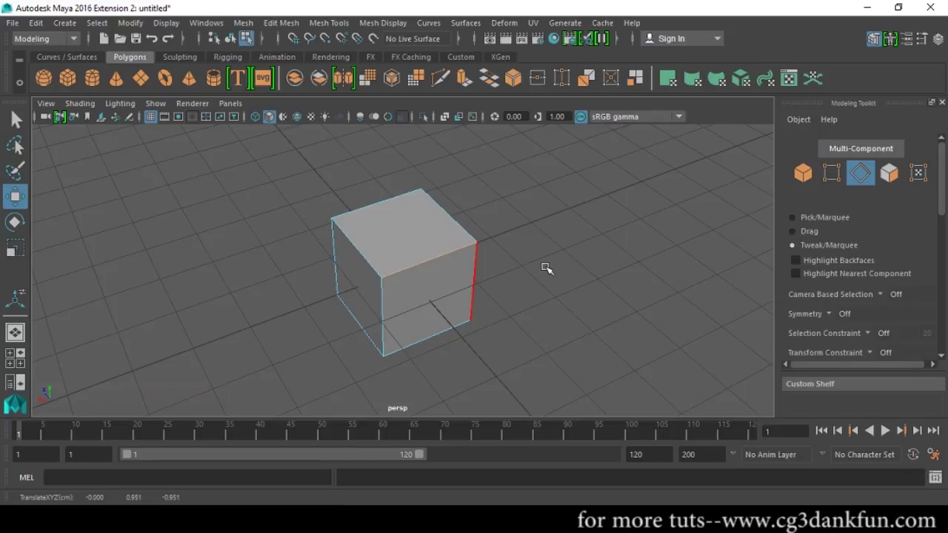
left_click_drag(526, 272, 470, 262, "alt")
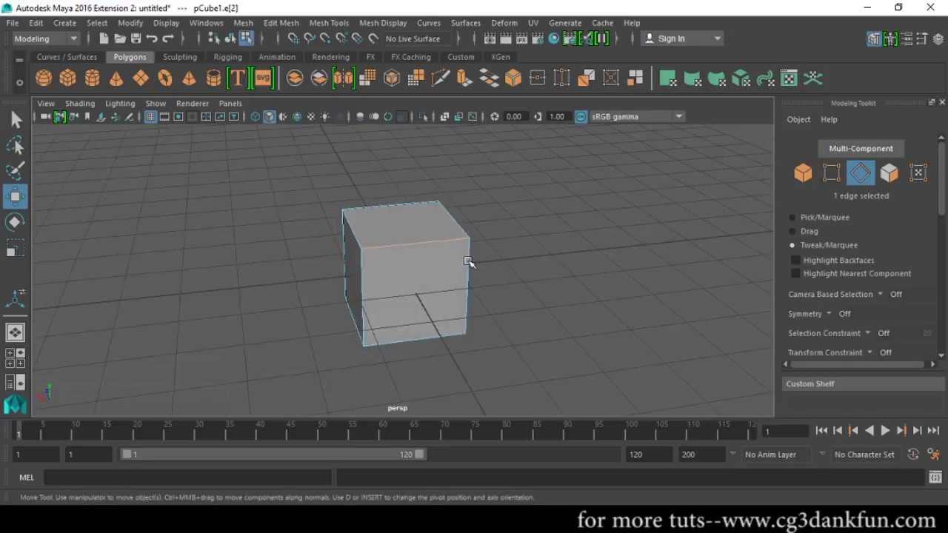
left_click(467, 266)
left_click_drag(551, 281, 457, 281, "alt")
left_click(470, 265)
left_click_drag(546, 294, 438, 313, "alt")
left_click(423, 333)
- Select another upper edge of the cube in Tweak/Marquee mode and view it from a new angle
left_click_drag(513, 330, 617, 329, "alt")
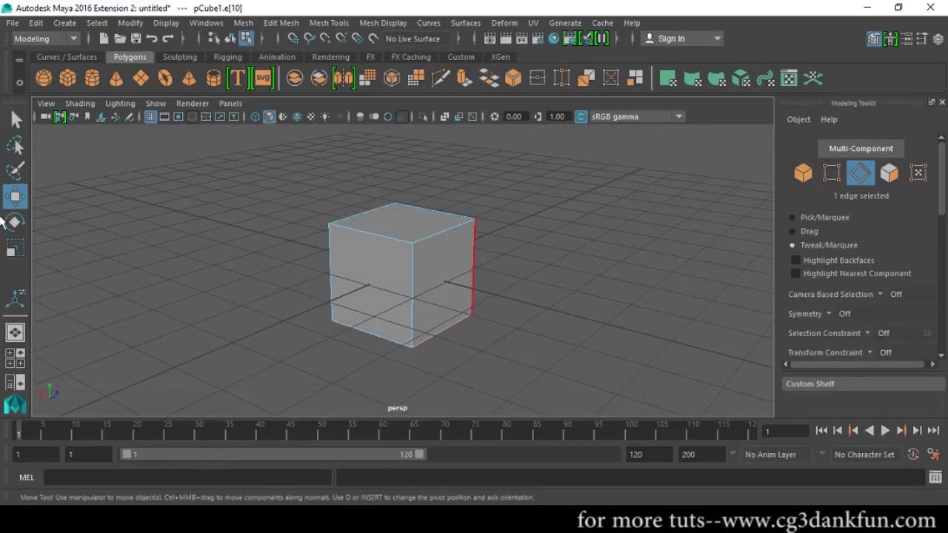
left_click_drag(480, 231, 444, 265, "alt")
left_click(444, 263)
left_click_drag(523, 278, 556, 267, "alt")
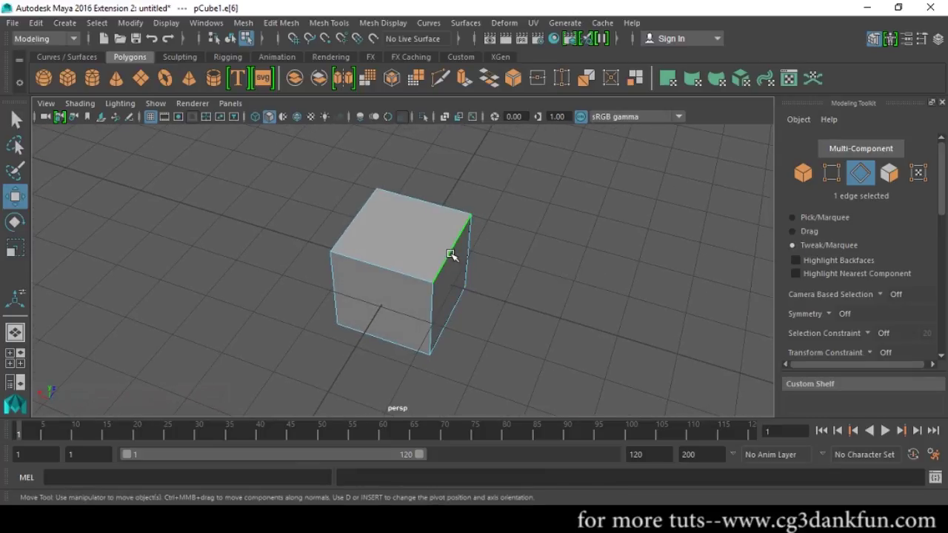
middle_click_drag(518, 261, 452, 257, "alt")
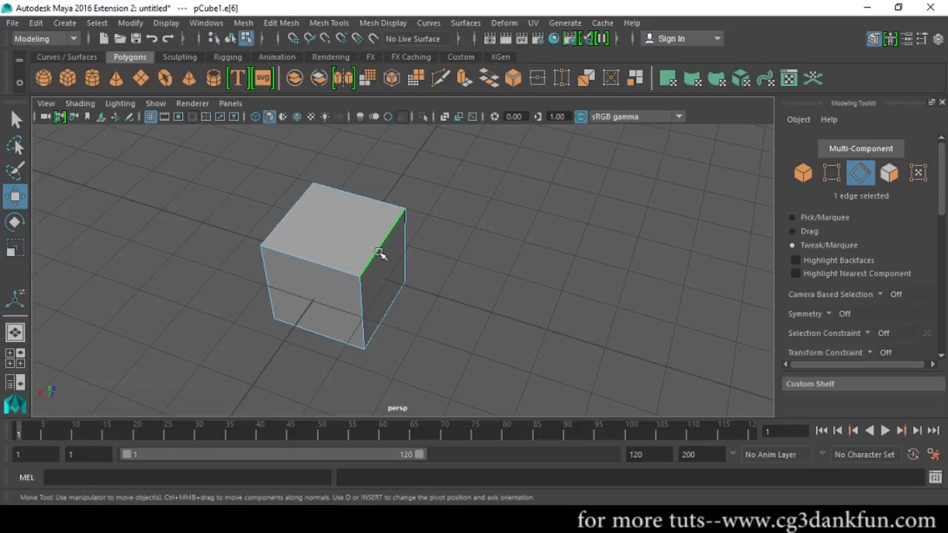
- Try moving the cube's selected upper edge freely in Tweak/Marquee mode, and undo the move
left_click_drag(376, 252, 430, 258)
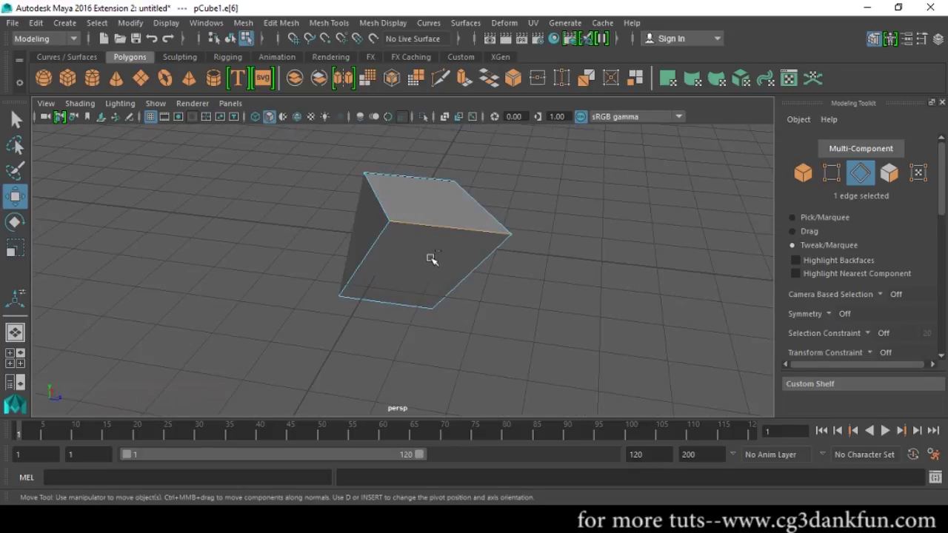
key("ctrl+z")
left_click_drag(361, 307, 465, 332, "alt")
mouse_move(488, 298)
left_mouse_down("alt")
mouse_move(549, 292)
mouse_move(491, 313)
left_mouse_up("alt")
- Switch to vertex selection and reshape the cube by tweaking its four upper corner vertices to new positions
left_click(831, 173)
left_click_drag(437, 232, 517, 332)
left_click_drag(346, 303, 239, 304)
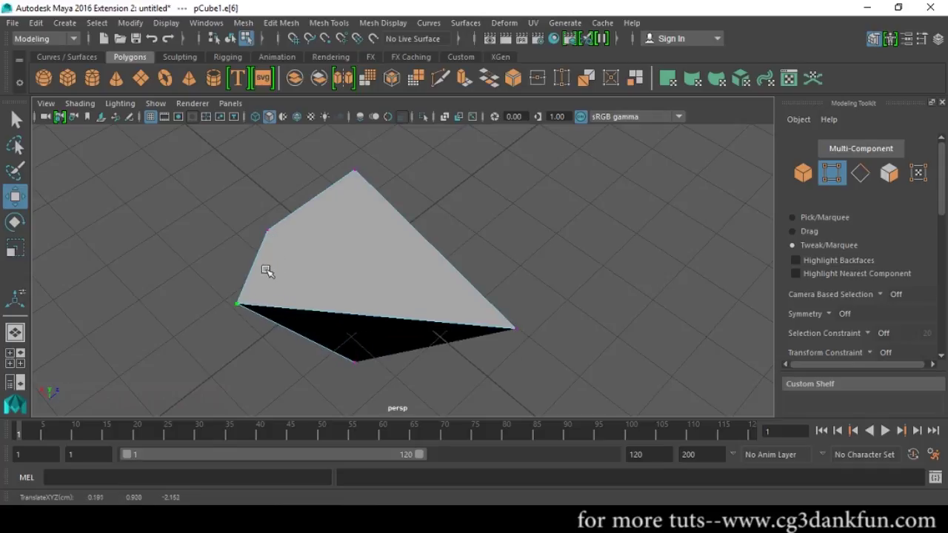
left_click_drag(262, 226, 275, 182)
left_click_drag(355, 170, 511, 266)
- In Pick/Marquee mode, marquee-select one upper corner vertex and reposition it, and pick the opposite front vertex in Drag mode
left_click(798, 217)
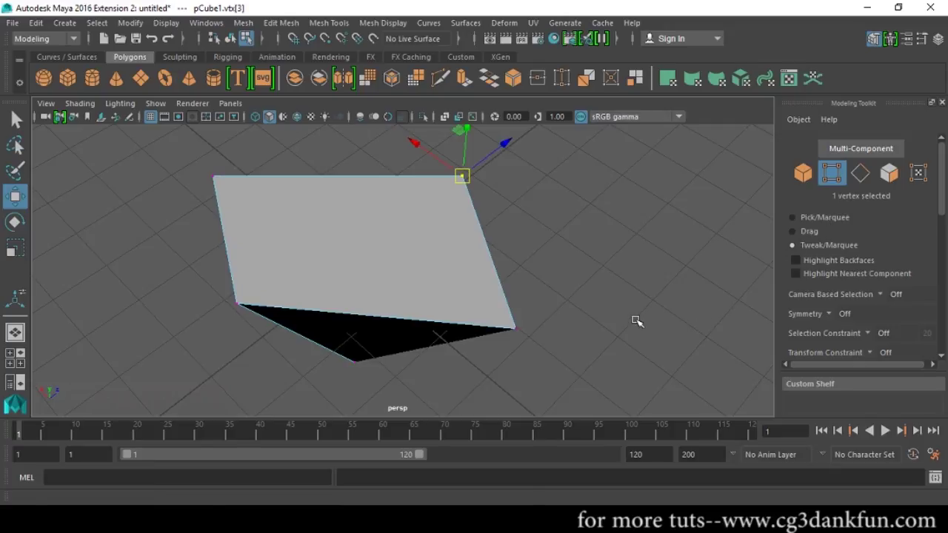
left_click_drag(597, 254, 478, 392)
left_click_drag(519, 333, 528, 234)
left_click(796, 231)
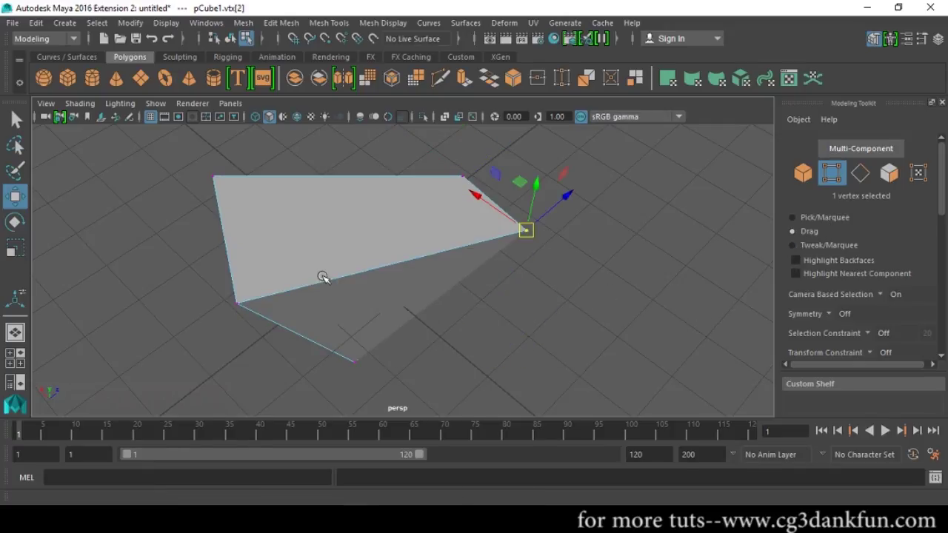
left_click(232, 320)
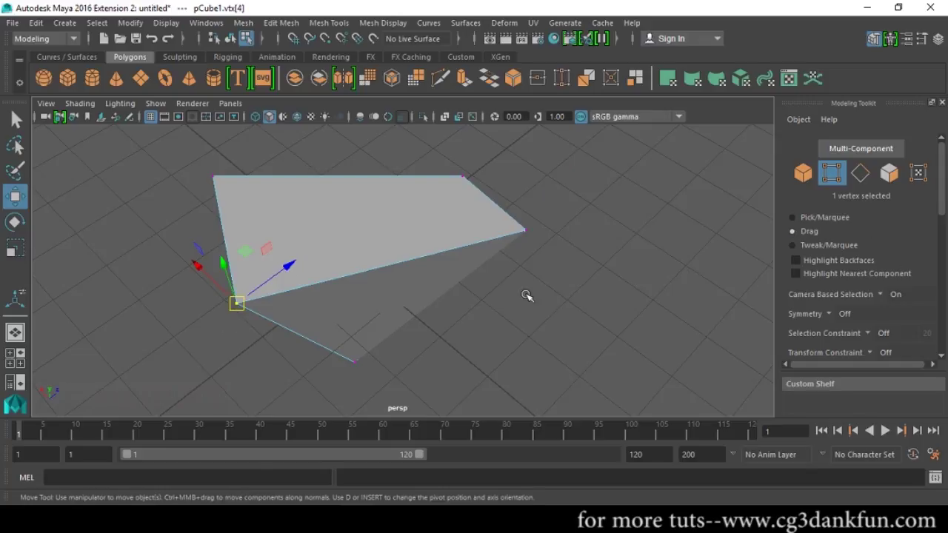
- Re-enable Tweak/Marquee and pull the four corner vertices of the upper face to new positions one at a time
left_click(793, 245)
left_click_drag(525, 235, 450, 288)
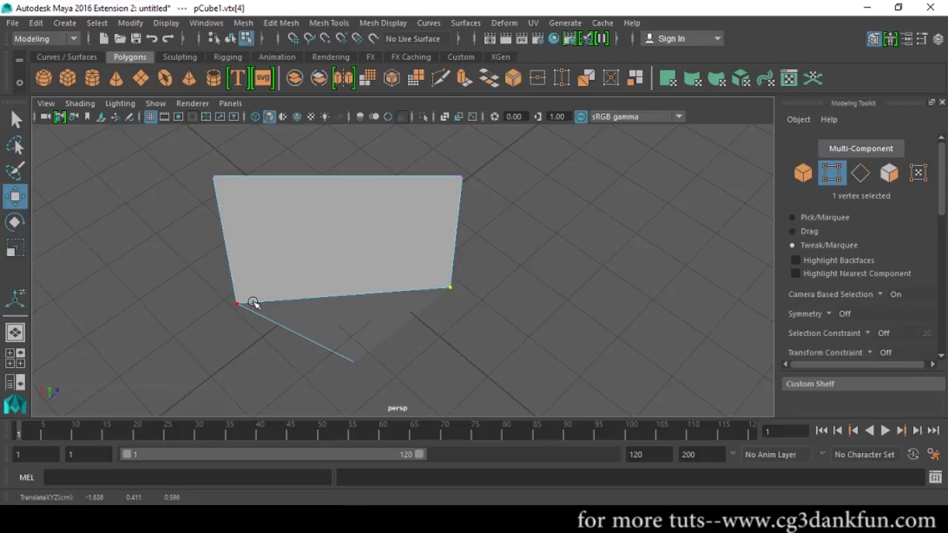
left_click_drag(239, 308, 171, 317)
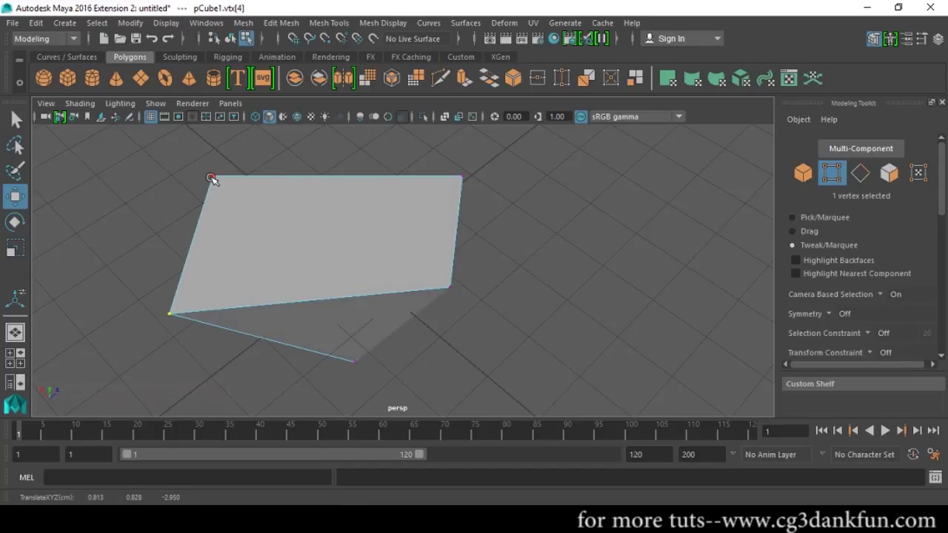
left_click_drag(211, 178, 270, 201)
left_click_drag(462, 176, 452, 205)
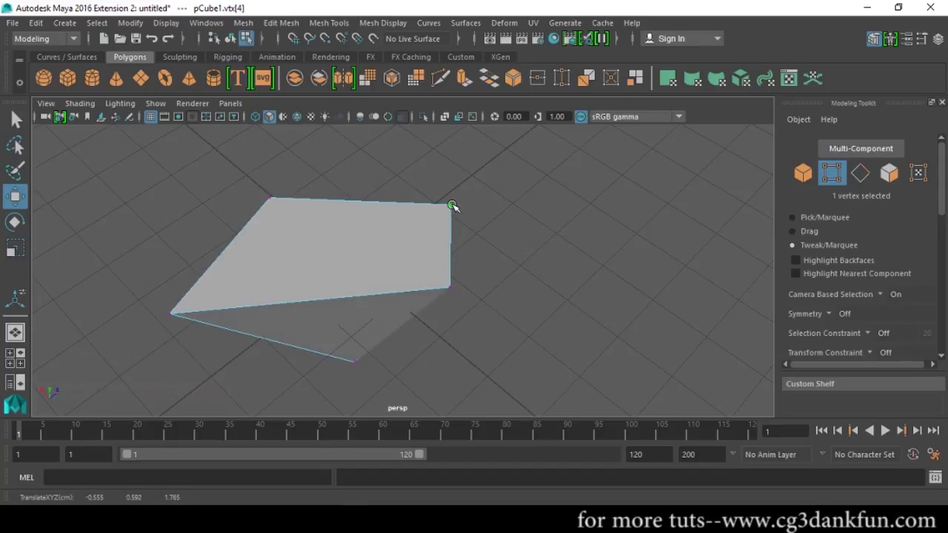
- Marquee-select two neighbouring upper vertices and try adjusting them with the Rotate tool in Tweak/Marquee mode
left_click_drag(555, 165, 442, 326)
left_click_drag(527, 311, 537, 292, "alt")
key("e")
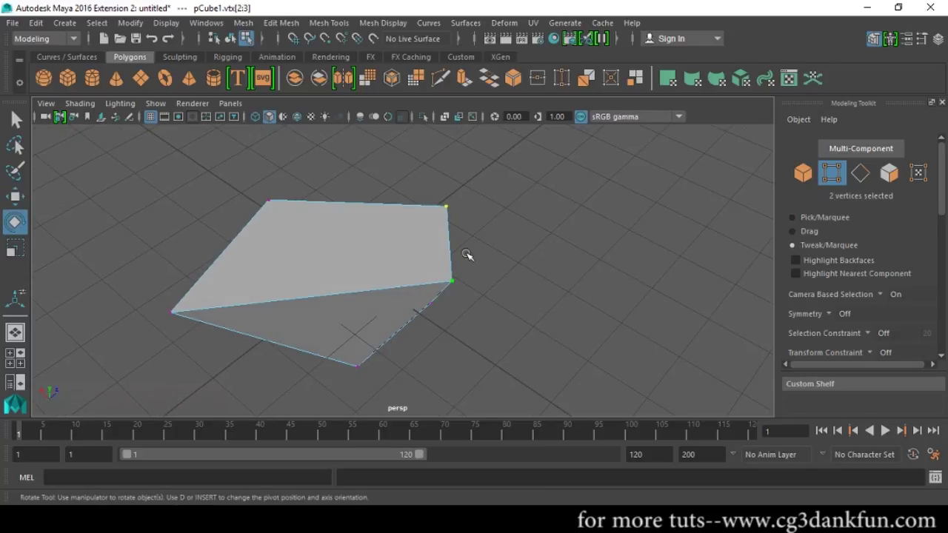
left_click_drag(496, 252, 450, 252, "alt")
left_click_drag(437, 295, 500, 245, "alt")
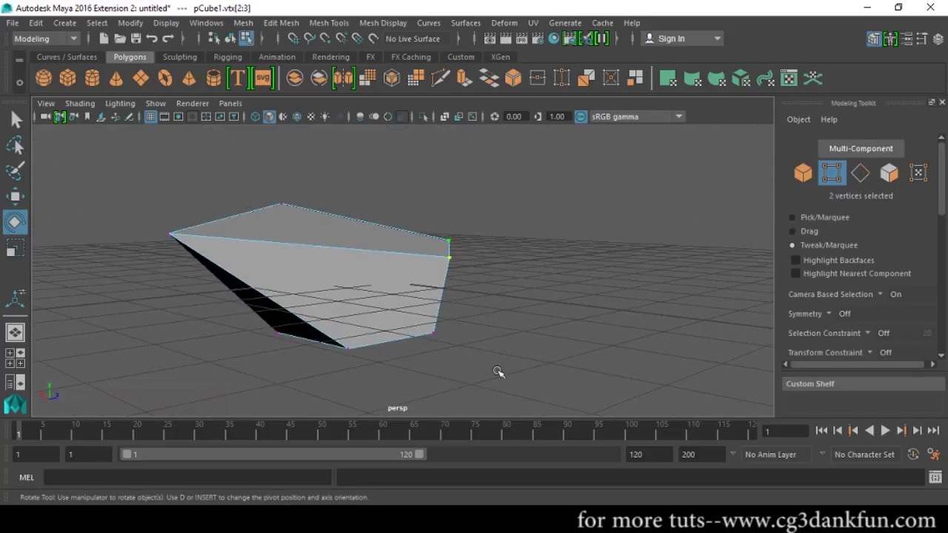
- Marquee-select three vertices at one end of the deformed cube and try rotating them together
left_click_drag(498, 372, 544, 394)
left_click_drag(567, 250, 392, 387, "shift")
left_click_drag(496, 349, 434, 336, "alt")
left_click_drag(420, 265, 514, 313)
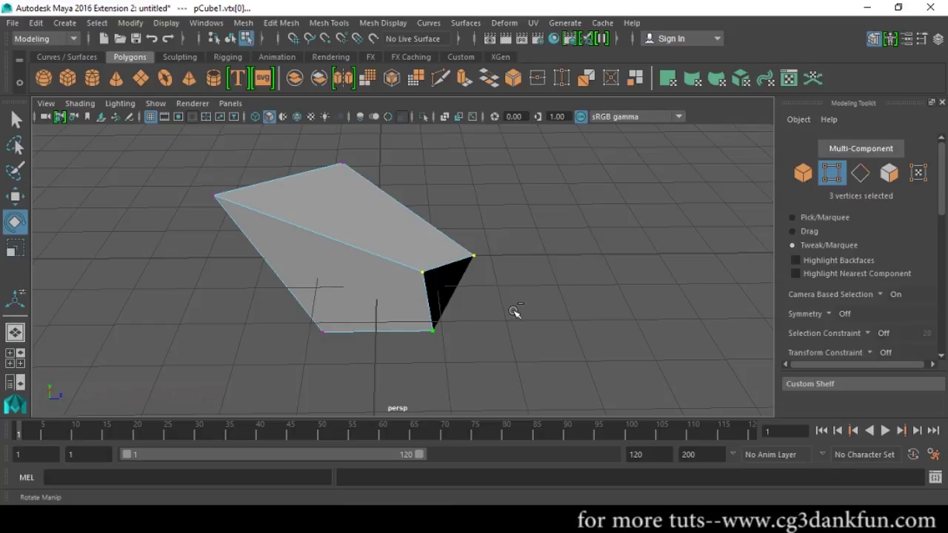
- Undo the vertex rotations, the related selections and the preceding vertex moves on the deformed cube
key("ctrl+z")
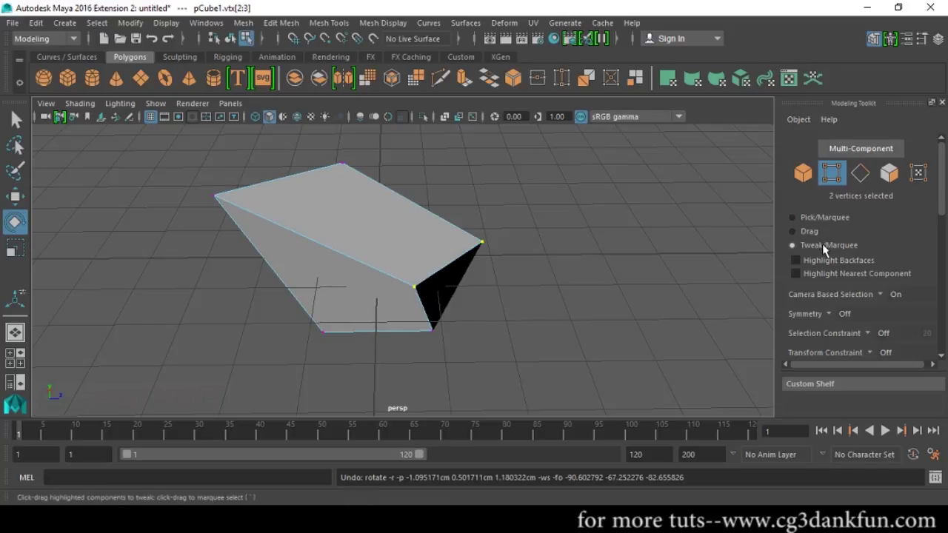
key("ctrl+z")
key("ctrl+z")
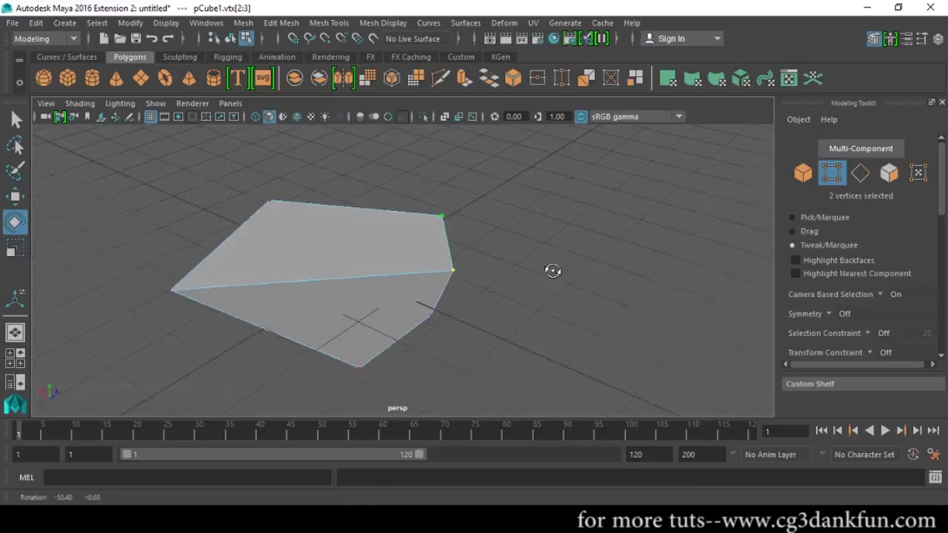
key("ctrl+z")
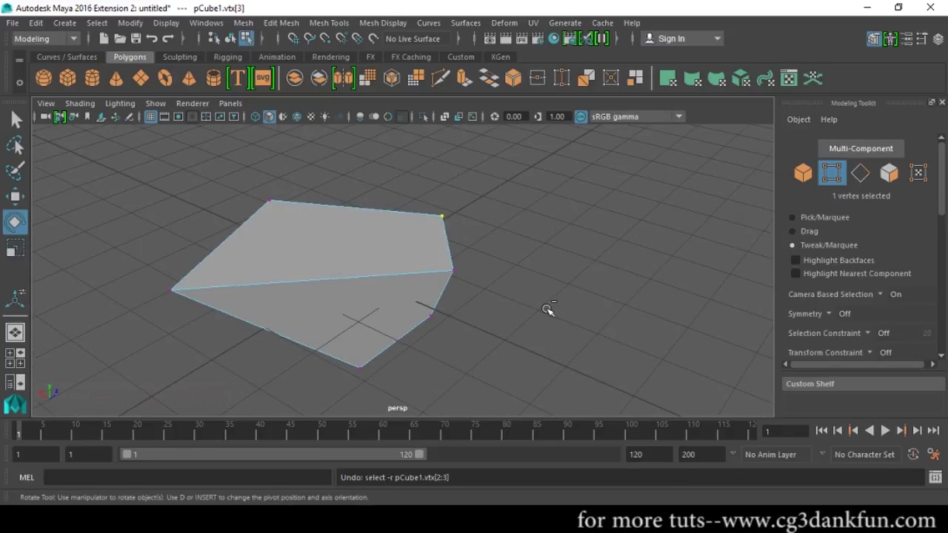
key("ctrl+z")
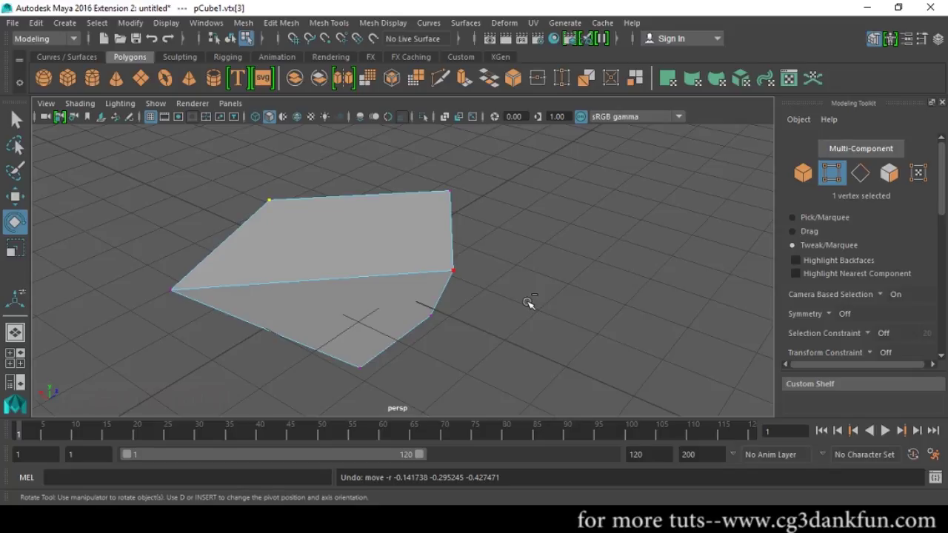
- Select the deformed cube in object selection mode and delete it
left_click(799, 176)
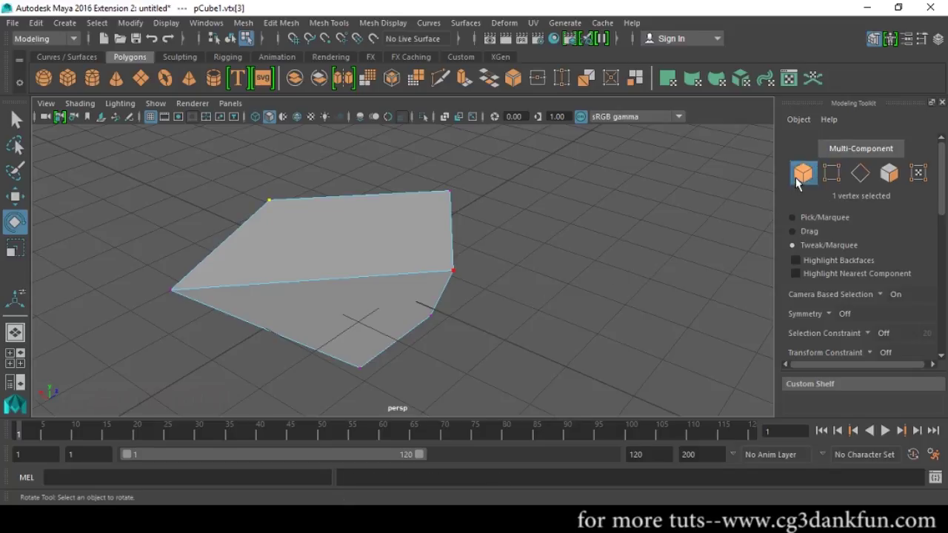
left_click(421, 250)
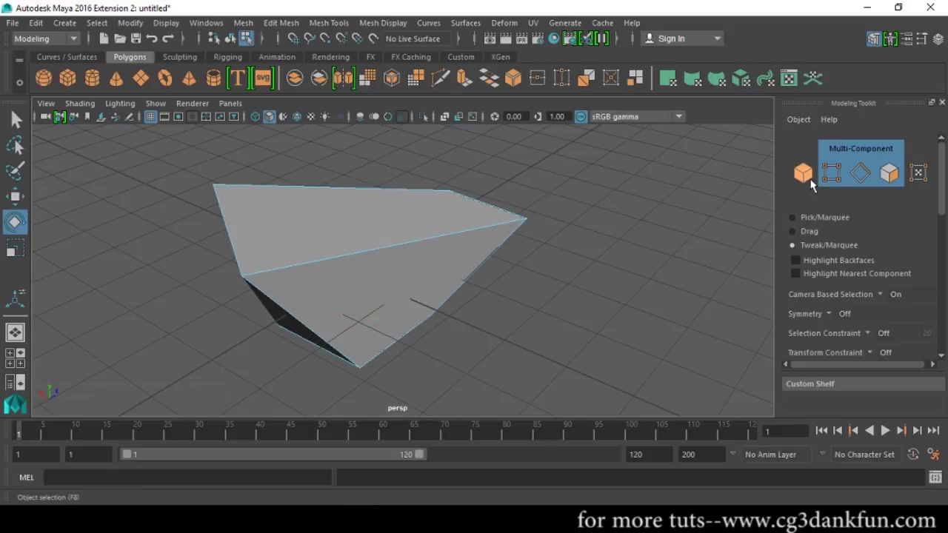
left_click(808, 178)
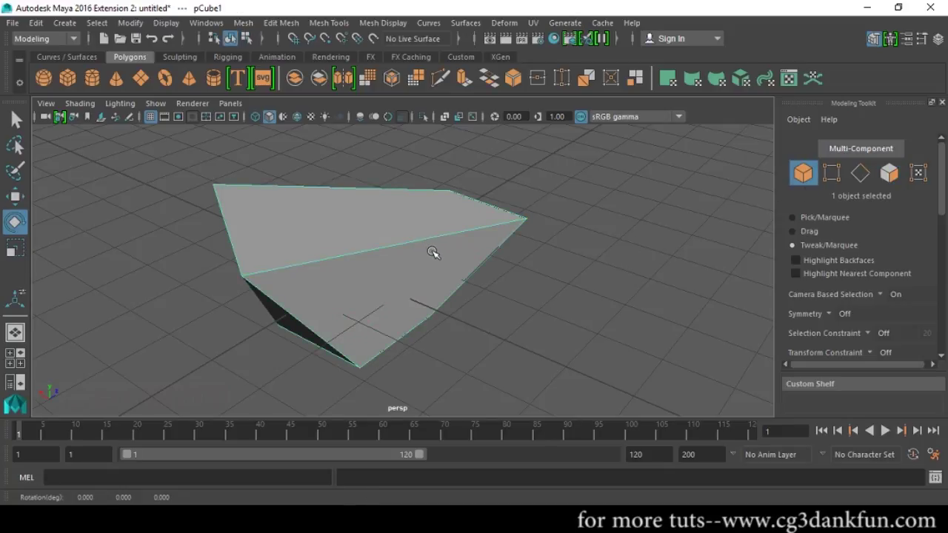
key("Delete")
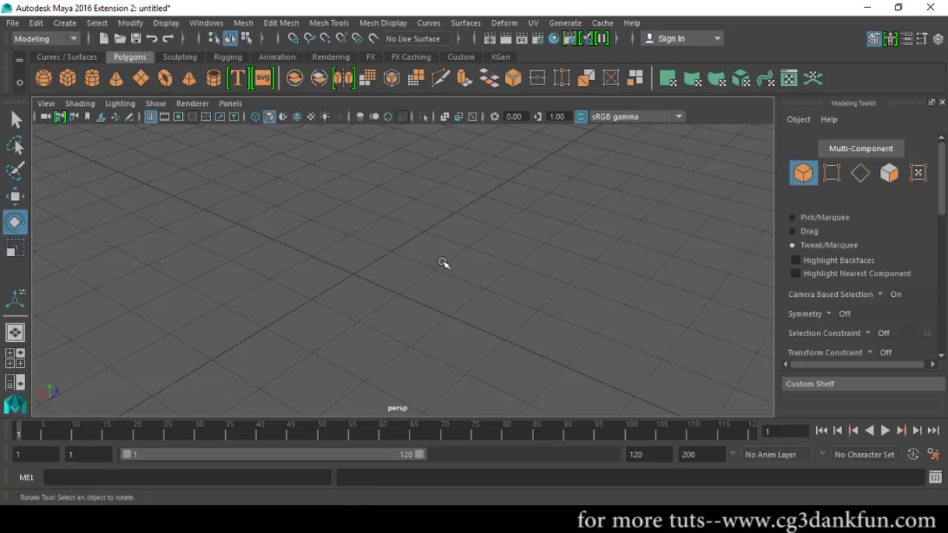
- Create a polygon sphere and enable Multi-Component selection on it
left_click(43, 77)
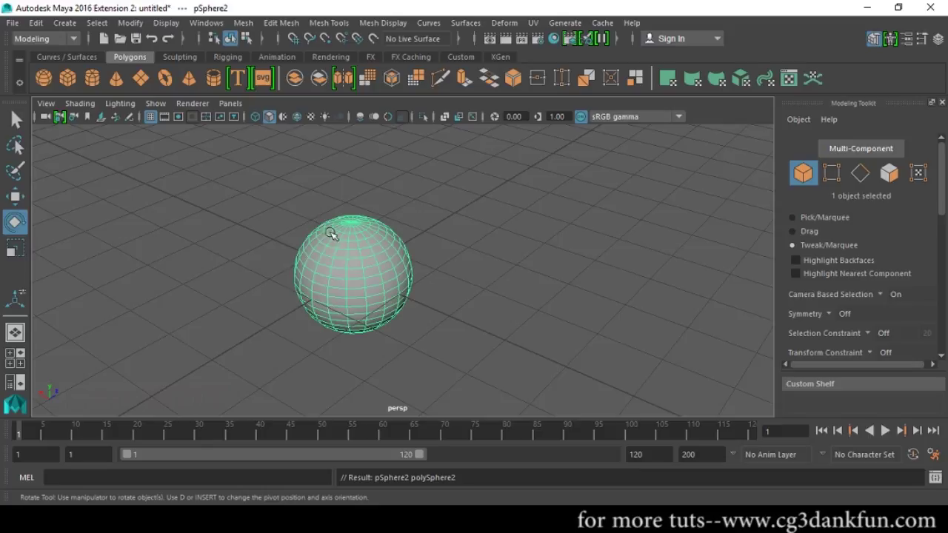
middle_click_drag(458, 272, 533, 245, "alt")
right_click_drag(533, 245, 639, 294, "alt")
middle_click_drag(599, 258, 537, 307, "alt")
right_click_drag(541, 282, 504, 250, "alt")
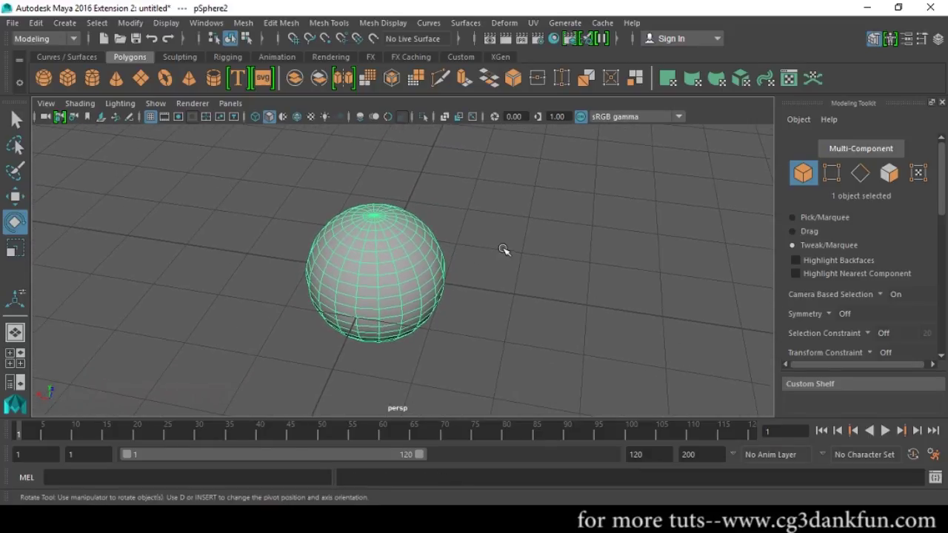
left_click(859, 151)
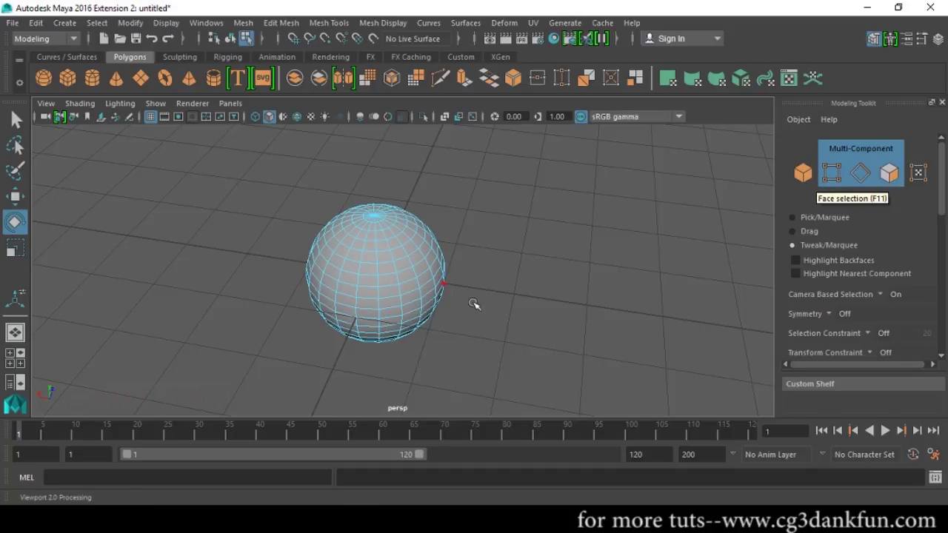
right_click_drag(499, 274, 709, 328, "alt")
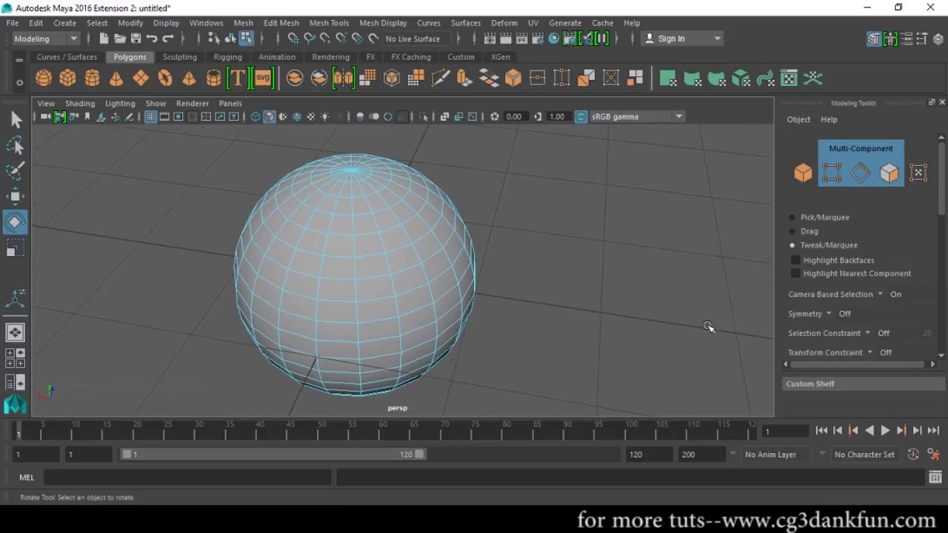
- Pick a face and an edge on the sphere, and extend the selection with a neighbouring face and a vertex
left_click(401, 263)
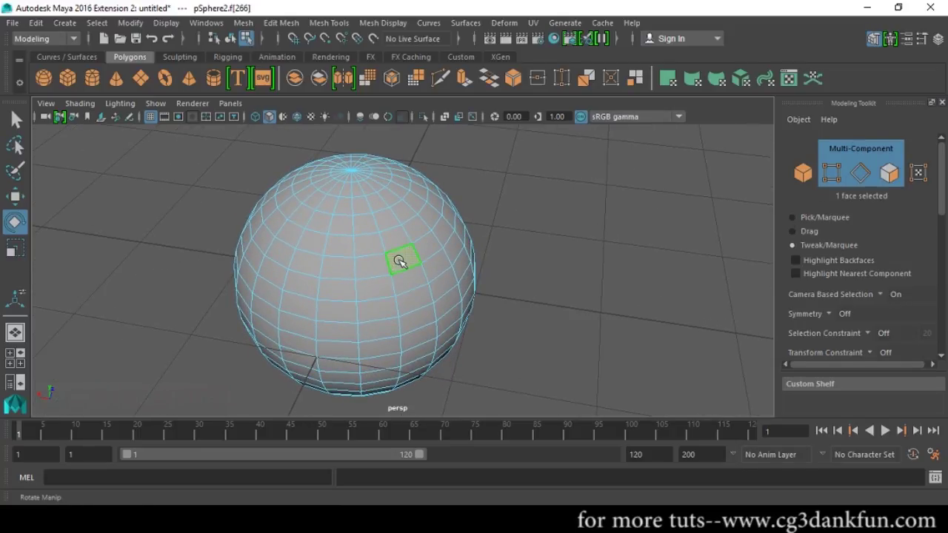
left_click(391, 265, "shift")
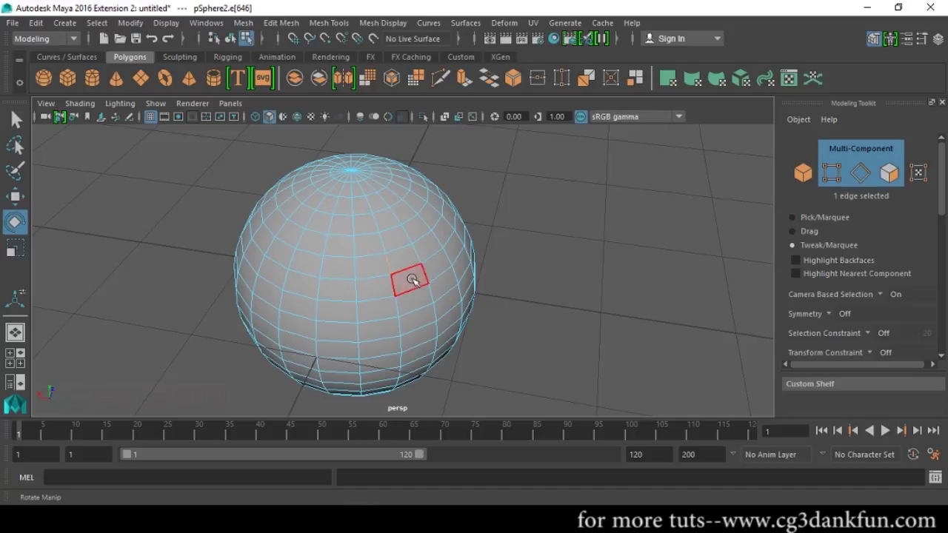
left_click(409, 284)
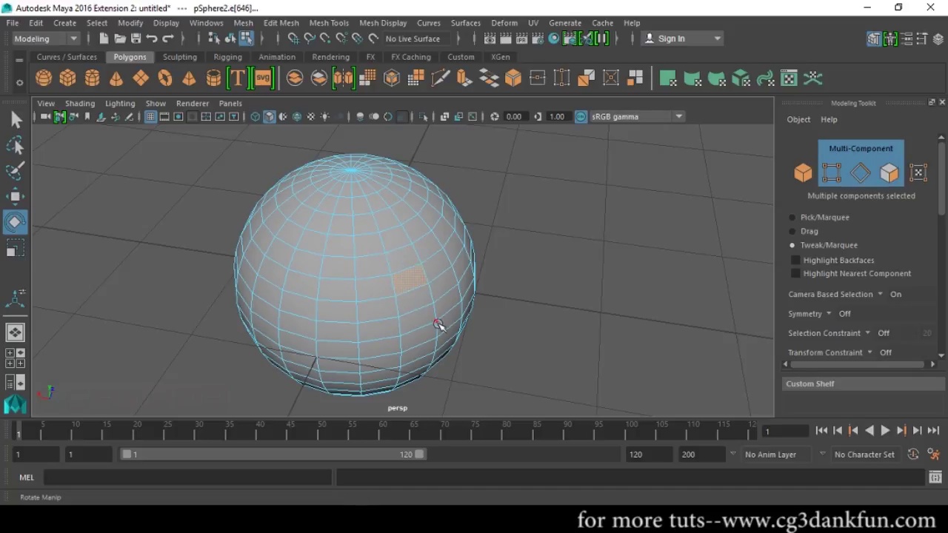
left_click(364, 282, "shift")
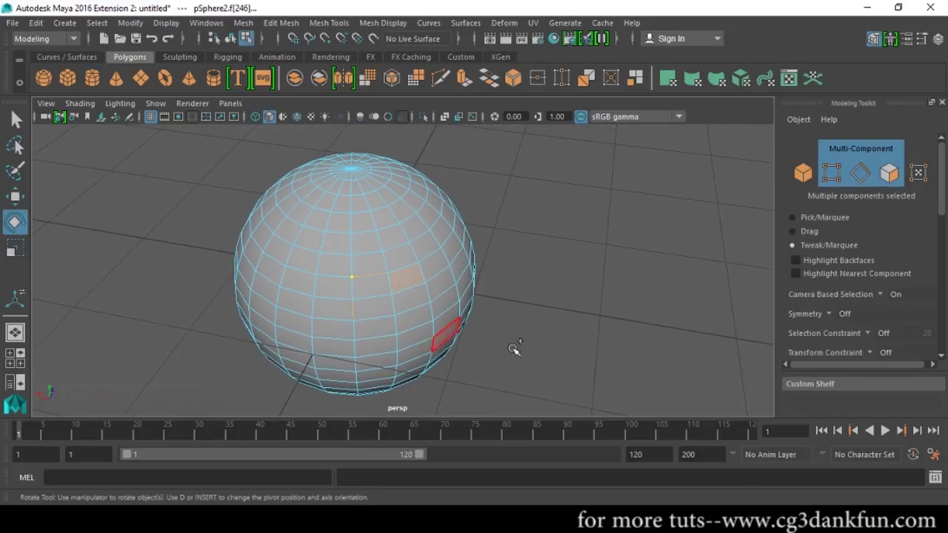
left_click_drag(571, 345, 529, 373, "alt")
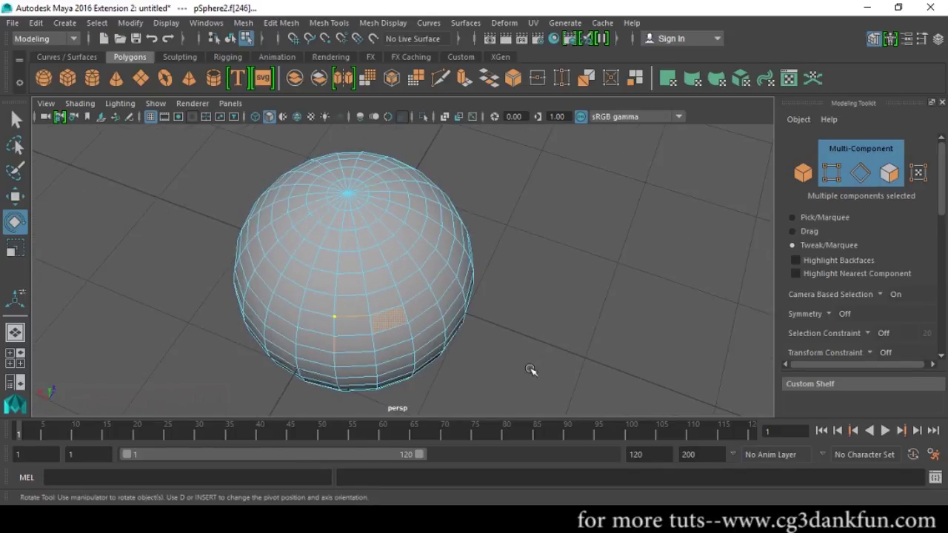
- Try moving components of the mixed selection on the sphere with the Move tool, and undo the move
key("w")
scroll(533, 341, "down", 3)
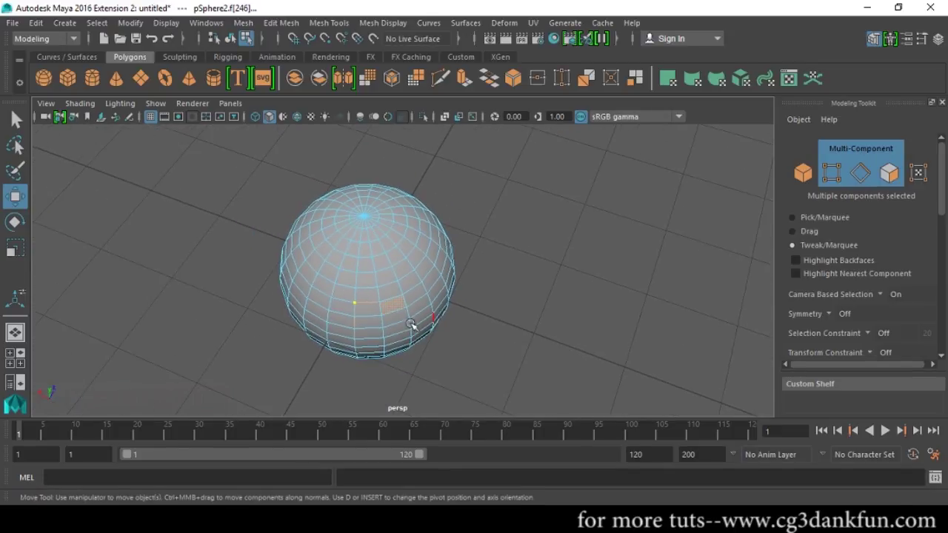
left_click_drag(393, 307, 445, 366)
key("ctrl+z")
- Switch to Pick/Marquee selection and pick a single edge on the sphere's side
left_click(811, 215)
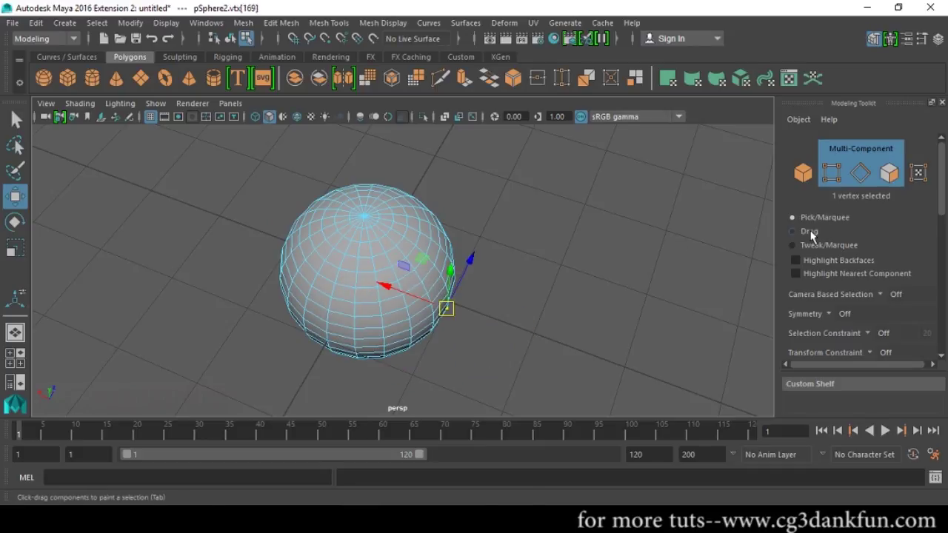
left_click_drag(459, 298, 445, 247, "alt")
left_click_drag(532, 291, 540, 282, "alt")
left_click(417, 266)
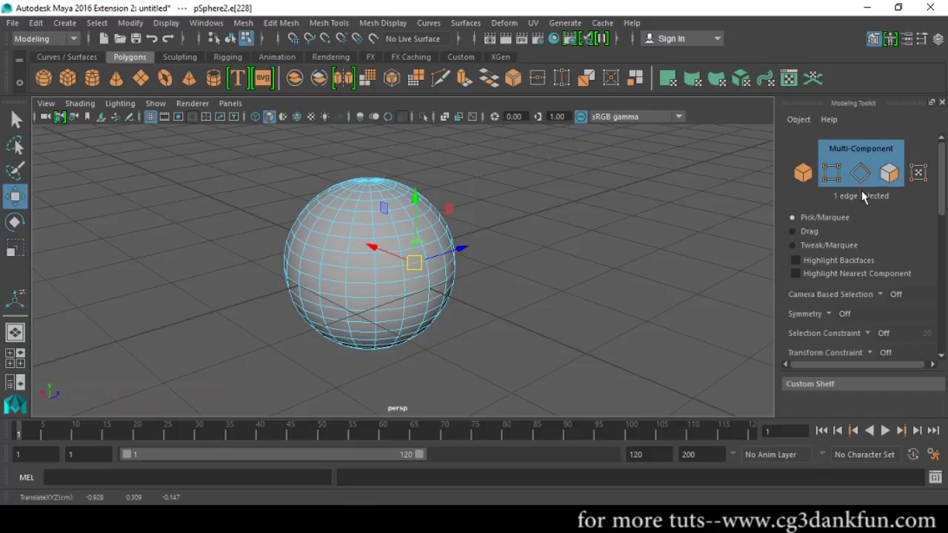
- Select a face, an adjoining edge and a vertex together on the sphere, try moving them, and undo the move
left_click(446, 354)
left_click(415, 271)
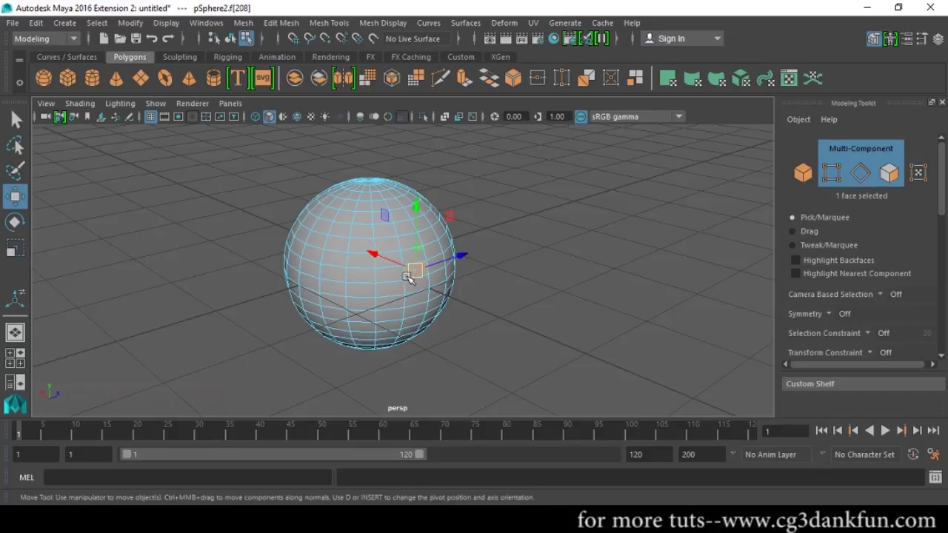
left_click(396, 283, "shift")
left_click(376, 282, "shift")
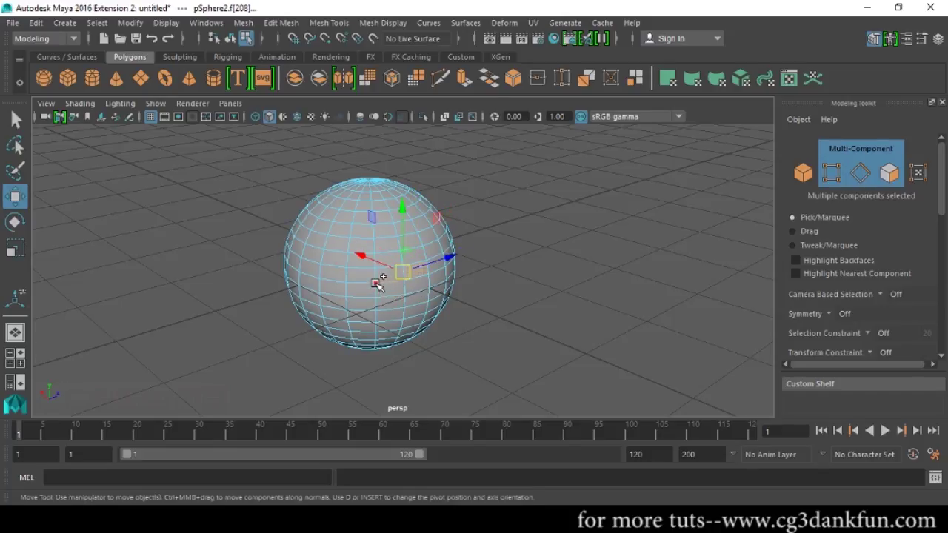
left_click_drag(409, 271, 442, 281)
key("ctrl+z")
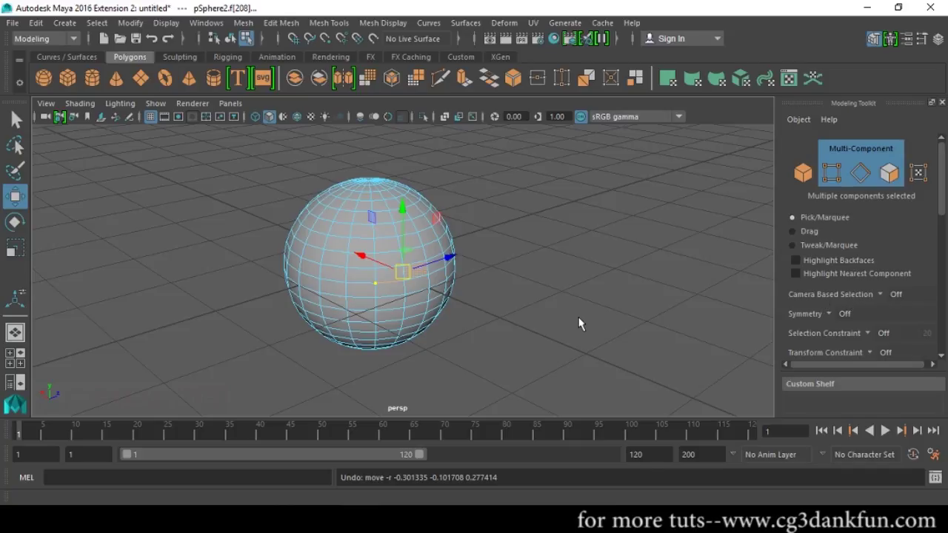
- Return to object selection, clear the component selection, and select the whole sphere
key("F8")
left_click(560, 254)
left_click(404, 267)
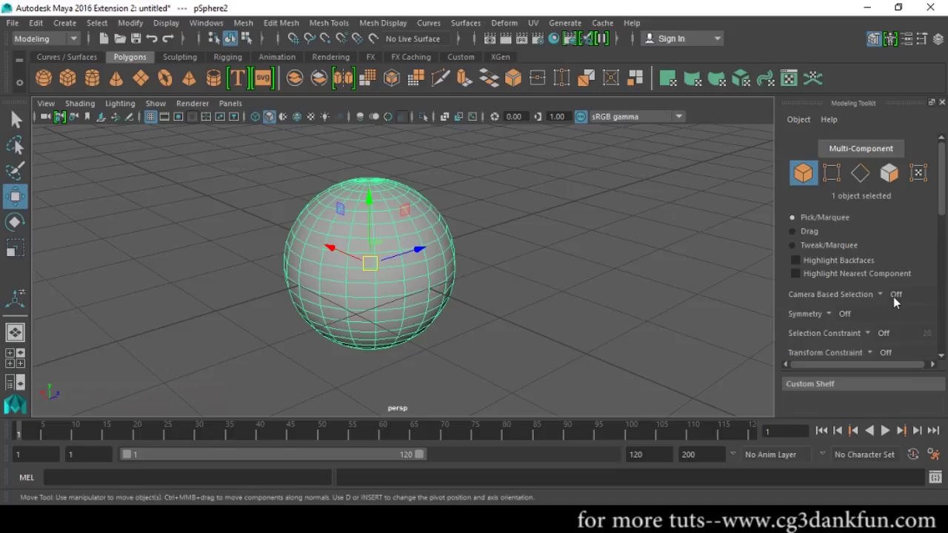
- Switch to vertex selection, marquee-select all the sphere's vertices with Camera Based Selection off, and clear the selection
key("F9")
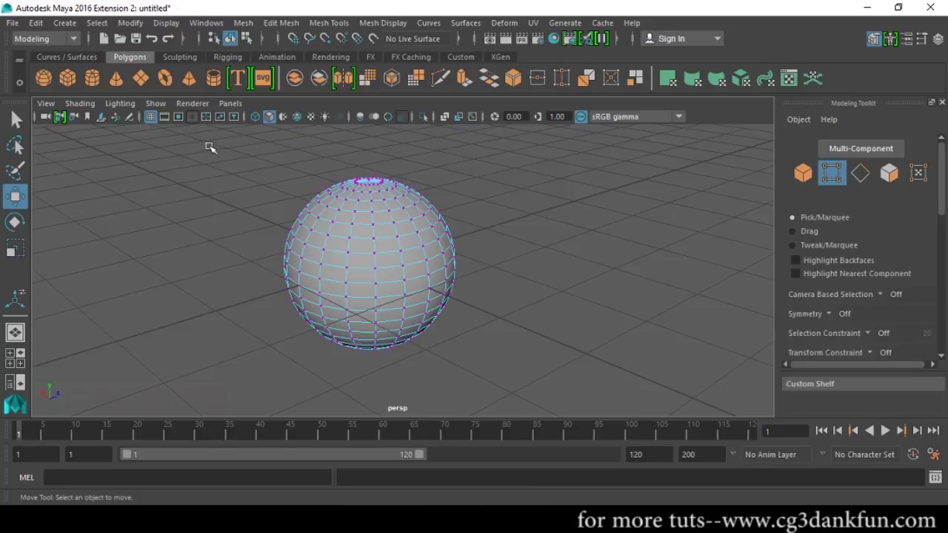
left_click_drag(206, 142, 552, 391)
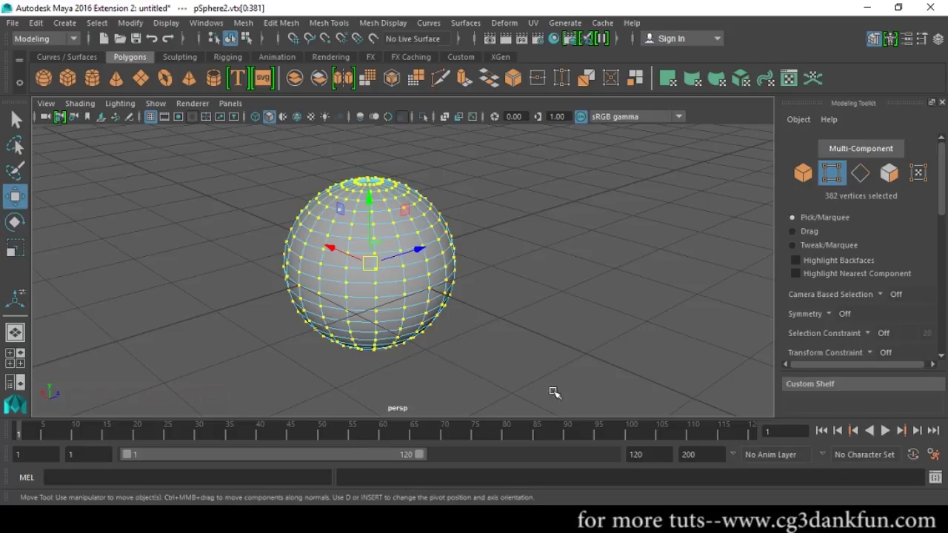
mouse_move(542, 218)
left_mouse_down("alt")
mouse_move(548, 345)
mouse_move(575, 476)
mouse_move(534, 260)
mouse_move(534, 205)
mouse_move(529, 375)
mouse_move(538, 417)
mouse_move(536, 207)
left_mouse_up("alt")
left_click(561, 246)
- Set Camera Based Selection to On, marquee-select the sphere's vertices, and inspect which sides of the sphere are selected
left_click(881, 296)
left_click(895, 310)
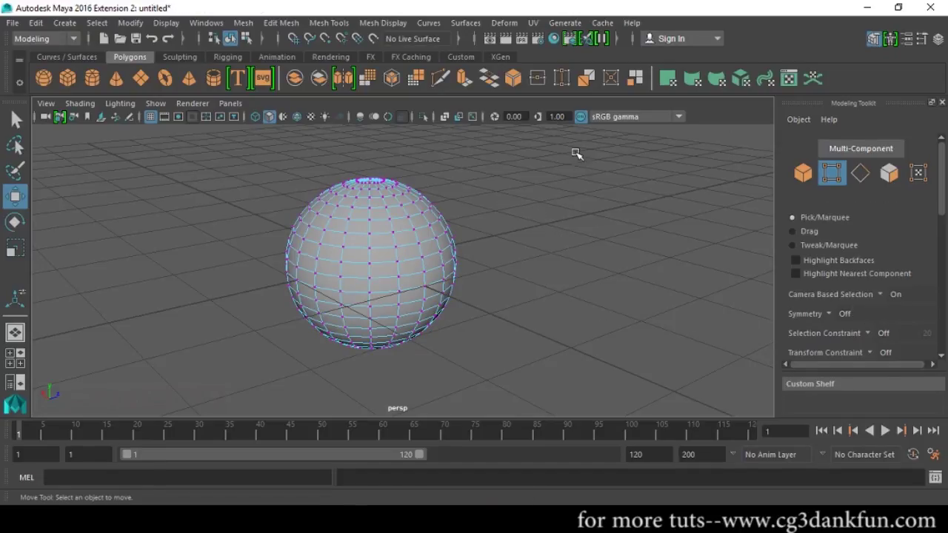
left_click_drag(576, 153, 181, 418)
left_click_drag(415, 348, 485, 382, "alt")
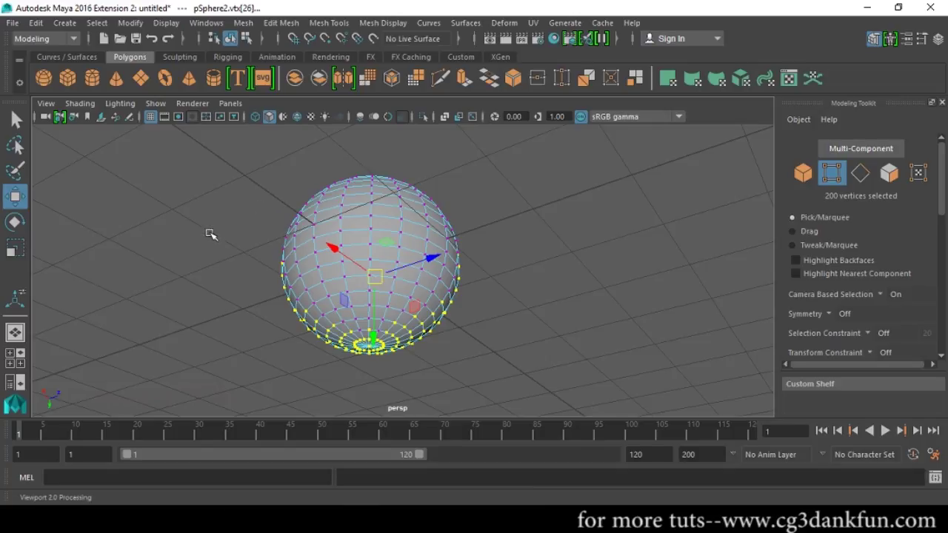
left_click_drag(552, 285, 529, 136, "alt")
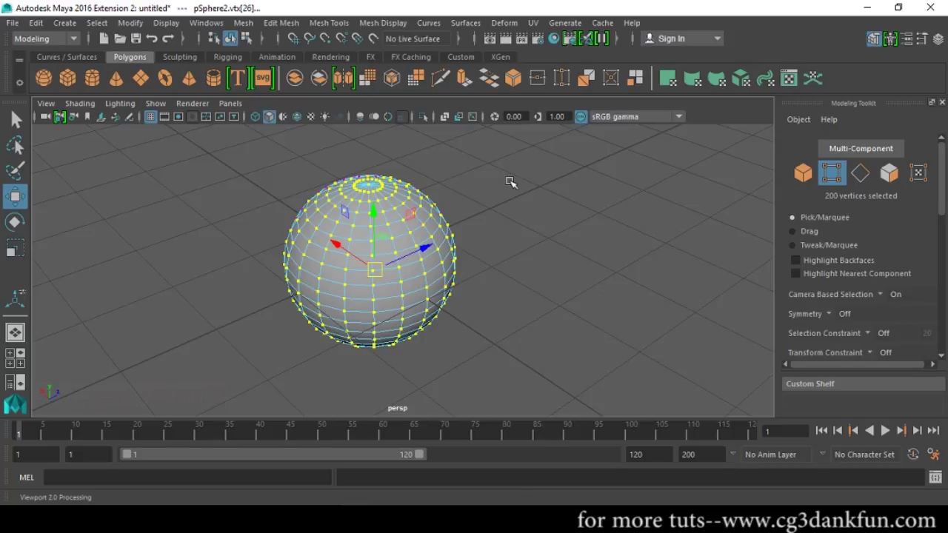
left_click_drag(527, 222, 525, 184, "alt")
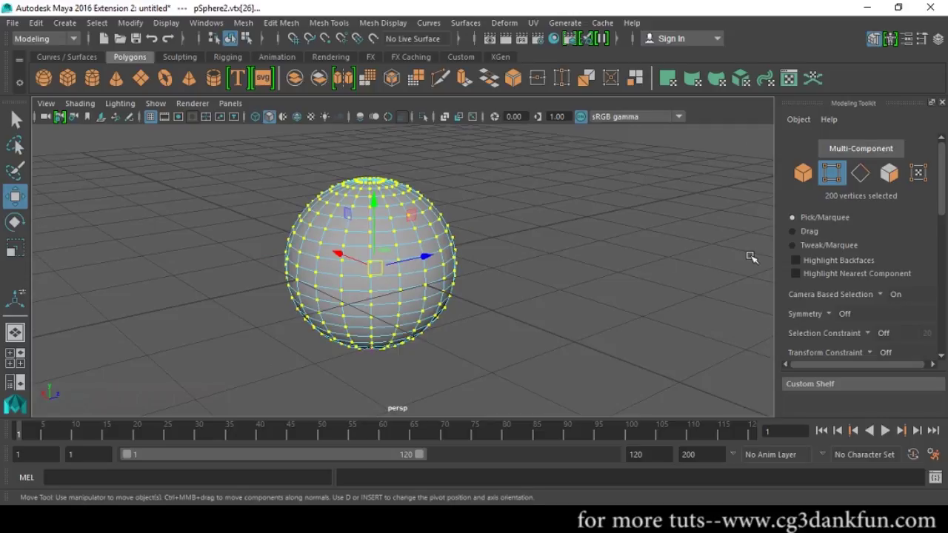
- Set Camera Based Selection back to Off and marquee-select the whole sphere's vertices for comparison
left_click(883, 298)
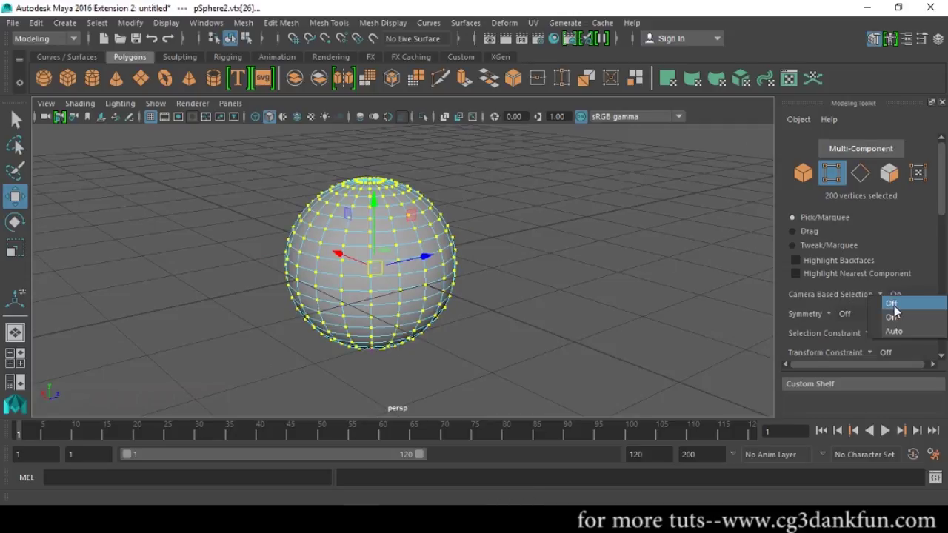
left_click(894, 306)
left_click(614, 341)
left_click_drag(567, 147, 248, 386)
left_click_drag(550, 304, 584, 290, "alt")
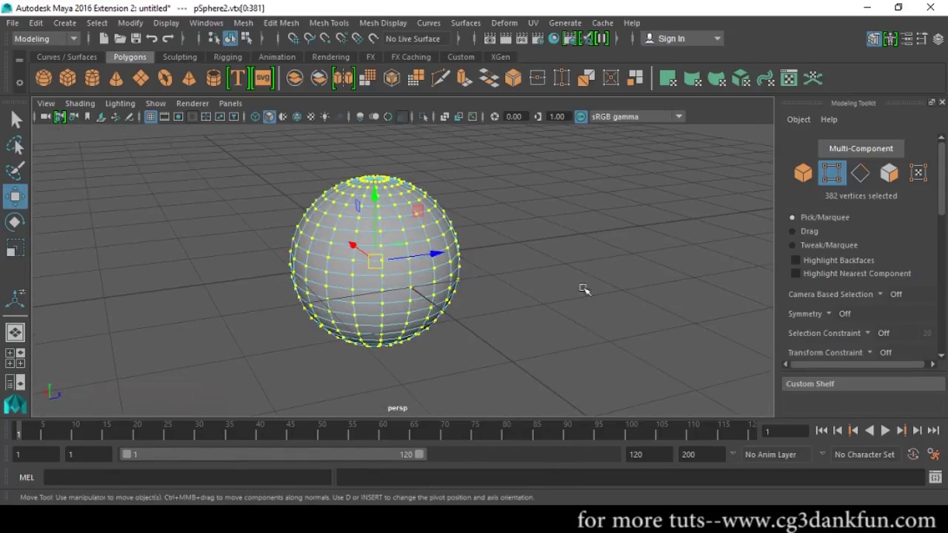
- Set Camera Based Selection to Auto and marquee-select across the whole sphere
left_click(880, 296)
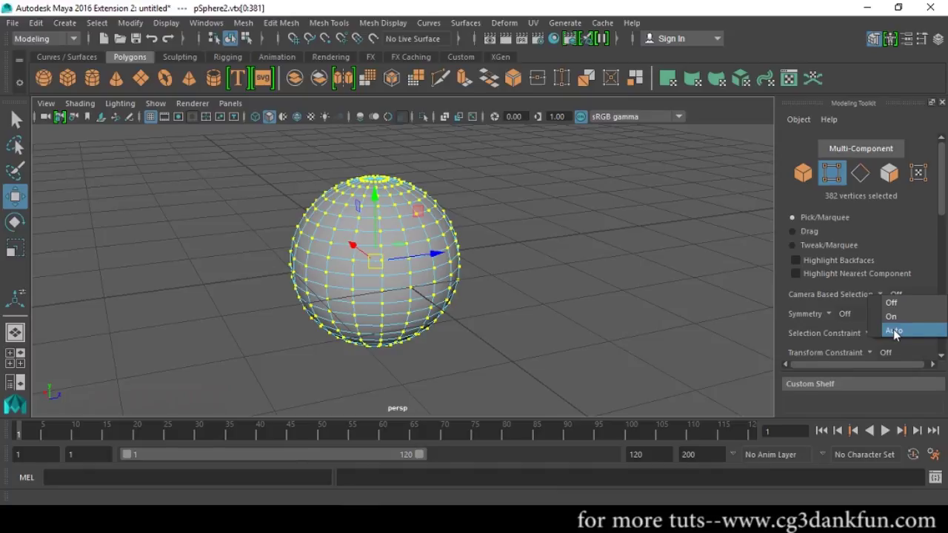
left_click(893, 329)
left_click(552, 257)
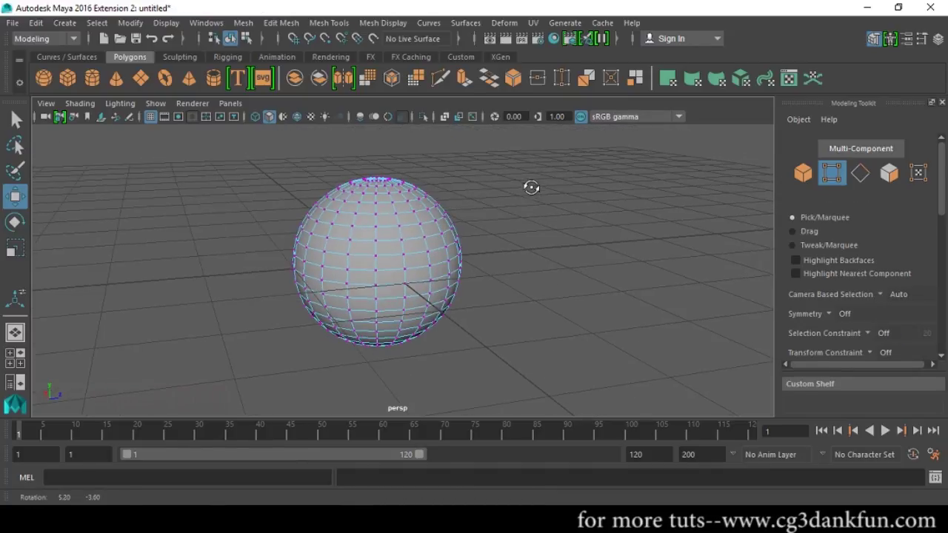
left_click_drag(567, 143, 122, 489)
left_click_drag(494, 289, 526, 250, "alt")
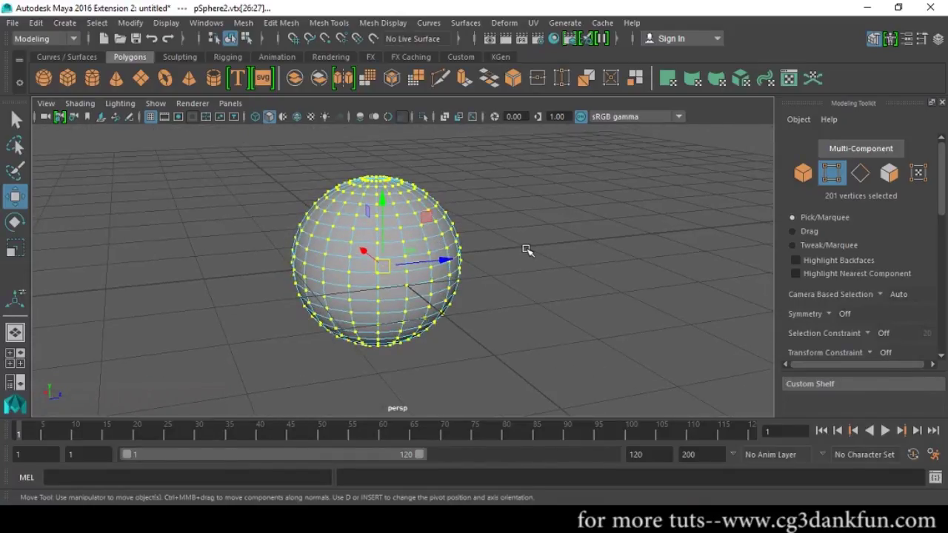
- Test Auto camera-based selection with further vertex marquees over part and all of the sphere, and inspect the selected vertices from several angles
left_click_drag(591, 229, 477, 244, "alt")
left_click_drag(575, 162, 383, 440)
left_click_drag(571, 299, 597, 330, "alt")
left_click_drag(585, 157, 163, 495)
left_click_drag(368, 412, 380, 361, "alt")
left_click_drag(565, 147, 466, 439)
left_click_drag(476, 414, 467, 419, "alt")
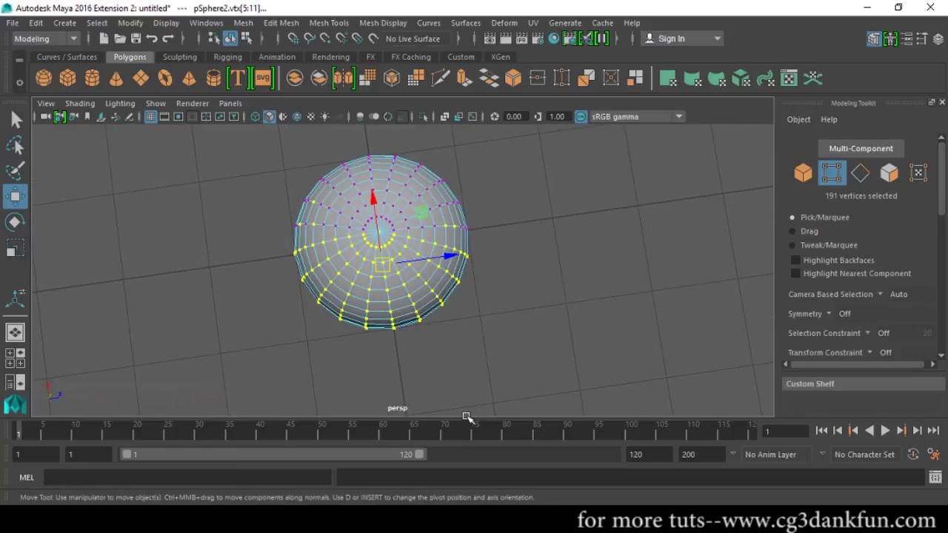
left_click_drag(587, 287, 622, 371, "alt")
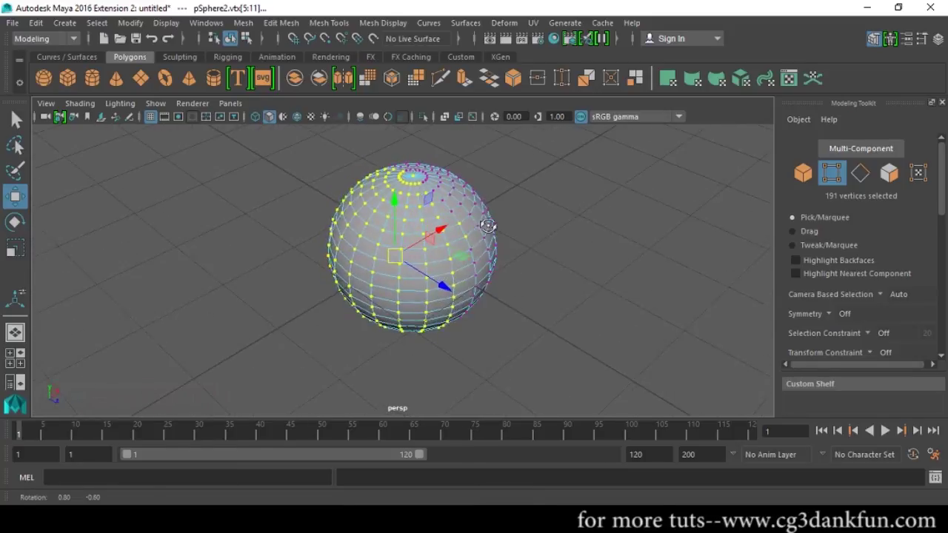
left_click_drag(507, 287, 588, 259, "alt")
left_click_drag(548, 223, 526, 197, "alt")
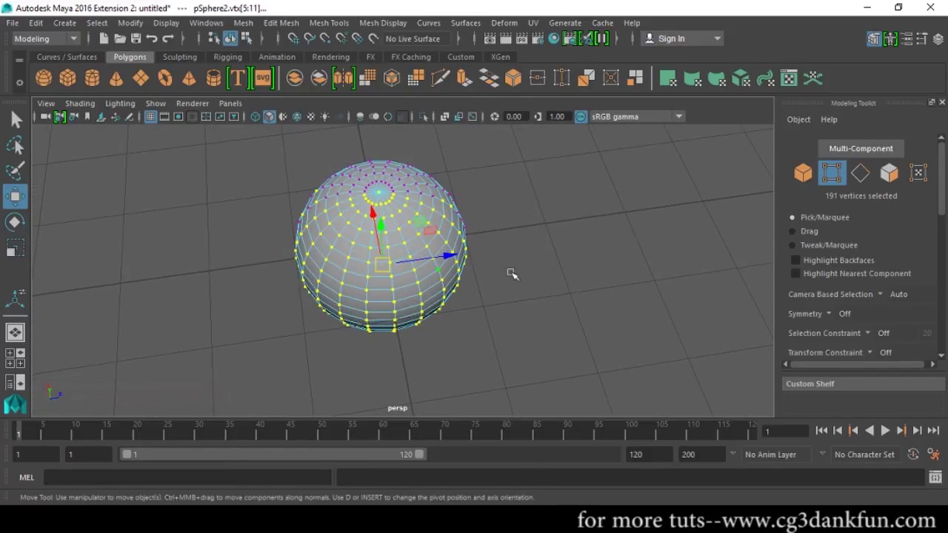
- Return the sphere to object selection and turn Camera Based Selection off
key("F8")
left_click_drag(508, 271, 489, 258, "alt")
left_click(886, 296)
left_click(893, 302)
mouse_move(566, 274)
left_mouse_down("alt")
mouse_move(565, 289)
mouse_move(558, 277)
left_mouse_up("alt")
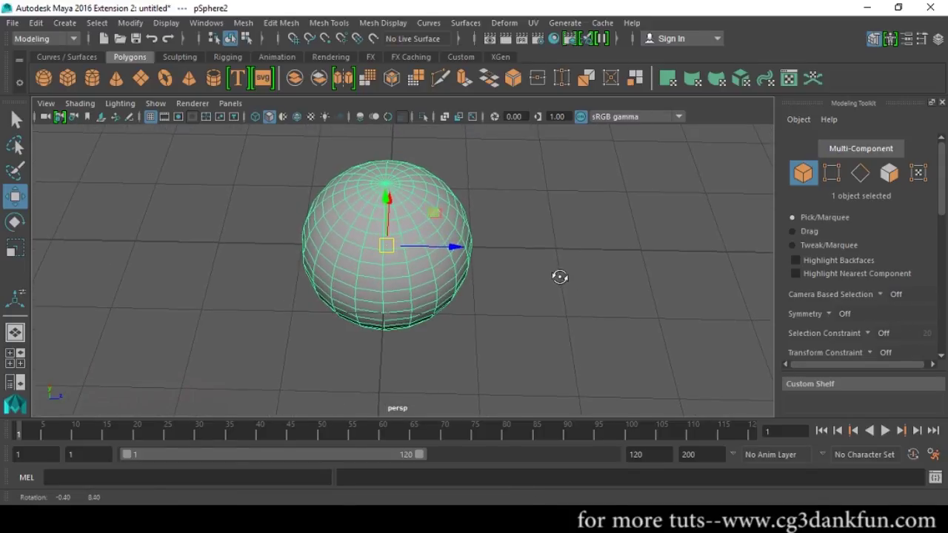
left_click(828, 315)
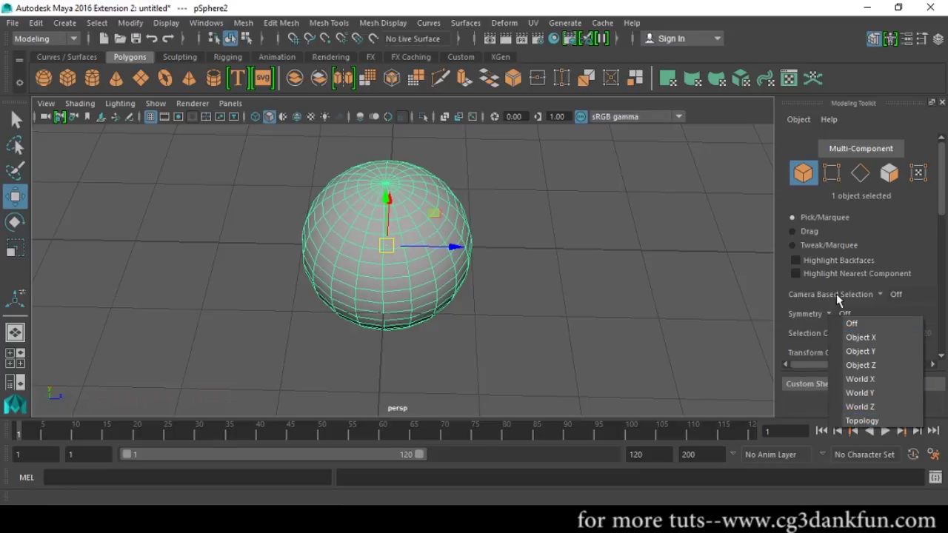
left_click(802, 311)
left_click_drag(545, 261, 546, 251, "alt")
key("F9")
left_click_drag(464, 281, 468, 278, "alt")
left_click(517, 329)
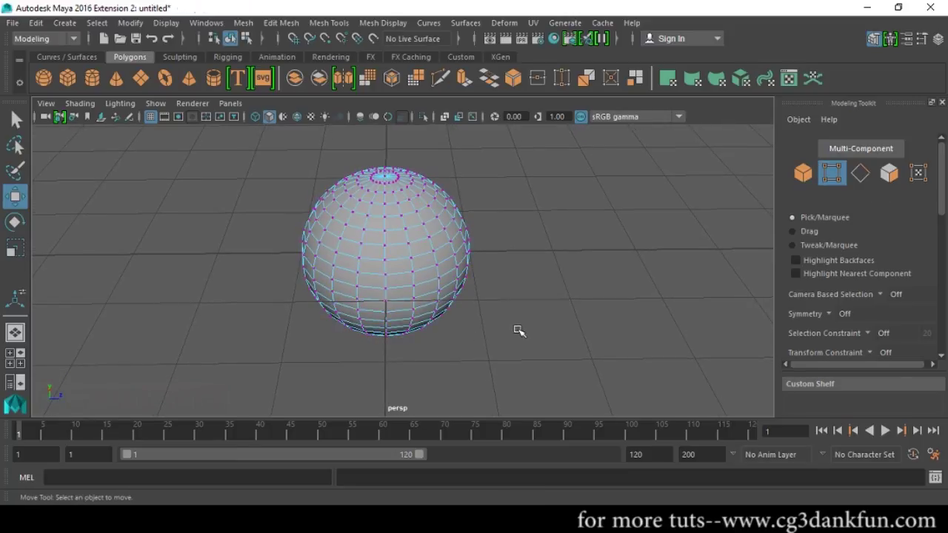
right_click_drag(426, 243, 482, 173)
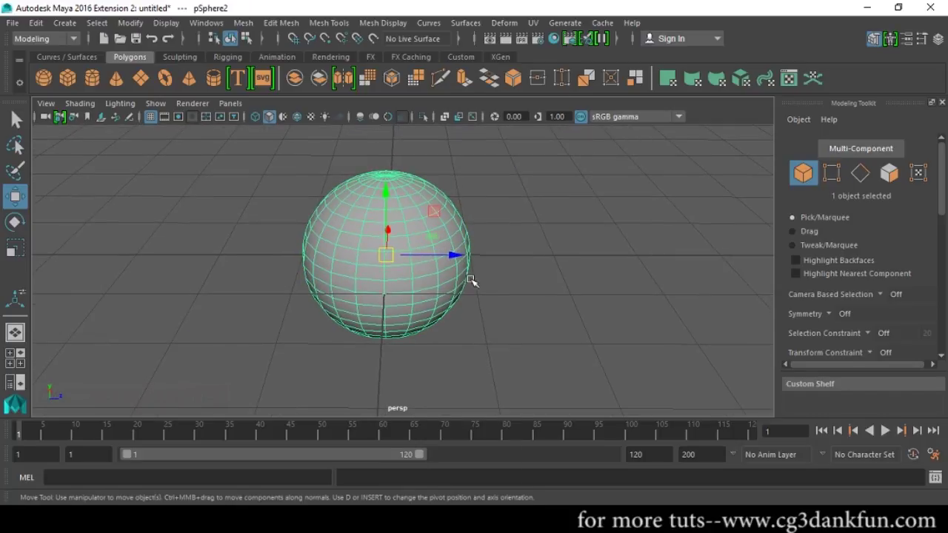
- Select the faces on one half of the sphere, on the blue Z-arrow side, and delete them
key("F11")
left_click_drag(561, 146, 385, 363)
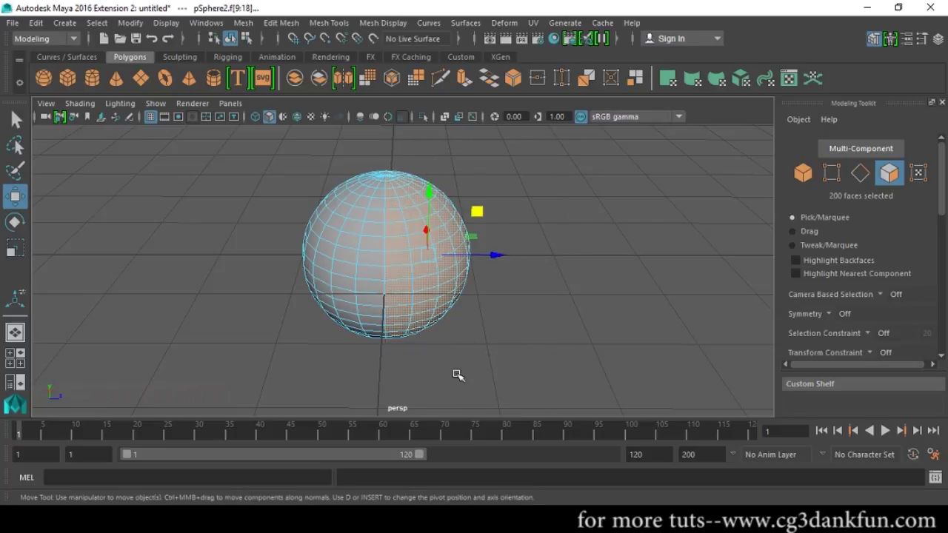
key("Delete")
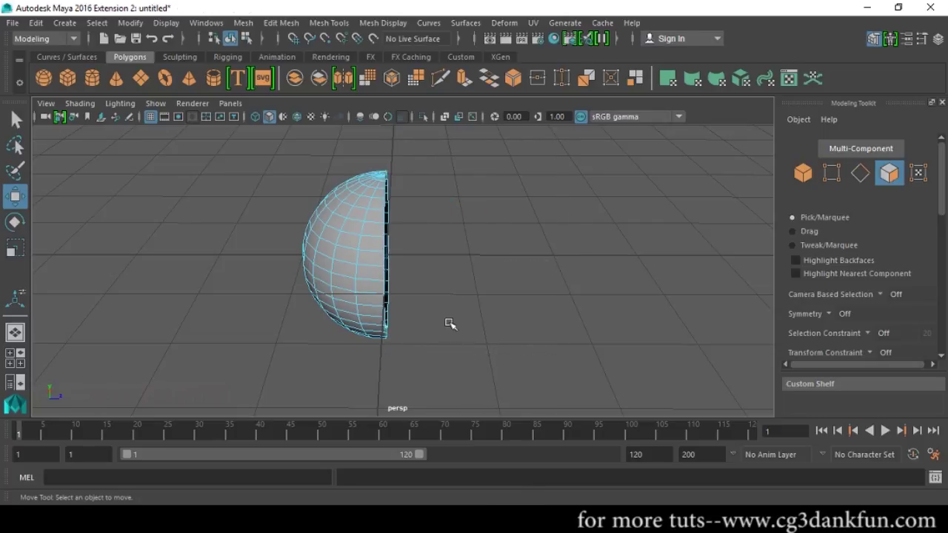
- Mirror the remaining half sphere in object mode using Duplicate Special with geometry type Instance and Z scale -1
left_click_drag(449, 323, 449, 338, "alt")
right_click_drag(394, 247, 437, 204)
left_click_drag(377, 260, 385, 244, "alt")
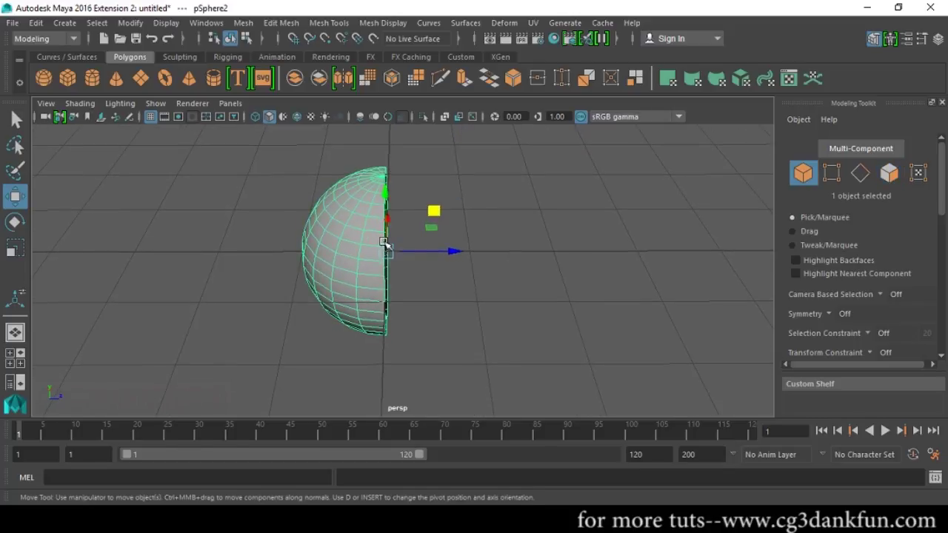
left_click(36, 23)
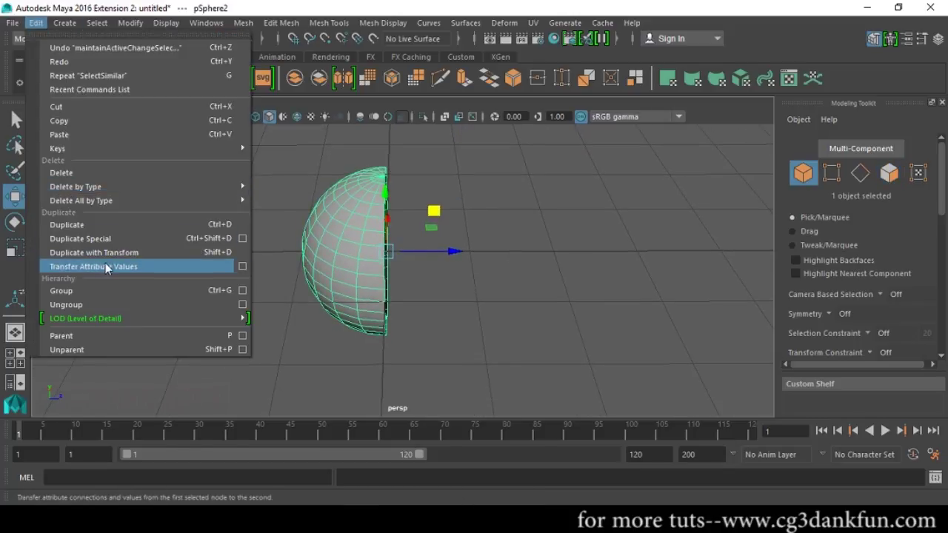
left_click(242, 239)
left_click_drag(455, 178, 683, 47)
left_click(693, 87)
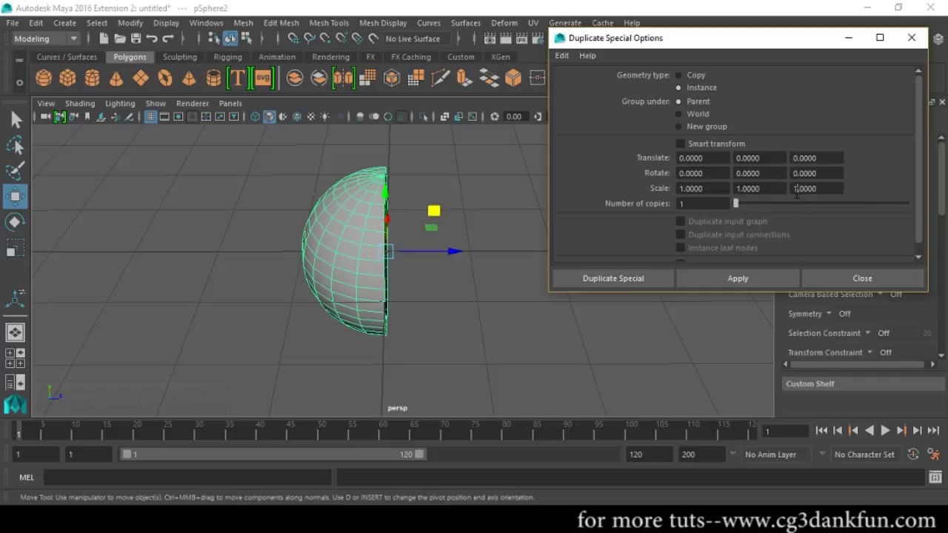
type("-")
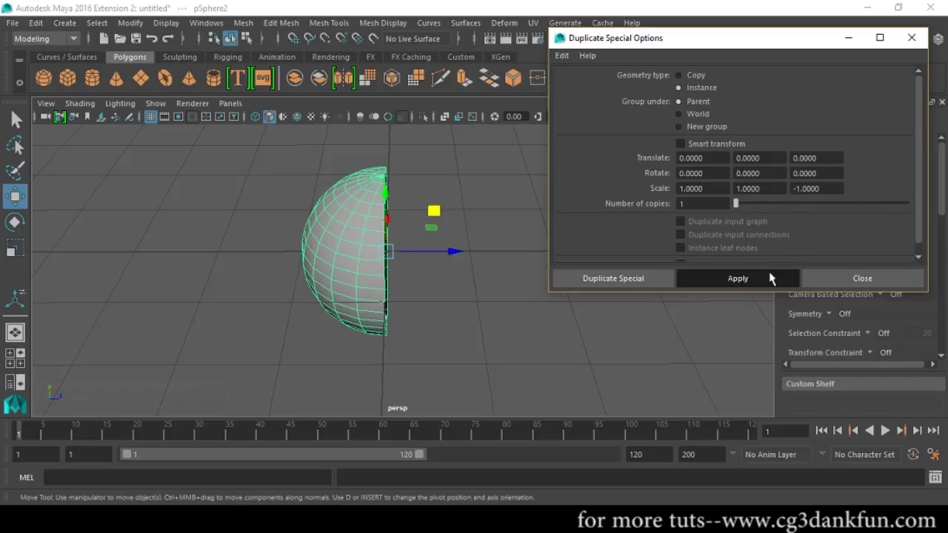
left_click(770, 275)
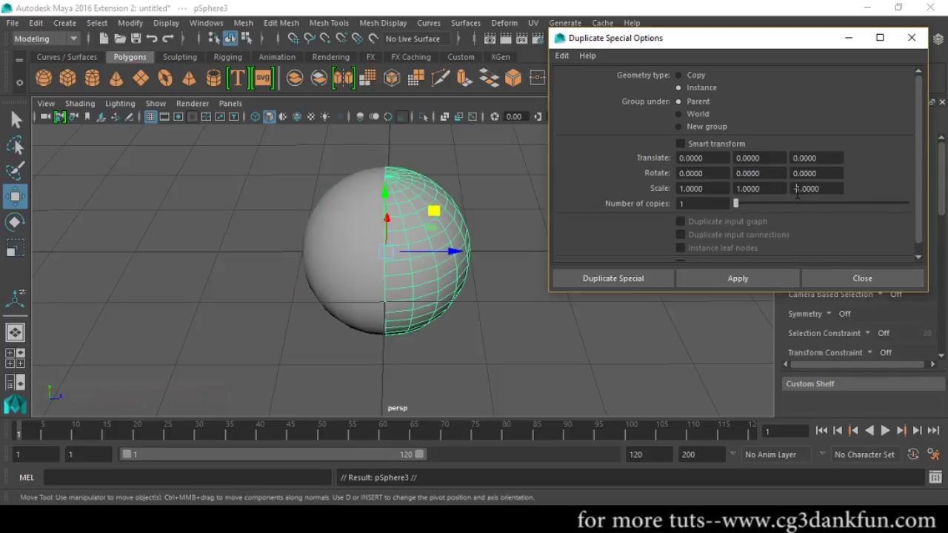
left_click(835, 277)
- Marquee-select the outer side vertices of the instanced half, move them outward along Z, and undo the move
left_click_drag(546, 226, 547, 251, "alt")
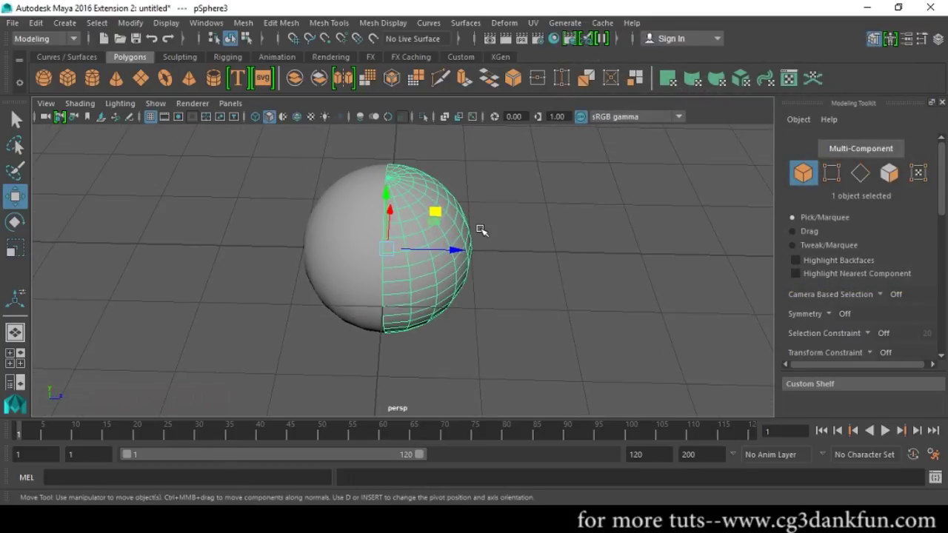
key("F9")
left_click_drag(499, 203, 451, 274)
left_click_drag(524, 248, 547, 249)
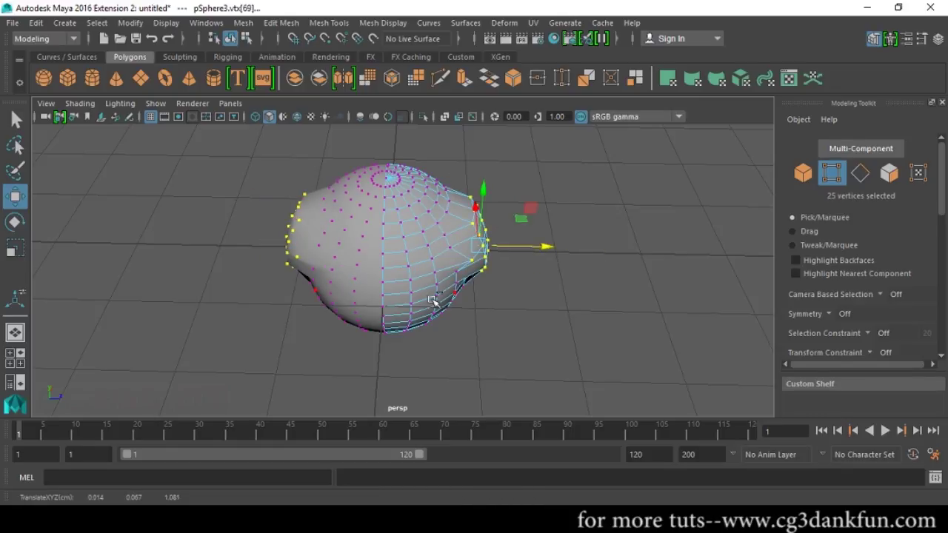
key("ctrl+z")
- Undo the instanced copy and the half-sphere deletion, and reselect the whole sphere in object mode
key("F8")
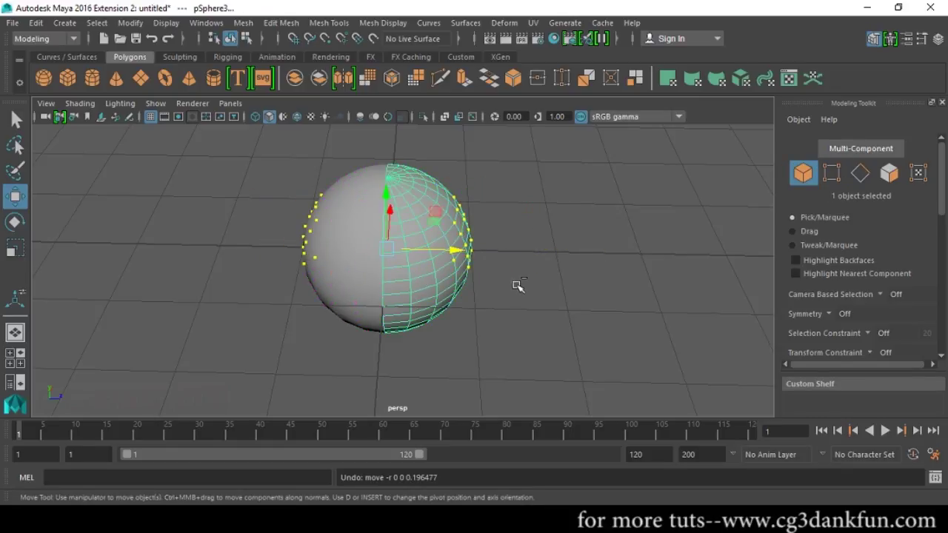
key("ctrl+z")
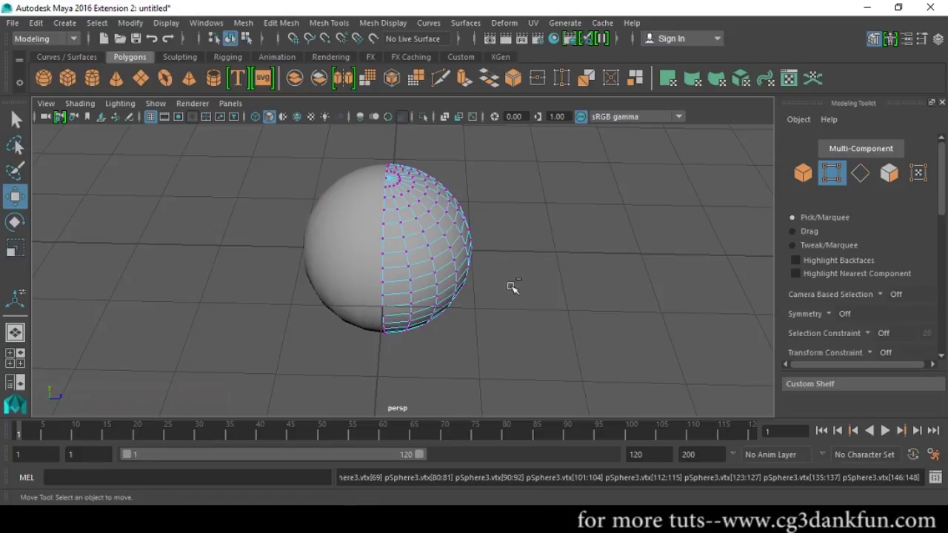
key("ctrl+z")
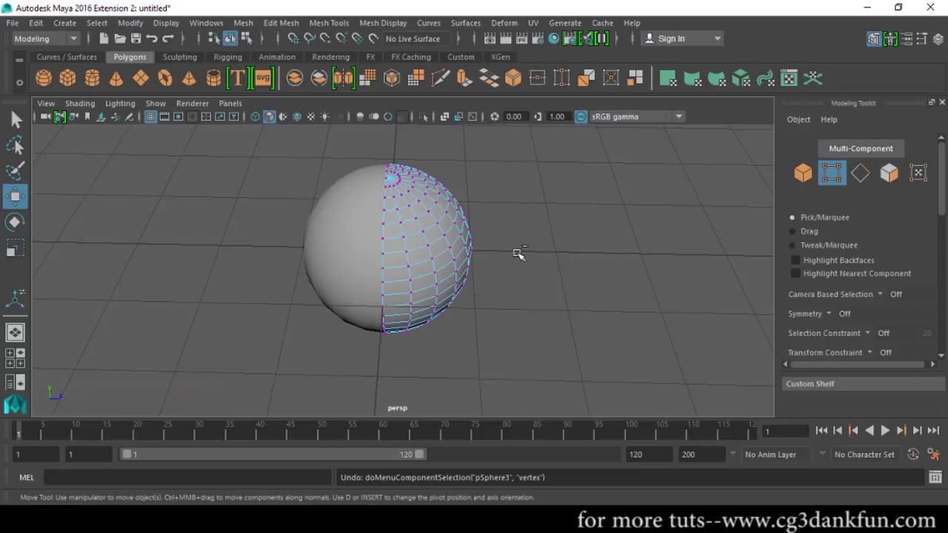
key("F8")
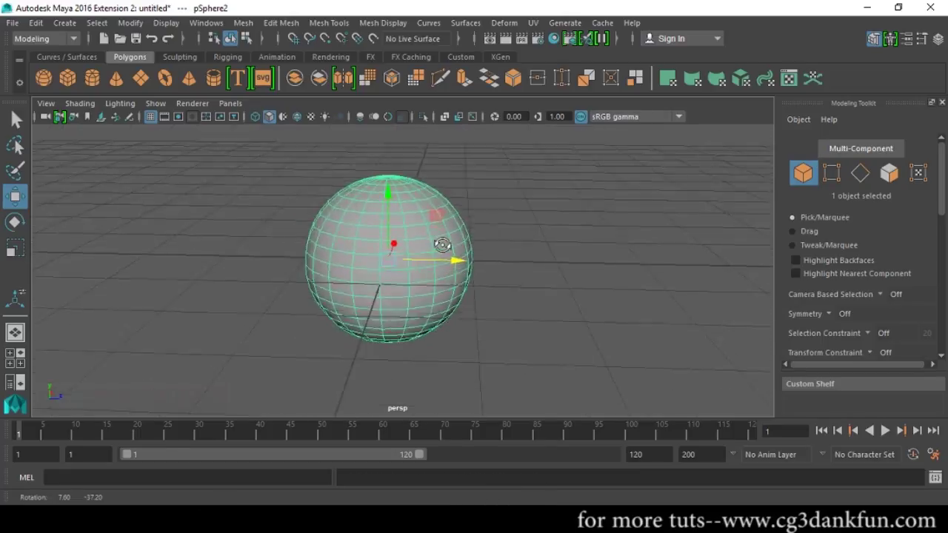
left_click(543, 263)
left_click(443, 259)
- Set Symmetry to Object X and switch the sphere to vertex selection
left_click_drag(523, 303, 660, 296, "alt")
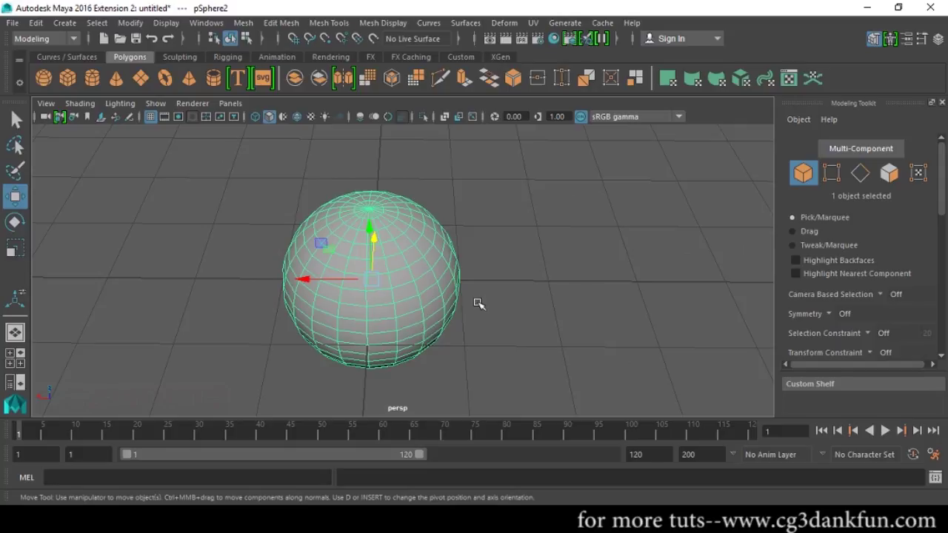
left_click(830, 316)
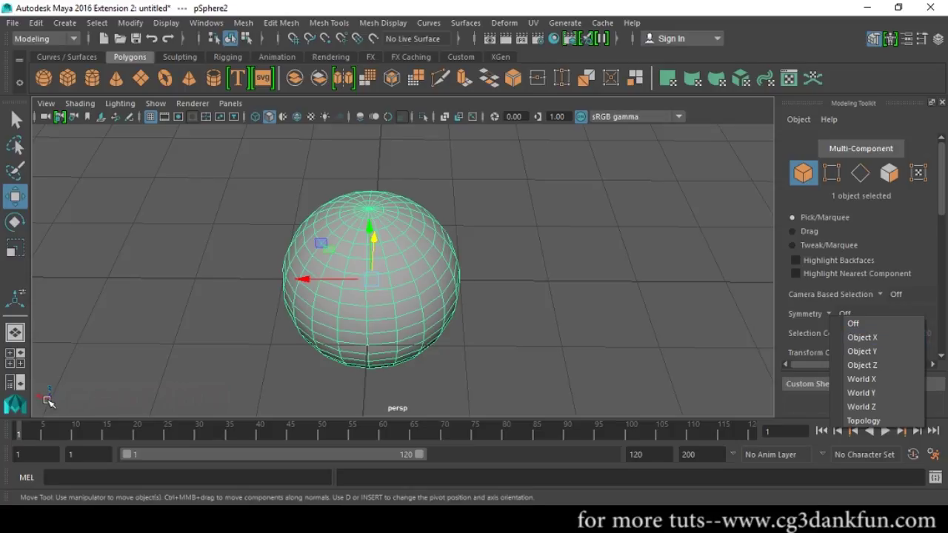
left_click(861, 337)
left_click_drag(560, 336, 488, 316, "alt")
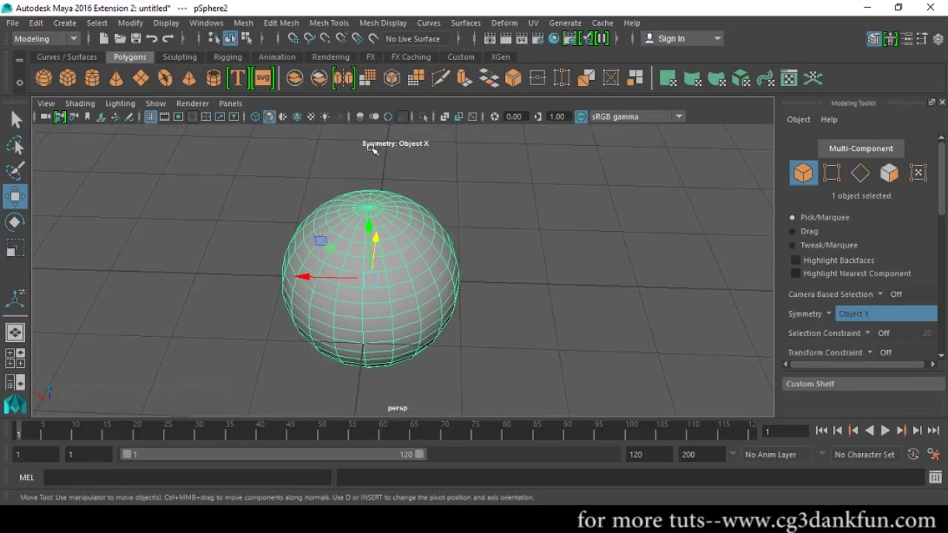
key("F9")
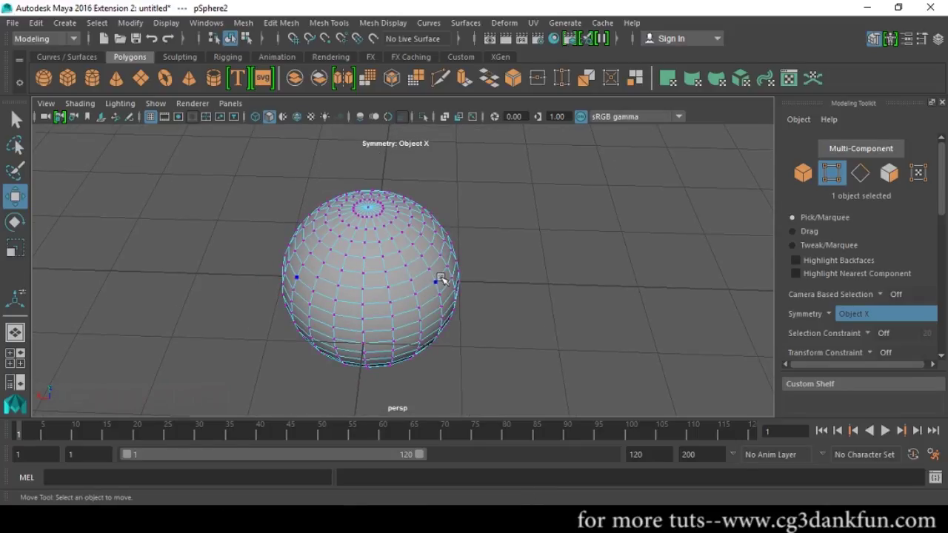
- Try pulling side vertices of the sphere outward with Object X symmetry, undo each move, and return to object mode
left_click(436, 284)
left_click_drag(437, 283, 495, 270)
key("ctrl+z")
left_click(440, 295)
left_click_drag(440, 295, 494, 287)
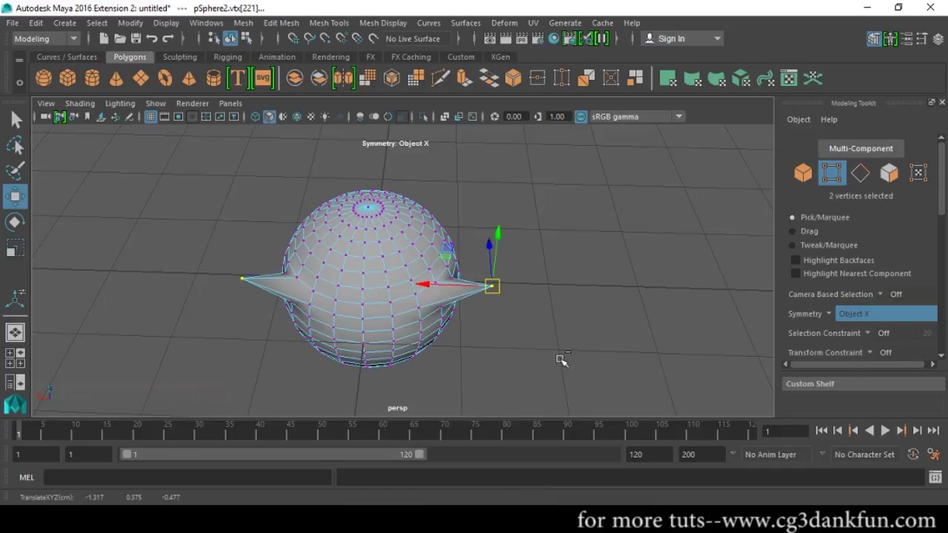
key("ctrl+z")
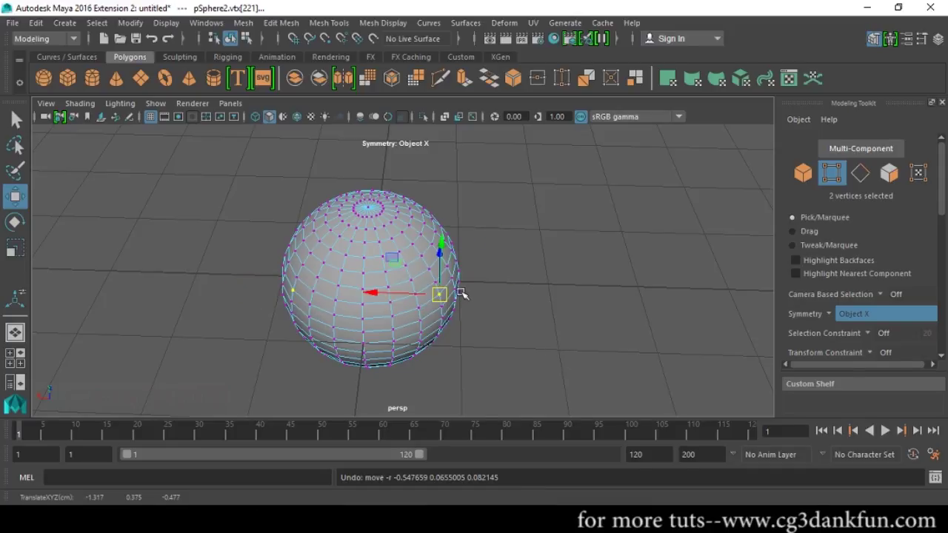
key("F8")
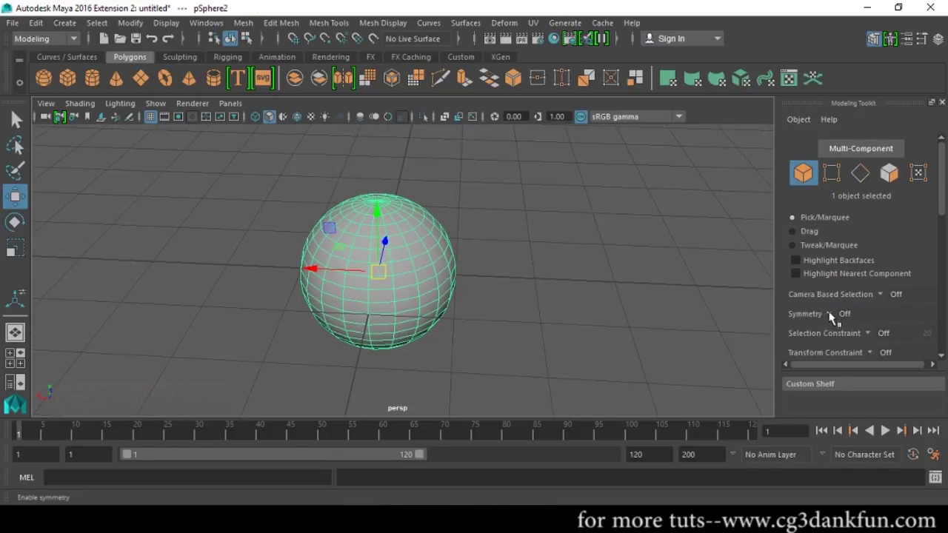
- Turn Symmetry off for the sphere
left_click(830, 314)
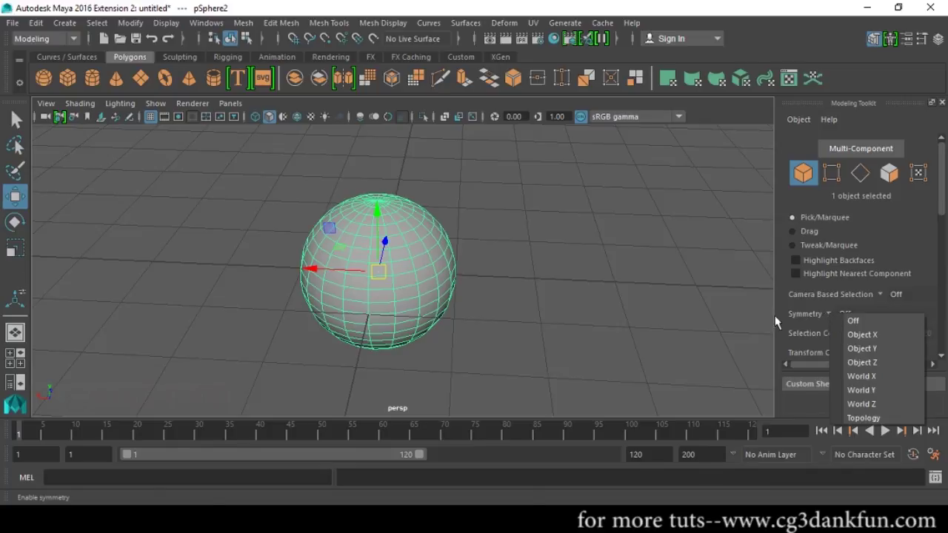
left_click(656, 328)
left_click_drag(622, 328, 610, 331, "alt")
middle_click_drag(623, 328, 659, 310, "alt")
right_click_drag(631, 304, 640, 320, "alt")
left_click_drag(641, 320, 635, 320, "alt")
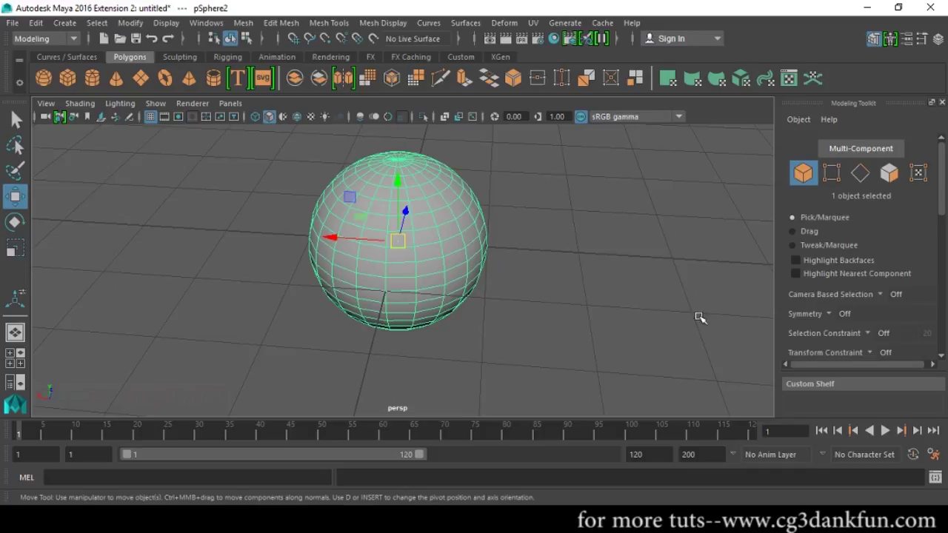
middle_click_drag(566, 307, 583, 314, "alt")
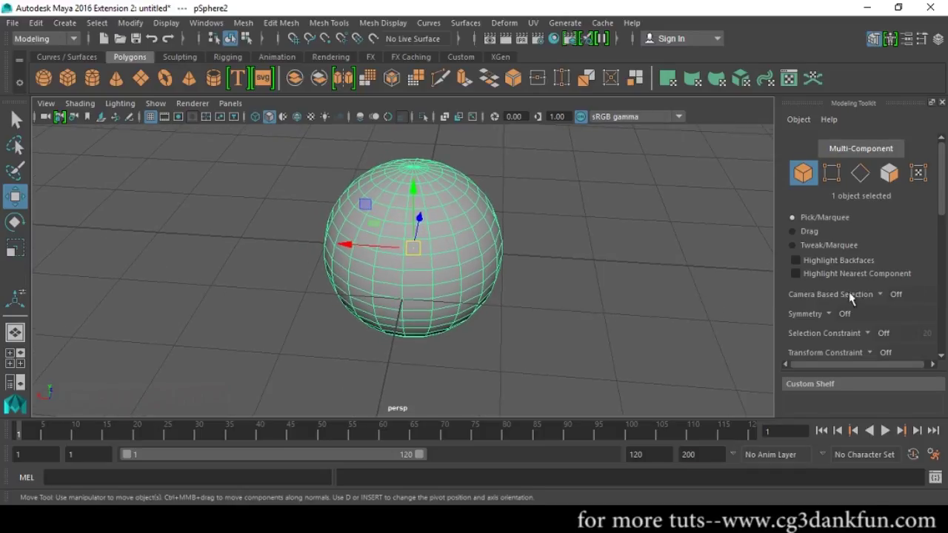
- Examine the Symmetry Settings among the Move Tool's options, and close the tool settings
double_click(15, 196)
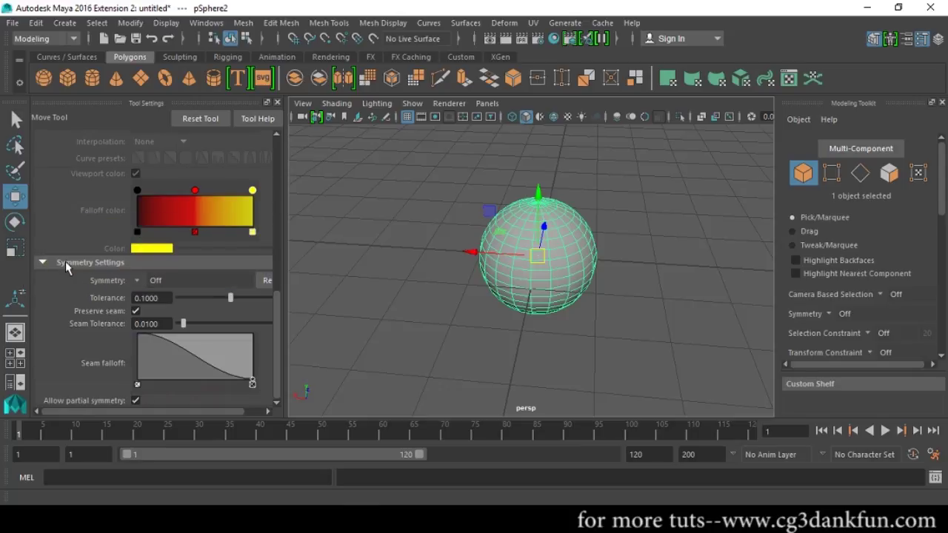
left_click(65, 262)
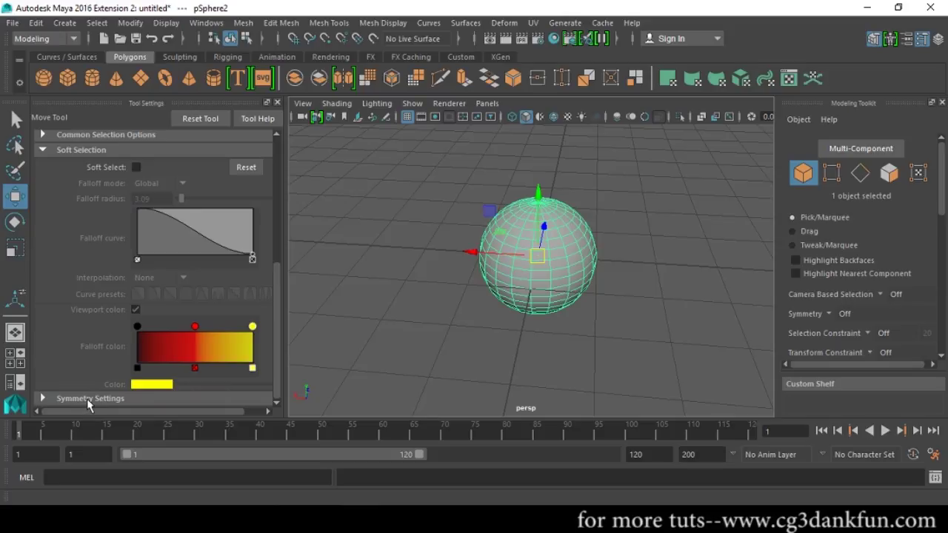
left_click(278, 103)
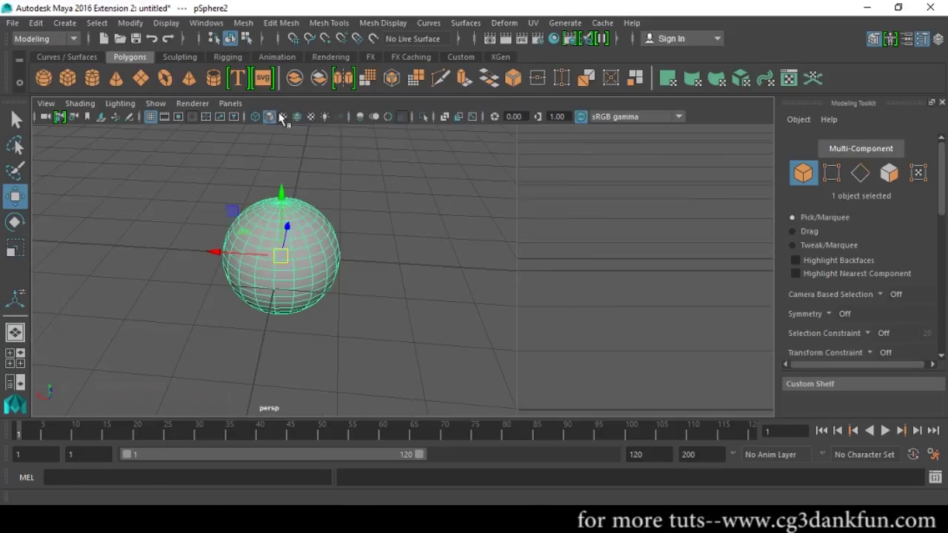
- With Symmetry off, select the sphere and move it about -3 cm along X, away from the world origin
left_click(830, 314)
left_click(853, 323)
left_click(656, 322)
scroll(366, 306, "down", 3)
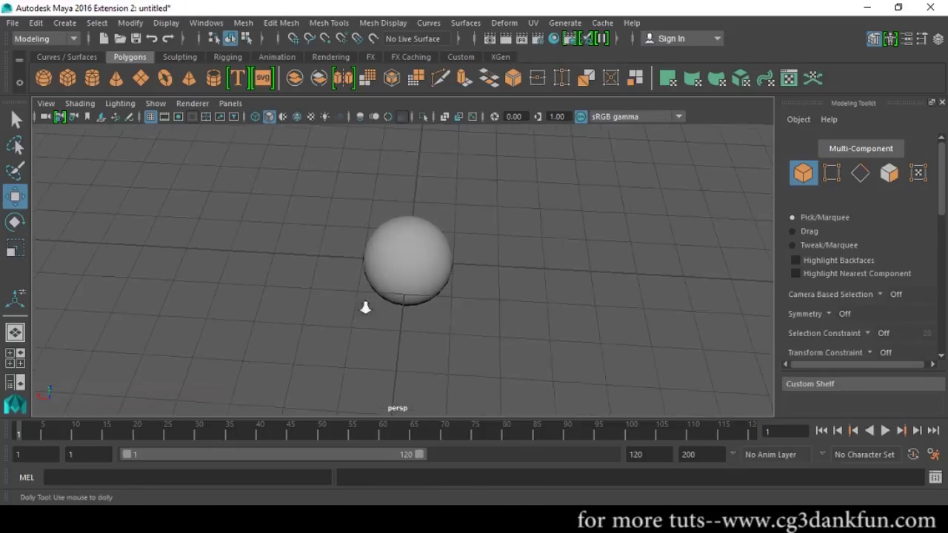
left_click(377, 272)
left_click_drag(345, 264, 468, 267)
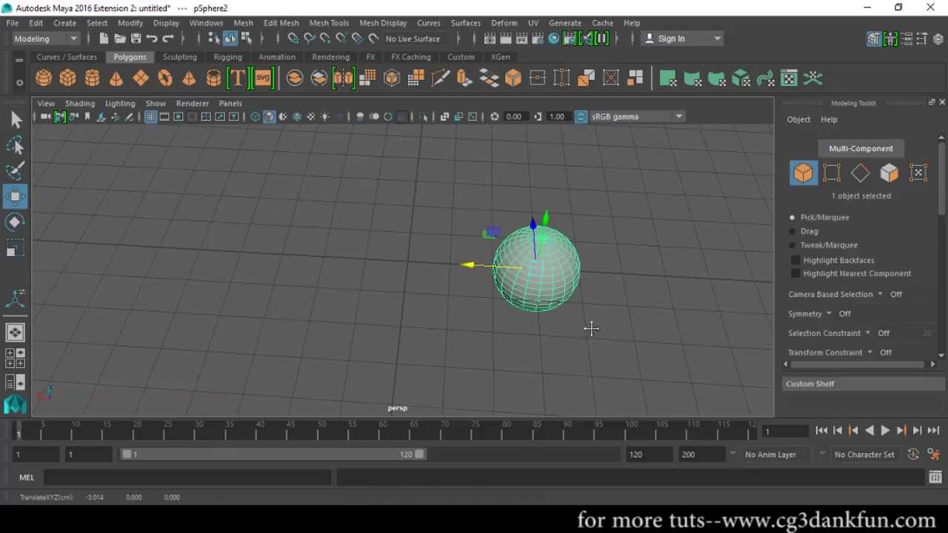
middle_click_drag(590, 328, 463, 303, "alt")
- Set Symmetry to Object X and switch the off-center sphere to vertex selection
left_click(829, 315)
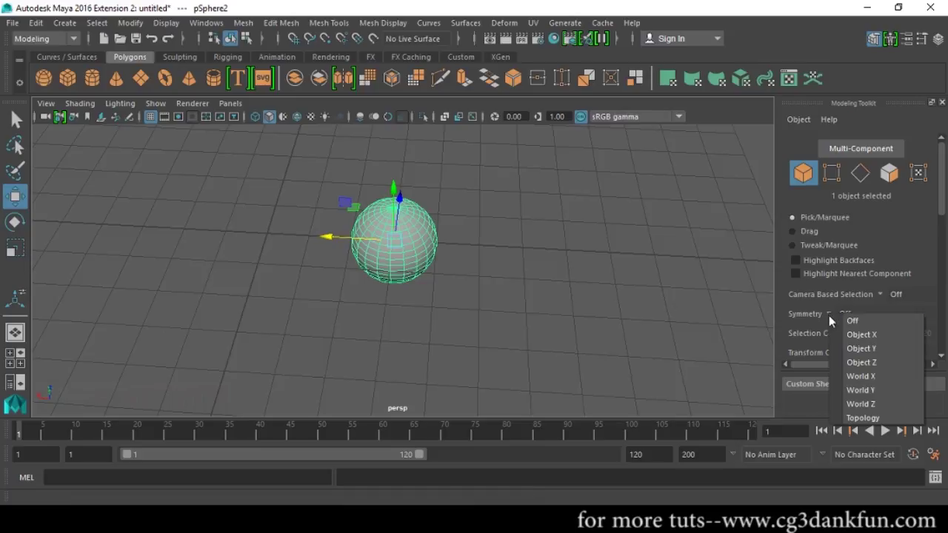
left_click(859, 337)
left_click_drag(511, 259, 514, 237, "alt")
right_click_drag(514, 237, 555, 288, "alt")
left_click_drag(554, 288, 452, 243, "alt")
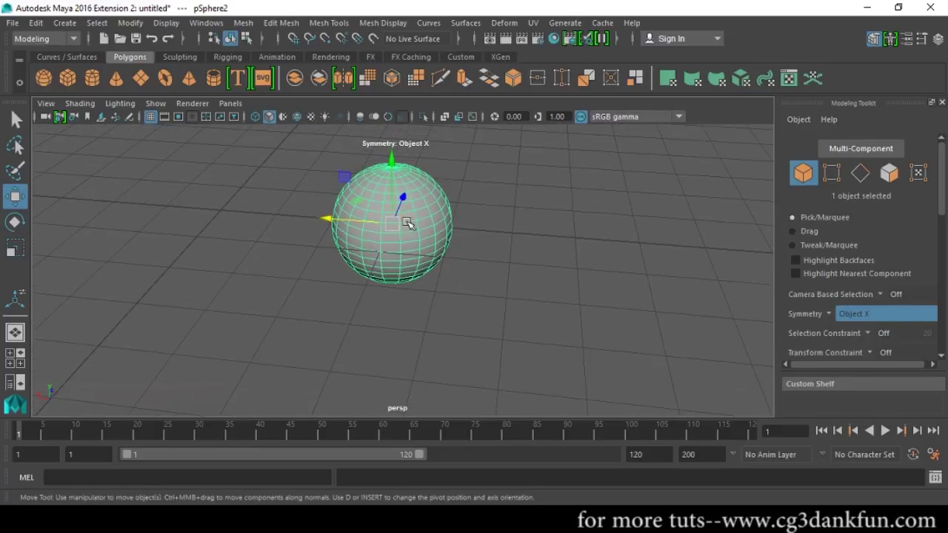
right_click_drag(432, 220, 376, 222)
- Select mirrored side vertices on the off-center sphere, move them along X, undo the move, and return to object mode
left_click_drag(437, 253, 426, 238, "alt")
right_click_drag(425, 237, 567, 237, "alt")
left_click(568, 237)
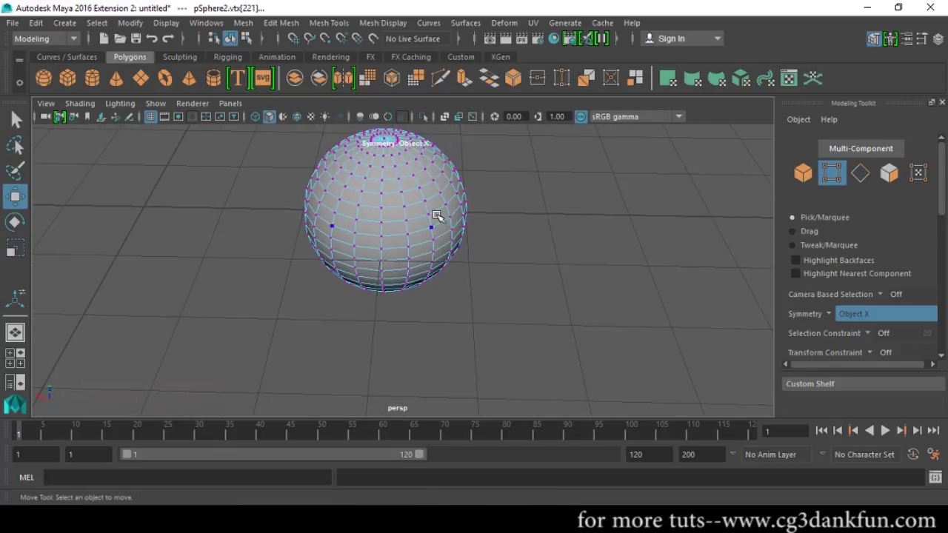
left_click(445, 205)
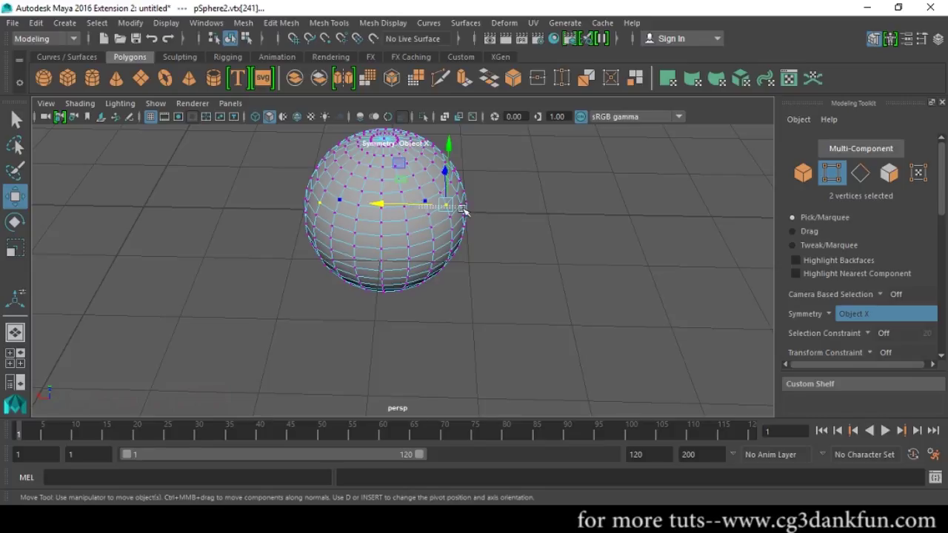
double_click(421, 212)
left_click_drag(382, 215, 450, 246)
key("ctrl+z")
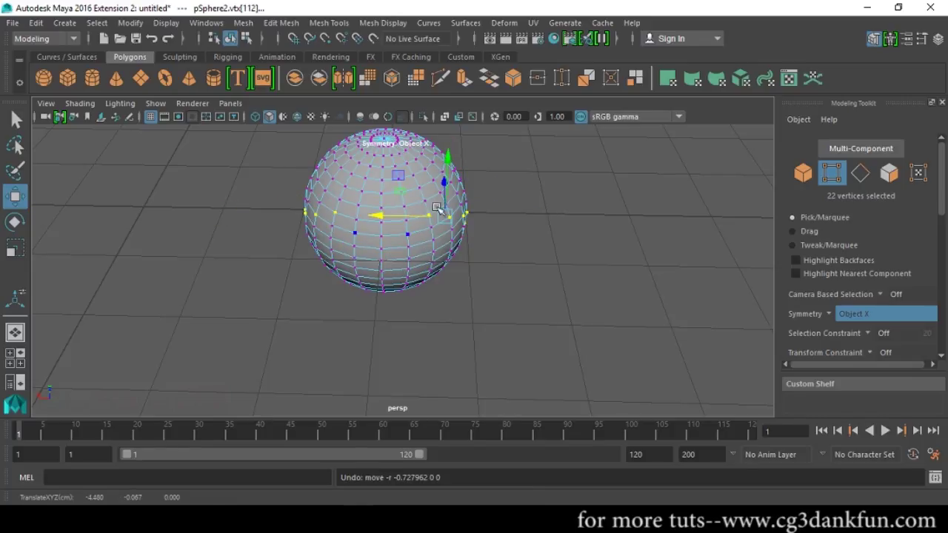
key("F8")
left_click_drag(417, 246, 560, 266, "alt")
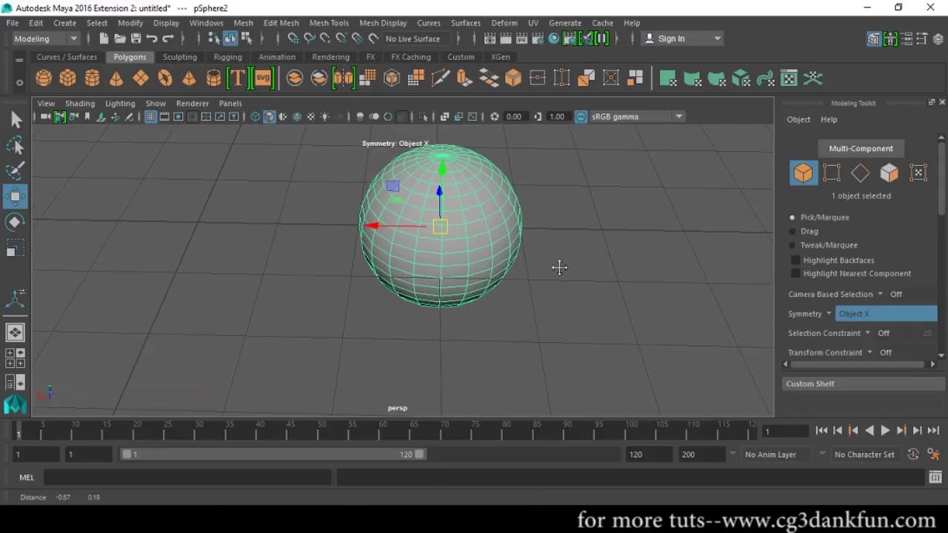
- Set Symmetry to World X and switch the off-center sphere to vertex selection
left_click(823, 314)
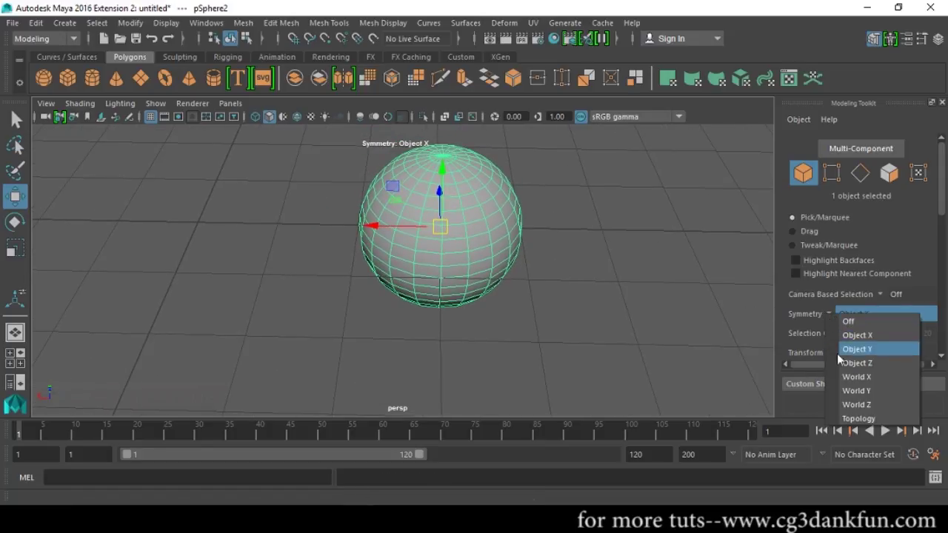
left_click(851, 377)
key("F12")
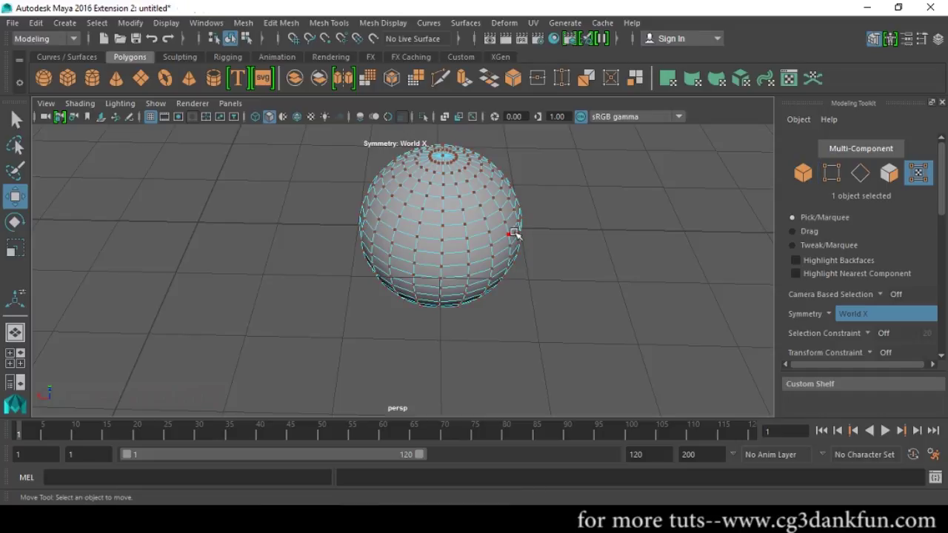
left_click(494, 244)
right_click_drag(508, 221, 441, 140)
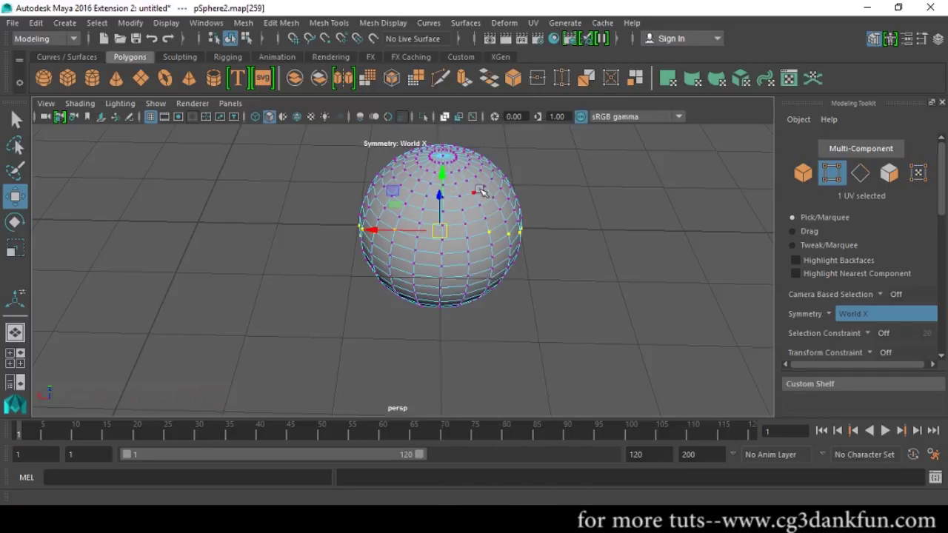
- Try moving one side vertex along X with World X symmetry, undo it, and return to object mode
left_click(502, 220)
left_click_drag(504, 222, 448, 239)
key("ctrl+z")
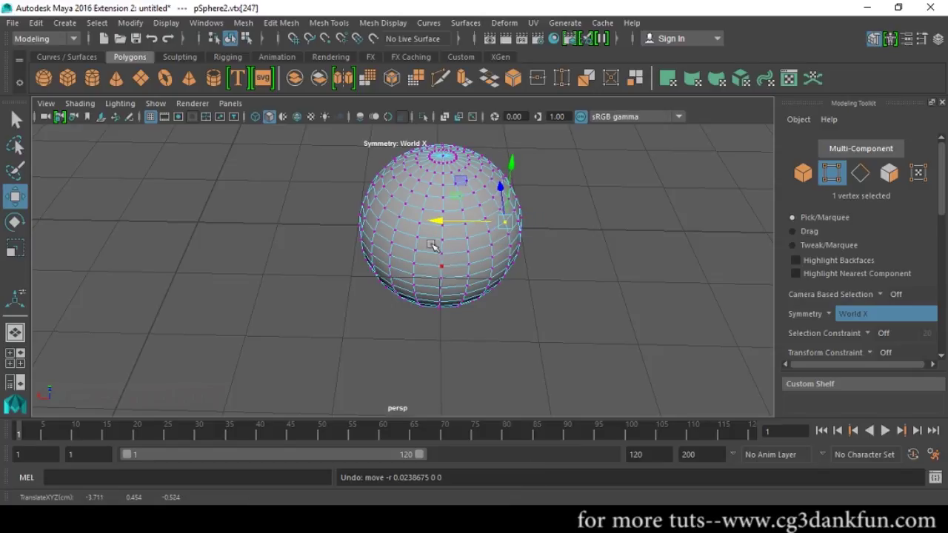
right_click_drag(438, 260, 510, 210)
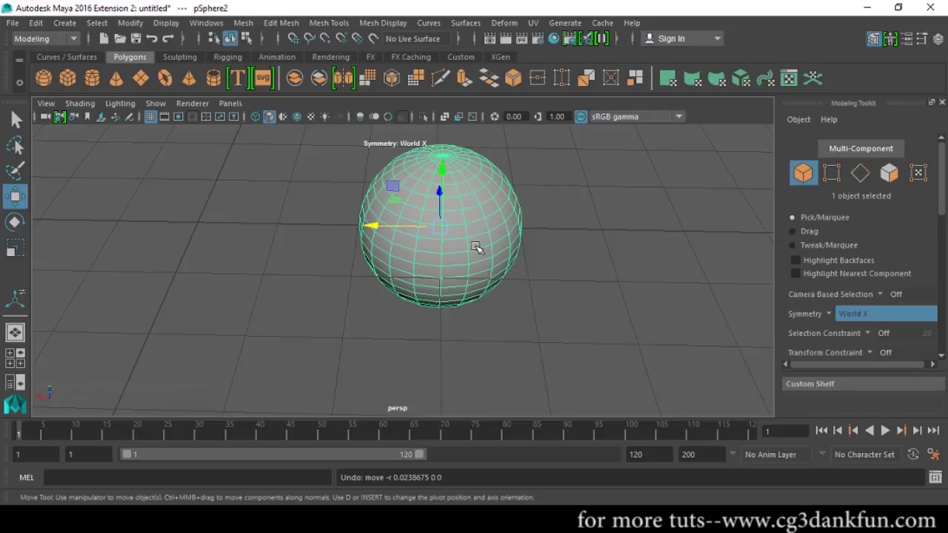
- Set the sphere's Translate X to 0 and reopen the Modeling Toolkit
left_click(938, 39)
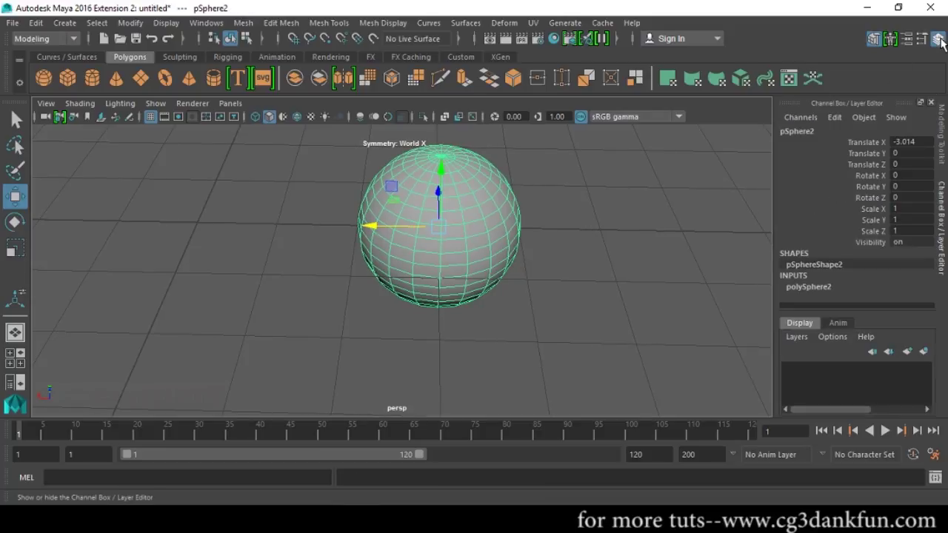
left_click(923, 141)
type("0")
key("Return")
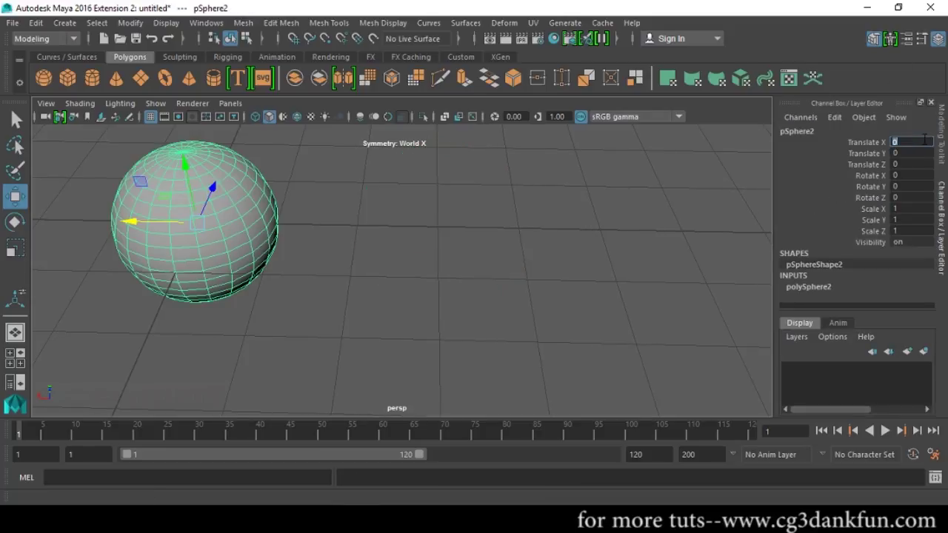
middle_click_drag(397, 183, 534, 187, "alt")
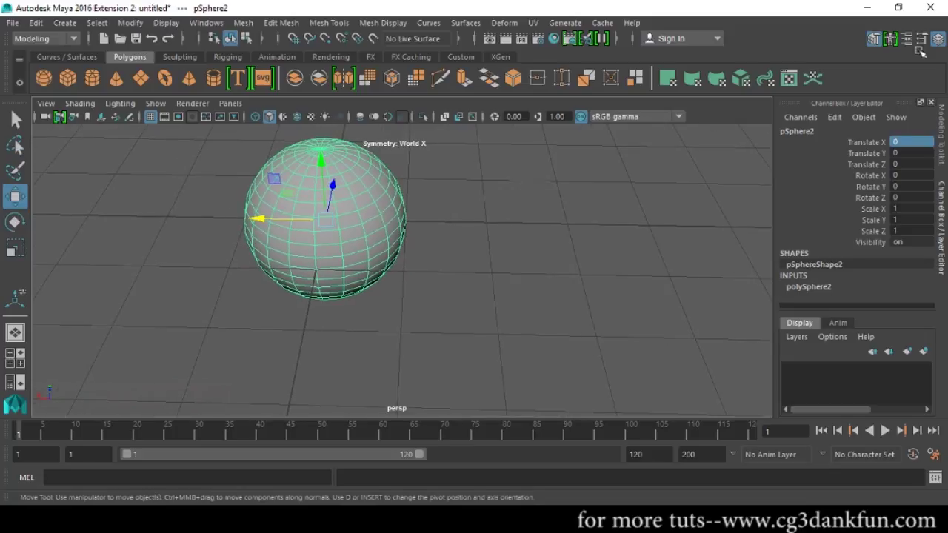
left_click(874, 39)
left_click(874, 39)
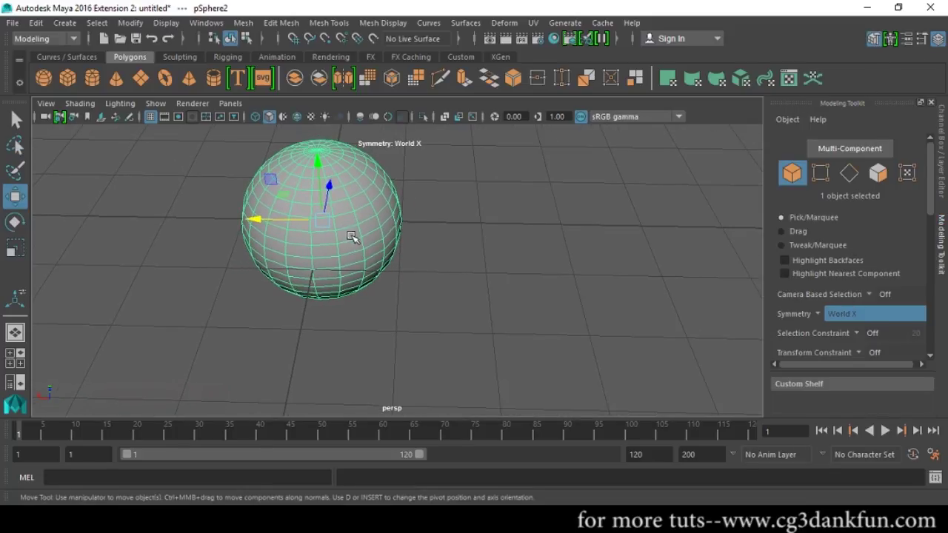
- Switch the centered sphere to vertex selection and pull a mirrored side vertex outward along X to form spikes
right_click_drag(380, 218, 355, 215)
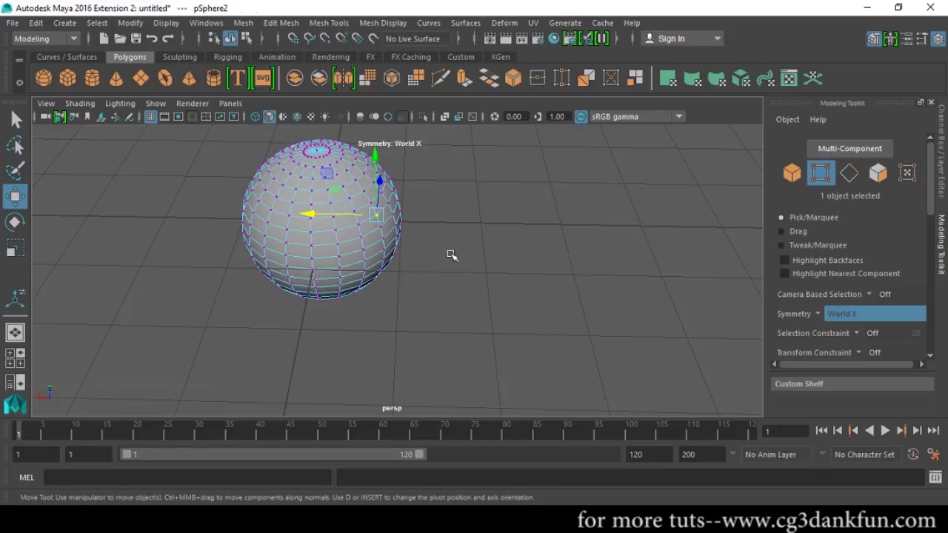
middle_click_drag(451, 254, 518, 265, "alt")
left_click(581, 248)
left_click(424, 234)
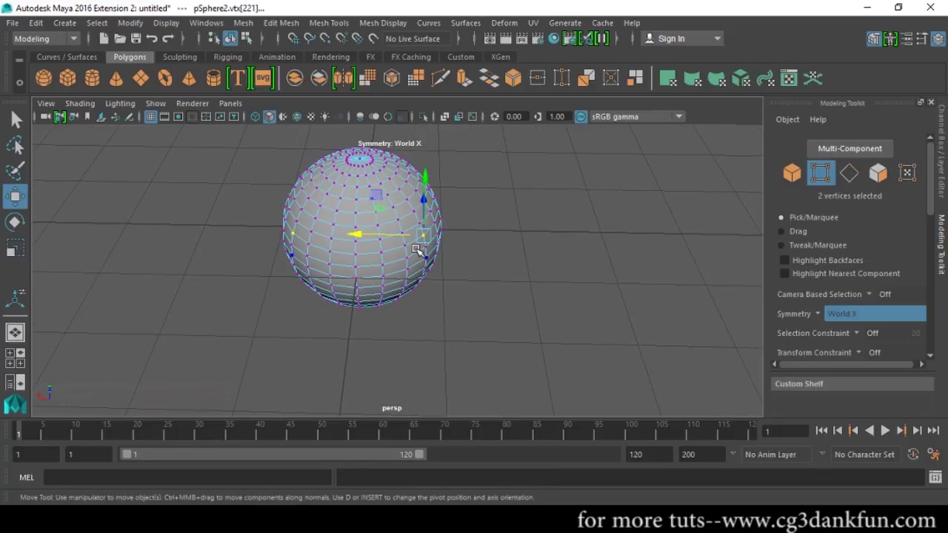
left_click_drag(360, 234, 398, 240)
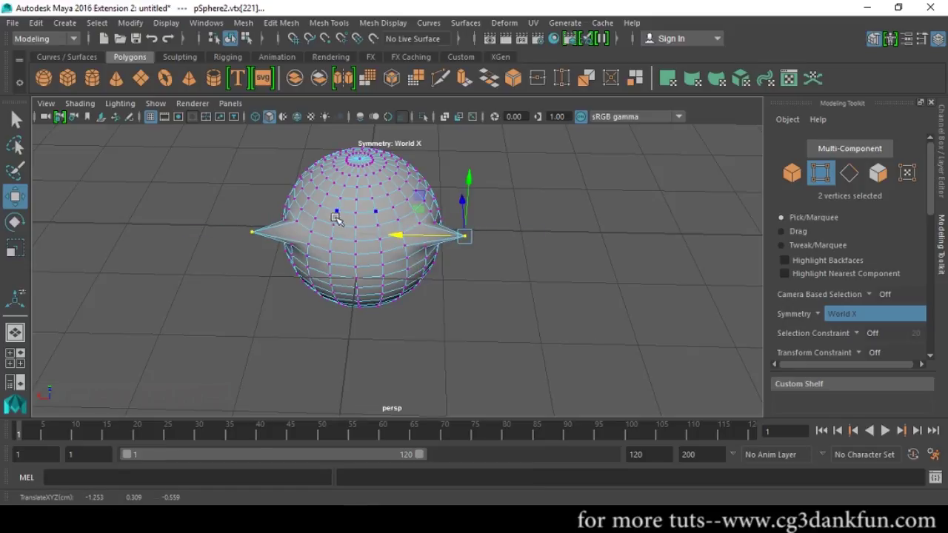
- Pull the mirrored vertex just above each spike outward and upward, keeping World X symmetry
left_click(817, 311)
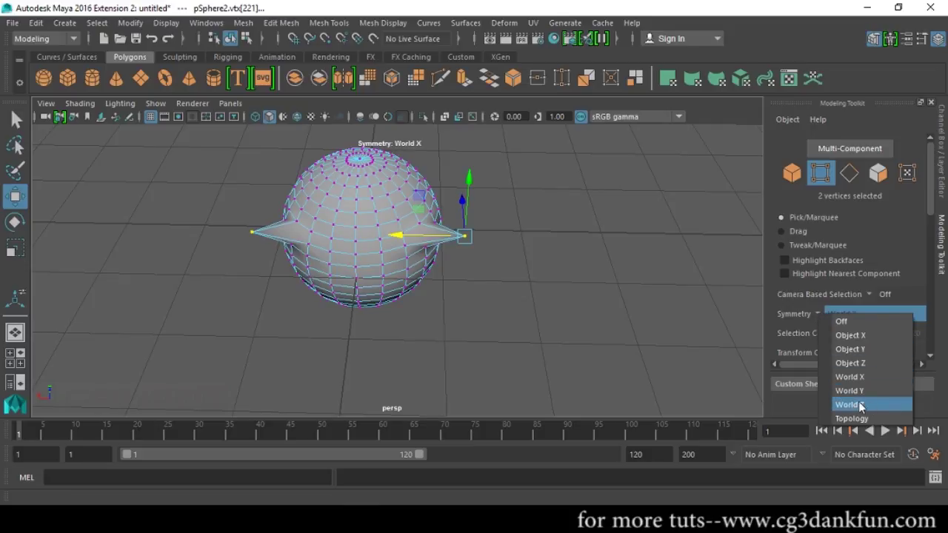
left_click(616, 300)
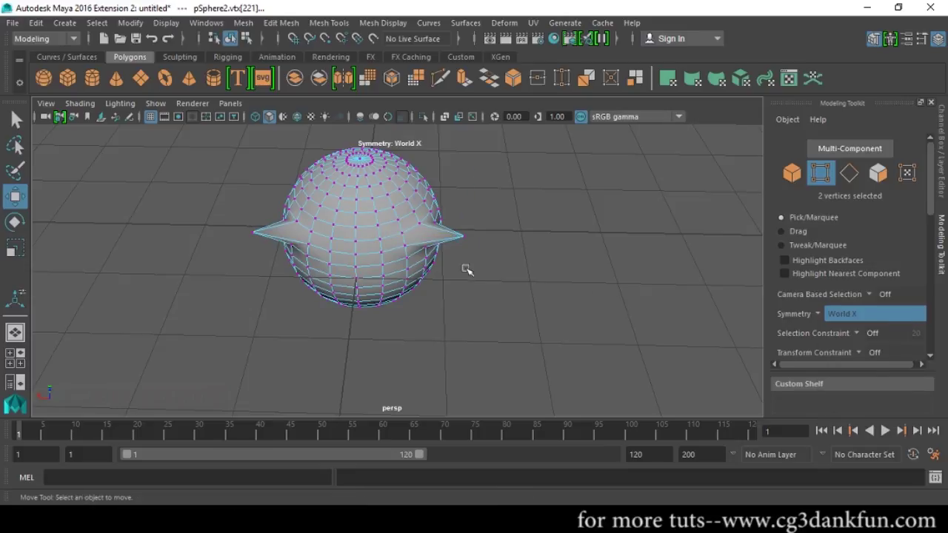
left_click(422, 221)
left_click_drag(423, 218, 454, 199)
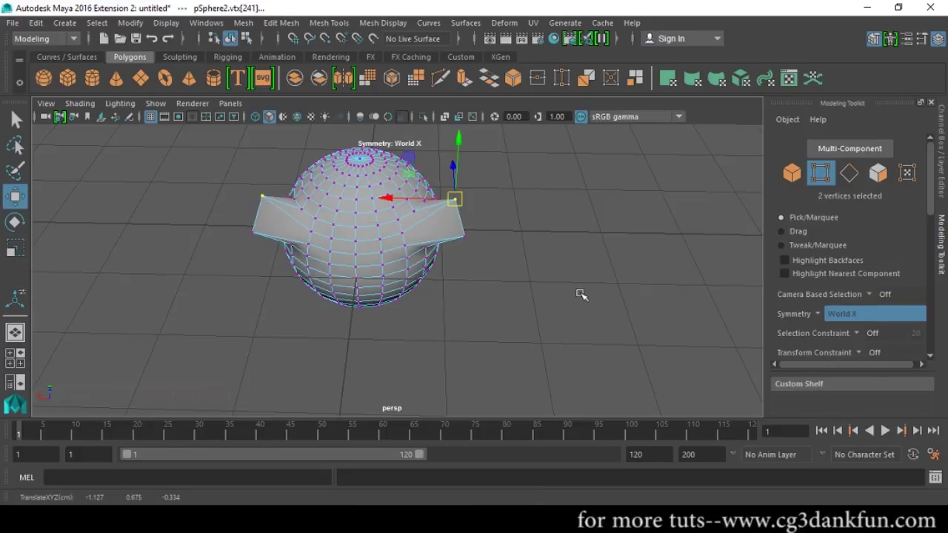
- Set Symmetry to Object X and move the whole sphere in the XZ plane by about -1.92 cm in X and 0.51 cm in Z
left_click(820, 316)
right_click_drag(397, 263, 426, 229)
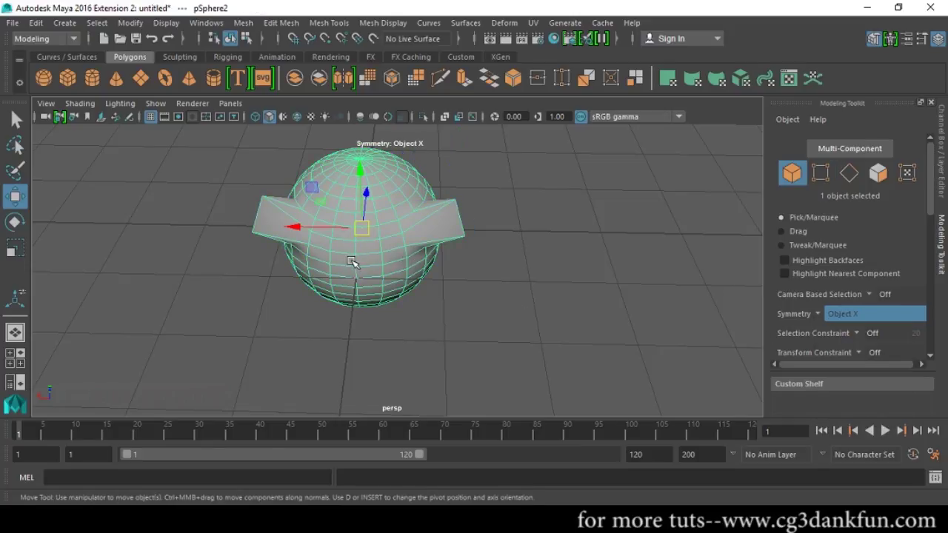
left_click_drag(336, 252, 447, 316, "alt")
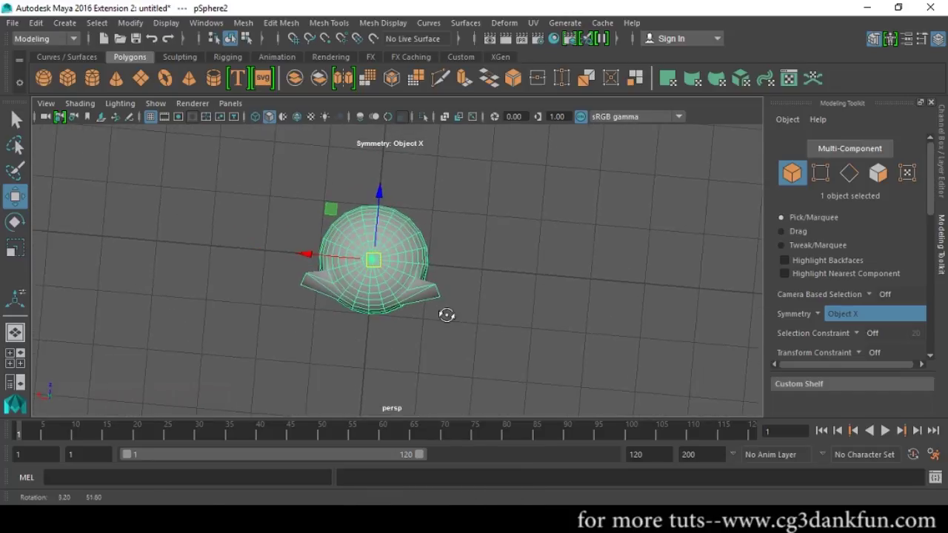
left_click_drag(333, 215, 444, 200)
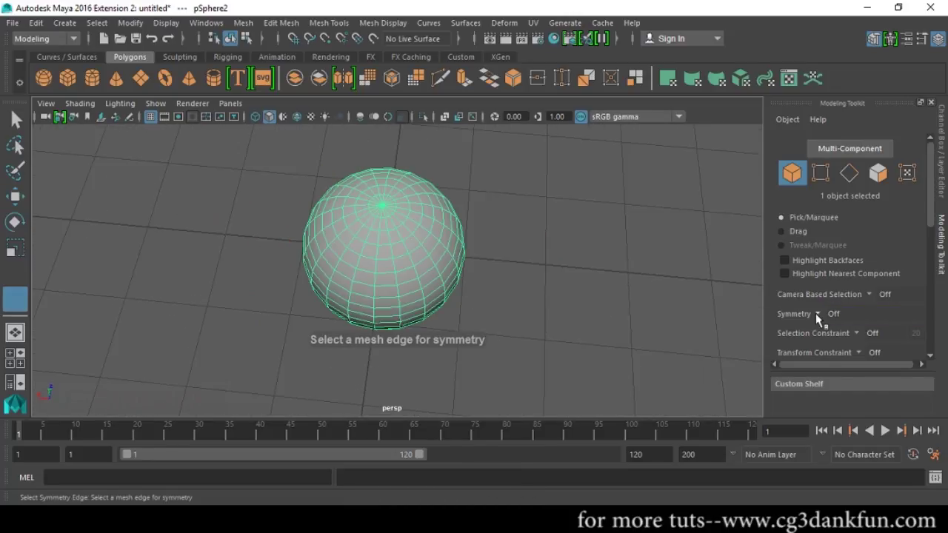
- Set Symmetry to Topology and pick an edge on the upper front of the sphere as the symmetry edge
left_click(818, 314)
left_click(851, 421)
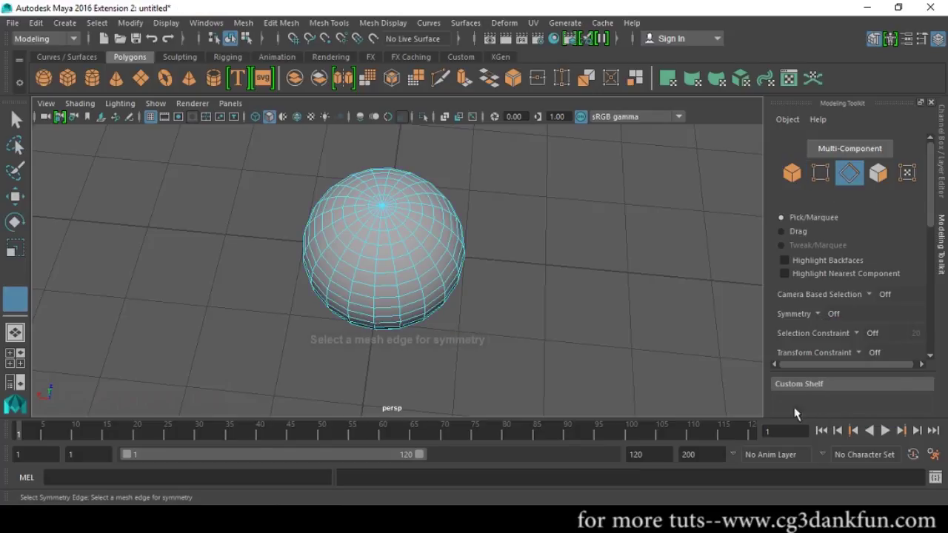
left_click(409, 247)
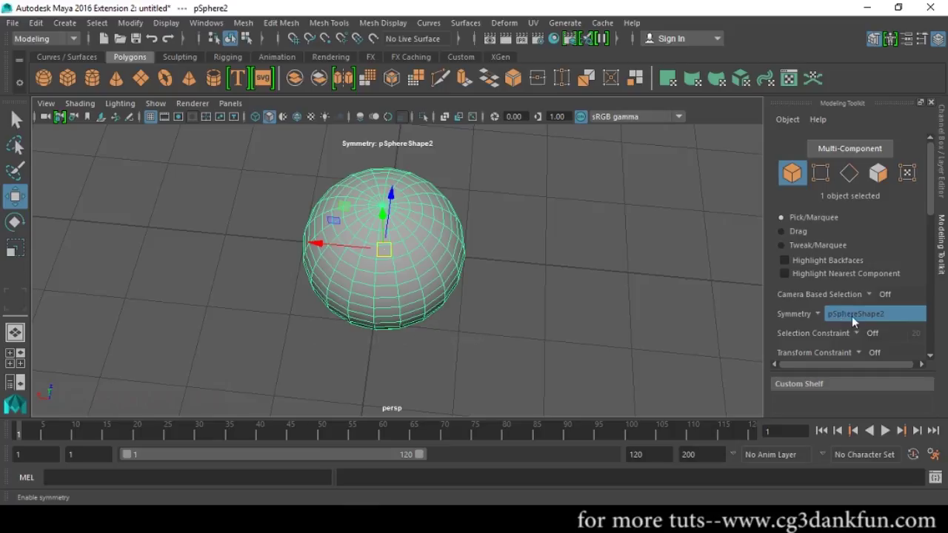
- Switch the sphere to vertex selection and select several vertices on its upper front with topology symmetry active
left_click_drag(551, 278, 513, 253, "alt")
right_click_drag(437, 250, 398, 250)
left_click(417, 244)
left_click_drag(417, 244, 441, 270, "alt")
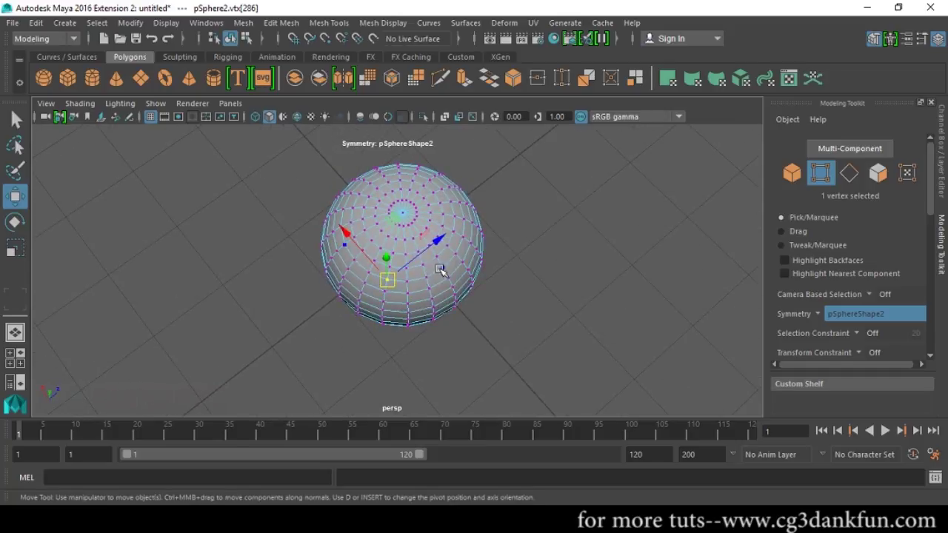
left_click(443, 268)
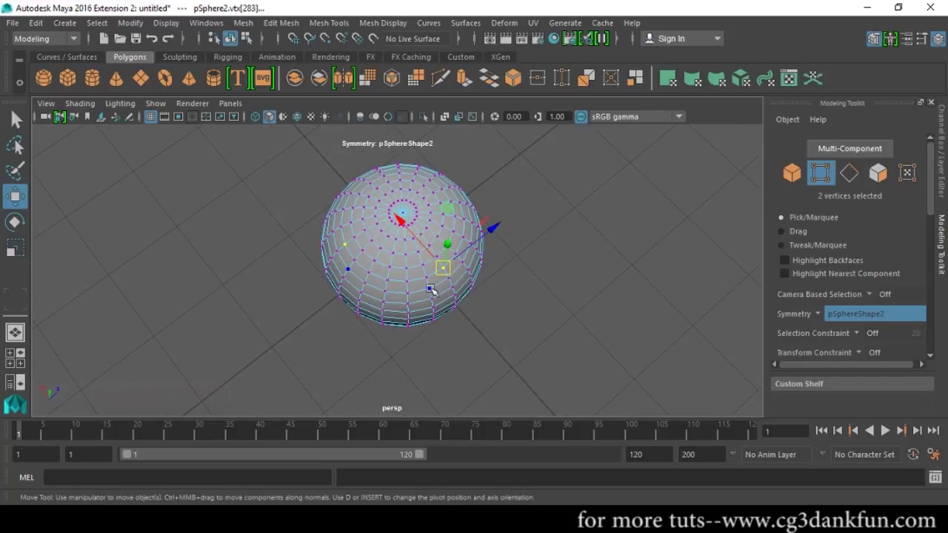
left_click(430, 290)
- Undo the last vertex pick and select other vertices around the sphere's top pole to compare their topological mirror points
left_click_drag(440, 314, 435, 294, "alt")
key("ctrl+z")
left_click(444, 214)
left_click_drag(501, 259, 390, 301, "alt")
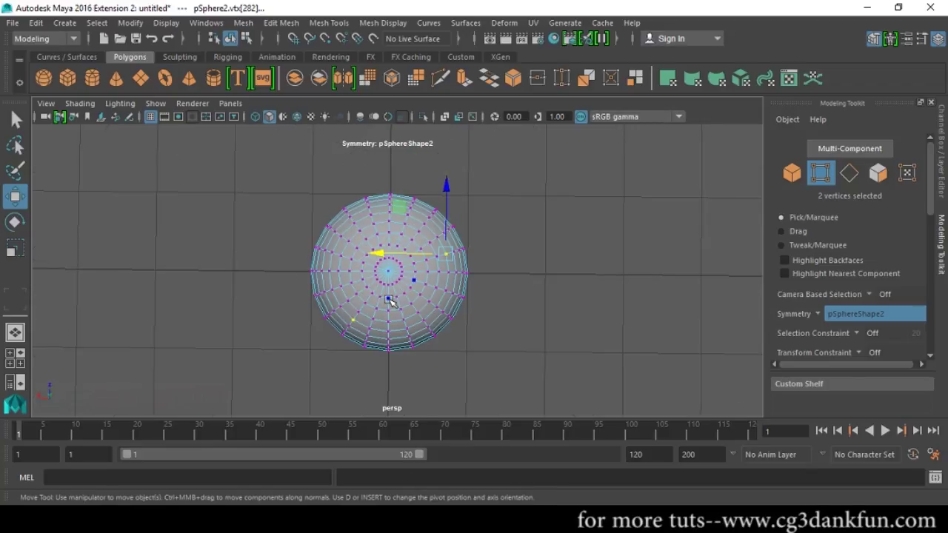
left_click(389, 300)
right_click_drag(482, 338, 558, 332, "alt")
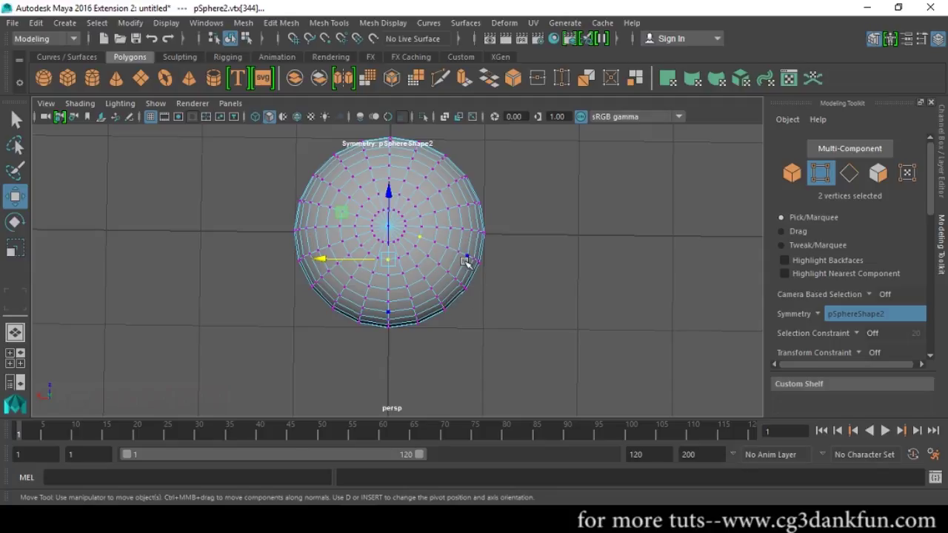
left_click_drag(524, 260, 523, 271, "alt")
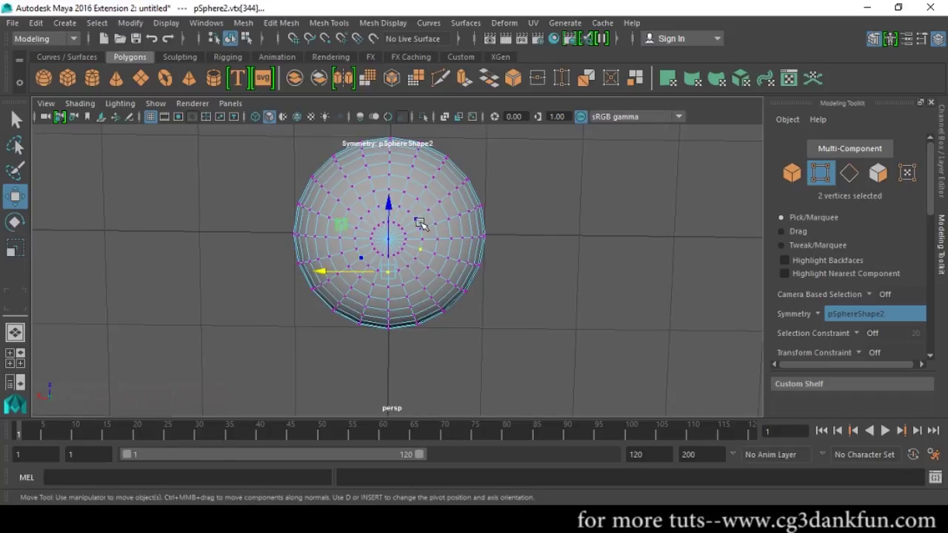
- Return the sphere to object selection and turn Symmetry off
key("F8")
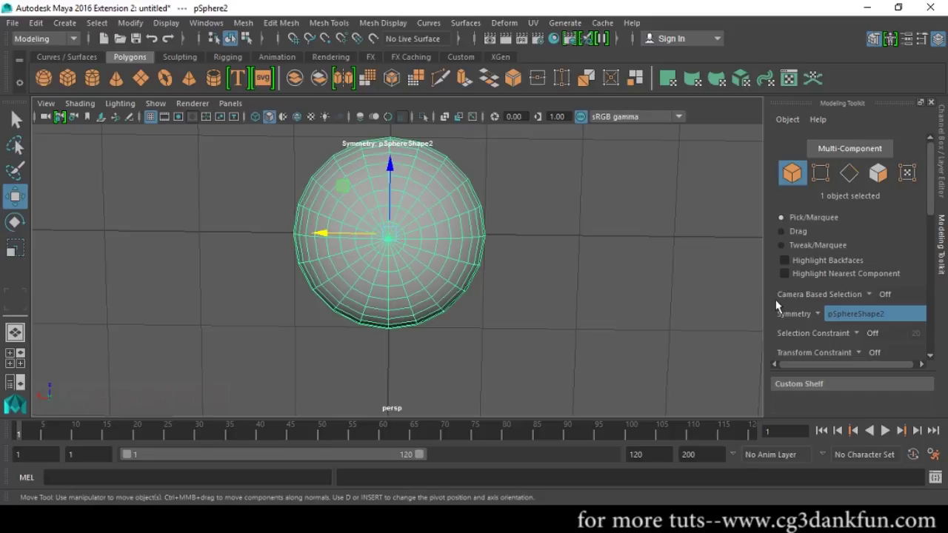
left_click(818, 314)
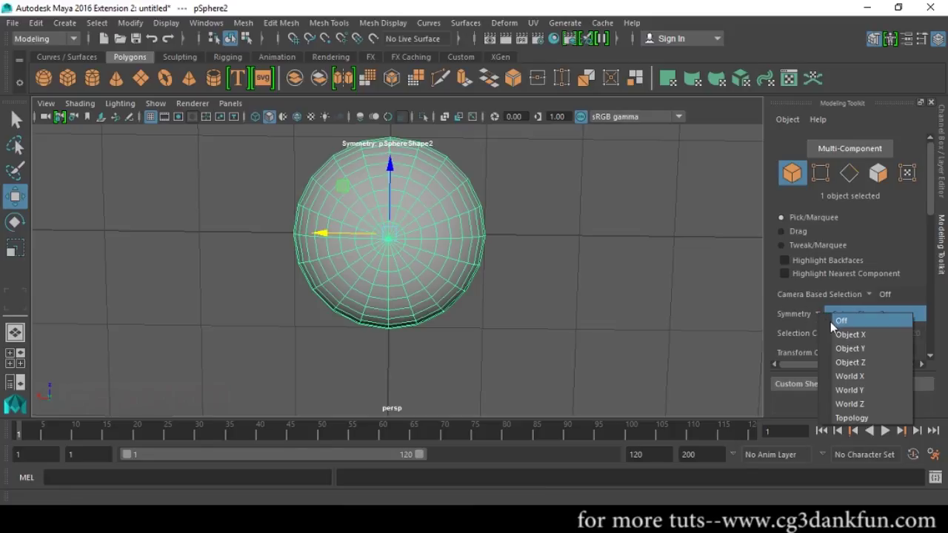
left_click(831, 323)
left_click_drag(713, 328, 628, 299, "alt")
right_click_drag(629, 300, 479, 295, "alt")
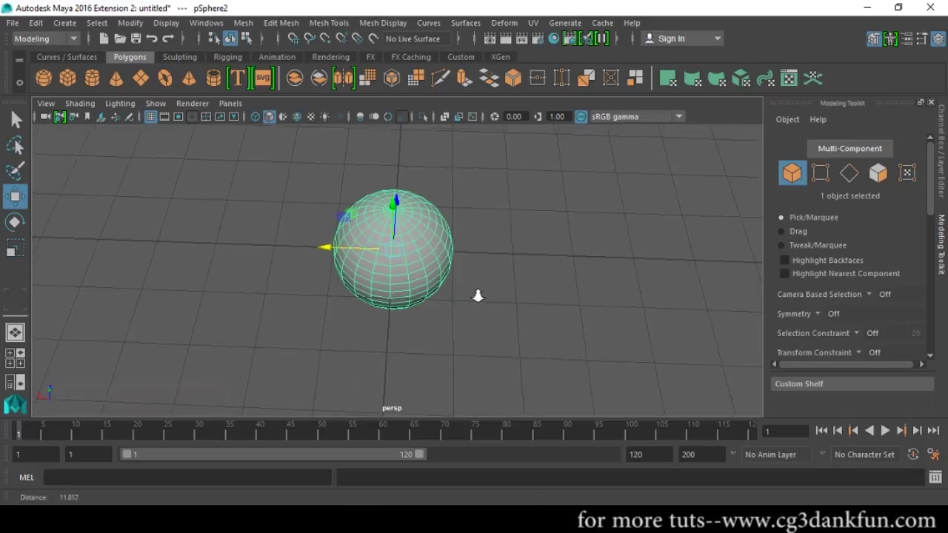
- Look through the Symmetry and Selection Constraint options and view the sphere from closer
left_click(817, 312)
left_click(780, 334)
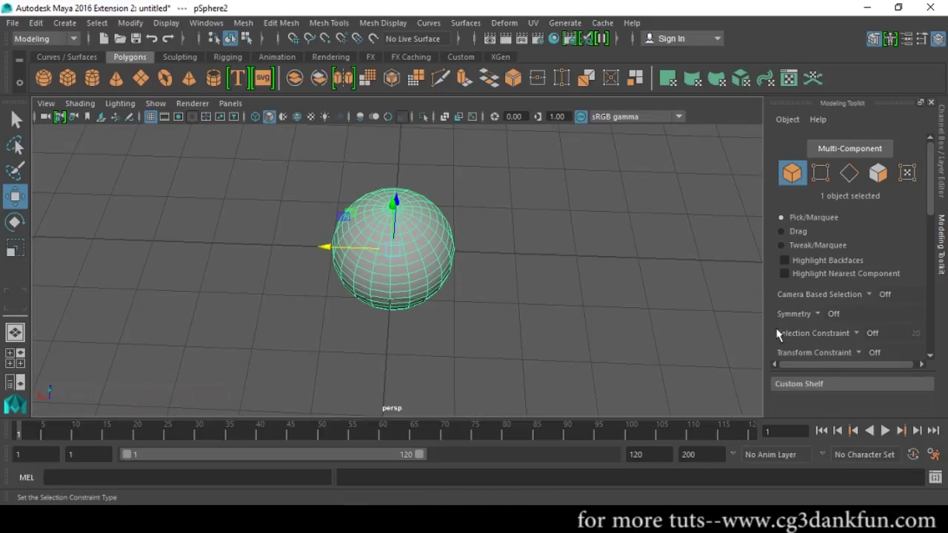
scroll(828, 351, "down", 2)
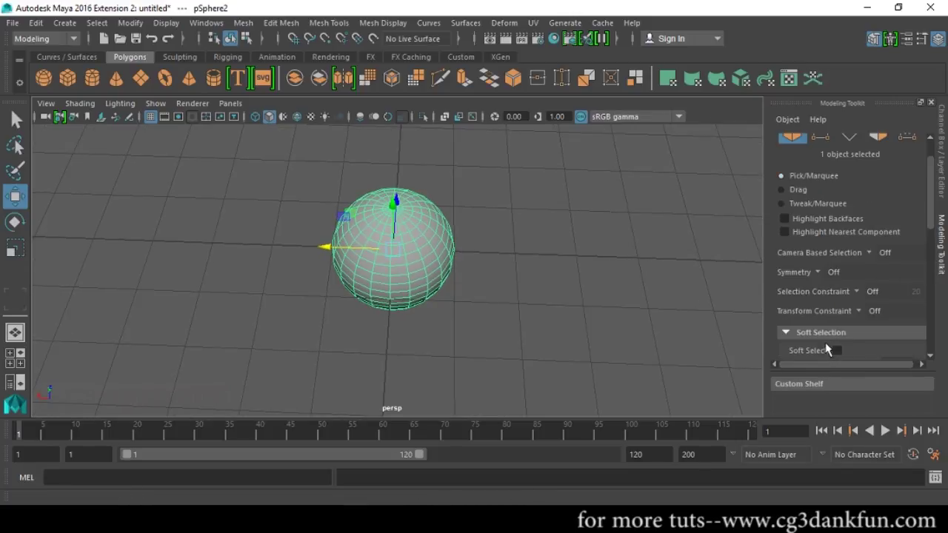
left_click(853, 292)
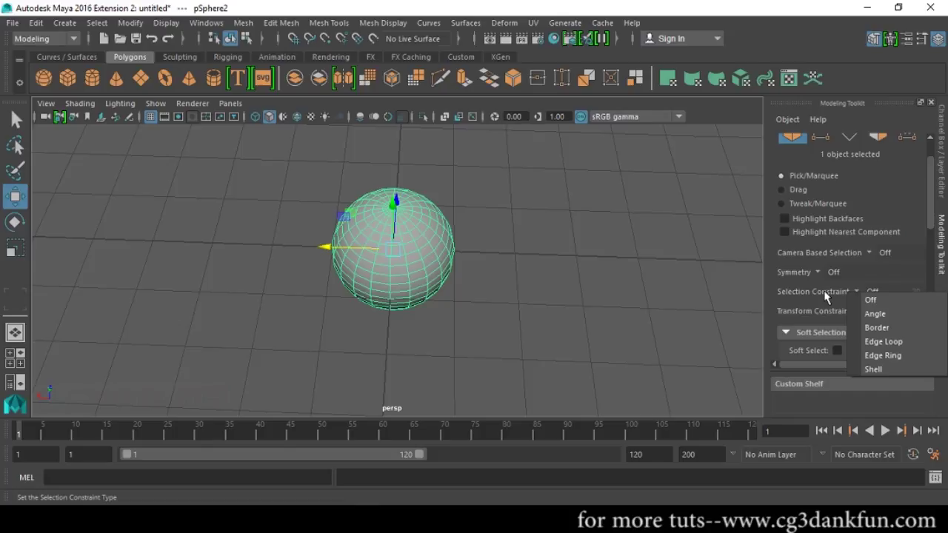
left_click(645, 307)
right_click_drag(533, 284, 670, 309, "alt")
left_click_drag(586, 287, 589, 267, "alt")
middle_click_drag(584, 278, 574, 309, "alt")
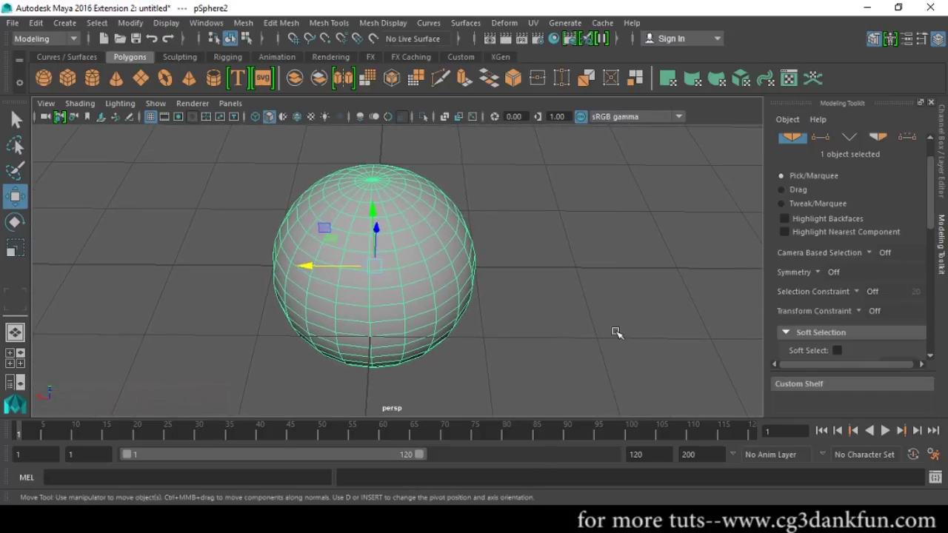
right_click_drag(543, 288, 577, 310, "alt")
middle_click_drag(575, 310, 589, 320, "alt")
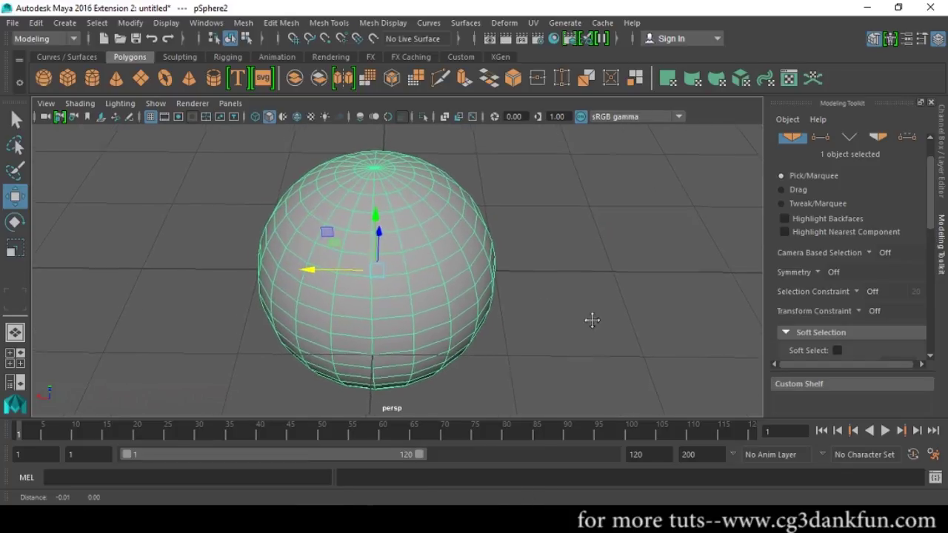
- Set the Selection Constraint to Angle at 20 and select patches of neighboring vertices on the sphere's side
left_click(867, 292)
left_click(875, 312)
left_click_drag(618, 302, 621, 282, "alt")
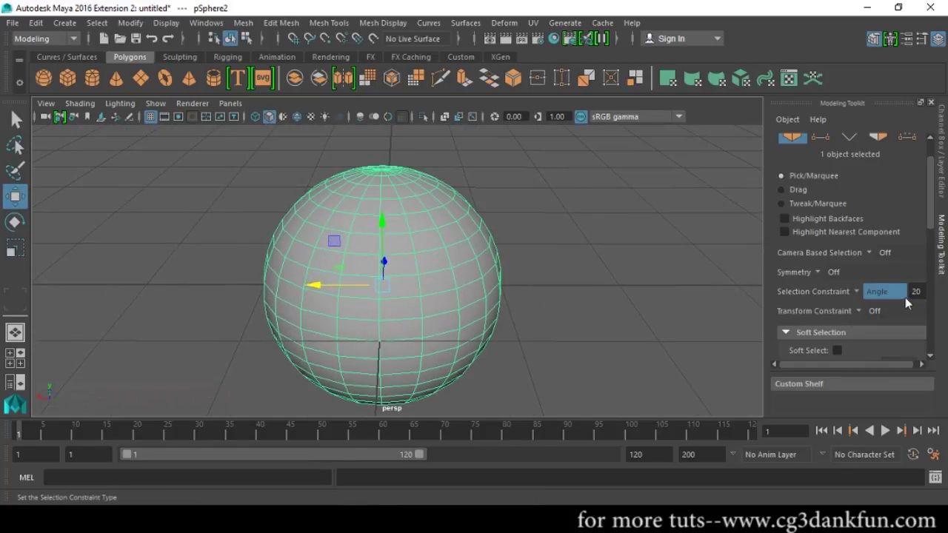
left_click(597, 335)
right_click_drag(474, 242, 444, 256)
left_click(402, 258)
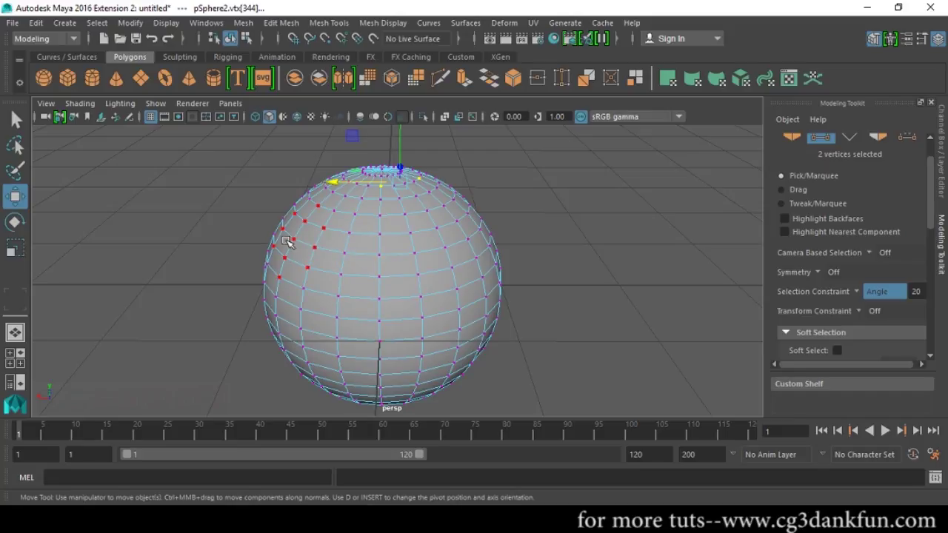
left_click_drag(480, 247, 477, 282)
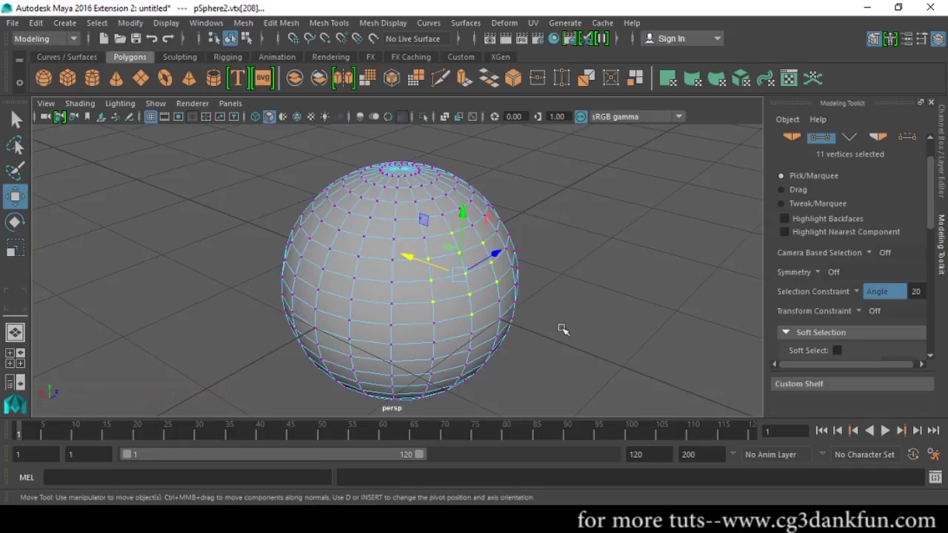
left_click(355, 300)
- Set the constraint angle to 90, deselect the vertices and preview the selection range around the sphere
left_click_drag(548, 368, 403, 295, "alt")
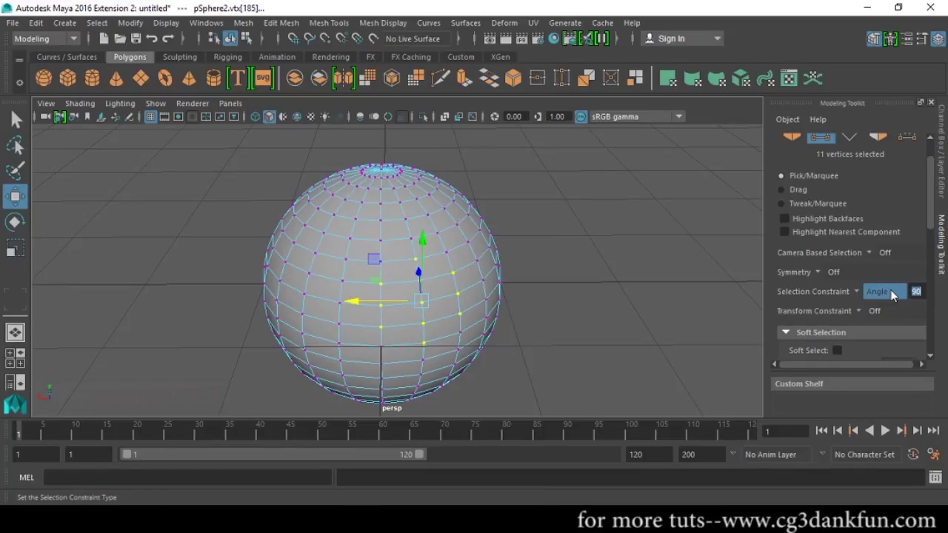
left_click(608, 287)
left_click_drag(570, 295, 568, 364, "alt")
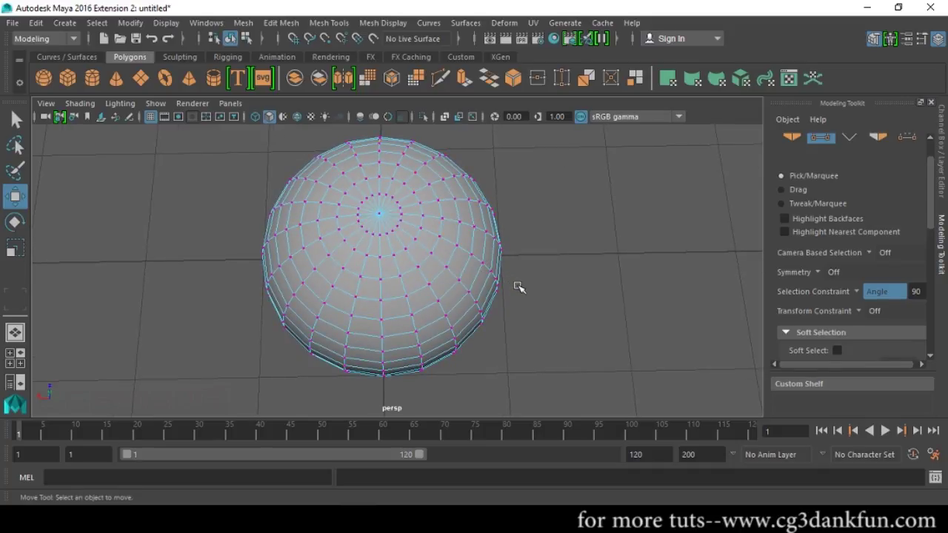
left_click_drag(603, 303, 609, 246, "alt")
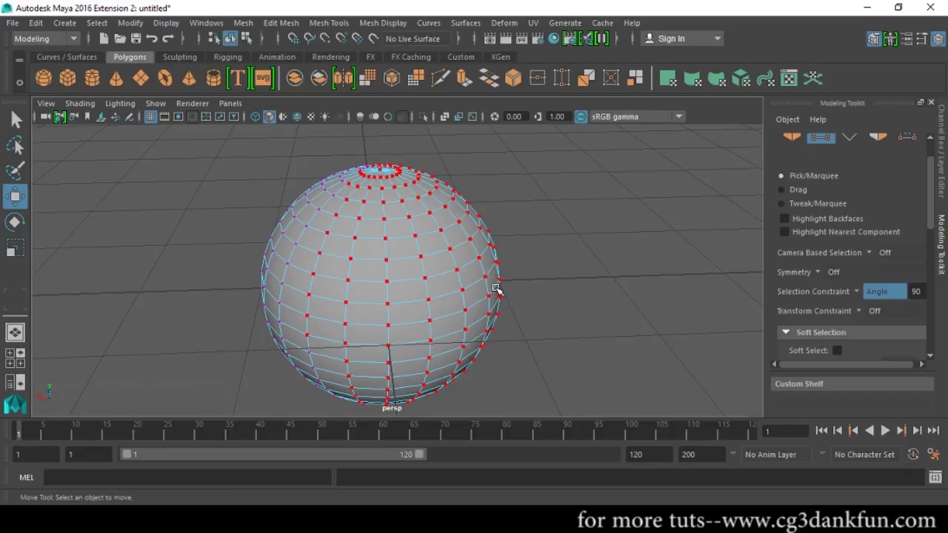
- Set the constraint angle to 45
left_click_drag(924, 291, 883, 292)
type("45")
key("Return")
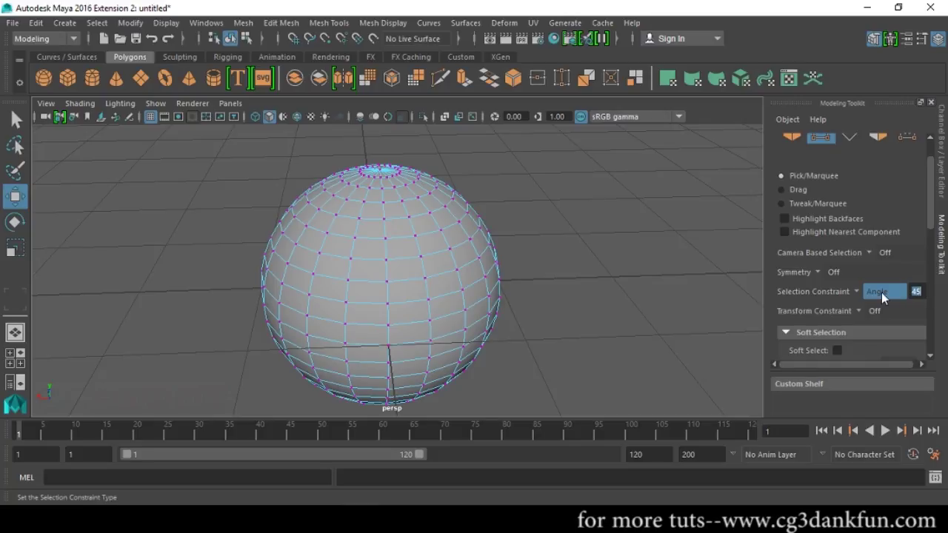
- Set the constraint angle to 180 and preview which vertices of the sphere it covers
left_click(922, 292)
left_click_drag(380, 201, 431, 462, "alt")
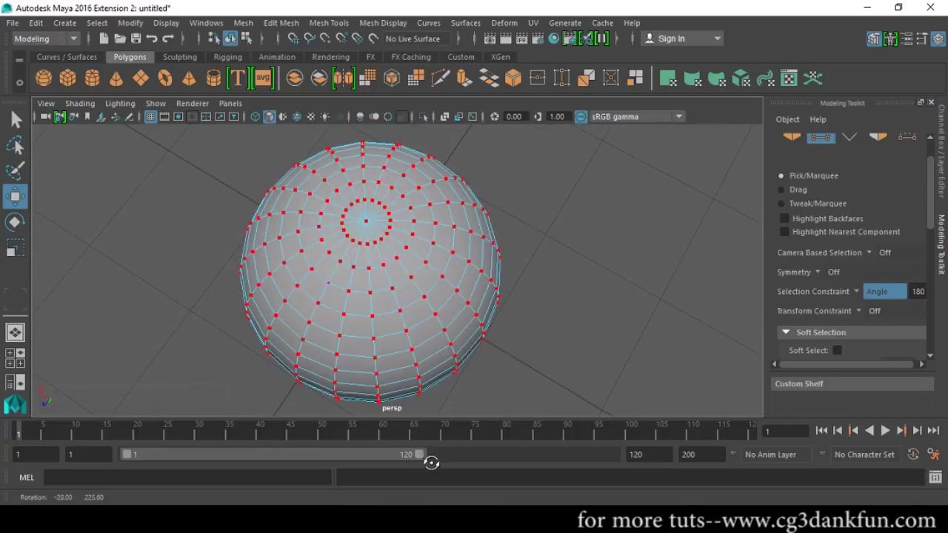
left_click_drag(445, 298, 647, 307, "alt")
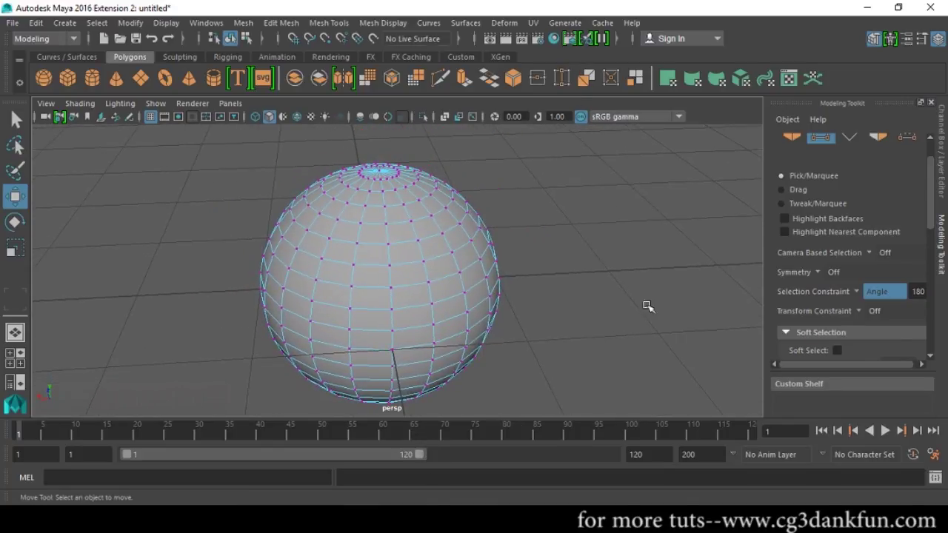
- Set the Selection Constraint to Border and try it on the vertices of the closed sphere
left_click(858, 293)
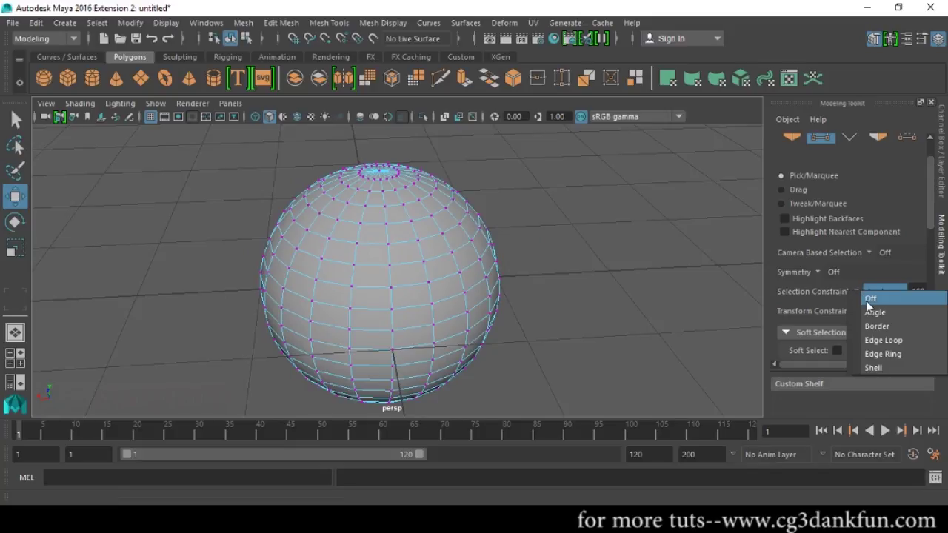
left_click(877, 326)
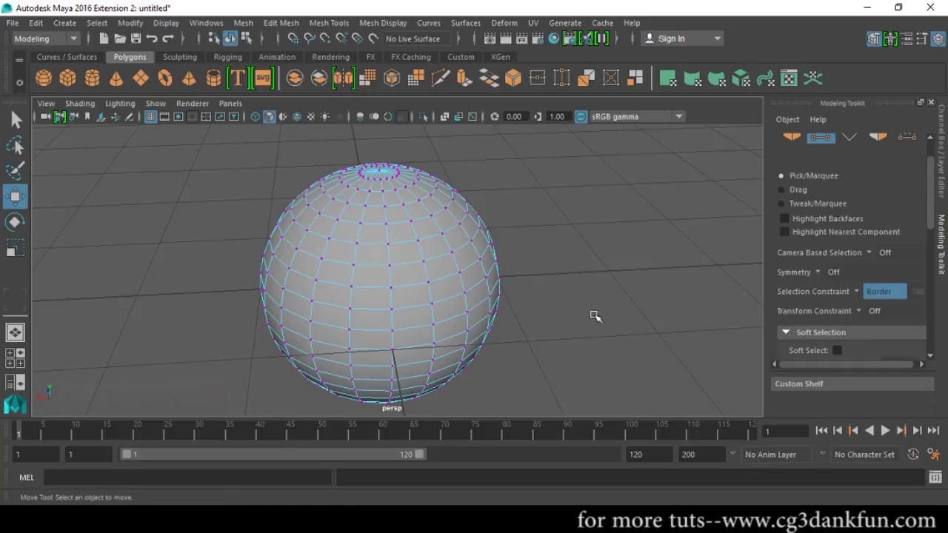
left_click_drag(596, 317, 479, 275, "alt")
left_click_drag(402, 247, 461, 356, "alt")
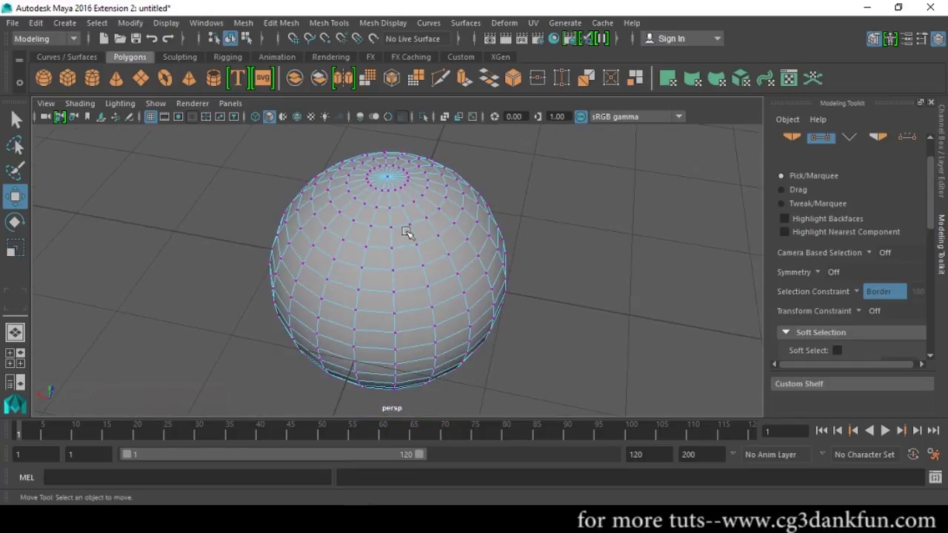
left_click_drag(392, 254, 426, 248, "alt")
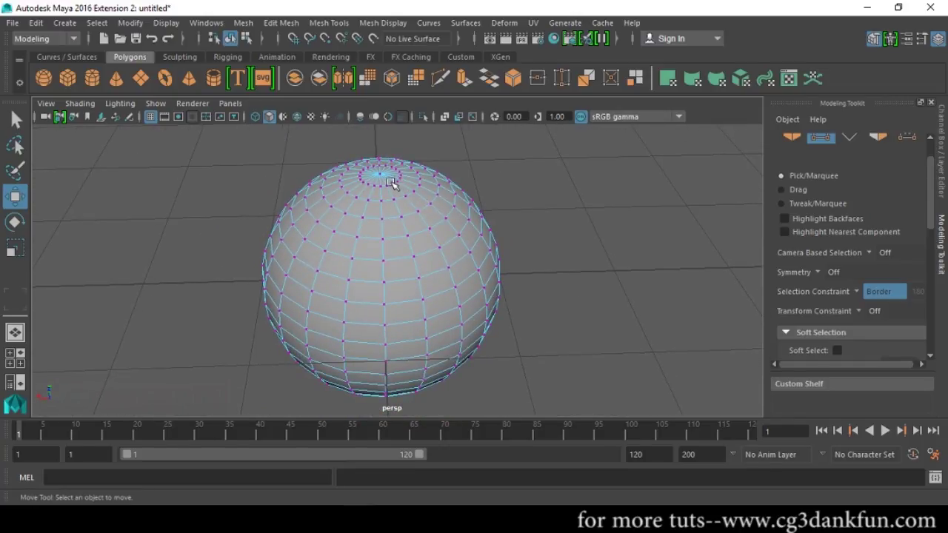
- Turn the Selection Constraint off and select the vertex at the sphere's top pole
left_click(857, 292)
left_click(874, 299)
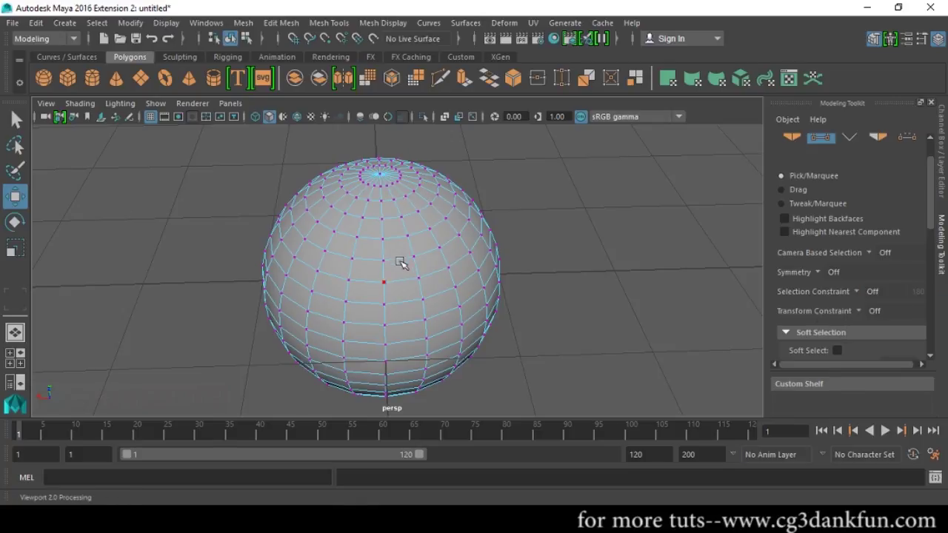
left_click(379, 174)
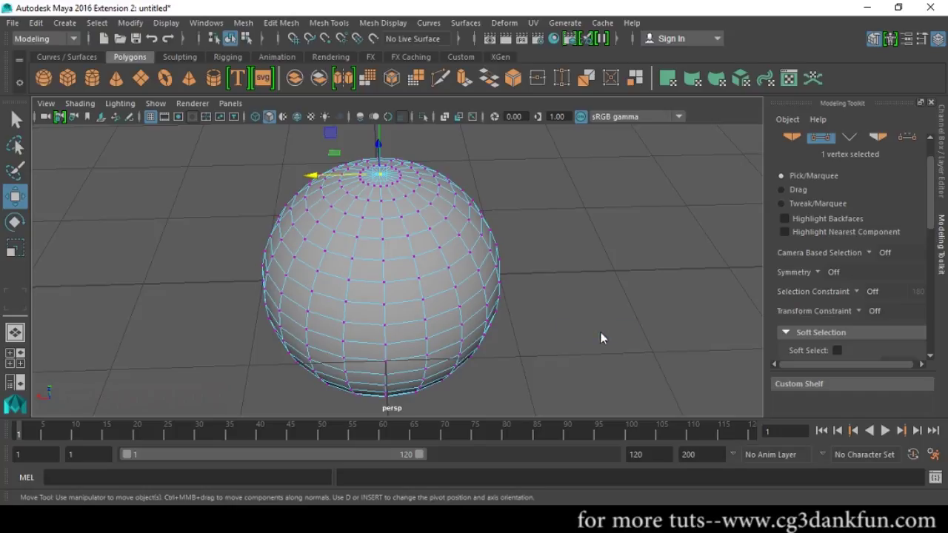
- Convert the pole vertex to a face selection, grow it to the top 80 faces and delete them
key("ctrl+F11")
key("shift+period")
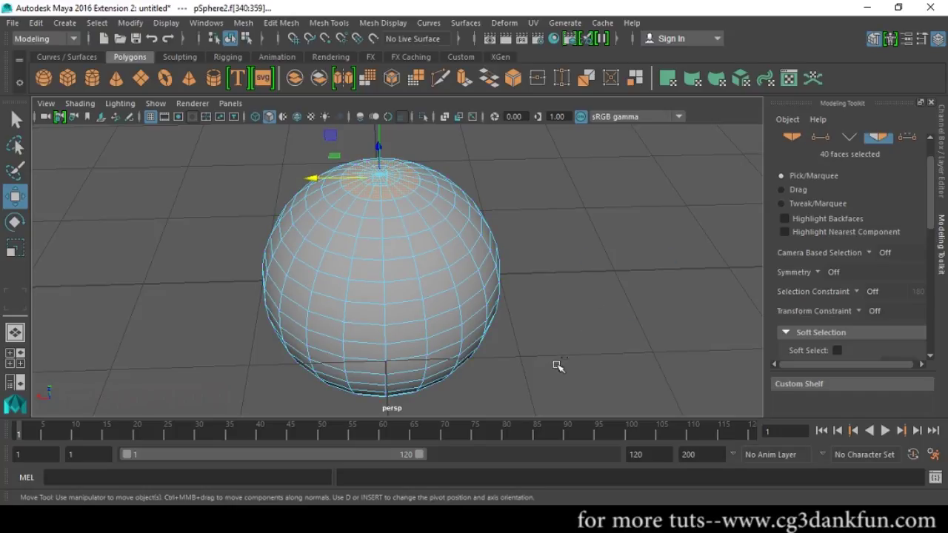
key("shift+period")
key("shift+period")
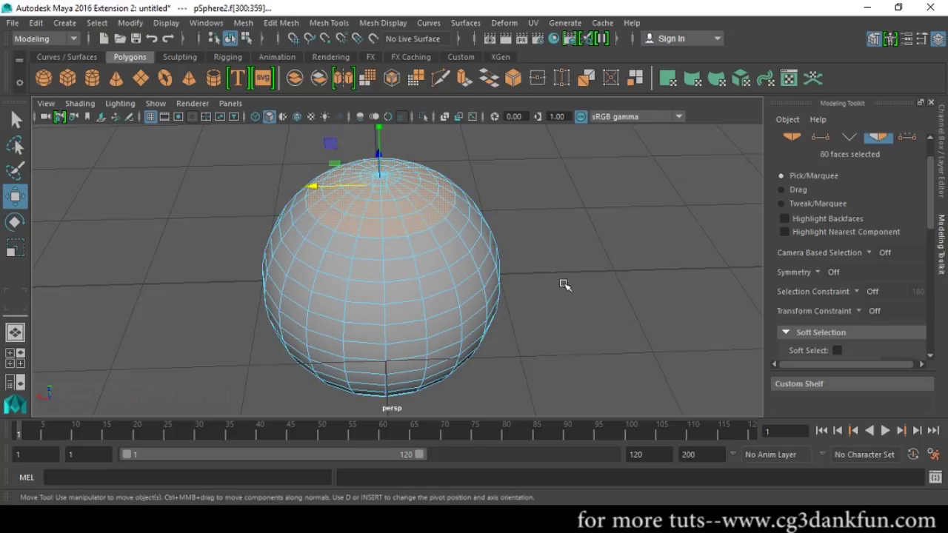
key("Delete")
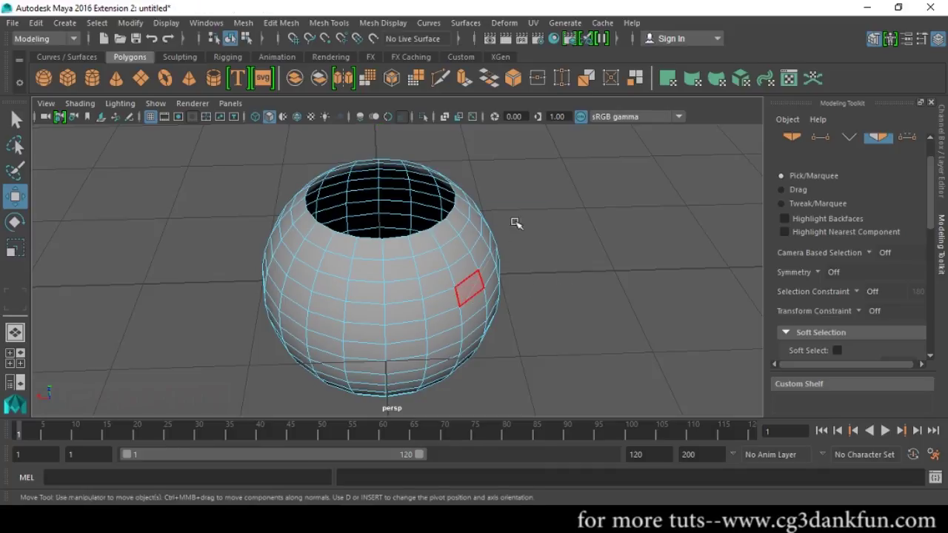
- Return the open sphere to object selection and set the Selection Constraint to Border
key("F8")
scroll(442, 232, "up", 4)
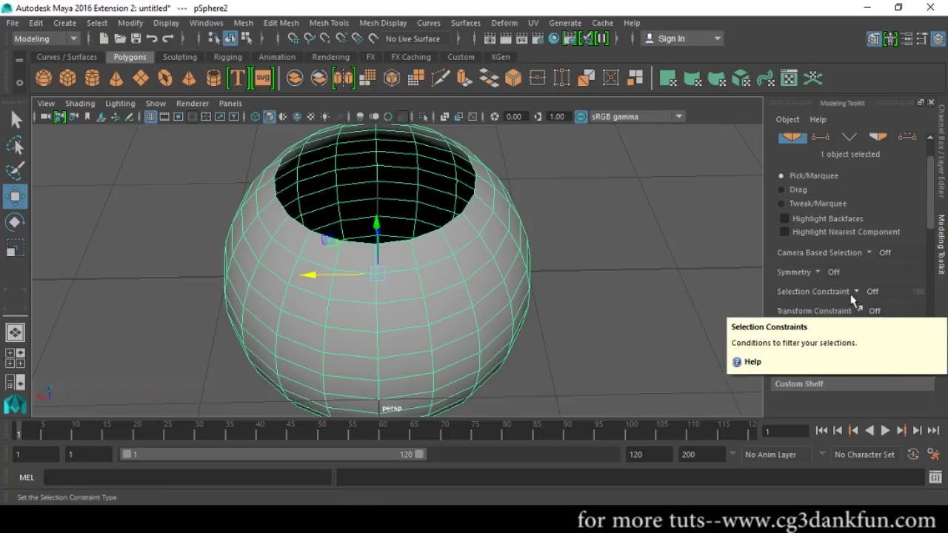
left_click(857, 292)
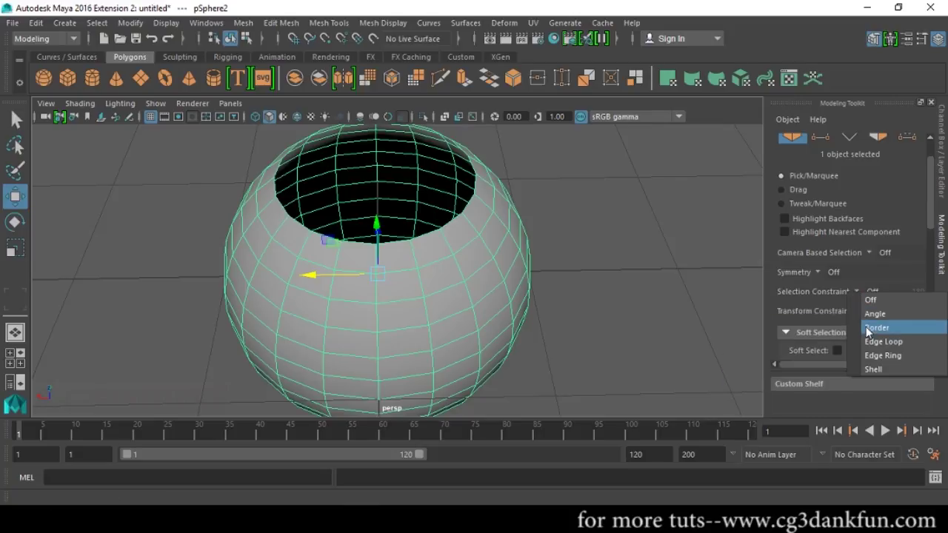
left_click(861, 328)
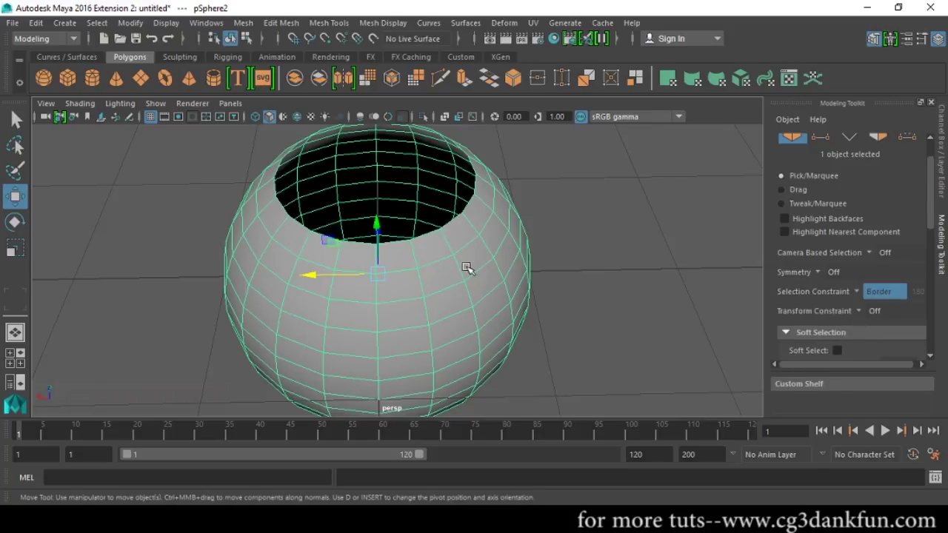
- Switch to edge selection and select the border edges around the sphere's opening
key("F10")
left_click(458, 221)
left_click(554, 313)
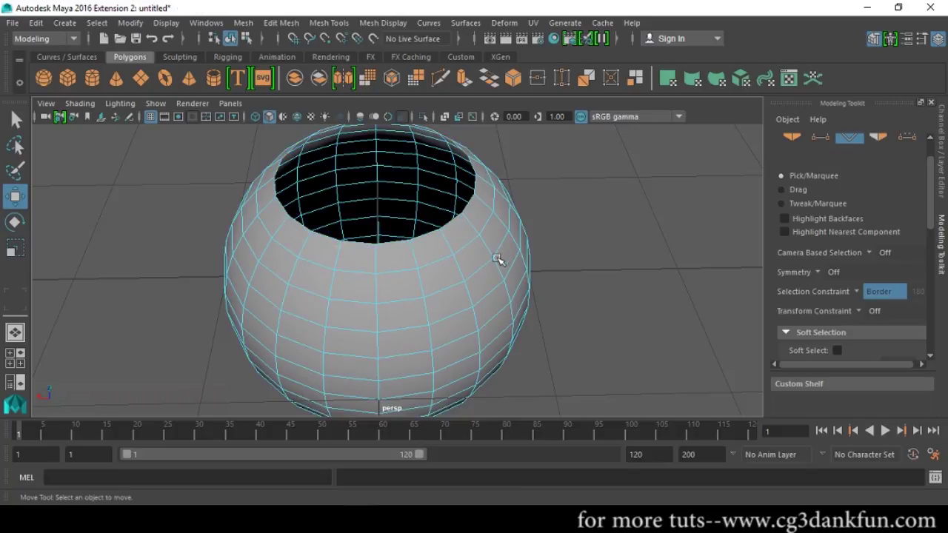
left_click(453, 228)
left_click_drag(545, 318, 601, 265, "alt")
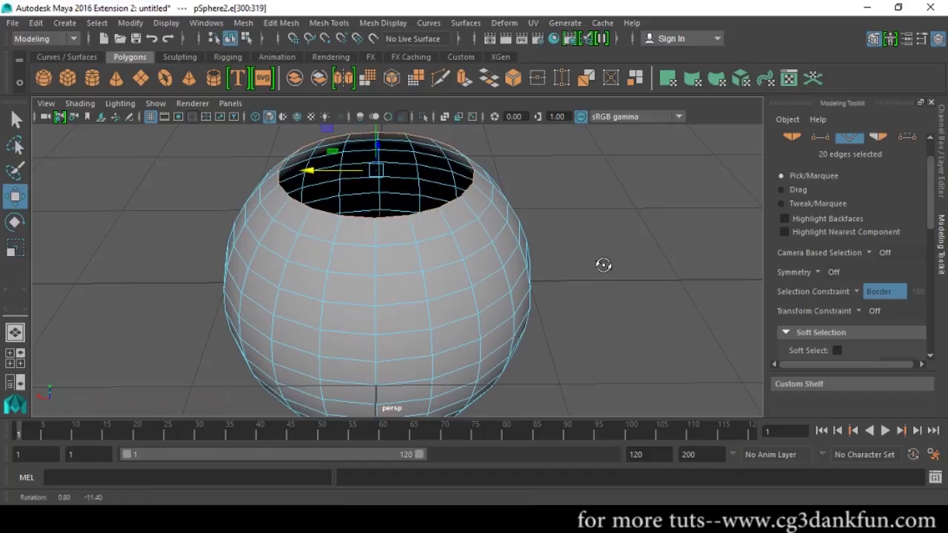
- Clear the edge selection and select the border vertices around the sphere's opening
left_click(639, 299)
left_click(820, 137)
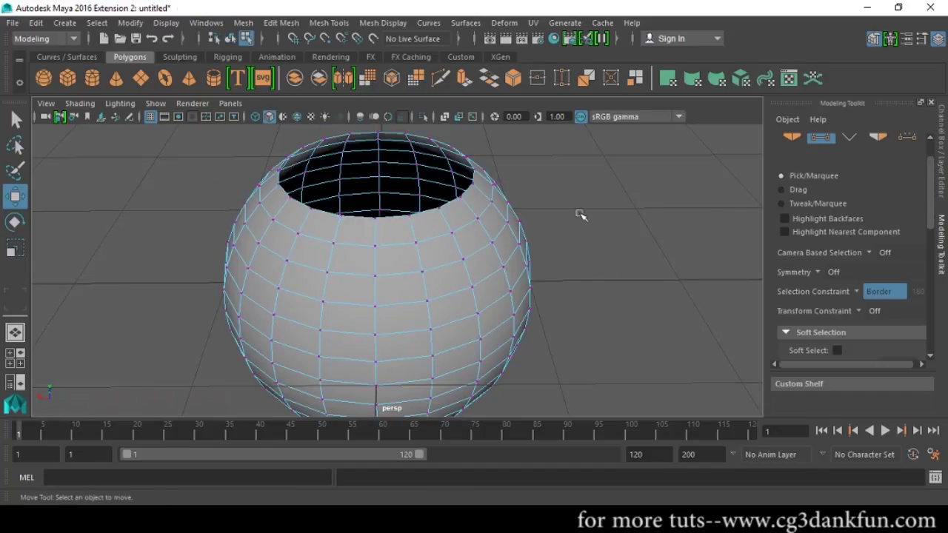
left_click(457, 207)
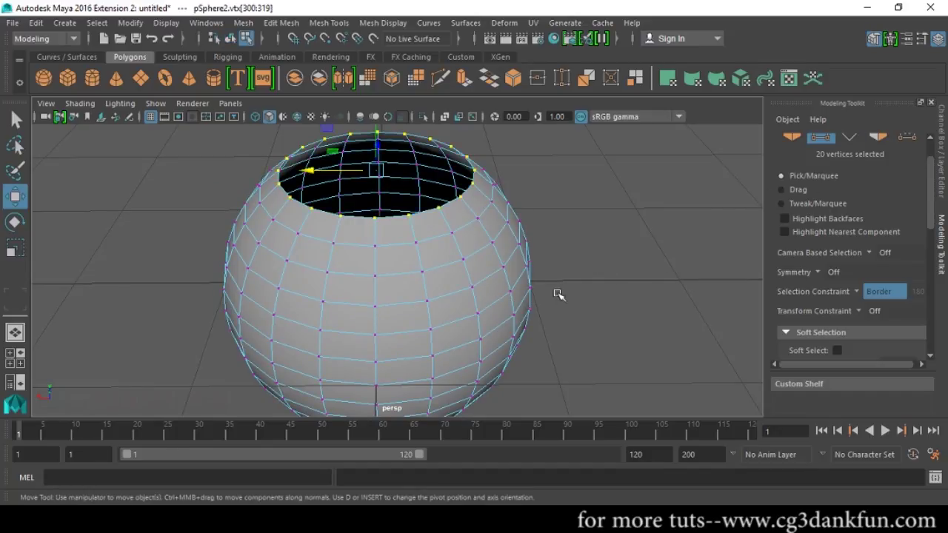
- Select the ring of border faces around the opening, followed by a single UV on the rim
left_click(874, 141)
left_click(874, 139)
left_click(450, 230)
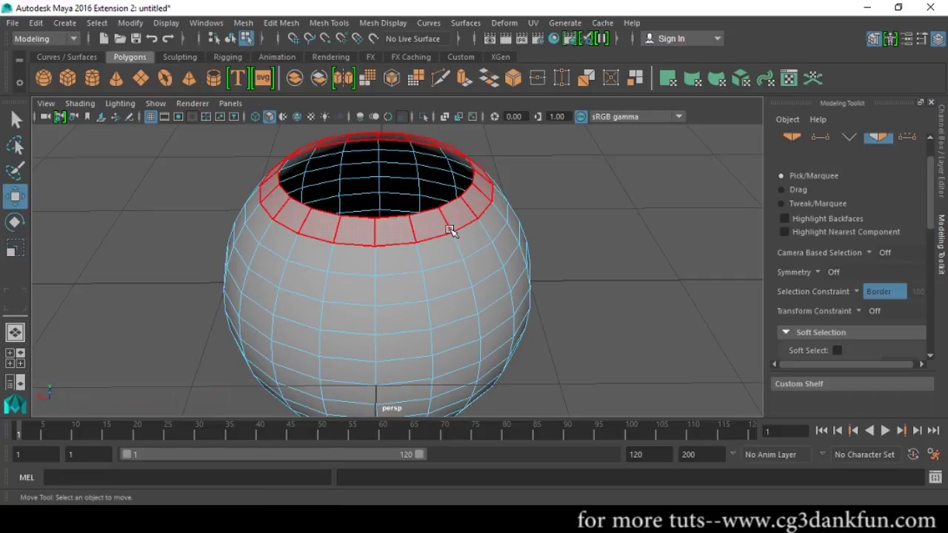
left_click(448, 225)
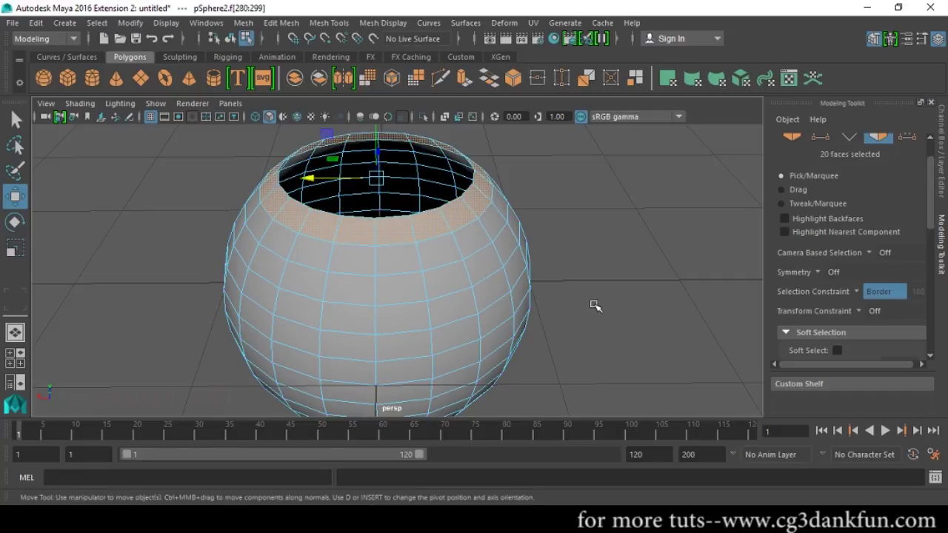
left_click(909, 138)
left_click(442, 217)
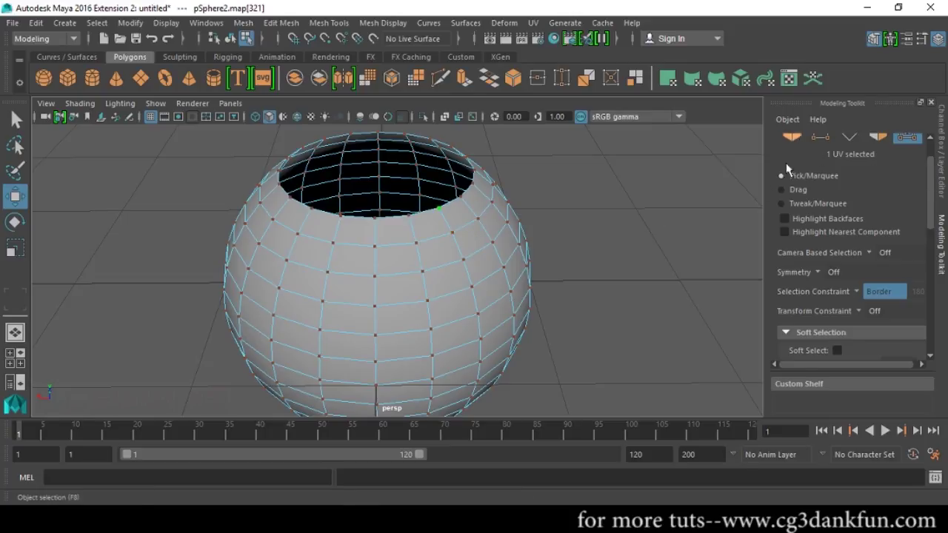
- Select the opening's border vertices once more and return the sphere to object selection
key("F8")
left_click(820, 136)
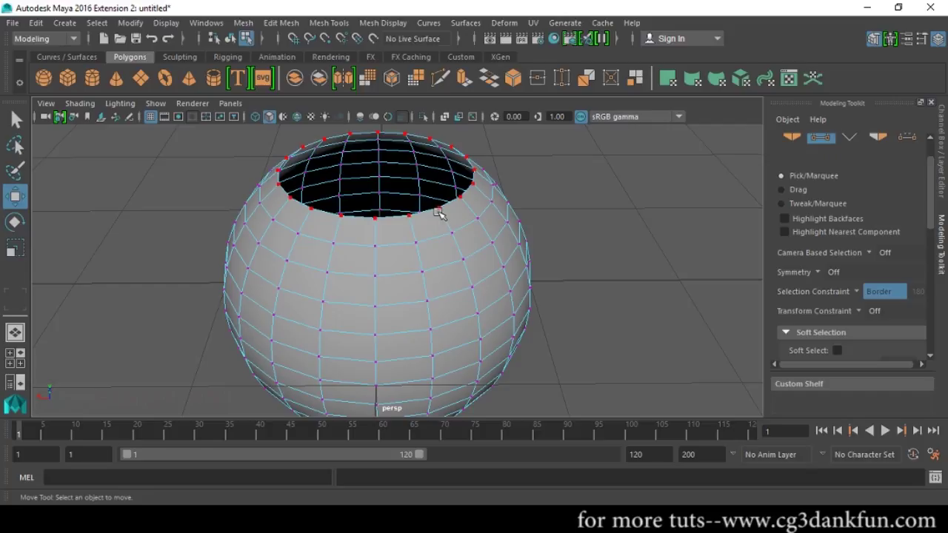
left_click(440, 210)
right_click_drag(446, 290, 497, 227)
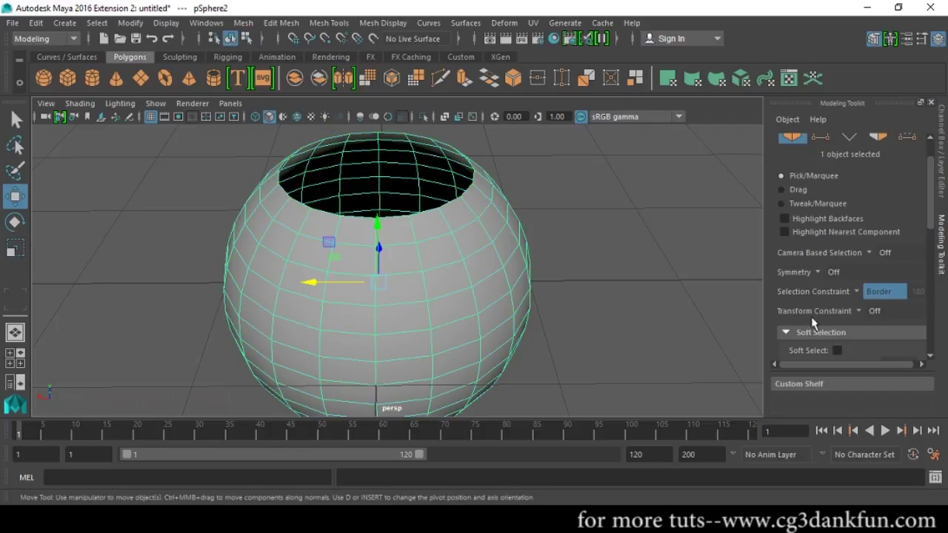
- Set the Selection Constraint to Edge Loop and select the horizontal edge loop just below the opening's rim
left_click(857, 292)
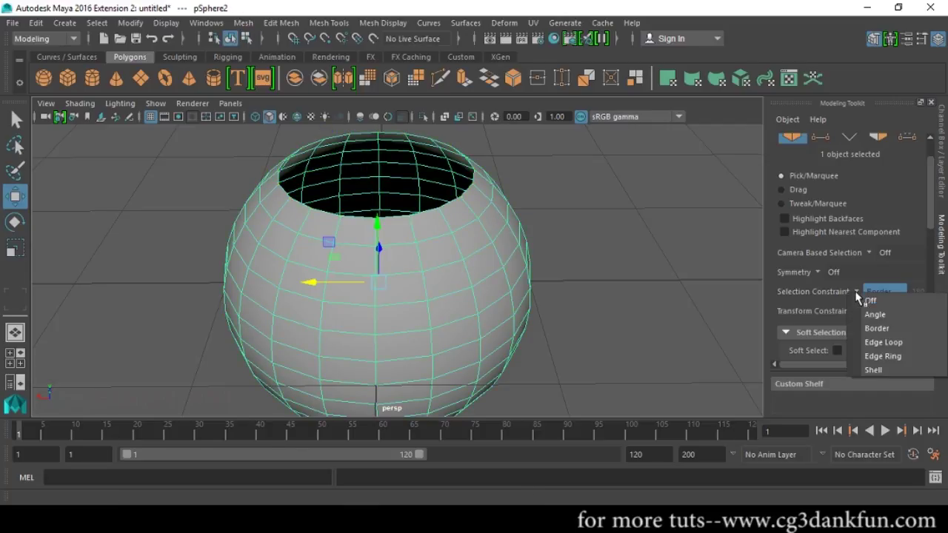
left_click(882, 343)
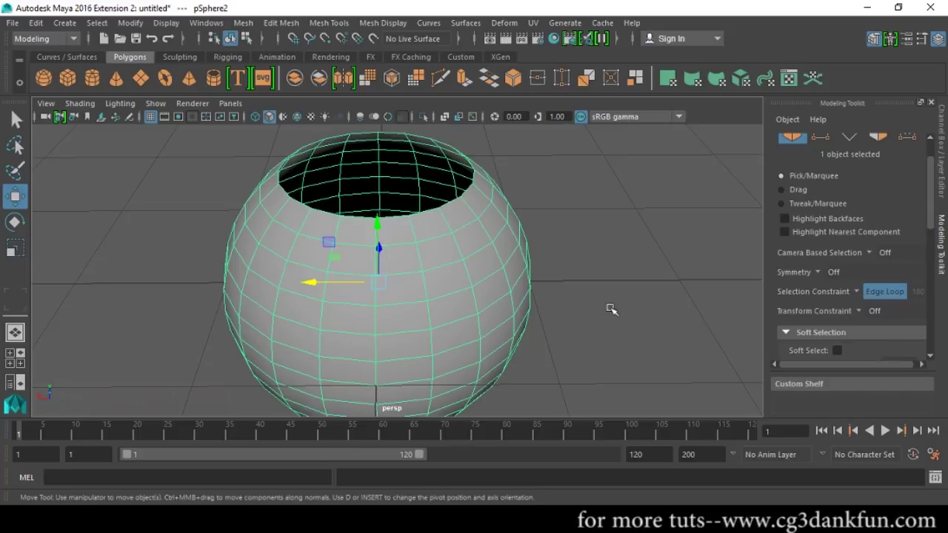
right_click_drag(476, 257, 472, 223)
mouse_move(648, 253)
left_mouse_down("alt")
mouse_move(643, 225)
mouse_move(651, 253)
left_mouse_up("alt")
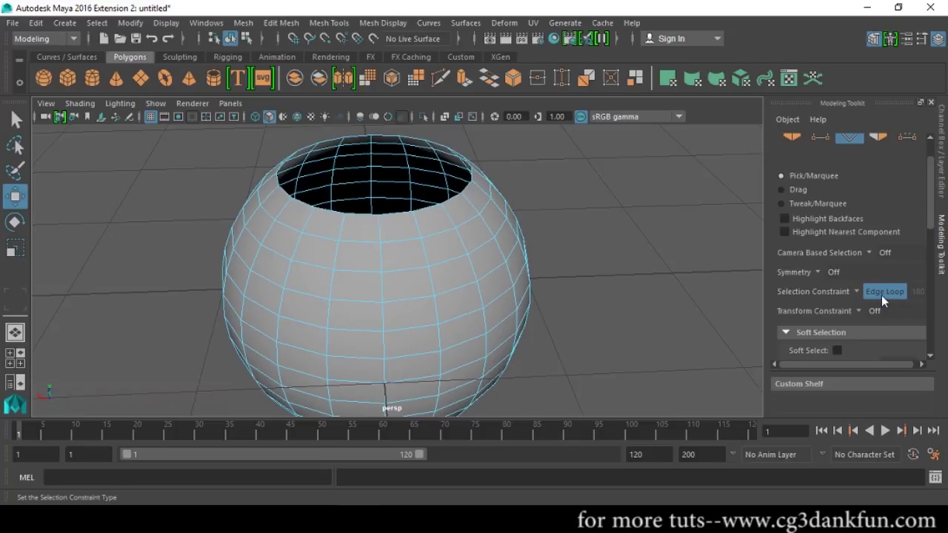
left_click(460, 324)
left_click(455, 259)
left_click(451, 242)
left_click_drag(602, 287, 606, 268, "alt")
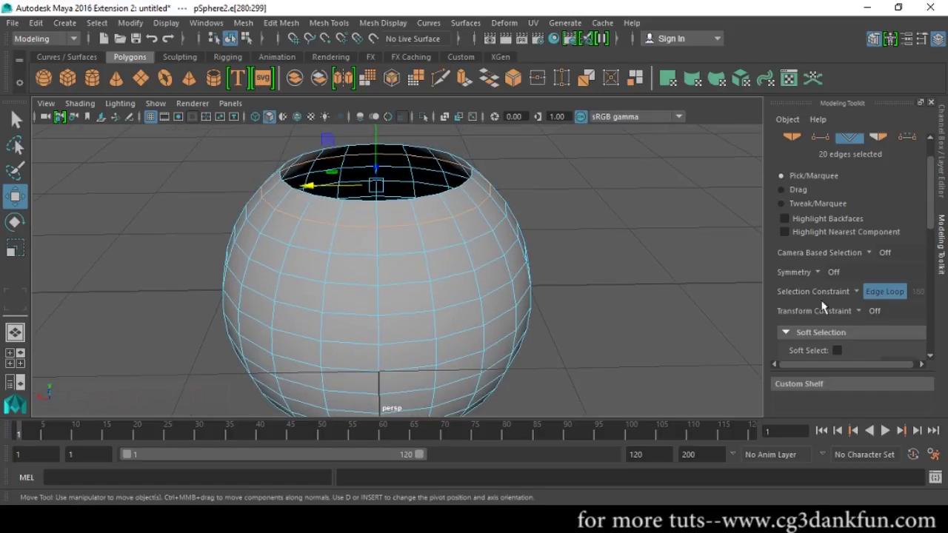
- Preview the Edge Ring constraint on the edges, set the Selection Constraint back to Edge Loop and check it on faces
left_click(855, 292)
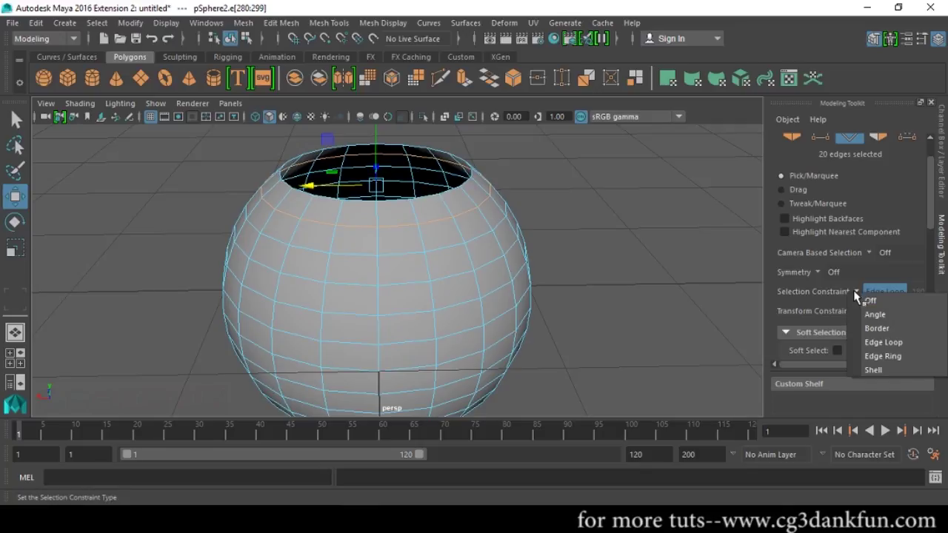
left_click(875, 356)
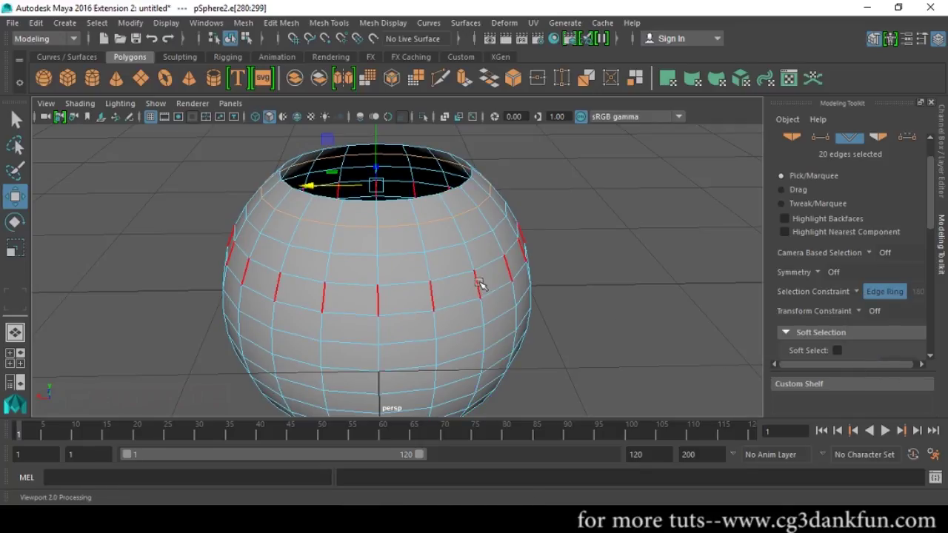
left_click(870, 292)
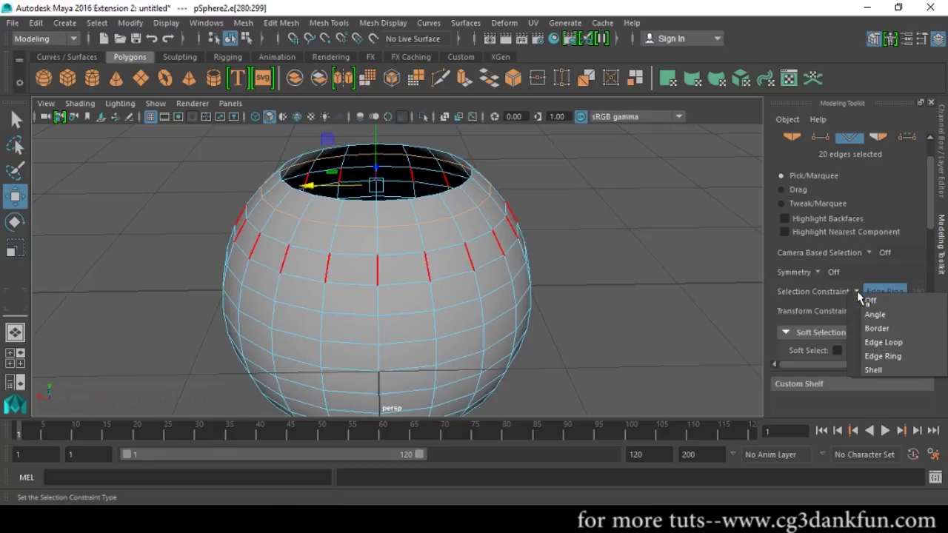
left_click(882, 342)
left_click(877, 136)
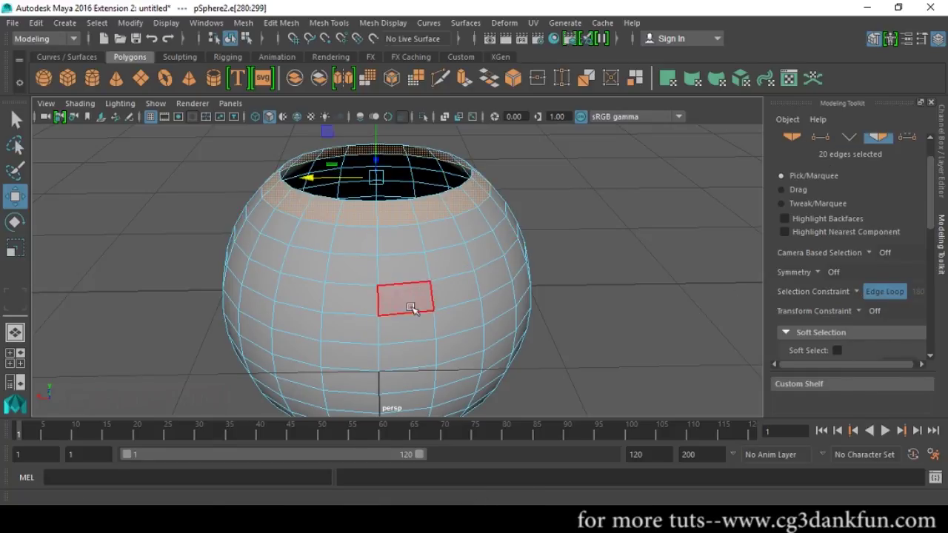
left_click(535, 290)
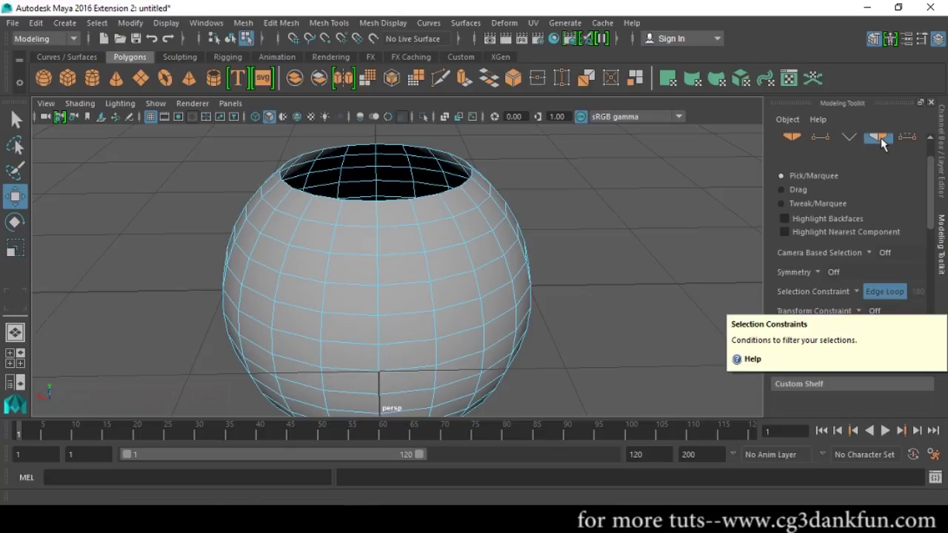
- Set the Selection Constraint to Edge Ring in edge selection and try it on both edges and faces
left_click(849, 136)
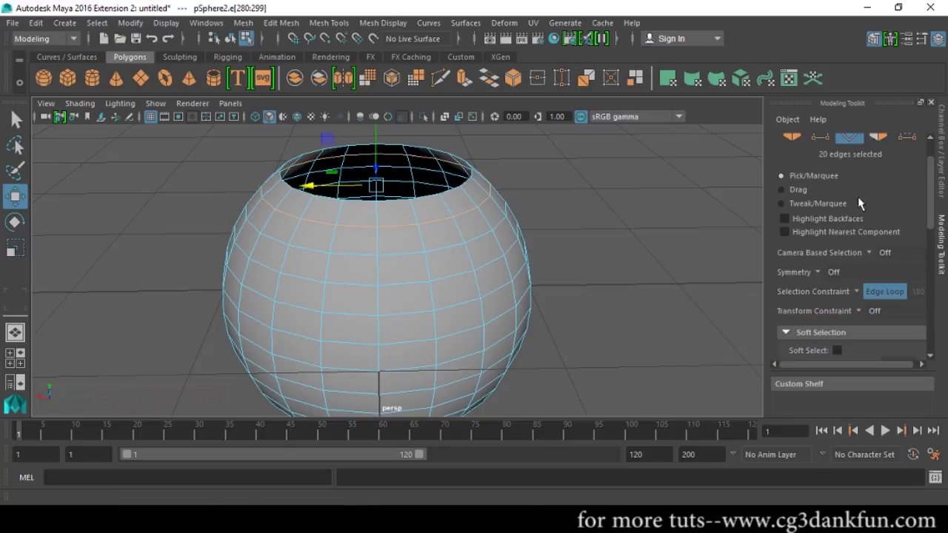
left_click(857, 291)
left_click(882, 355)
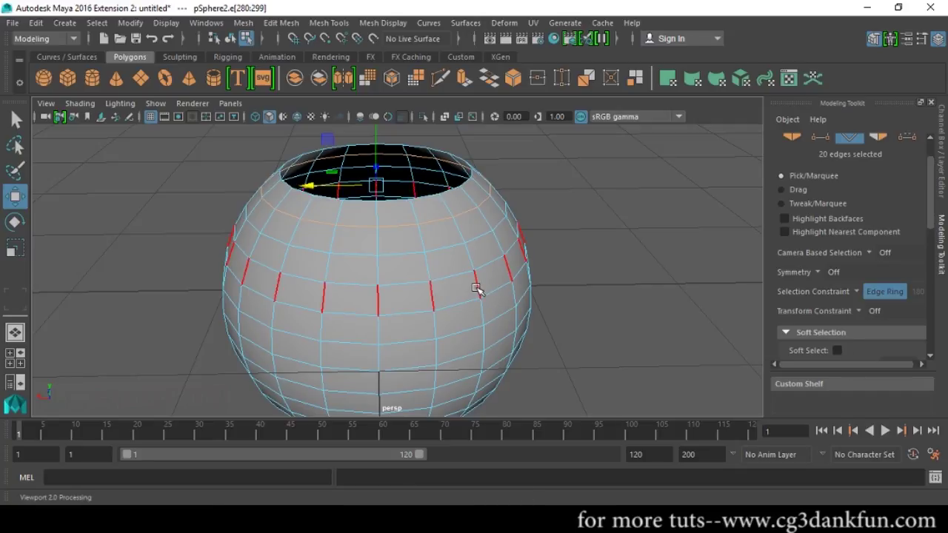
left_click(877, 137)
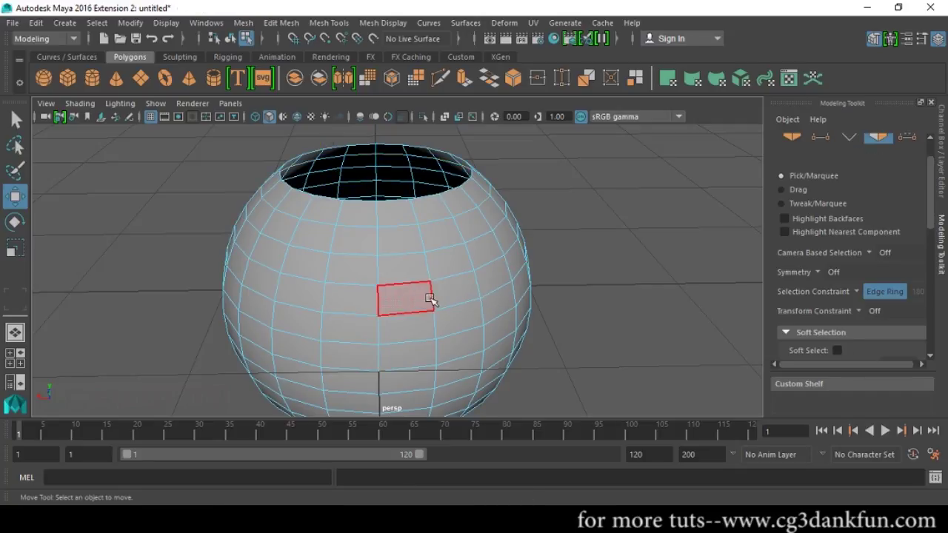
- Set the Selection Constraint to Shell and select all the faces of the open sphere, clearing the selection at the end
left_click(857, 290)
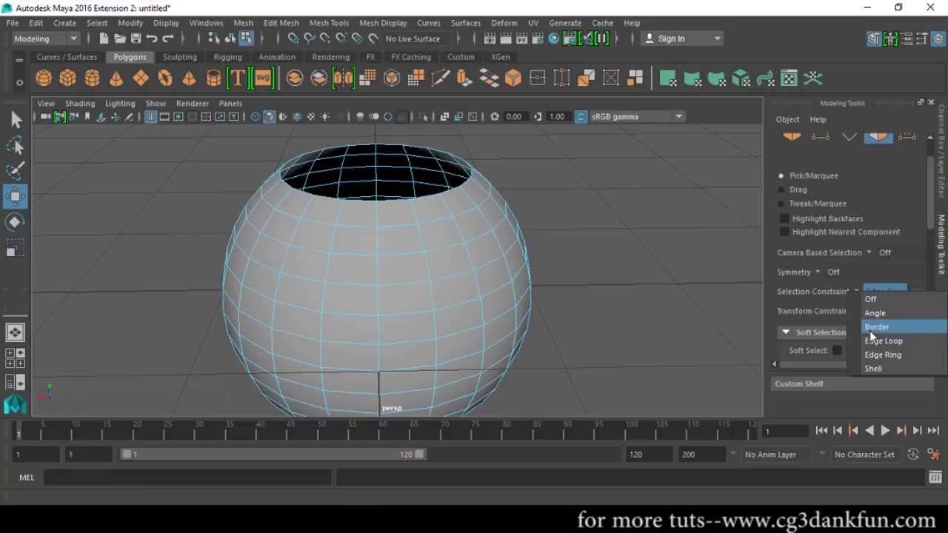
left_click(875, 369)
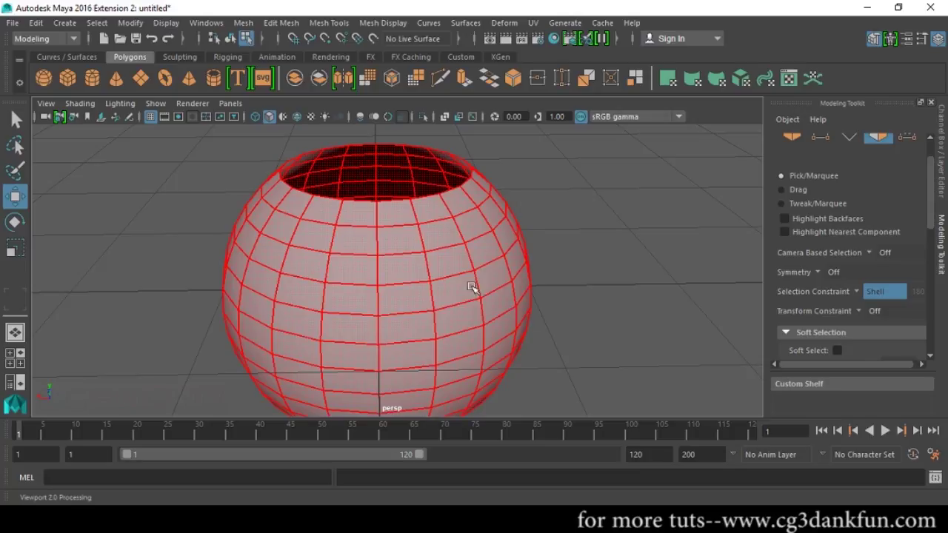
left_click_drag(608, 271, 633, 283, "alt")
left_click(517, 289)
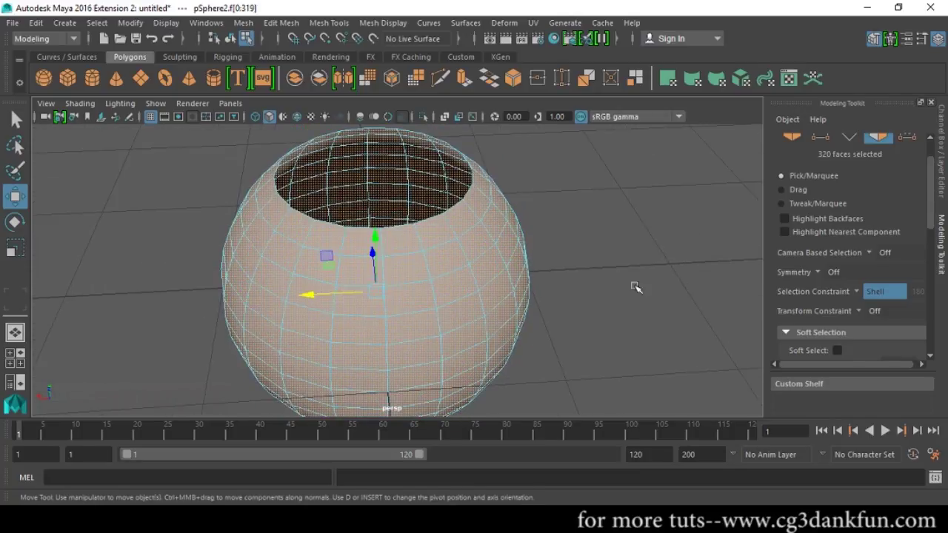
left_click(698, 281)
- Use the Shell constraint to select all the sphere's vertices and all its edges, and clear the selection
left_click(820, 137)
left_click(455, 245)
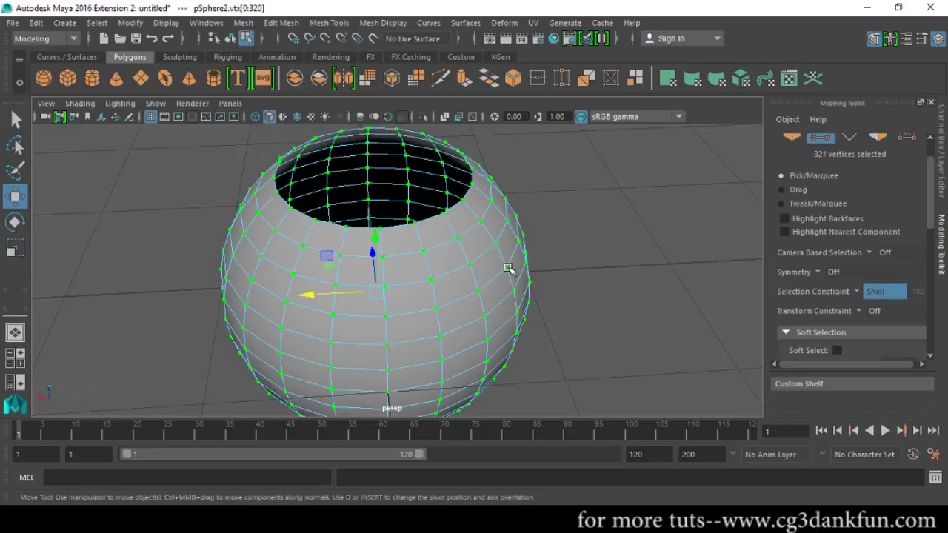
left_click(850, 138)
left_click(452, 271)
left_click(639, 301)
- Return the sphere to object selection and turn the Selection Constraint off
key("F8")
left_click(440, 258)
left_click_drag(526, 289, 546, 262, "alt")
right_click_drag(546, 262, 557, 281, "alt")
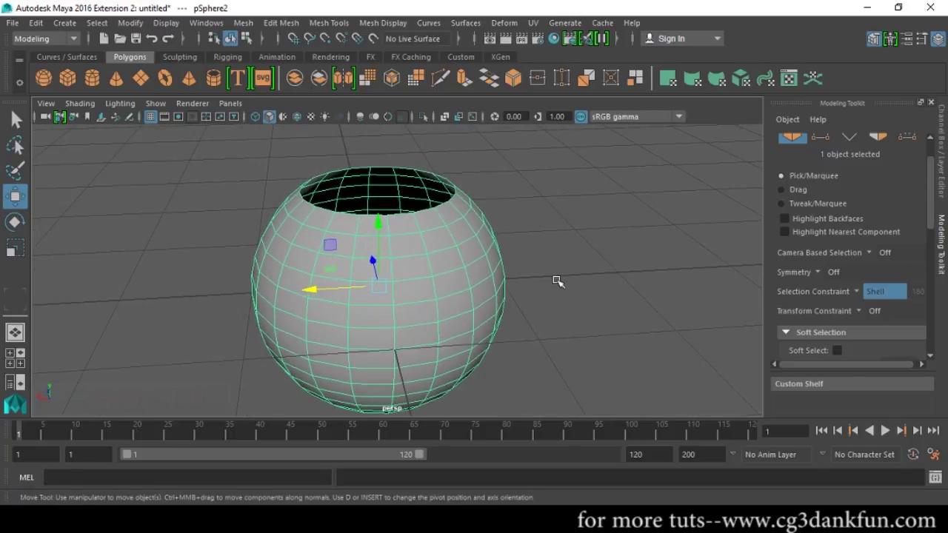
left_click(860, 291)
left_click(862, 295)
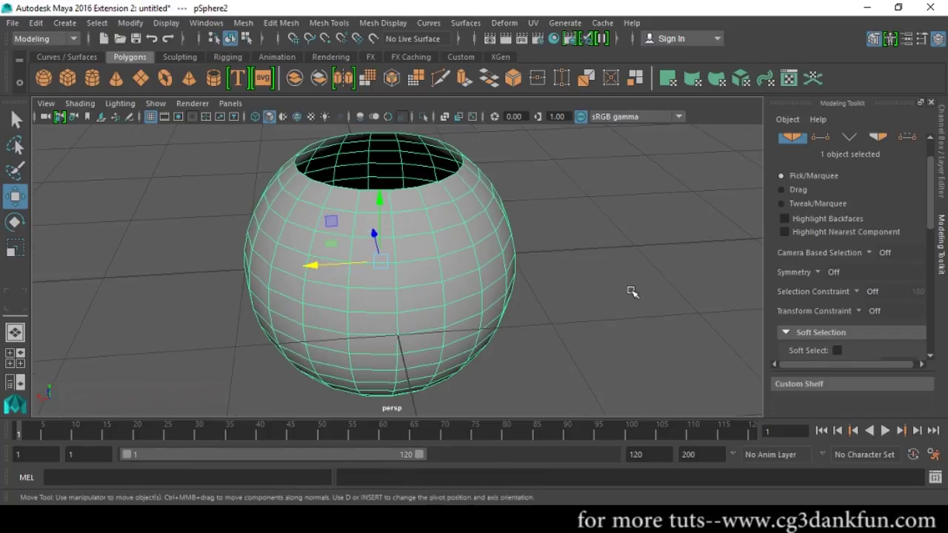
left_click_drag(624, 283, 611, 331, "alt")
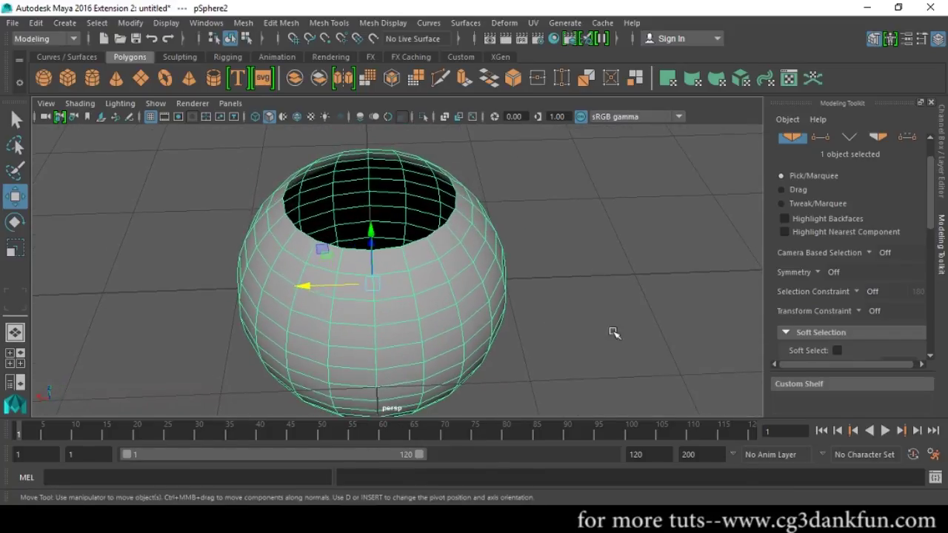
left_click(858, 311)
left_click(882, 318)
left_click_drag(567, 307, 538, 275, "alt")
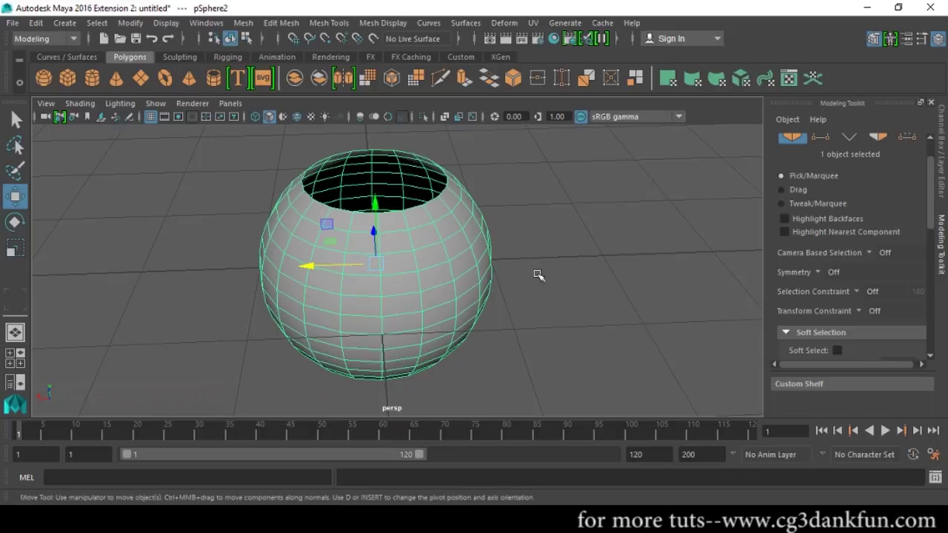
left_click_drag(593, 295, 596, 291, "alt")
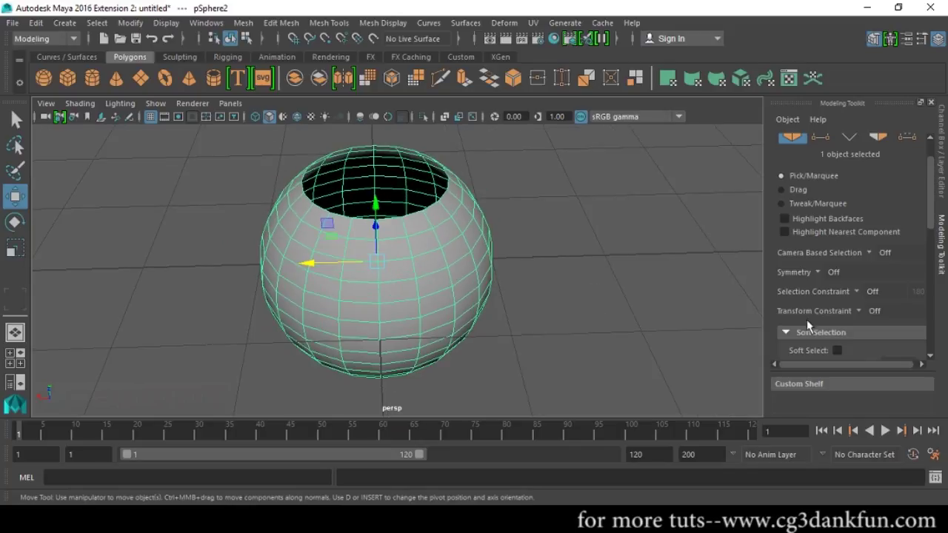
- Set the Transform Constraint to Edge and switch the sphere to vertex selection
left_click(858, 311)
left_click(875, 332)
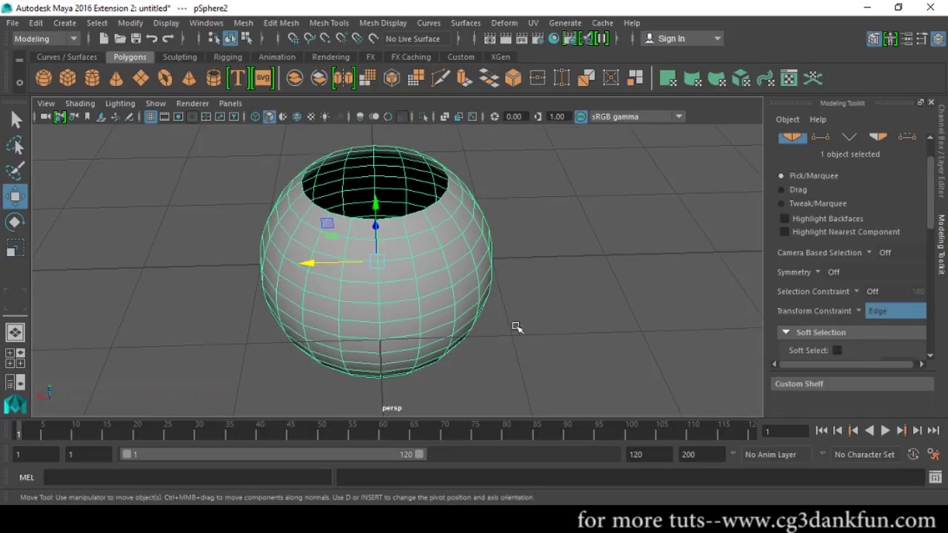
left_click_drag(514, 325, 487, 285, "alt")
key("F9")
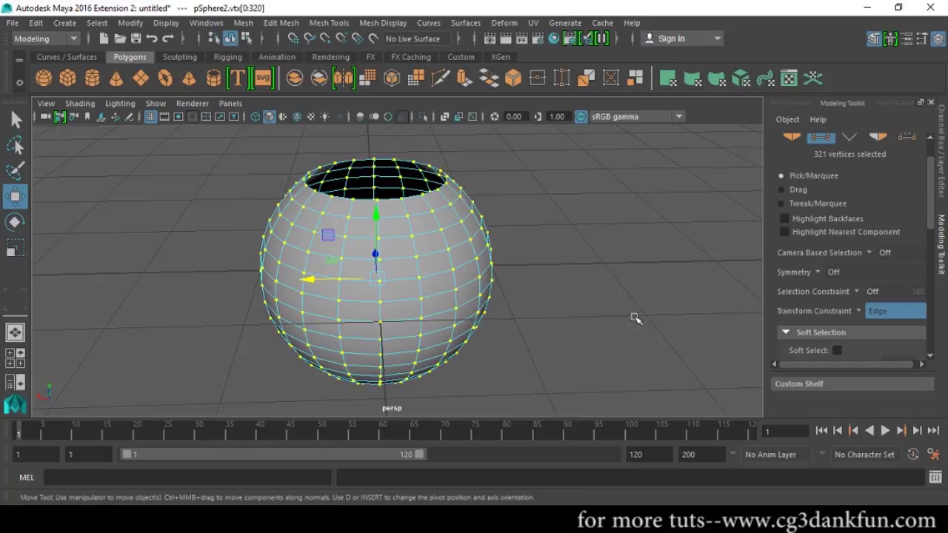
- Clear the vertex selection and set the Transform Constraint to Off
left_click(635, 319)
left_click(856, 311)
left_click(876, 318)
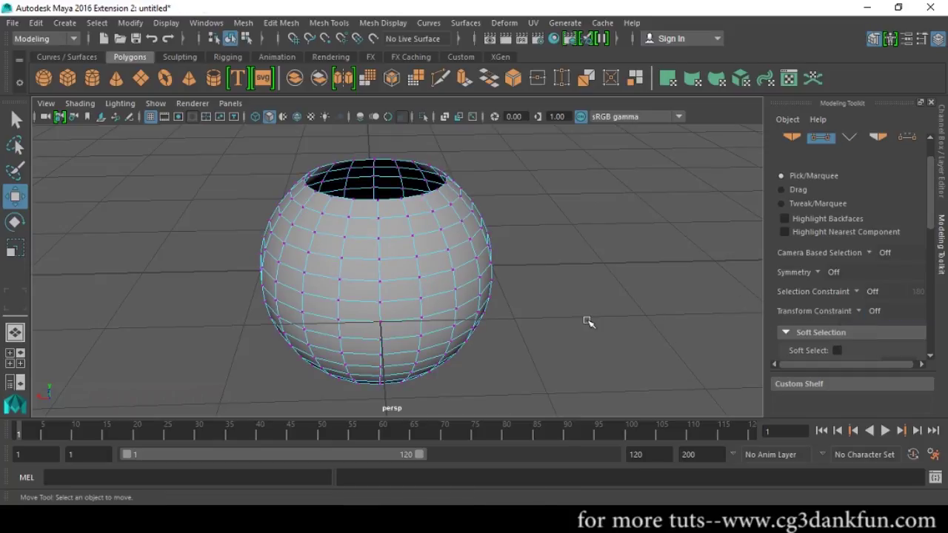
- Pull a single vertex on the sphere's upper side upward with the Transform Constraint off, and undo the move
left_click(458, 271)
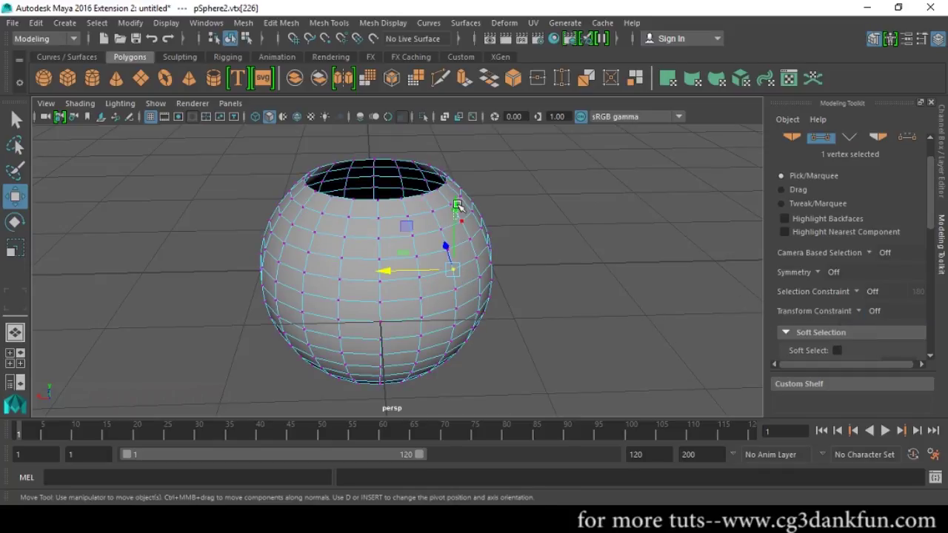
left_click_drag(460, 183, 458, 188)
key("ctrl+z")
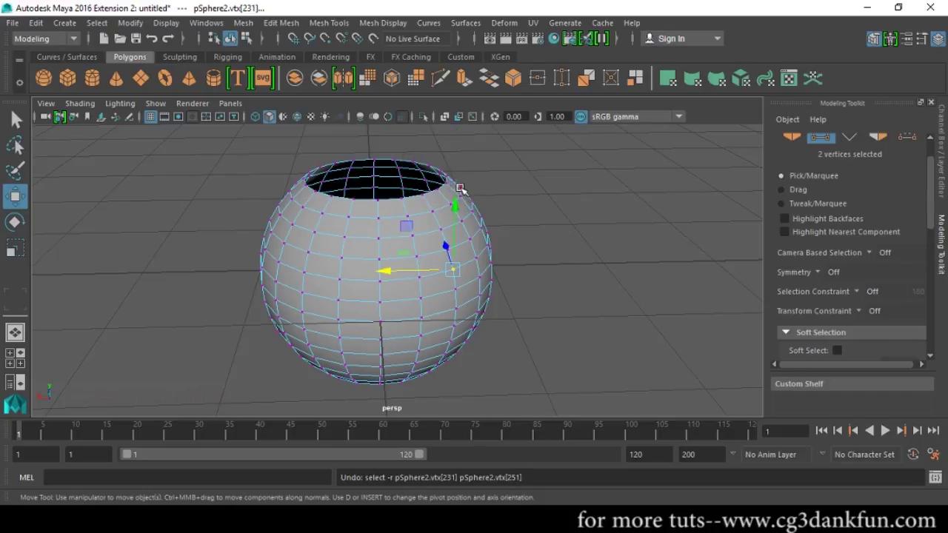
left_click(480, 259)
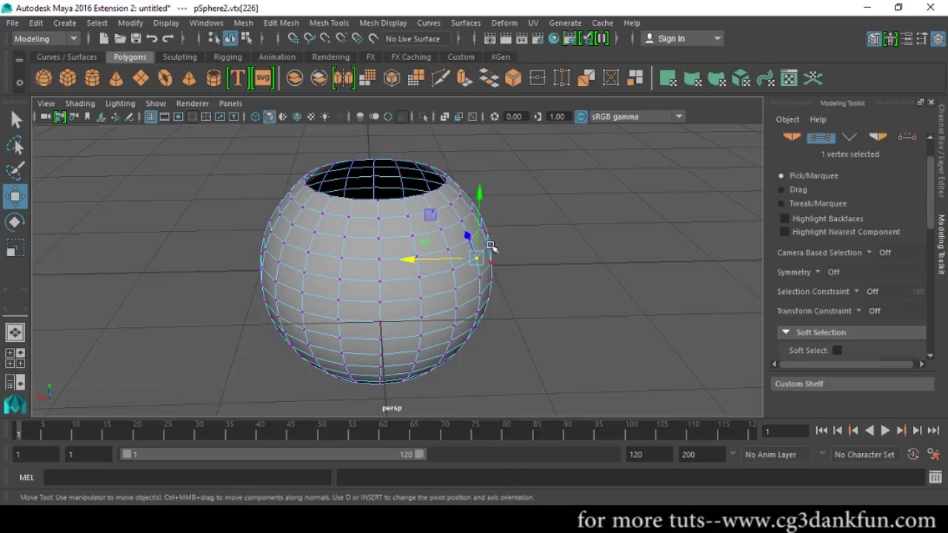
left_click_drag(480, 198, 495, 103)
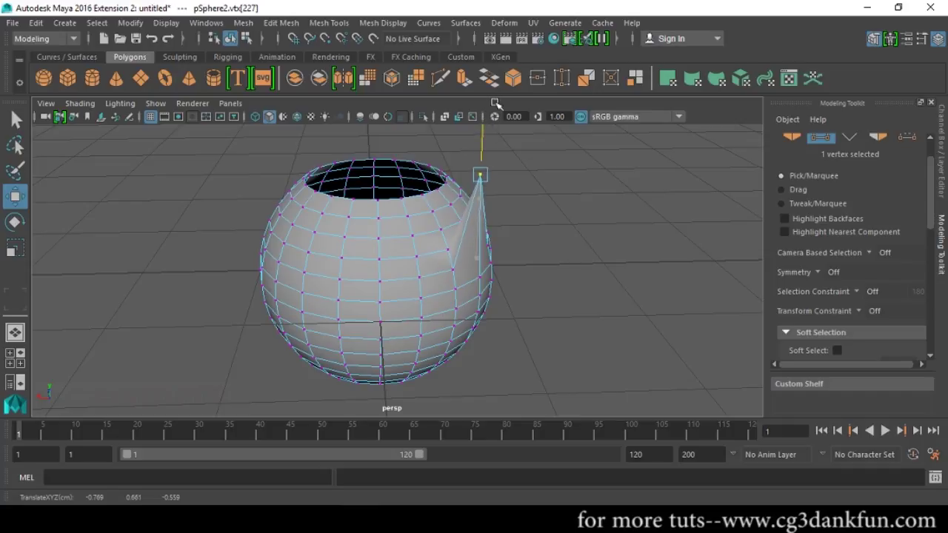
left_click_drag(522, 209, 519, 245, "alt")
left_click_drag(485, 210, 491, 126)
left_click_drag(525, 231, 519, 258, "alt")
left_click_drag(542, 288, 567, 247, "alt")
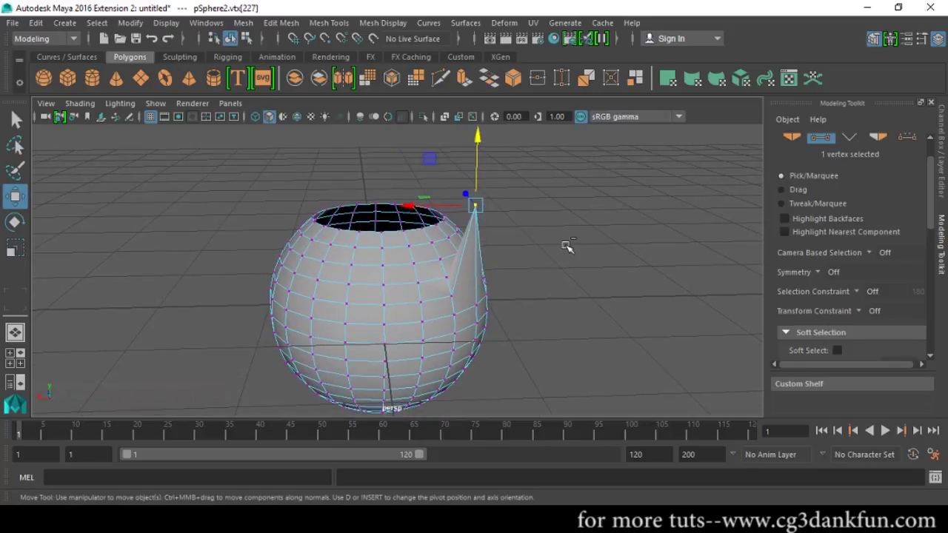
key("ctrl+z")
- Set the Transform Constraint to Edge Slide and slide the selected vertex upward along its edge
left_click(859, 311)
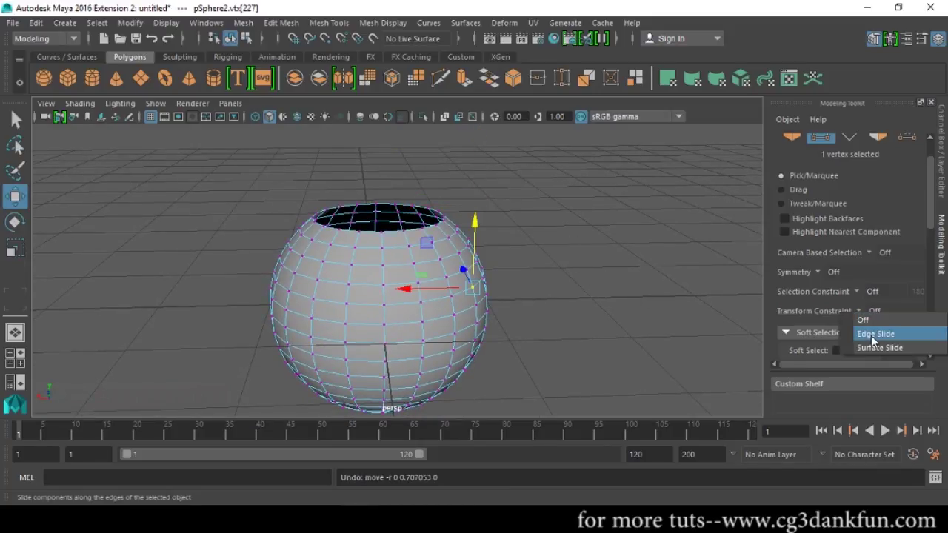
left_click(873, 334)
scroll(669, 355, "up", 8)
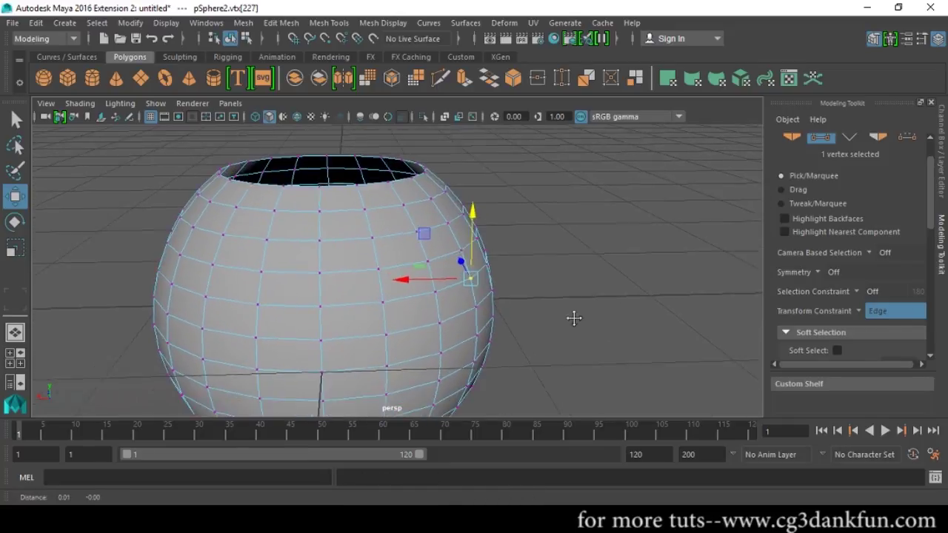
left_click_drag(471, 212, 490, 203)
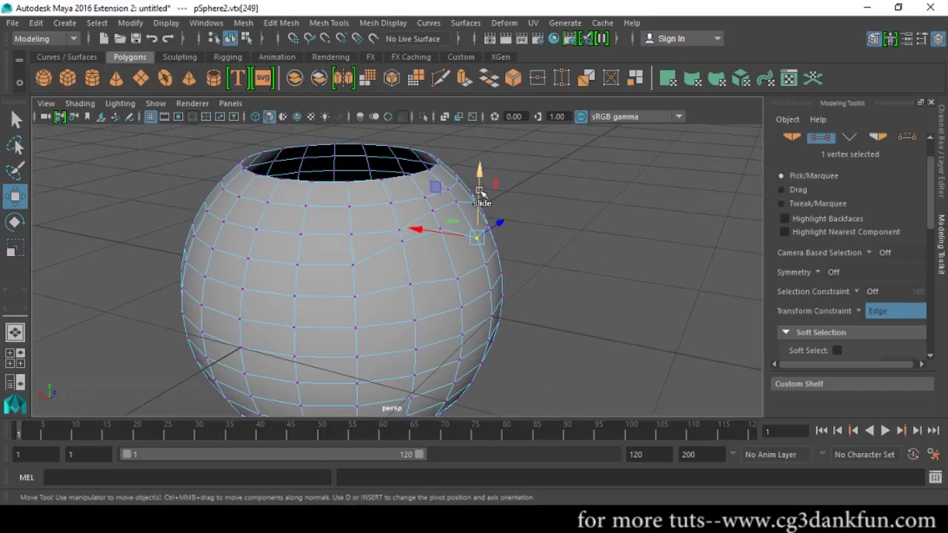
left_click_drag(480, 194, 574, 271, "alt")
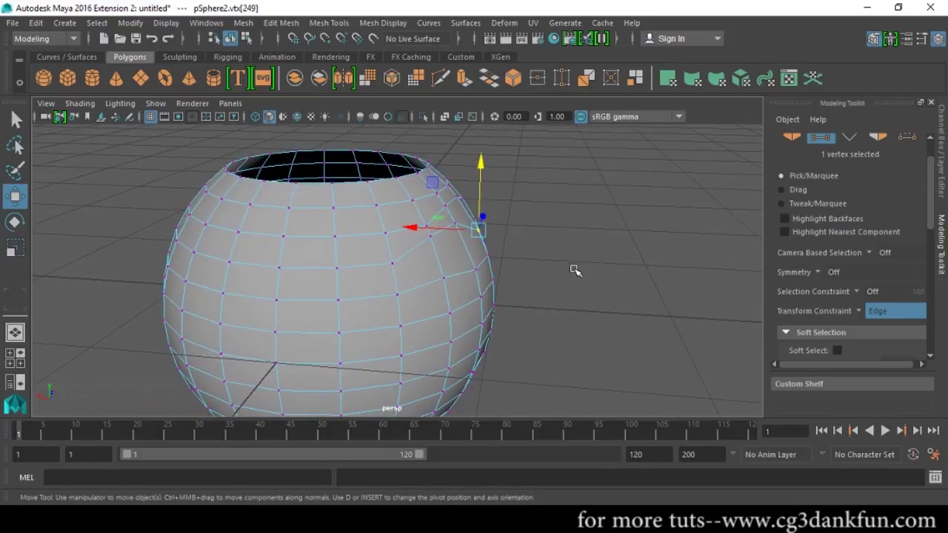
- Select a neighbouring vertex on the sphere's upper side and slide it upward along its edge, keeping it selected
left_click(431, 237)
middle_click_drag(460, 226, 469, 198)
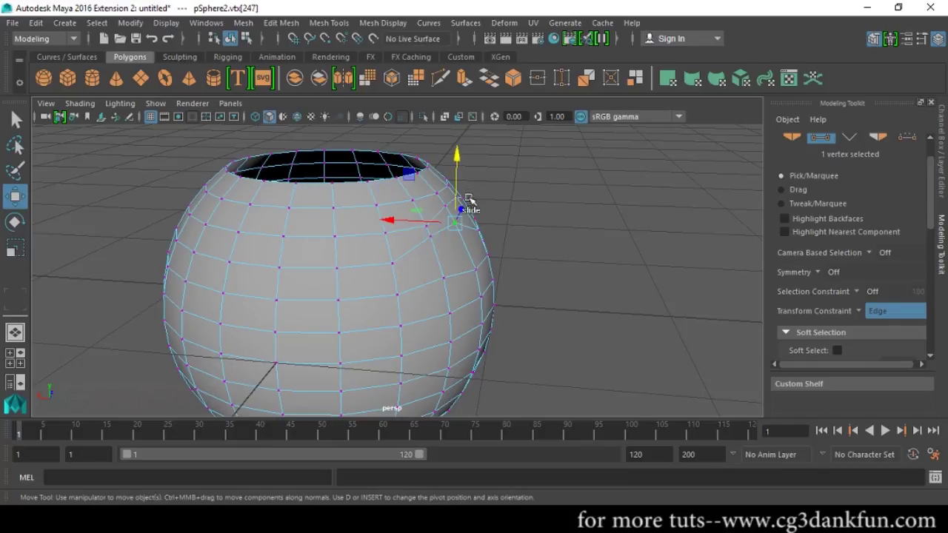
left_click(462, 180)
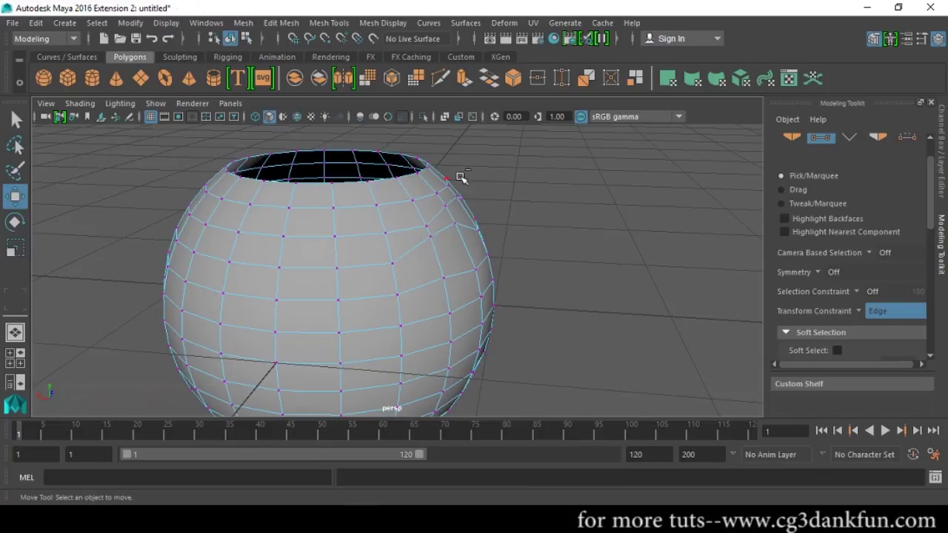
key("ctrl+z")
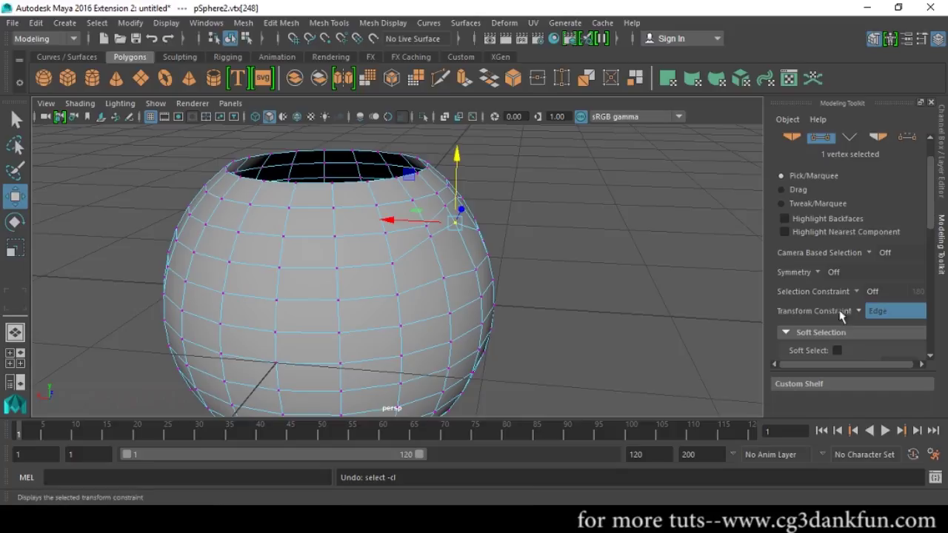
- Slide a vertex in the row below the shifted ones downward along its edge
scroll(547, 293, "down", 1)
left_click_drag(548, 294, 449, 294, "alt")
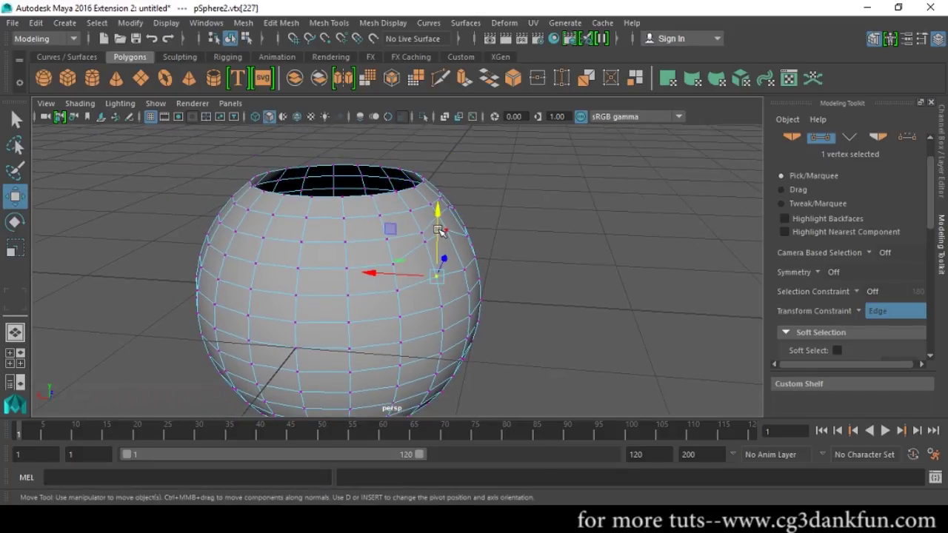
left_click_drag(567, 294, 451, 328, "alt")
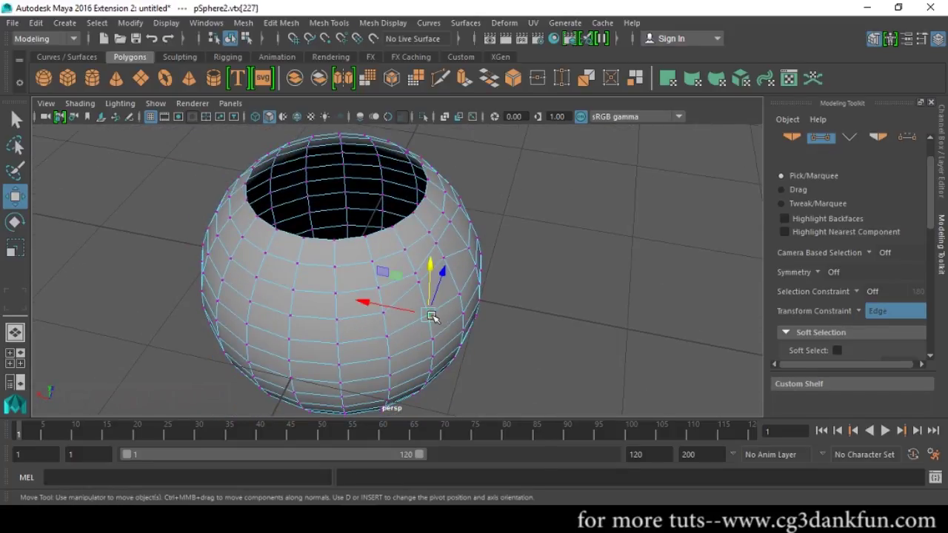
left_click_drag(430, 274, 420, 314)
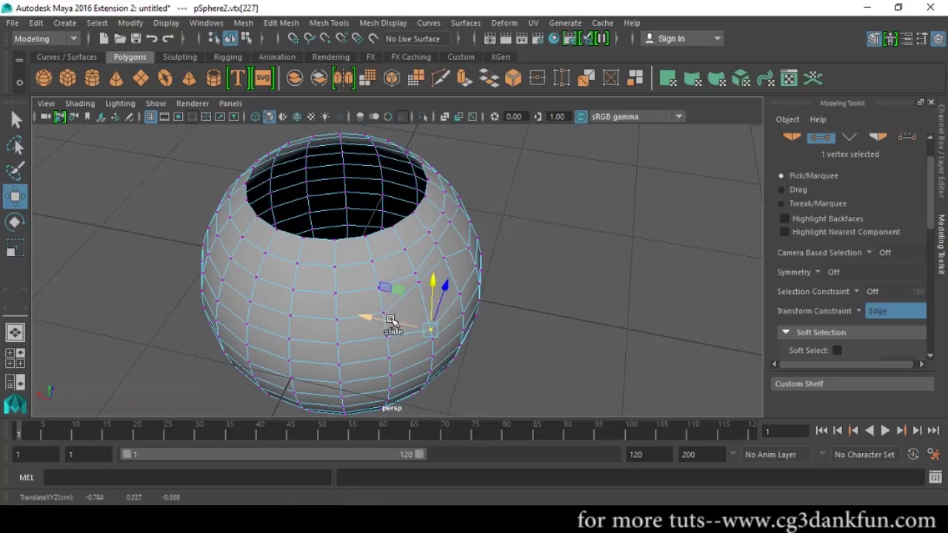
- Slide the same vertex sideways along its horizontal edge and undo that slide
left_click(383, 318)
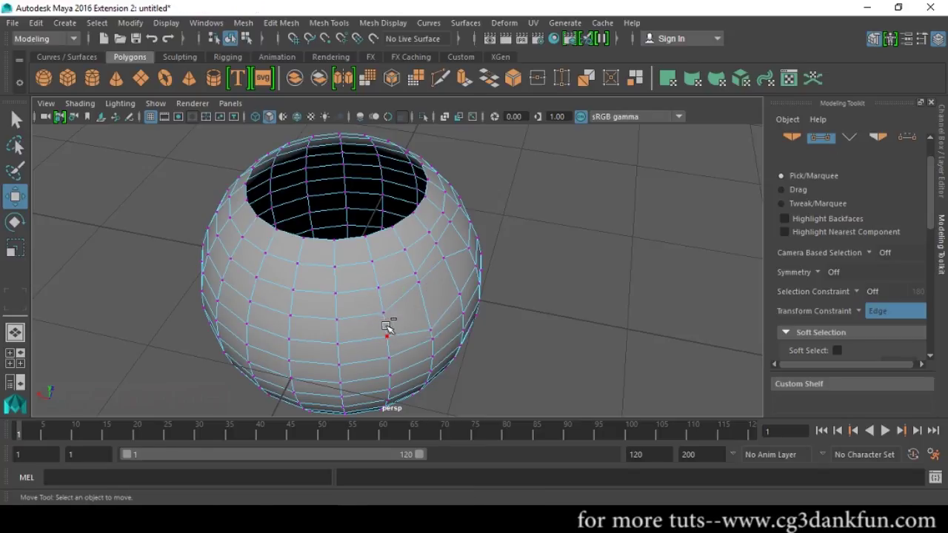
left_click(386, 328)
left_click_drag(370, 322, 409, 363)
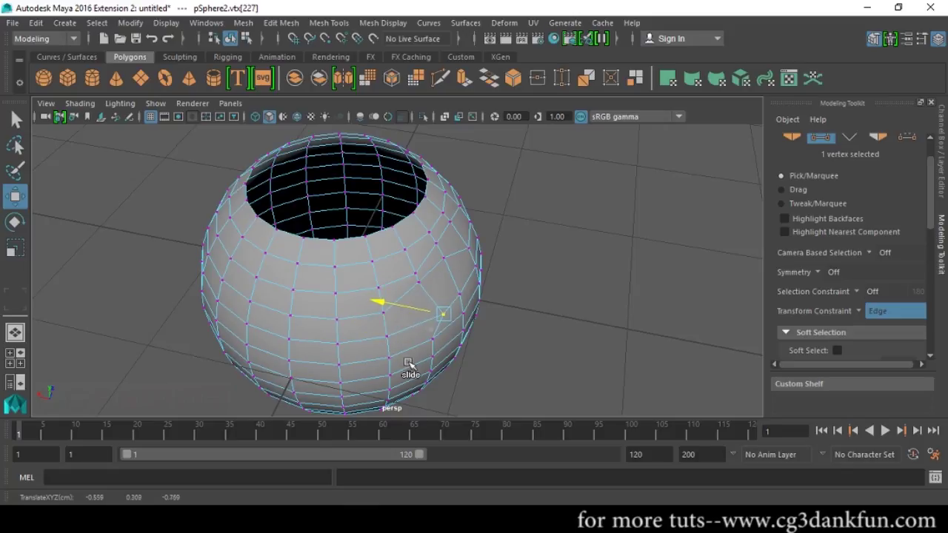
key("ctrl+z")
- Set the Transform Constraint to Surface Slide, select another side vertex and slide it over the sphere's surface
left_click_drag(540, 334, 577, 296, "alt")
left_click(858, 311)
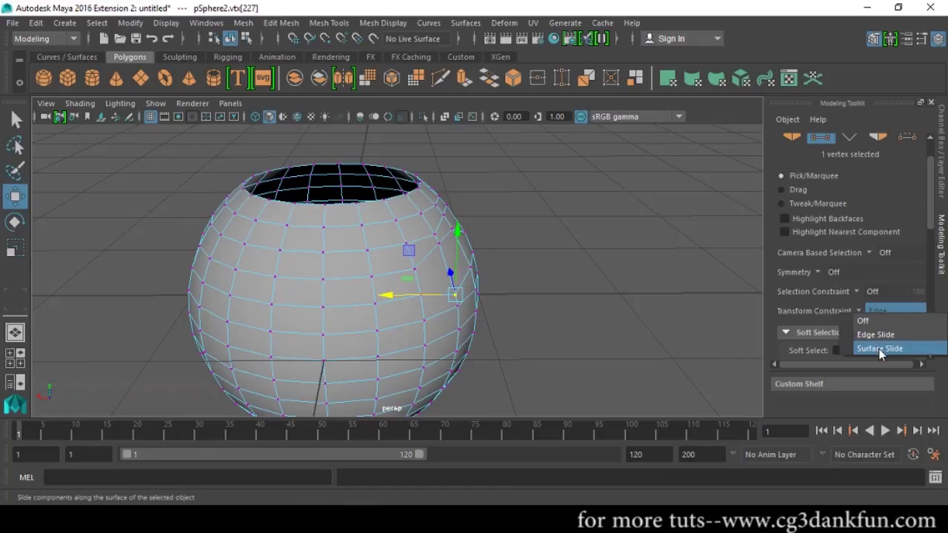
left_click(880, 349)
left_click_drag(751, 355, 455, 317, "alt")
left_click(420, 265)
mouse_move(412, 241)
left_mouse_down()
mouse_move(430, 218)
mouse_move(398, 178)
mouse_move(348, 176)
mouse_move(330, 135)
mouse_move(355, 187)
mouse_move(438, 203)
mouse_move(440, 140)
mouse_move(369, 136)
mouse_move(379, 243)
mouse_move(504, 211)
mouse_move(395, 207)
mouse_move(400, 253)
left_mouse_up()
- Select a vertex nearer the sphere's opening and slide it upward along the surface
left_click(443, 245)
left_click_drag(514, 258, 582, 200, "alt")
left_click_drag(560, 238, 491, 140, "alt")
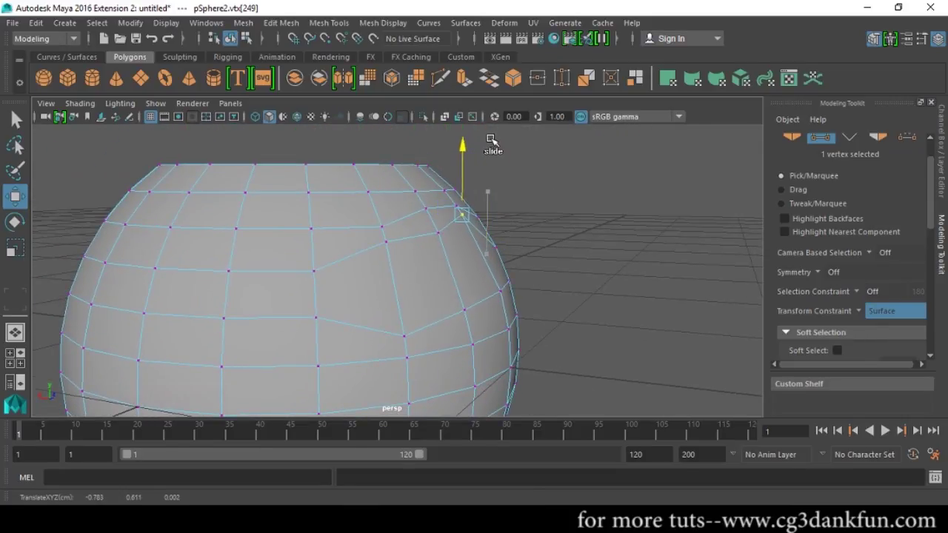
- Slide the selected vertex freely around the sphere's side along the surface, past several neighbouring vertices
left_click_drag(508, 217, 407, 238, "alt")
left_click_drag(467, 210, 173, 267)
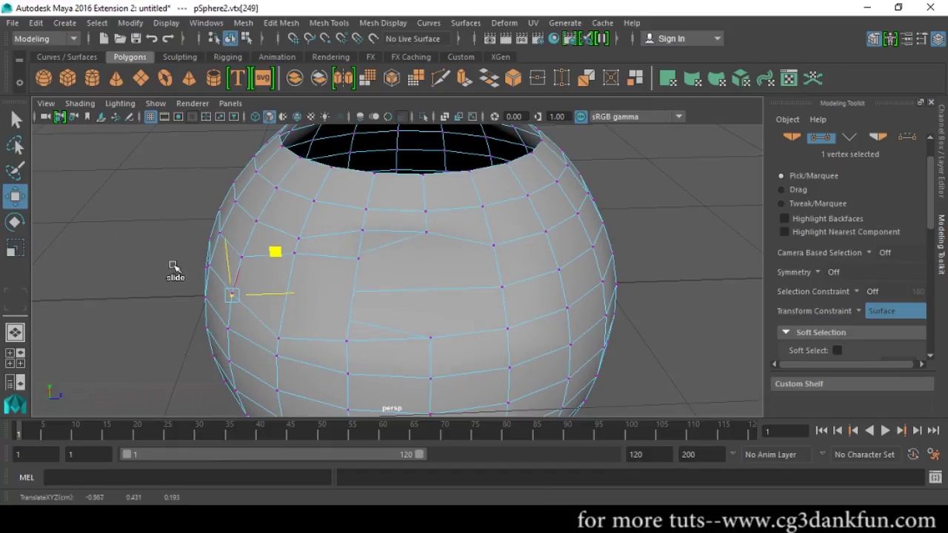
left_click_drag(282, 303, 296, 387, "alt")
scroll(281, 322, "down", 1)
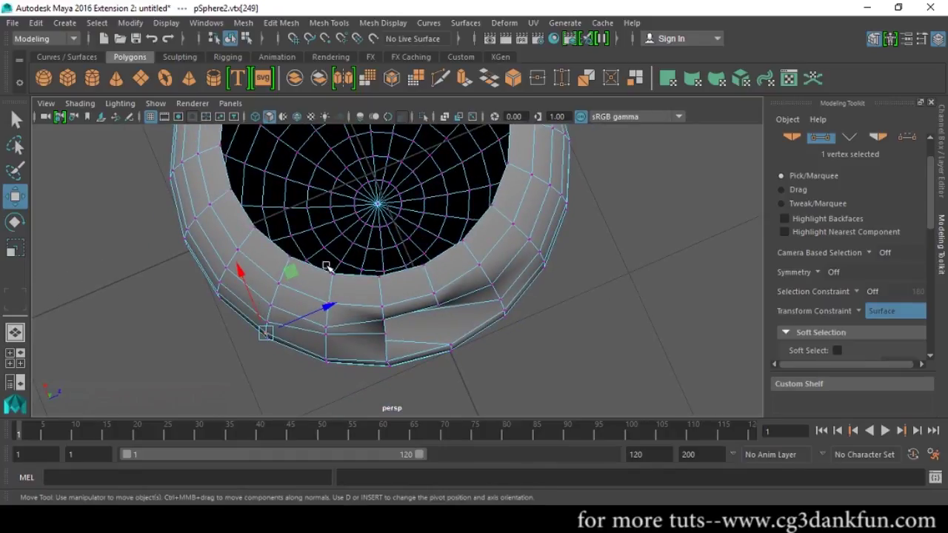
- Slide the vertex across the sphere's opening to the far rim, and undo the latest surface slides
mouse_move(294, 274)
left_mouse_down()
mouse_move(290, 151)
mouse_move(341, 113)
mouse_move(415, 115)
mouse_move(368, 95)
left_mouse_up()
middle_click_drag(528, 268, 534, 408, "alt")
left_click_drag(538, 280, 477, 141)
left_click_drag(348, 174, 517, 268, "alt")
left_click_drag(430, 301, 516, 297, "alt")
scroll(596, 326, "down", 4)
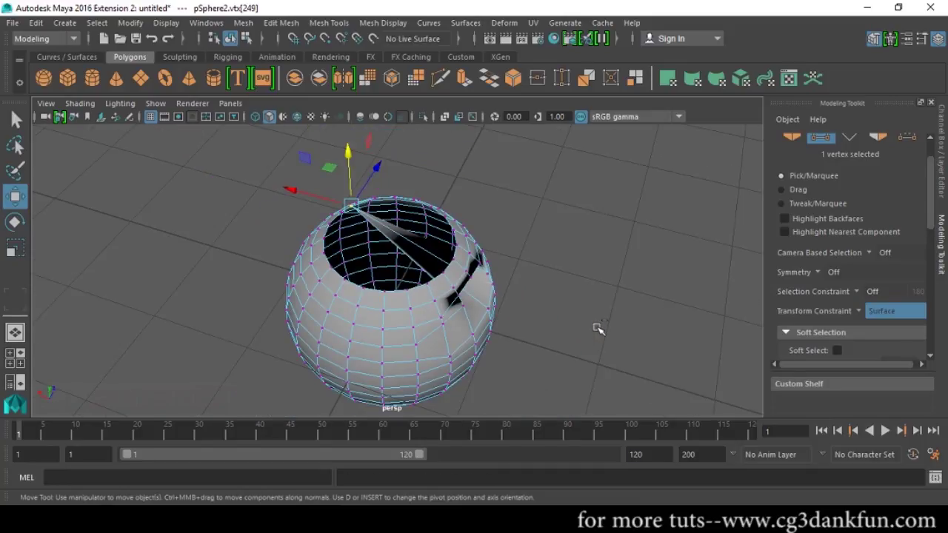
scroll(599, 333, "down", 2)
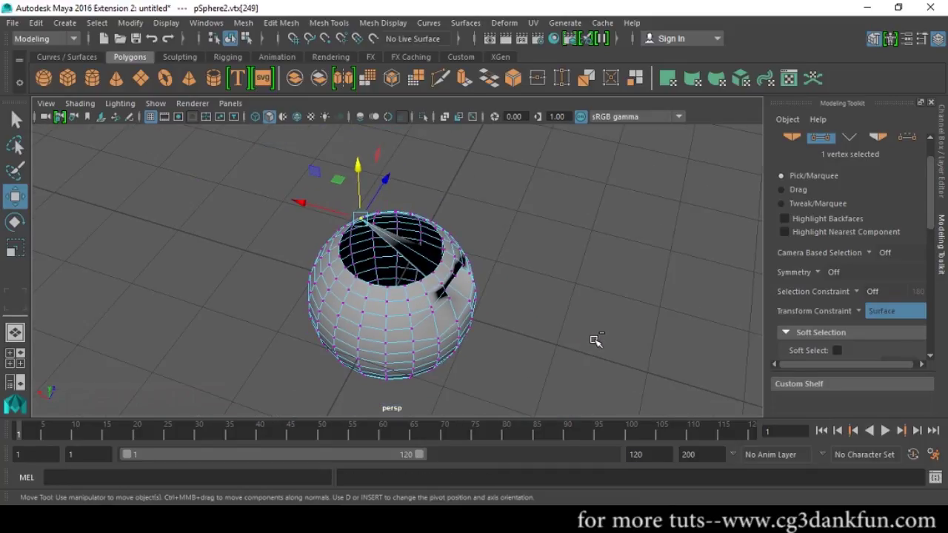
key("ctrl+z")
key("ctrl+z")
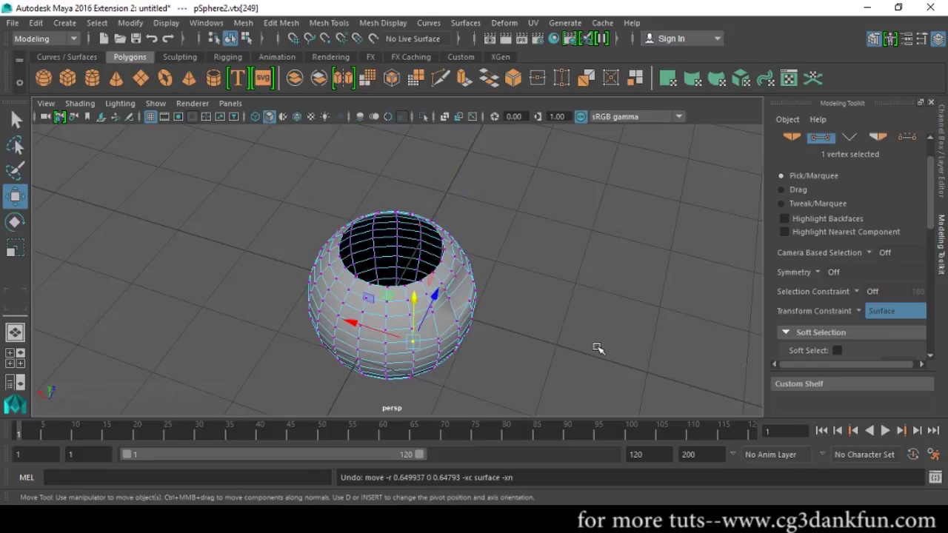
key("ctrl+z")
- Bring the Soft Selection settings into view in the Modeling Toolkit and frame the sphere's upper part
left_click_drag(523, 347, 509, 304, "alt")
scroll(540, 353, "up", 2)
middle_click_drag(557, 355, 551, 316, "alt")
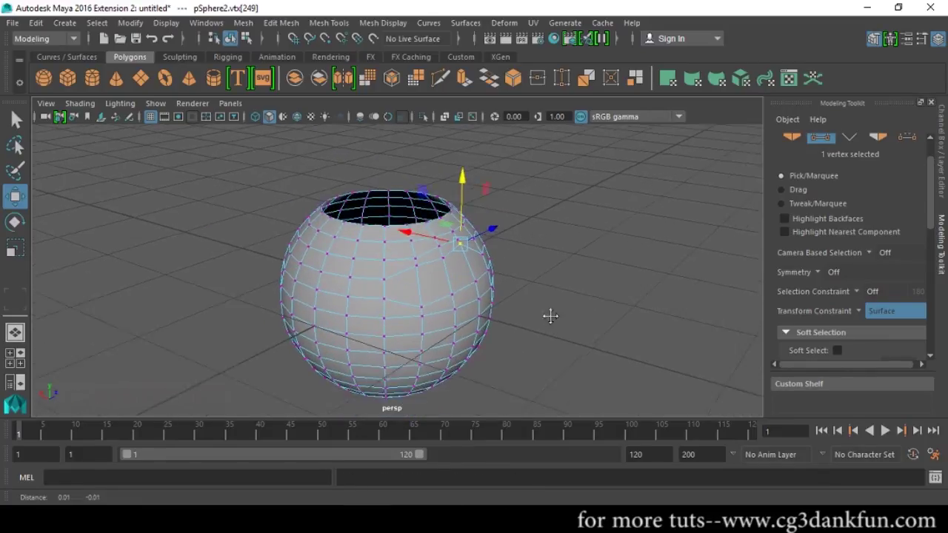
left_click_drag(551, 316, 551, 289, "alt")
left_click_drag(931, 224, 935, 255)
left_click_drag(548, 269, 558, 328, "alt")
scroll(568, 325, "up", 2)
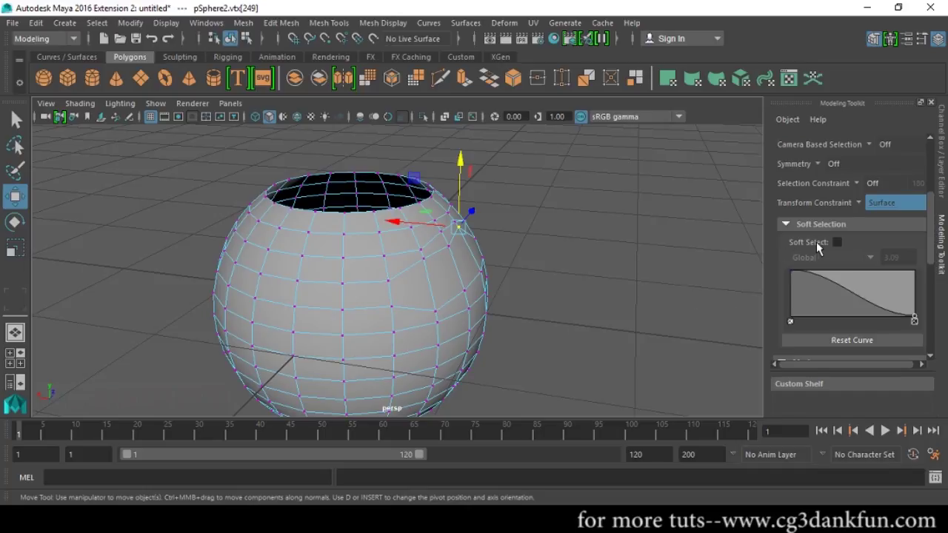
- Turn on Soft Select, slide a vertex near the sphere's opening along the surface, and undo the slide
left_click(837, 242)
left_click(582, 297)
left_click(448, 248)
left_click_drag(449, 252, 590, 248)
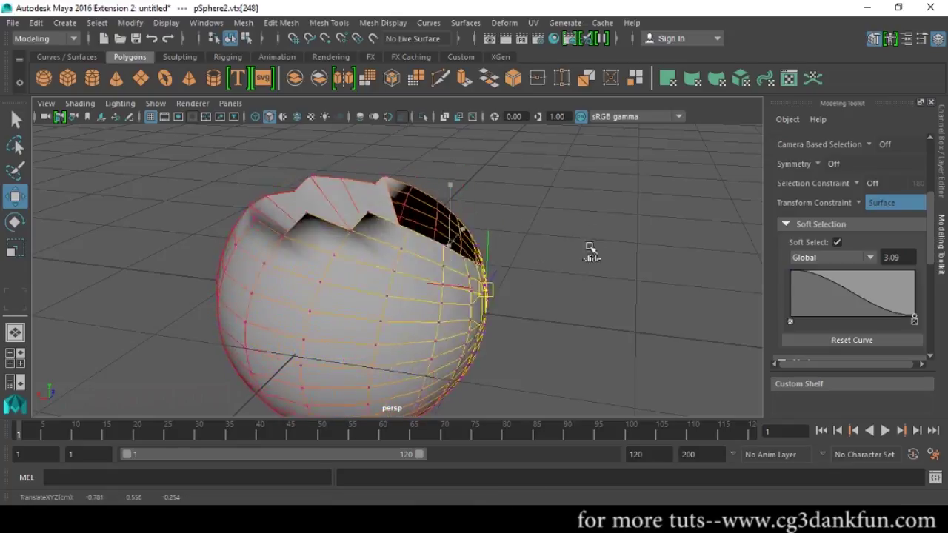
key("ctrl+z")
key("ctrl+z")
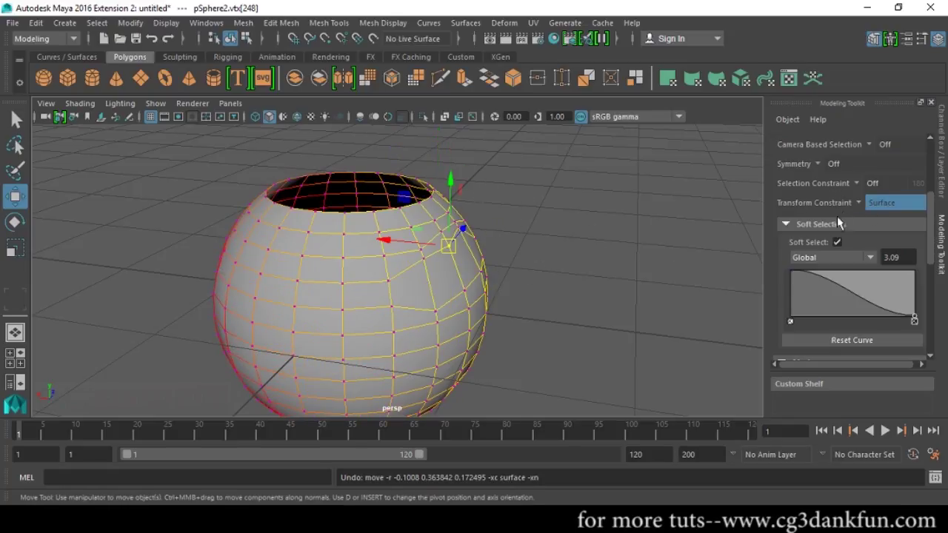
- Turn off the Transform Constraint, select a vertex on the sphere's side, and set the soft selection falloff mode to Volume
left_click(881, 202)
left_click(868, 197)
left_click_drag(631, 303, 596, 305, "alt")
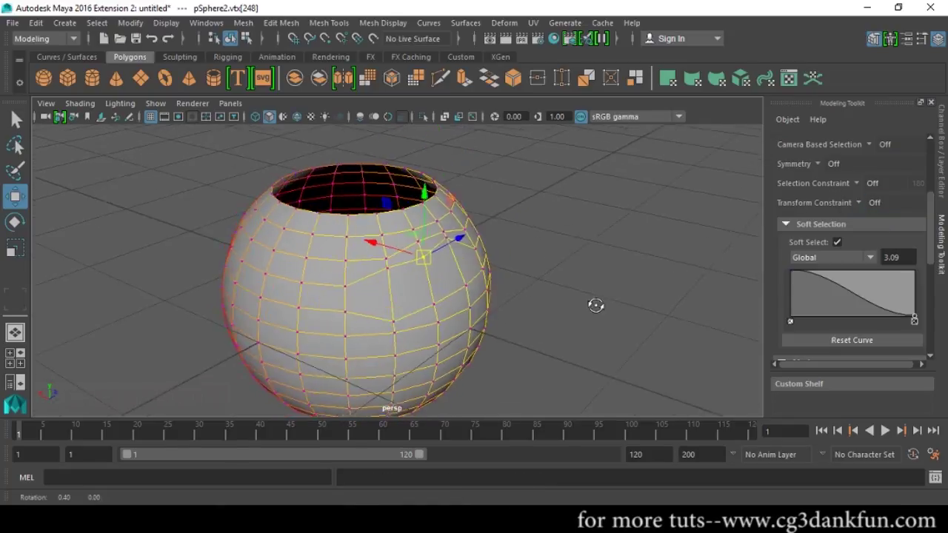
left_click(464, 286)
left_click(828, 257)
left_click(827, 271)
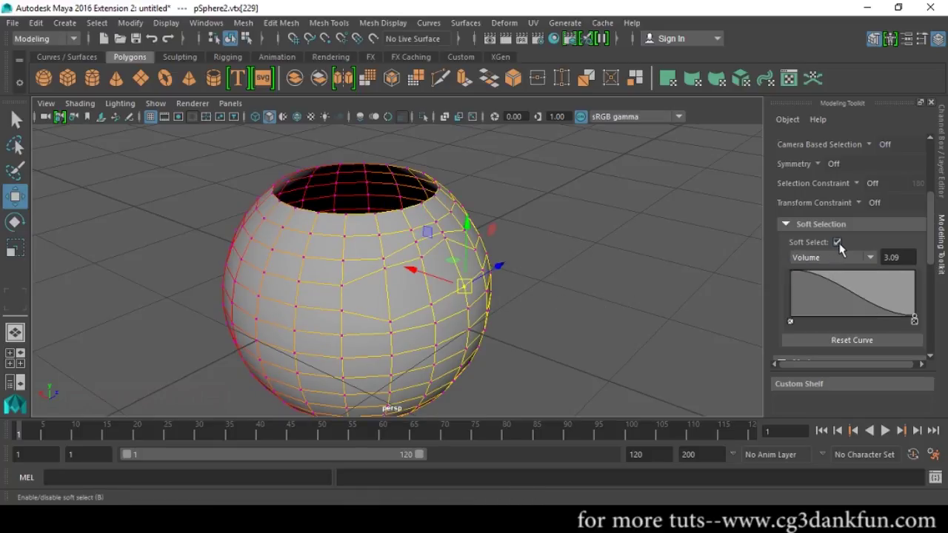
- Toggle Soft Select off and on several times while a vertex on the sphere's side is selected
left_click(837, 242)
left_click(837, 243)
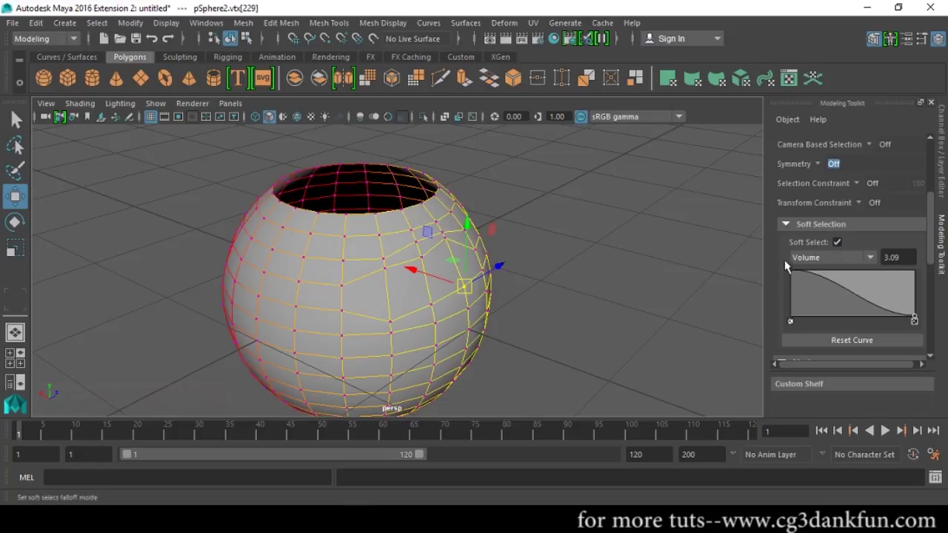
left_click(837, 242)
left_click(434, 303)
mouse_move(519, 328)
left_mouse_down("alt")
mouse_move(560, 329)
mouse_move(529, 322)
left_mouse_up("alt")
key("b")
key("b")
key("b")
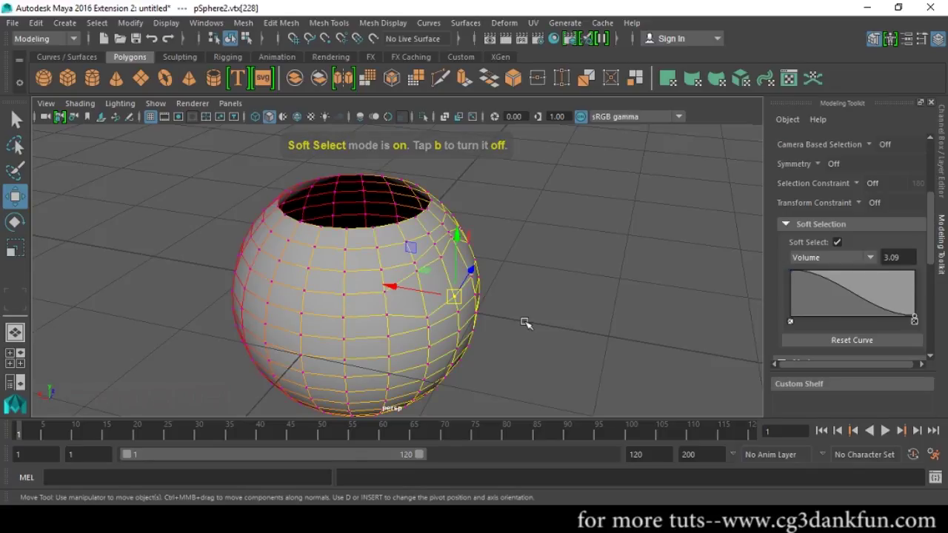
key("b")
key("b")
key("b")
- Adjust the soft selection falloff radius interactively in the viewport, shrinking it to 0.51 and bringing it to 0.70
left_click_drag(454, 315, 525, 307)
left_click(563, 301)
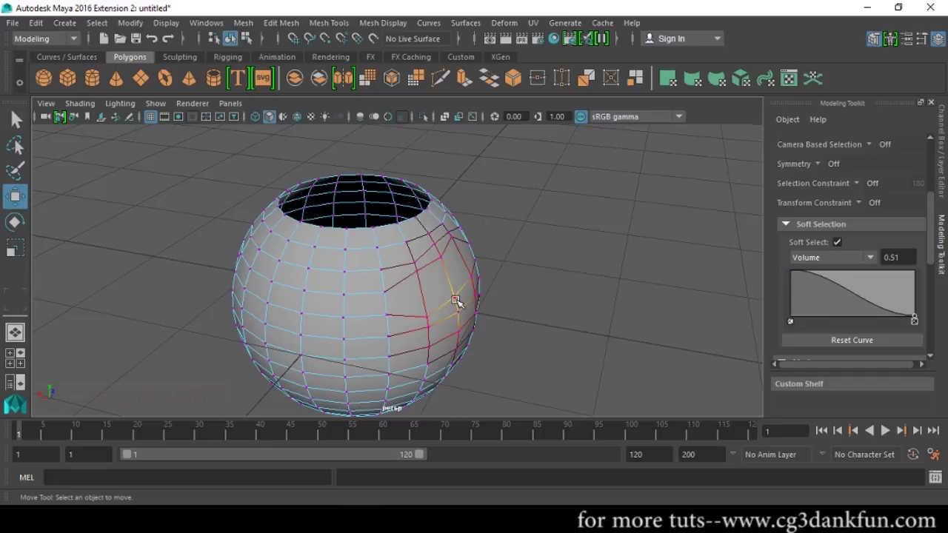
key("b")
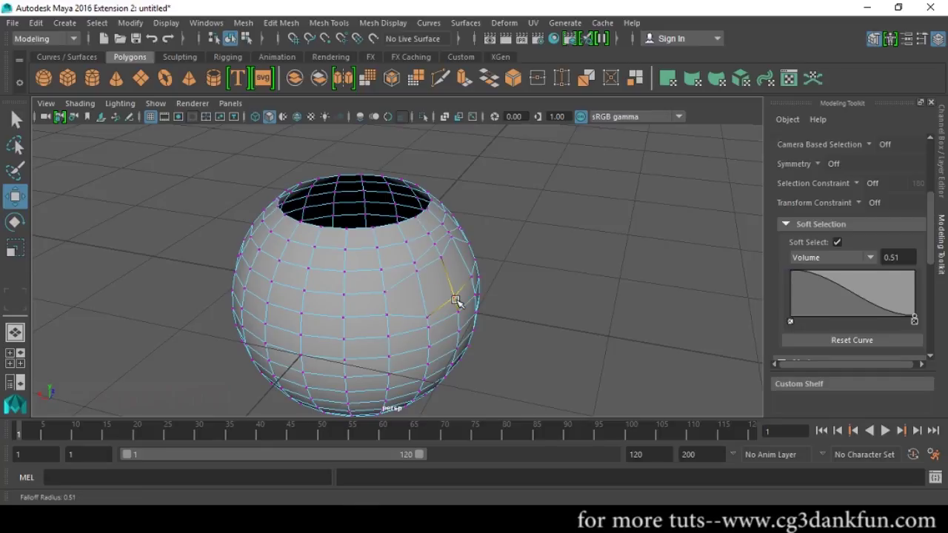
left_click_drag(457, 302, 447, 321)
left_click_drag(448, 195, 531, 325)
left_click_drag(598, 332, 569, 317, "alt")
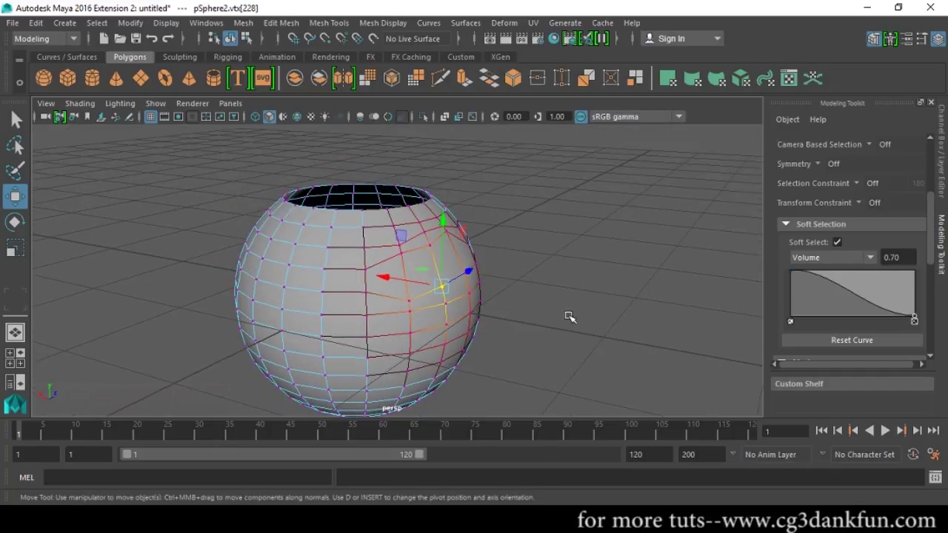
- Reselect the vertex on the sphere's side and set the soft selection falloff radius to 1
left_click(571, 291)
left_click(440, 286)
left_click_drag(540, 314, 756, 310, "alt")
key("b")
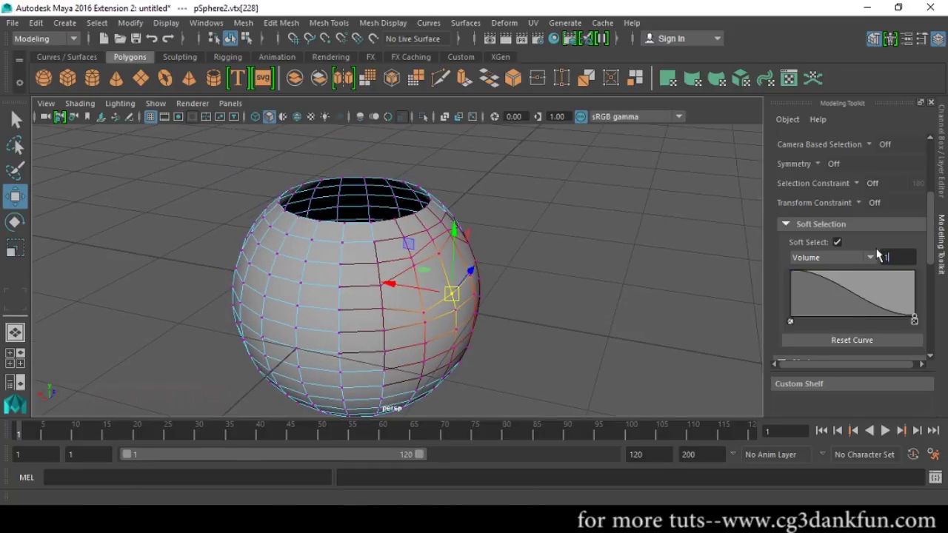
key("Return")
left_click_drag(673, 321, 629, 328, "alt")
left_click(881, 258)
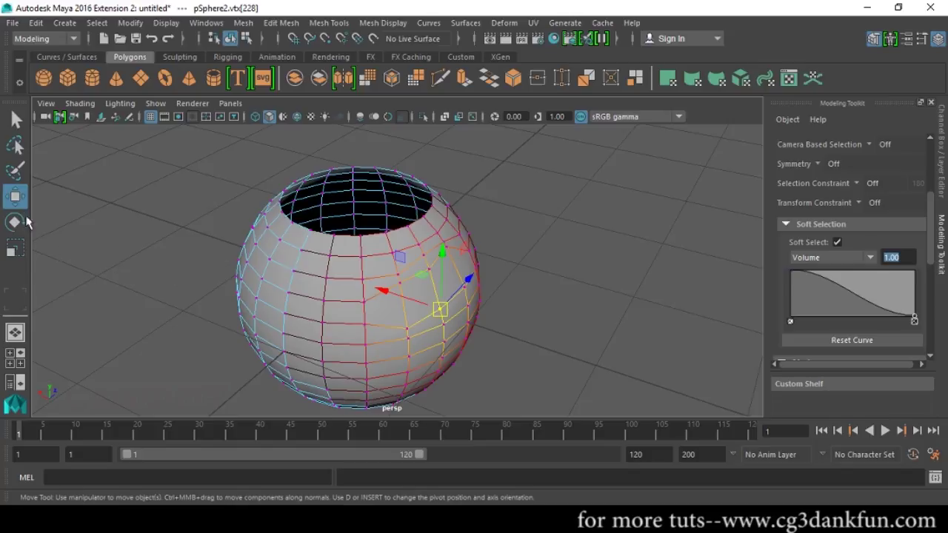
- Open the Move Tool settings and change the Soft Selection falloff radius to 2.01
double_click(14, 195)
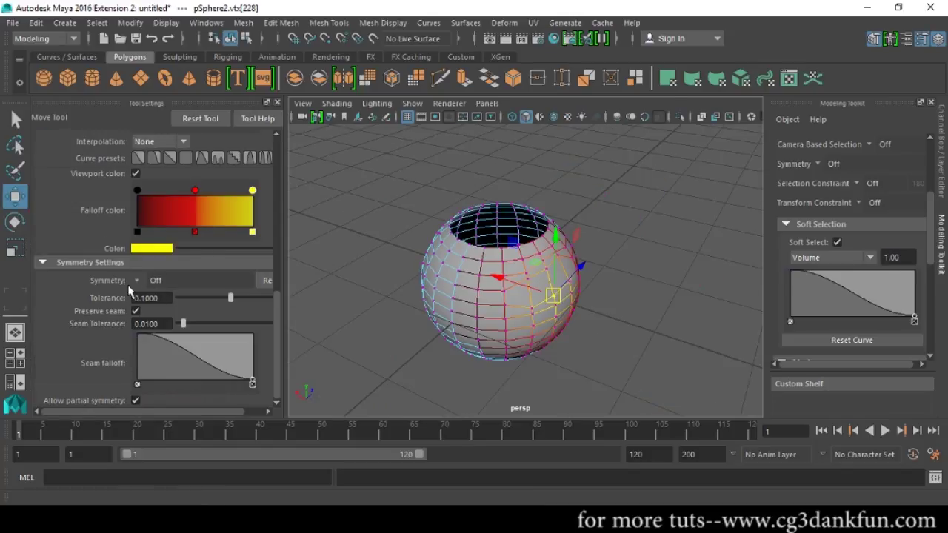
scroll(132, 281, "up", 3)
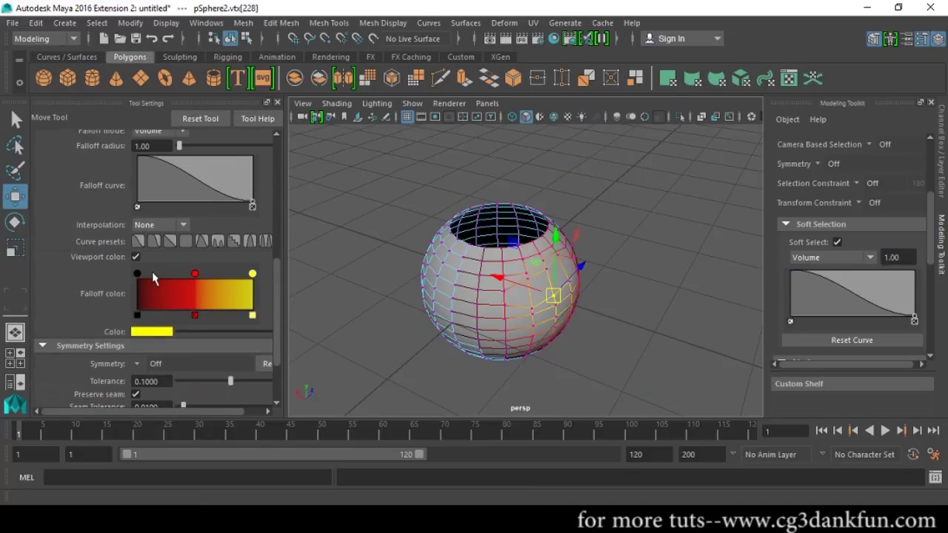
scroll(156, 277, "up", 3)
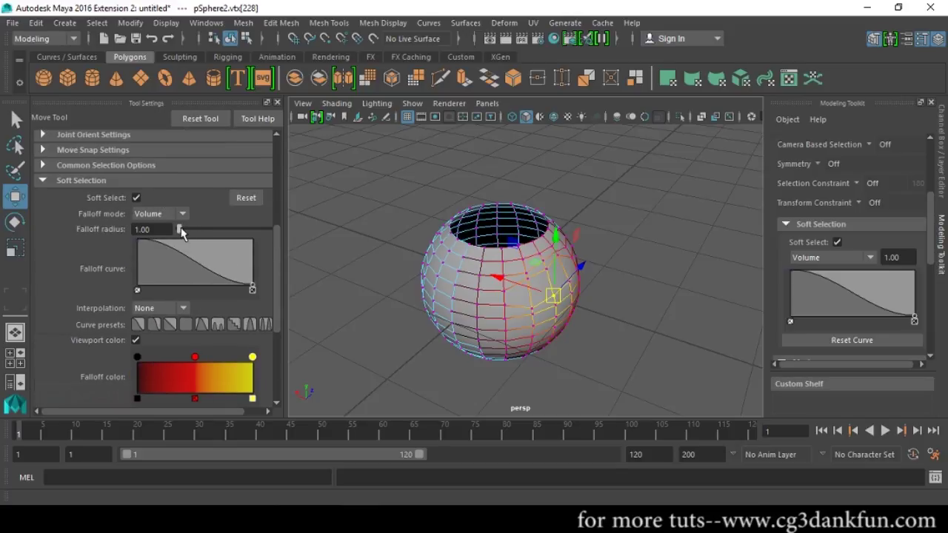
left_click_drag(221, 236, 179, 233)
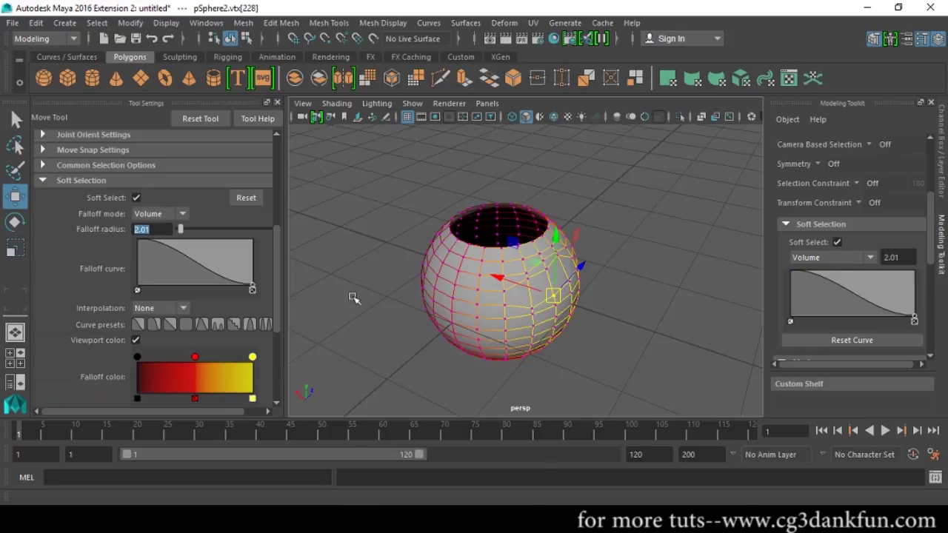
- Review the Interpolation choices for the soft selection falloff curve and close the Move Tool settings
scroll(867, 316, "down", 3)
scroll(868, 276, "up", 3)
left_click(162, 310)
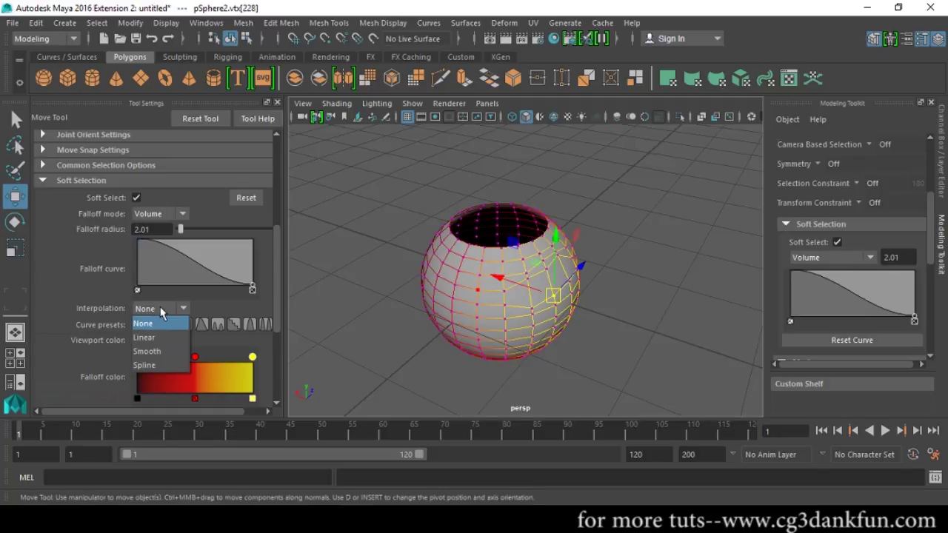
left_click(53, 296)
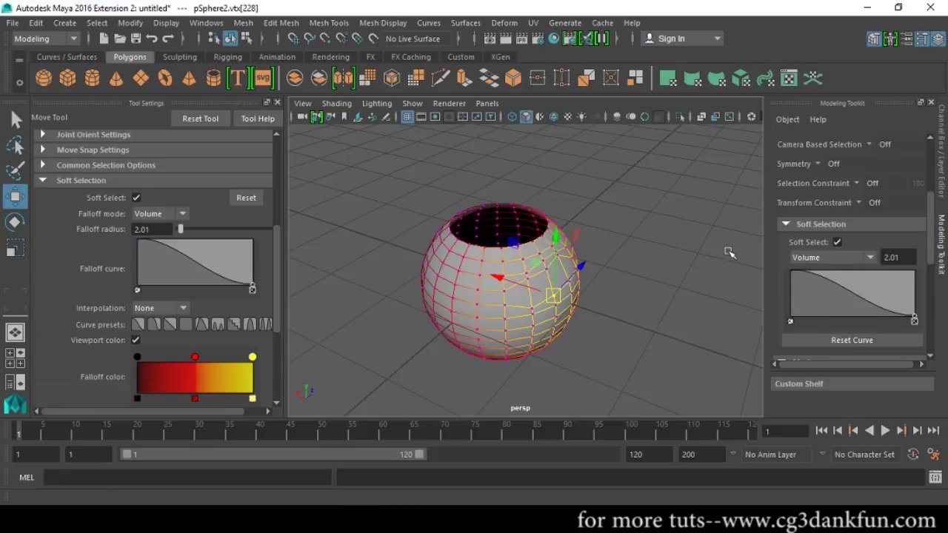
left_click(277, 102)
- Clear the vertex selection, review the available soft selection falloff modes, and check the falloff preview on the sphere
right_click_drag(349, 248, 531, 273, "alt")
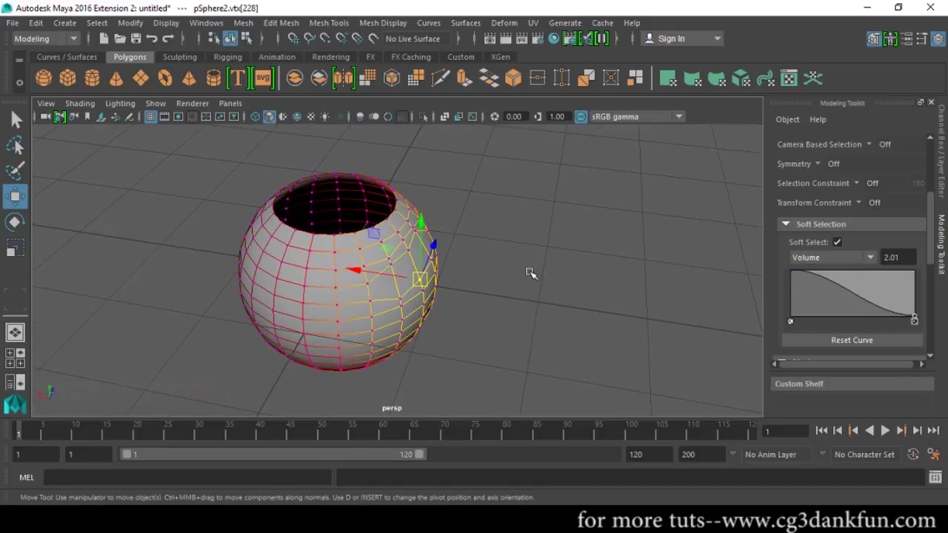
left_click(527, 274)
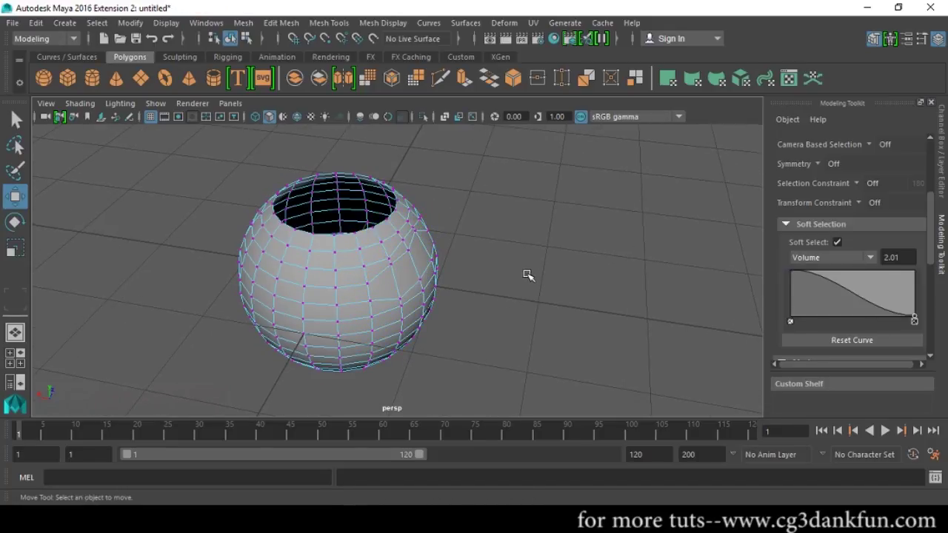
left_click(824, 259)
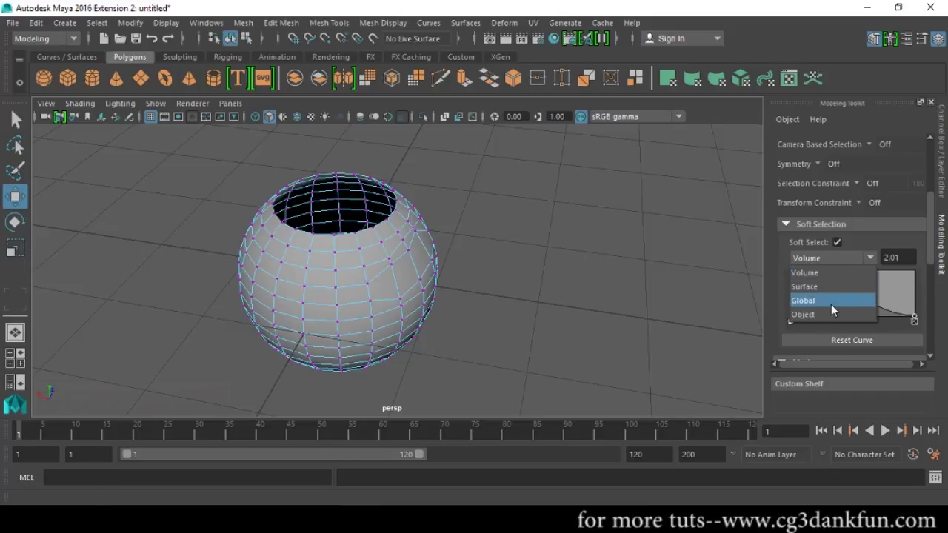
left_click(599, 326)
right_click_drag(630, 314, 518, 301, "alt")
left_click(419, 293)
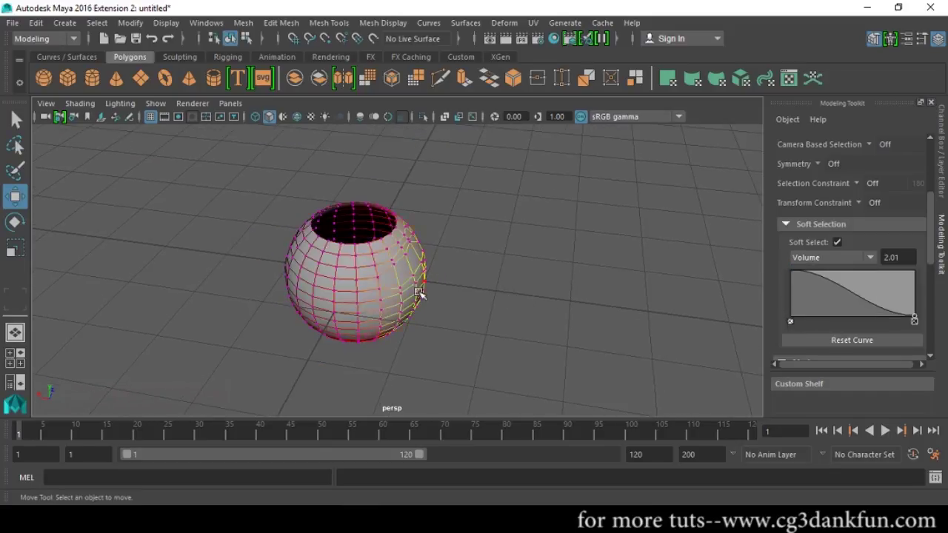
- Return the sphere to object mode and delete it
left_click(414, 277)
key("F8")
left_click_drag(421, 271, 442, 293, "alt")
middle_click_drag(442, 292, 540, 297, "alt")
left_click_drag(540, 296, 574, 309, "alt")
right_click_drag(480, 284, 480, 284, "alt")
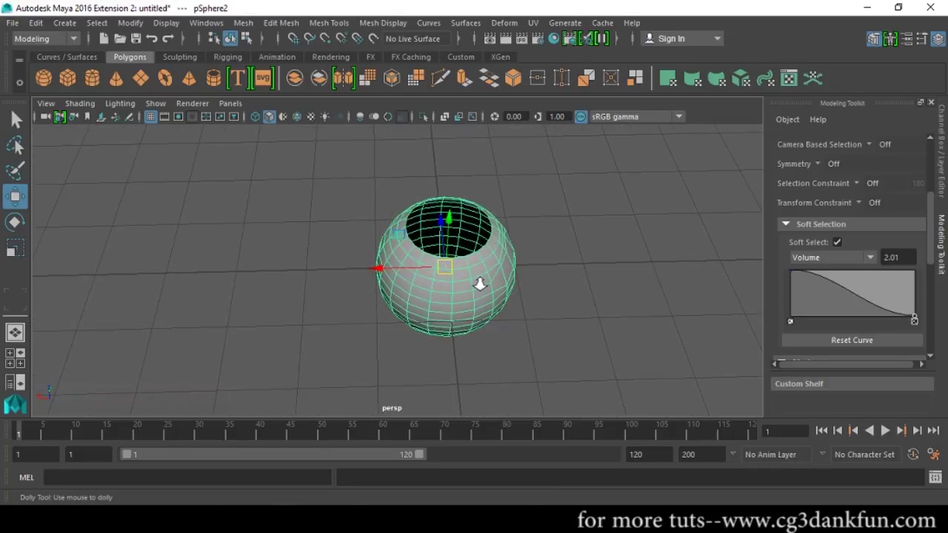
key("Delete")
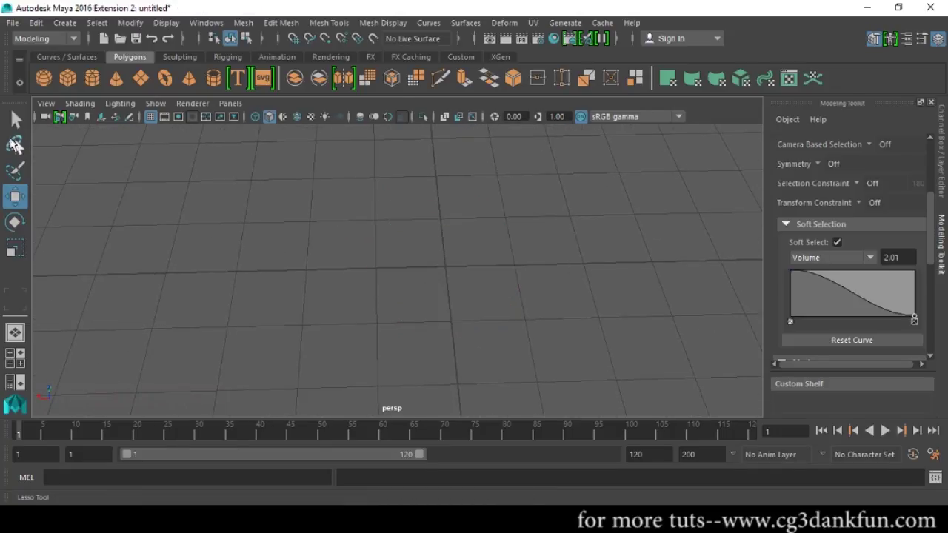
- Create a new polygon sphere and a polygon cylinder, placed side by side
left_click(44, 77)
scroll(312, 274, "down", 5)
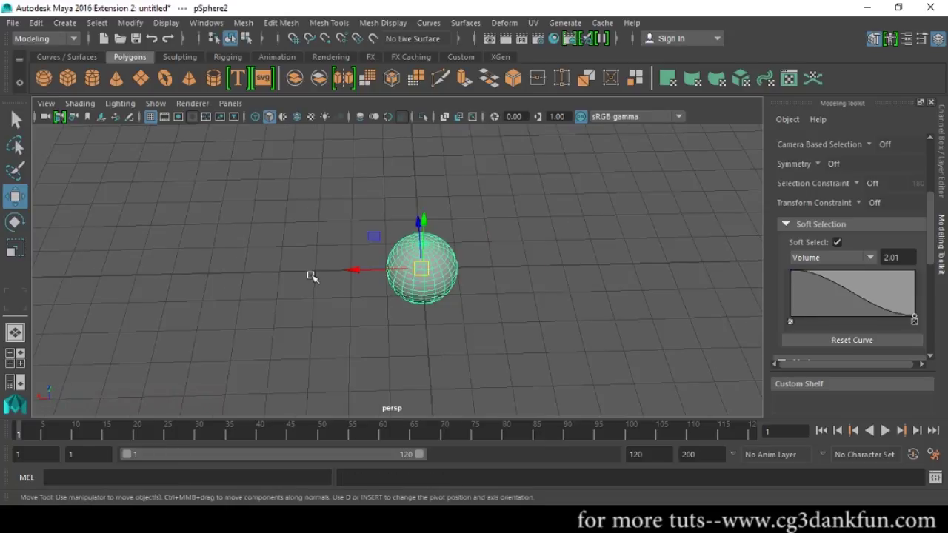
middle_click_drag(499, 271, 417, 260, "alt")
left_click(95, 80)
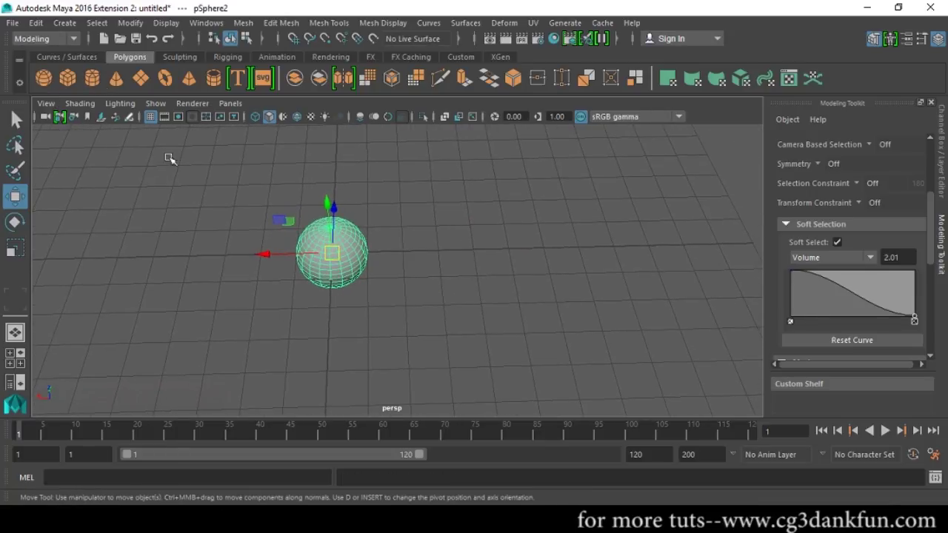
left_click_drag(264, 256, 328, 254)
scroll(414, 318, "up", 4)
- Select both the sphere and the cylinder and combine them into one mesh
left_click_drag(495, 207, 106, 407)
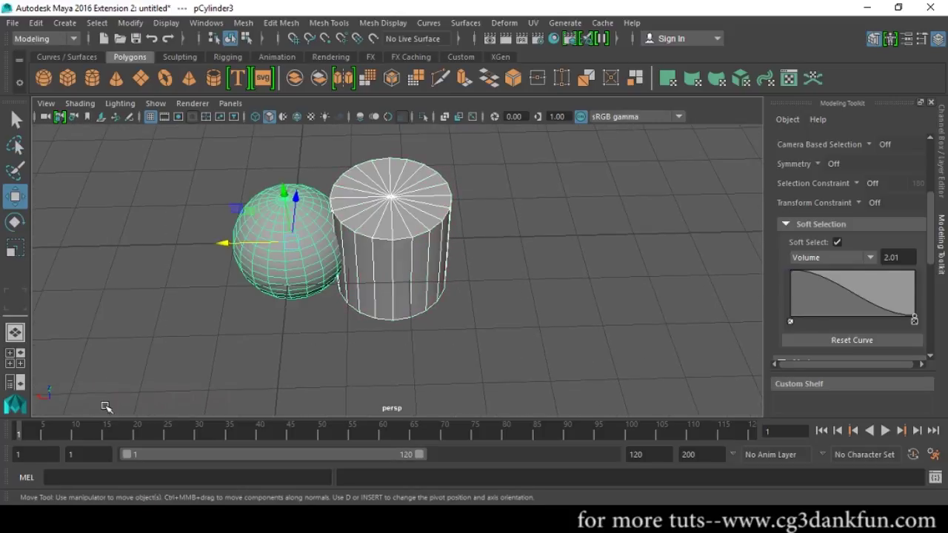
scroll(783, 294, "down", 3)
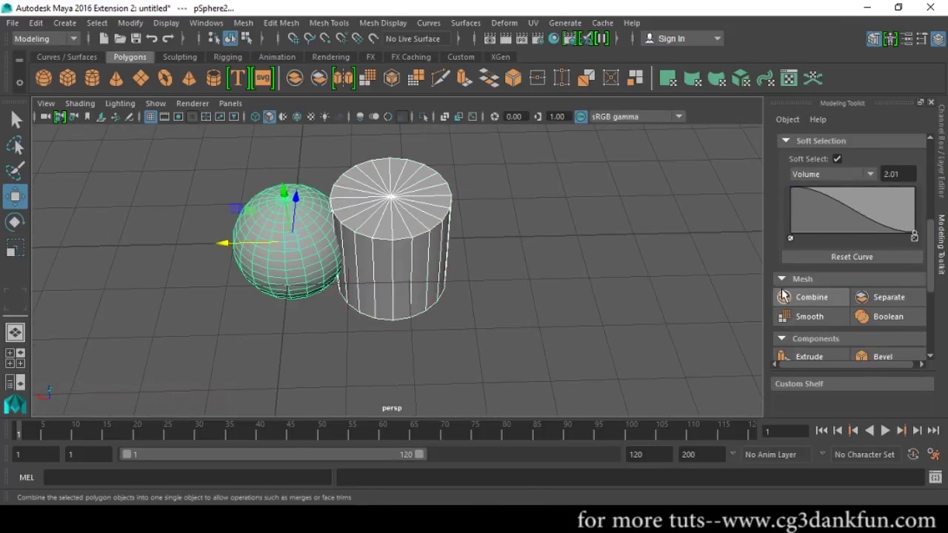
left_click(820, 301)
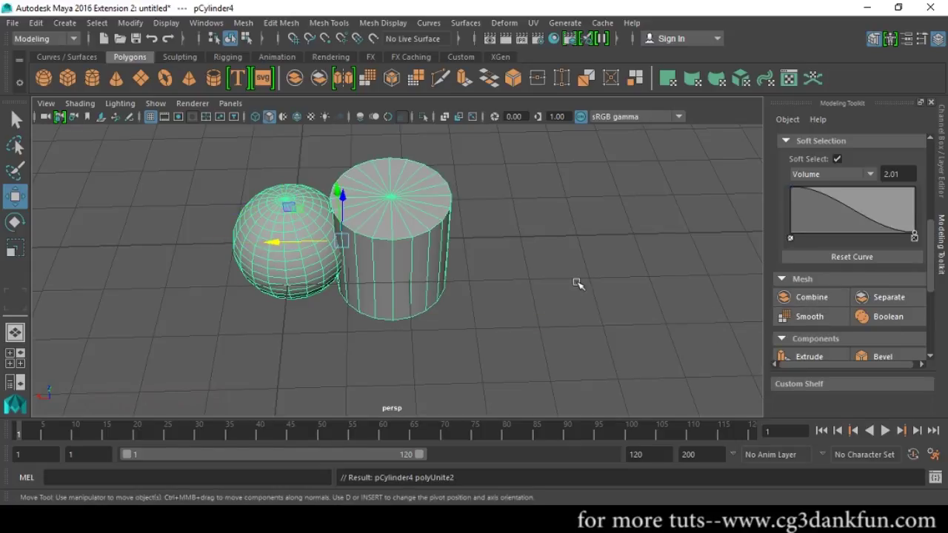
left_click_drag(522, 277, 538, 239, "alt")
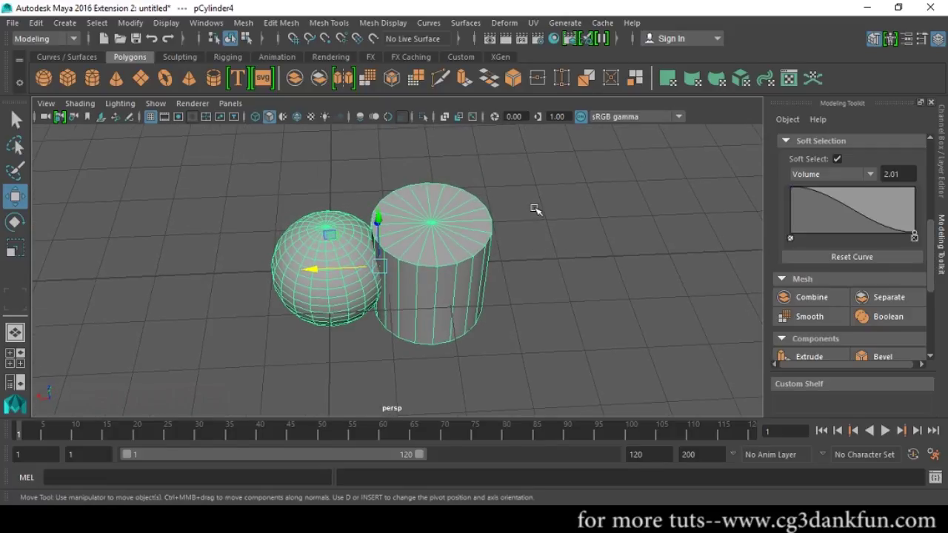
- Undo the last history deletion, then clear the combined mesh's selection and restore it
key("ctrl+z")
right_click(532, 179, "shift")
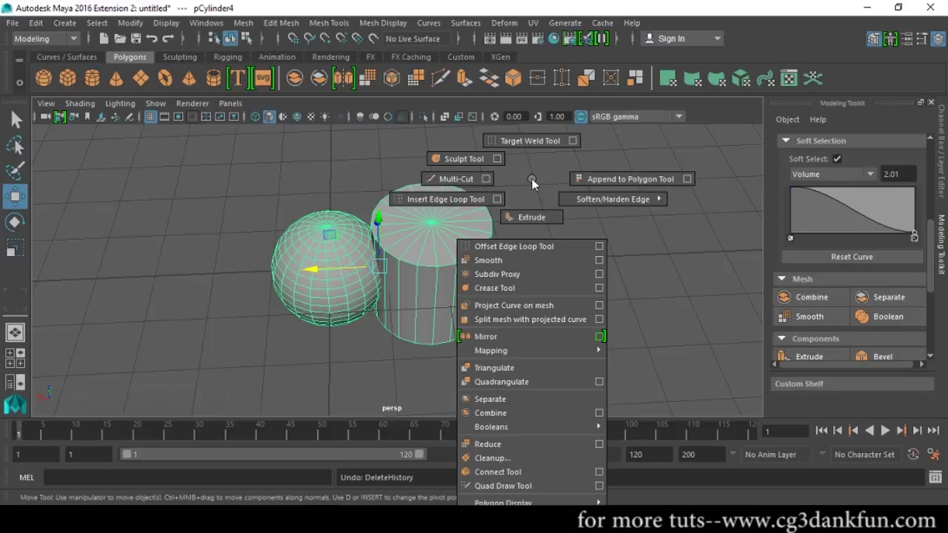
left_click(532, 179)
left_click(603, 244)
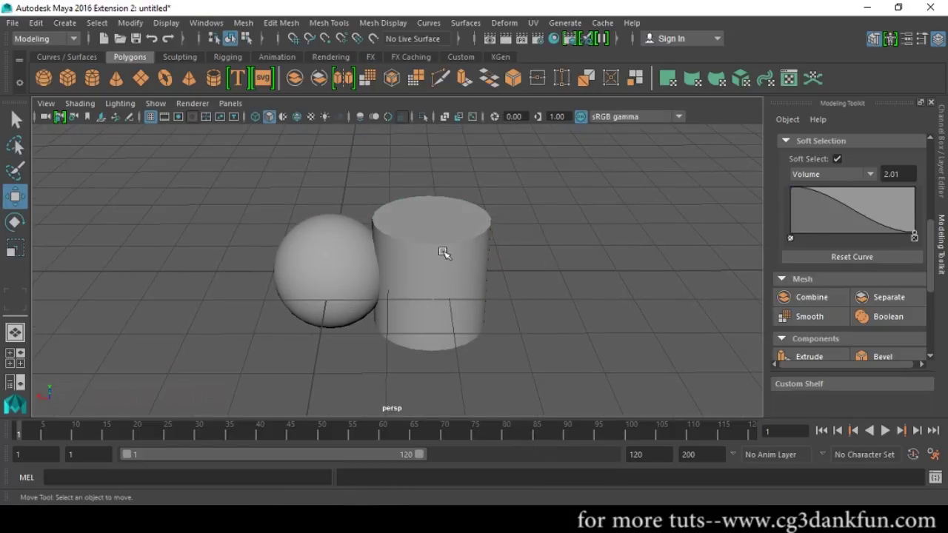
key("ctrl+z")
left_click_drag(466, 277, 499, 311, "alt")
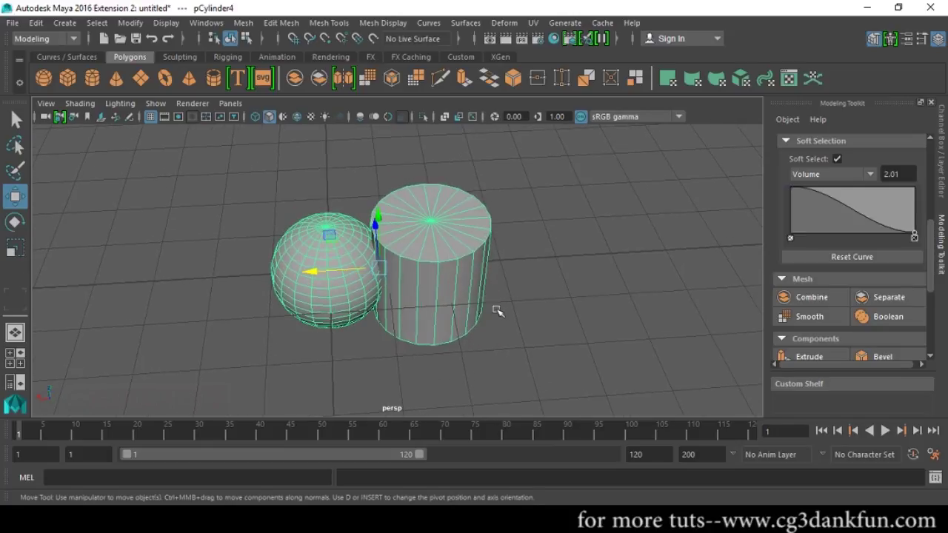
- Select the cylinder's top-centre vertex, move it sideways along the X axis with Volume soft selection, and undo the move
scroll(824, 254, "up", 2)
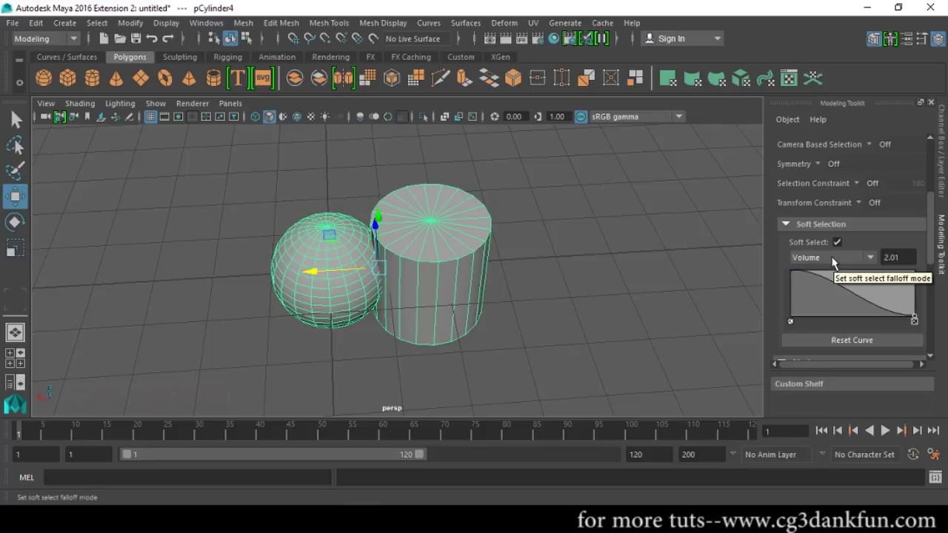
right_click_drag(450, 235, 454, 298)
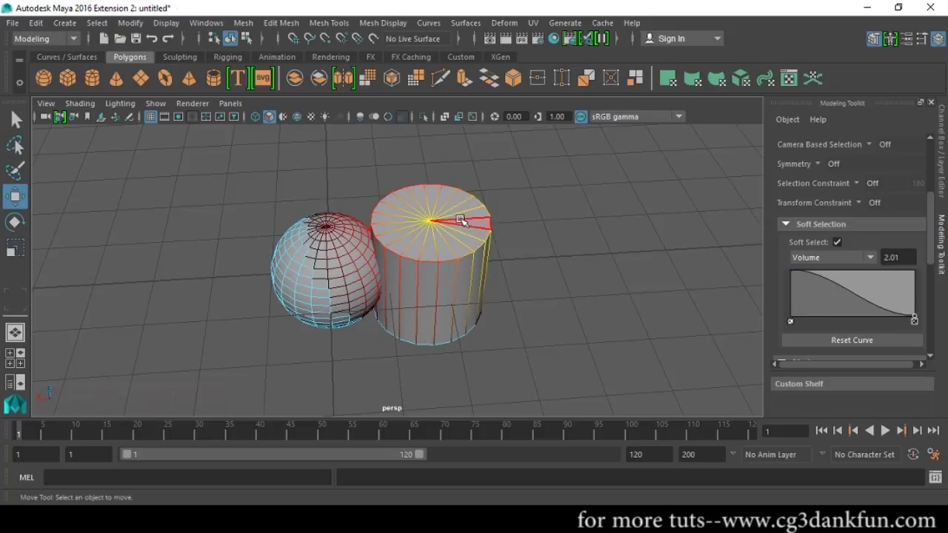
left_click(435, 221)
left_click_drag(508, 247, 500, 275, "alt")
left_click_drag(365, 234, 449, 242)
key("ctrl+z")
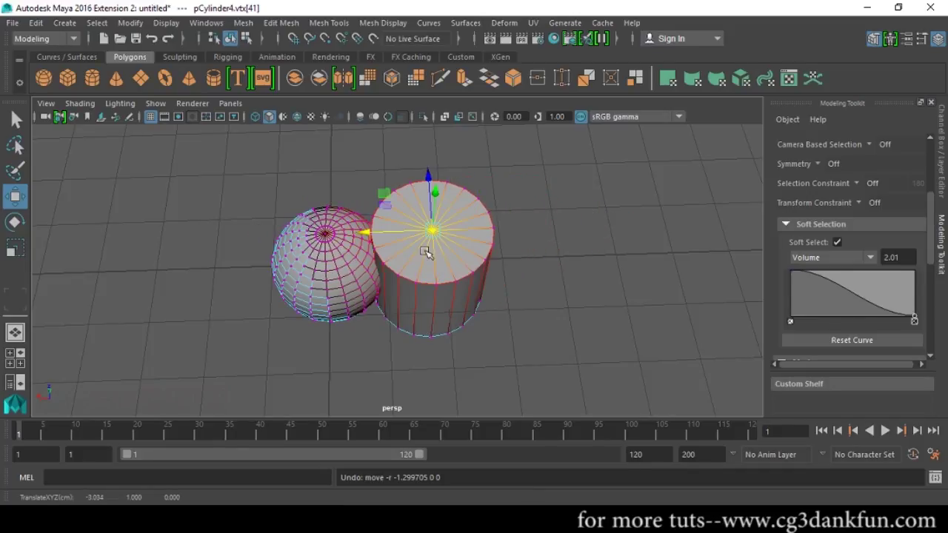
left_click_drag(371, 250, 373, 237, "alt")
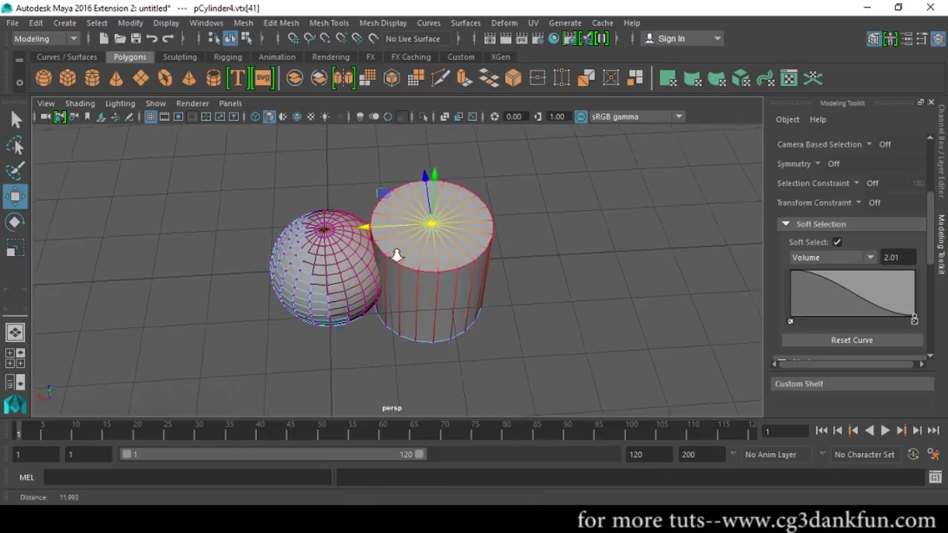
- Move the cylinder's top-centre vertex about -2.09 cm along the X axis with Volume soft selection, and undo that move
right_click_drag(398, 254, 452, 268, "alt")
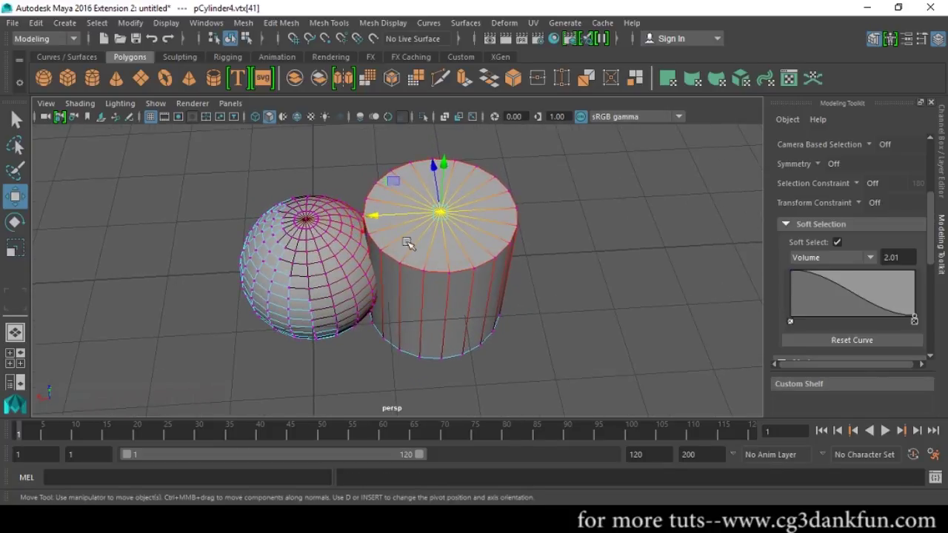
left_click_drag(381, 220, 540, 217)
key("ctrl+z")
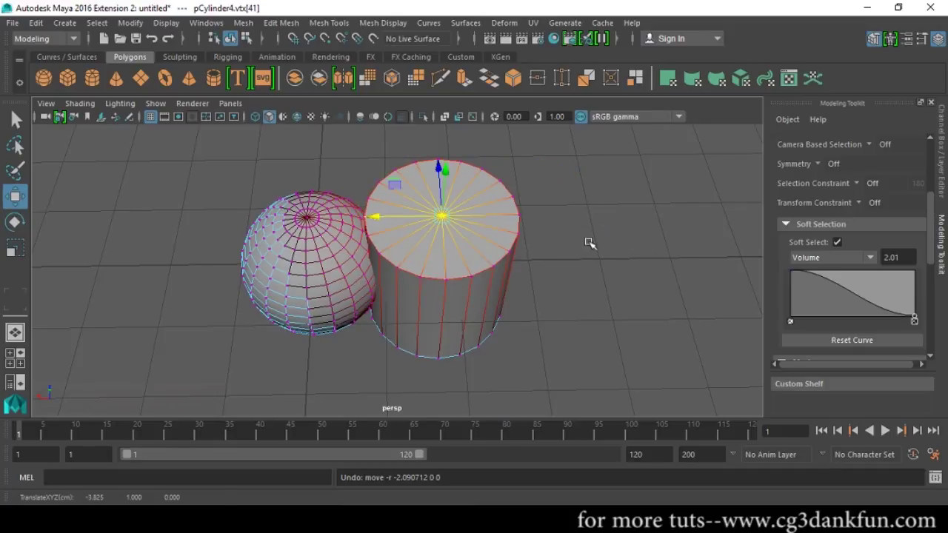
- Set the soft selection falloff to Surface, reselect the cylinder's top-centre vertex, move it along the X axis, and undo the move
left_click(814, 254)
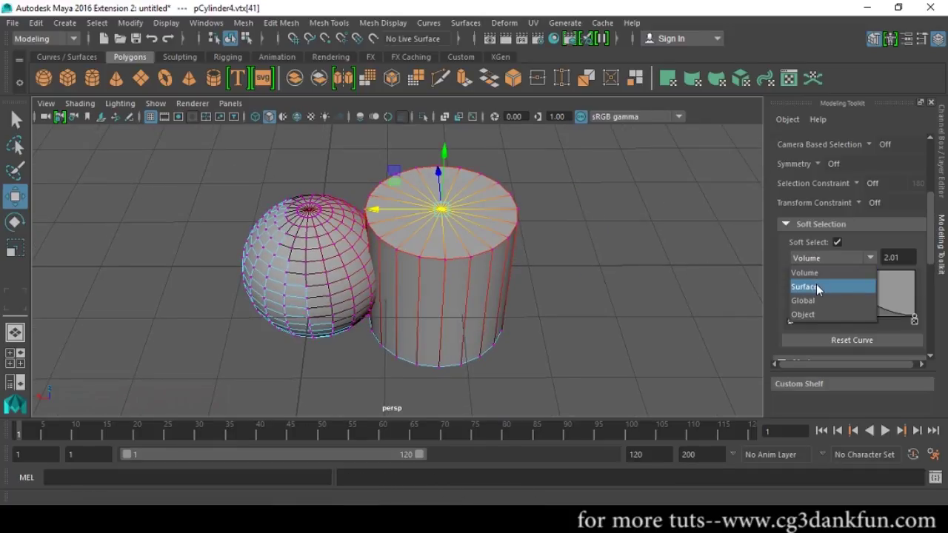
left_click(816, 283)
left_click_drag(656, 284, 681, 285, "alt")
left_click(682, 286)
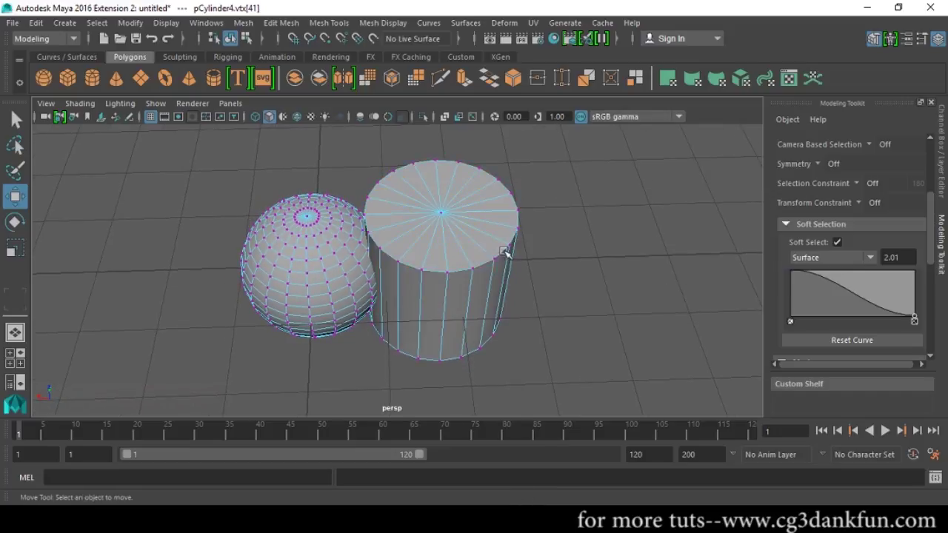
left_click(442, 213)
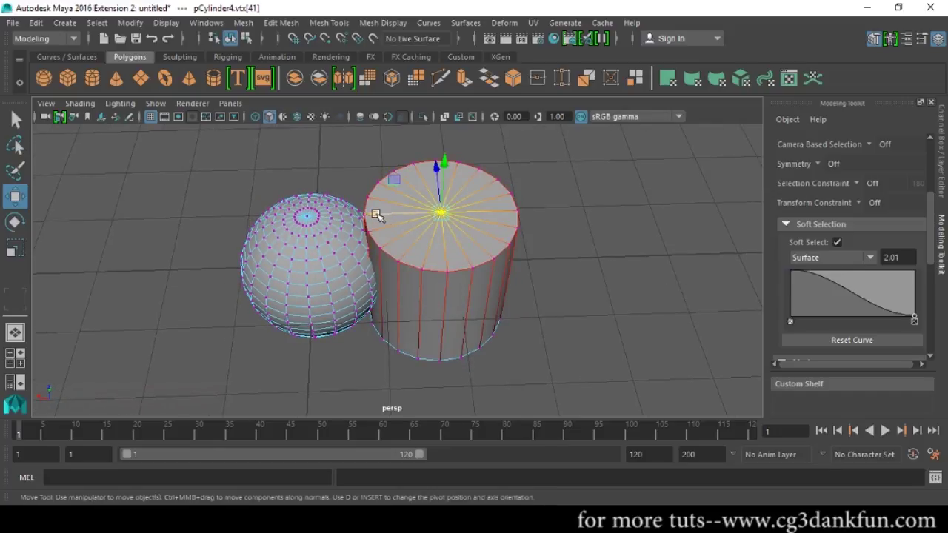
middle_click_drag(378, 214, 363, 229)
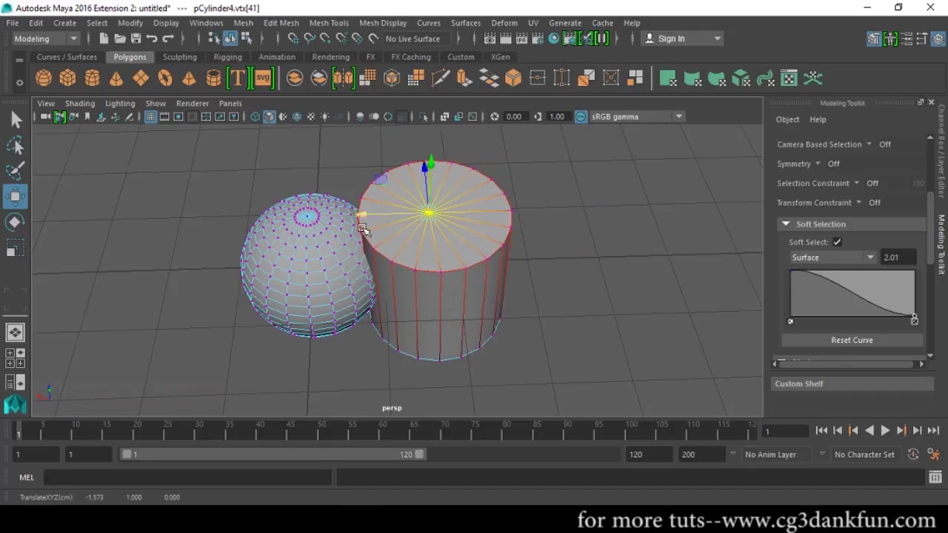
key("ctrl+z")
- Set the falloff to Object, select a face on the cylinder's top in face mode, move it along the X axis, and undo the move
left_click(799, 258)
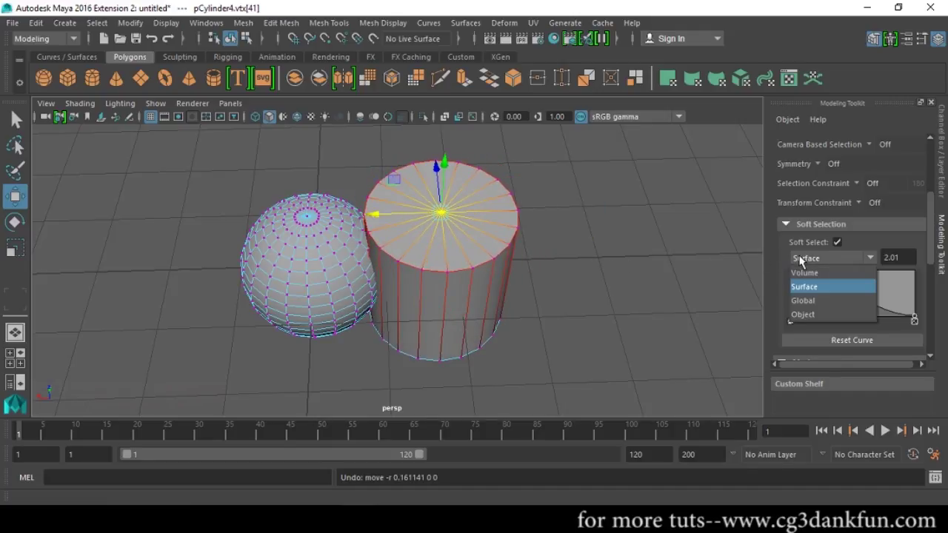
left_click(805, 314)
left_click(646, 314)
right_click_drag(464, 212, 465, 265)
double_click(454, 219)
left_click(498, 222)
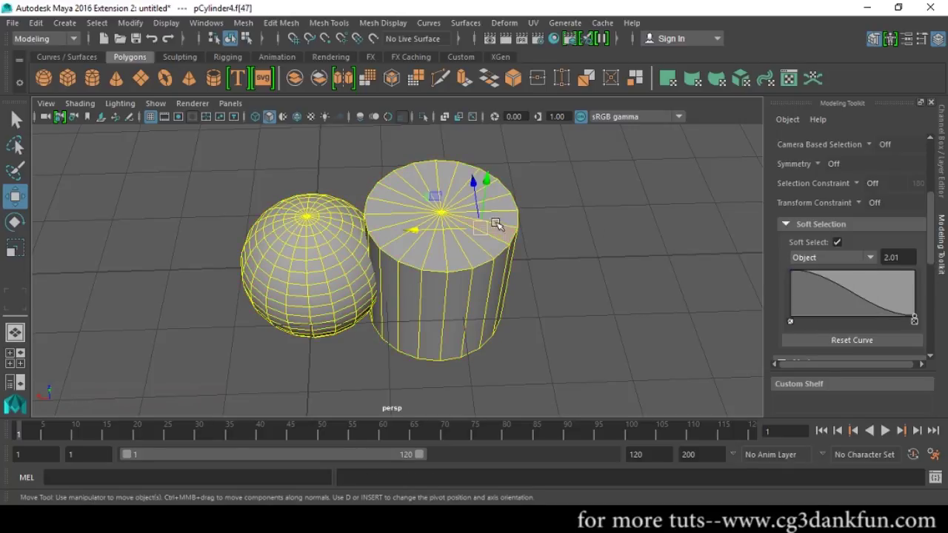
left_click_drag(498, 222, 481, 220, "alt")
left_click_drag(409, 212, 495, 214)
key("ctrl+z")
- Set the falloff to Global, move a face of the cylinder's top near the sphere along the X axis, and undo the move and selection
left_click_drag(608, 227, 666, 293, "alt")
left_click(811, 258)
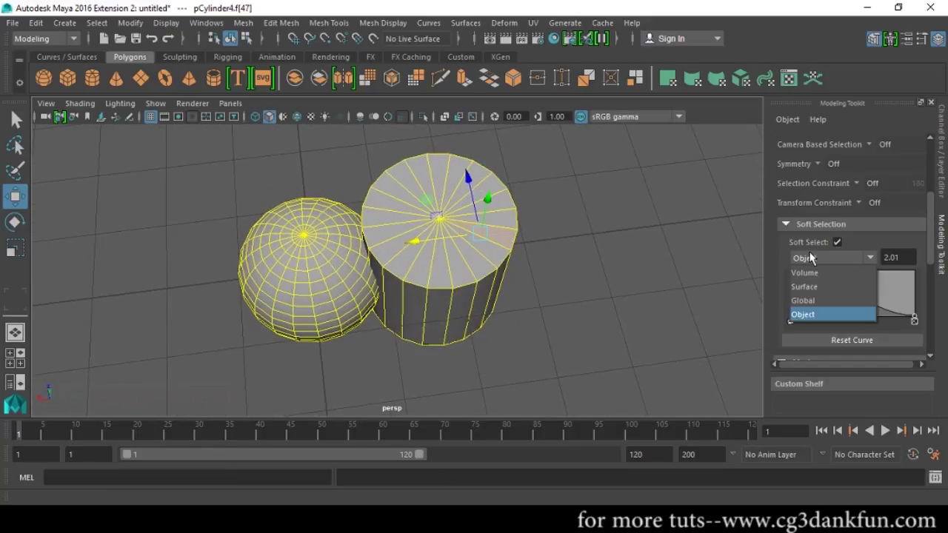
left_click(803, 299)
left_click(485, 253)
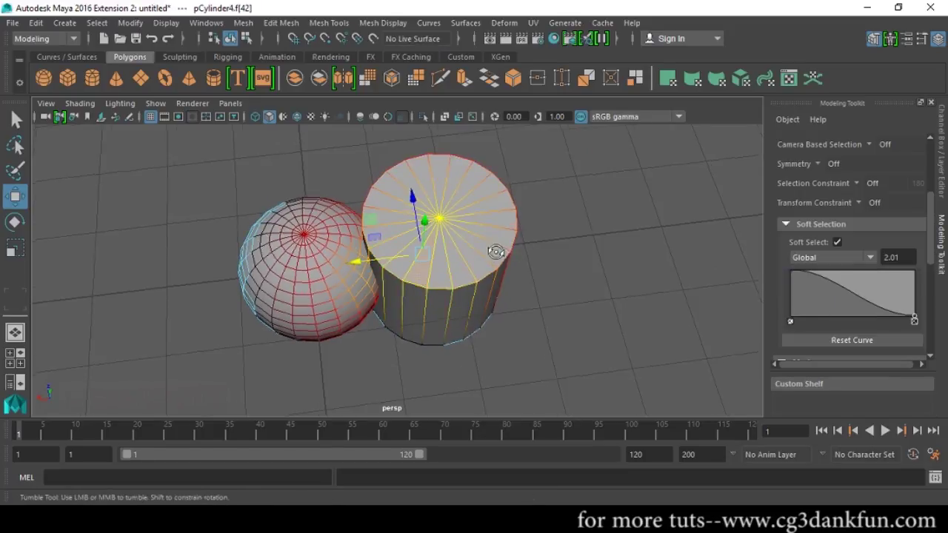
left_click_drag(494, 250, 444, 233, "alt")
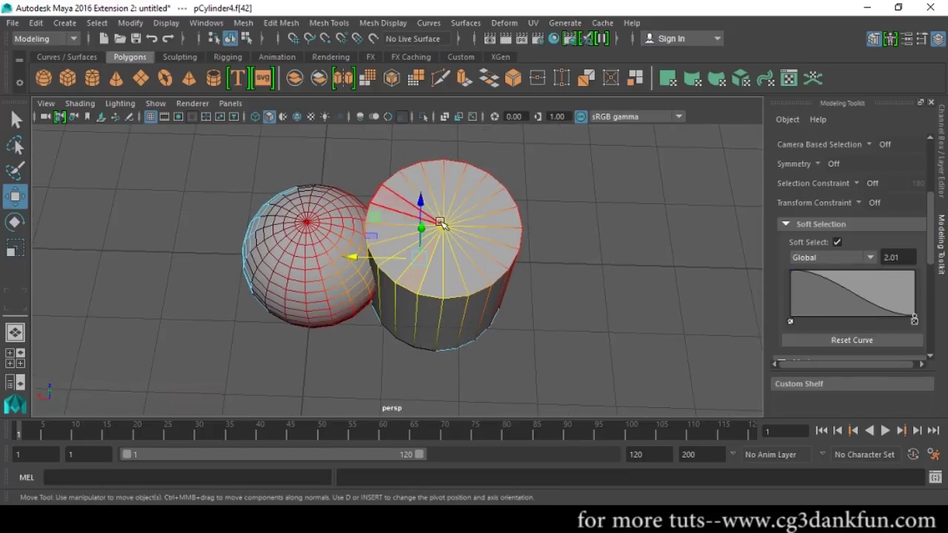
left_click(546, 229)
left_click(391, 232)
left_click_drag(462, 254, 475, 254, "alt")
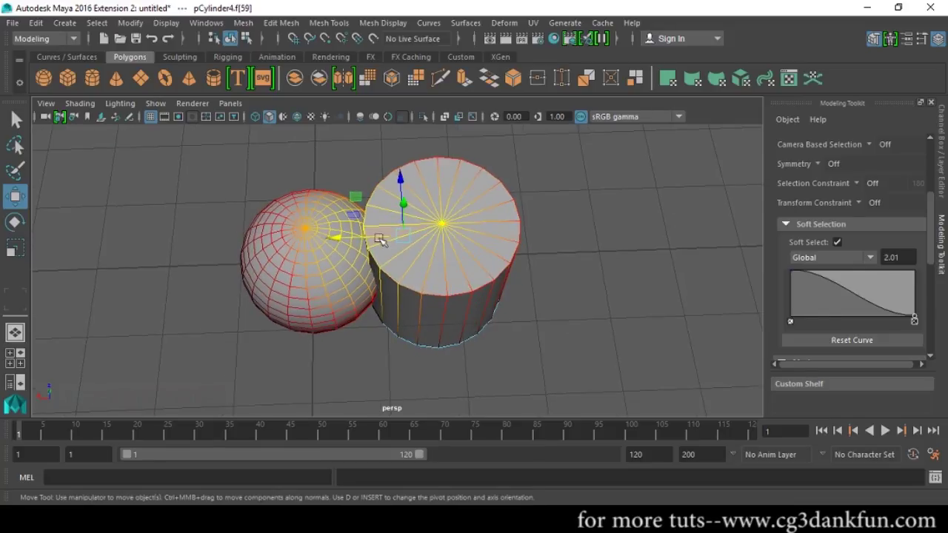
left_click_drag(337, 241, 278, 242)
key("ctrl+z")
key("ctrl+z")
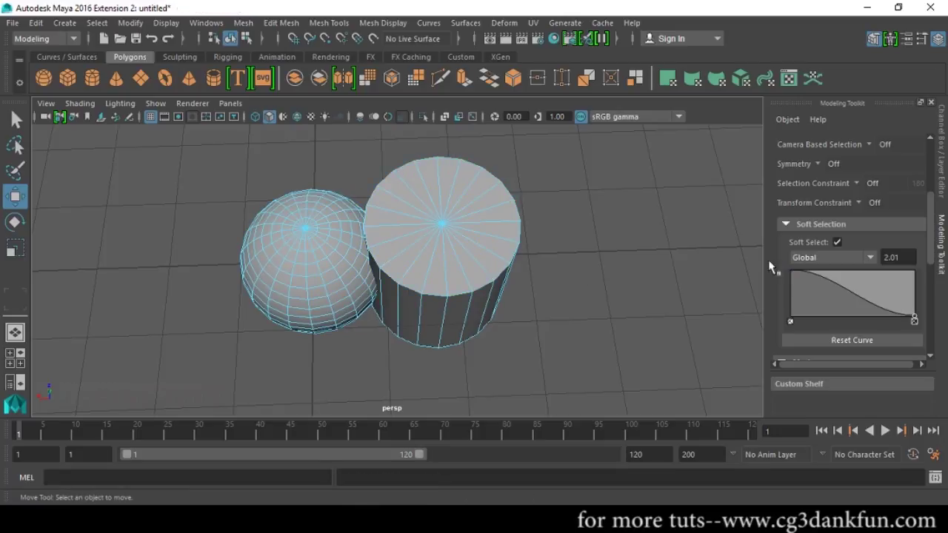
- Set the falloff back to Volume, move a face of the cylinder's top along the X axis, and undo the move
left_click(811, 259)
left_click(443, 223)
left_click_drag(340, 200, 371, 198)
key("ctrl+z")
left_click(829, 257)
left_click(815, 273)
left_click(646, 290)
left_click(415, 226)
left_click_drag(354, 198, 377, 201)
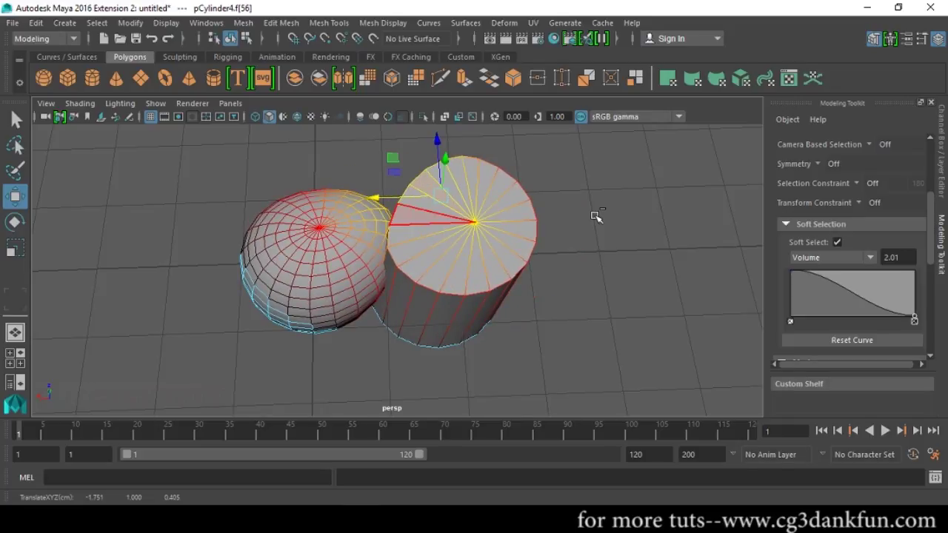
key("ctrl+z")
- Return to object mode, set the soft selection falloff to Global, and reselect the combined mesh
right_click_drag(434, 260, 500, 197)
left_click_drag(428, 247, 426, 211, "alt")
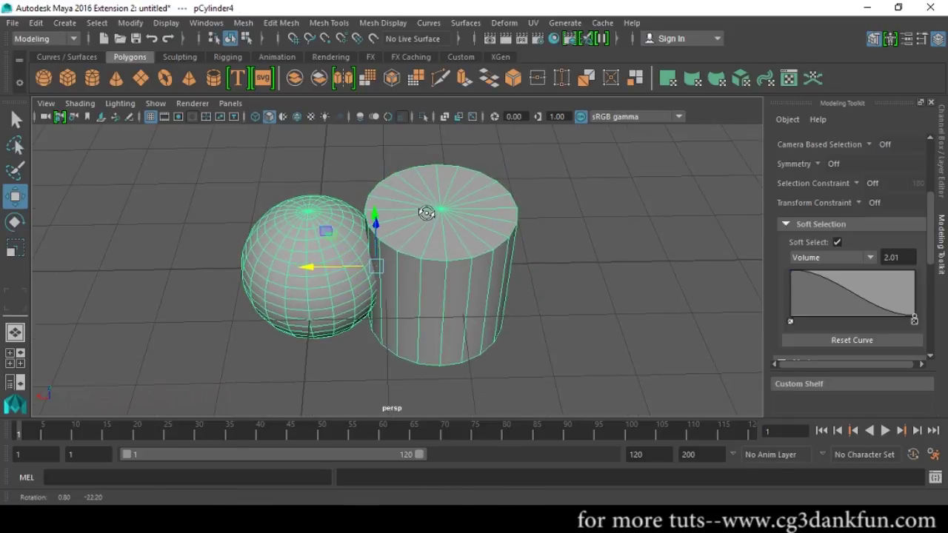
left_click(814, 259)
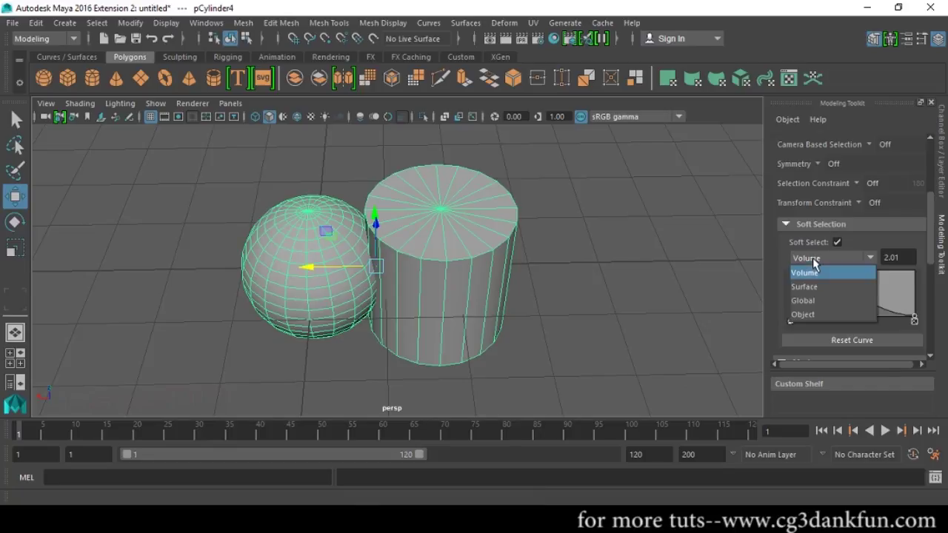
left_click(820, 301)
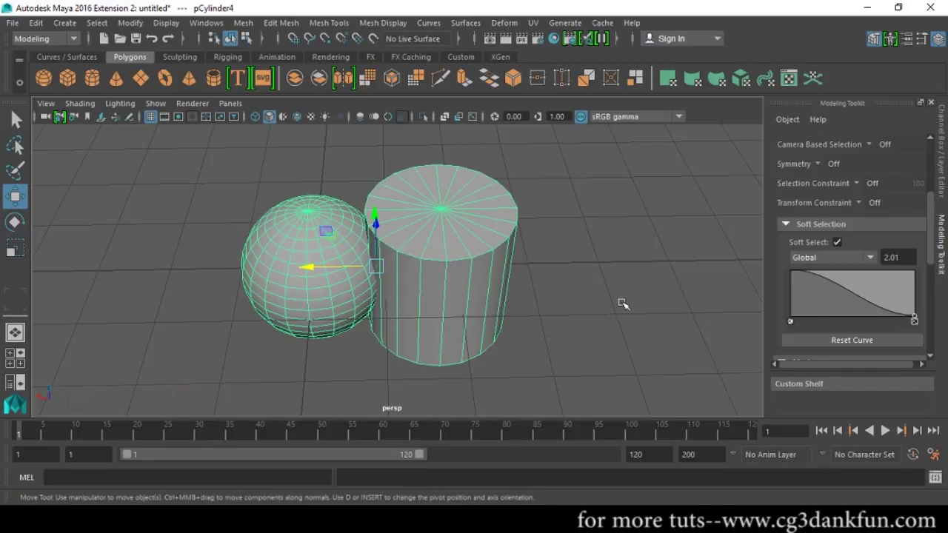
left_click(607, 277)
left_click(502, 245)
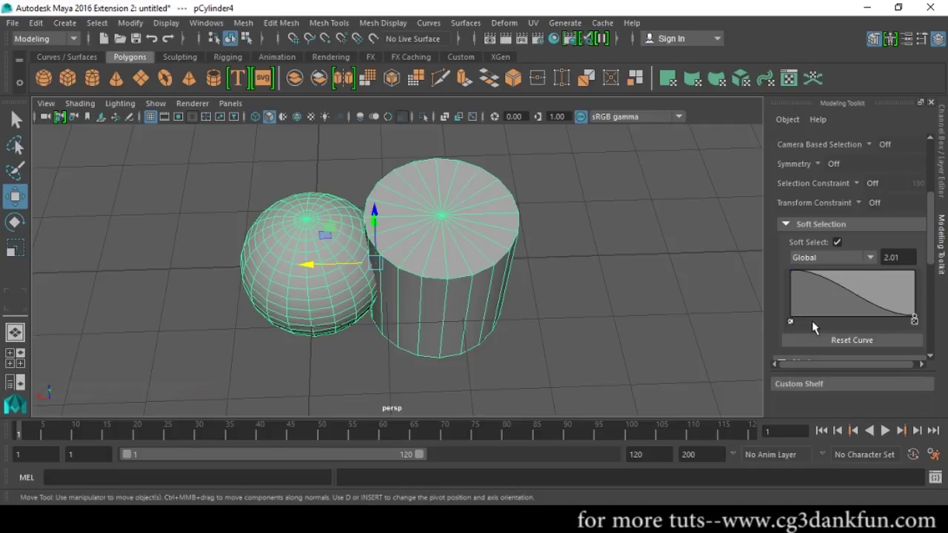
- Separate the combined mesh into sphere and cylinder, select each one individually, and clear the selection
scroll(815, 326, "down", 2)
left_click(812, 297)
left_click(563, 340)
left_click(400, 300)
left_click(347, 300)
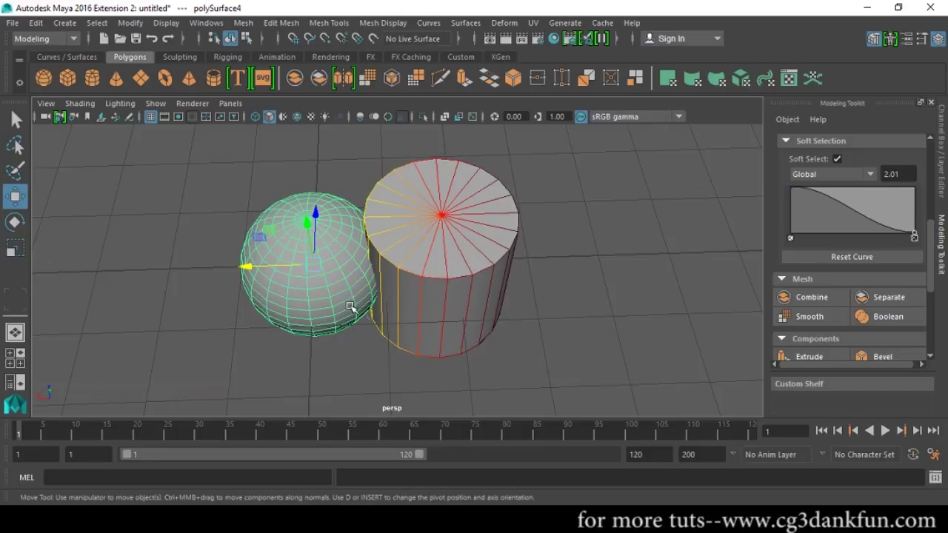
left_click(571, 313)
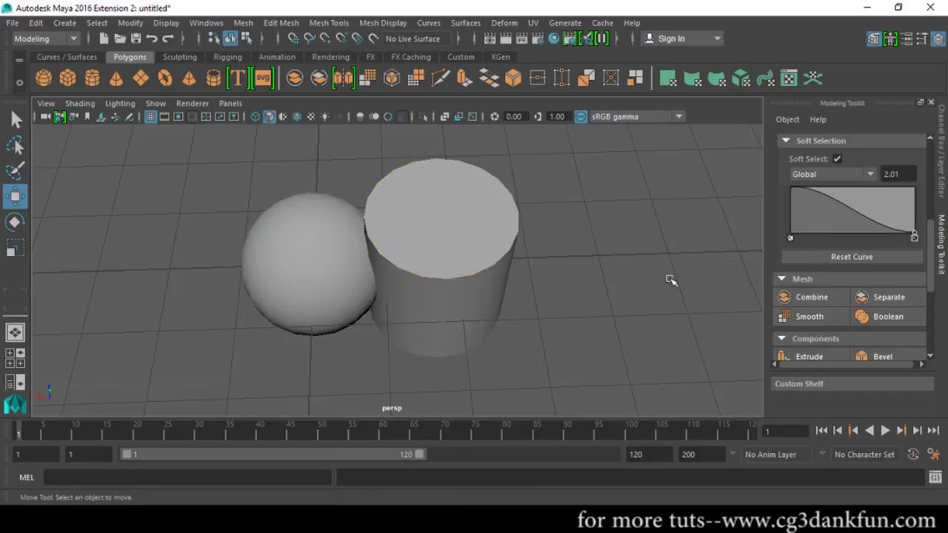
- Select the cylinder, move it about -2.76 cm along the X axis with Global soft selection, and undo the move
left_click(487, 249)
mouse_move(545, 266)
left_mouse_down("alt")
mouse_move(541, 250)
mouse_move(558, 259)
left_mouse_up("alt")
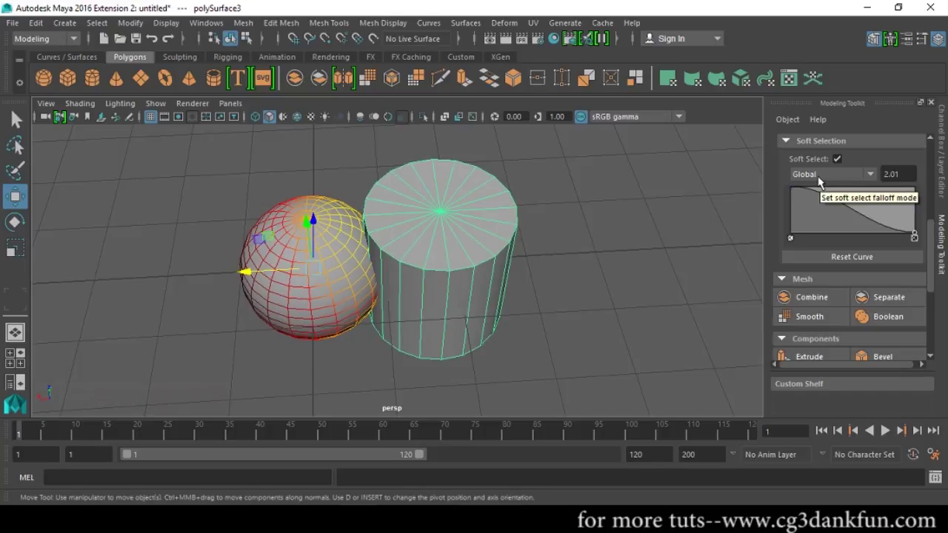
left_click(545, 256)
left_click(460, 222)
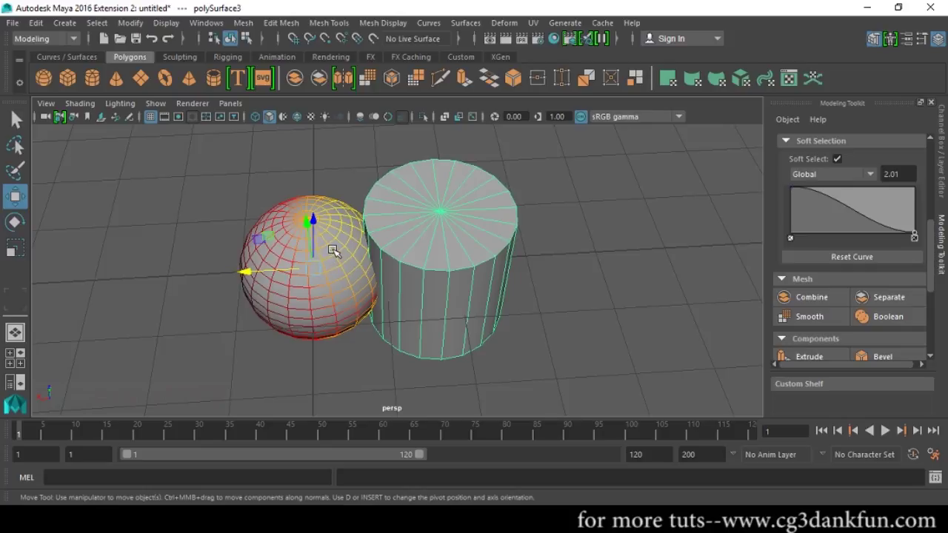
left_click_drag(248, 272, 444, 263)
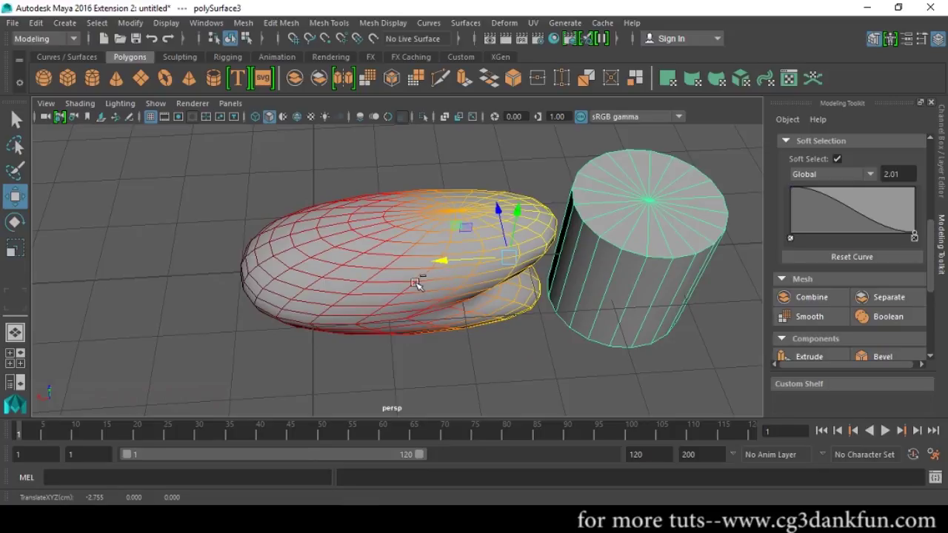
key("ctrl+z")
- Select the whole sphere, move it about 1.54 cm along the X axis with Global soft selection, and undo the move
left_click(368, 323)
left_click(302, 303)
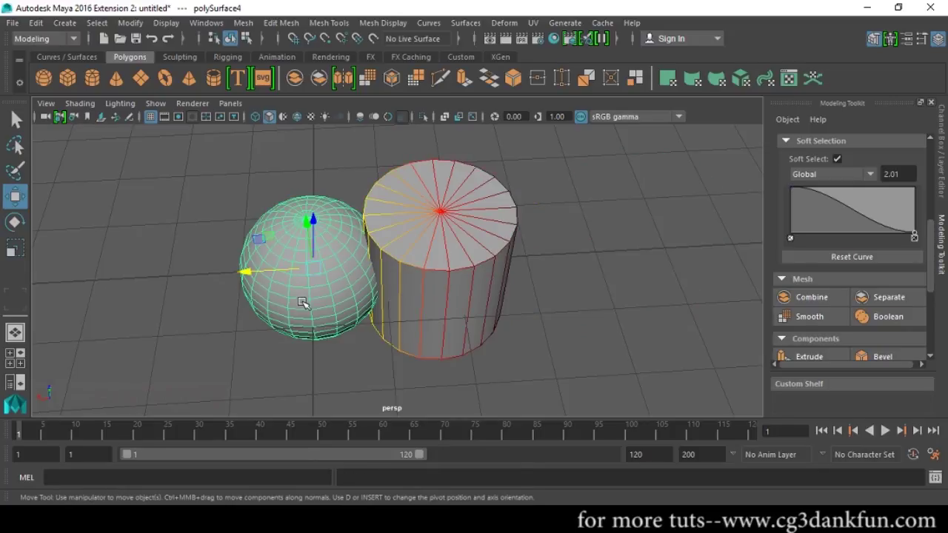
left_click_drag(245, 274, 133, 278)
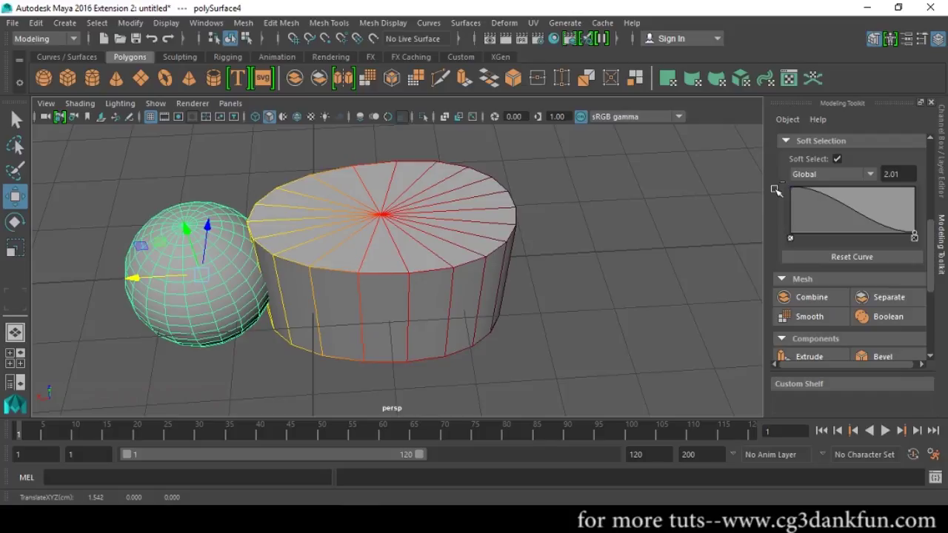
key("ctrl+z")
- Set the falloff to Volume, select the sphere and the cylinder in turn to compare their influence, and clear the selection
left_click(822, 176)
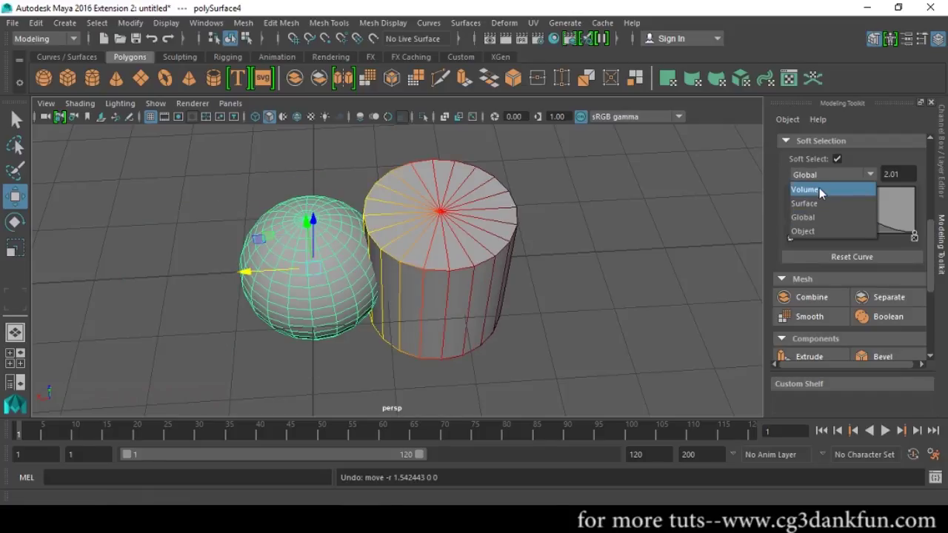
left_click(821, 190)
left_click(663, 291)
left_click(337, 270)
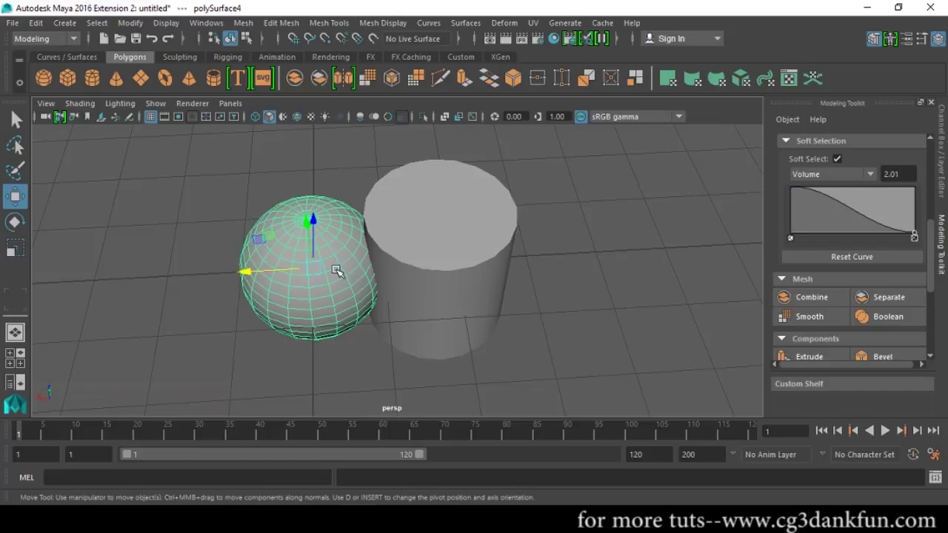
left_click(434, 248)
left_click(313, 290, "shift")
left_click(534, 323)
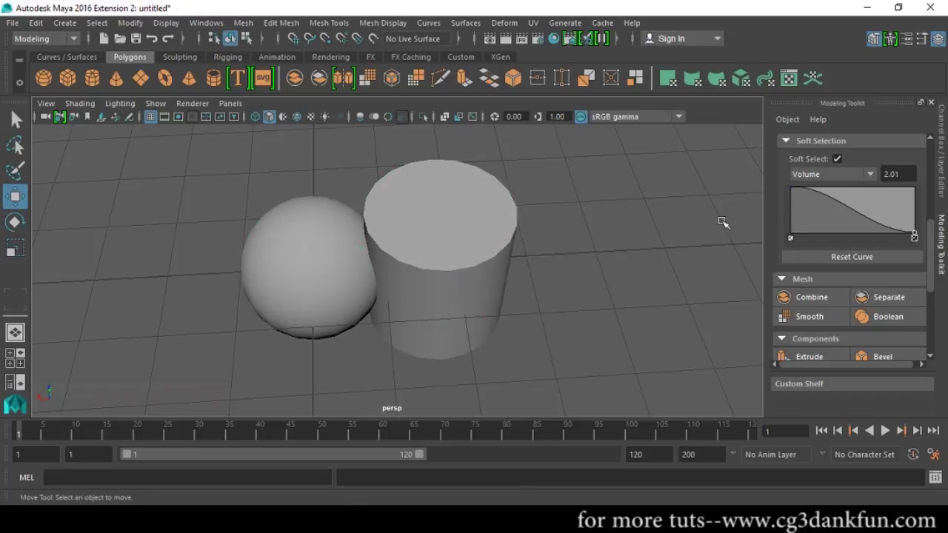
- Set the falloff to Global again, move the sphere about 1.84 cm along the X axis, and undo the move
left_click(822, 175)
left_click(832, 219)
left_click(357, 282)
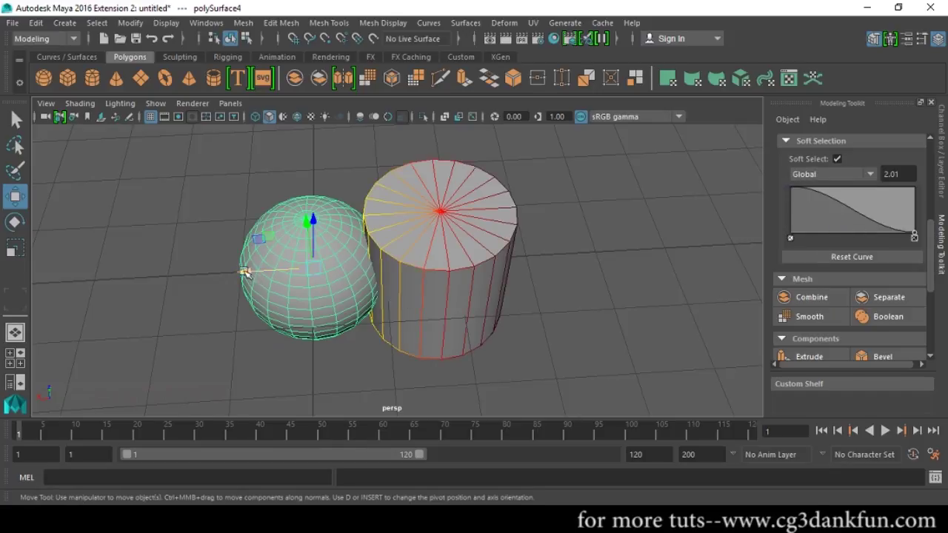
left_click_drag(243, 269, 111, 268)
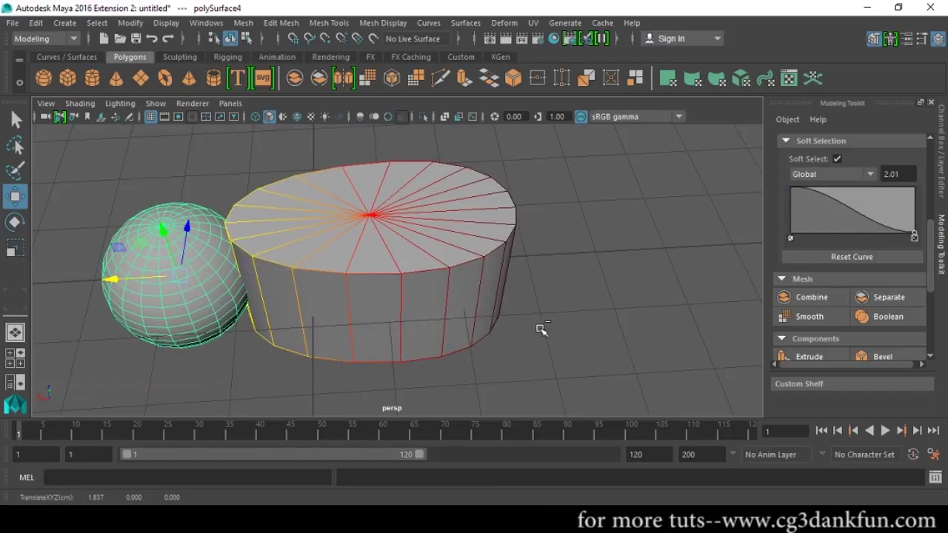
key("ctrl+z")
key("ctrl+z")
- Select a vertex on the sphere's upper front, move it about -1.18 cm along the X axis, and undo the move
left_click(308, 254)
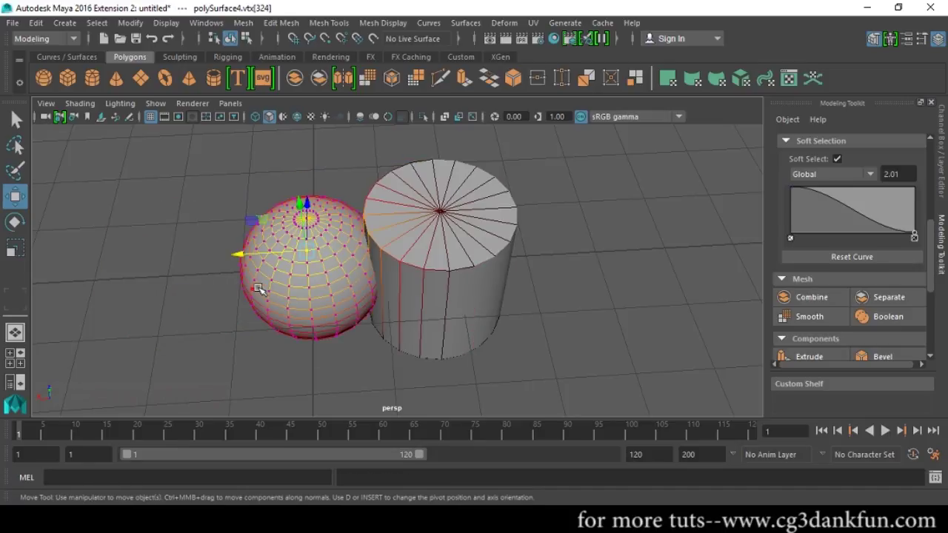
left_click_drag(241, 255, 322, 257)
key("ctrl+z")
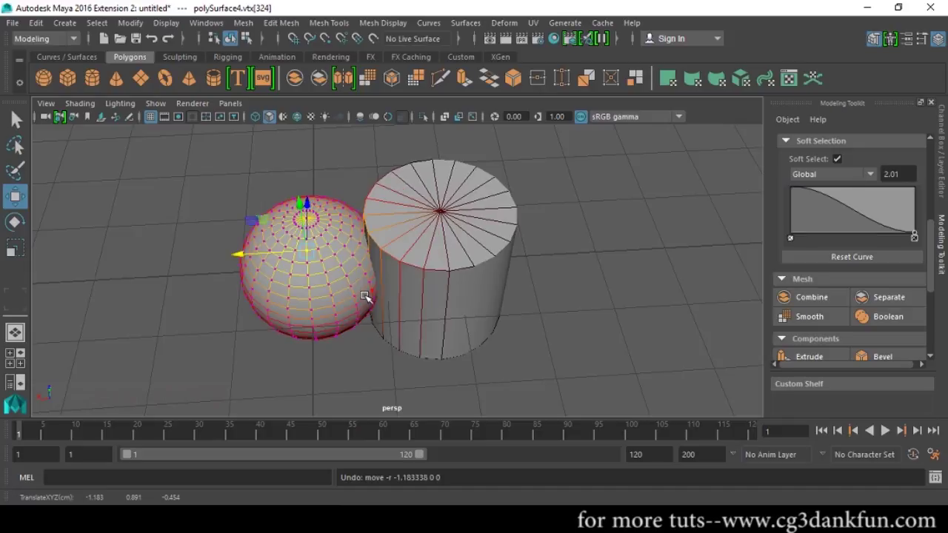
- Select the sphere's top pole vertex, move it along the X axis with Global soft selection, and undo the move
left_click(816, 175)
left_click(707, 250)
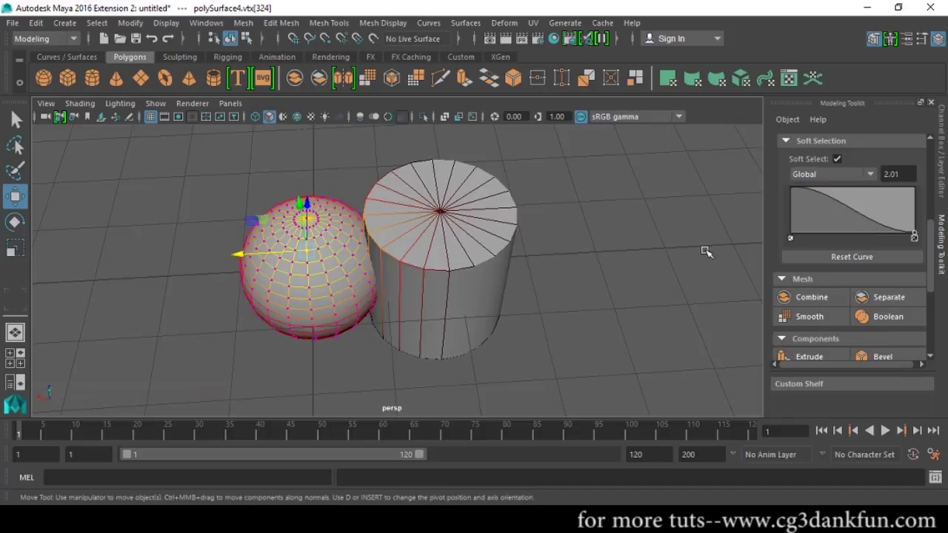
left_click(306, 219)
left_click_drag(239, 220, 196, 222)
key("ctrl+z")
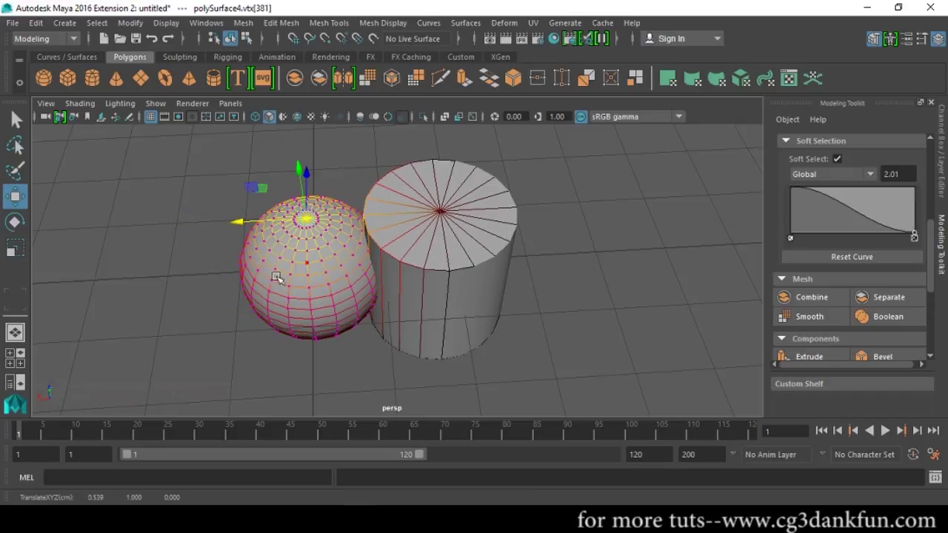
- Select an edge on the sphere's front in edge mode, and return to object mode with the whole sphere selected
right_click_drag(341, 255, 340, 222)
left_click(307, 270)
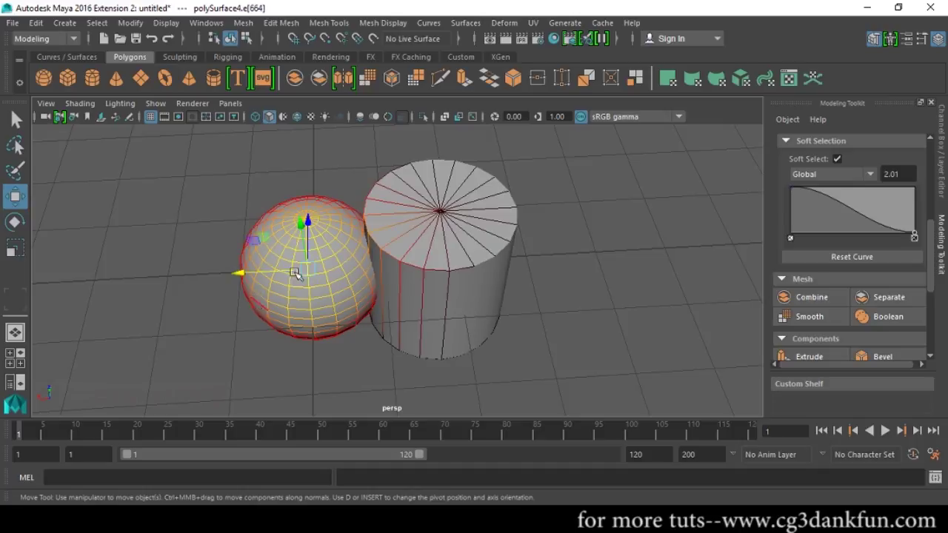
left_click(519, 255)
left_click(322, 260)
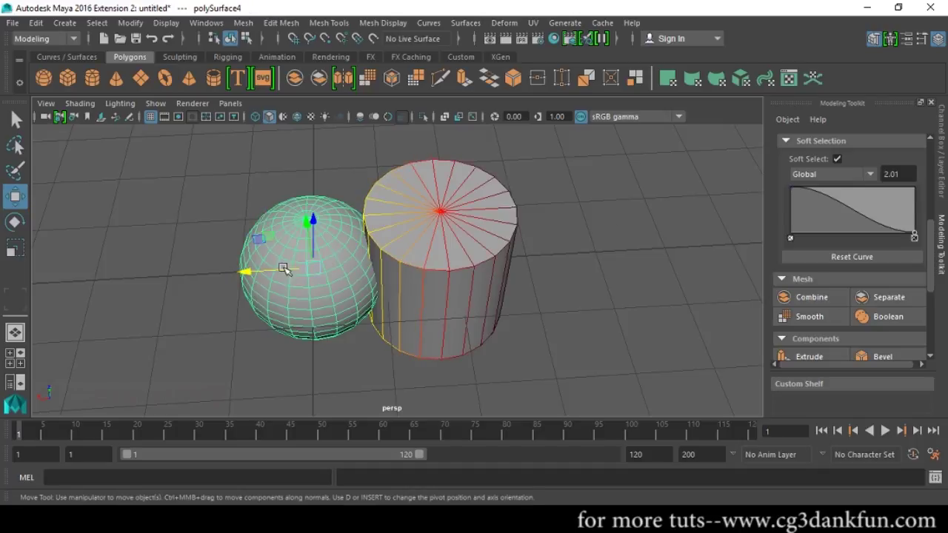
- Move the sphere about 0.79 cm along the X axis with Global soft selection, undo the move, and clear the selection
left_click_drag(247, 273, 188, 275)
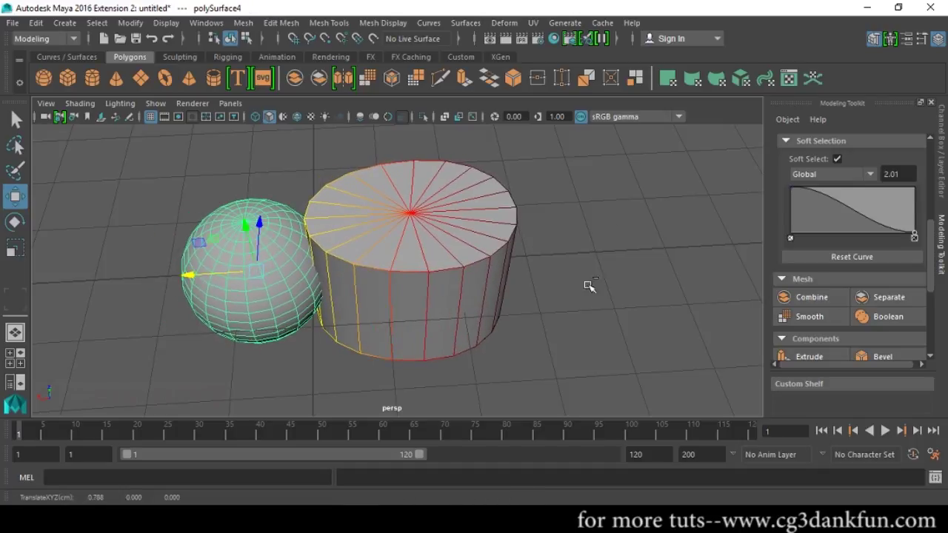
key("ctrl+z")
key("ctrl+z")
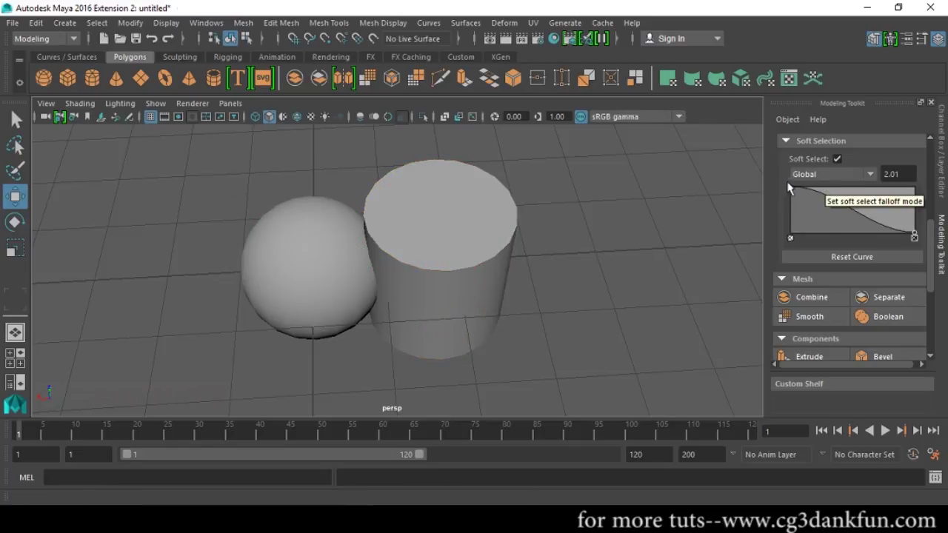
- Look through the soft selection falloff modes and the Move Tool's Soft Selection settings, and close the tool settings
left_click(805, 177)
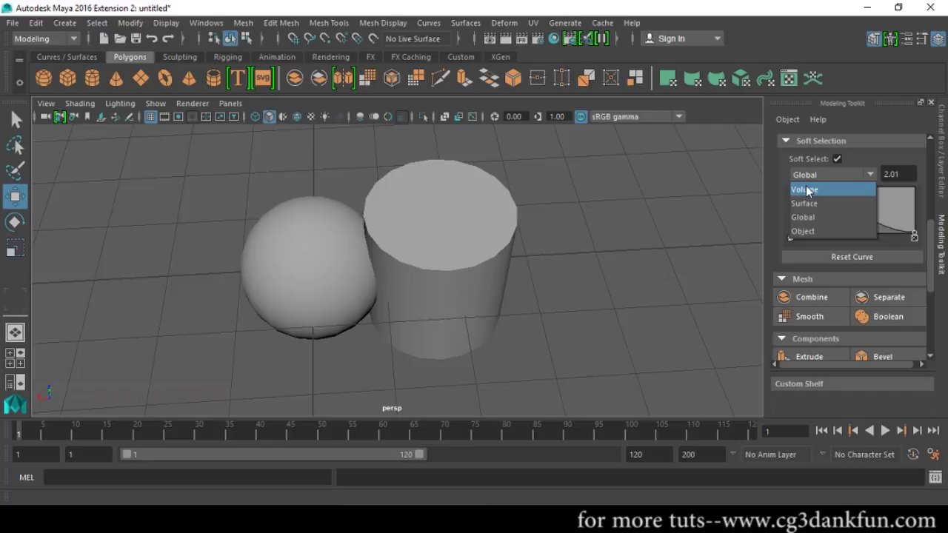
left_click(775, 177)
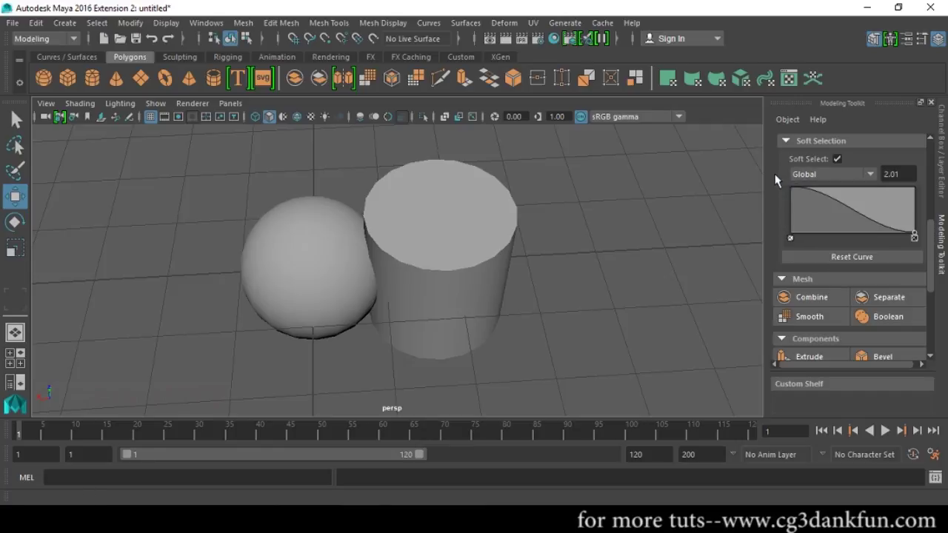
left_click(811, 175)
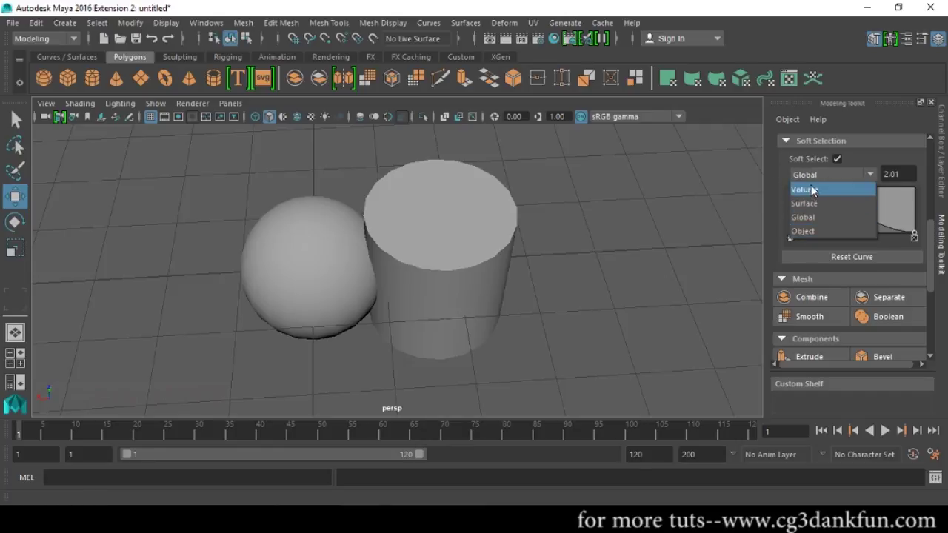
left_click(776, 211)
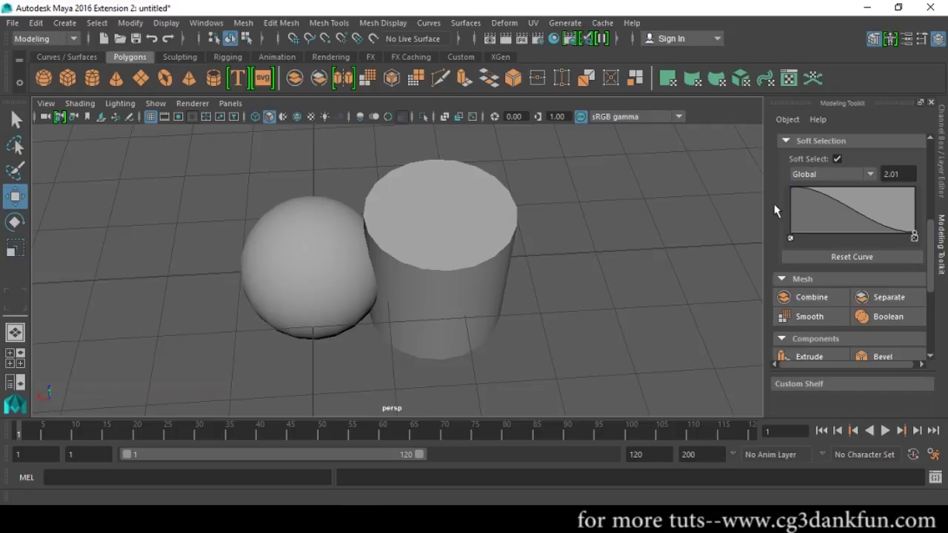
left_click(837, 159)
double_click(14, 195)
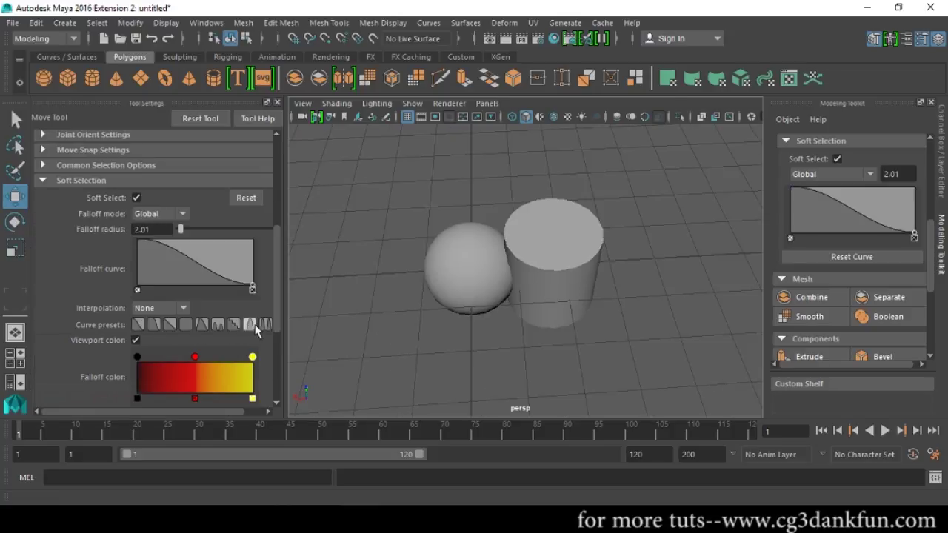
left_click_drag(286, 329, 269, 322)
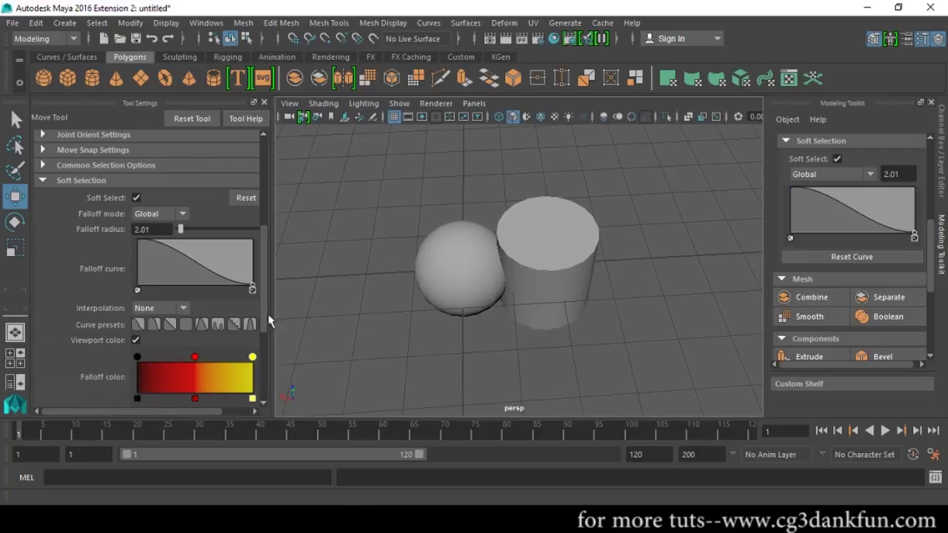
left_click(265, 102)
- Select the cylinder and turn off Soft Select
left_click_drag(559, 268, 530, 235, "alt")
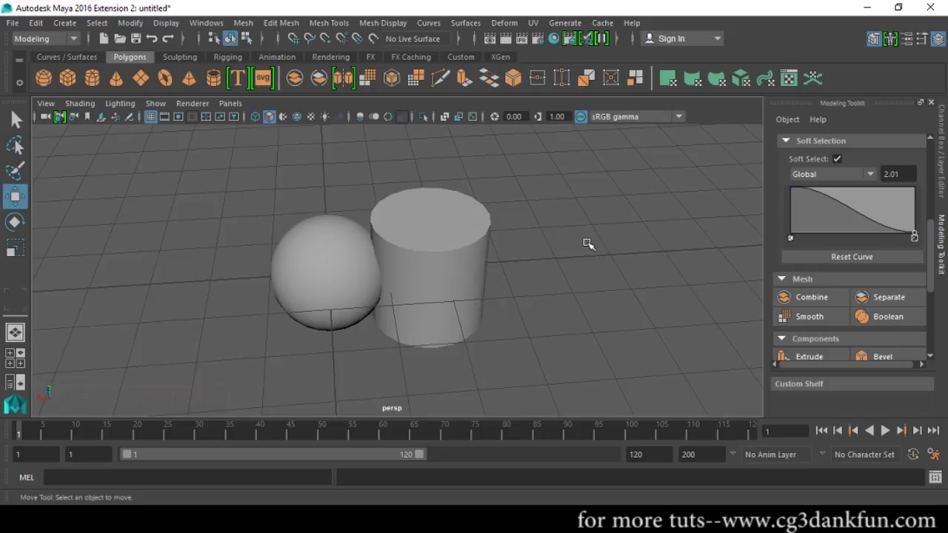
scroll(931, 255, "down", 3)
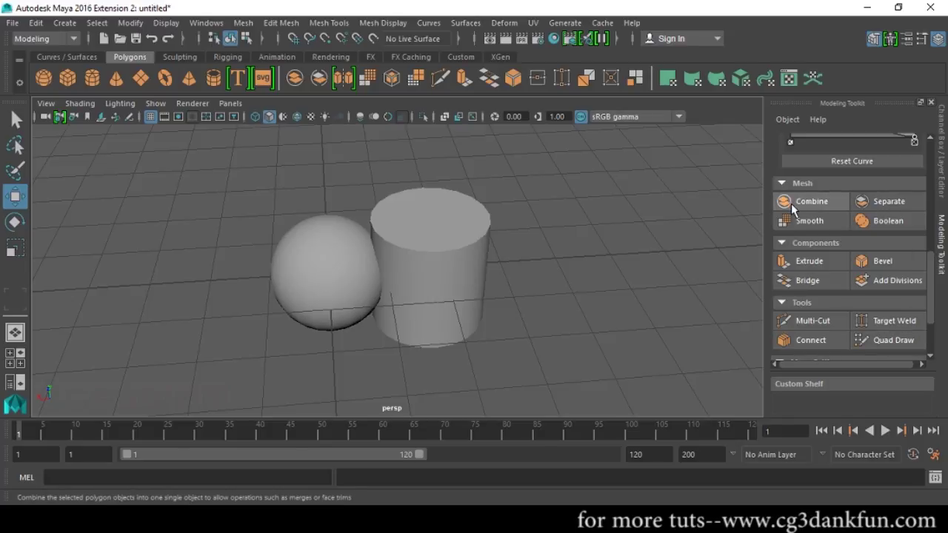
left_click(423, 265)
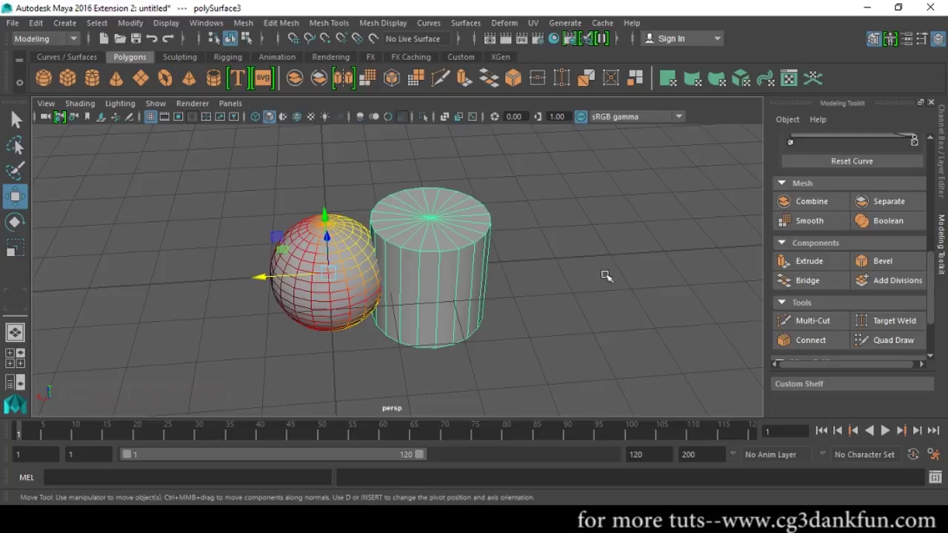
scroll(789, 217, "up", 2)
scroll(798, 219, "up", 3)
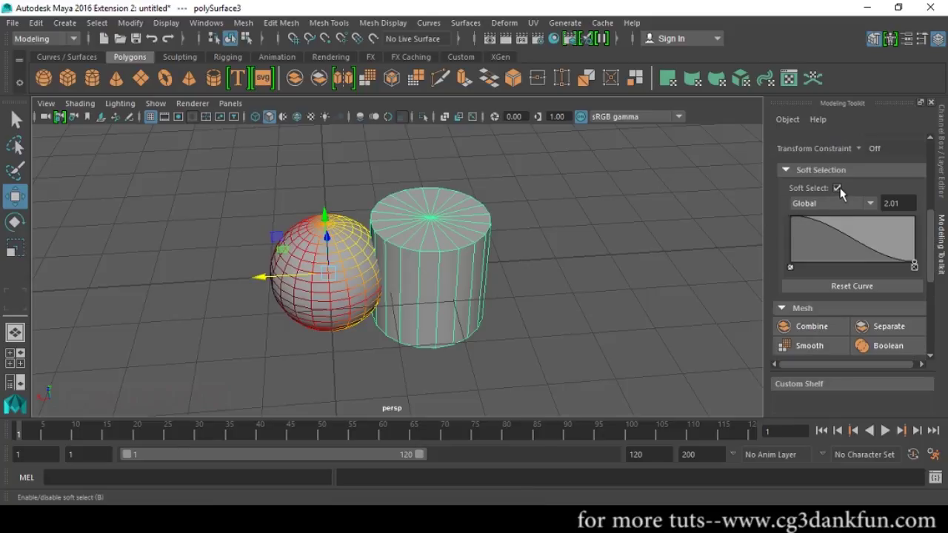
left_click(835, 188)
scroll(771, 280, "down", 3)
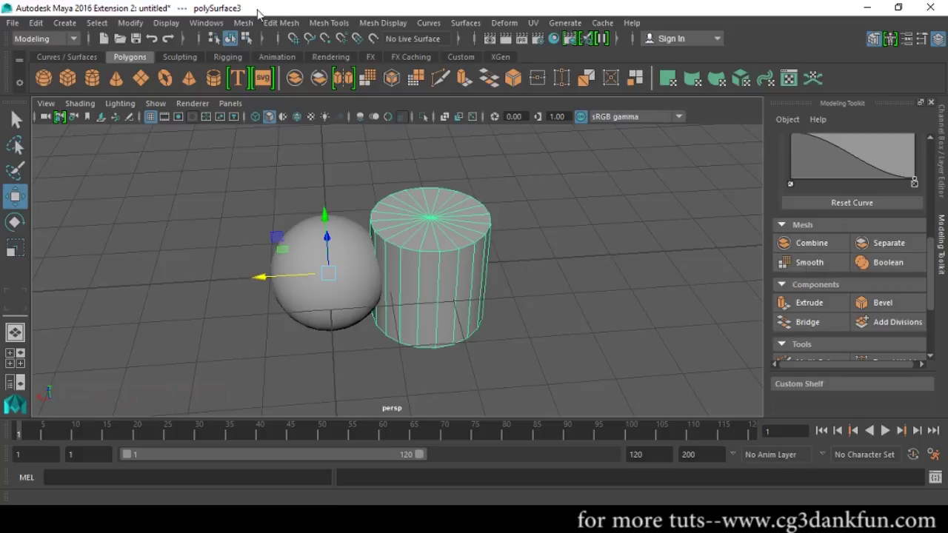
- Review the available Mesh commands, including the Booleans options, and select the cylinder again
left_click(206, 23)
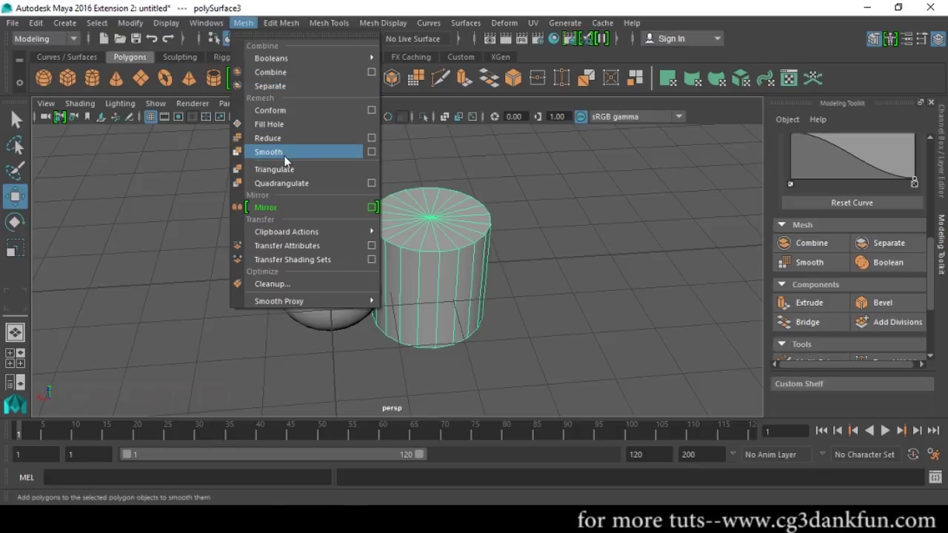
mouse_move(280, 59)
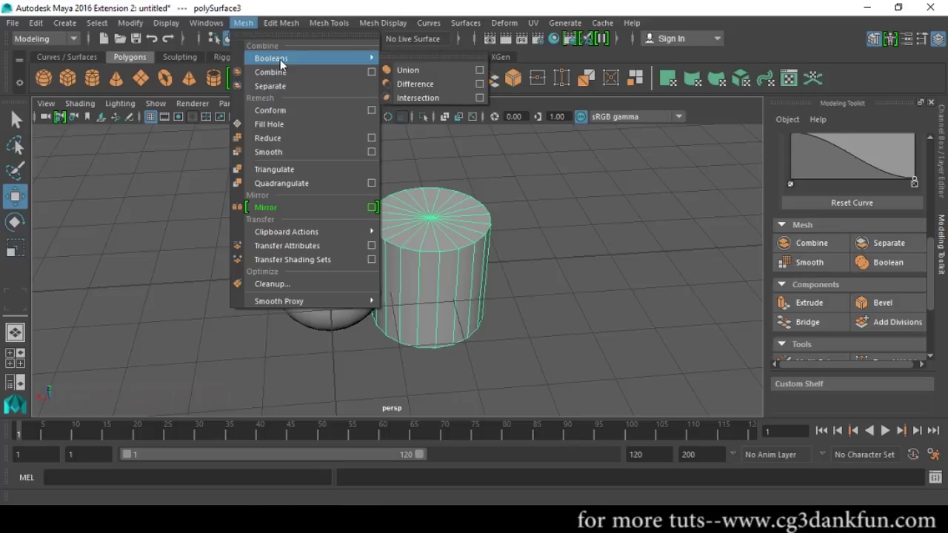
left_click(630, 249)
left_click_drag(496, 271, 496, 298, "alt")
right_click_drag(495, 299, 339, 298, "alt")
left_click(435, 284)
left_click_drag(435, 284, 366, 275, "alt")
left_click_drag(269, 277, 299, 279)
left_click(600, 275)
left_click(445, 254)
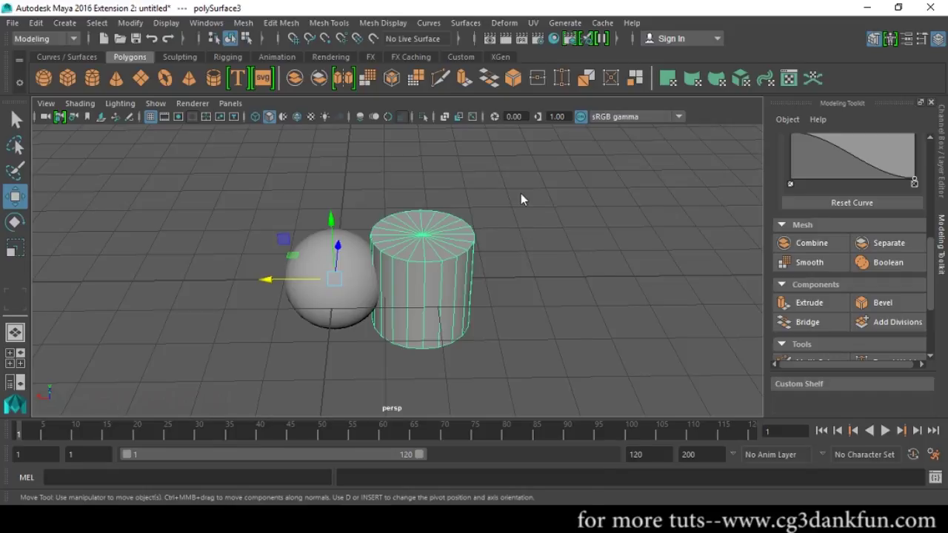
- Examine the polygon modelling commands offered for the selected cylinder and inspect the two objects up close
right_click(521, 194, "shift")
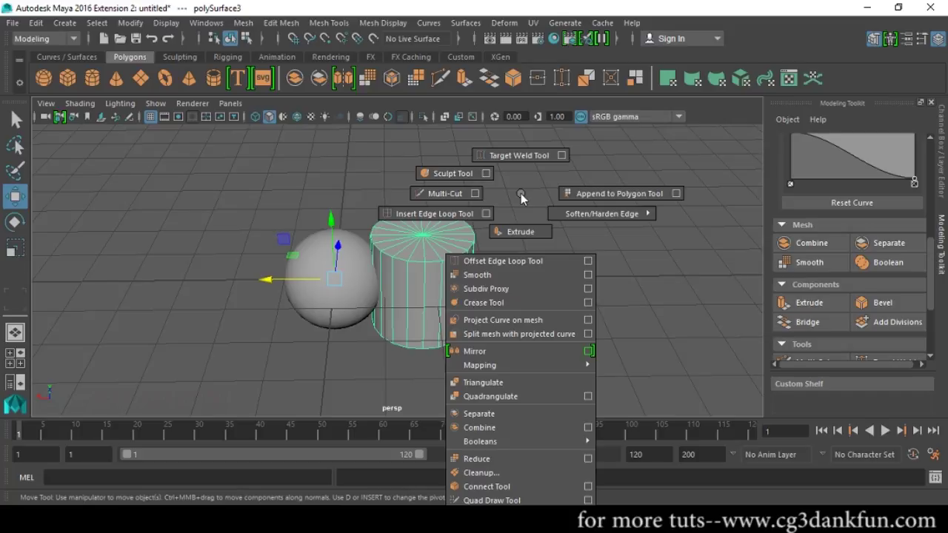
right_click(521, 193, "shift")
left_click_drag(521, 195, 536, 262, "alt")
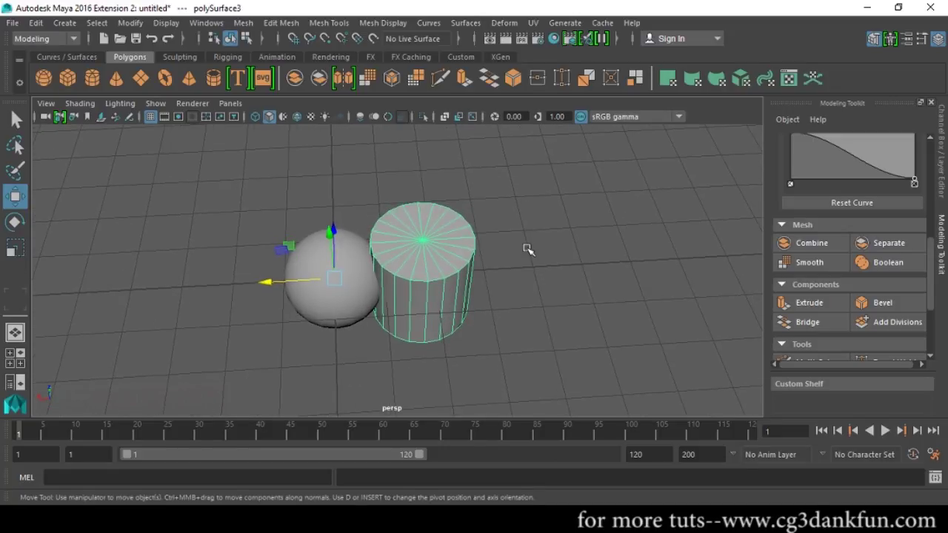
middle_click_drag(531, 273, 501, 269, "alt")
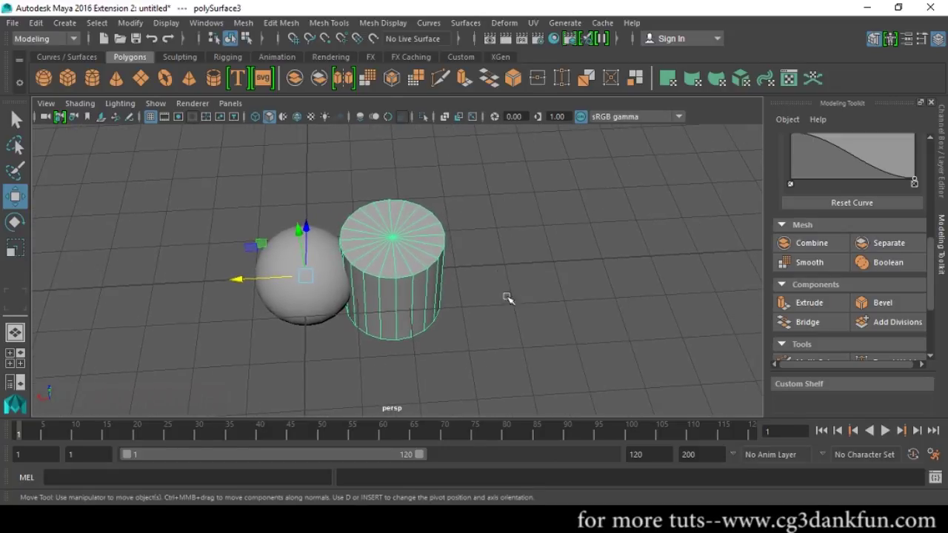
scroll(478, 264, "up", 3)
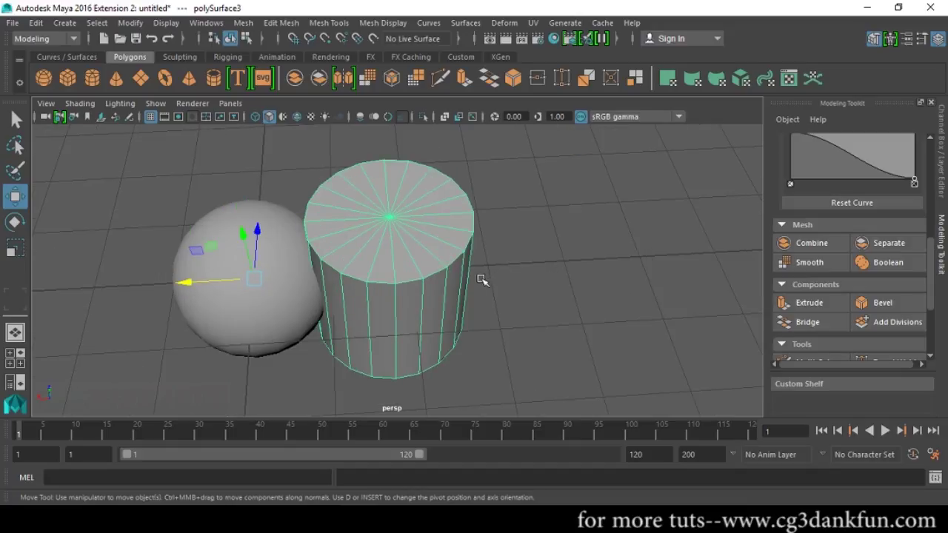
scroll(491, 295, "down", 3)
- Select the cylinder and the sphere together, combine them into one mesh, and clear the selection
left_click(569, 253)
left_click(397, 269)
left_click(286, 320, "shift")
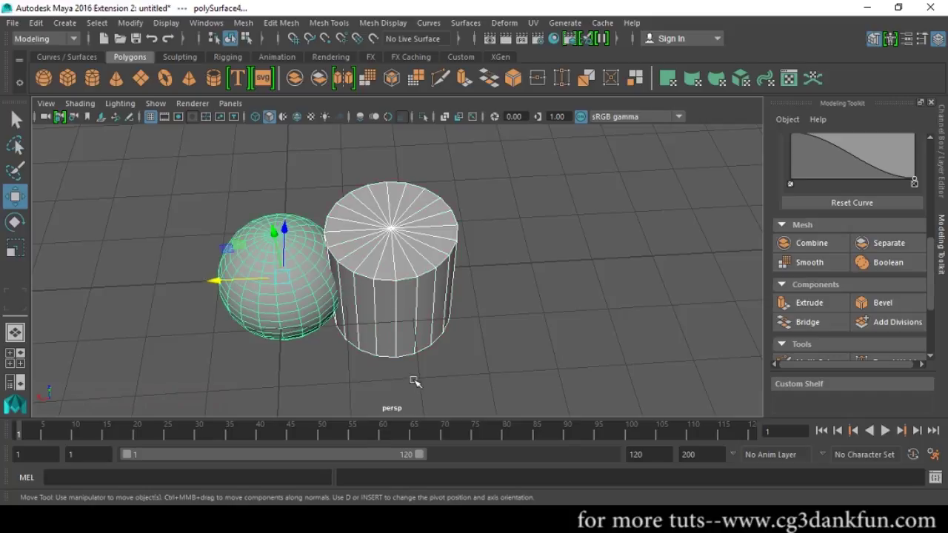
left_click(794, 248)
left_click(545, 324)
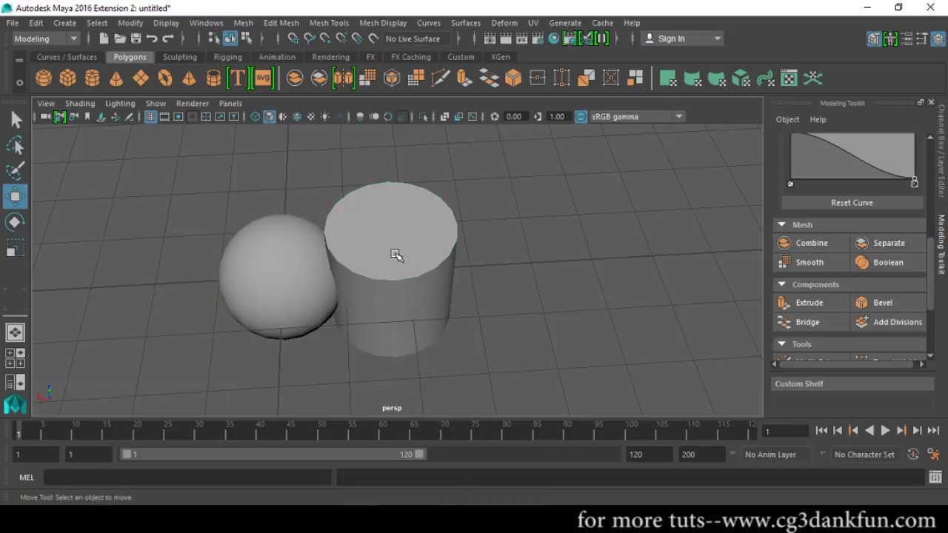
- Select the combined mesh, move it about -1.16 cm along the X axis, and undo the move
left_click(391, 257)
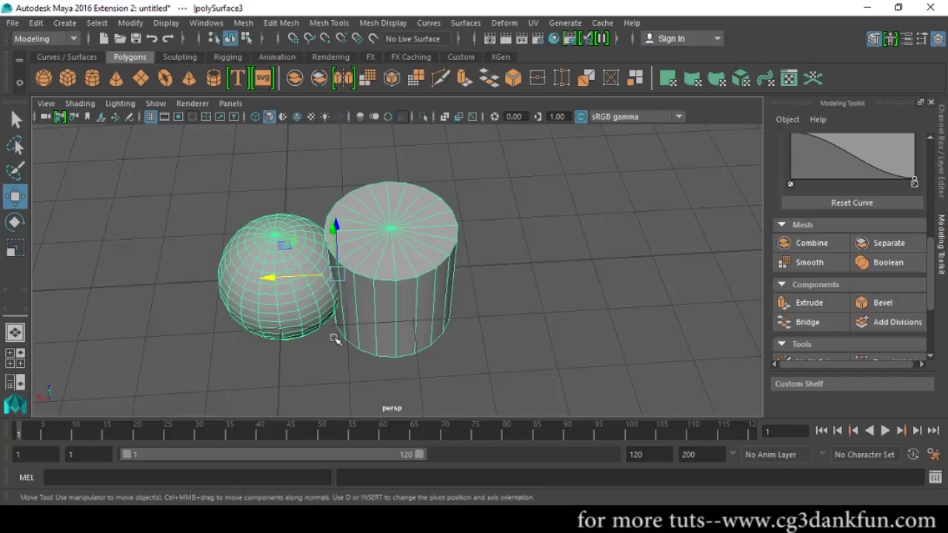
left_click_drag(268, 276, 288, 276)
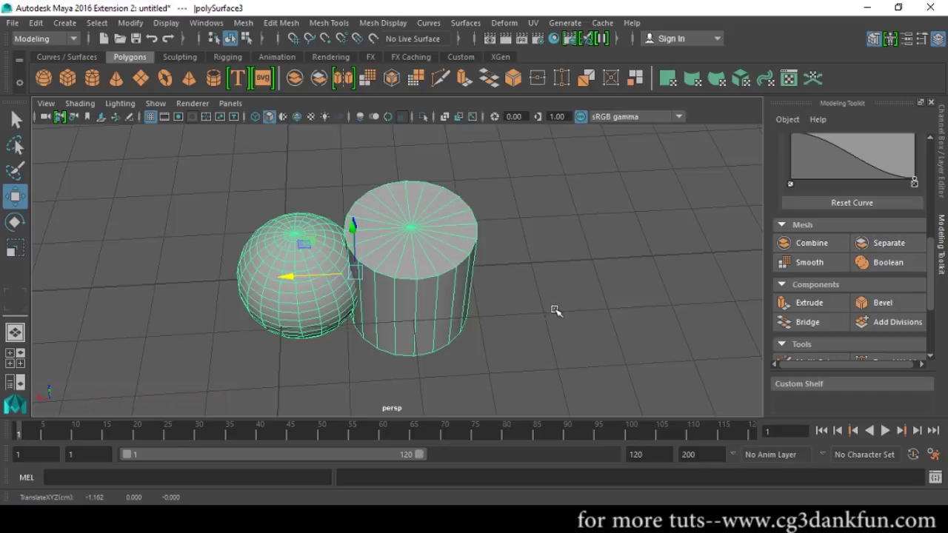
key("ctrl+z")
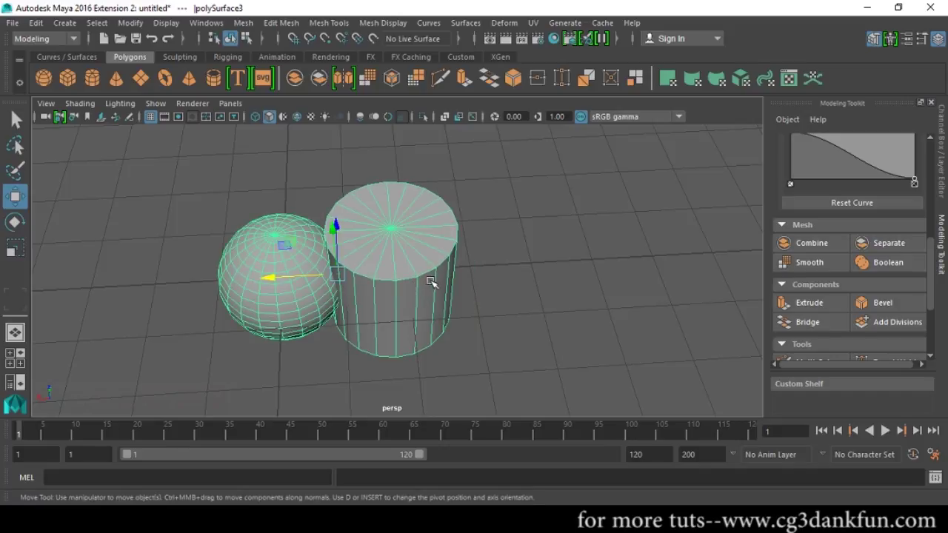
key("ctrl+z")
- Separate the combined mesh into individual objects and select the cylinder and the sphere individually to check them
left_click(893, 242)
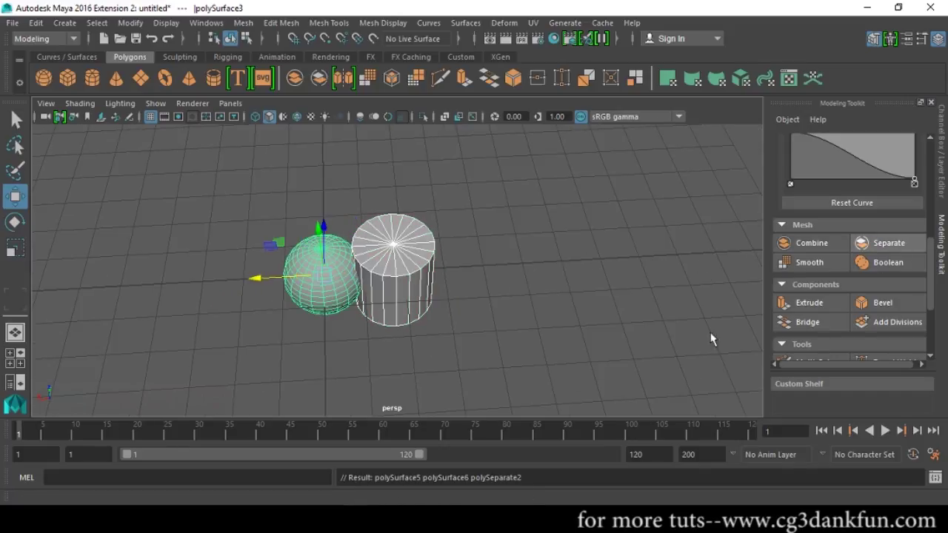
left_click(493, 352)
left_click(377, 314)
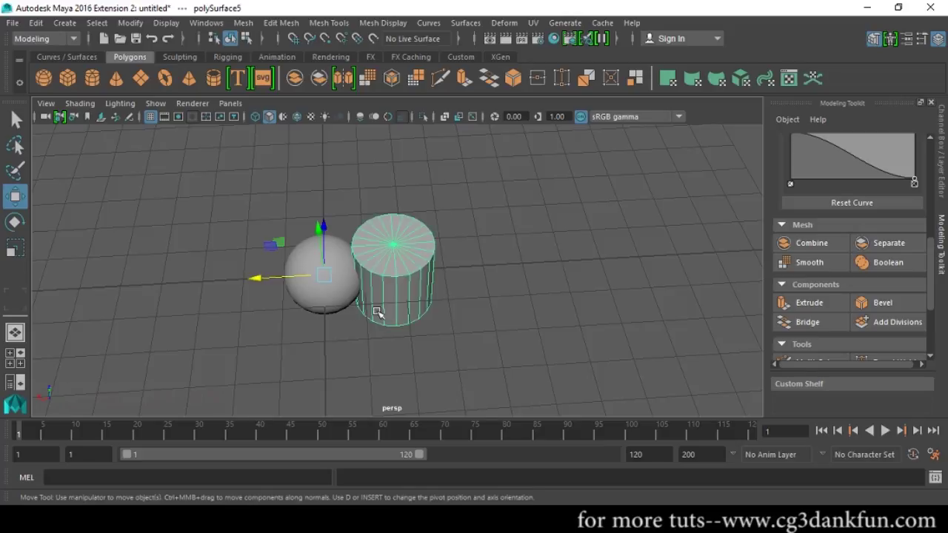
left_click(330, 307)
left_click(508, 311)
left_click(401, 292)
- Smooth the selected cylinder with 5 divisions
scroll(453, 274, "up", 2)
left_click_drag(517, 283, 565, 271, "alt")
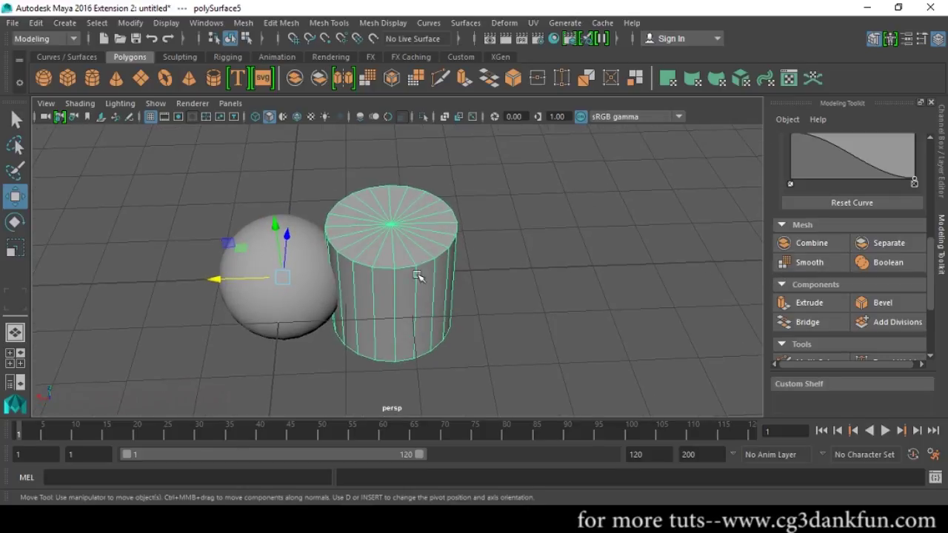
mouse_move(514, 296)
left_mouse_down("alt")
mouse_move(517, 277)
mouse_move(520, 288)
left_mouse_up("alt")
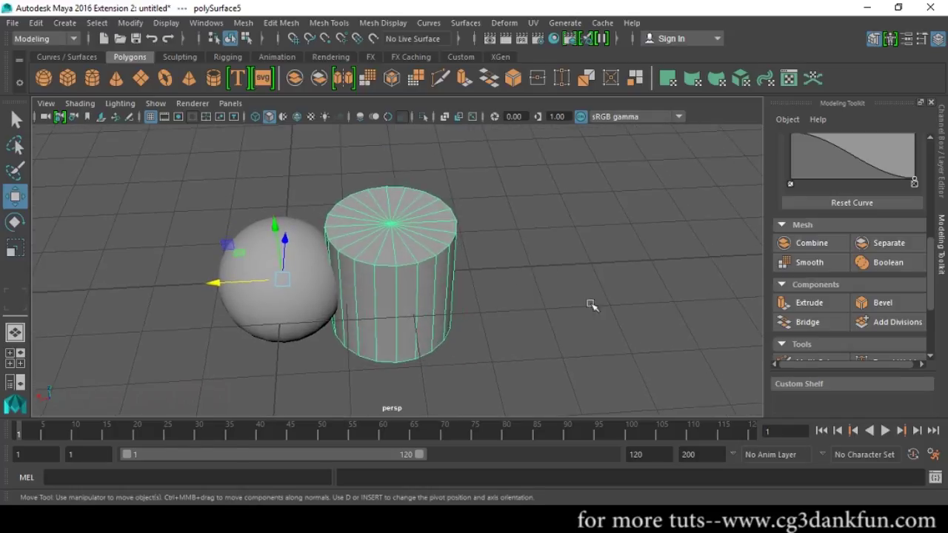
left_click(794, 266)
left_click_drag(501, 339, 569, 306, "alt")
left_click(669, 288)
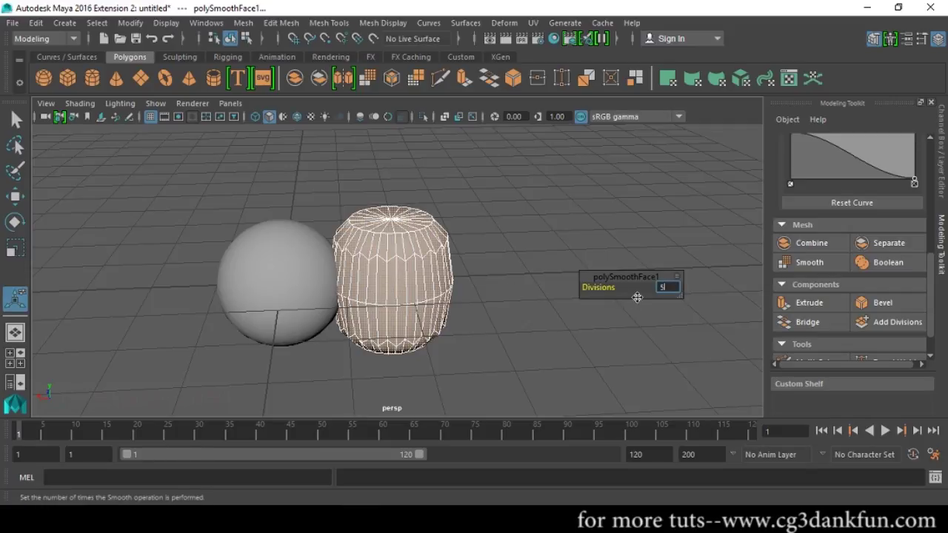
type("5")
key("Return")
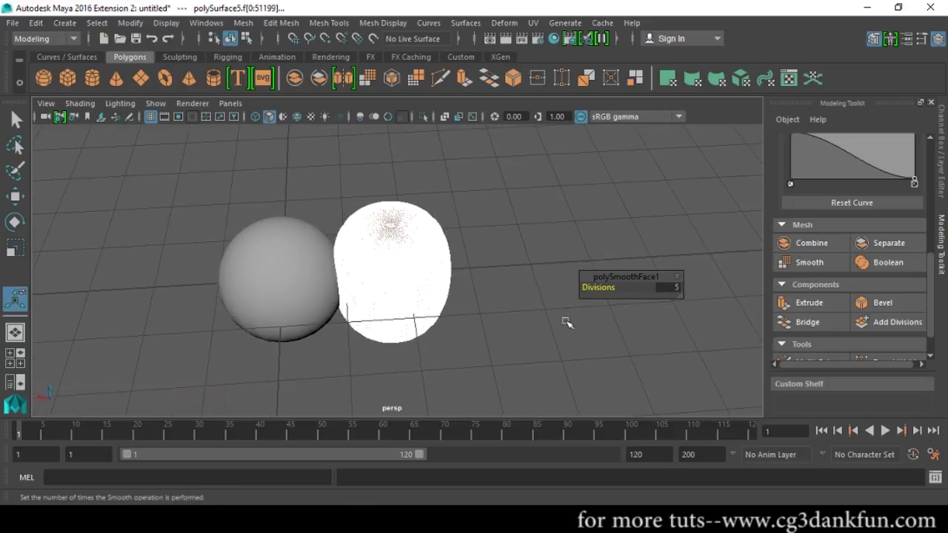
- Set the cylinder's smoothing divisions to 3, inspect the rounded shape up close, and select the smoothed cylinder
left_click(671, 291)
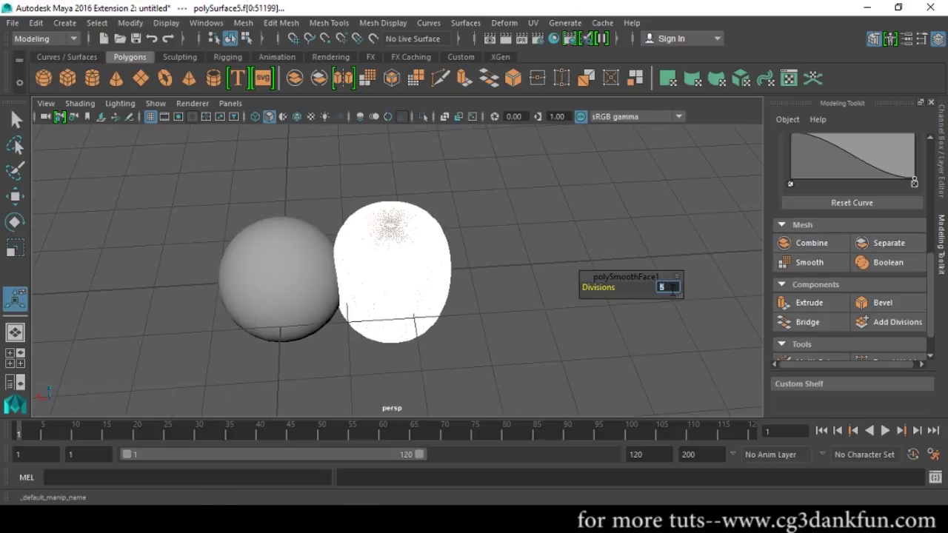
type("3")
key("Return")
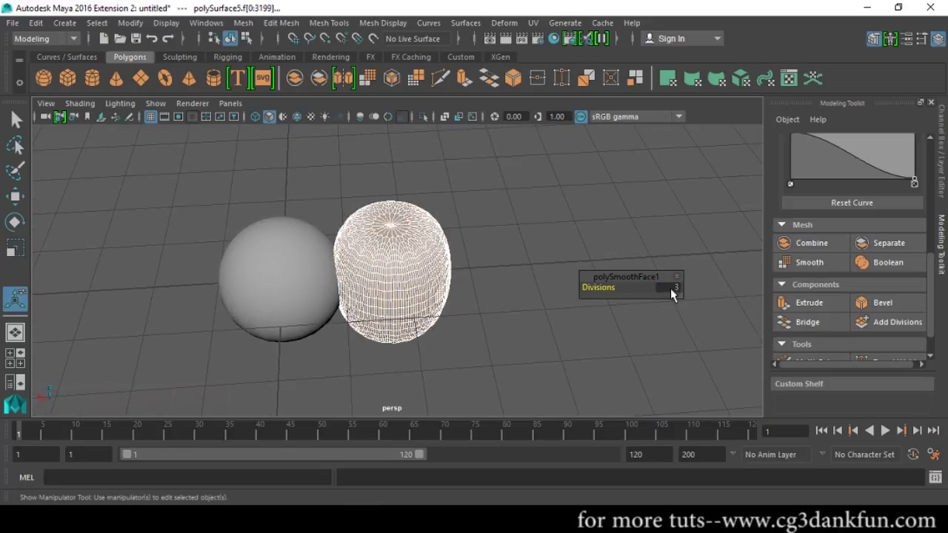
left_click(510, 348)
scroll(509, 344, "up", 3)
left_click_drag(508, 346, 477, 272, "alt")
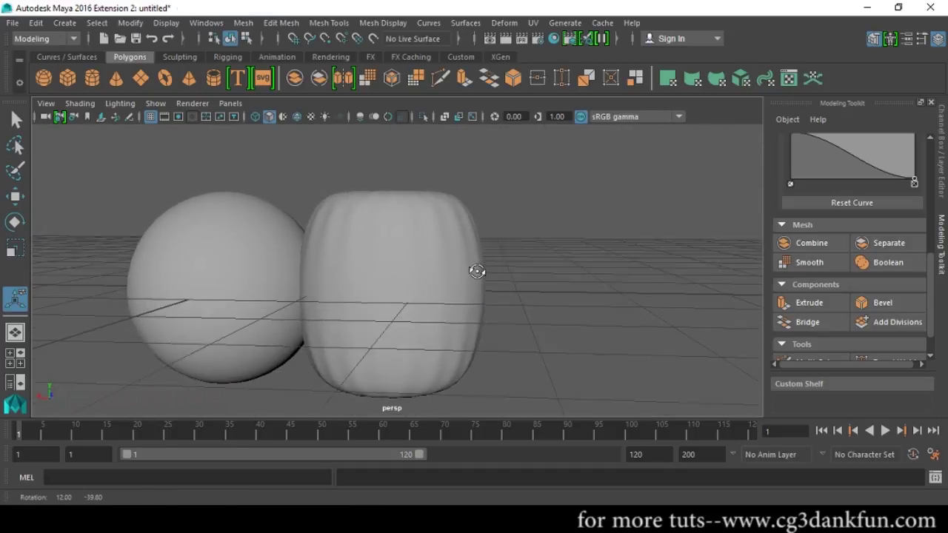
left_click(461, 288)
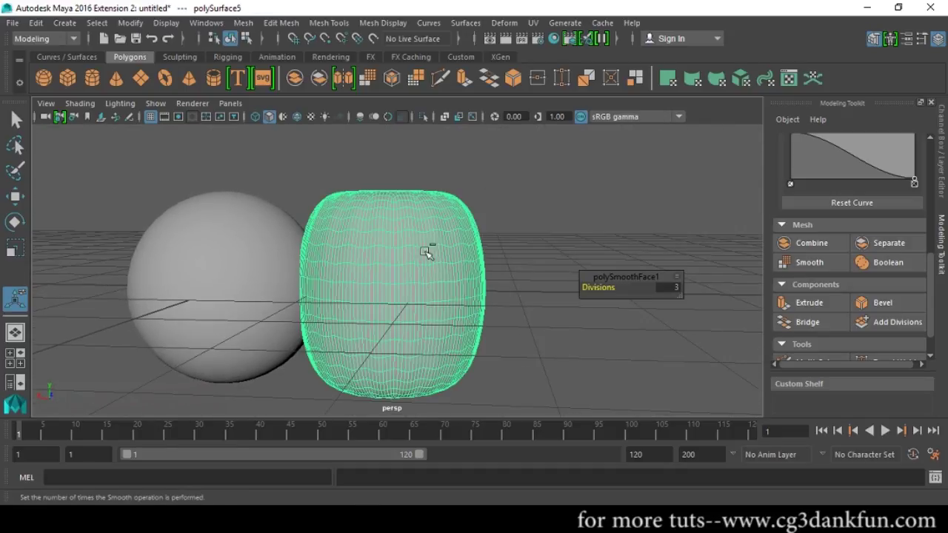
- Undo the smoothing applied to the cylinder
left_click(433, 309, "shift")
scroll(432, 309, "up", 2)
key("ctrl+z")
key("ctrl+z")
key("ctrl+z")
key("ctrl+z")
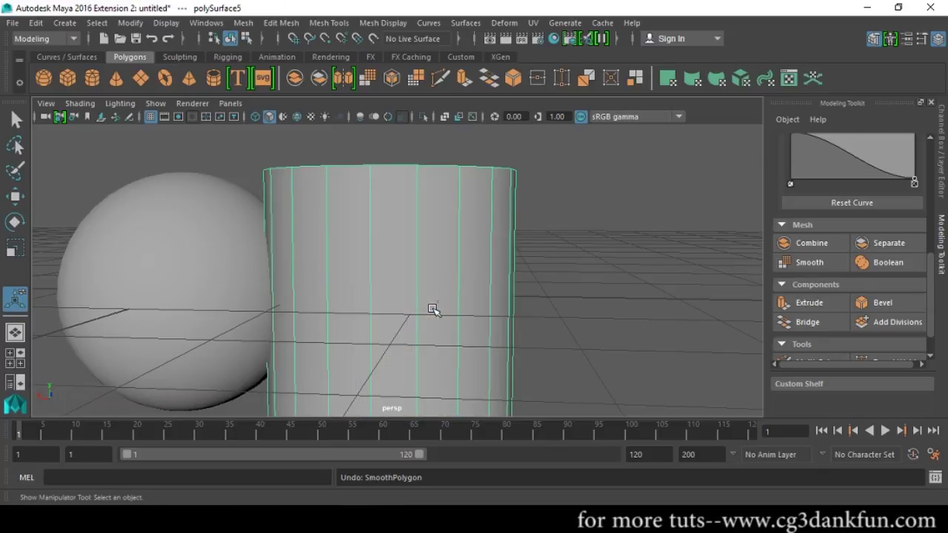
- Examine how the unsmoothed cylinder and the sphere touch and overlap from several angles
scroll(429, 311, "down", 3)
left_click_drag(430, 311, 394, 359, "alt")
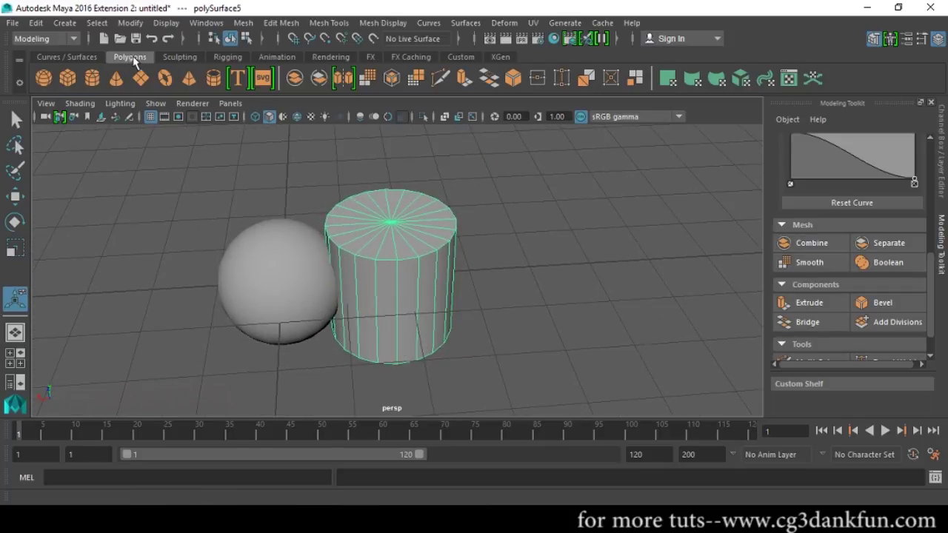
scroll(447, 207, "down", 1)
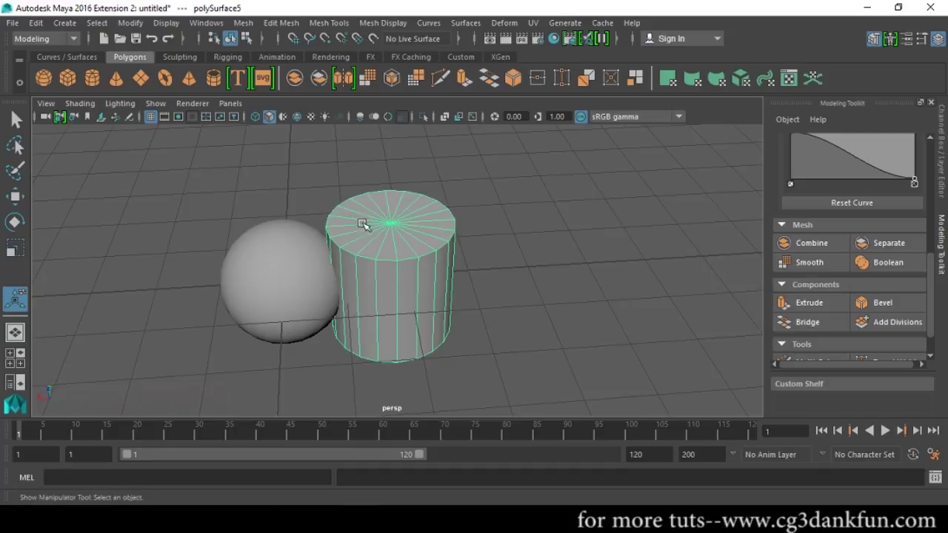
scroll(472, 237, "down", 2)
scroll(443, 252, "up", 5)
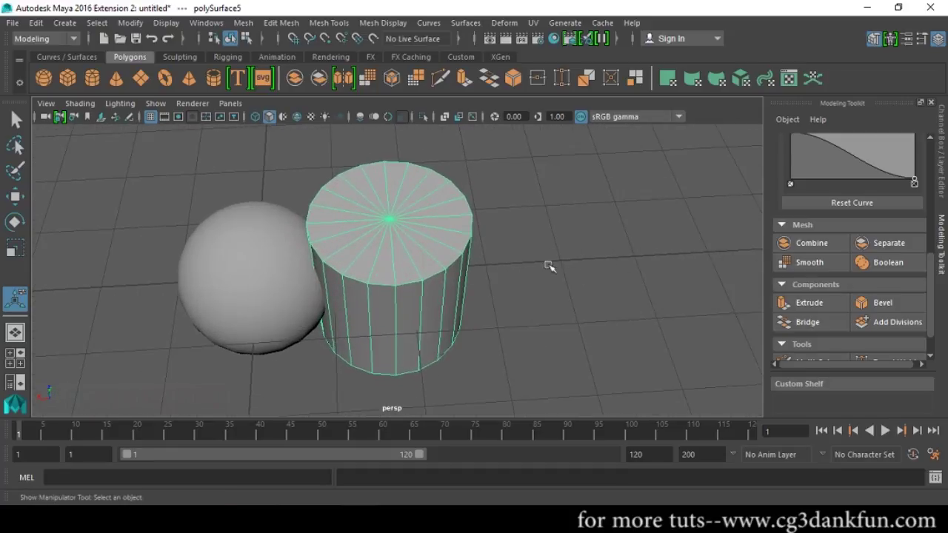
left_click_drag(482, 264, 404, 247, "alt")
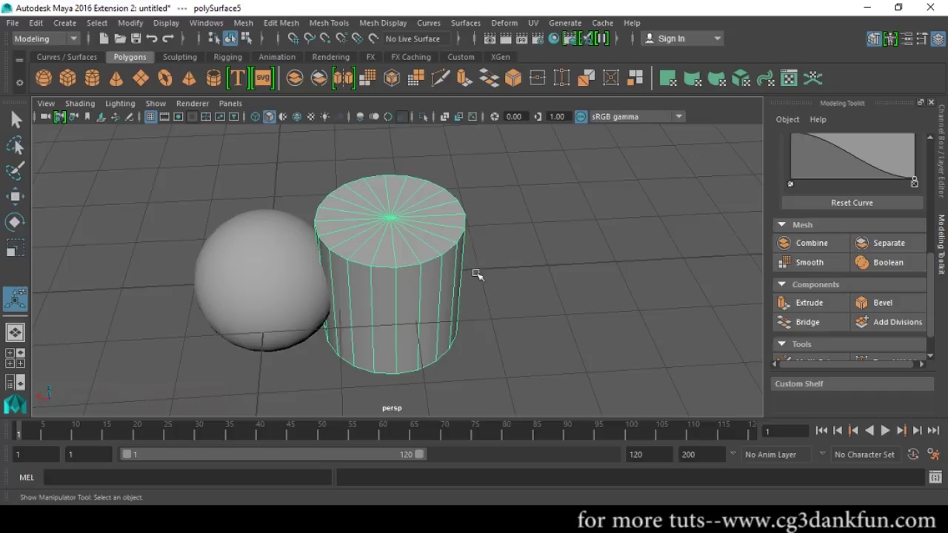
right_click_drag(554, 288, 425, 287, "alt")
middle_click_drag(497, 312, 474, 311, "alt")
left_click_drag(487, 321, 512, 262, "alt")
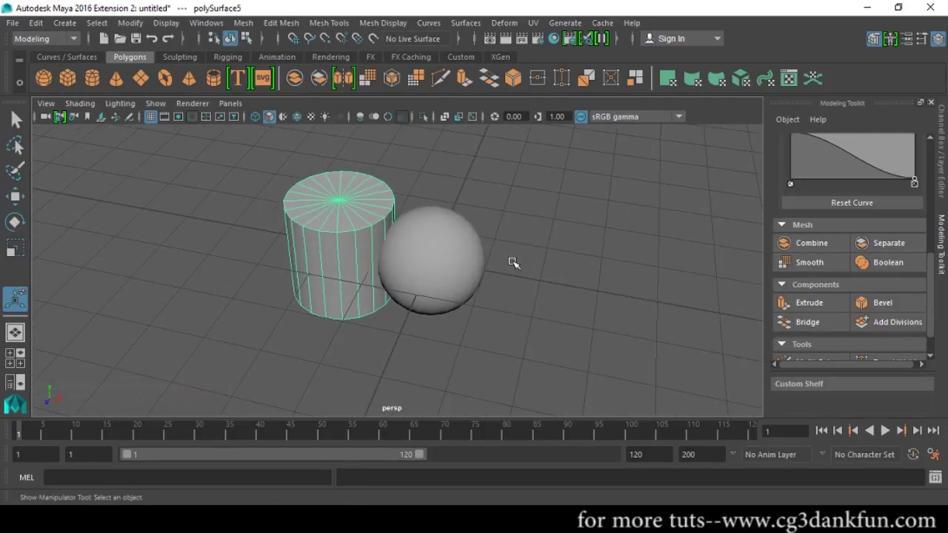
scroll(519, 263, "up", 2)
middle_click_drag(568, 262, 546, 294, "alt")
left_click_drag(484, 274, 567, 269, "alt")
- Select the sphere followed by the cylinder, apply a Boolean to both, and enlarge the Boolean settings box
left_click(548, 274)
left_click(343, 294)
left_click(476, 339)
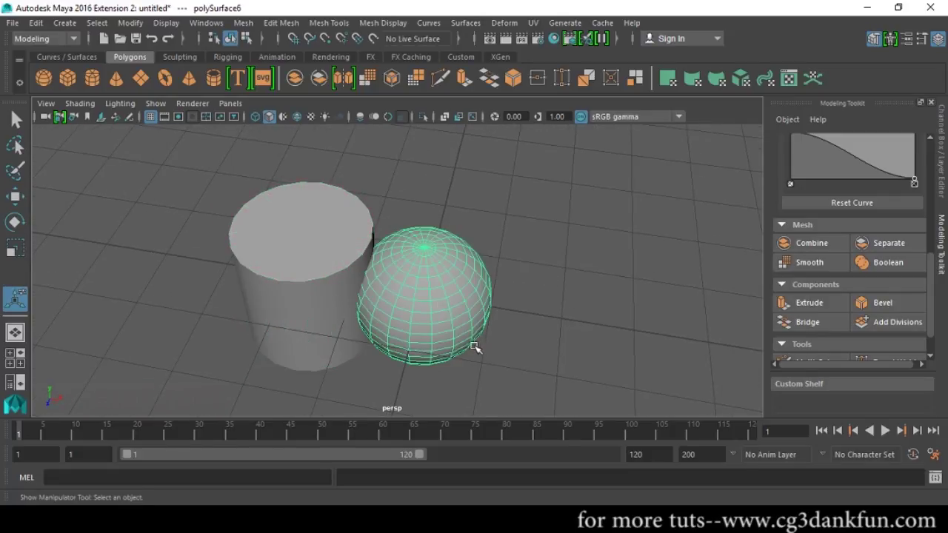
left_click(325, 300, "shift")
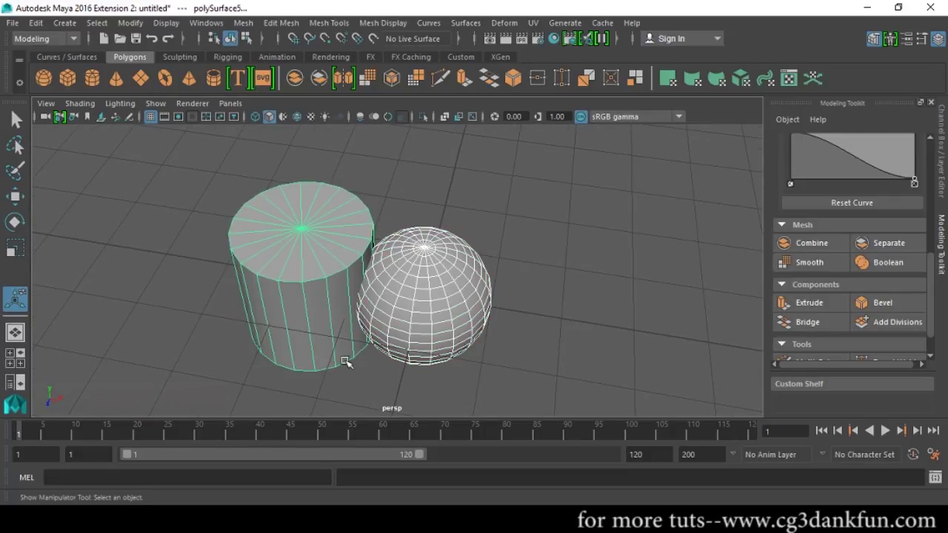
left_click(878, 261)
left_click_drag(527, 315, 518, 294, "alt")
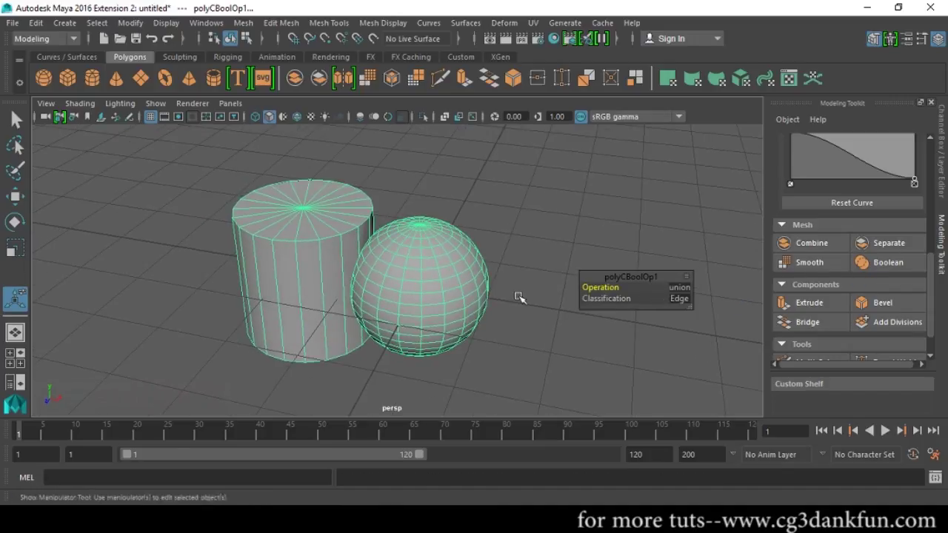
left_click_drag(692, 308, 731, 318)
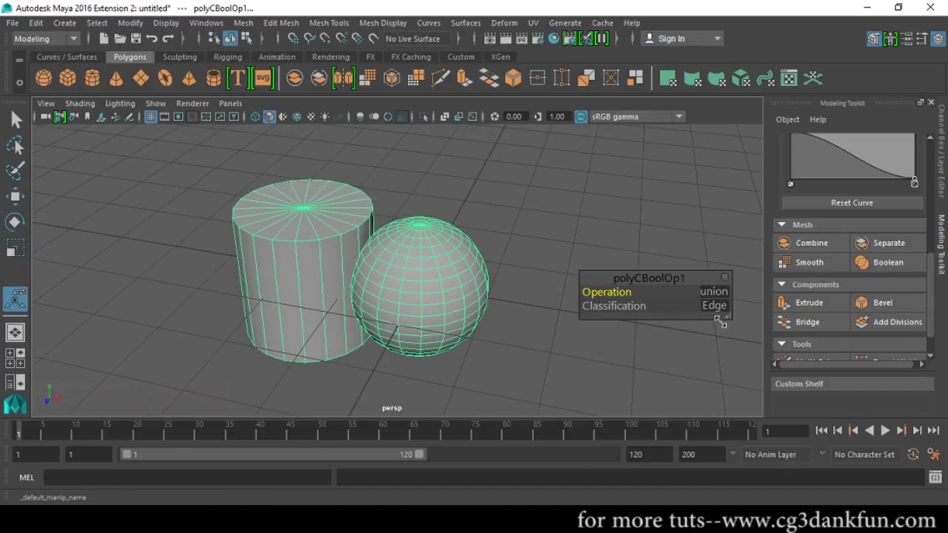
- Set the Boolean operation to difference and inspect the cut in the sphere
left_click(718, 295)
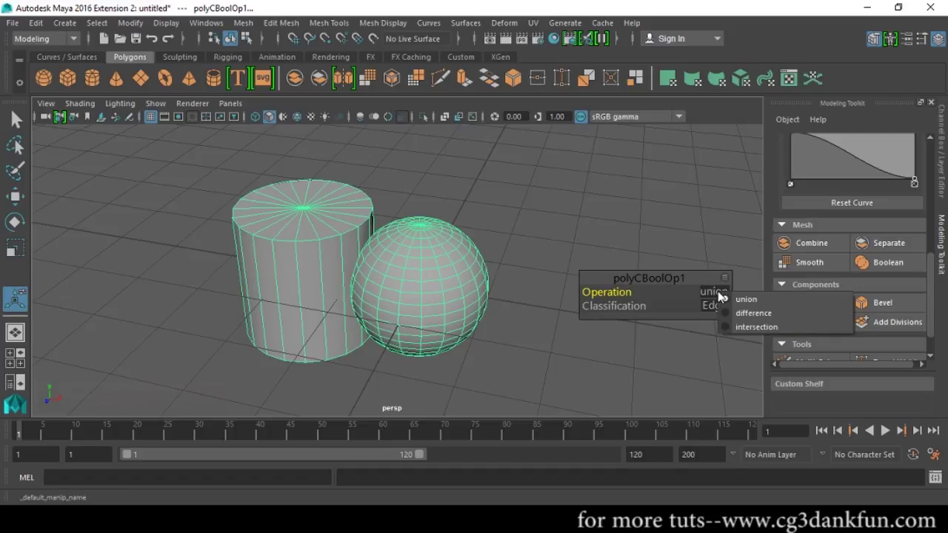
left_click(731, 313)
left_click_drag(533, 327, 393, 295, "alt")
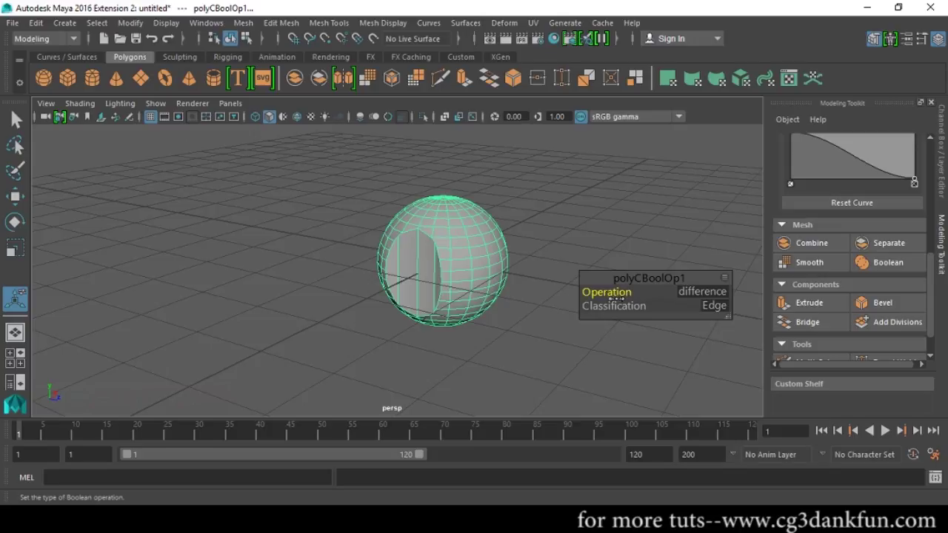
- Set the Boolean operation to intersection and inspect the overlapping volume of the sphere and cylinder
left_click(702, 295)
left_click(715, 326)
left_click_drag(712, 342, 383, 287, "alt")
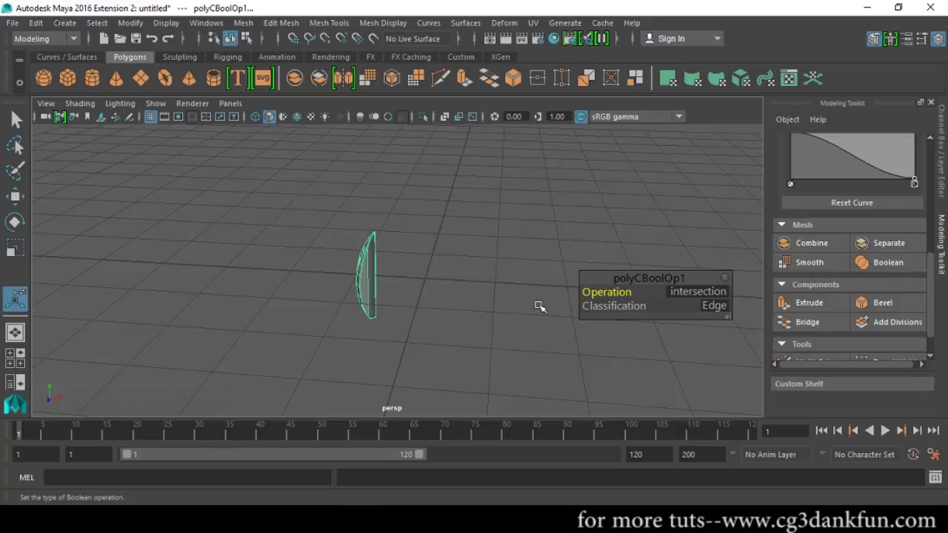
left_click_drag(361, 311, 406, 292, "alt")
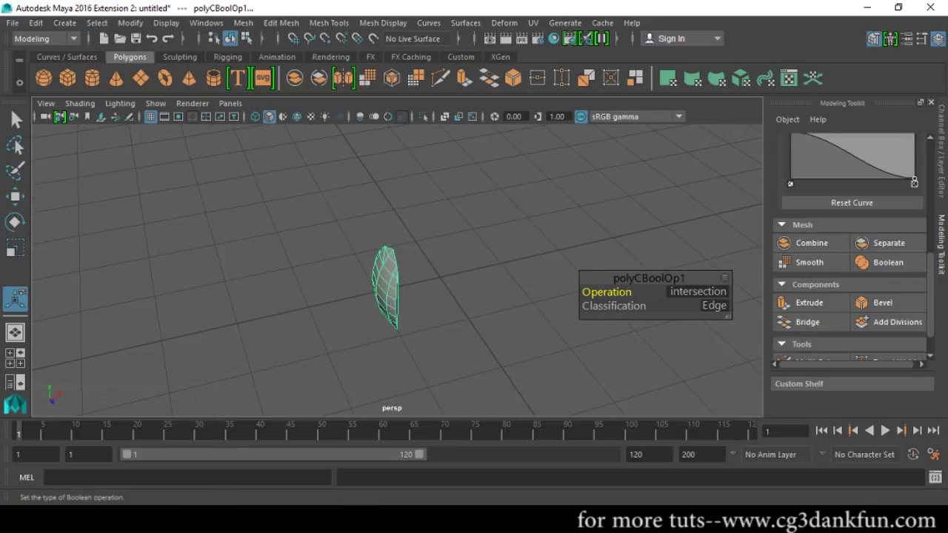
left_click_drag(450, 334, 434, 333, "alt")
- Set the Boolean operation back to union and inspect where the sphere and cylinder join
left_click(692, 294)
left_click(699, 303)
left_click_drag(500, 335, 453, 358, "alt")
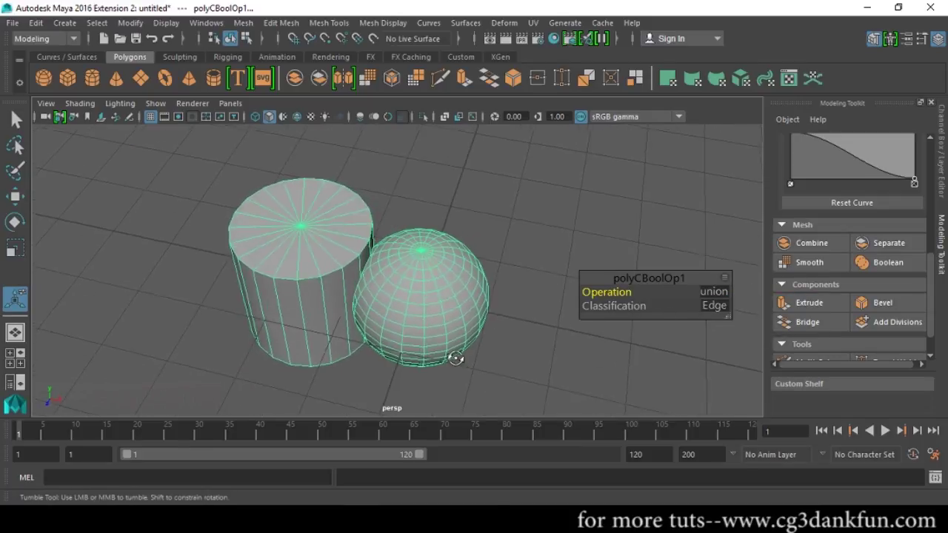
left_click_drag(422, 319, 508, 262, "alt")
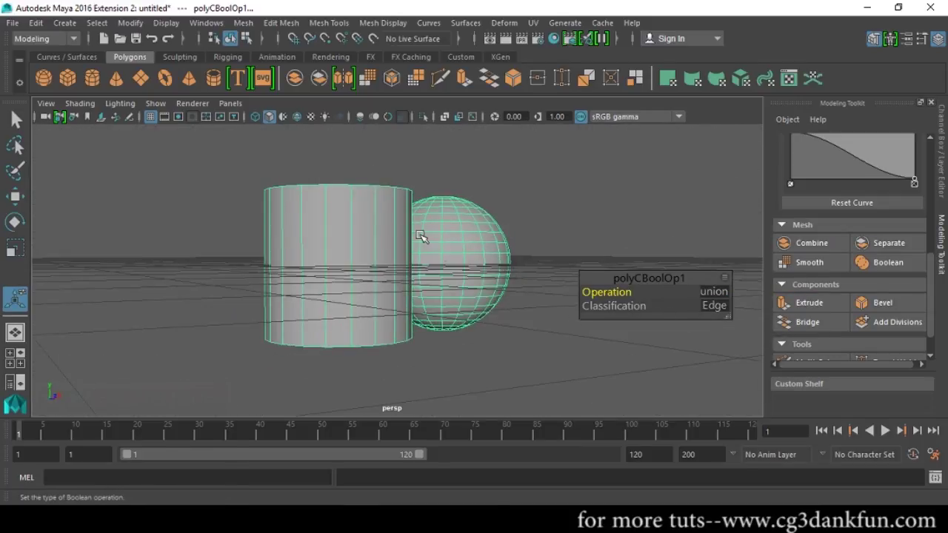
- Examine the Boolean union's inner geometry in wireframe display, and return the viewport to smooth shading
left_click(256, 117)
mouse_move(402, 237)
left_mouse_down("alt")
mouse_move(395, 296)
mouse_move(408, 303)
mouse_move(372, 323)
mouse_move(399, 288)
mouse_move(377, 292)
left_mouse_up("alt")
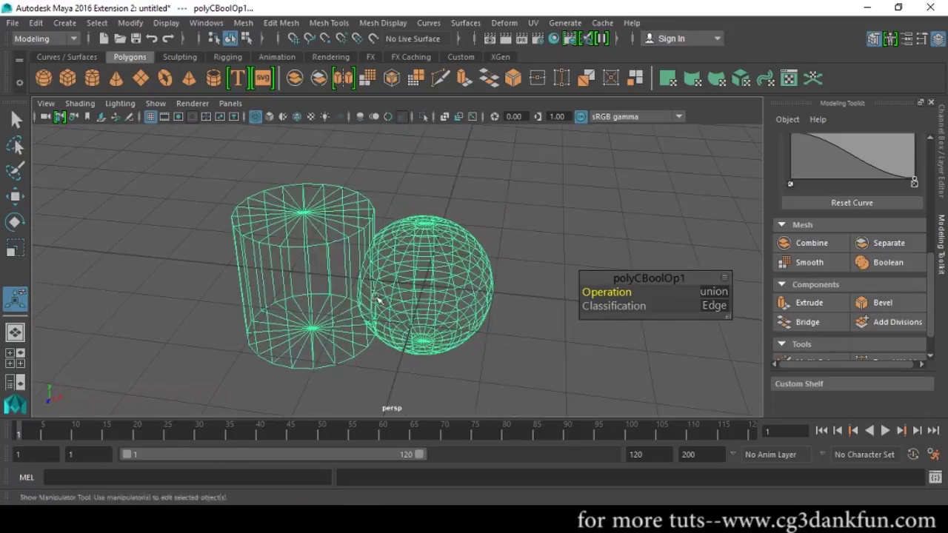
left_click(269, 117)
mouse_move(482, 232)
left_mouse_down("alt")
mouse_move(487, 267)
mouse_move(392, 218)
mouse_move(286, 256)
mouse_move(201, 247)
mouse_move(393, 264)
mouse_move(445, 259)
left_mouse_up("alt")
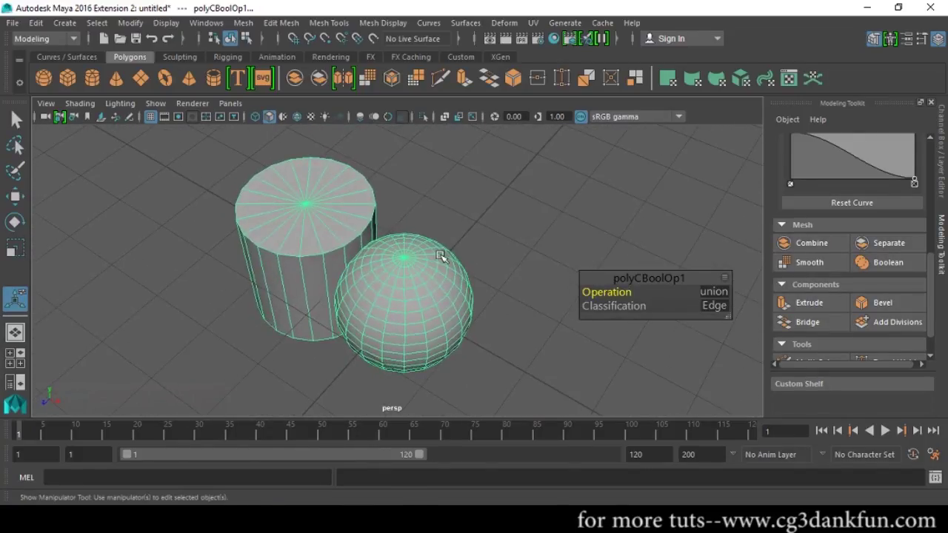
- Undo the Boolean changes to get back the separate sphere and cylinder
key("w")
left_click_drag(502, 259, 545, 243, "alt")
key("ctrl+z")
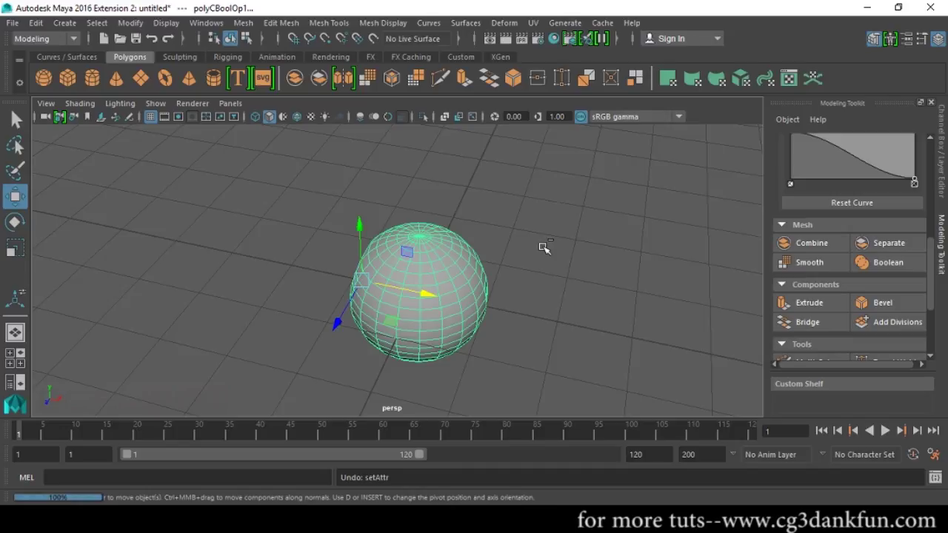
key("ctrl+z")
- Select the cylinder first and the sphere second, and apply a Boolean to both
scroll(447, 282, "up", 3)
left_click(450, 306)
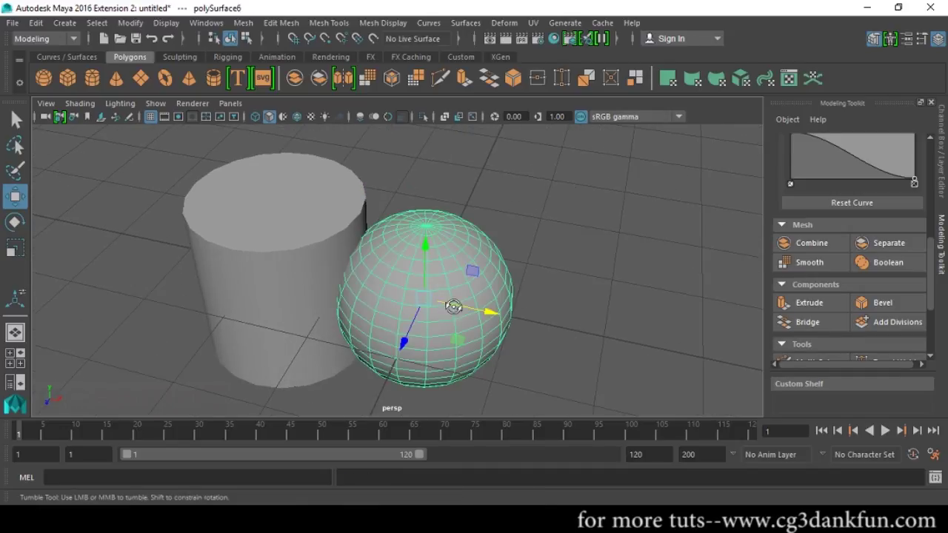
scroll(451, 306, "up", 2)
left_click(338, 352)
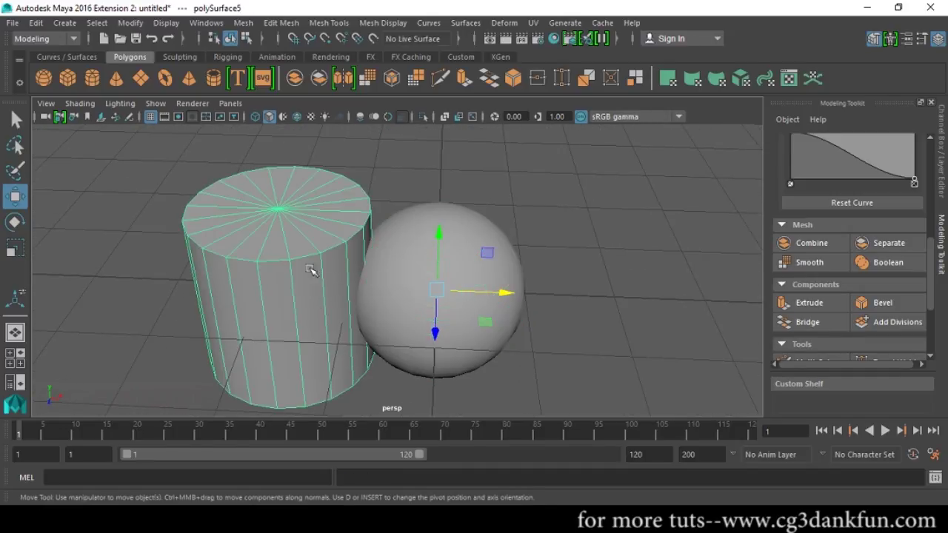
left_click(515, 326, "shift")
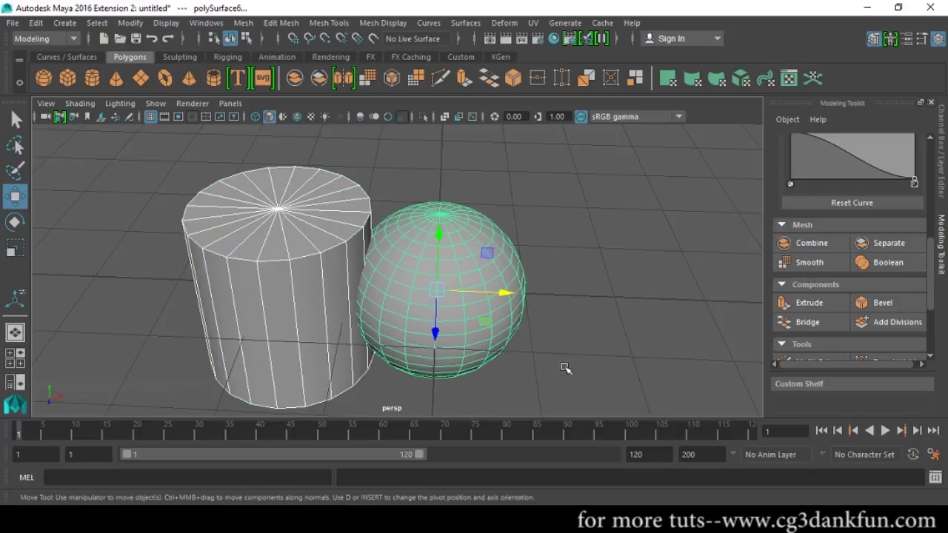
left_click(882, 262)
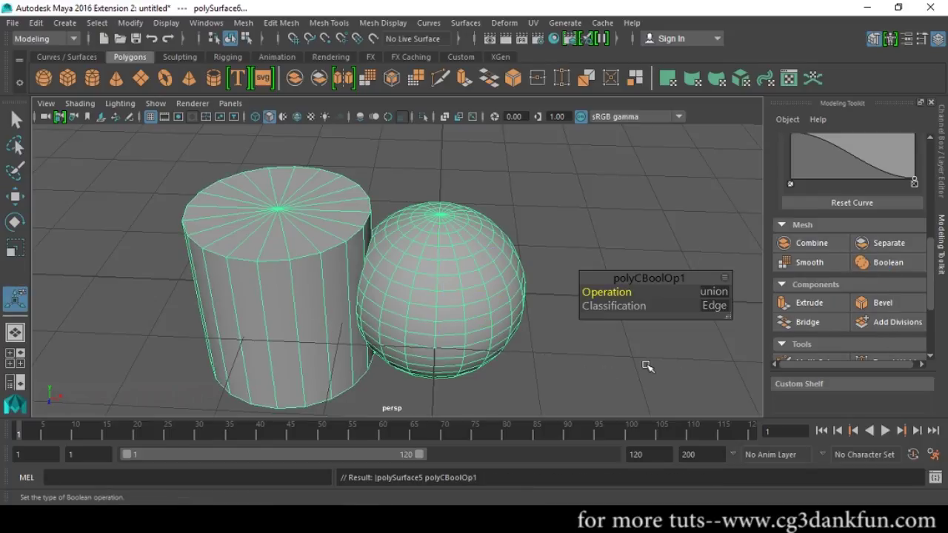
- Set the Boolean operation to difference and inspect the spherical cavity cut into the cylinder
left_click(715, 298)
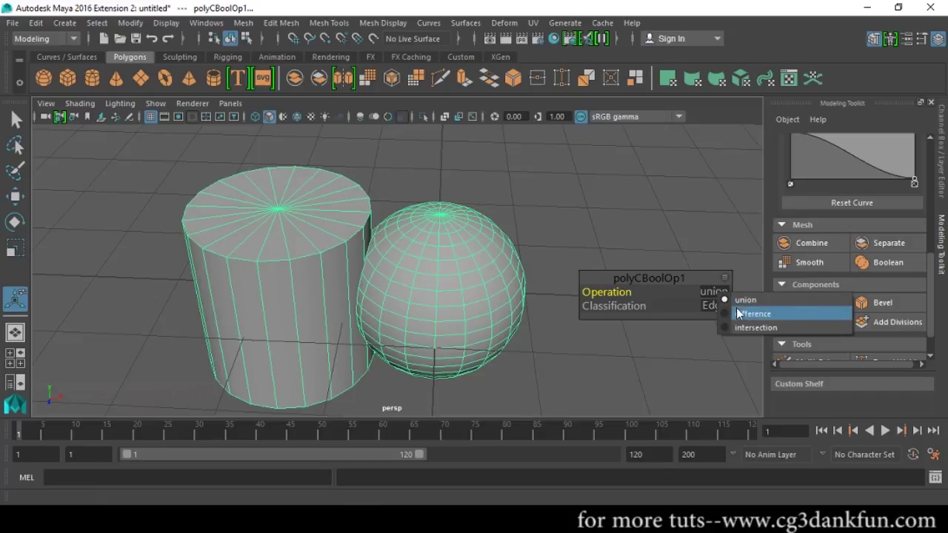
left_click(741, 314)
left_click_drag(519, 344, 354, 237, "alt")
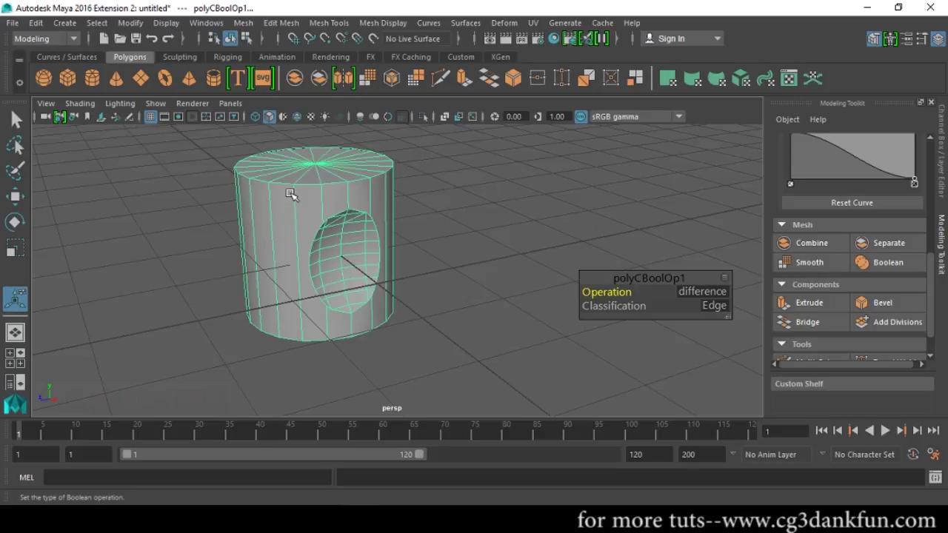
left_click_drag(284, 198, 361, 241, "alt")
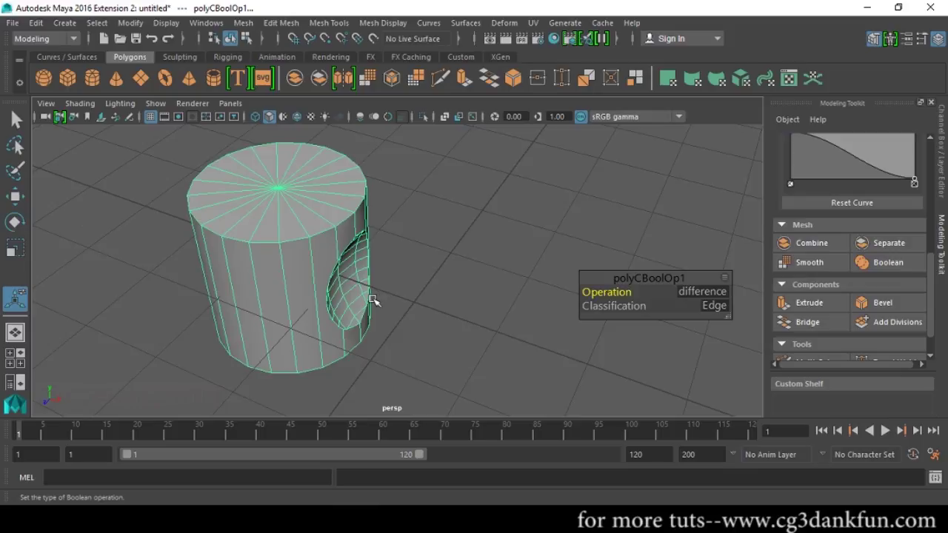
left_click_drag(412, 288, 478, 279, "alt")
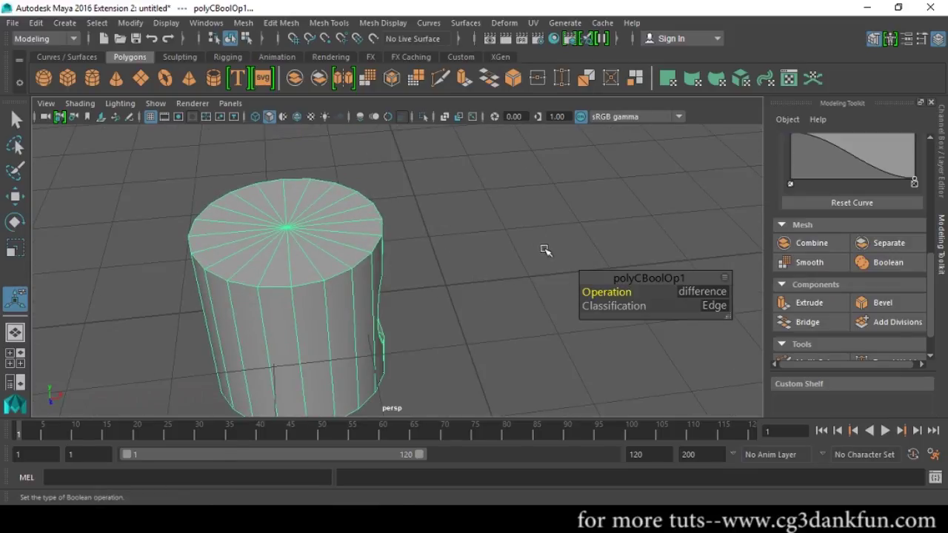
left_click_drag(528, 271, 452, 320, "alt")
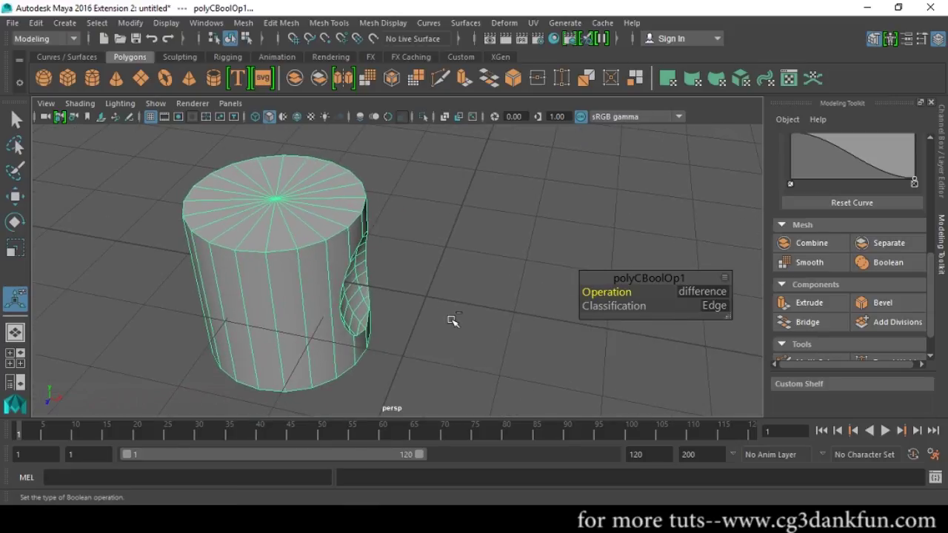
- Undo the Boolean difference, select the sphere followed by the cylinder to show the order, and clear the selection
key("ctrl+z")
key("ctrl+z")
key("ctrl+z")
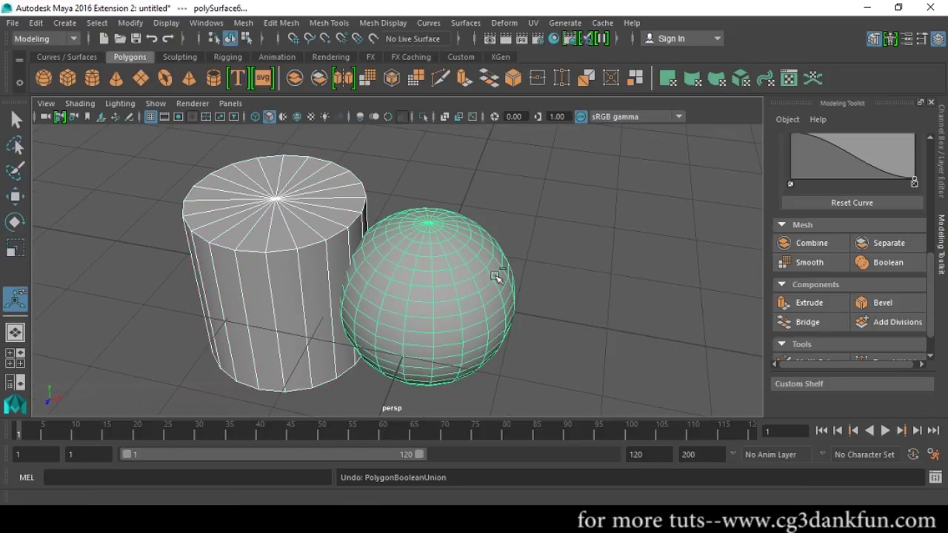
left_click(443, 296)
left_click(294, 281, "shift")
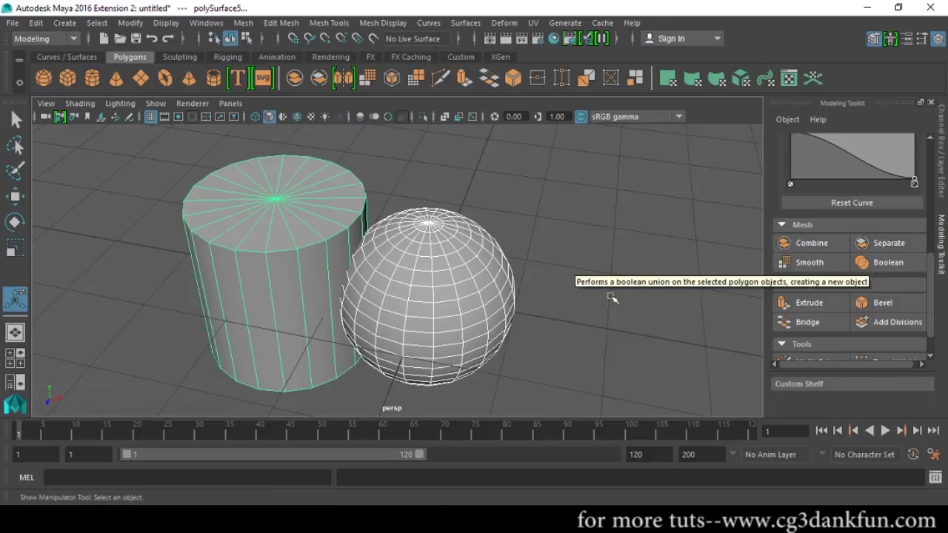
left_click(611, 297)
- Delete the sphere and select the remaining cylinder
left_click(423, 297)
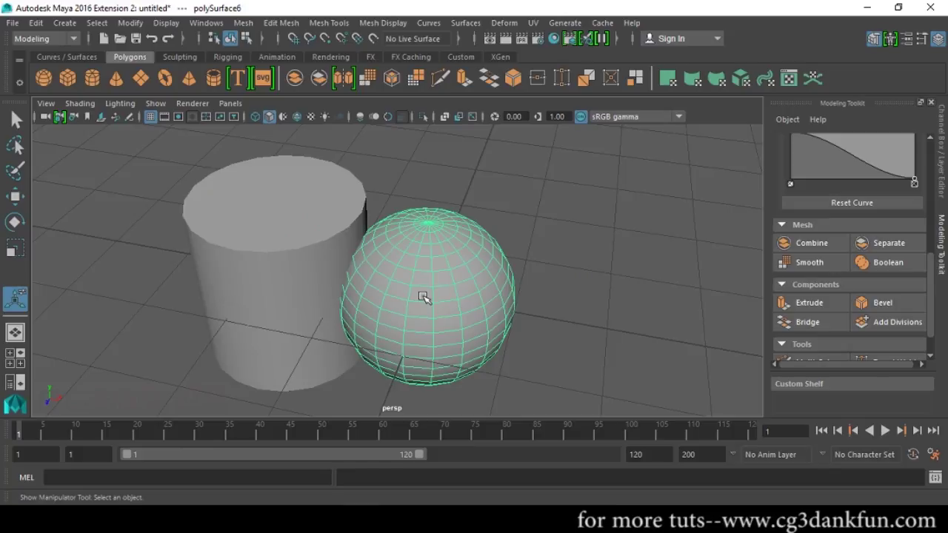
key("Delete")
left_click(311, 241)
middle_click_drag(325, 248, 394, 273, "alt")
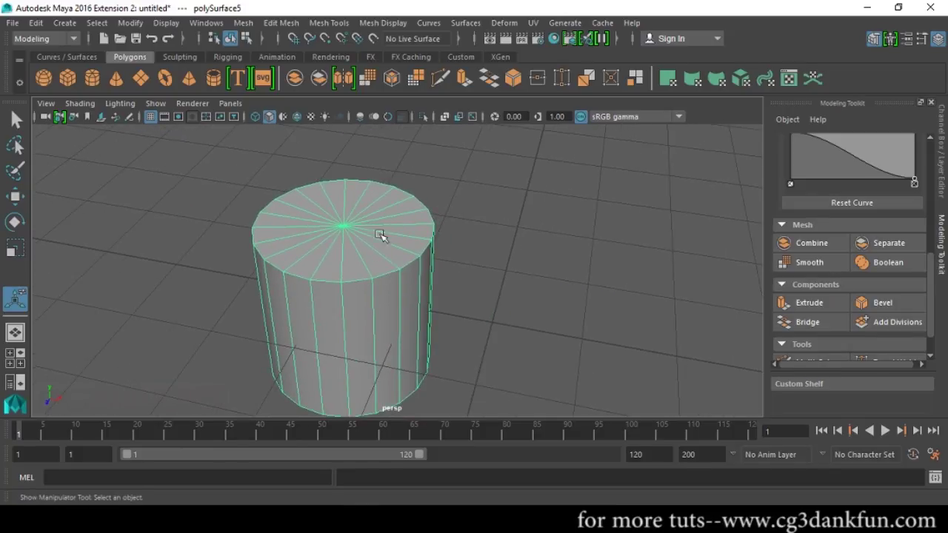
- Delete the cylinder's top cap to leave its upper end open
key("q")
left_click(344, 222)
right_click_drag(553, 229, 565, 302, "ctrl")
key("Delete")
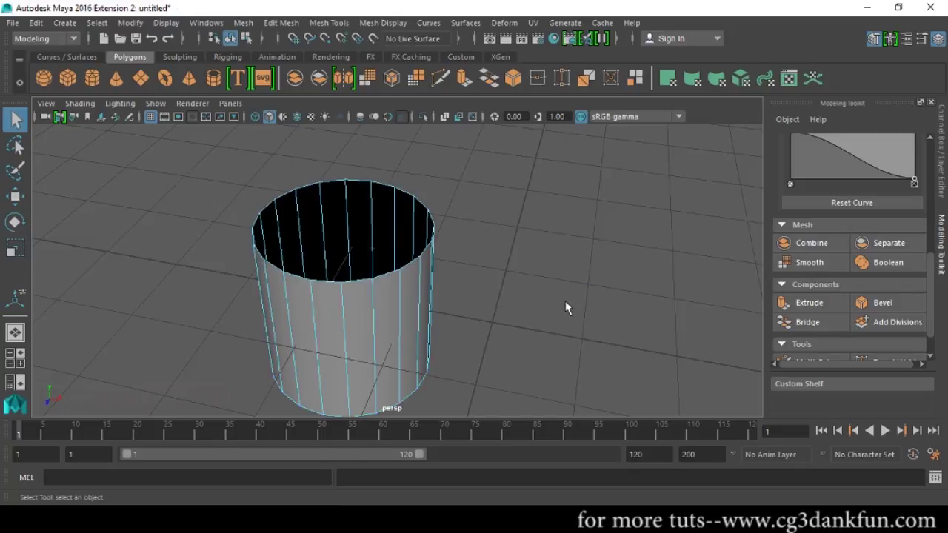
- Select the whole border edge loop around the cylinder's open top
left_click_drag(408, 286, 431, 281, "alt")
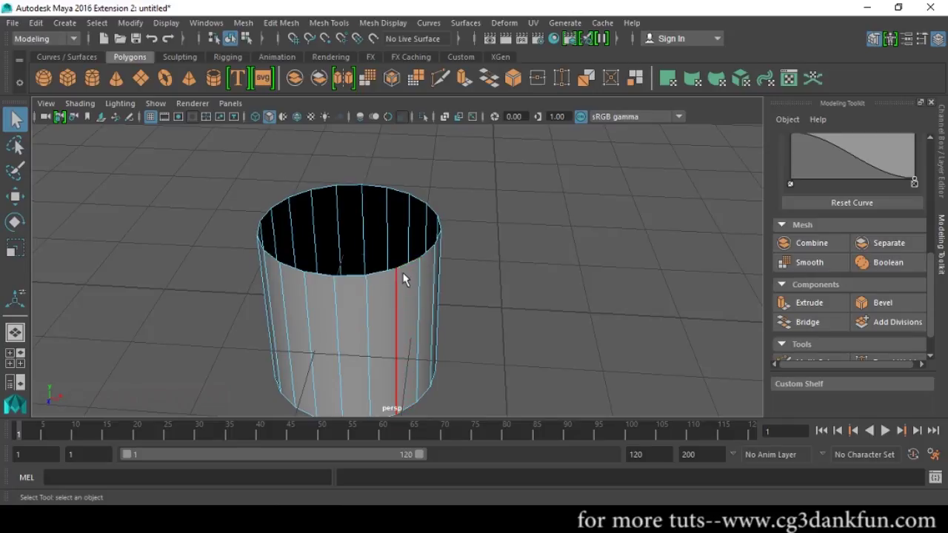
double_click(407, 266)
scroll(497, 297, "down", 3)
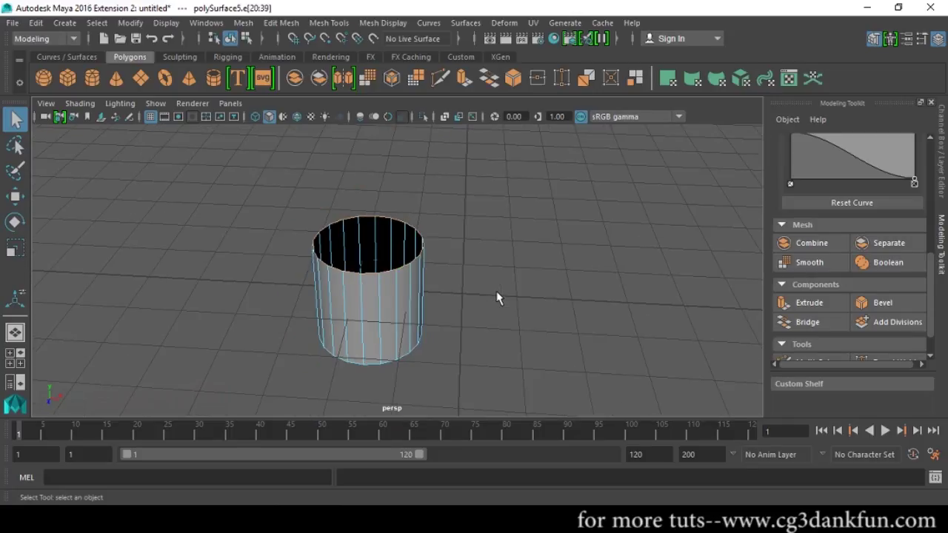
- Switch to face selection, select a single side face of the cylinder, and clear the selection
left_click_drag(442, 279, 475, 319, "alt")
scroll(469, 308, "up", 2)
left_click_drag(459, 287, 466, 309, "alt")
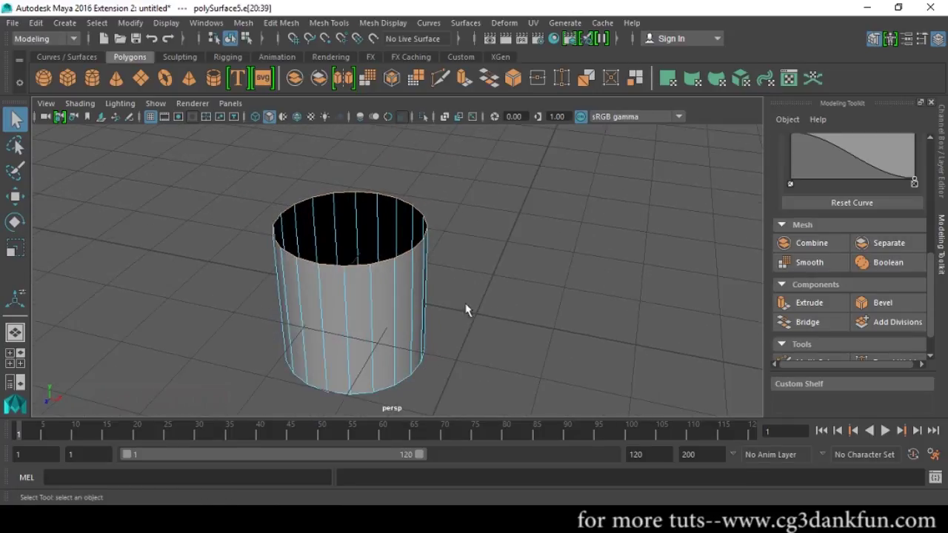
middle_click_drag(465, 309, 464, 279, "alt")
right_click_drag(464, 279, 525, 330, "alt")
key("F11")
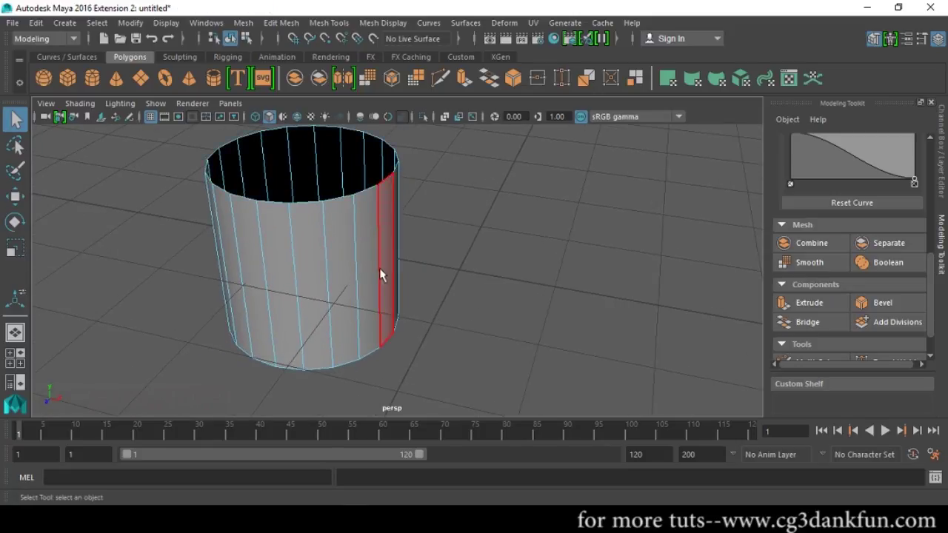
left_click(371, 282)
left_click_drag(541, 317, 559, 303, "alt")
left_click_drag(419, 302, 455, 319, "alt")
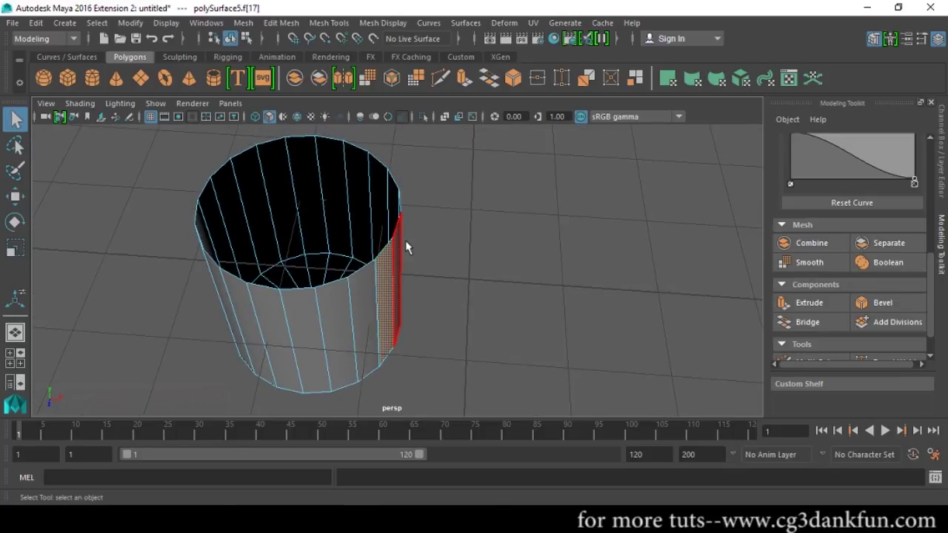
left_click(434, 276)
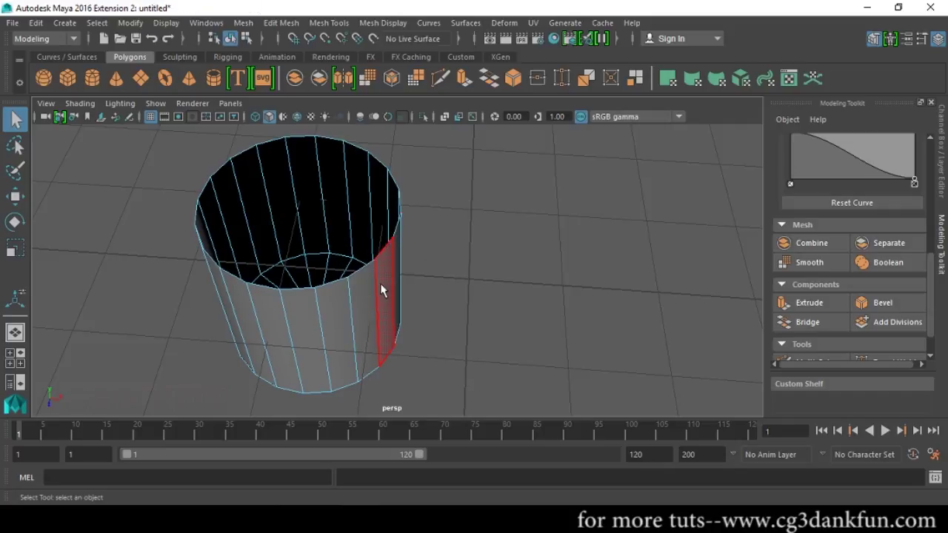
- Select all faces of the cylinder and examine where the Extrude command is offered for faces
left_click(283, 23)
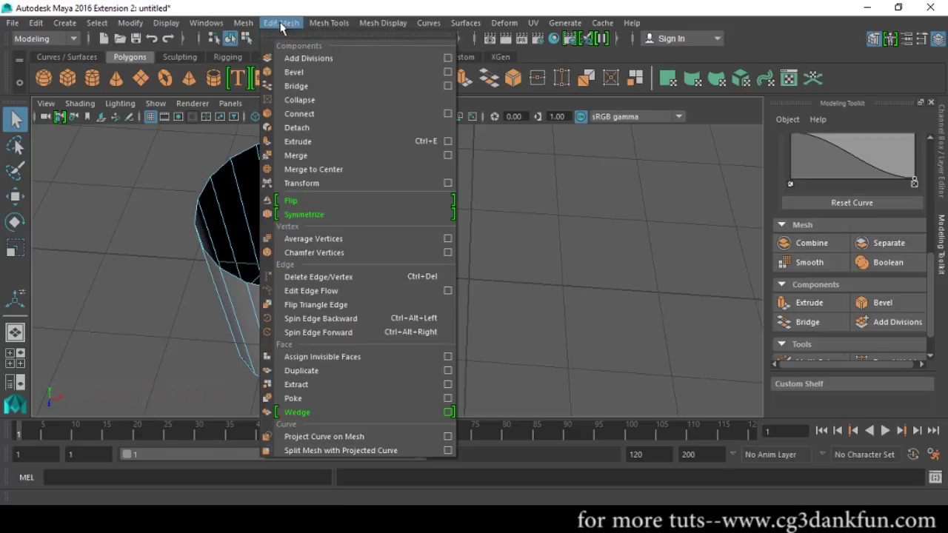
left_click(322, 144)
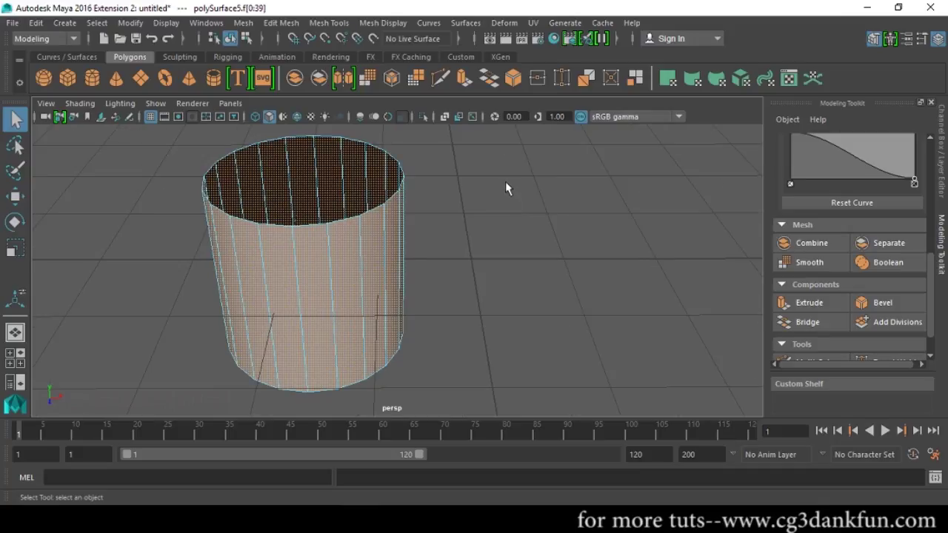
right_click(505, 181, "shift")
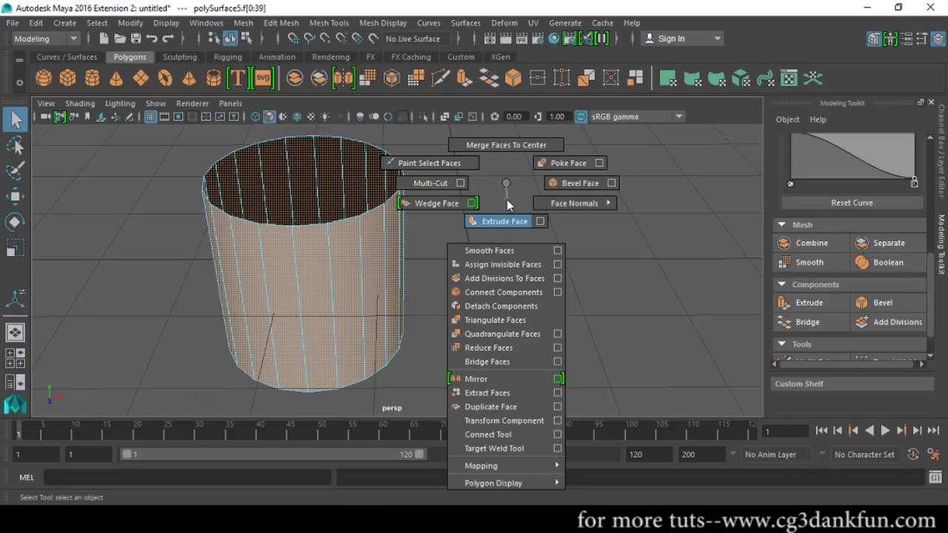
right_click(507, 182, "shift")
- Select the border edge loop of the open top, examine the edge commands including Extrude Edge, and undo the selection
right_click_drag(425, 221, 425, 186)
left_click(394, 203)
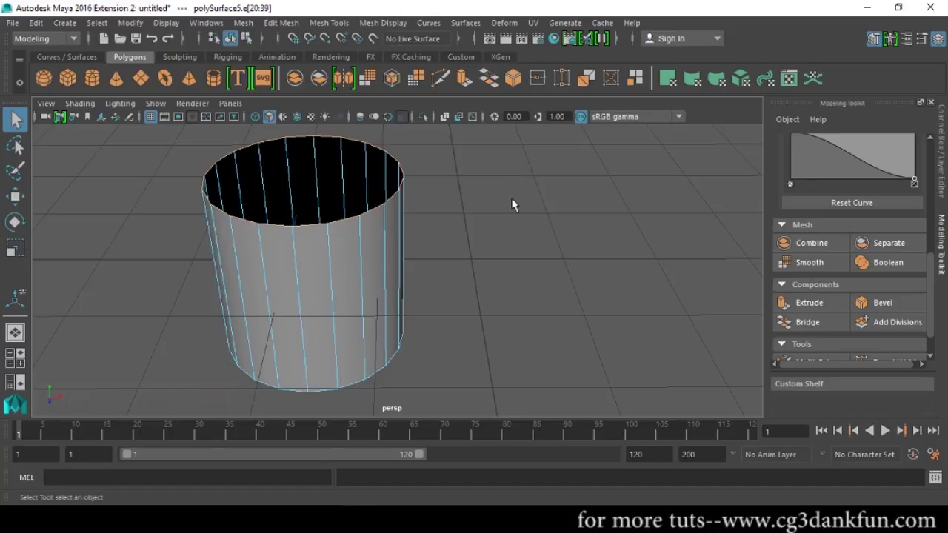
right_click(480, 202, "shift")
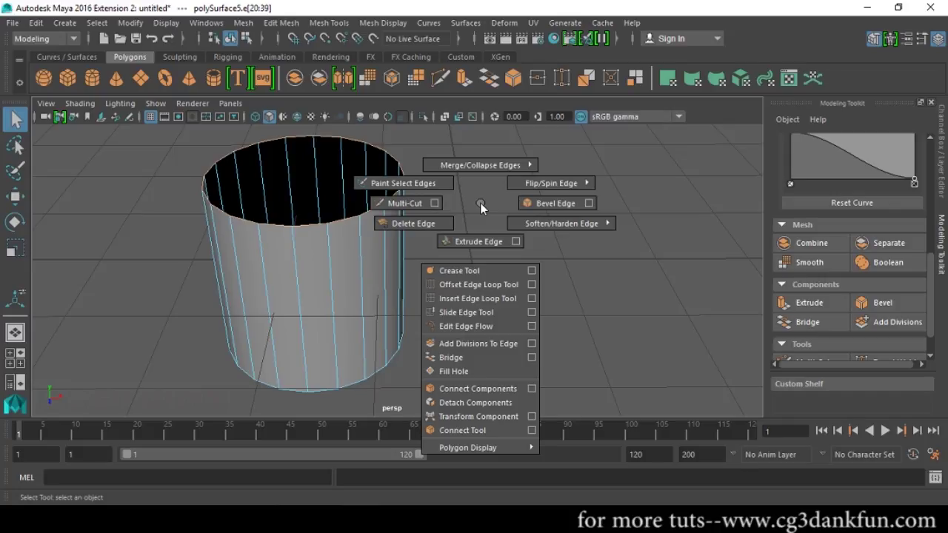
left_click_drag(448, 292, 378, 318, "alt")
key("ctrl+z")
key("ctrl+z")
- Extrude one side face of the cylinder outward into a rectangular block and switch to the Move tool
left_click_drag(445, 302, 395, 321, "alt")
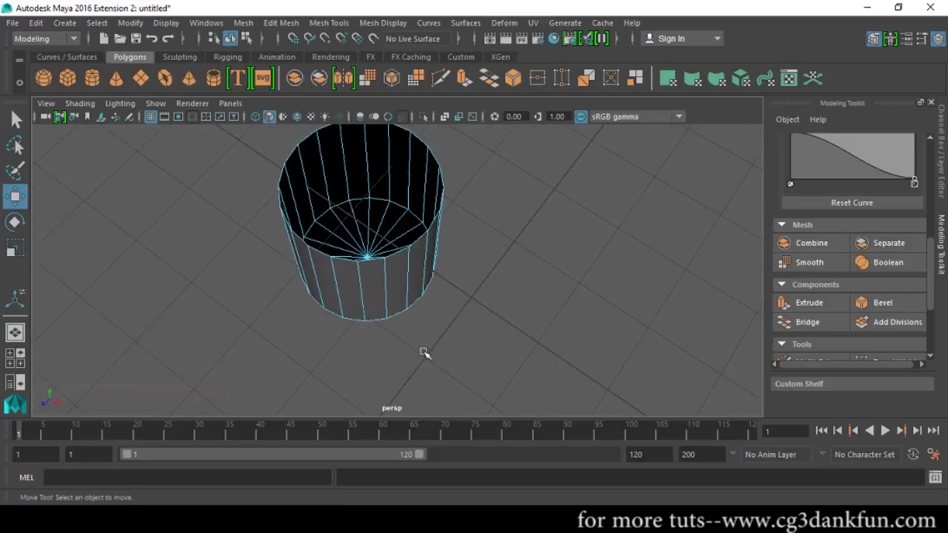
left_click(417, 276)
left_click_drag(476, 360, 500, 351, "alt")
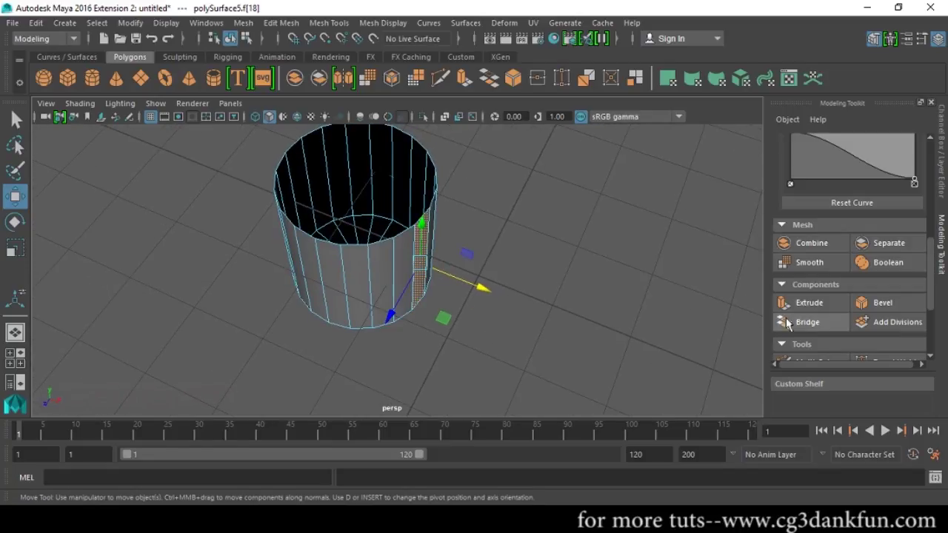
left_click(810, 304)
left_click_drag(454, 280, 566, 358)
key("w")
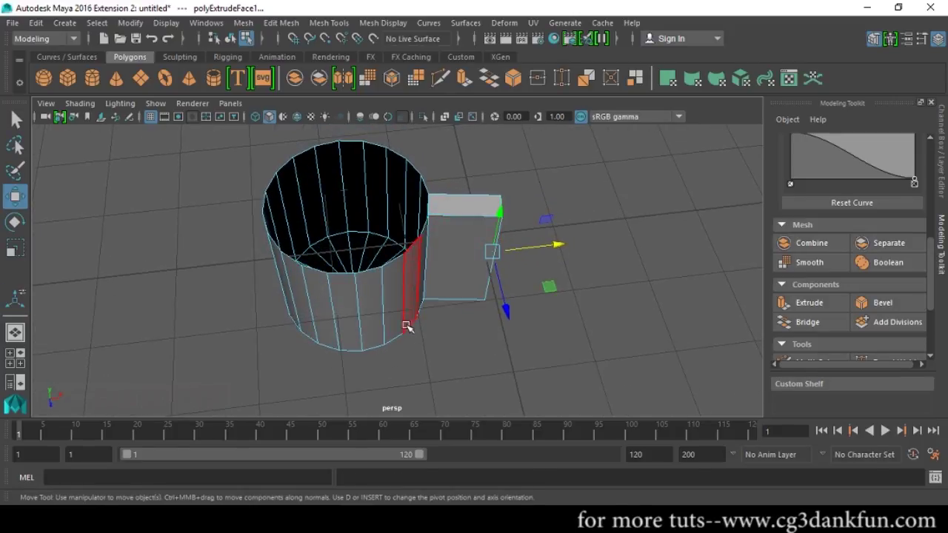
- Switch to edge selection, select the border edge loop of the open top, and clear the selection
left_click_drag(407, 272, 413, 279, "alt")
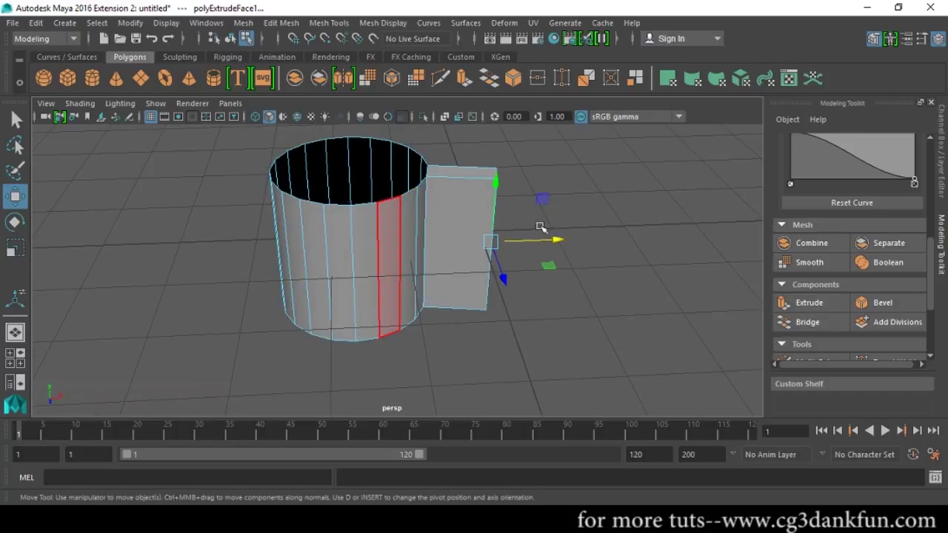
scroll(898, 227, "up", 5)
left_click(850, 172)
double_click(412, 190)
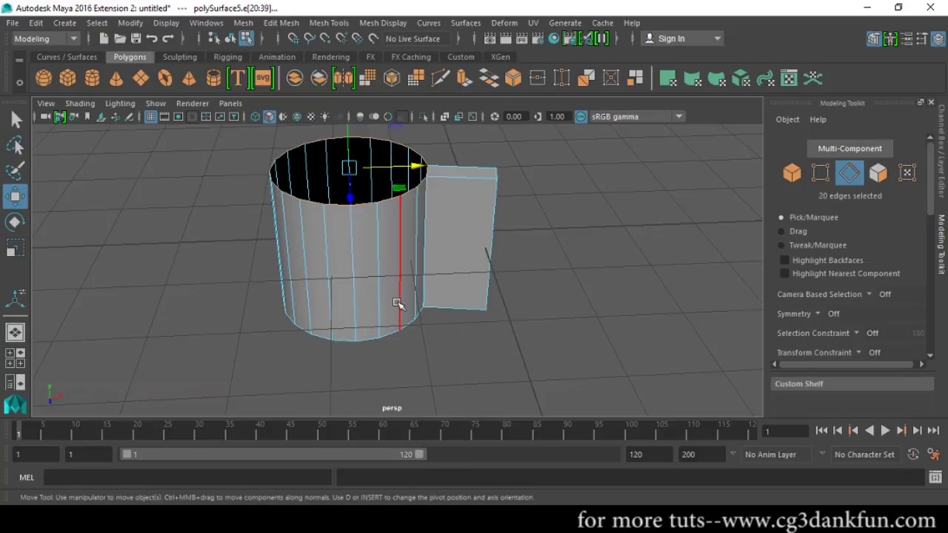
key("ctrl+z")
left_click(619, 327)
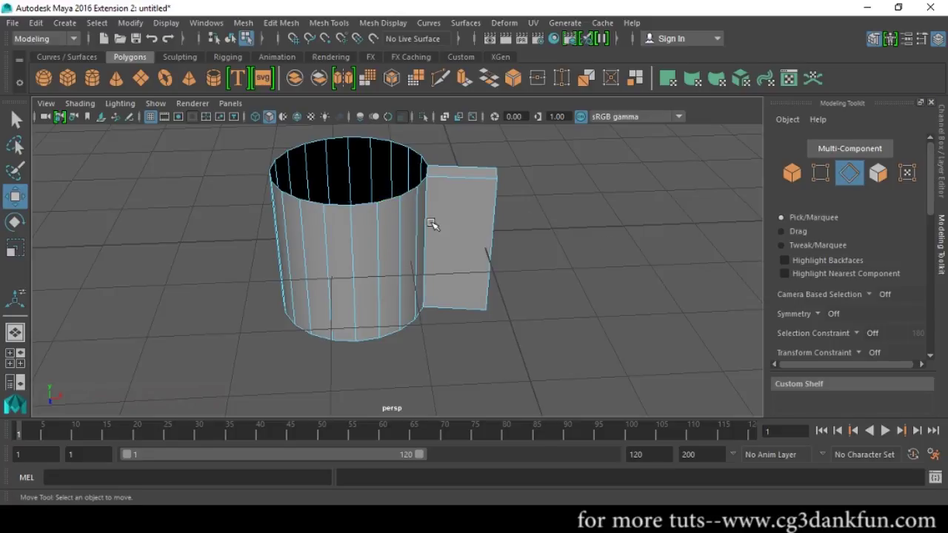
- Try to extrude the open top's border edge loop upward with the Extrude manipulator, inspect it beside the block, and undo it
double_click(392, 203)
middle_click_drag(515, 260, 532, 348, "alt")
scroll(836, 311, "down", 10)
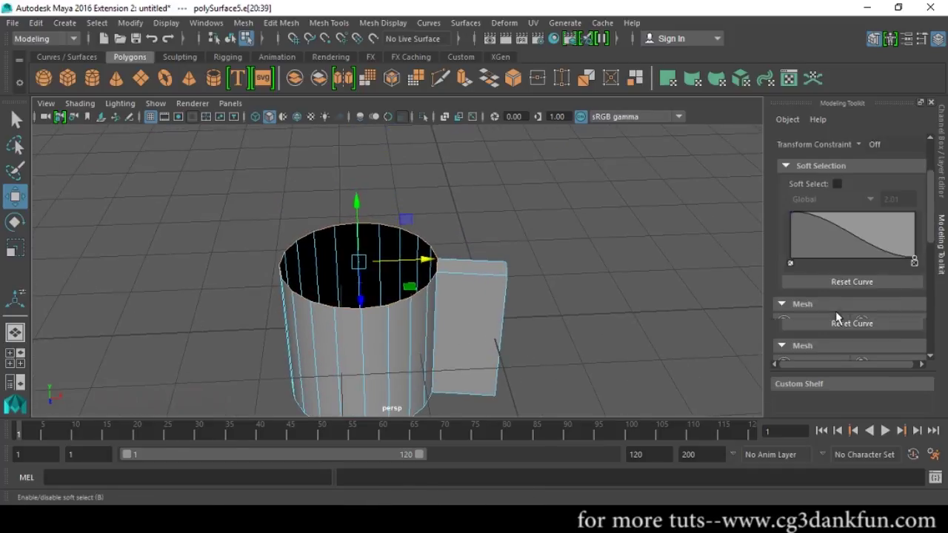
scroll(823, 297, "up", 2)
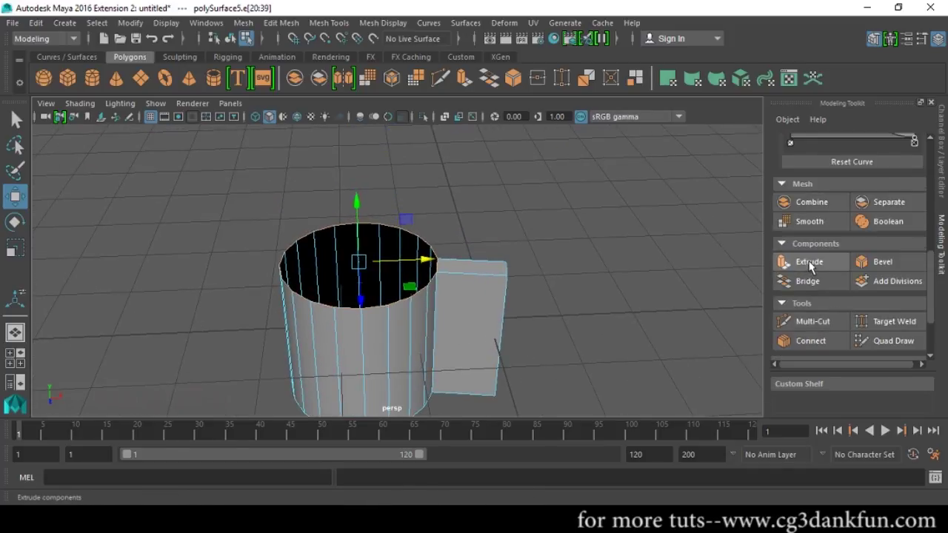
left_click(807, 263)
left_click_drag(427, 173, 429, 139)
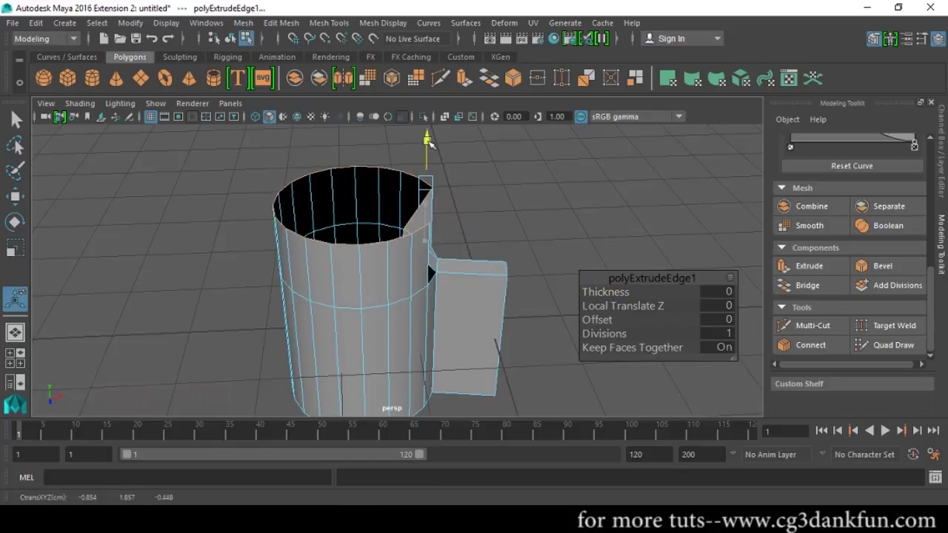
left_click_drag(525, 249, 431, 239, "alt")
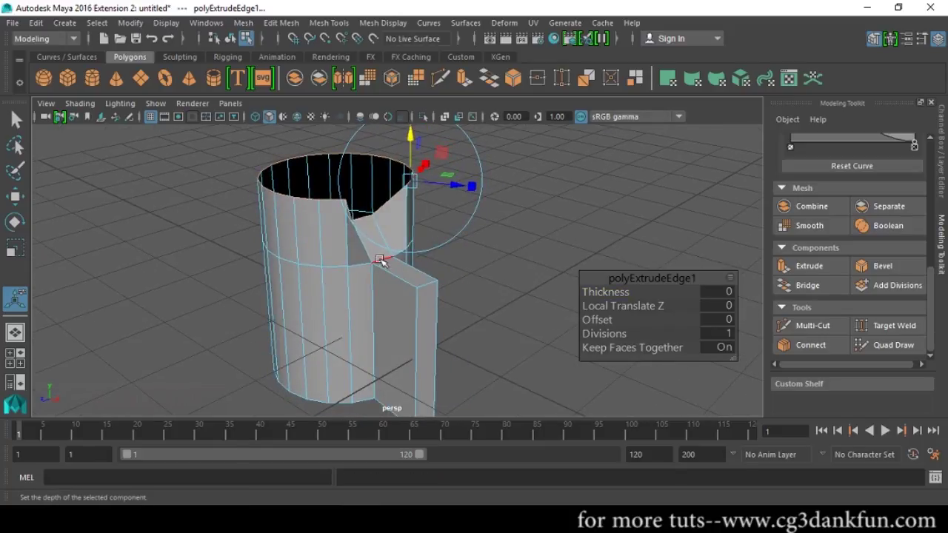
left_click_drag(377, 250, 387, 282, "alt")
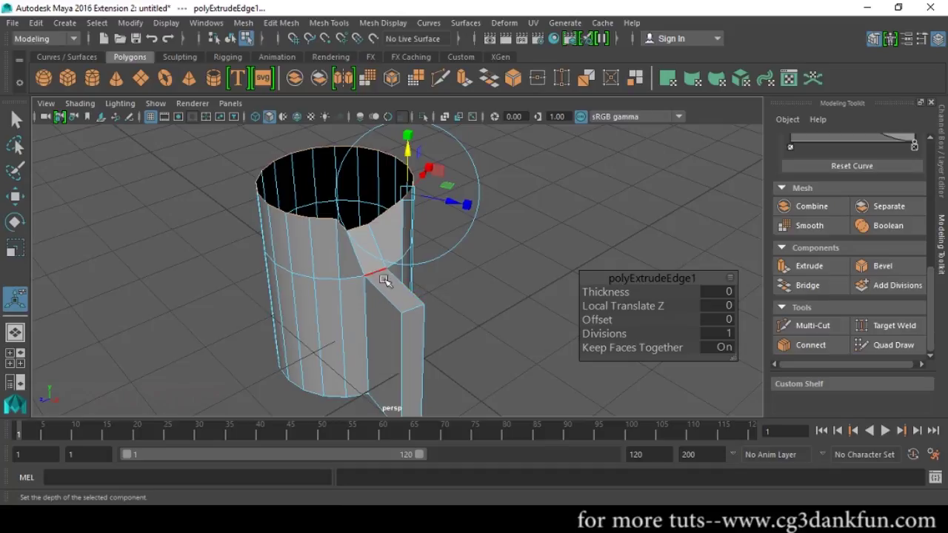
left_click_drag(485, 309, 514, 295, "alt")
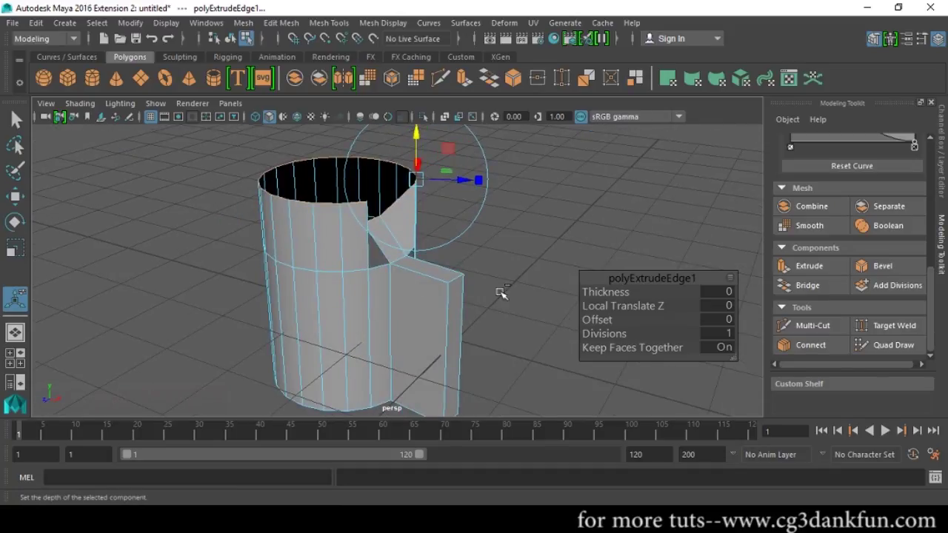
key("ctrl+z")
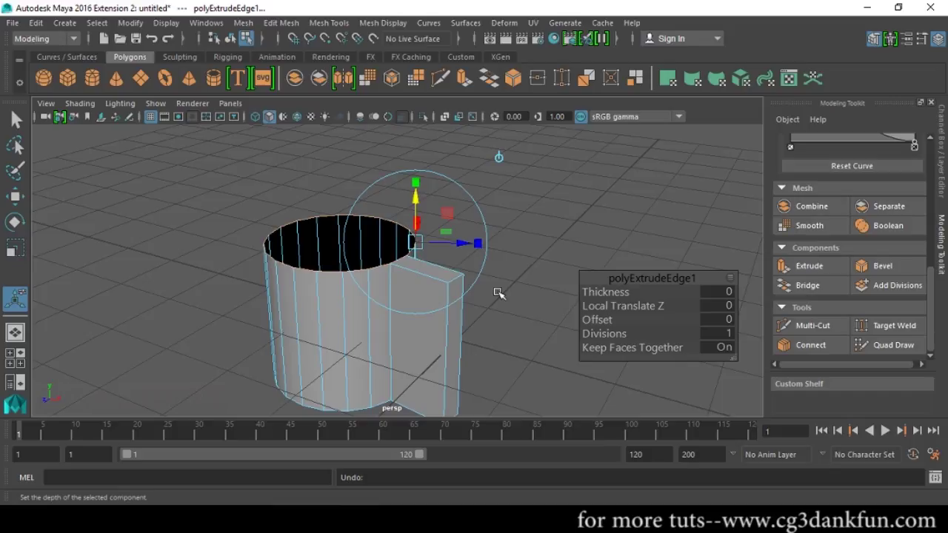
key("w")
left_click_drag(497, 277, 525, 277, "alt")
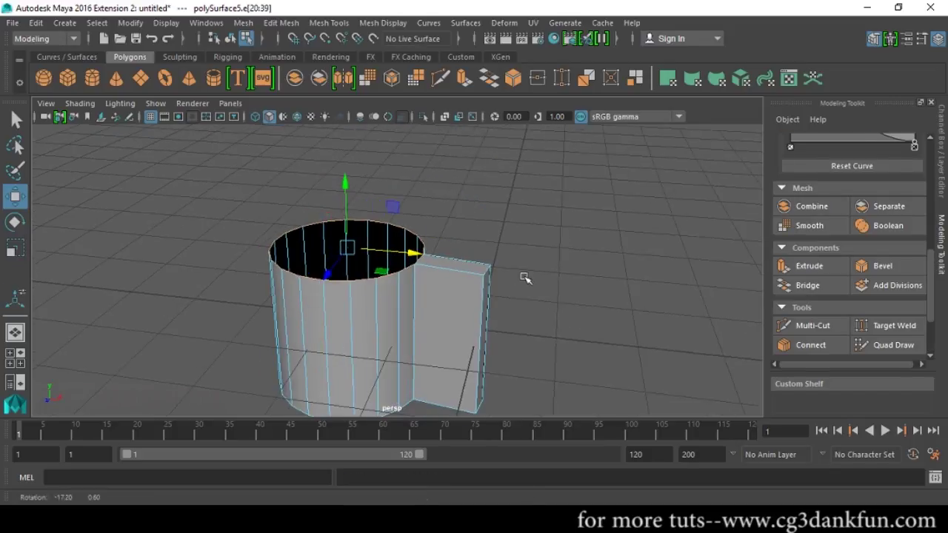
key("ctrl+z")
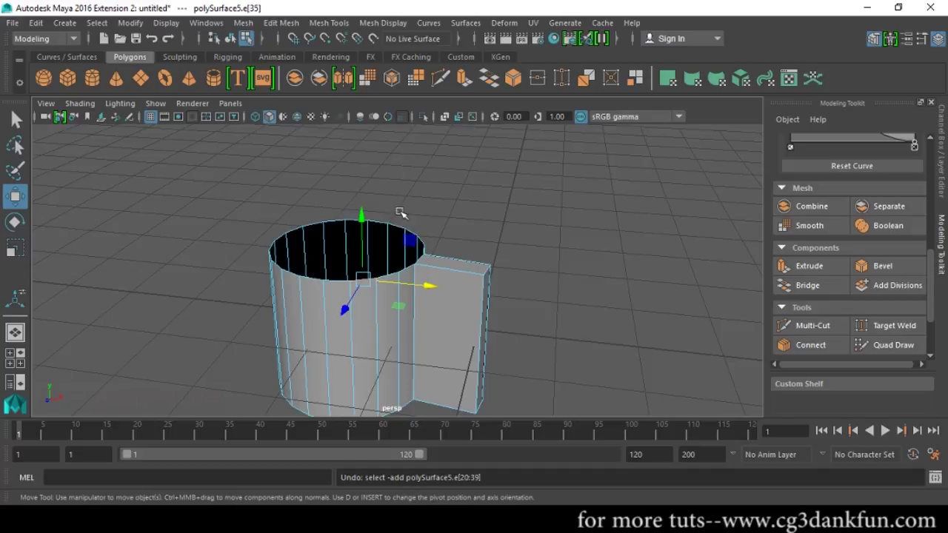
- Select the open top's border edge loop, move it upward without extruding, and undo the move
double_click(396, 227)
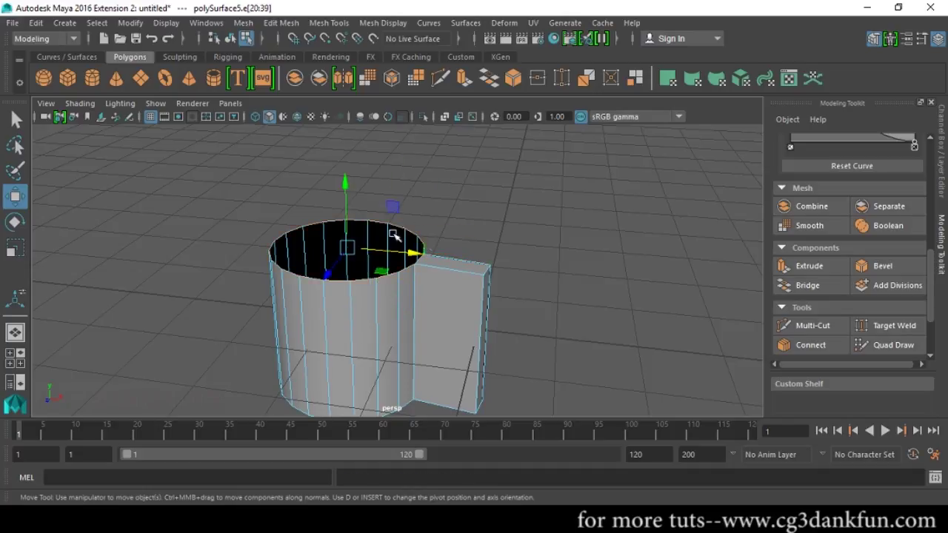
left_click_drag(349, 188, 348, 158)
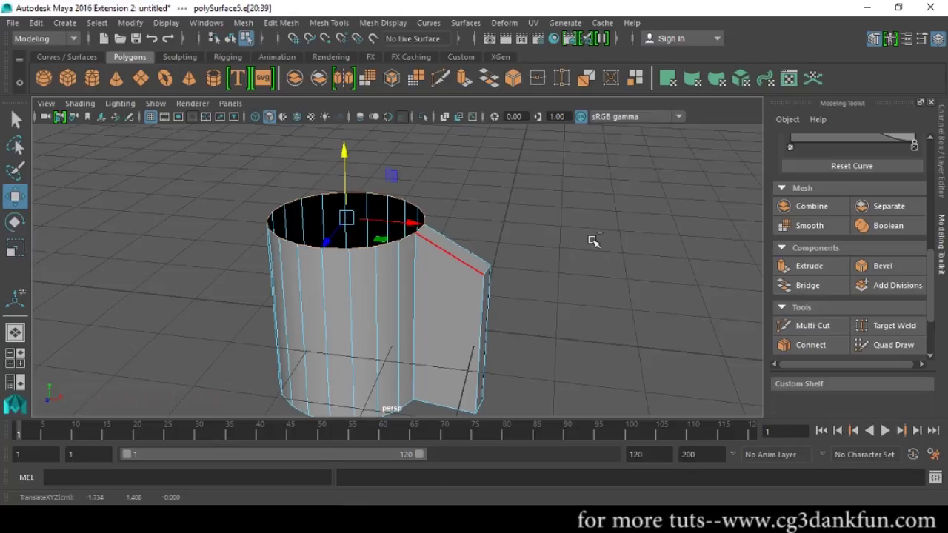
key("ctrl+z")
- Extrude the selected top border loop, raise the new edges above the block with the Move tool, and clear the selection
left_click(807, 265)
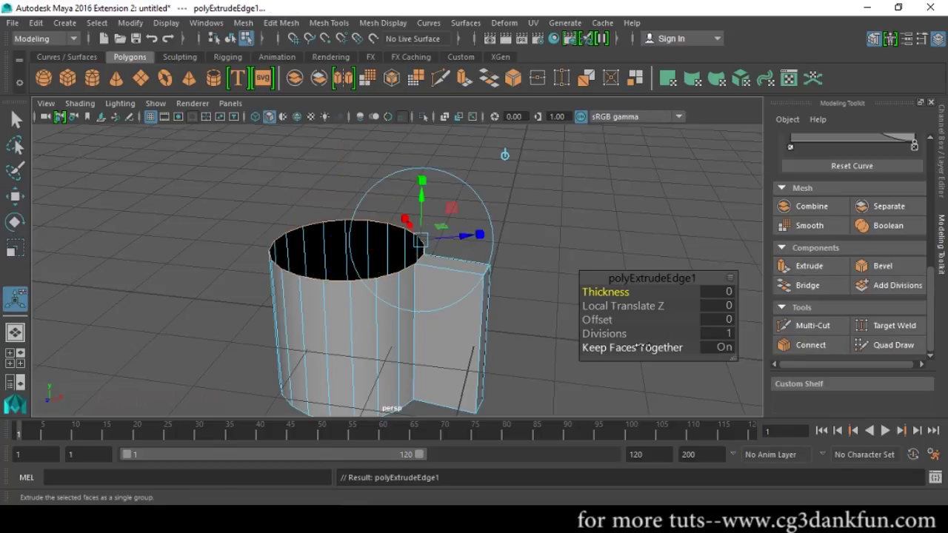
key("w")
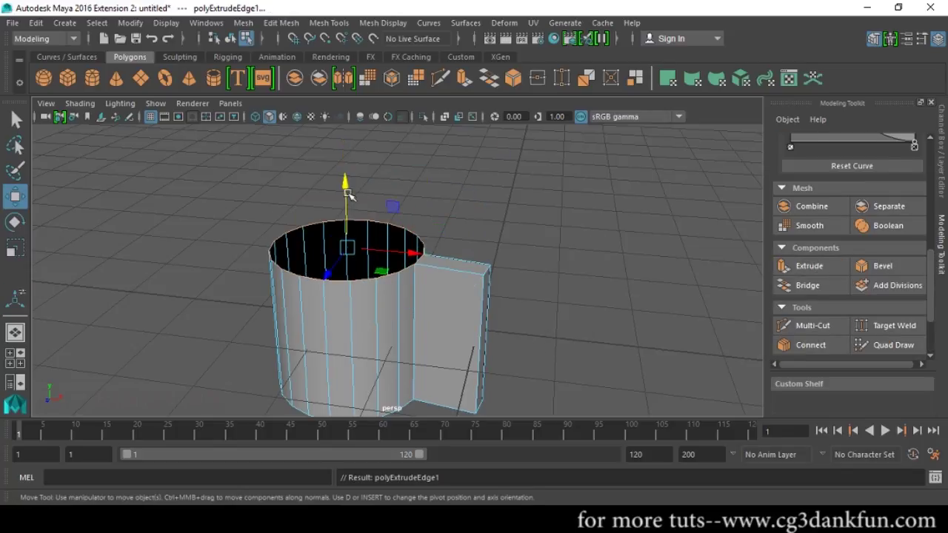
left_click_drag(348, 194, 346, 124)
left_click_drag(573, 271, 434, 271, "alt")
left_click(385, 298)
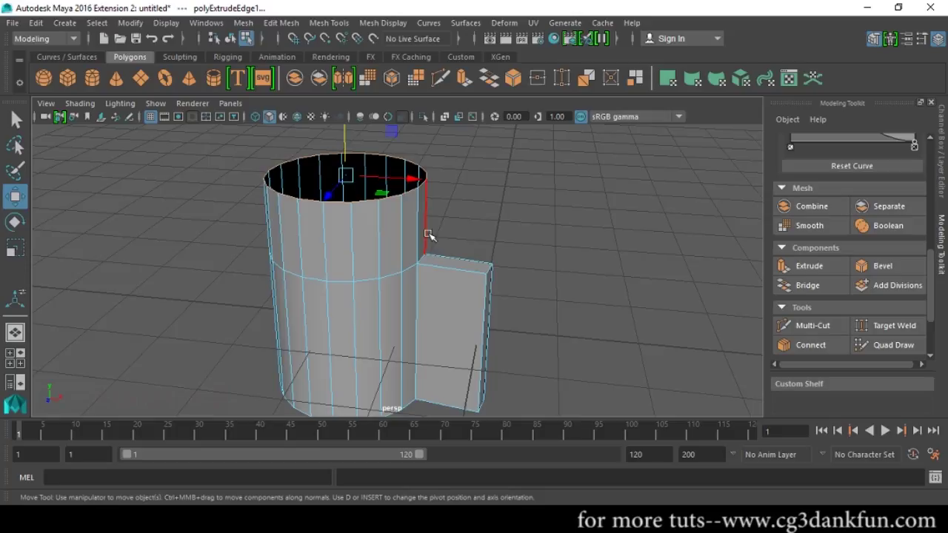
left_click(537, 236)
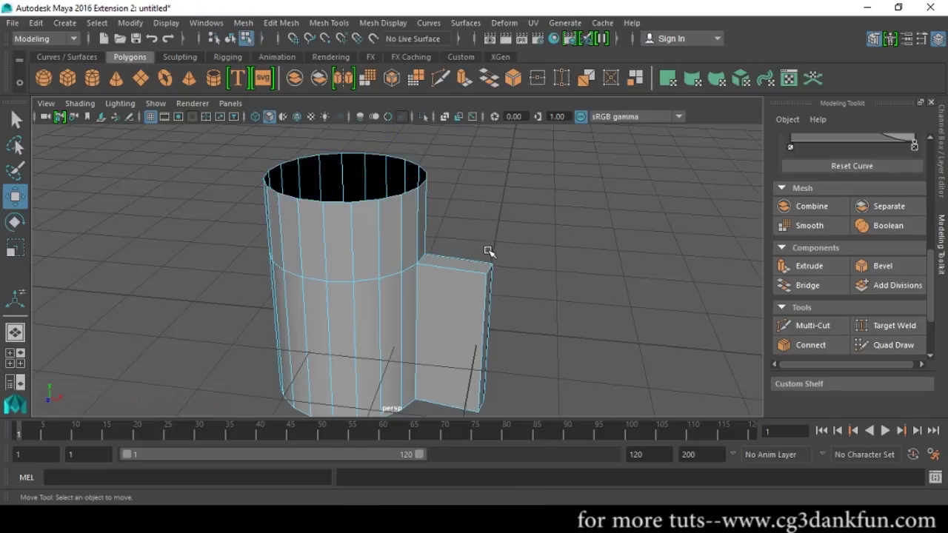
- Bevel the whole edge loop around the cylinder's closed bottom cap, and undo the bevel and the loop selection
left_click_drag(489, 256, 554, 212, "alt")
scroll(514, 288, "up", 6)
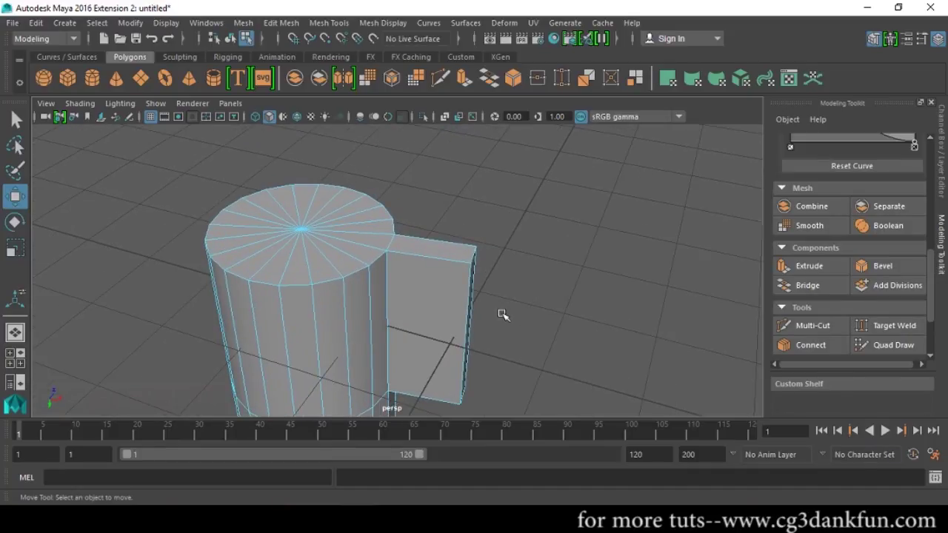
left_click_drag(502, 315, 571, 271, "alt")
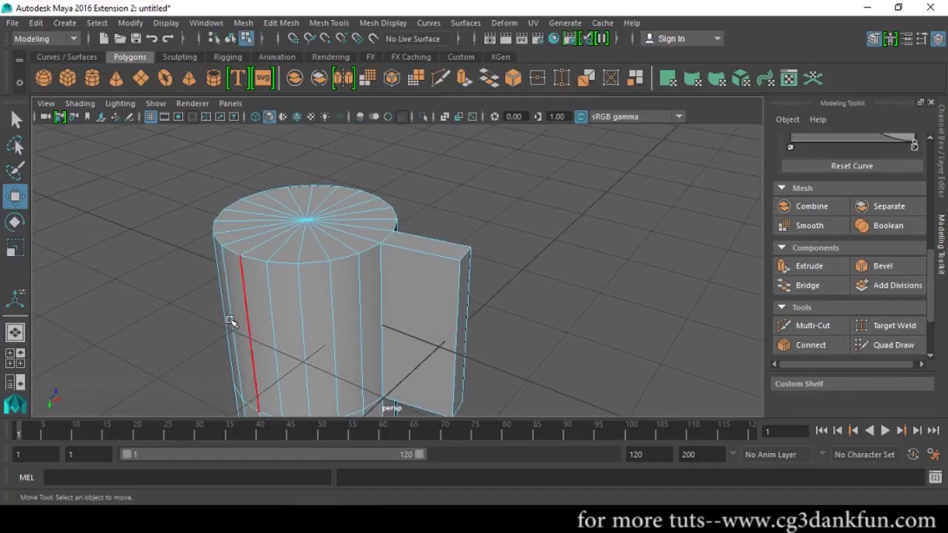
left_click(368, 253)
double_click(368, 253)
left_click_drag(371, 271, 383, 292, "alt")
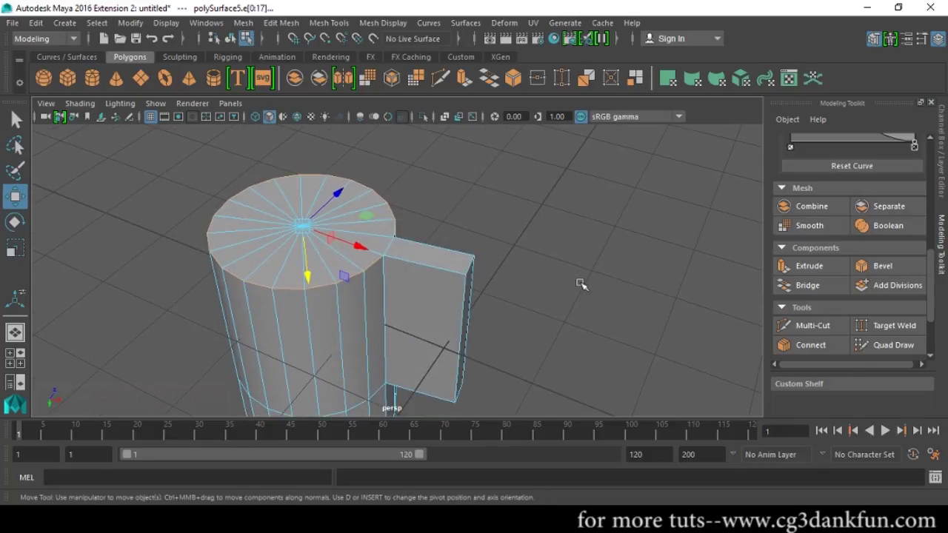
right_click(534, 190, "shift")
left_click(577, 188)
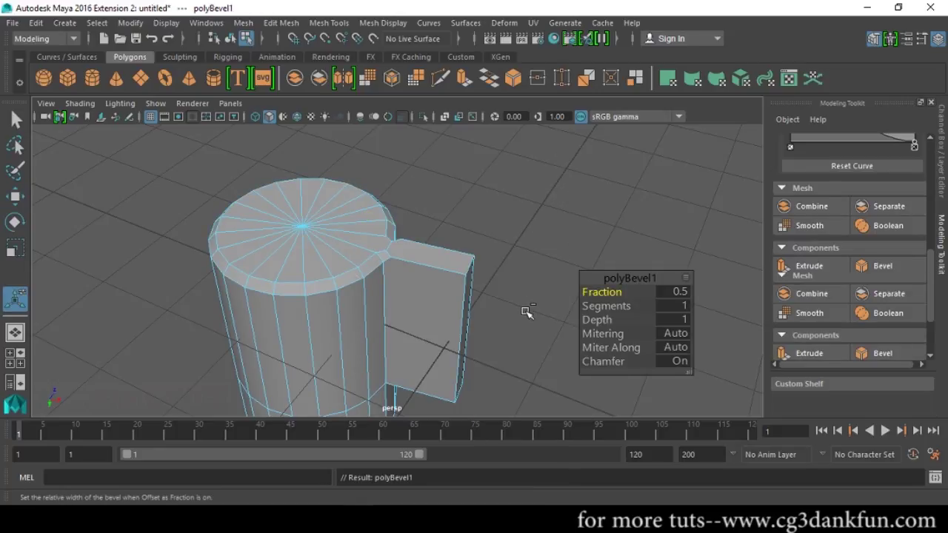
key("ctrl+z")
key("w")
key("ctrl+z")
- Select the edge loop around the cylinder's closed cap and bevel it again
left_click(275, 22)
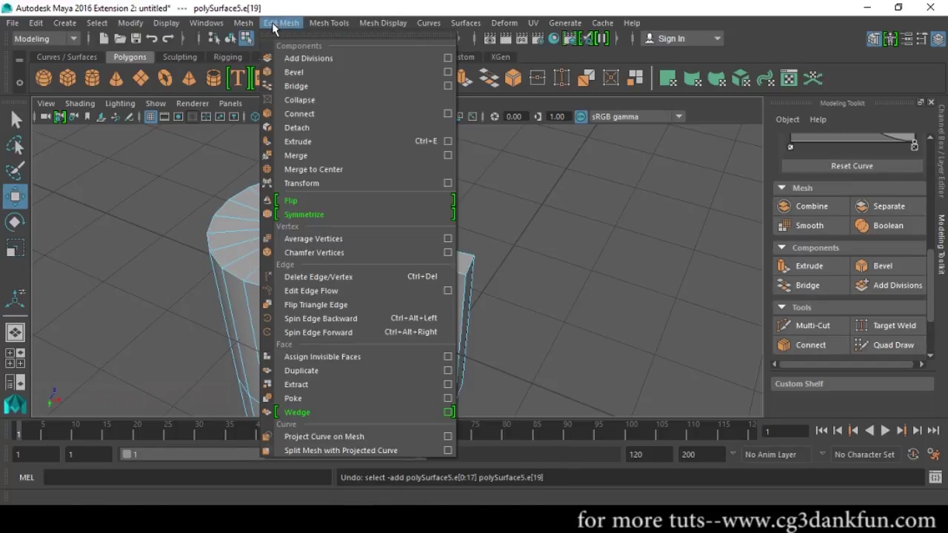
left_click(622, 229)
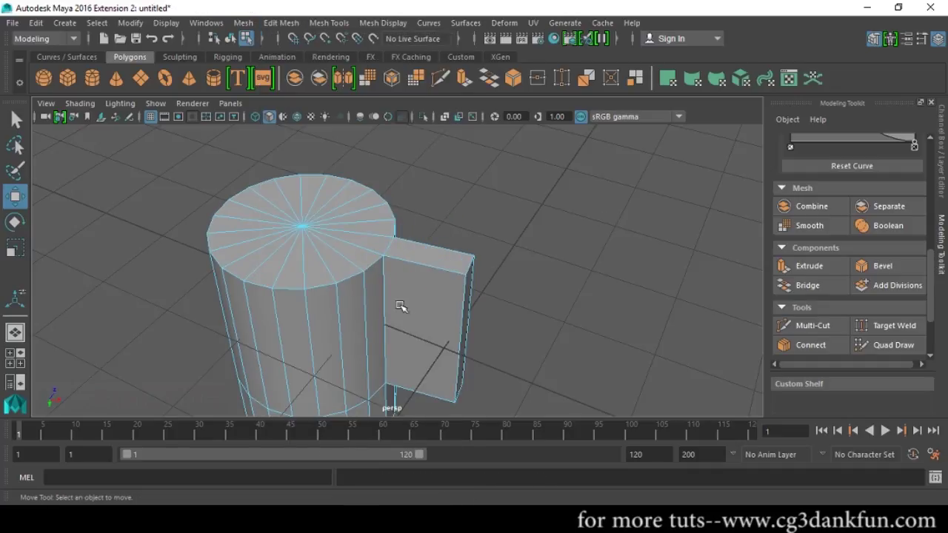
double_click(346, 281)
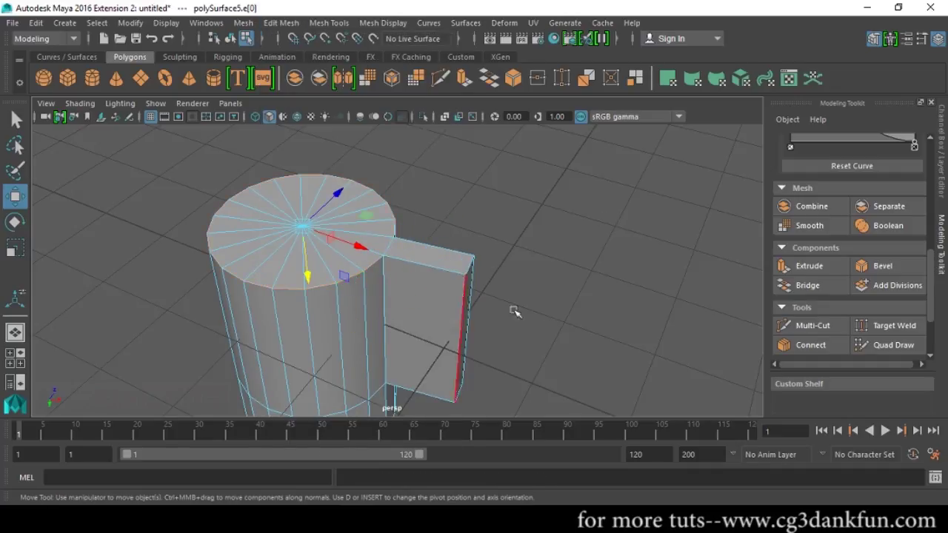
left_click(880, 265)
left_click_drag(484, 324, 468, 311, "alt")
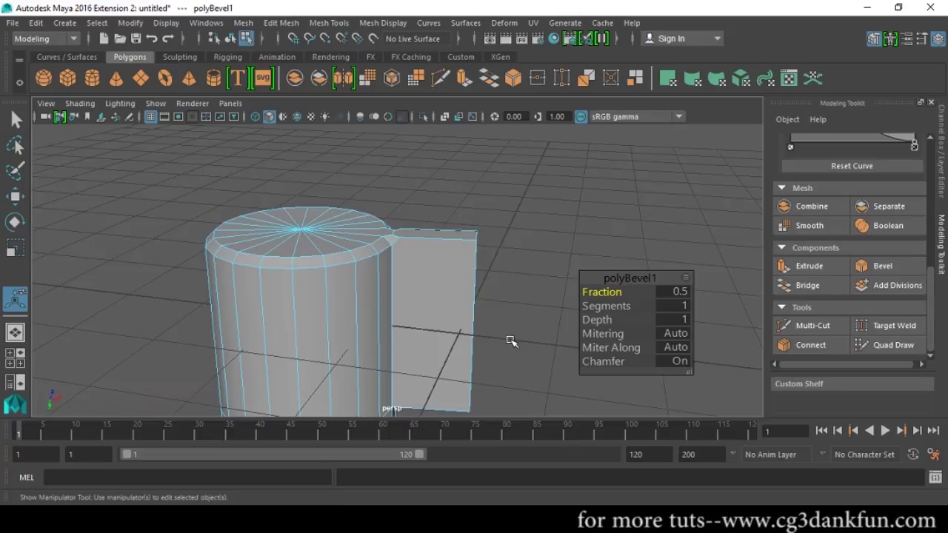
- Try a Fraction of 3 on the cylinder cap's bevel and undo the change
mouse_move(604, 294)
left_mouse_down()
mouse_move(629, 294)
mouse_move(574, 293)
mouse_move(617, 293)
mouse_move(604, 292)
left_mouse_up()
left_click(678, 291)
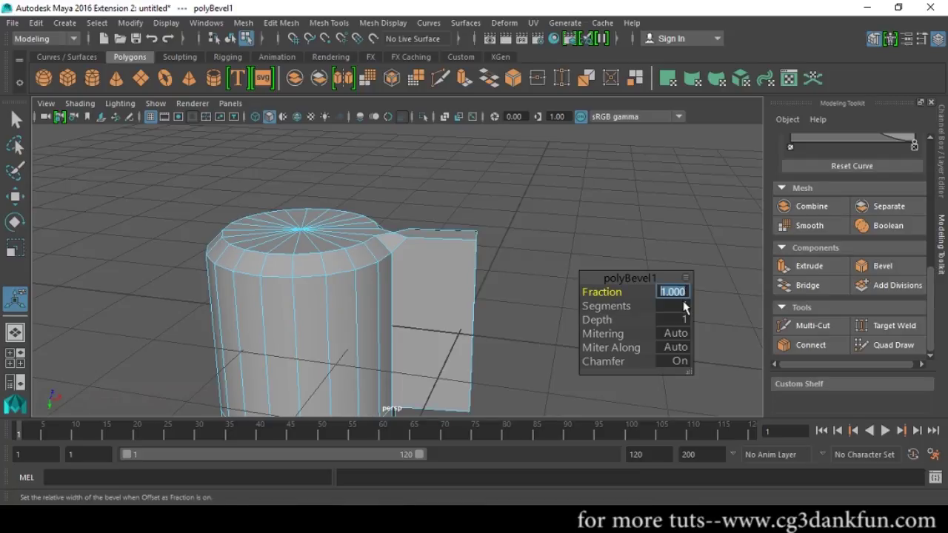
type("3")
key("Return")
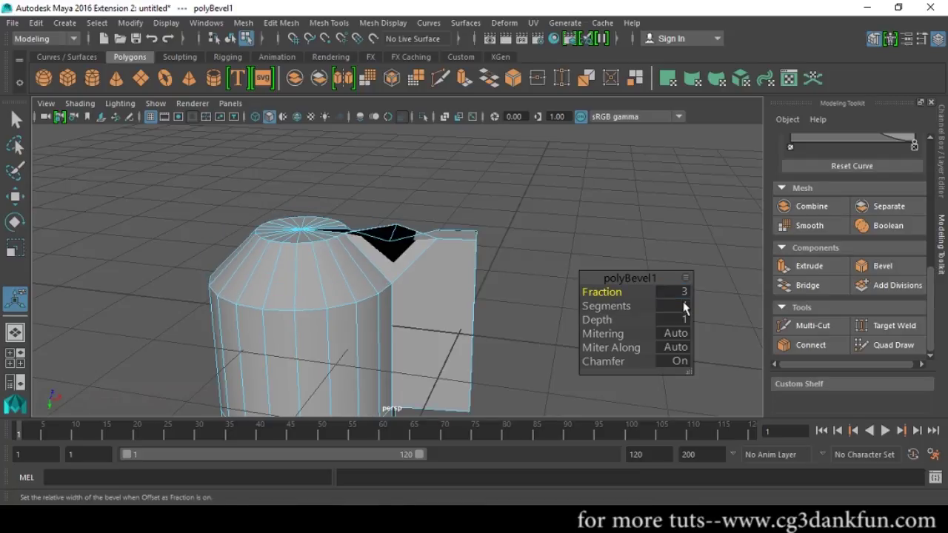
left_click_drag(391, 231, 523, 277, "alt")
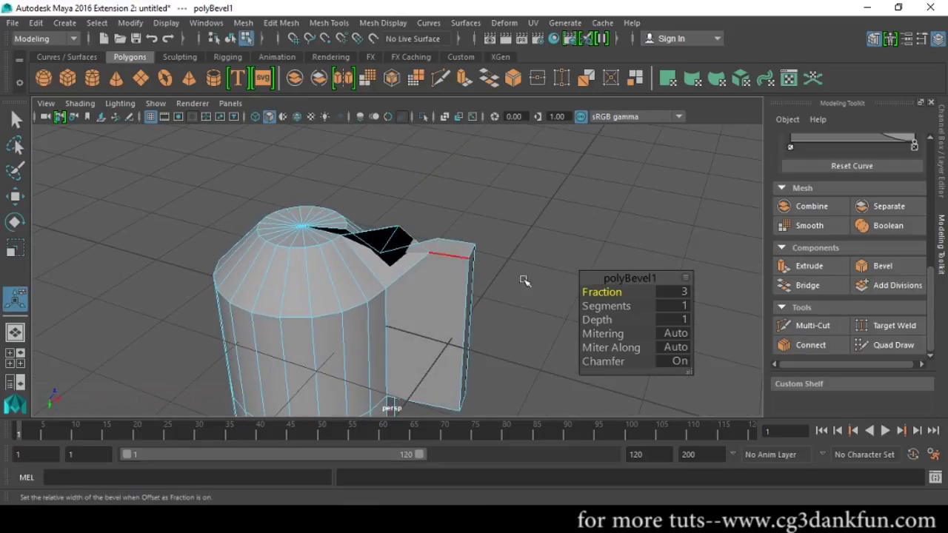
mouse_move(606, 306)
left_mouse_down()
mouse_move(642, 302)
mouse_move(607, 302)
left_mouse_up()
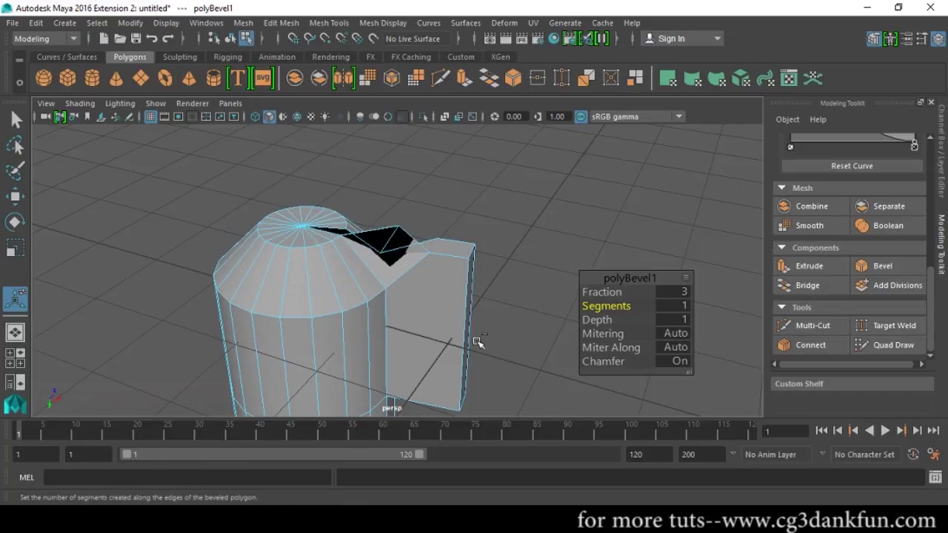
key("ctrl+z")
left_click_drag(468, 324, 383, 343, "alt")
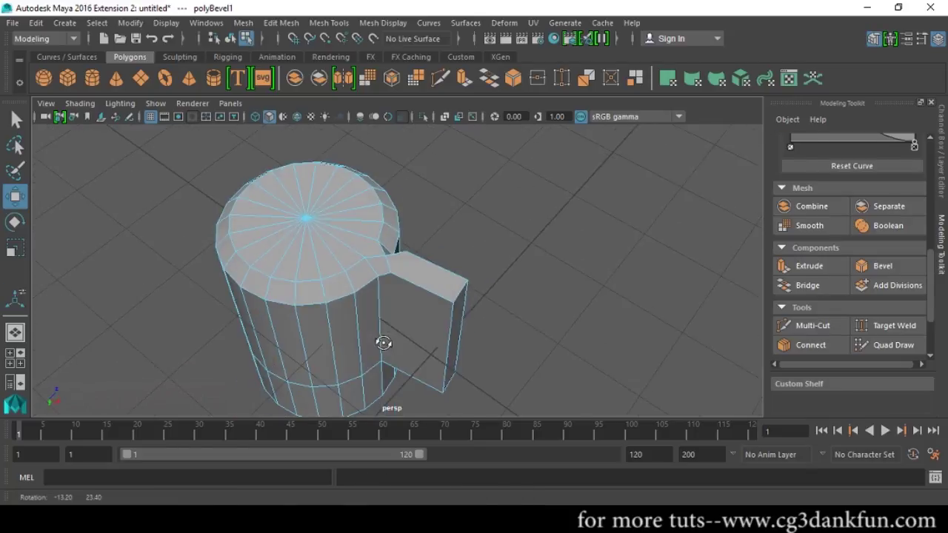
- Delete the cylinder and block mesh, and create a polygon cube framed in the perspective view
right_click_drag(397, 287, 436, 222)
key("Delete")
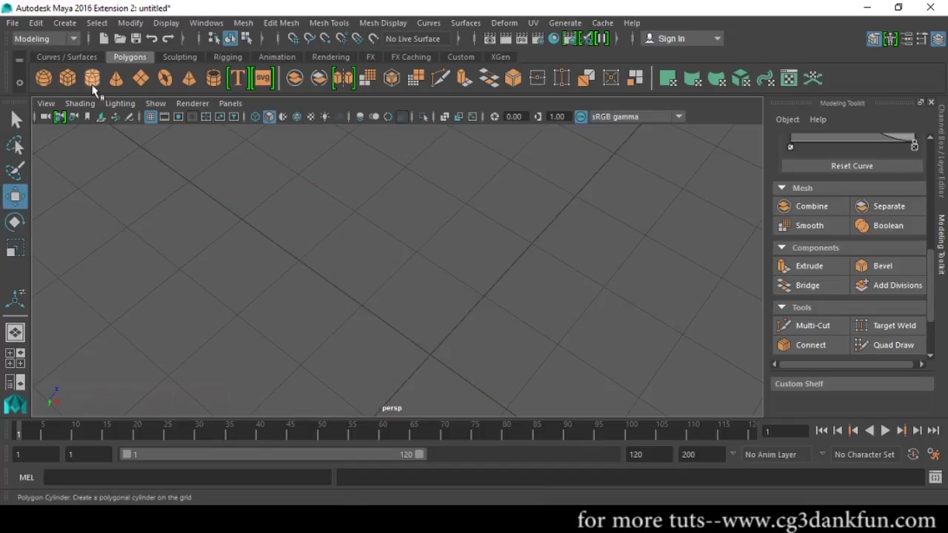
left_click(68, 78)
left_click_drag(277, 226, 509, 245, "alt")
key("f")
middle_click_drag(509, 245, 462, 270, "alt")
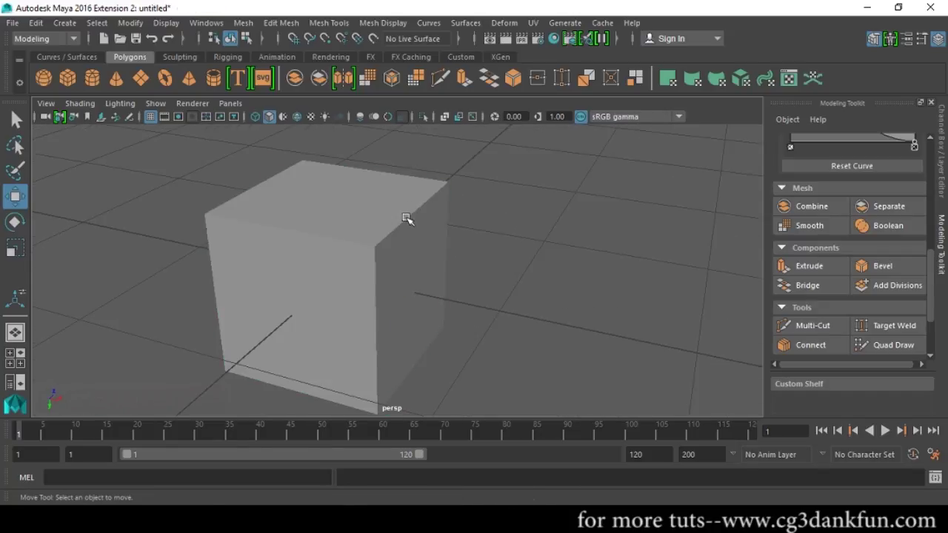
- Bevel one upper side edge of the cube with a Fraction of 0.6 and 3 Segments
left_click(409, 220)
right_click_drag(408, 220, 403, 178)
left_click(417, 211)
mouse_move(568, 229)
left_mouse_down("alt")
mouse_move(597, 222)
mouse_move(583, 223)
left_mouse_up("alt")
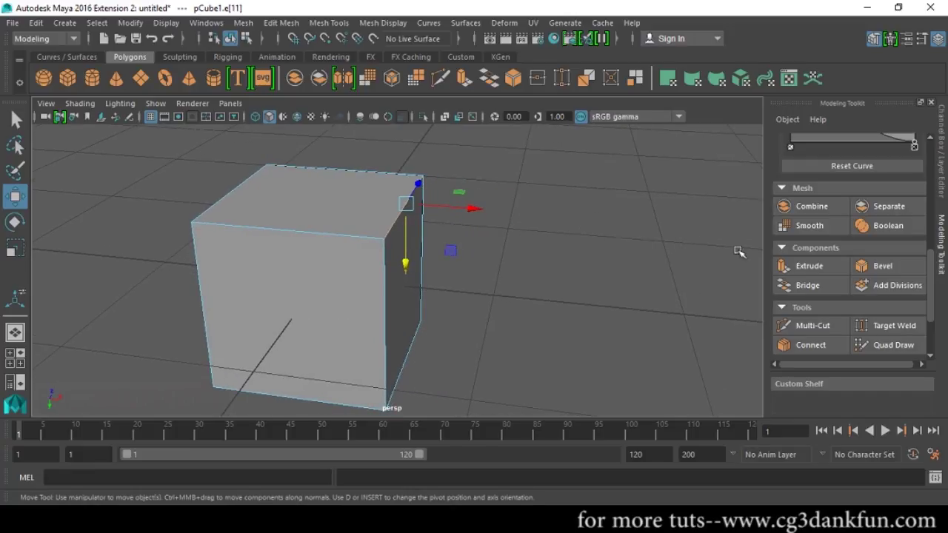
left_click(875, 267)
left_click_drag(593, 293, 616, 306)
left_click_drag(455, 315, 453, 314, "alt")
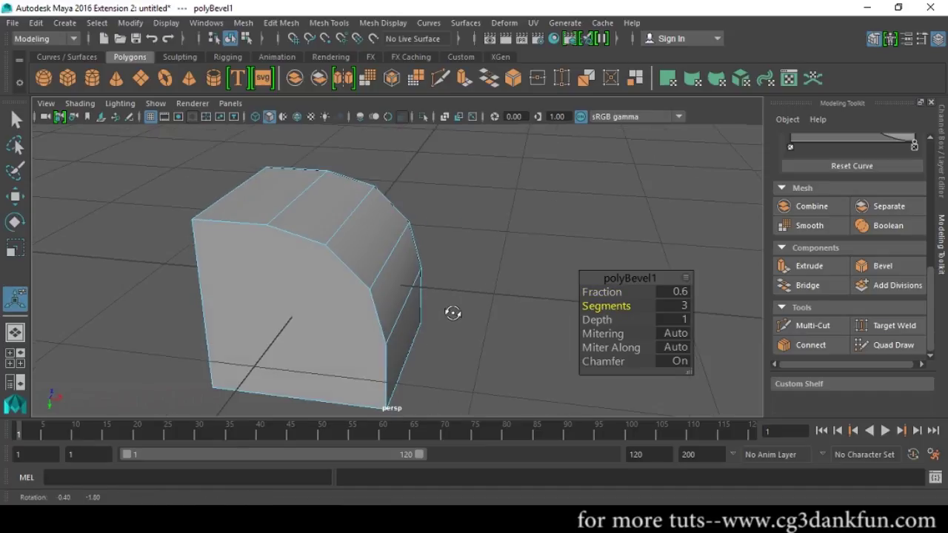
middle_click_drag(471, 305, 453, 279, "alt")
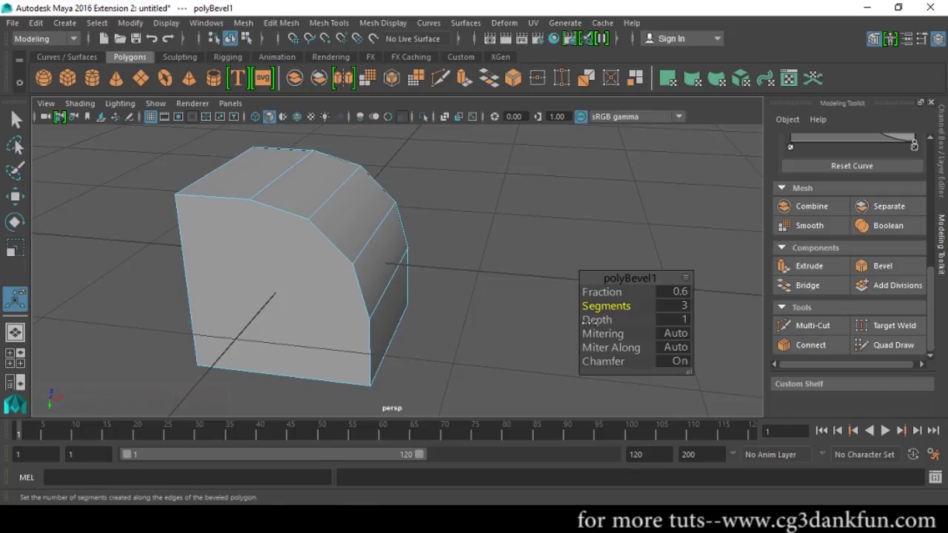
- Set the cube bevel's Depth to -1, and switch Chamfer off and on again
left_click_drag(590, 322, 561, 318)
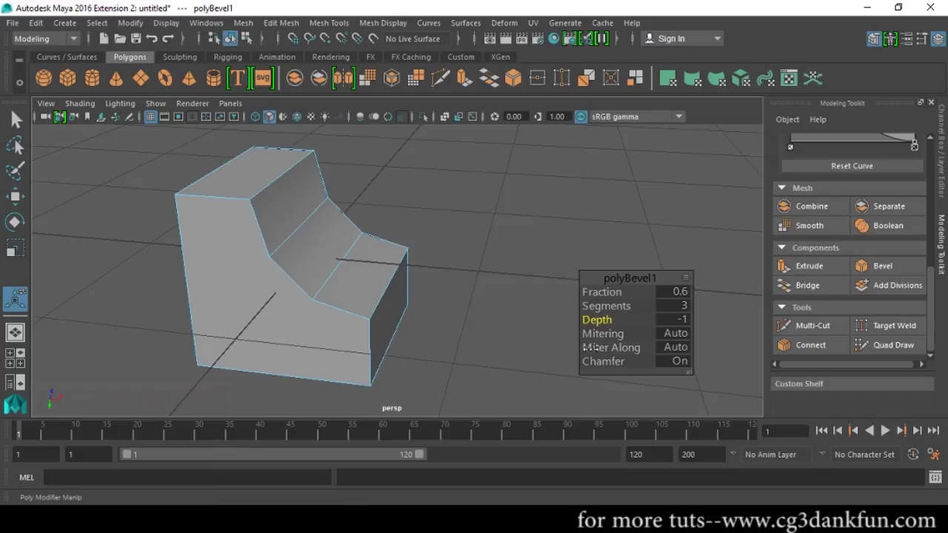
left_click_drag(600, 361, 516, 359)
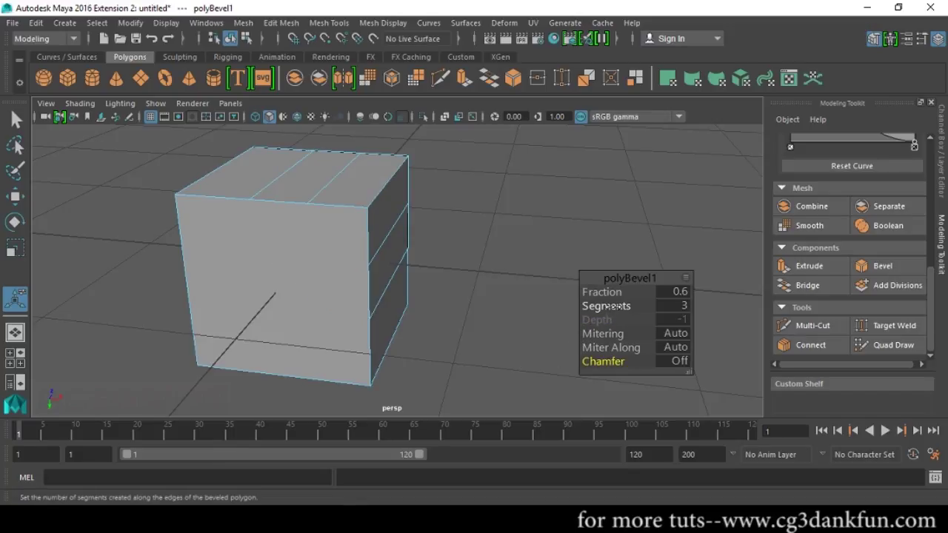
mouse_move(598, 293)
left_mouse_down()
mouse_move(570, 293)
mouse_move(592, 290)
left_mouse_up()
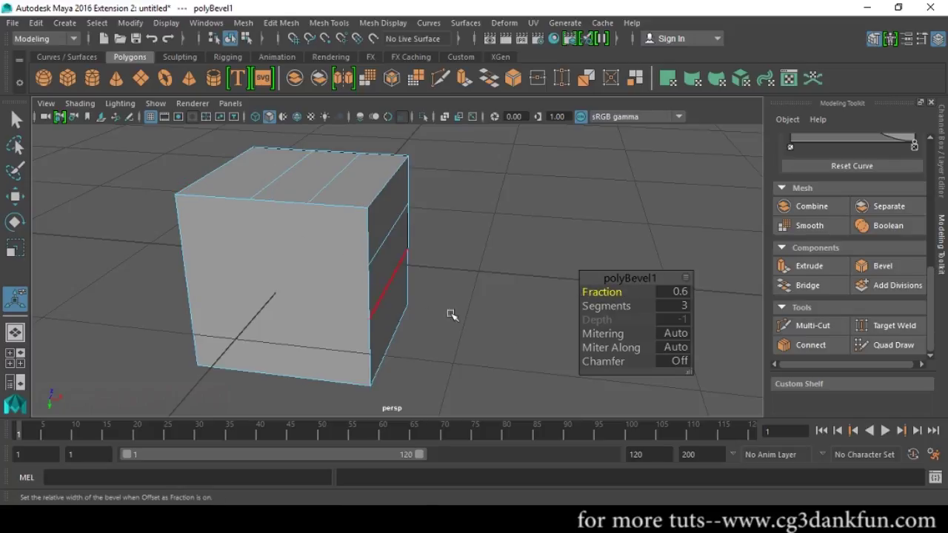
left_click(600, 363)
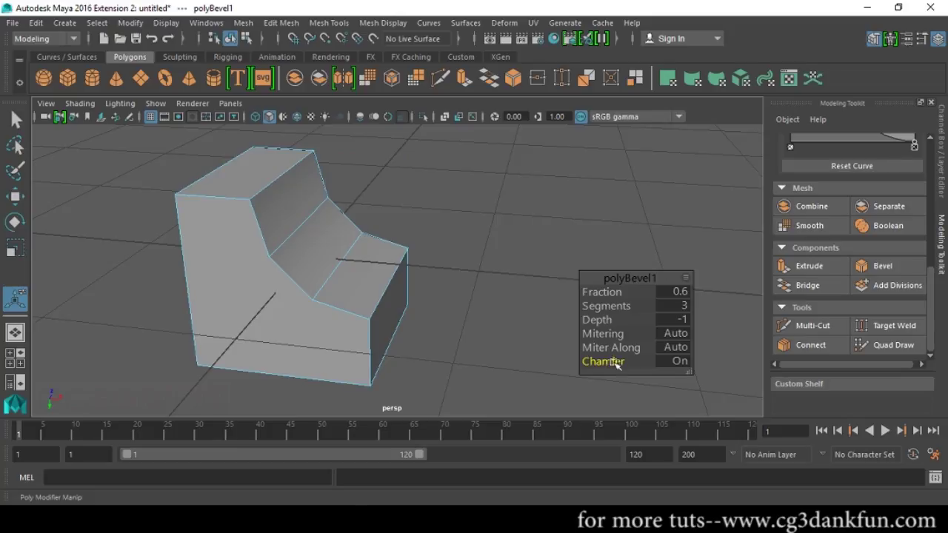
- Set the bevel's Fraction to 0.3 and Depth to 1, comparing the shape with Chamfer off and on
left_click_drag(597, 292, 632, 322)
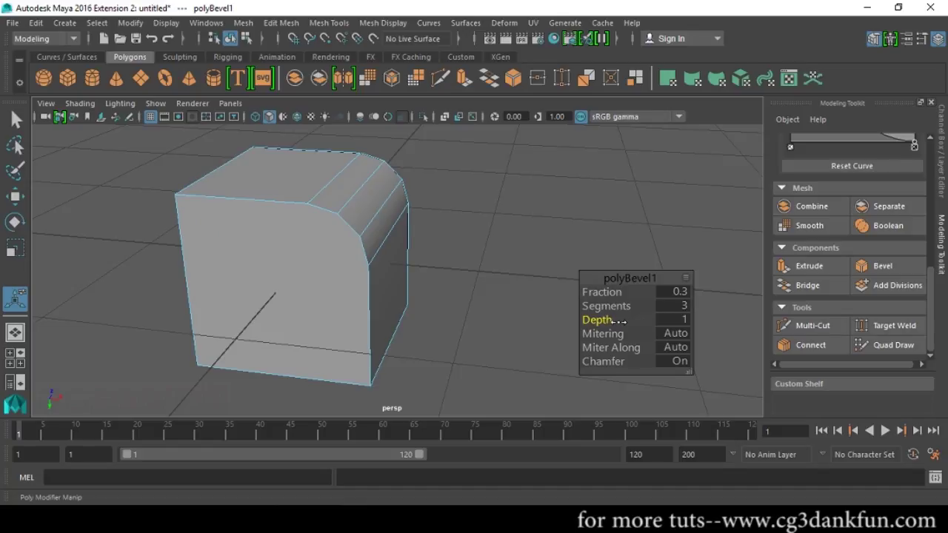
left_click(622, 362)
left_click(629, 361)
left_click(603, 362)
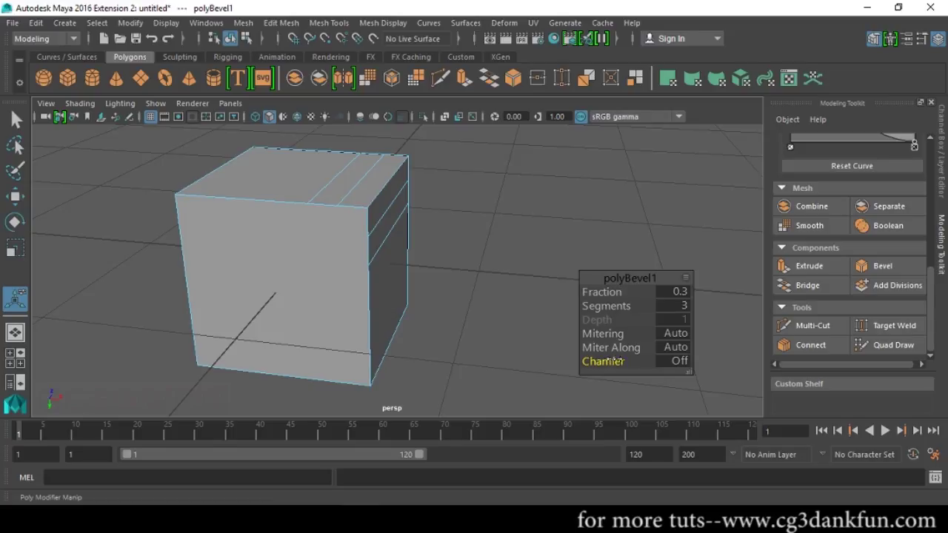
left_click(603, 361)
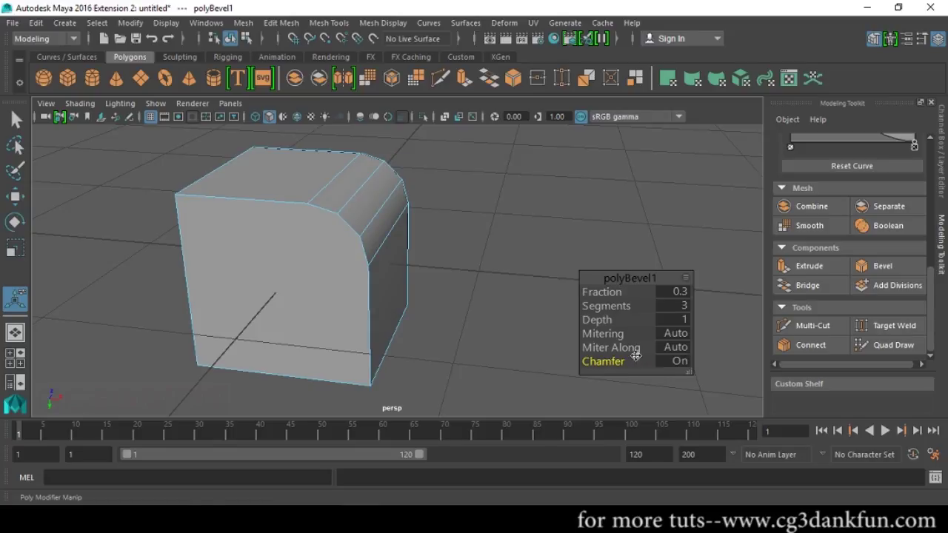
- Try Depth 0.7, Fraction 0.9 and Miter Along Edge on the cube's bevel, and undo these changes
left_click_drag(602, 319, 600, 294)
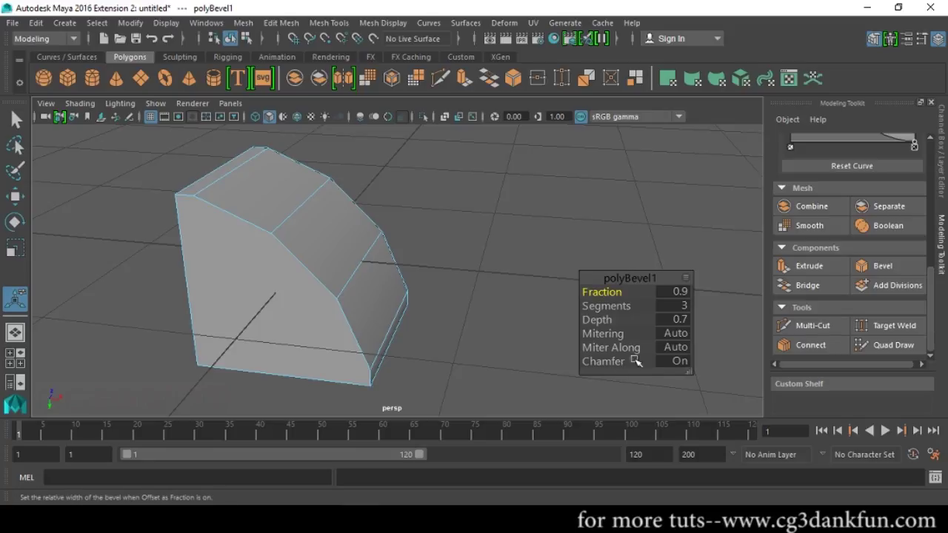
left_click(667, 335)
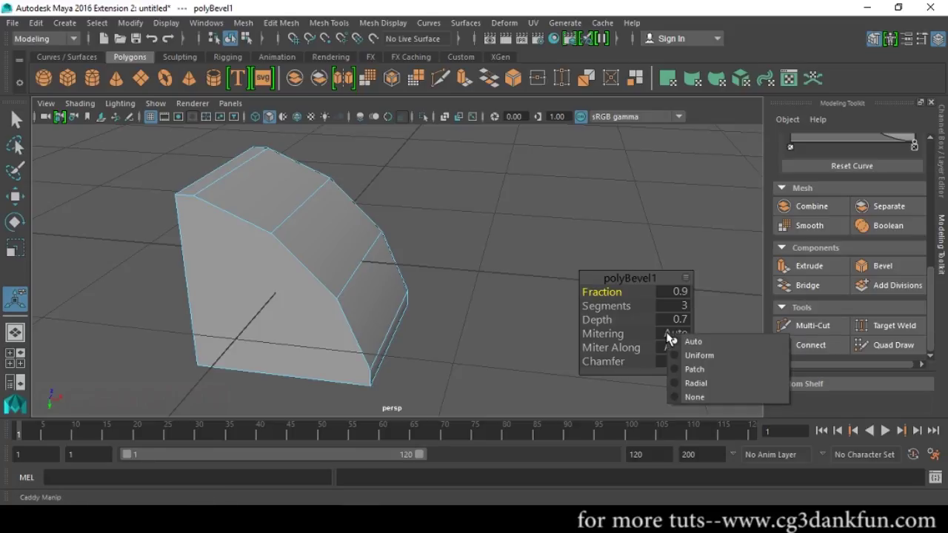
left_click(640, 345)
left_click(671, 349)
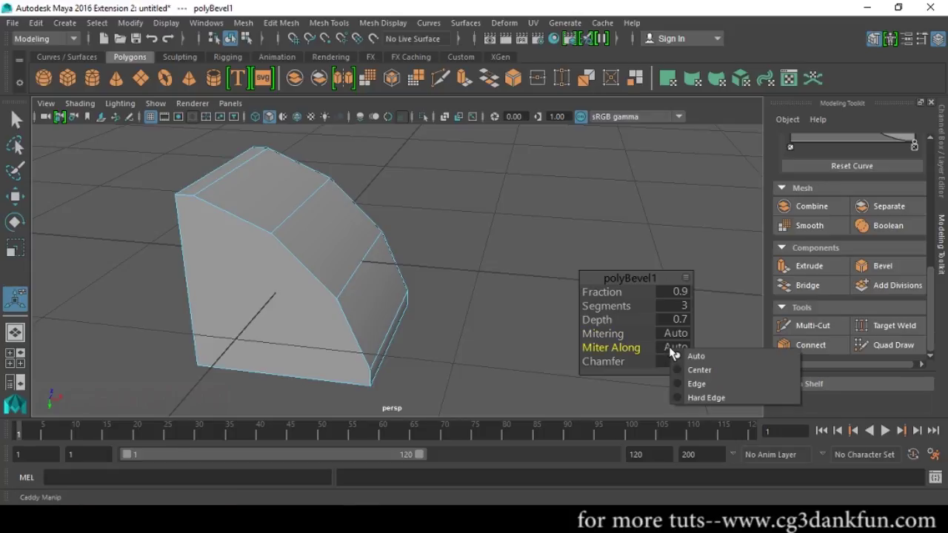
left_click(696, 383)
key("ctrl+z")
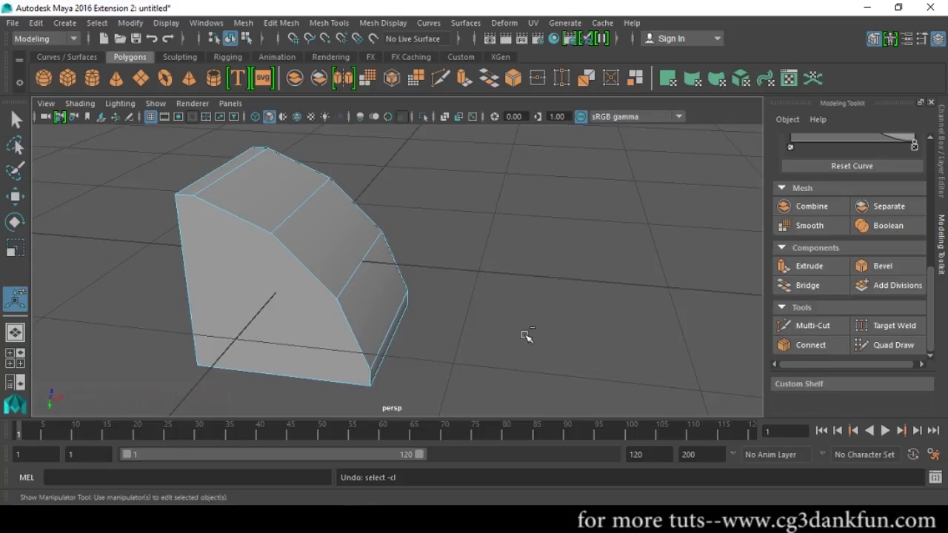
key("ctrl+z")
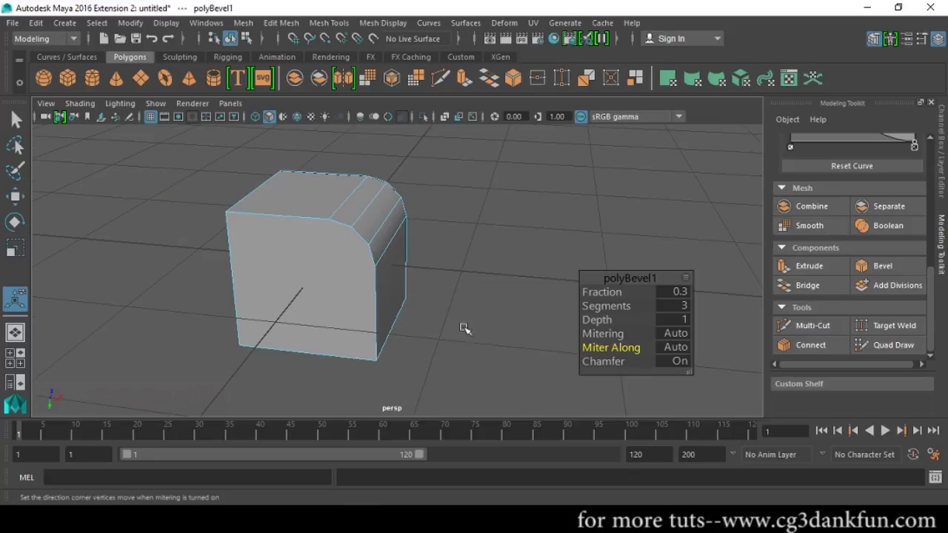
- Set the cube bevel to Fraction 0.2 and 5 Segments, with Miter Along set to Center
left_click(665, 339)
left_click(678, 347)
left_click_drag(598, 293, 622, 307)
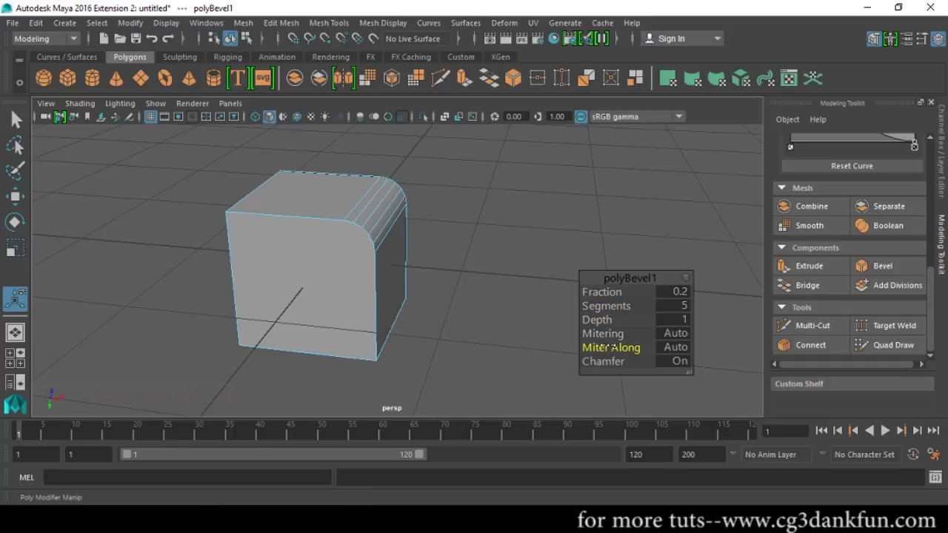
left_click(669, 352)
left_click(689, 371)
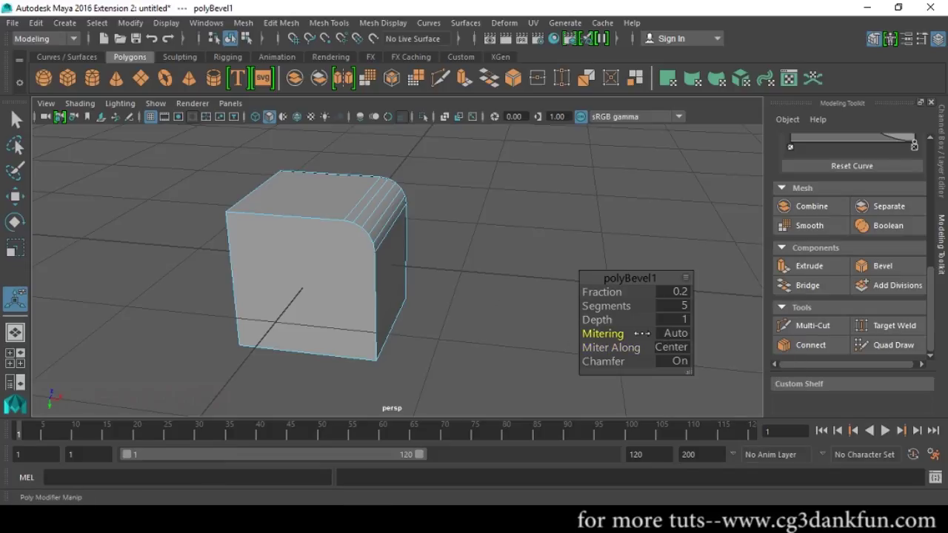
- Go through the bevel's mitering options and set Mitering to Uniform with Miter Along at Center
left_click(669, 338)
left_click(678, 346)
left_click(677, 348)
left_click(688, 388)
middle_click_drag(624, 347, 567, 343)
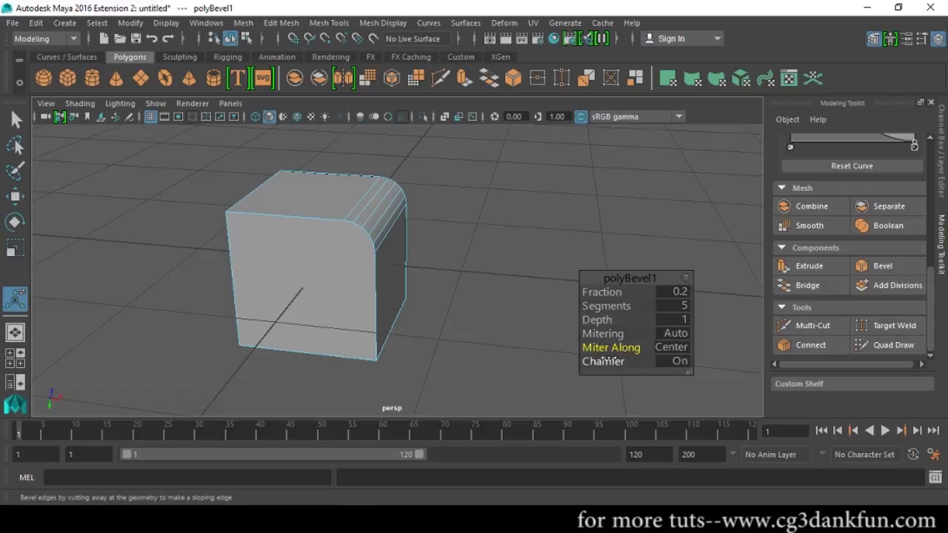
left_click(603, 334)
left_click(684, 354)
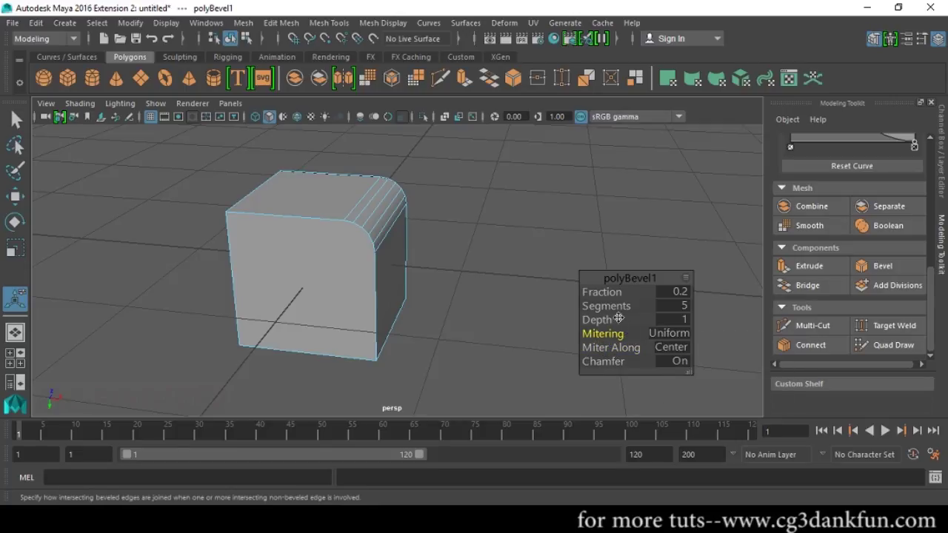
- Set the bevel's Fraction to 0.5, and return both Mitering and Miter Along to Auto
mouse_move(602, 293)
middle_mouse_down()
mouse_move(626, 292)
mouse_move(602, 293)
middle_mouse_up()
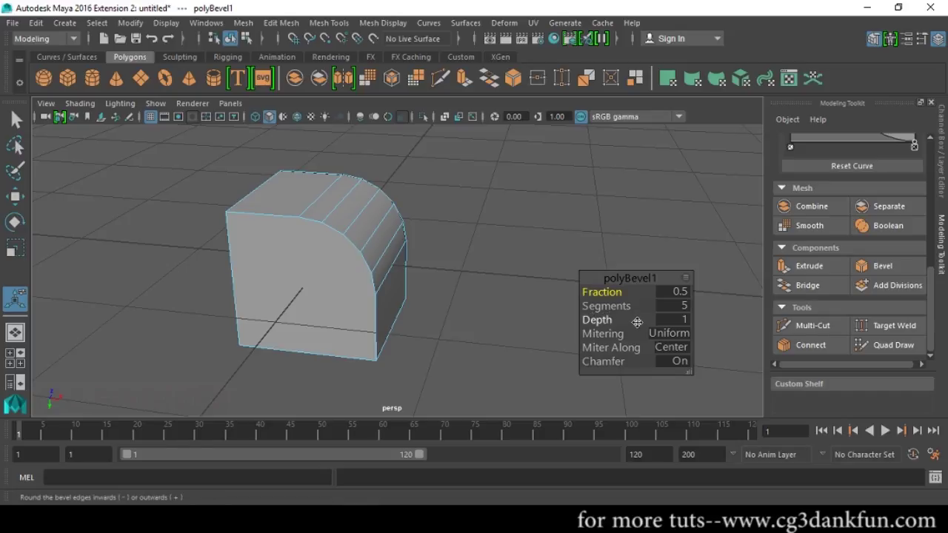
left_click(666, 333)
left_click(687, 340)
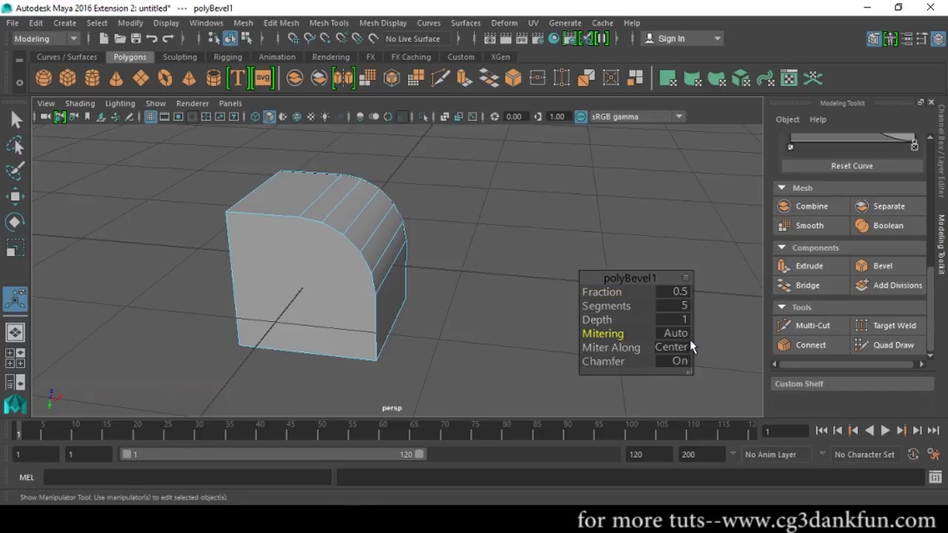
left_click(680, 346)
left_click(682, 353)
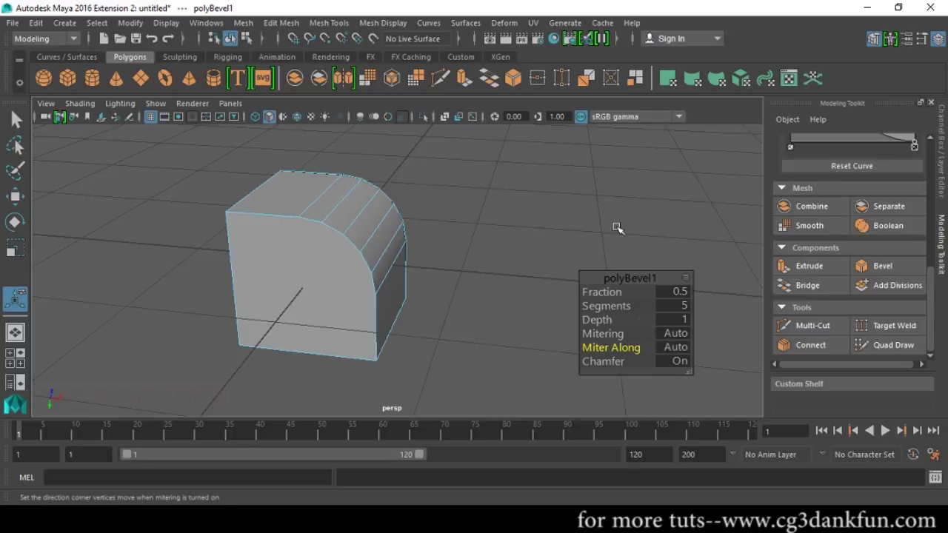
- Toggle the smooth mesh preview on and off, and select the whole beveled cube with the Select tool
key("1")
key("3")
key("1")
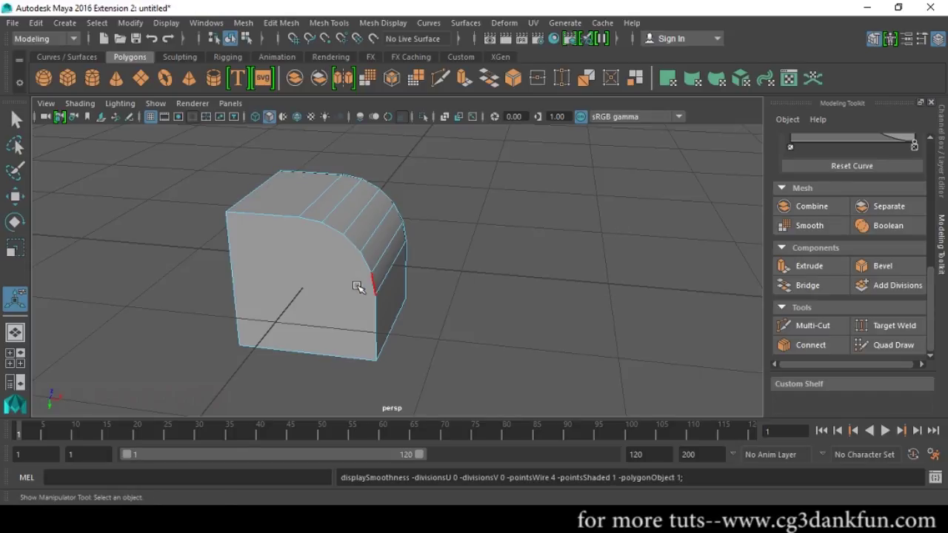
key("q")
left_click(337, 278)
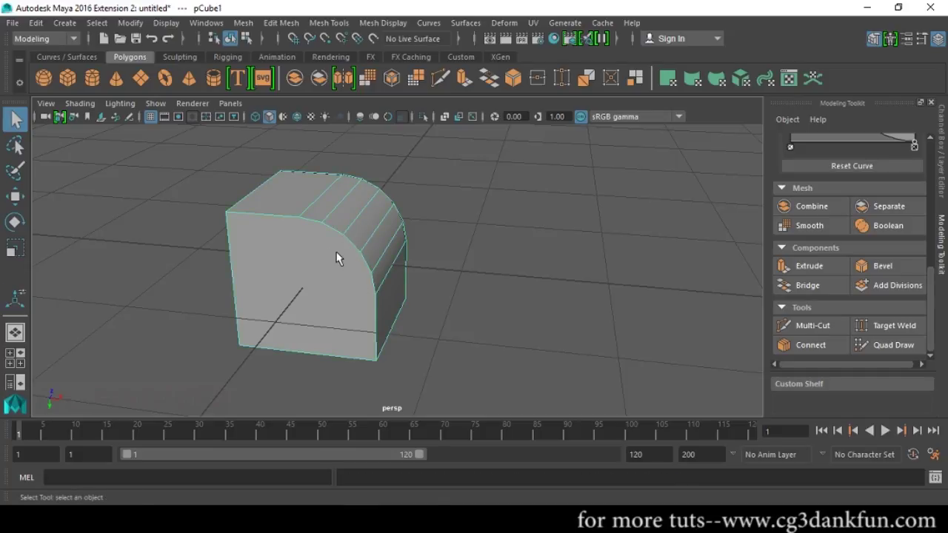
- Show the cube's channel attributes and expand the bevel node's inputs down to its merge vertex settings
left_click(938, 39)
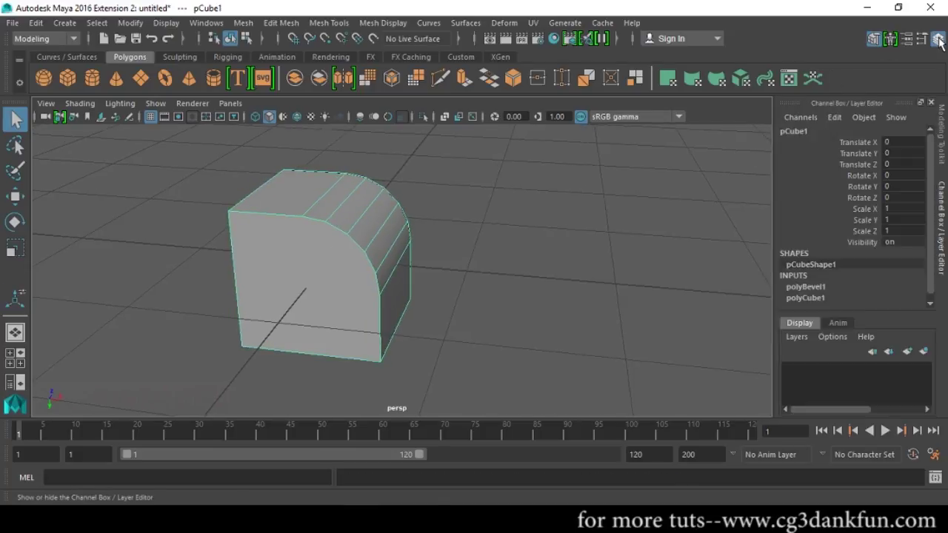
left_click(825, 285)
scroll(855, 249, "down", 5)
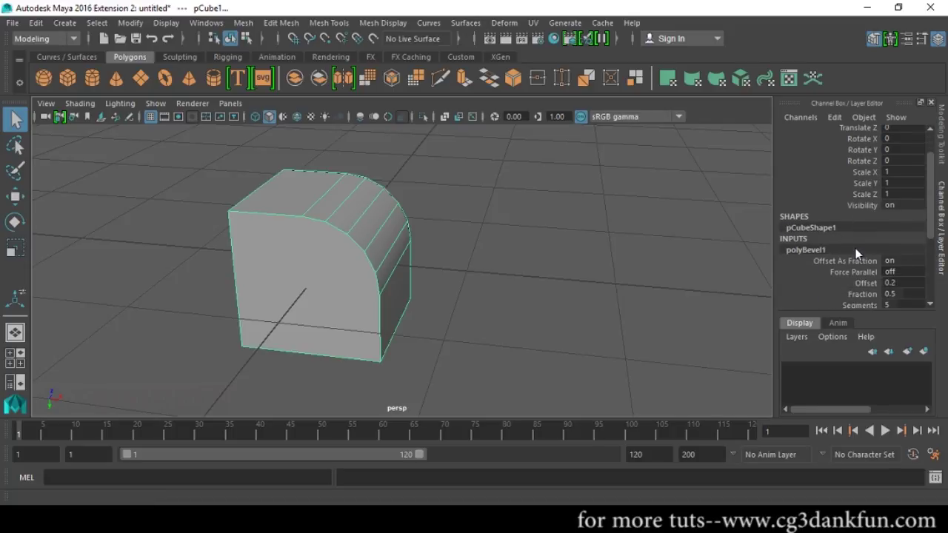
scroll(880, 284, "down", 1)
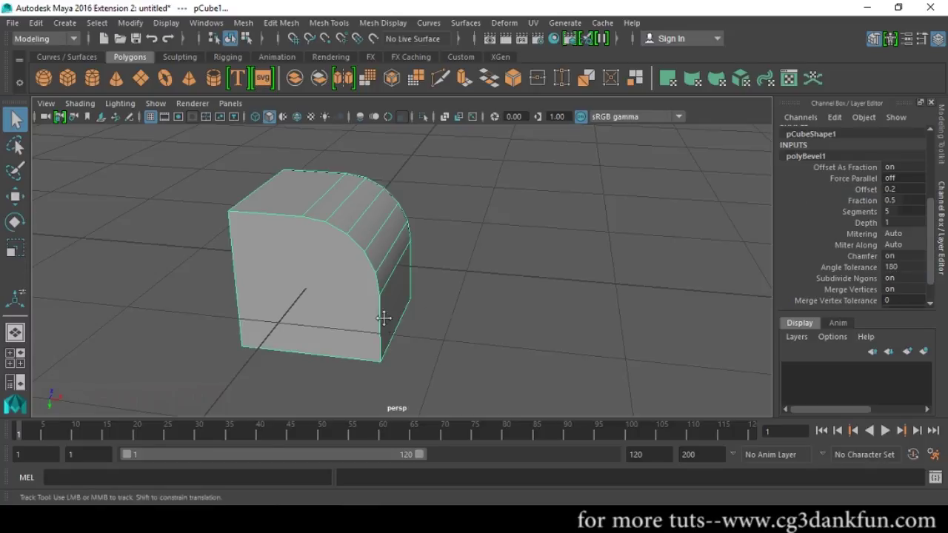
middle_click_drag(381, 318, 406, 319, "alt")
right_click_drag(403, 320, 383, 302, "alt")
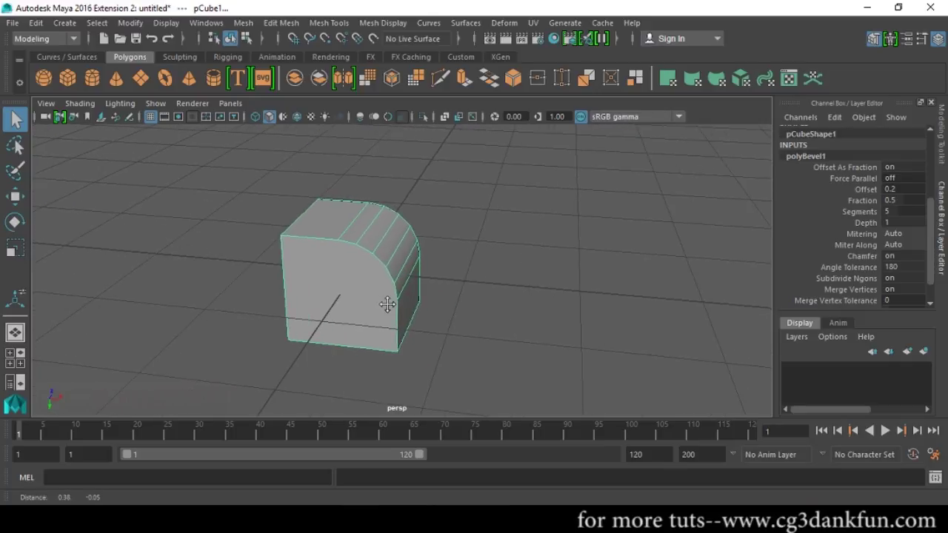
- Turn off Offset As Fraction for the cube's bevel and set its Fraction to 1
left_click(868, 168)
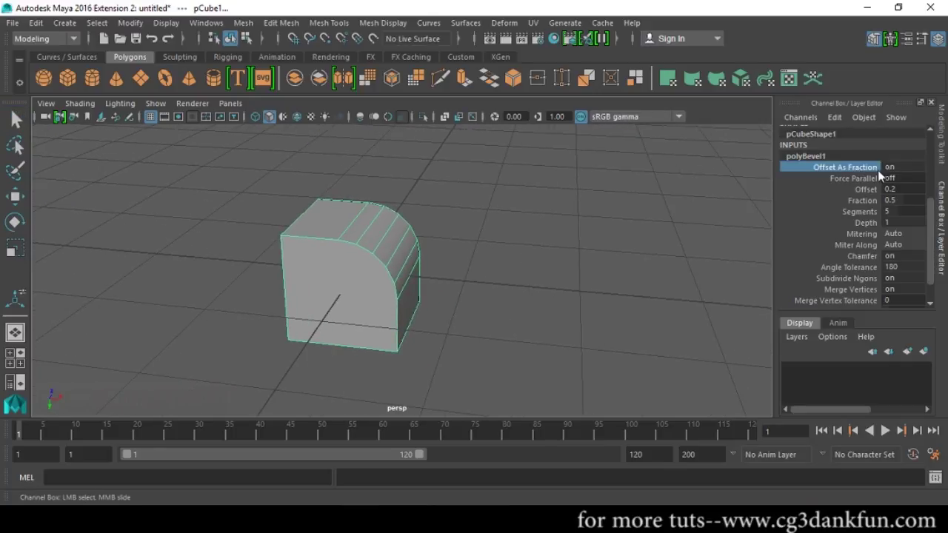
left_click(902, 168)
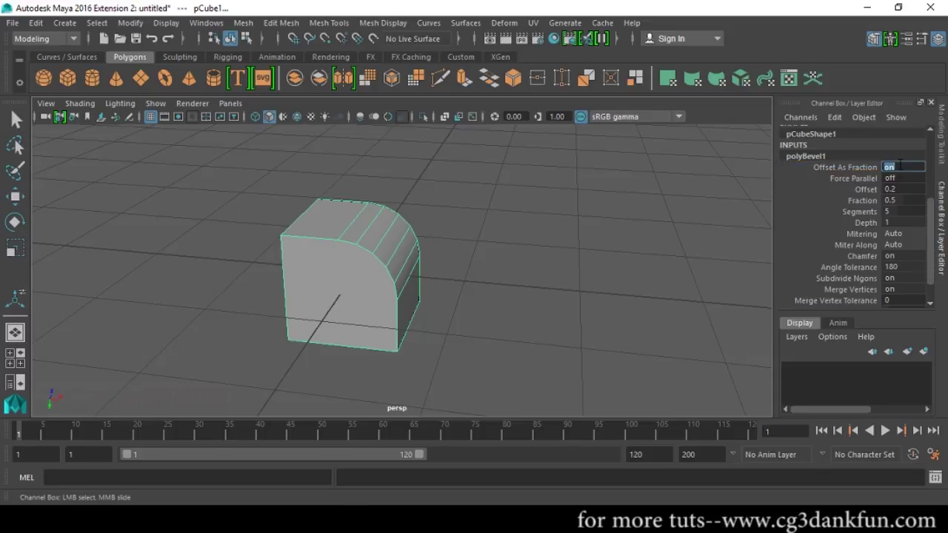
type("0")
key("Return")
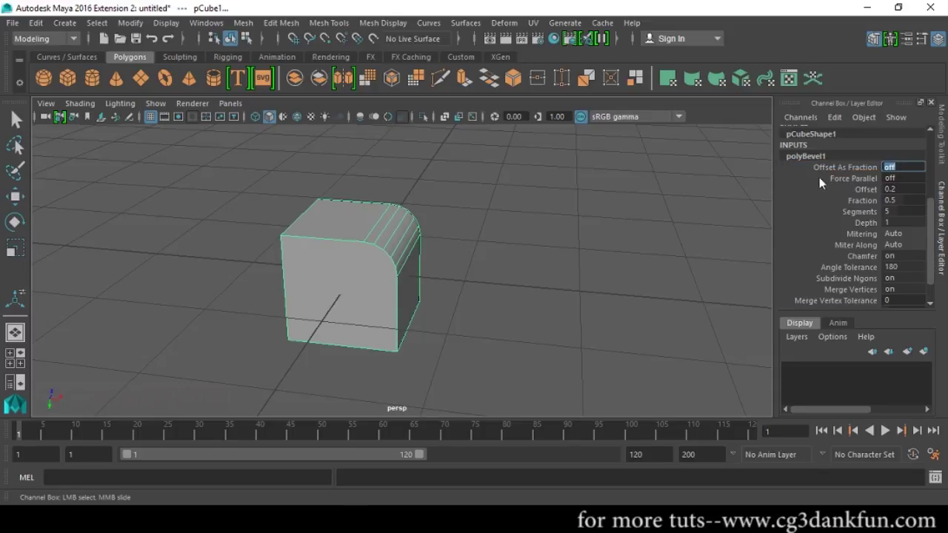
left_click(863, 191)
left_click(858, 201)
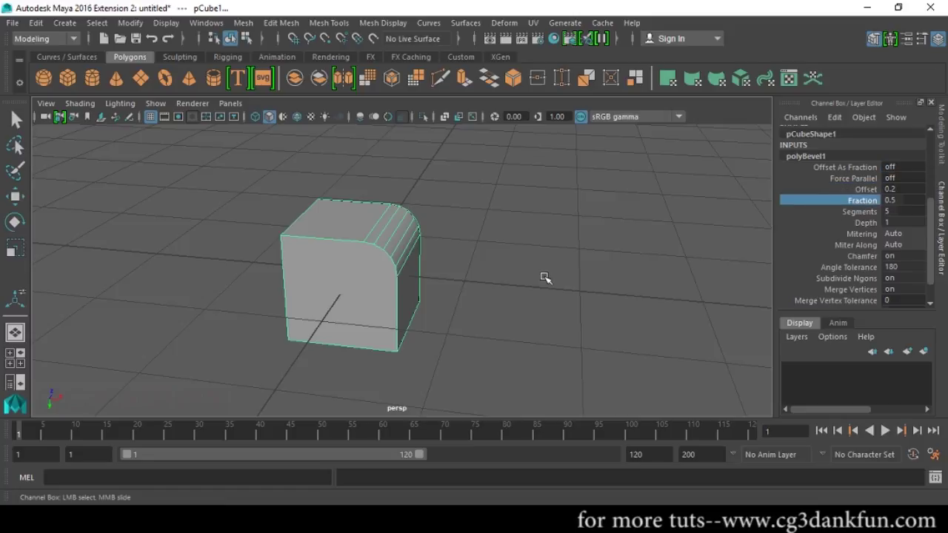
middle_click_drag(637, 267, 444, 256)
middle_click_drag(472, 295, 603, 294)
- Raise the bevel's Offset to 5 and inspect the resulting shape from the side
left_click(868, 189)
middle_click_drag(624, 293, 566, 306)
left_click_drag(519, 306, 399, 310, "alt")
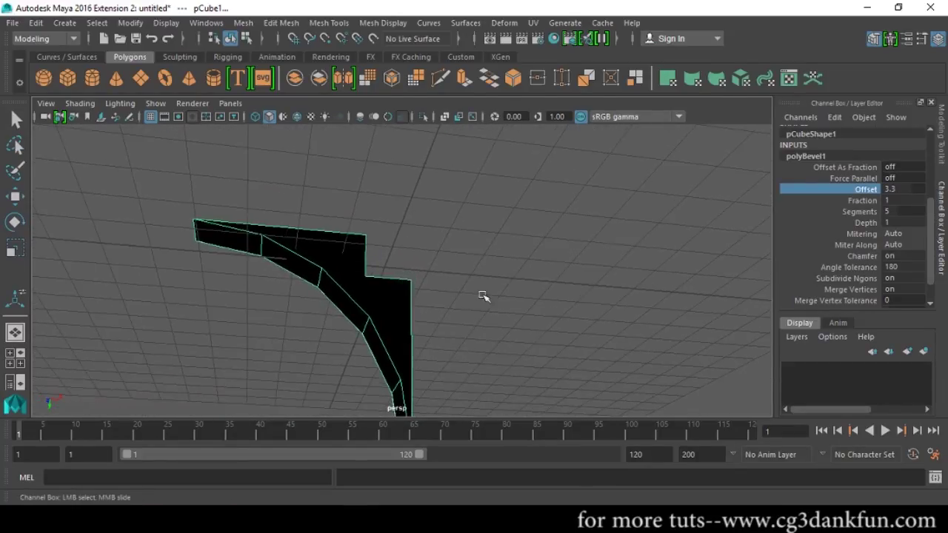
left_click_drag(489, 288, 526, 308, "alt")
mouse_move(515, 351)
middle_mouse_down()
mouse_move(555, 351)
mouse_move(498, 349)
mouse_move(529, 351)
middle_mouse_up()
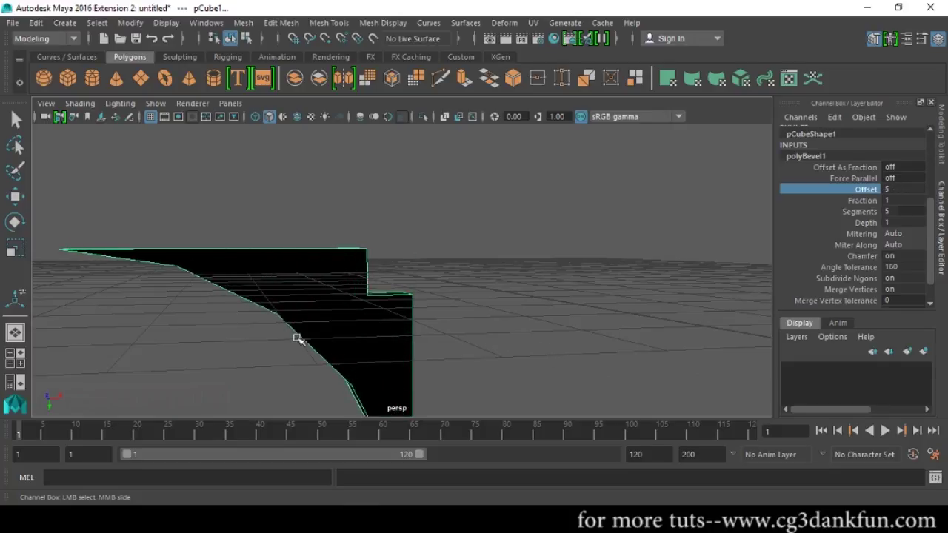
left_click_drag(296, 338, 298, 343, "alt")
left_click_drag(387, 317, 576, 309, "alt")
left_click_drag(422, 286, 212, 296, "alt")
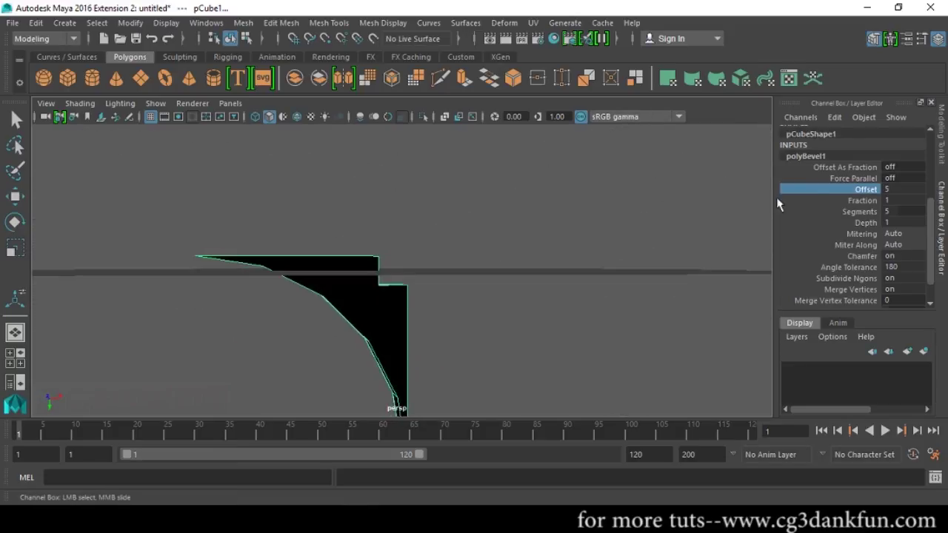
- Turn Offset As Fraction back on for the bevel
left_click(861, 170)
left_click(899, 167)
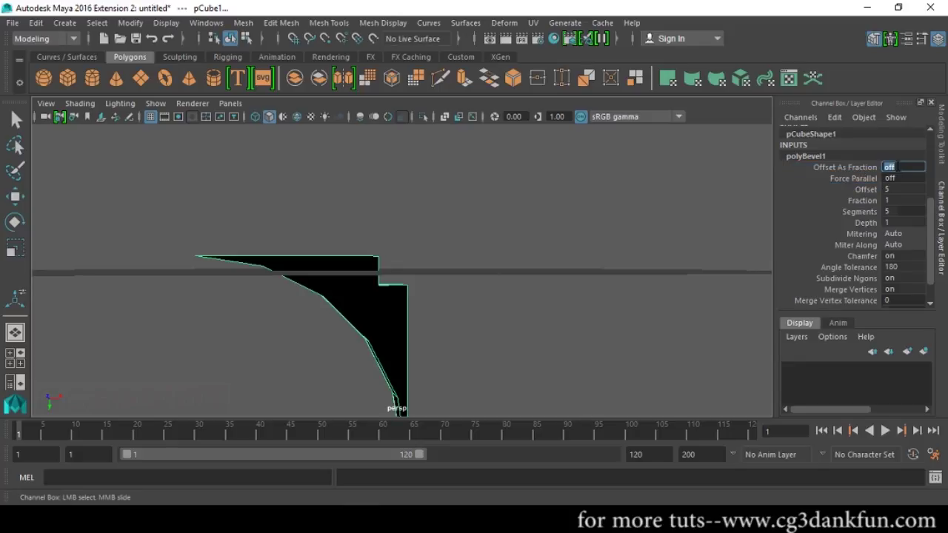
type("1")
key("Return")
left_click_drag(540, 272, 501, 298, "alt")
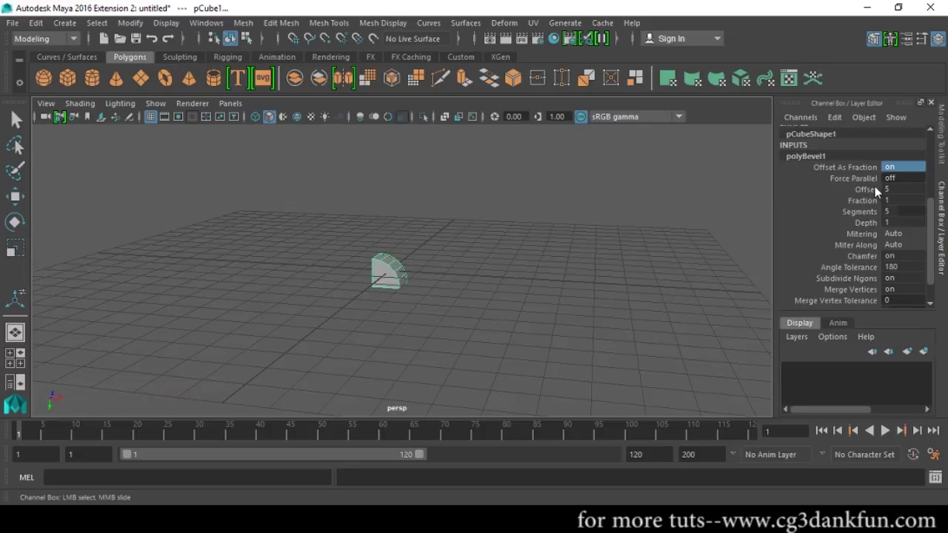
- Turn on the bevel's Force Parallel option and turn off Offset As Fraction
scroll(876, 192, "up", 1)
left_click(896, 211)
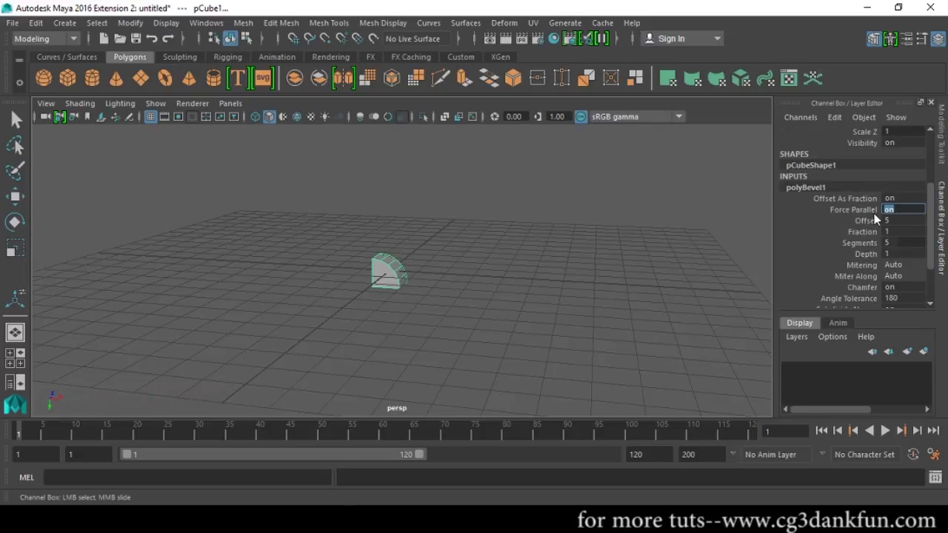
left_click(903, 198)
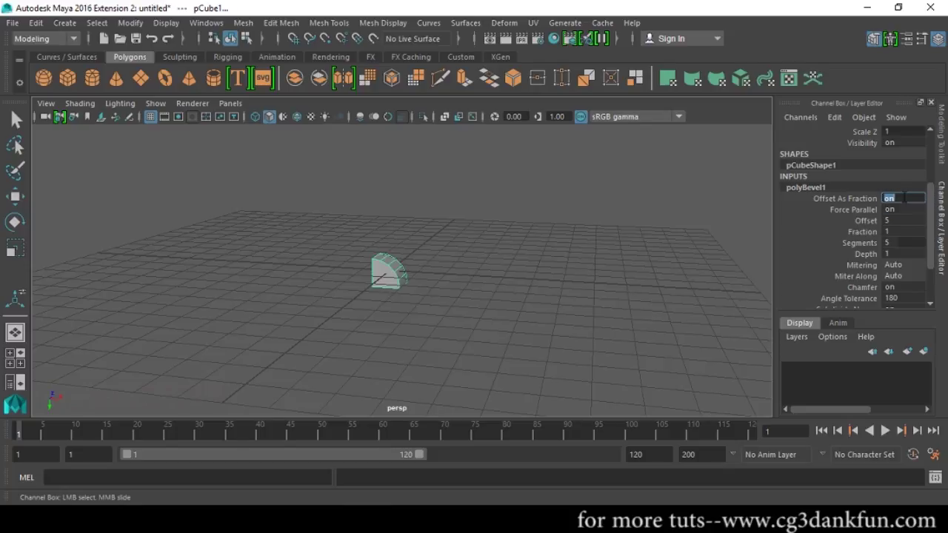
type("0")
key("Return")
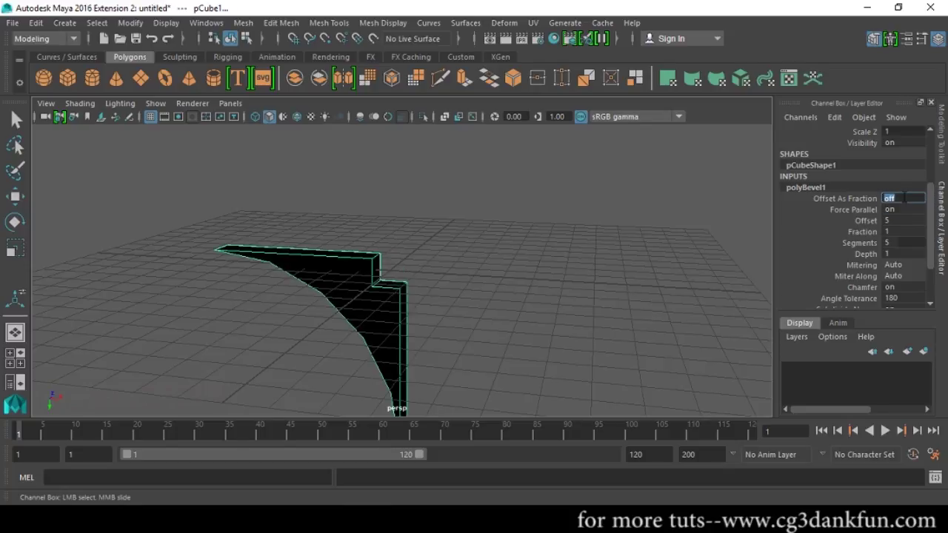
- Set the bevel's Offset to 2.7 and its Segments to 2
left_click(878, 223)
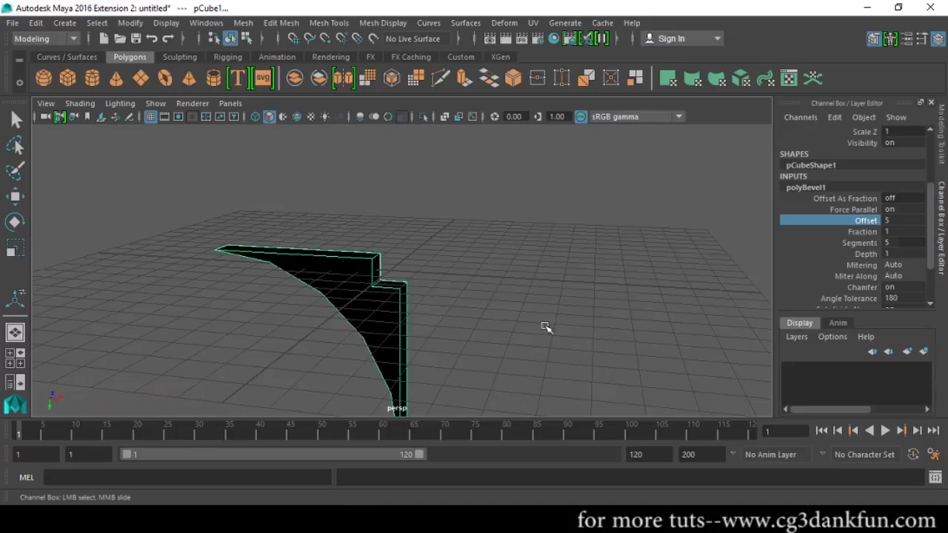
middle_click_drag(578, 265, 763, 259)
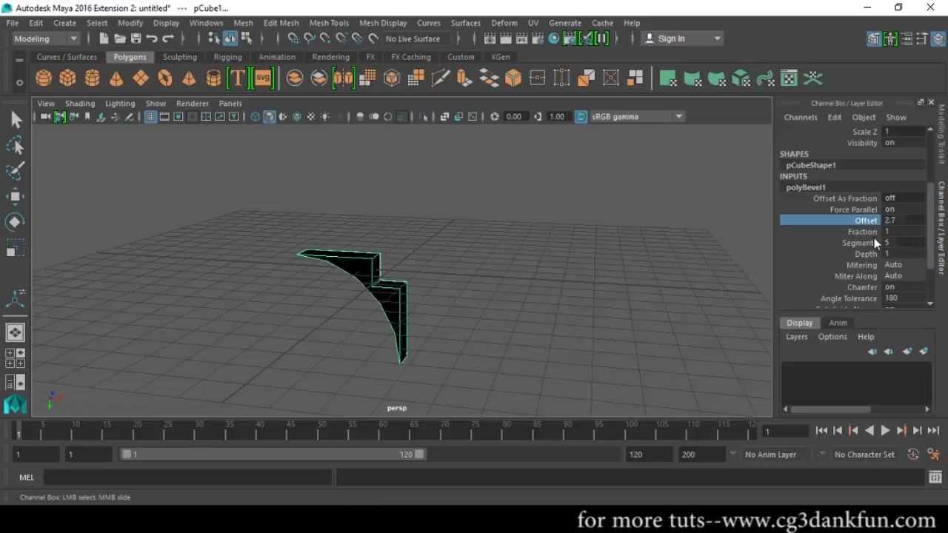
left_click(867, 232)
left_click(859, 243)
middle_click_drag(630, 329, 544, 331)
- Try a Depth of -1 on the bevel, and set it to 0.5
left_click(867, 254)
middle_click_drag(607, 328, 559, 319)
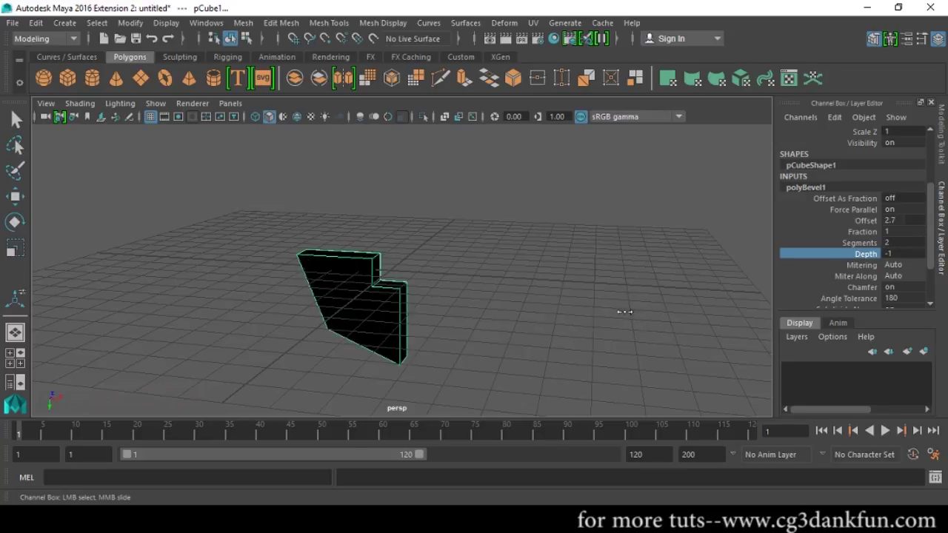
middle_click_drag(624, 311, 636, 310)
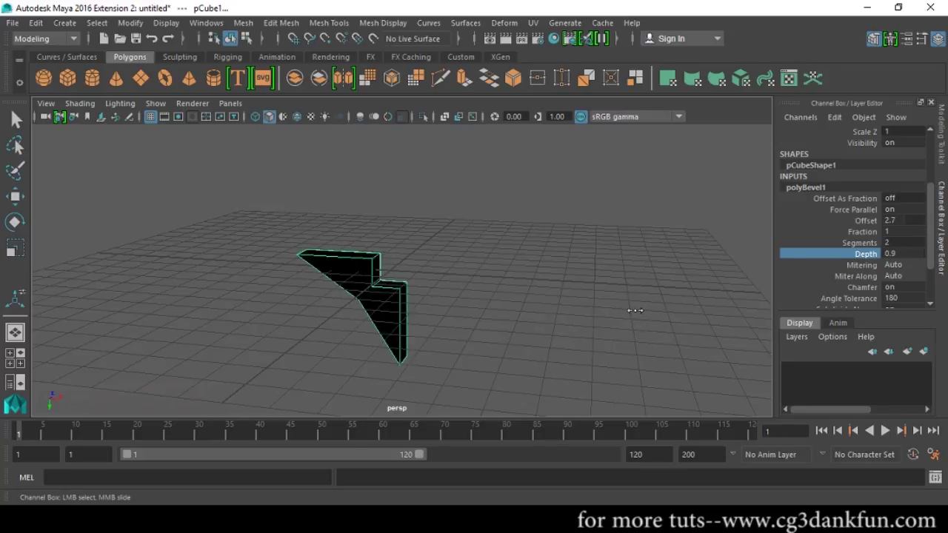
- Set the bevel's Segments to 8 and its Depth to -0.5
left_click(858, 232)
left_click(858, 245)
mouse_move(614, 349)
middle_mouse_down()
mouse_move(630, 345)
mouse_move(585, 341)
mouse_move(629, 334)
mouse_move(600, 334)
mouse_move(620, 333)
mouse_move(603, 333)
mouse_move(612, 335)
middle_mouse_up()
left_click(856, 254)
- Turn on Offset As Fraction for the inward-curved bevel and set its Fraction to 0.6
double_click(886, 200)
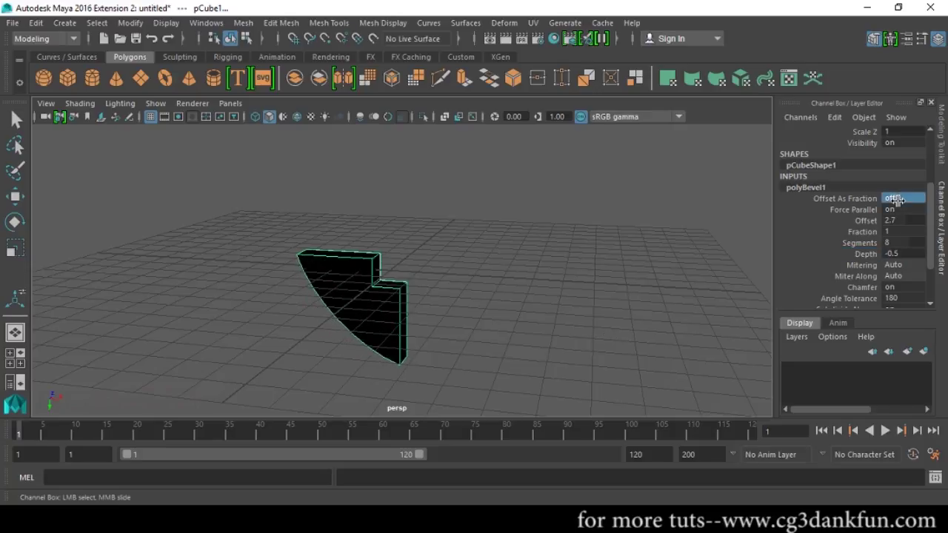
type("0")
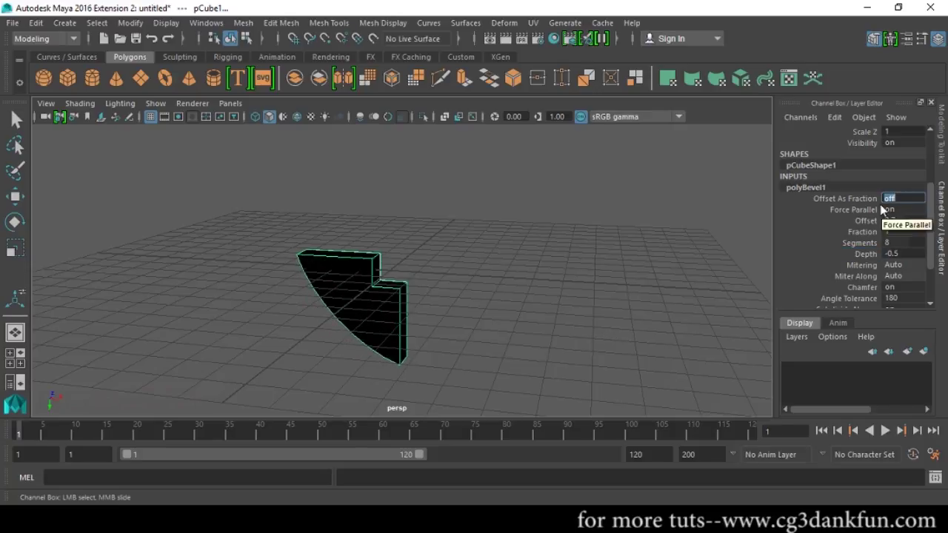
key("Return")
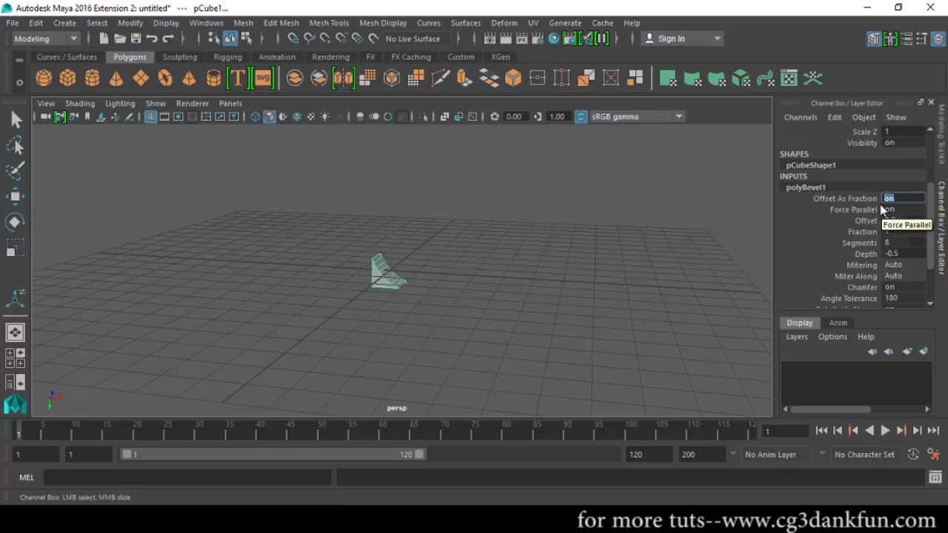
left_click(870, 232)
middle_click_drag(605, 307, 578, 311)
- Turn off Offset As Fraction and set the bevel's Depth to -0.8
left_click(901, 200)
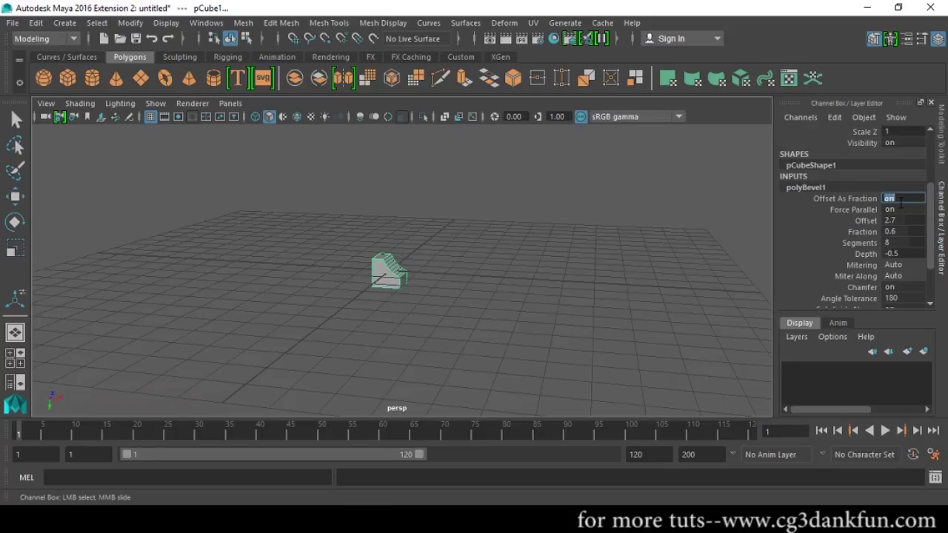
type("0")
key("Return")
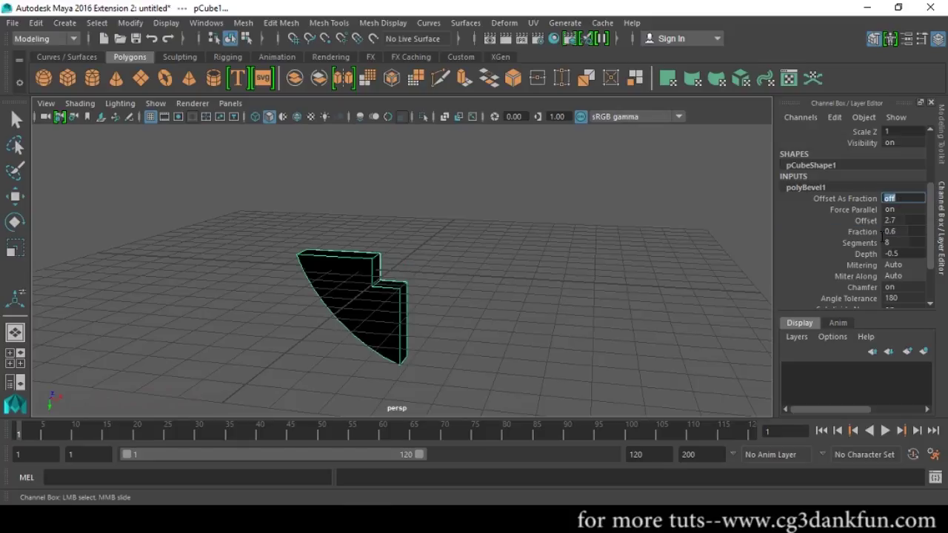
left_click(865, 253)
mouse_move(508, 360)
middle_mouse_down()
mouse_move(528, 354)
mouse_move(511, 351)
middle_mouse_up()
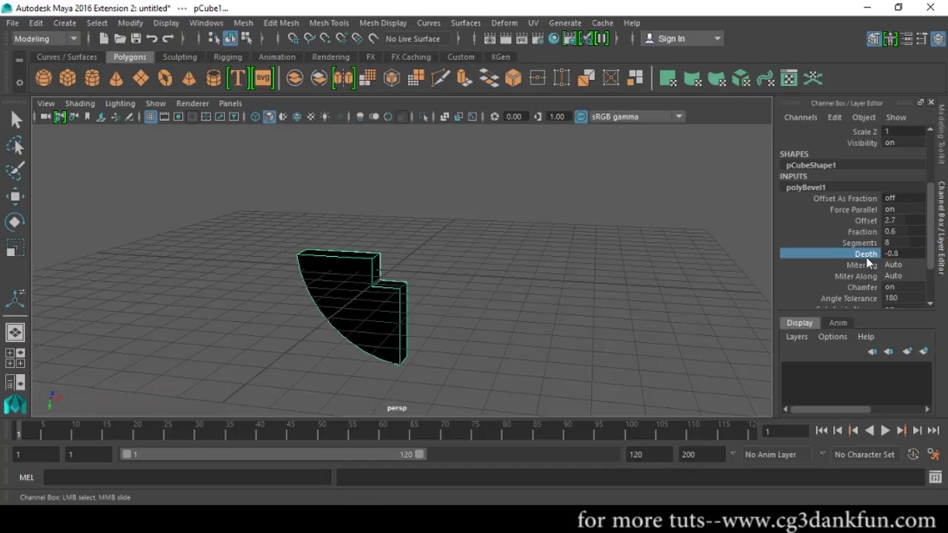
- Look over the remaining bevel attributes, turn Offset As Fraction on, and set the Fraction to 1
scroll(868, 262, "down", 1)
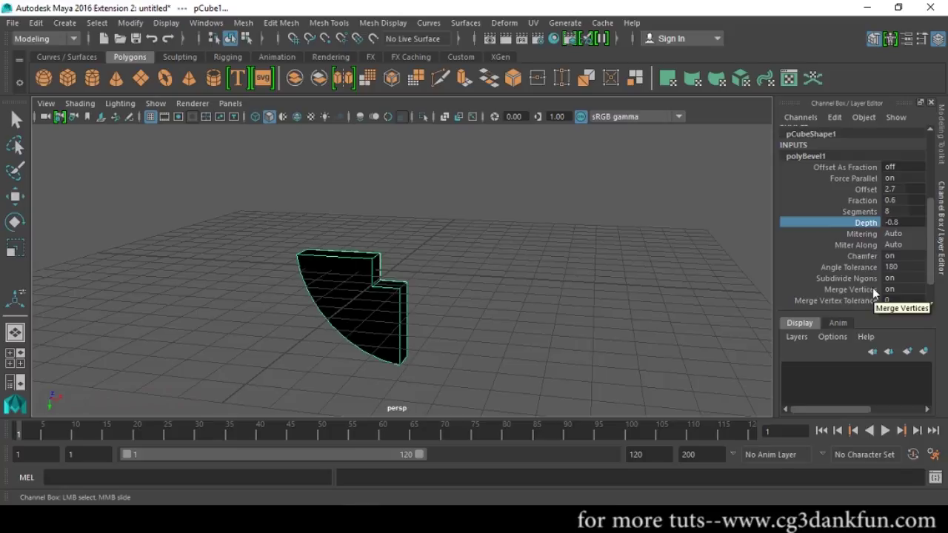
scroll(494, 330, "up", 3)
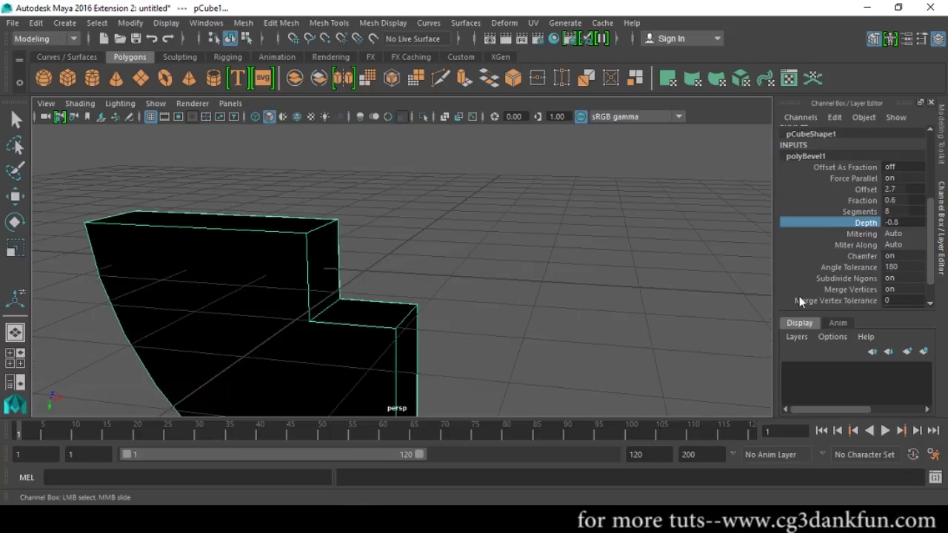
scroll(869, 297, "down", 1)
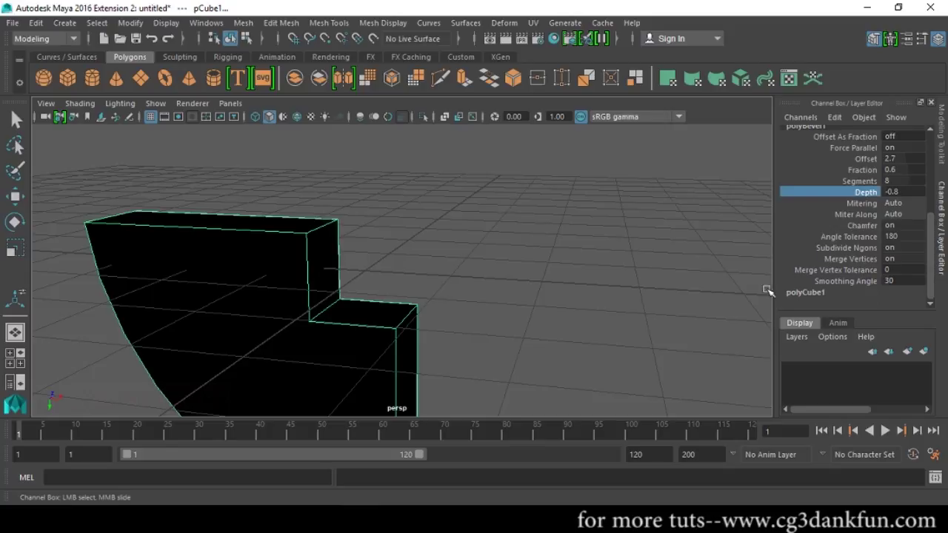
scroll(525, 353, "down", 2)
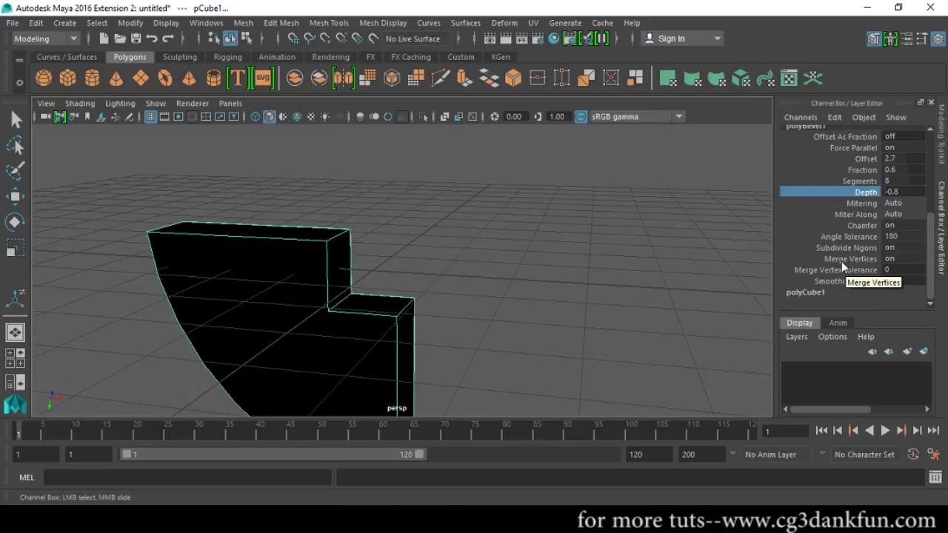
scroll(876, 185, "up", 2)
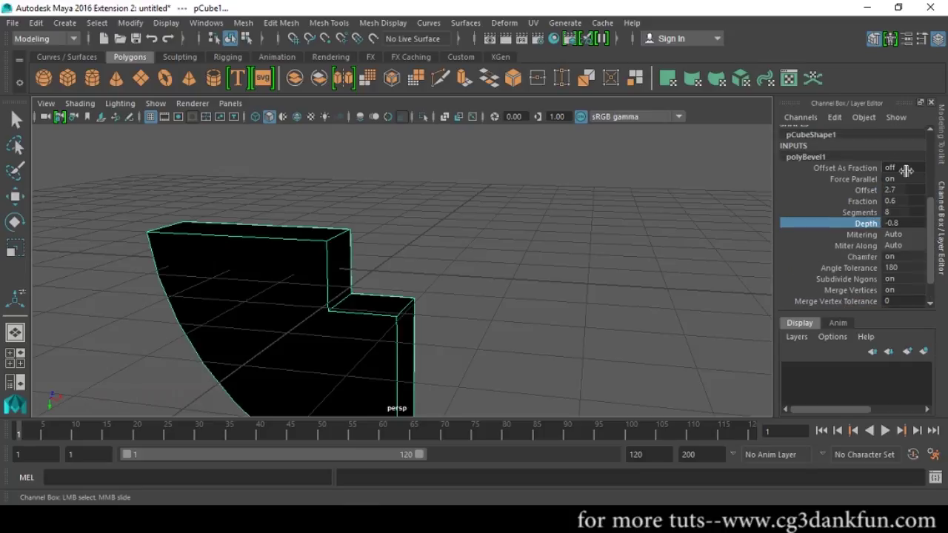
left_click(906, 169)
key("Return")
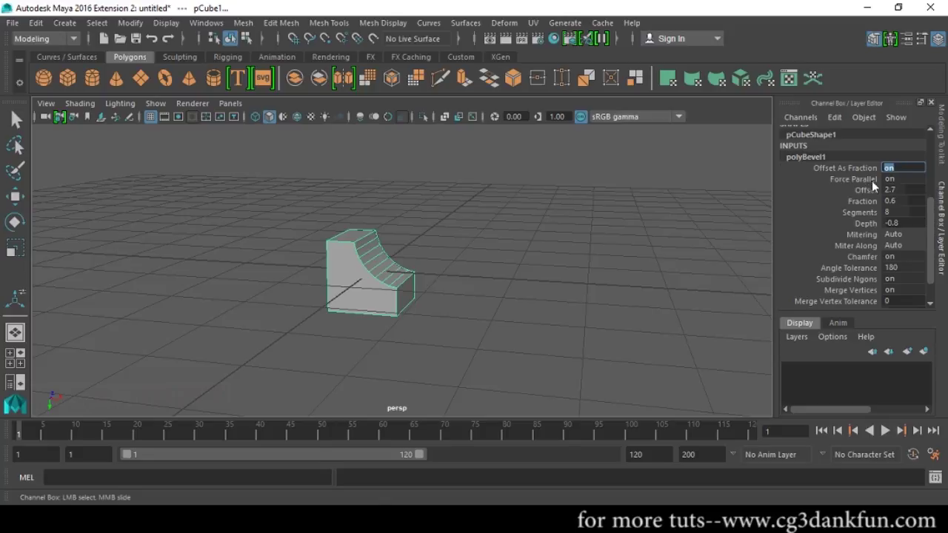
left_click(863, 201)
middle_click_drag(430, 360, 449, 361)
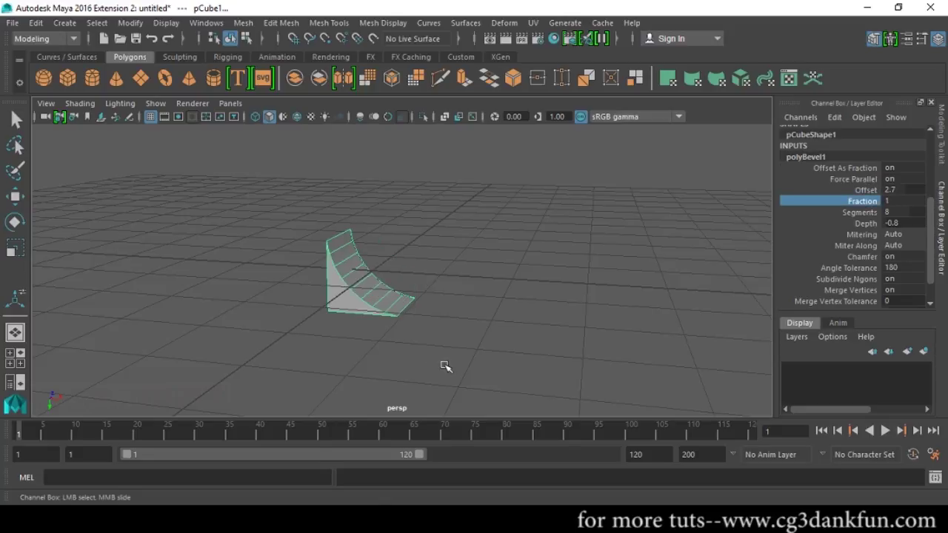
- Switch the beveled cube to vertex mode and select the front vertex at the curved slope's upper end
scroll(449, 361, "up", 3)
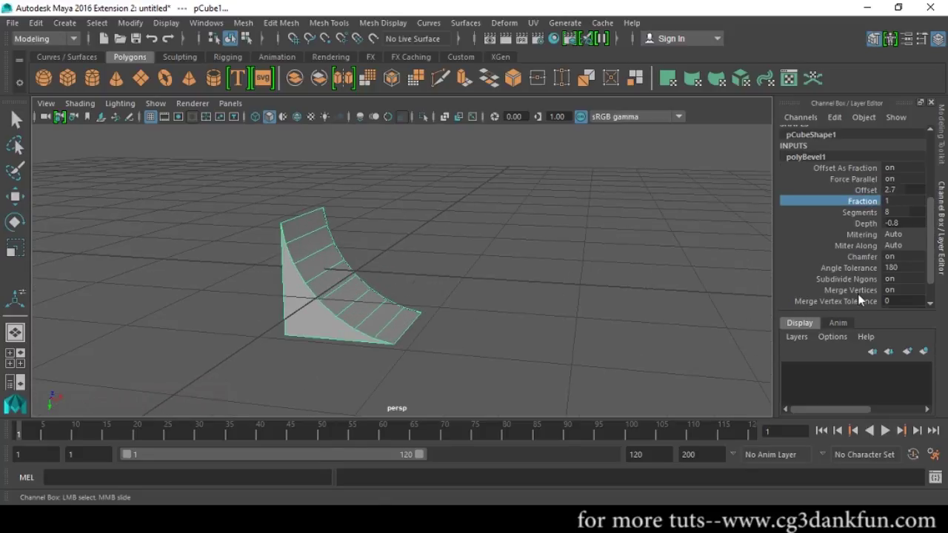
right_click_drag(296, 234, 241, 234)
left_click(285, 222)
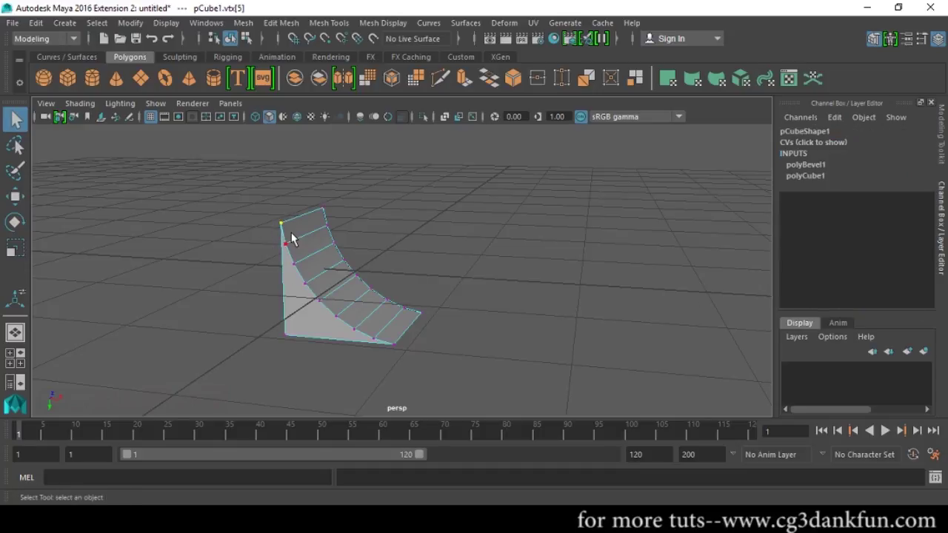
- Try moving the selected front vertex, and undo back through the vertex selection, vertex mode and the last bevel Fraction change
key("w")
left_click_drag(286, 223, 258, 236)
key("ctrl+z")
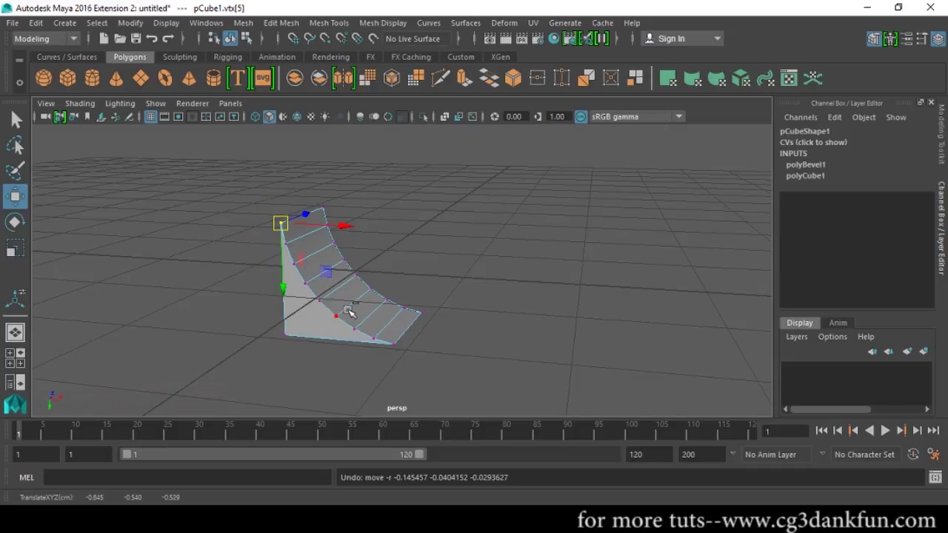
key("ctrl+z")
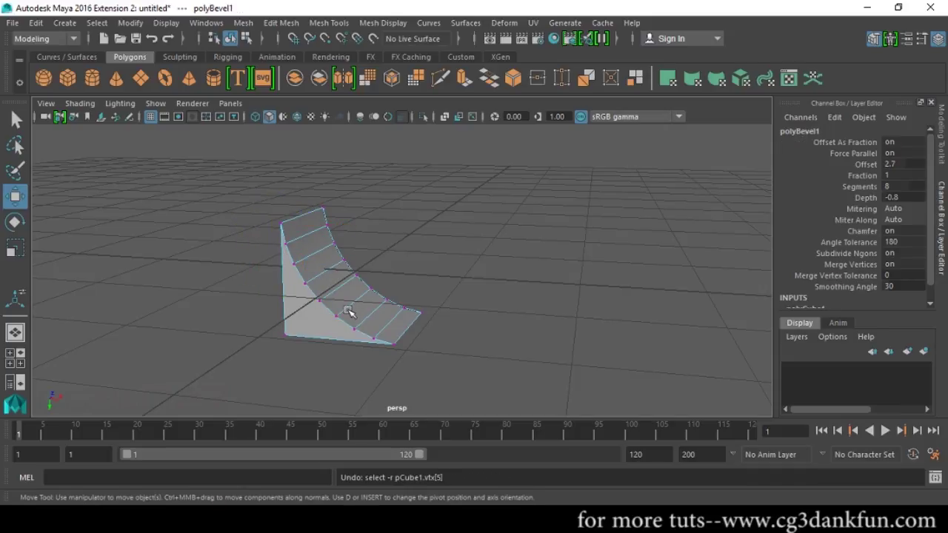
key("ctrl+z")
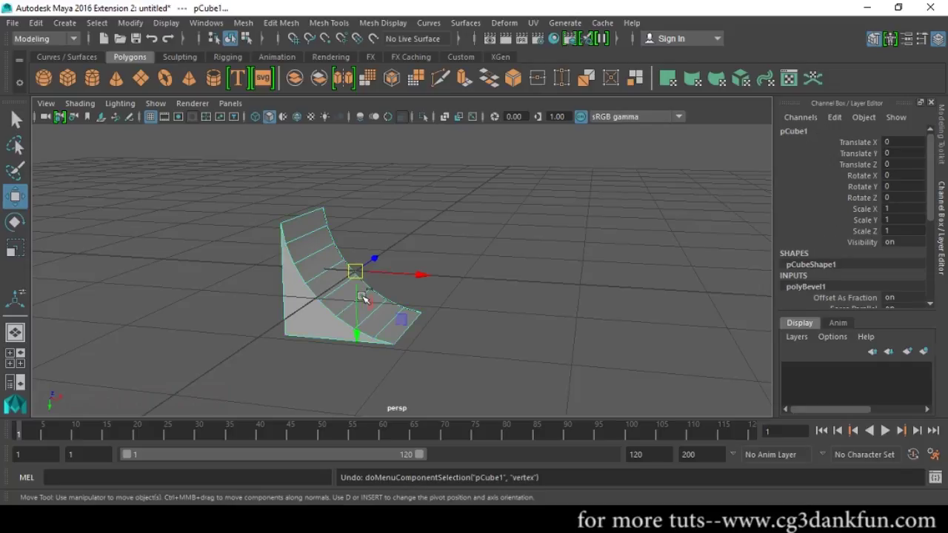
key("ctrl+z")
- Turn off Merge Vertices for the bevel and set its Fraction to 1
scroll(835, 284, "down", 5)
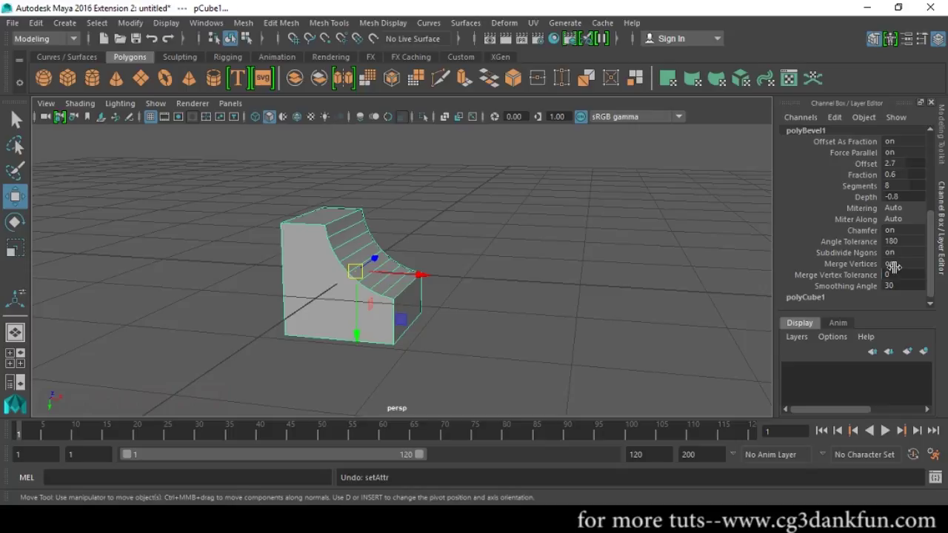
double_click(902, 264)
type("off")
key("Return")
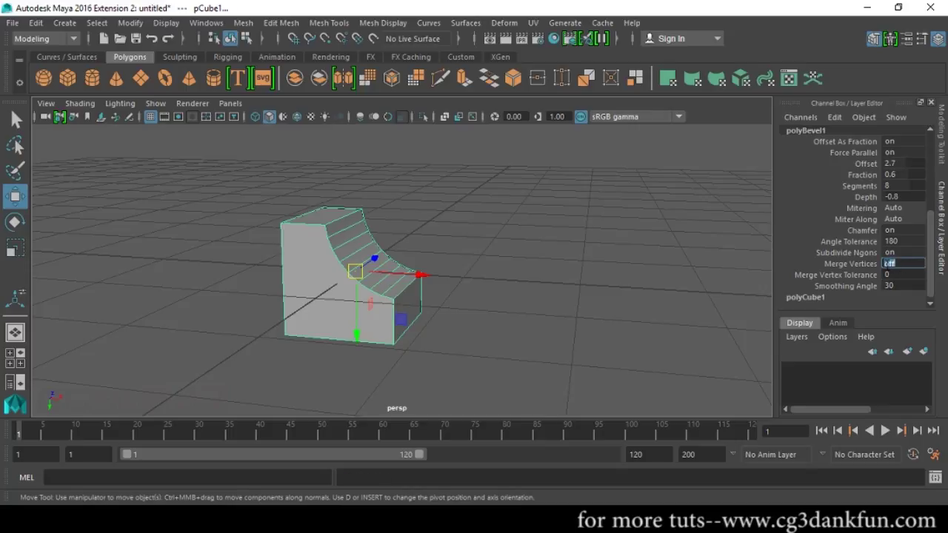
left_click(861, 174)
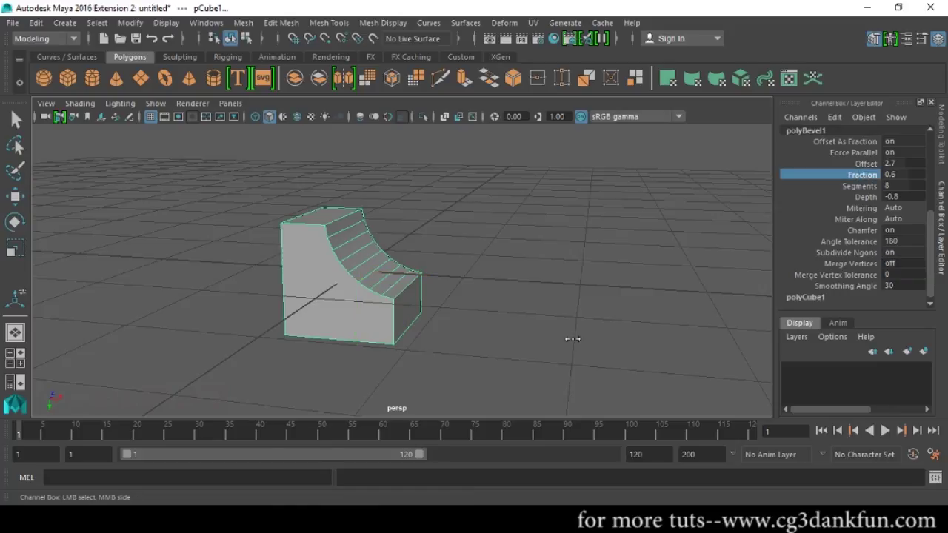
middle_click_drag(569, 340, 634, 326)
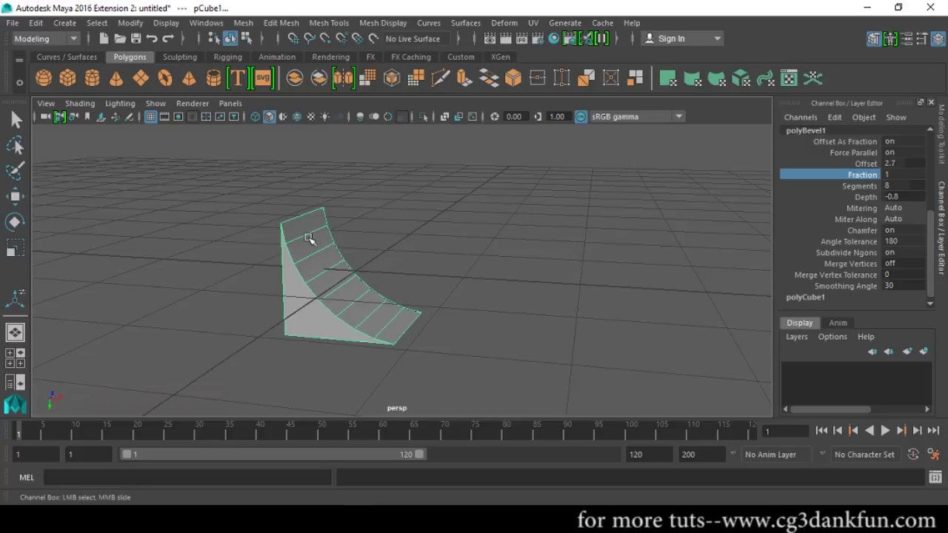
- Switch the beveled cube to vertex mode, try moving the front vertex at the curved slope's upper end, and undo the move
right_click_drag(310, 239, 154, 300)
key("w")
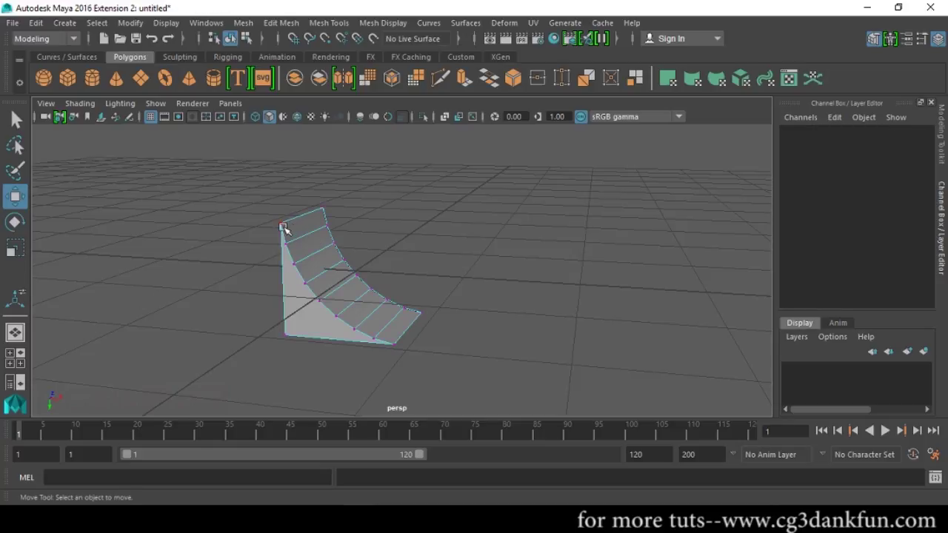
left_click(283, 225)
left_click_drag(299, 227, 311, 211)
left_click_drag(426, 275, 497, 290, "alt")
key("ctrl+z")
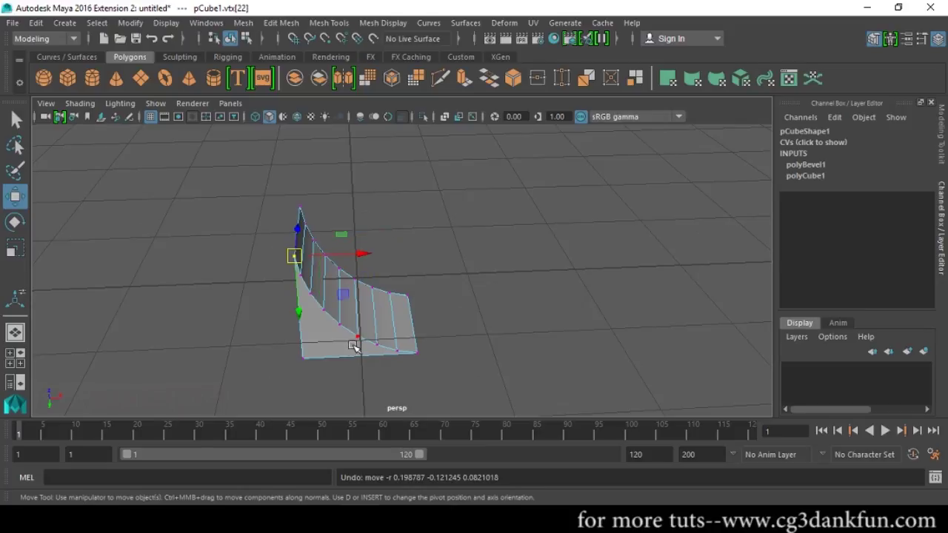
- Return the beveled cube to object mode and show the bevel's history attributes again
left_click_drag(339, 323, 313, 334, "alt")
key("F8")
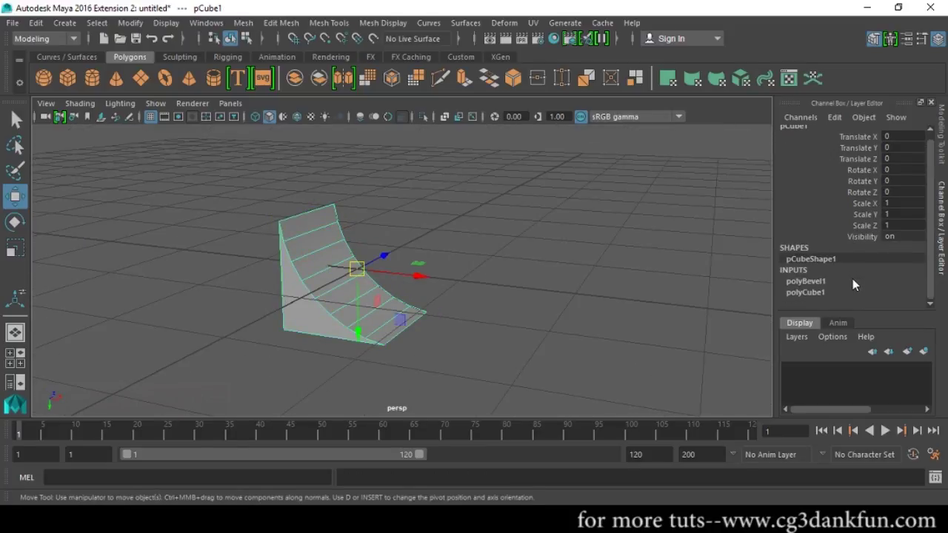
left_click(821, 285)
scroll(822, 283, "down", 3)
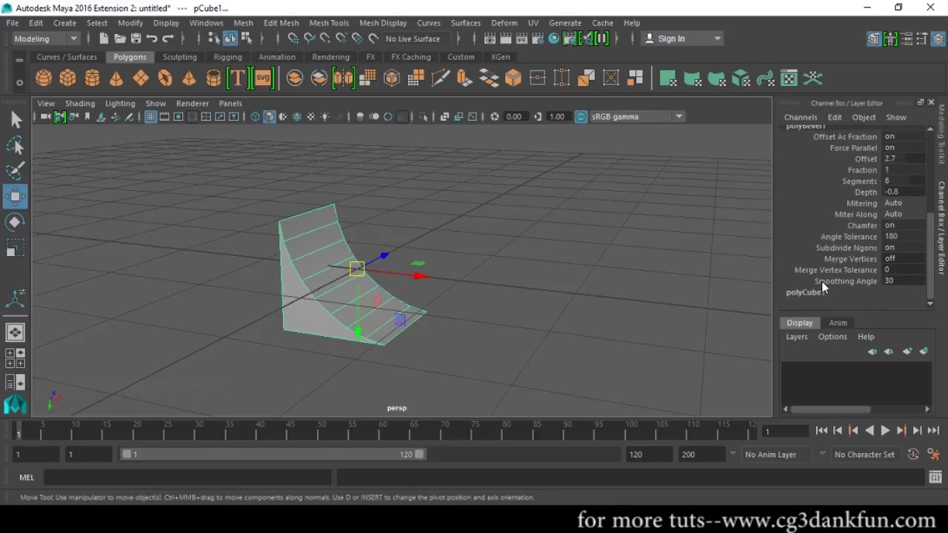
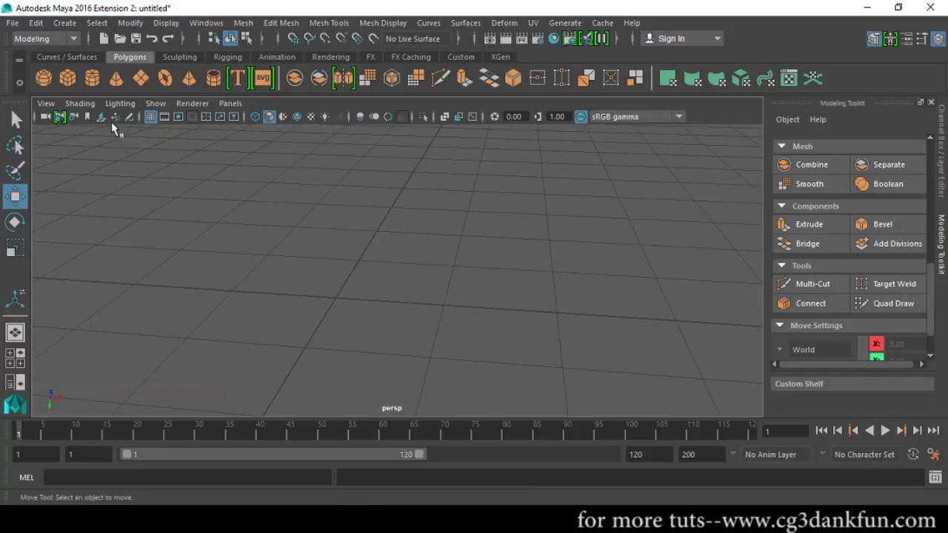
- Create a polygon cube and a polygon cylinder, and move the cylinder along the X axis away from the cube
left_click(72, 87)
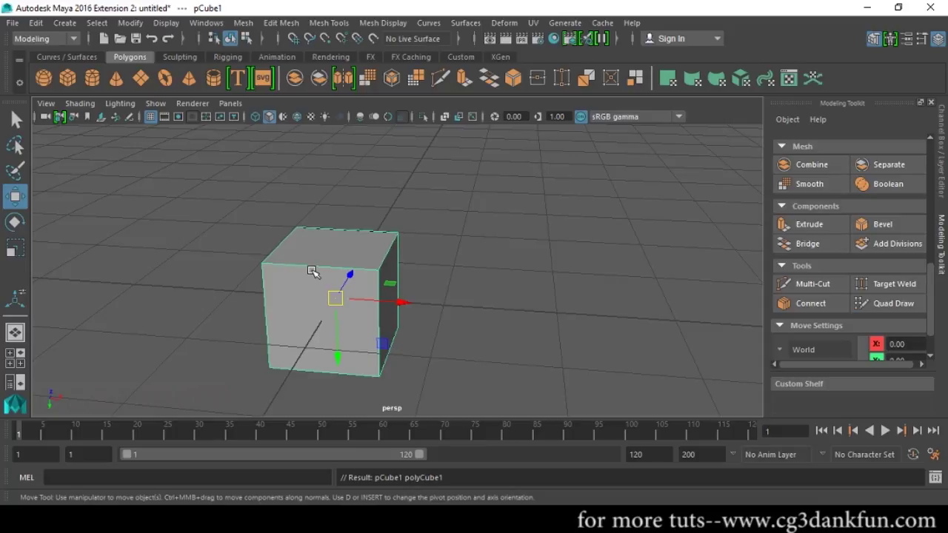
scroll(311, 272, "down", 2)
left_click(92, 78)
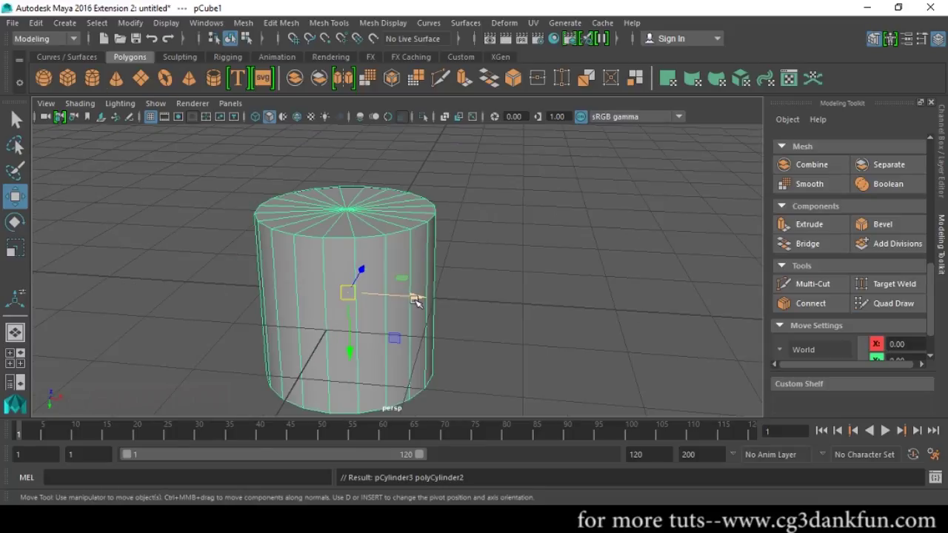
left_click_drag(413, 296, 709, 294)
- Select the cube together with the cylinder and combine them into one mesh
left_click_drag(387, 334, 408, 354, "alt")
left_click(377, 313)
left_click_drag(474, 343, 429, 326, "alt")
left_click(818, 170)
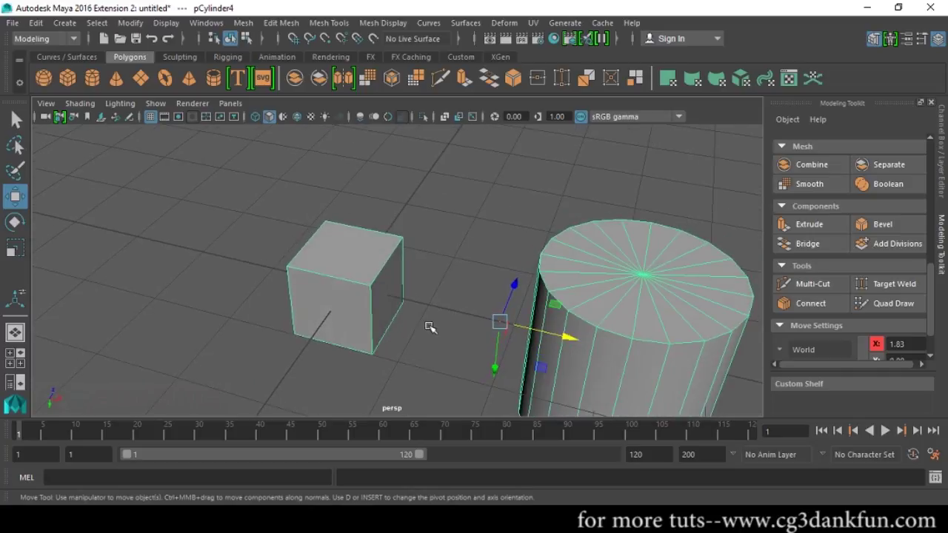
- In face mode, select the cube's side face and the cylinder's side face that face each other, and bridge them
key("F11")
left_click(387, 295)
left_click_drag(465, 362, 529, 360, "alt")
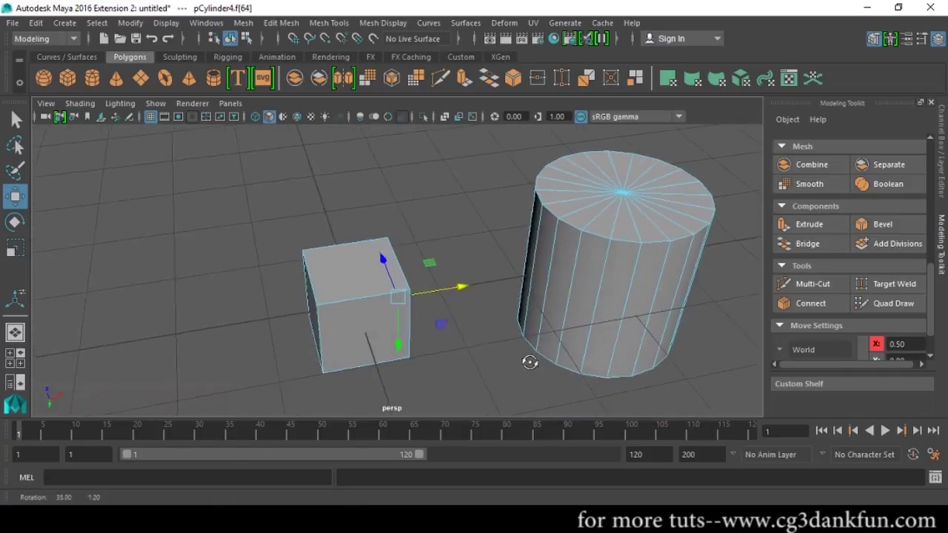
left_click_drag(508, 296, 600, 296, "alt")
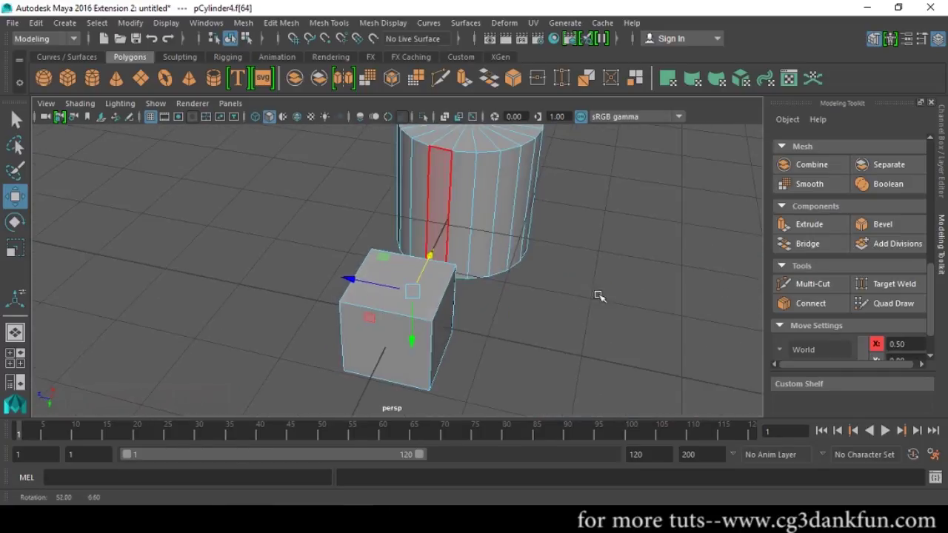
left_click(463, 206, "shift")
left_click_drag(514, 318, 374, 326, "alt")
left_click(806, 244)
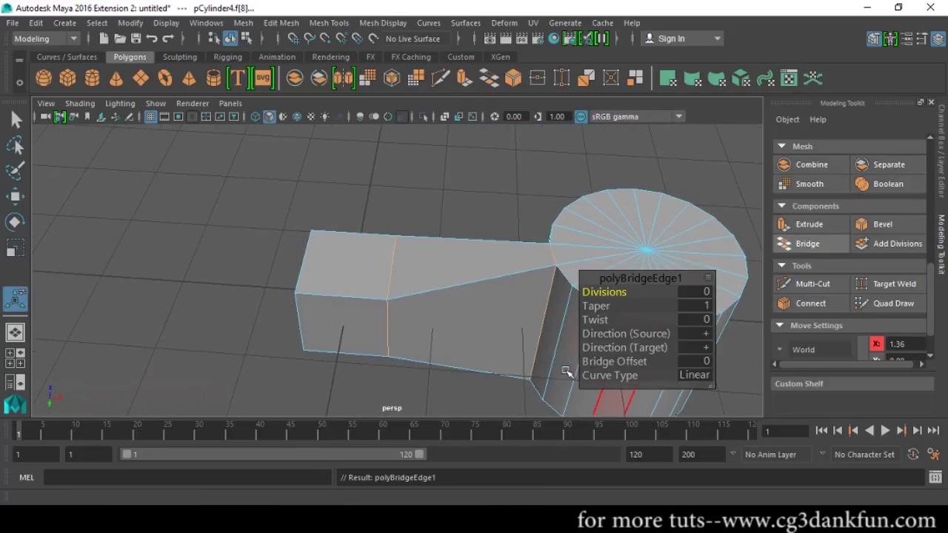
- Set the bridge to 2 Divisions, a Twist of about 58.442 and a Taper of 15
left_click_drag(449, 381, 478, 333, "alt")
middle_click_drag(452, 332, 326, 277, "alt")
left_click_drag(598, 293, 656, 306)
left_click_drag(600, 319, 631, 306)
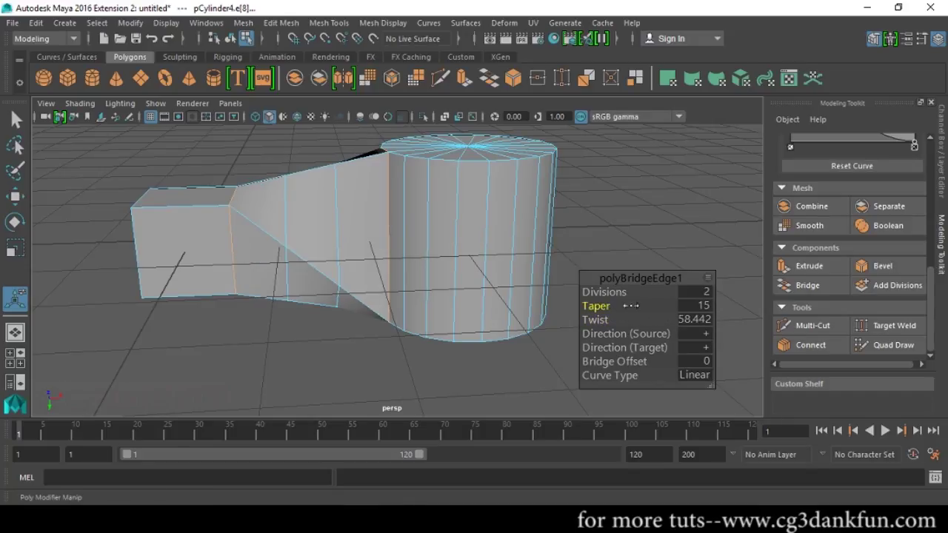
- Set both the Taper and the Twist of the bridge to 0
double_click(704, 305)
type("0")
key("Return")
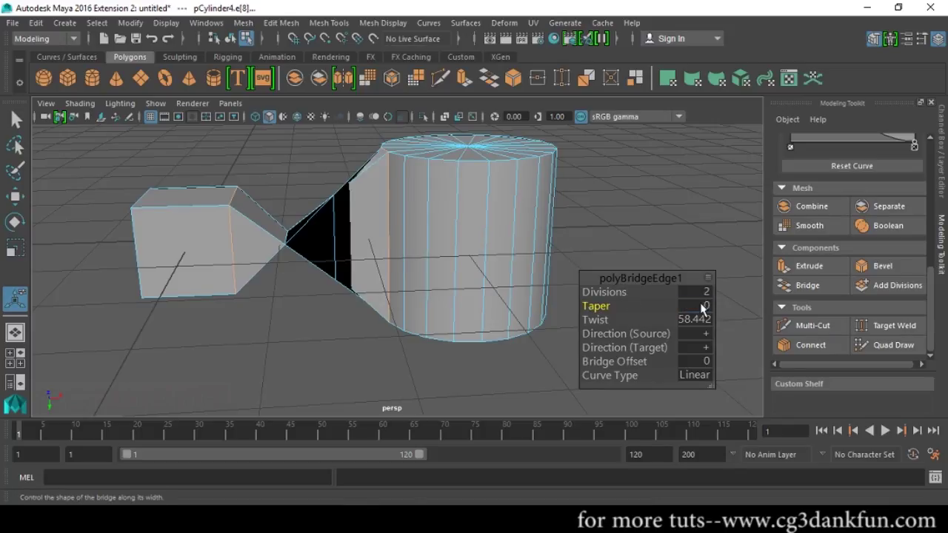
double_click(691, 320)
type("0")
key("Return")
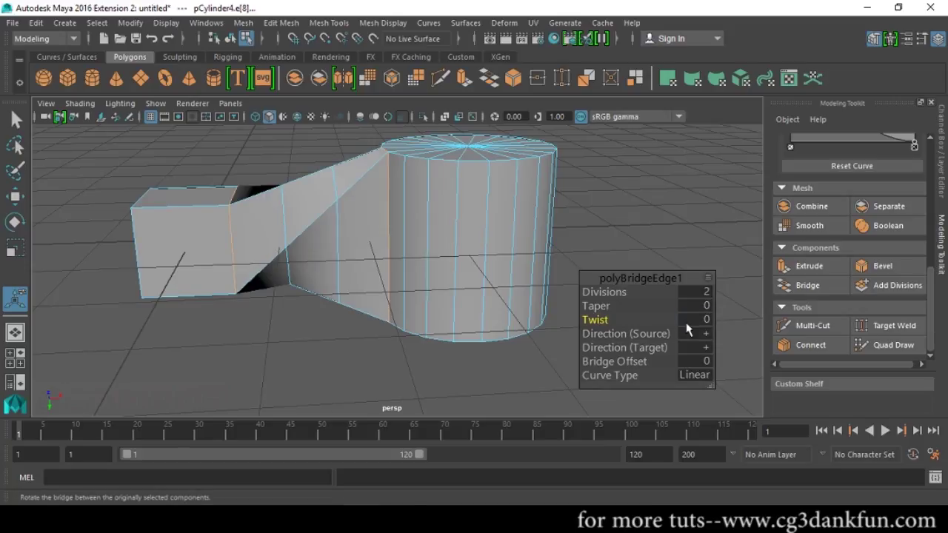
- Adjust the bridge's Taper to about 1.4 and its Twist to about 1.146
mouse_move(597, 306)
left_mouse_down()
mouse_move(624, 306)
mouse_move(596, 306)
left_mouse_up()
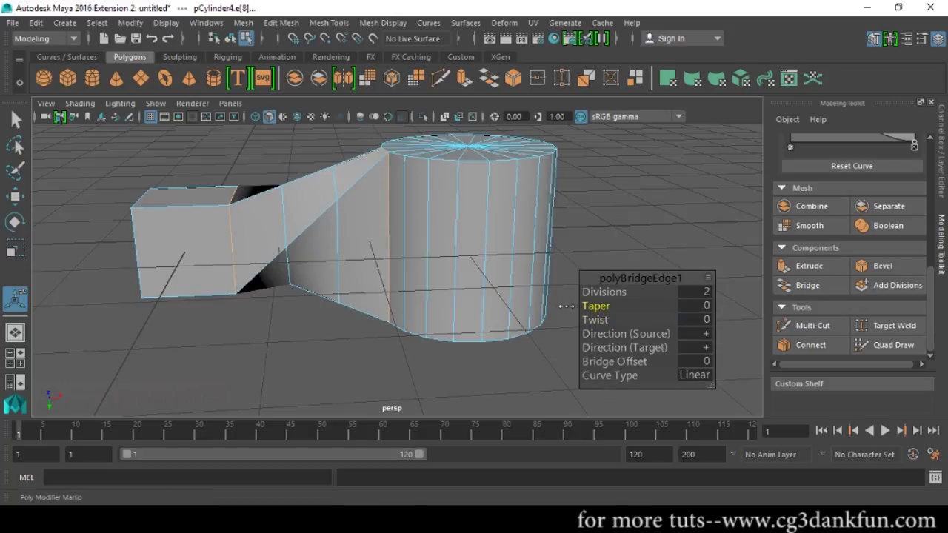
left_click_drag(506, 305, 268, 223)
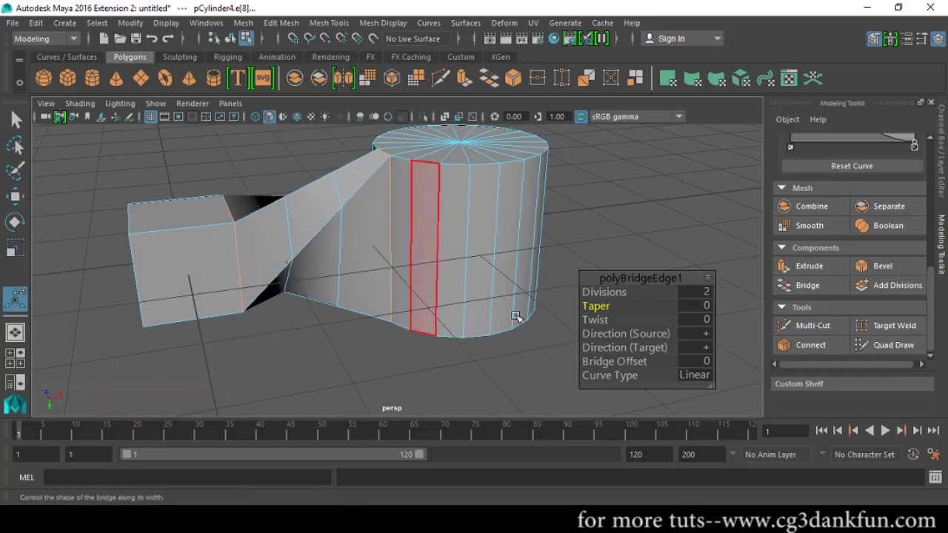
mouse_move(597, 307)
left_mouse_down()
mouse_move(603, 320)
mouse_move(689, 320)
mouse_move(609, 320)
left_mouse_up()
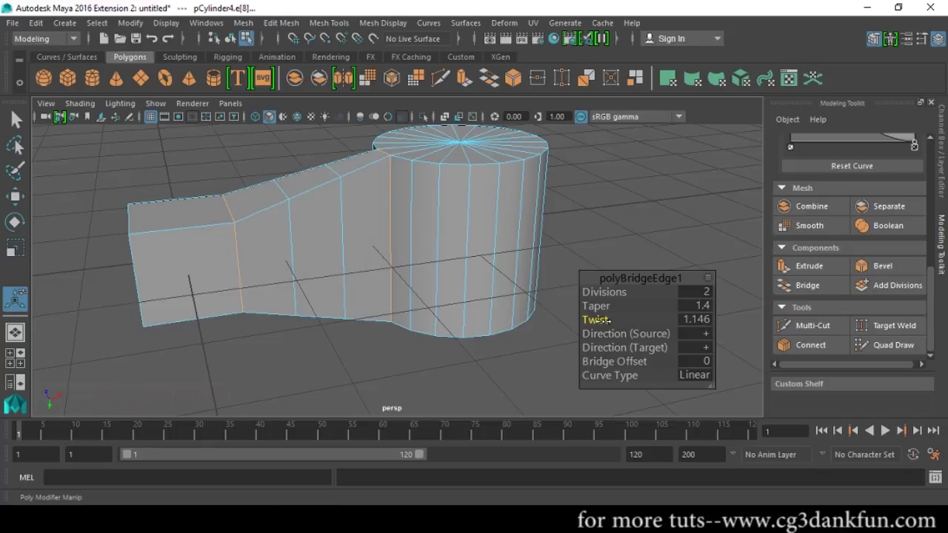
- Try Bridge Offset values of 3 and 2, and set the bridge's Curve Type to Blend
mouse_move(626, 362)
left_mouse_down()
mouse_move(652, 362)
mouse_move(633, 360)
mouse_move(641, 361)
left_mouse_up()
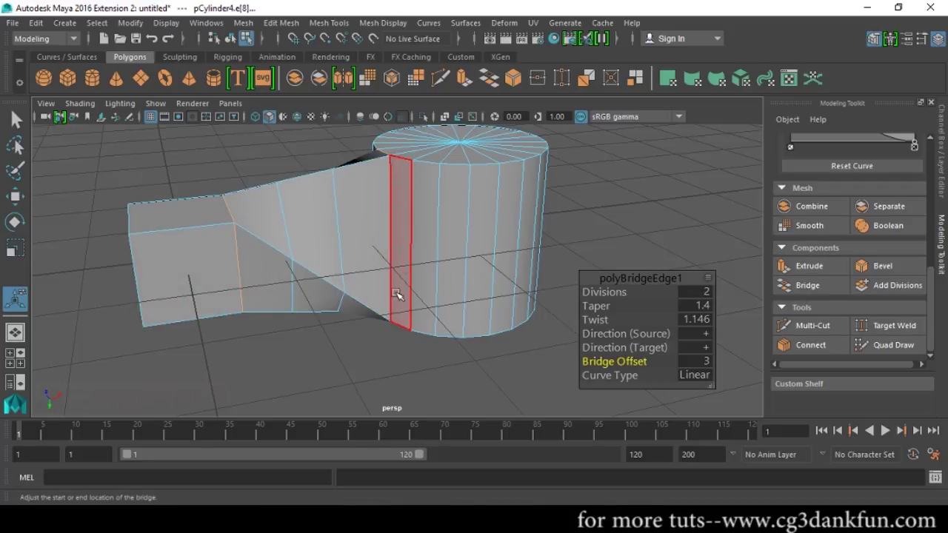
left_click_drag(627, 364, 606, 364)
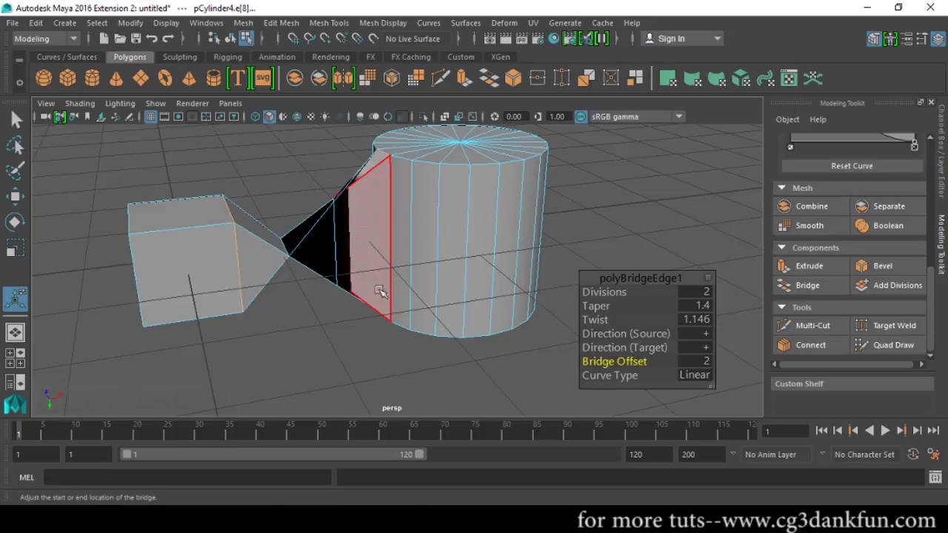
left_click(699, 375)
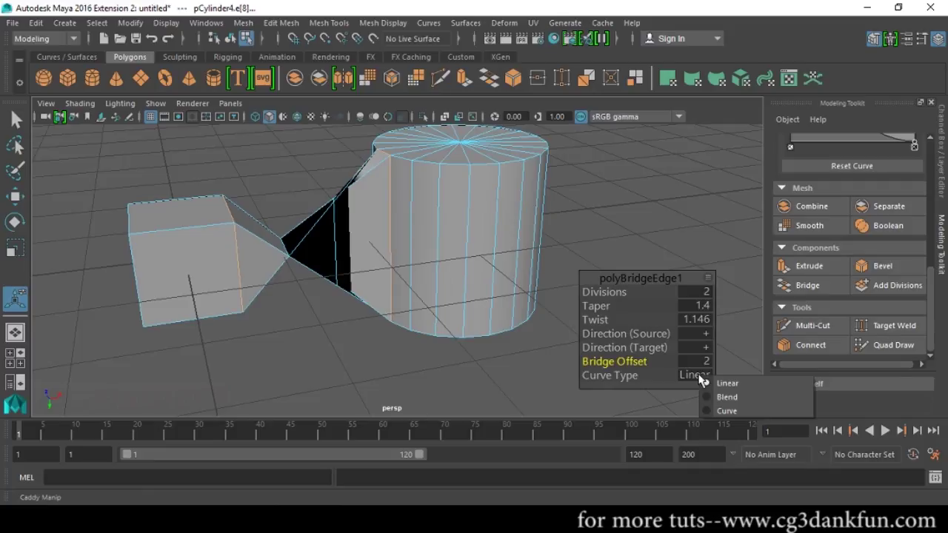
left_click(718, 398)
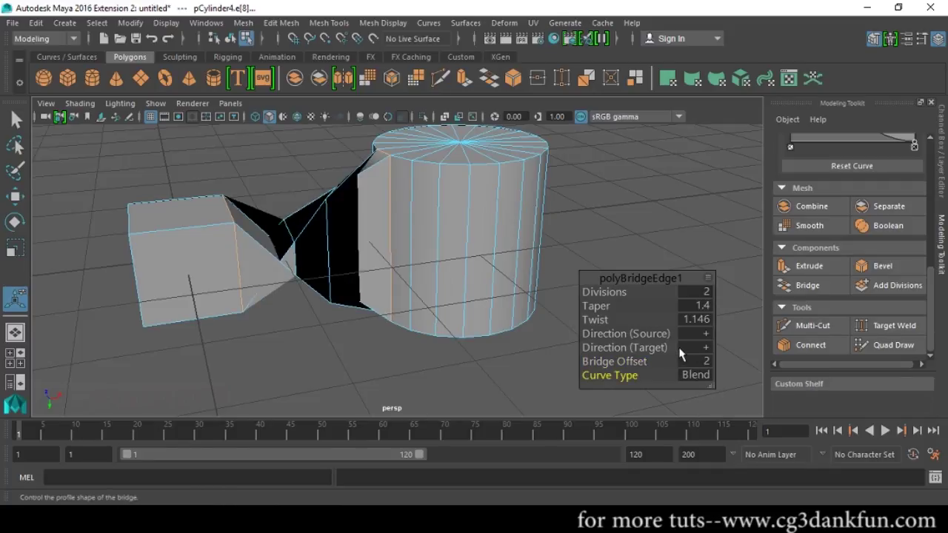
- Set the Bridge Offset to 4 and compare the Linear Curve Type with Blend, ending on Blend
left_click_drag(634, 361, 252, 301)
left_click(695, 375)
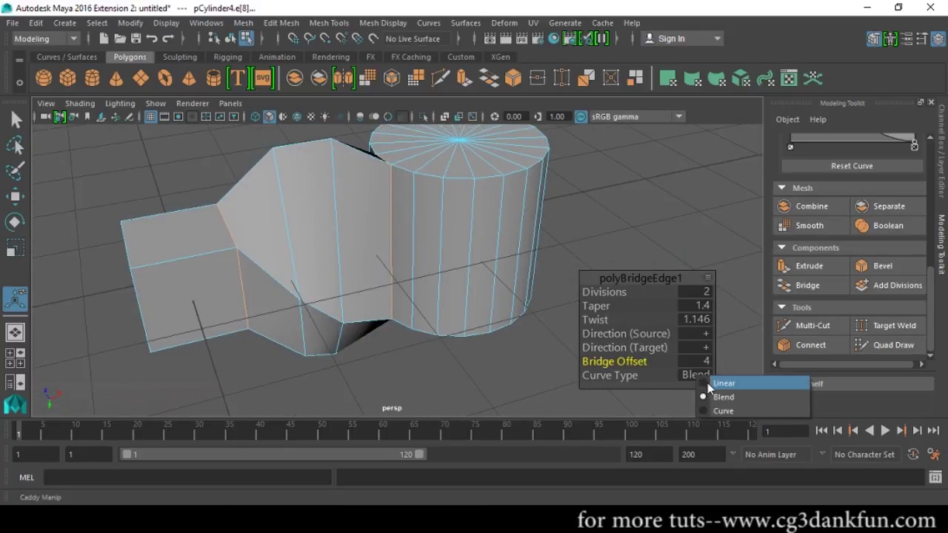
left_click(708, 383)
left_click(696, 374)
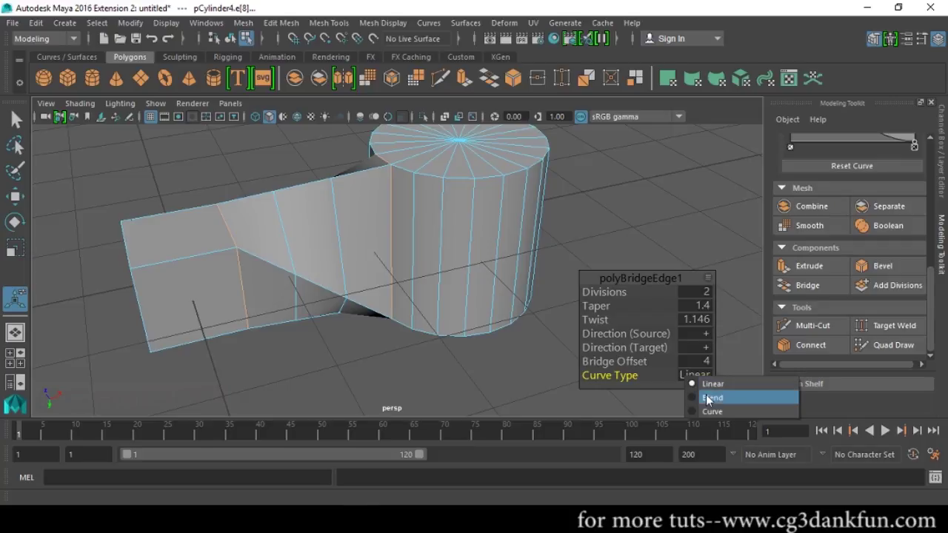
left_click(707, 397)
- Adjust the bridge's Twist to about -8.021 and change its Curve Type to Curve
left_click_drag(277, 295, 417, 302, "alt")
mouse_move(600, 318)
left_mouse_down()
mouse_move(612, 319)
mouse_move(592, 315)
mouse_move(602, 319)
left_mouse_up()
left_click_drag(323, 281, 364, 325, "alt")
left_click_drag(323, 239, 333, 186, "alt")
left_click(699, 378)
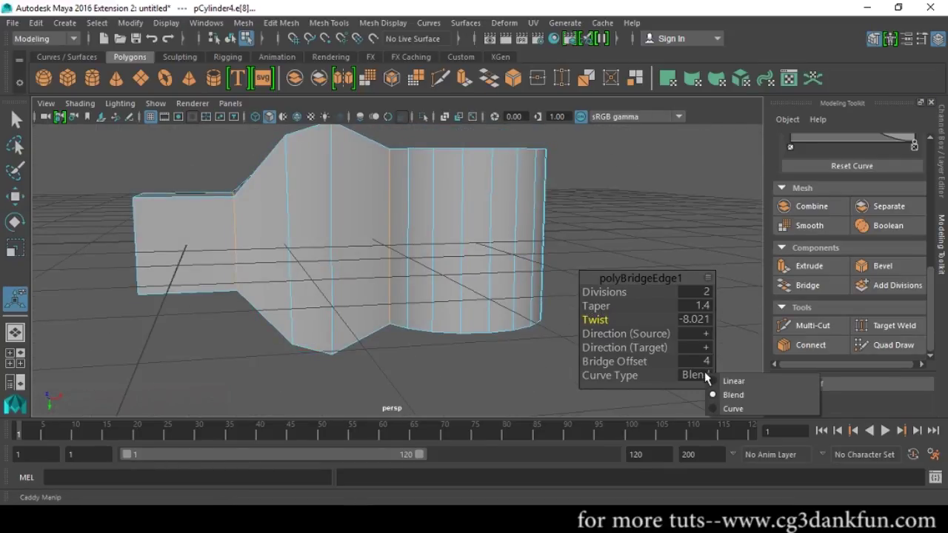
left_click(745, 406)
- Leave the bridge settings for the Move tool and select the bridged mesh in object mode
left_click_drag(293, 333, 312, 322, "alt")
key("w")
left_click(356, 363)
right_click_drag(331, 264, 351, 216)
left_click(273, 323)
left_click(305, 226)
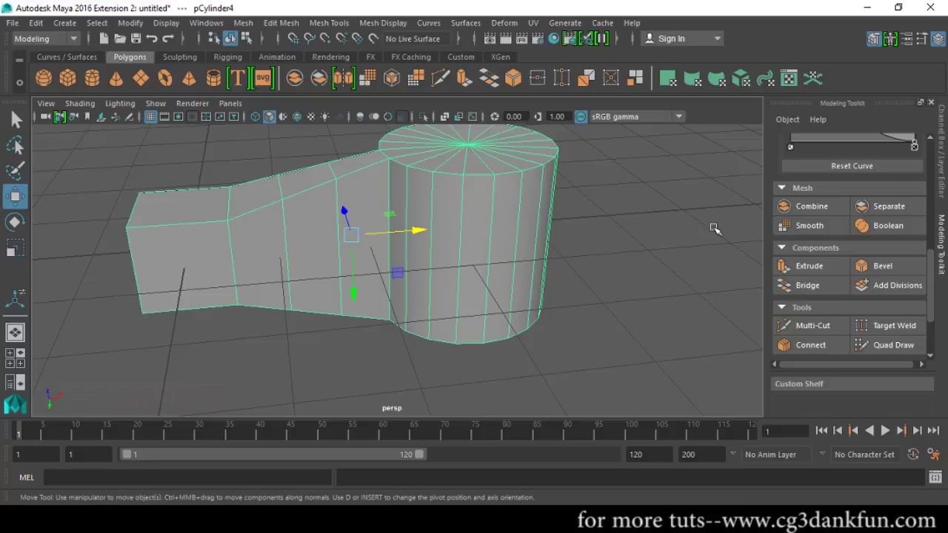
- Delete the bridged mesh and create a new polygon cylinder at the centre of the grid
scroll(693, 228, "down", 3)
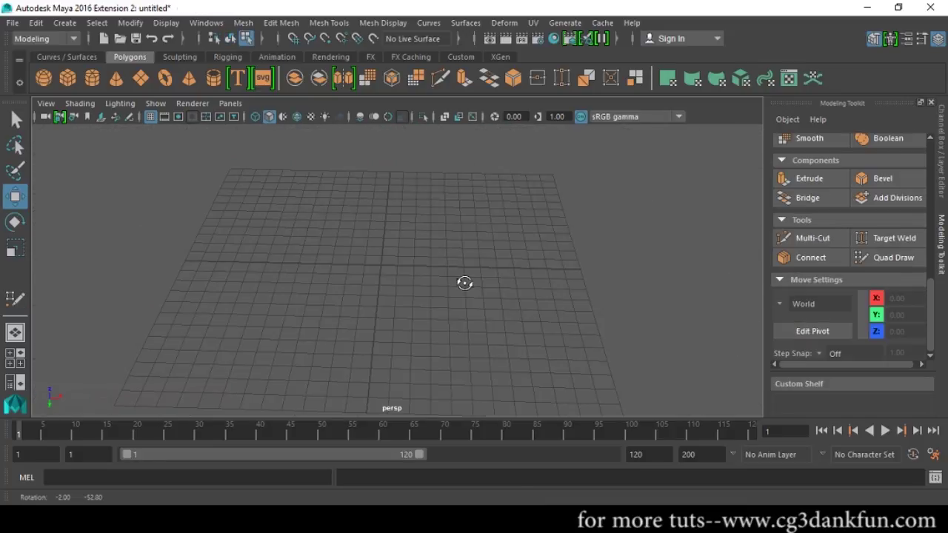
middle_click_drag(489, 306, 469, 321, "alt")
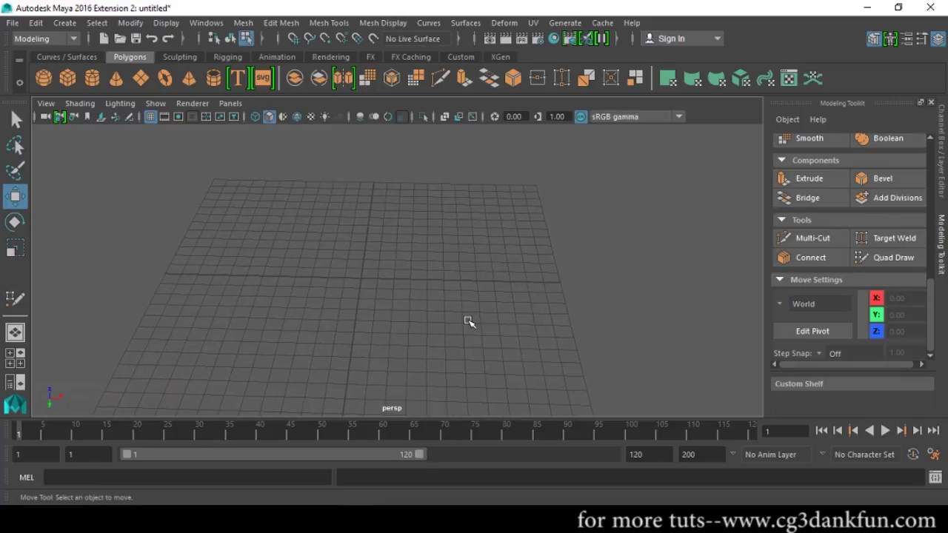
left_click(94, 83)
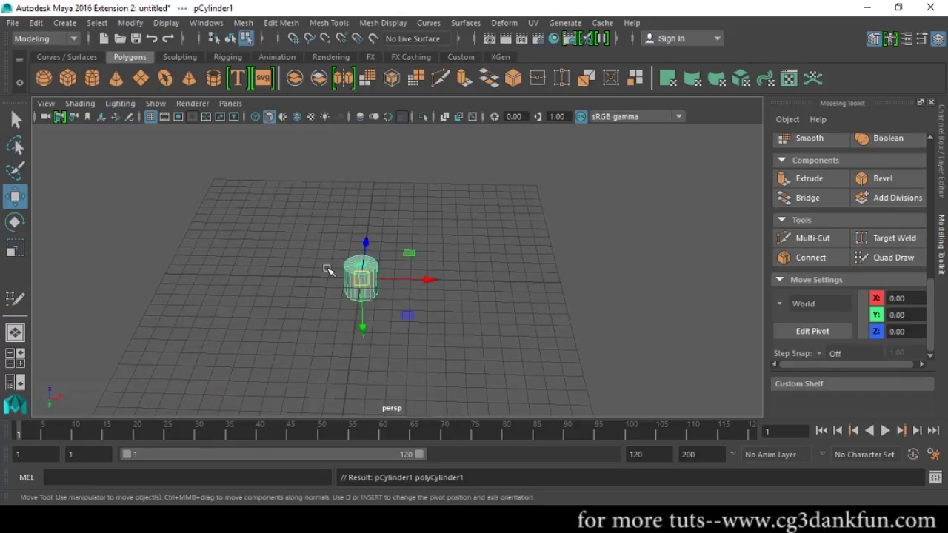
scroll(332, 294, "up", 3)
middle_click_drag(419, 316, 492, 283, "alt")
scroll(522, 307, "up", 3)
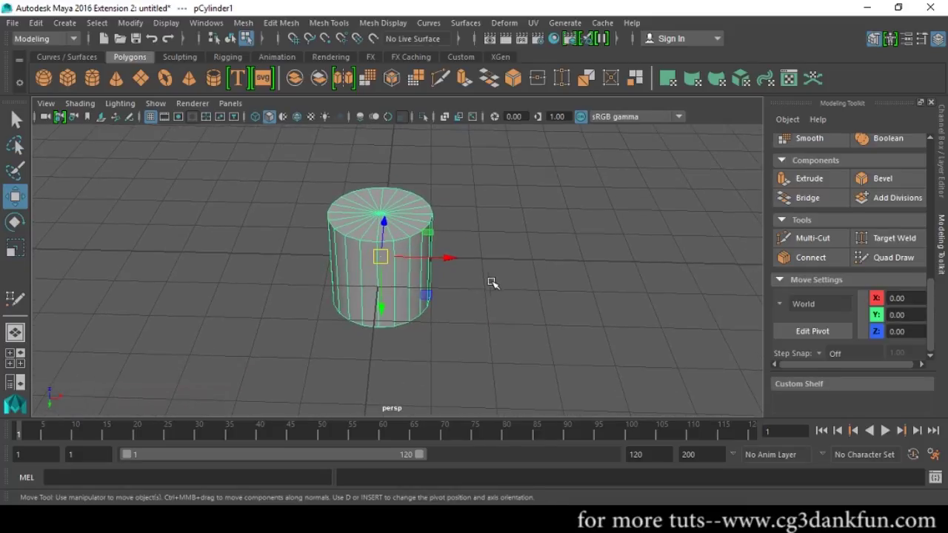
- Apply Add Divisions to the cylinder and set its Divisions to 2
left_click(879, 200)
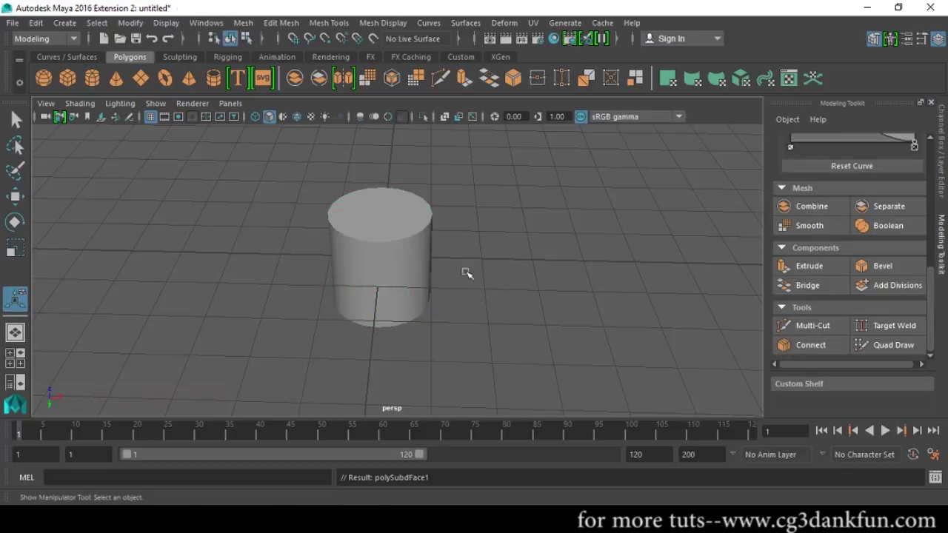
left_click_drag(475, 291, 407, 244, "alt")
scroll(455, 268, "up", 3)
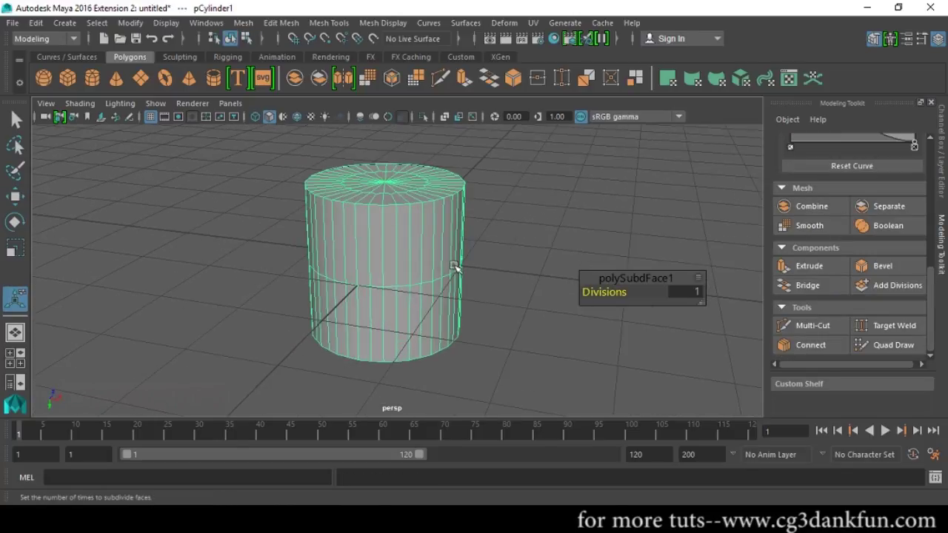
left_click_drag(455, 269, 499, 281, "alt")
left_click(695, 293)
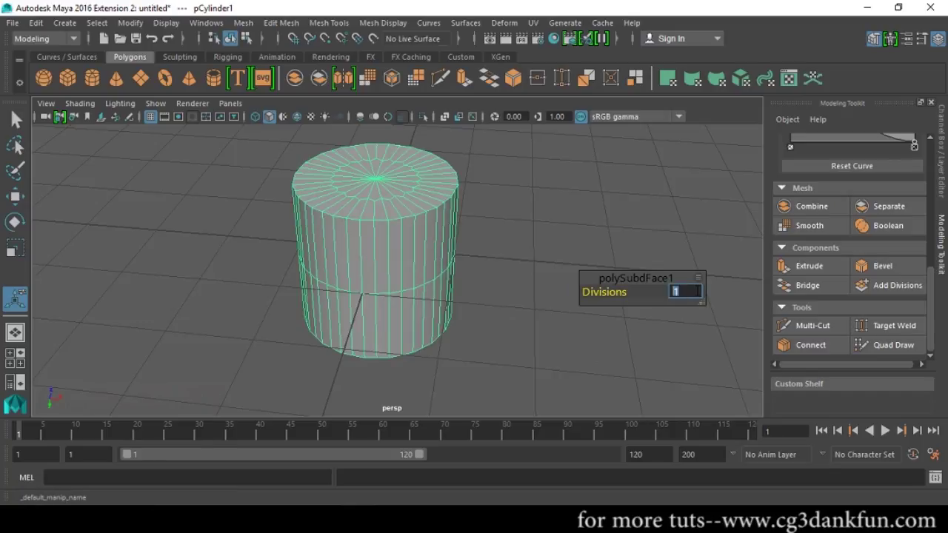
type("2")
key("Return")
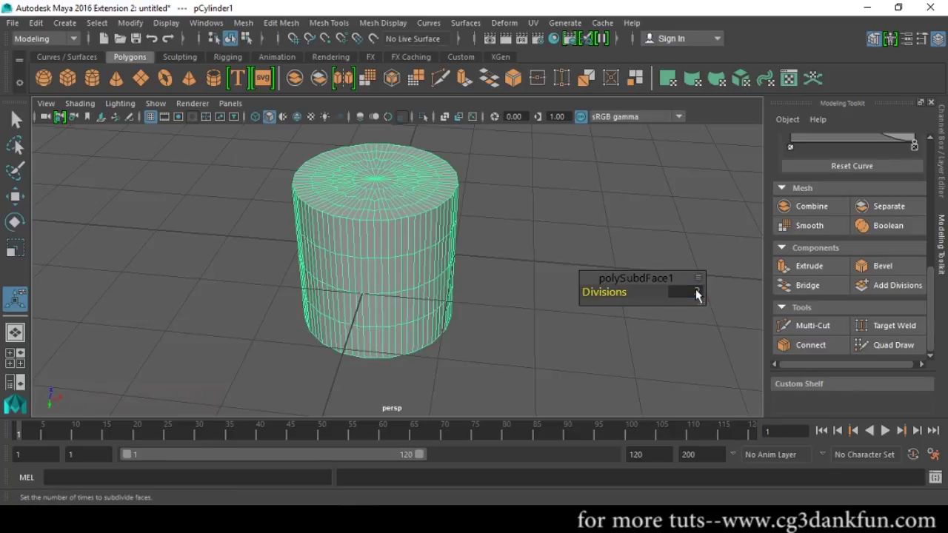
- Try changing the cylinder's Divisions, remove the added subdivision and return to the Move tool
middle_click_drag(494, 310, 493, 357, "alt")
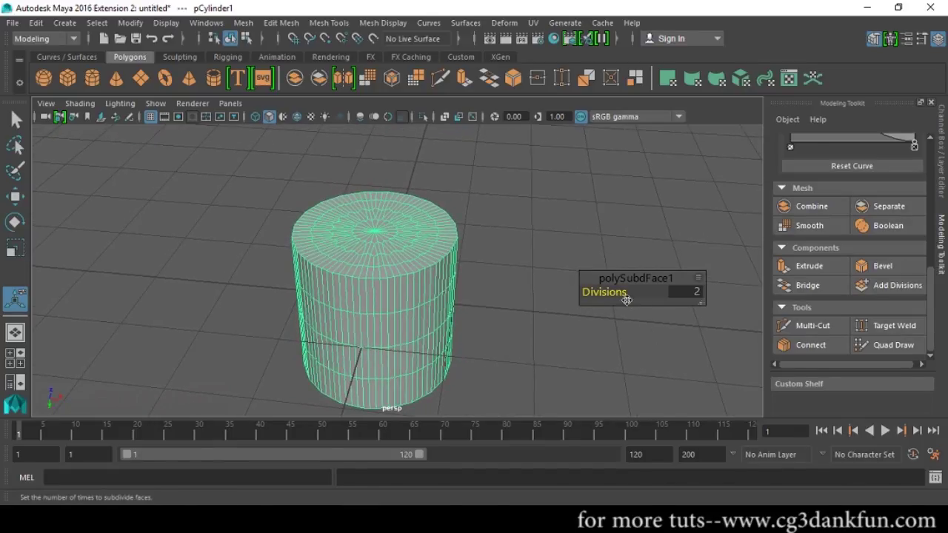
mouse_move(620, 293)
left_mouse_down()
mouse_move(631, 293)
mouse_move(604, 292)
left_mouse_up()
key("w")
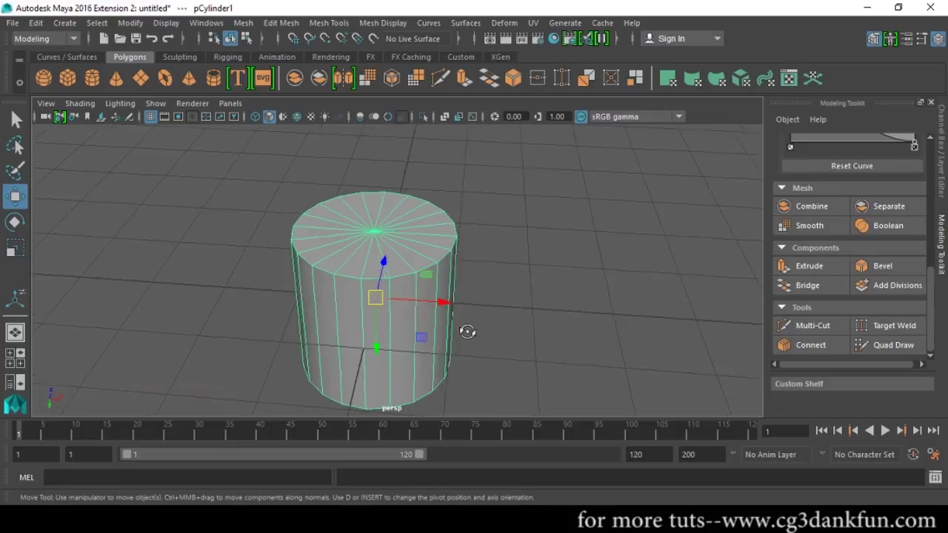
- Smooth the cylinder with 3 Divisions
left_click(809, 226)
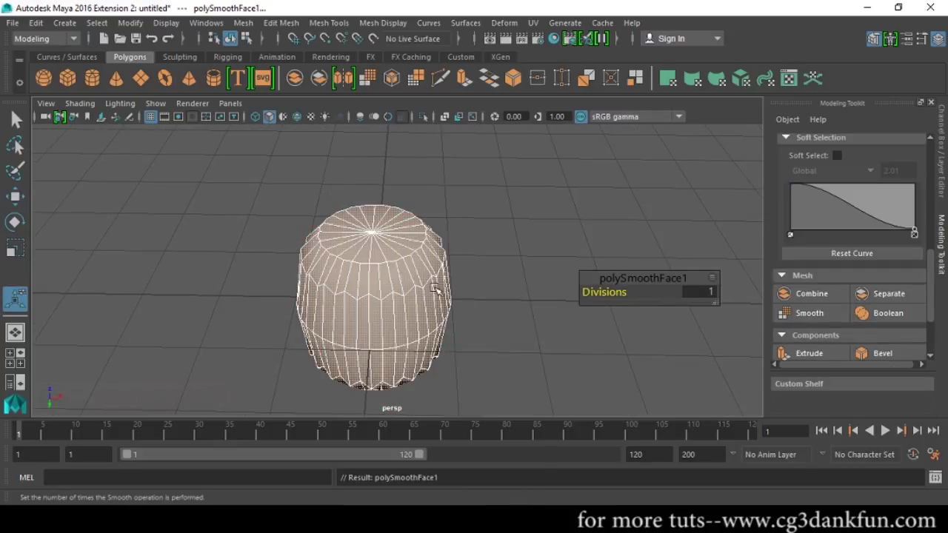
left_click_drag(628, 292, 631, 293)
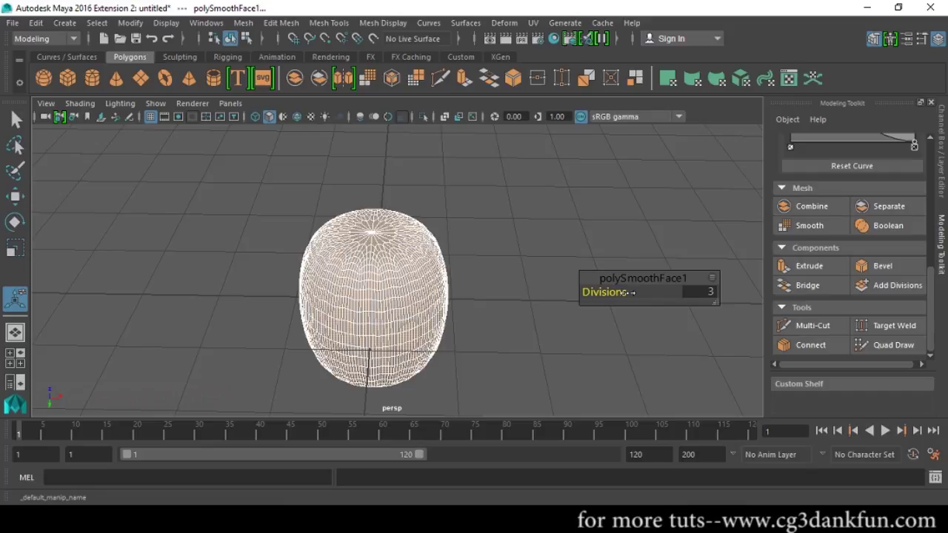
left_click_drag(445, 301, 436, 334, "alt")
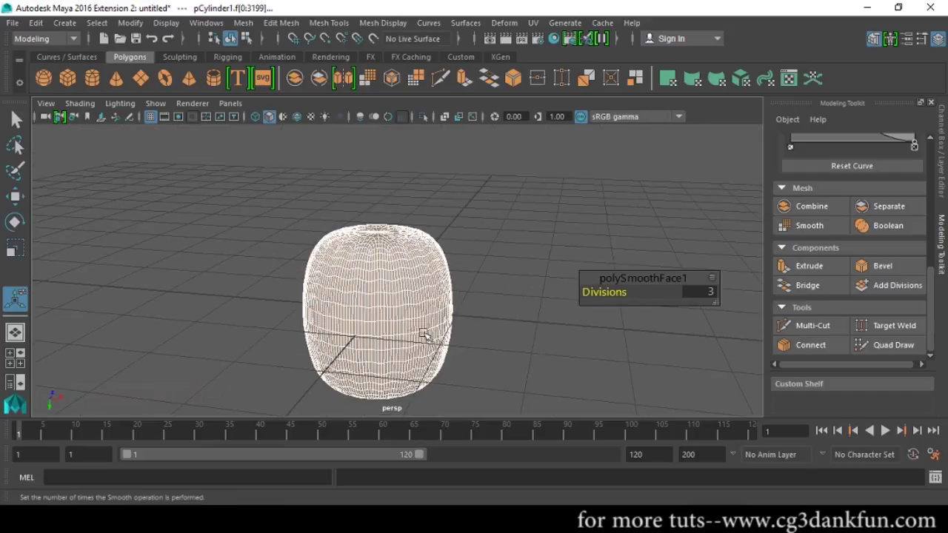
- Remove the smoothing from the cylinder and return to the Move tool
left_click_drag(605, 293, 439, 301)
left_click_drag(530, 302, 627, 330, "alt")
scroll(643, 322, "down", 2)
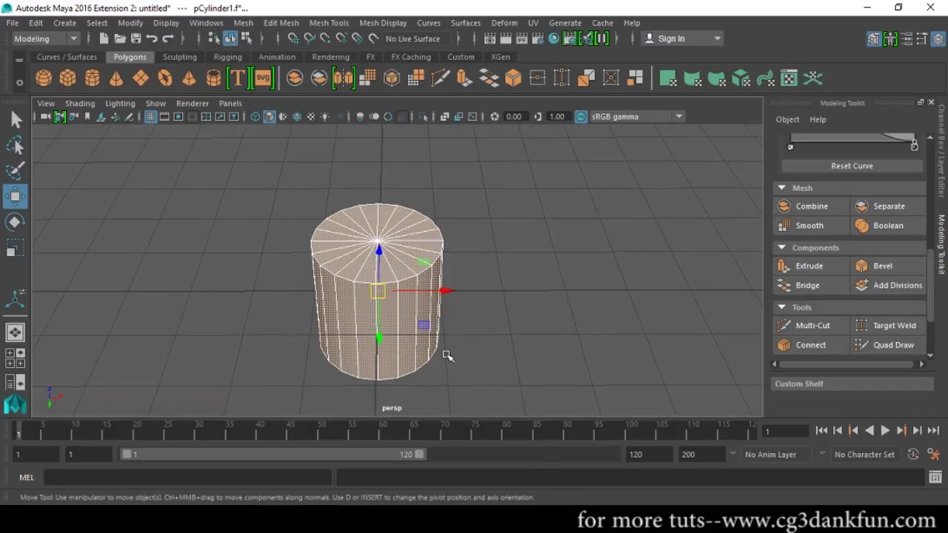
left_click_drag(448, 356, 741, 329, "alt")
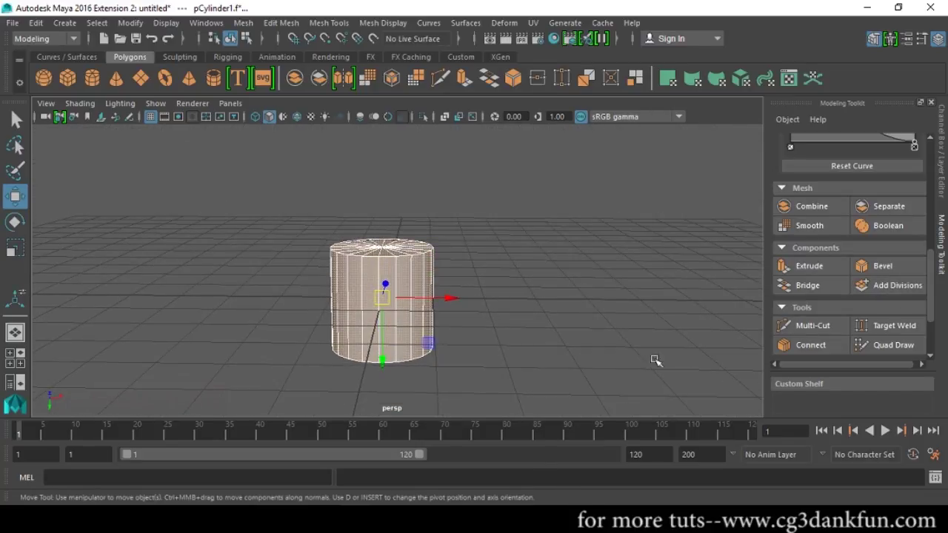
left_click(569, 346)
left_click_drag(527, 314, 635, 360, "alt")
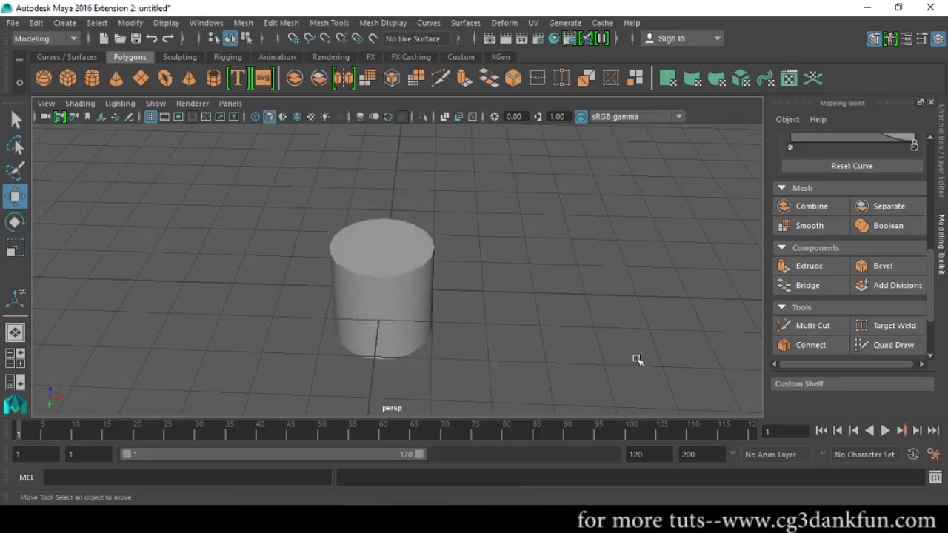
left_click(804, 329)
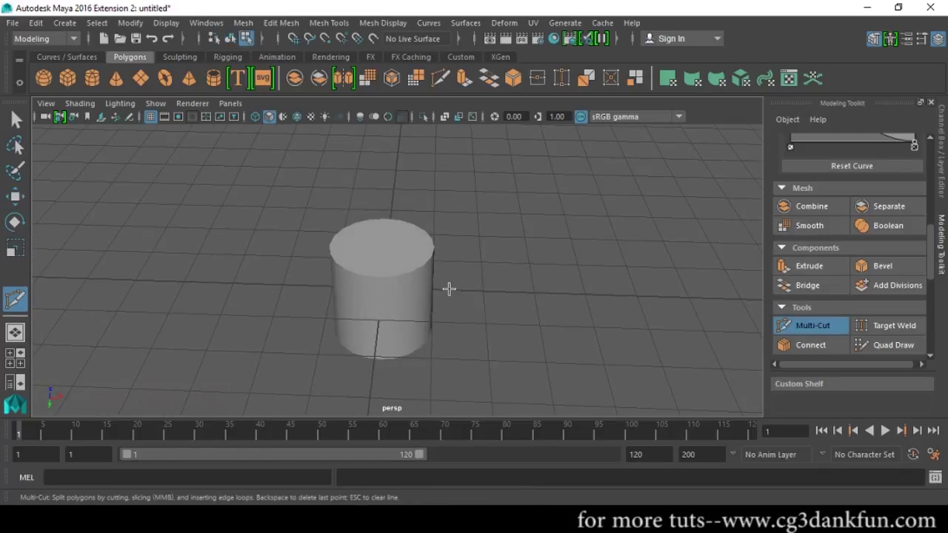
key("w")
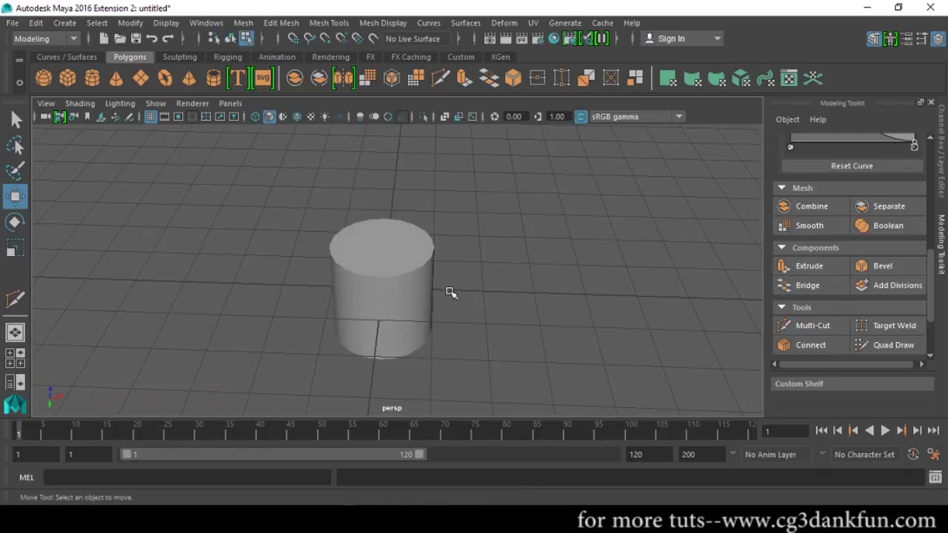
- Switch the cylinder to component editing and activate the Multi-Cut tool
right_click(417, 251, "shift")
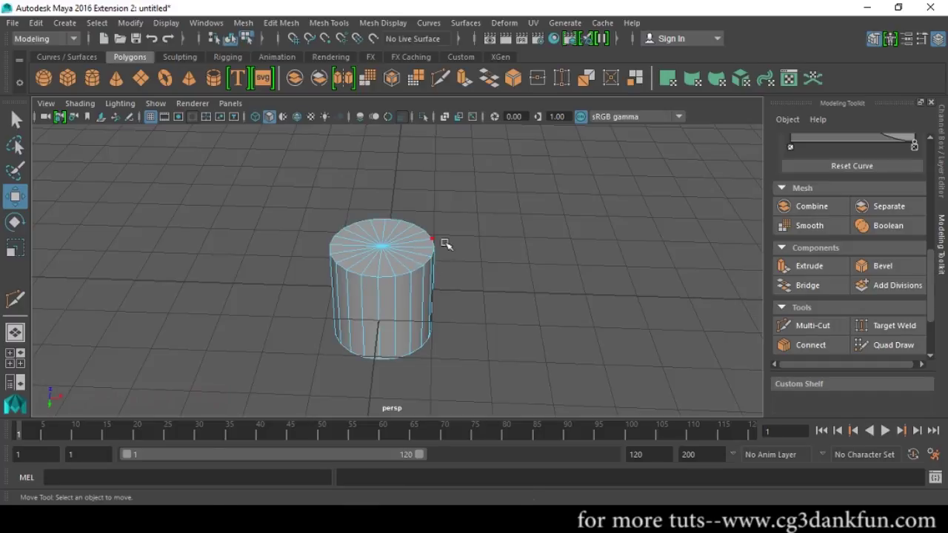
left_click(427, 276)
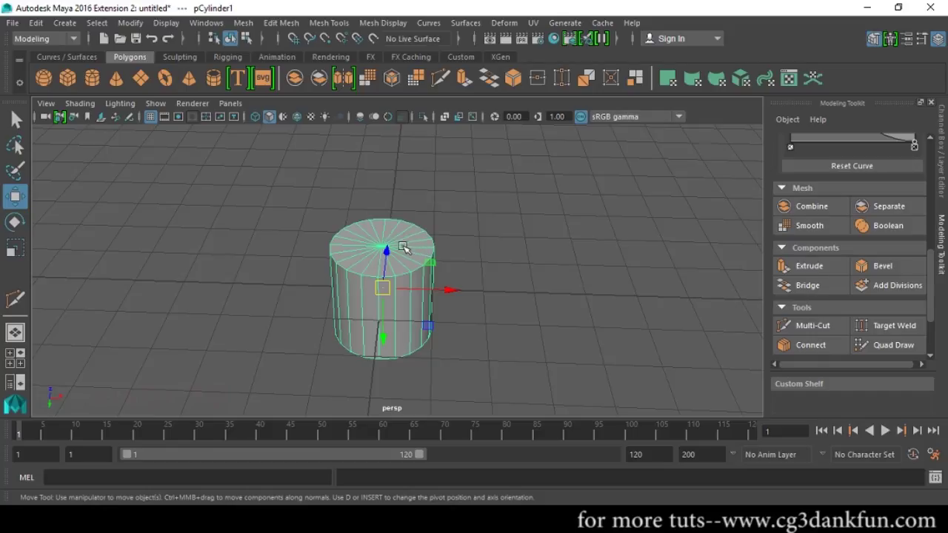
right_click_drag(413, 196, 351, 198, "shift")
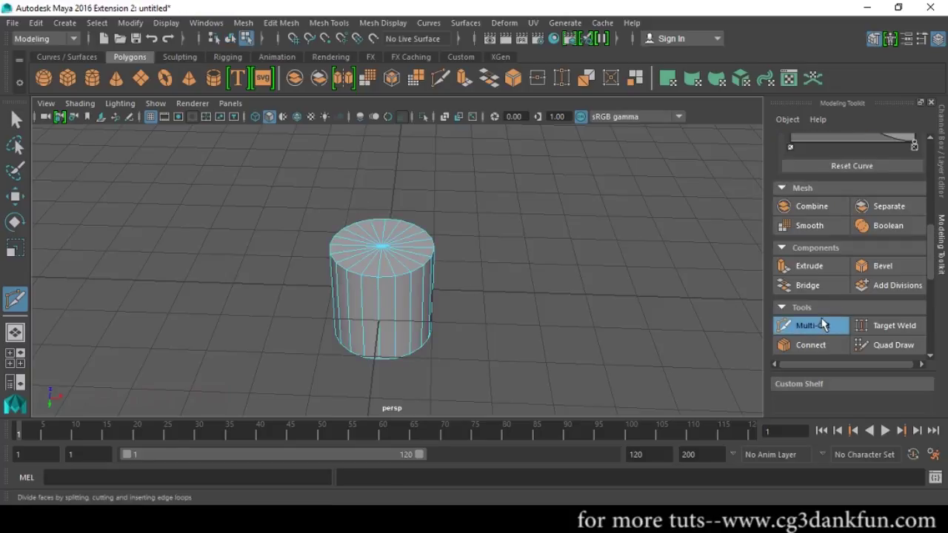
scroll(442, 305, "up", 4)
scroll(447, 308, "down", 3)
left_click_drag(465, 314, 469, 275, "alt")
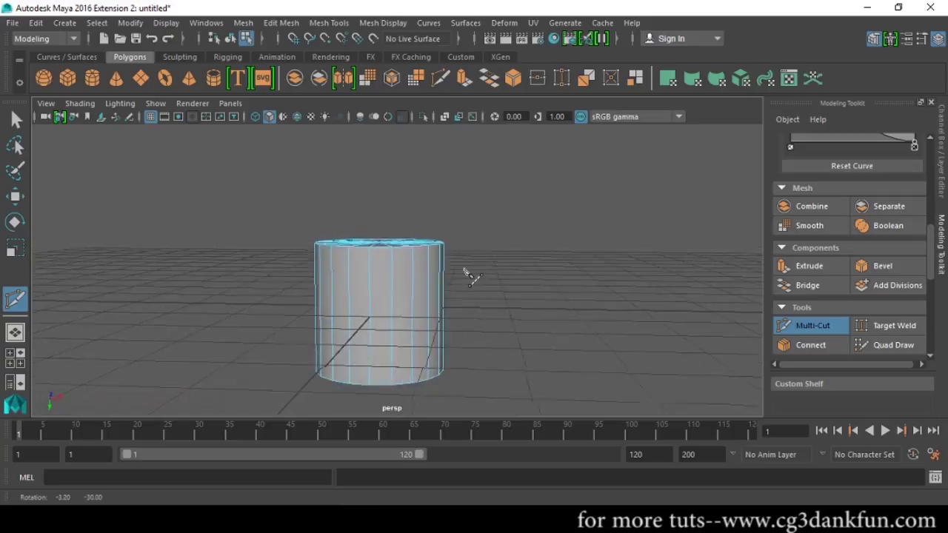
- Draw a wavy Multi-Cut line around the cylinder's upper side, placing one point on each successive vertical edge
scroll(426, 298, "up", 3)
left_click(387, 267)
left_click(422, 269)
left_click_drag(478, 320, 426, 303, "alt")
left_click(413, 294)
left_click_drag(538, 319, 455, 326, "alt")
left_click(402, 314)
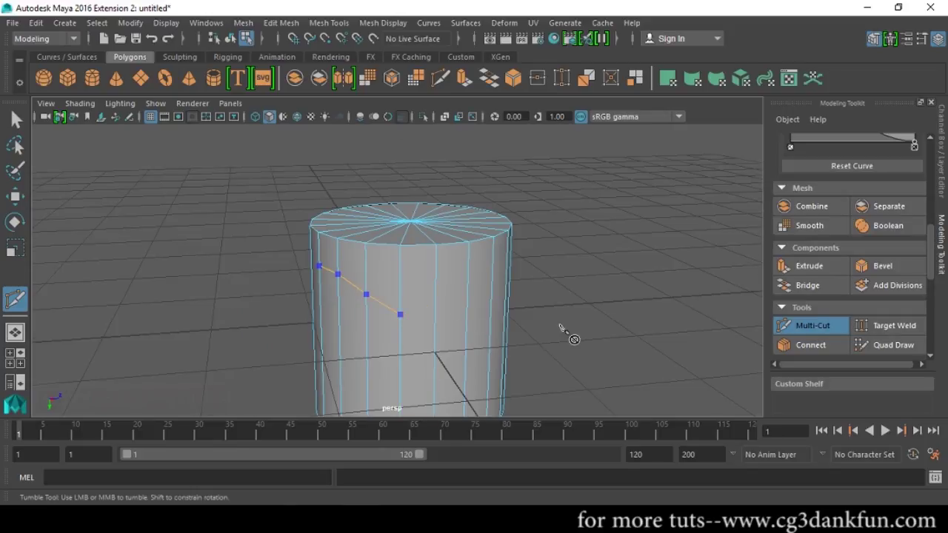
left_click_drag(563, 328, 438, 325, "alt")
left_click(437, 283)
left_click(472, 267)
left_click(500, 272)
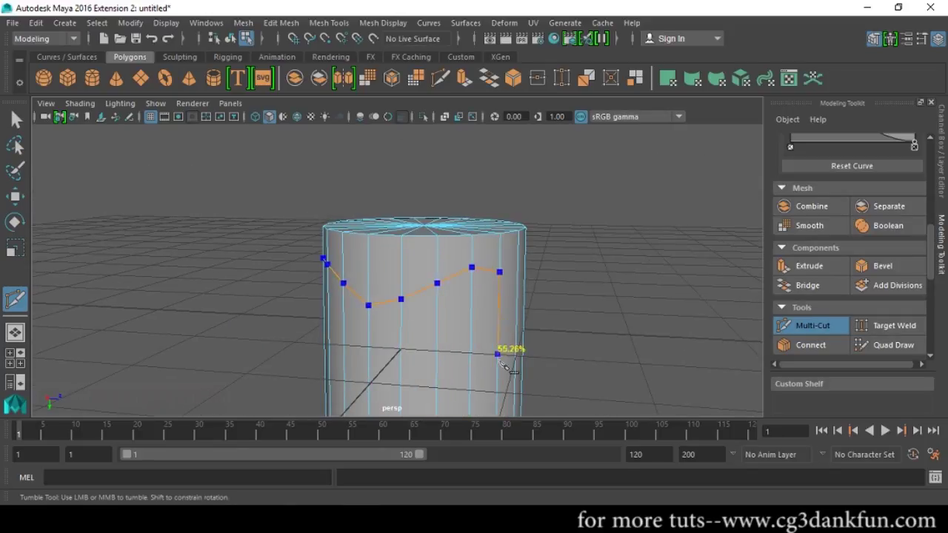
- Add a lower end point to the wavy cut line and apply the cut to the cylinder
left_click(501, 341)
left_click_drag(505, 343, 571, 318, "alt")
key("ctrl+z")
left_click(498, 361)
scroll(555, 318, "down", 4)
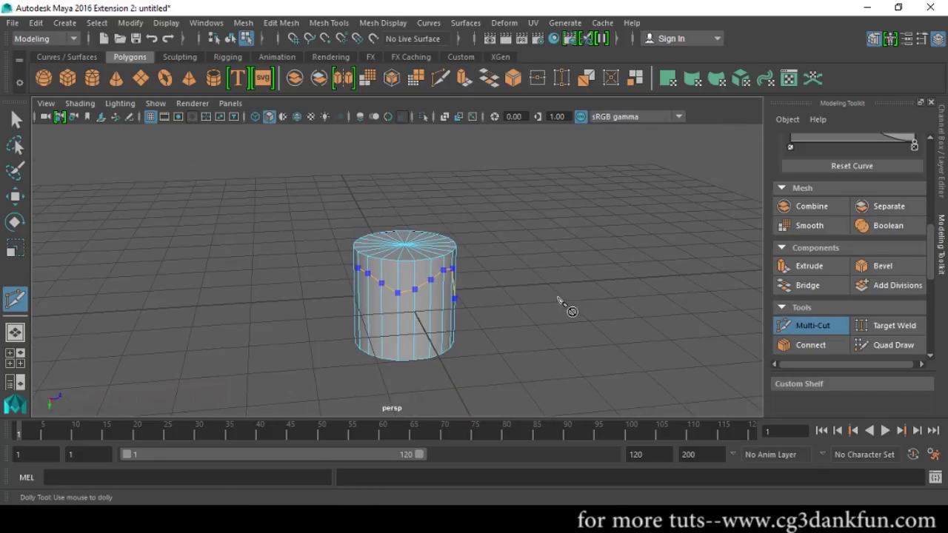
left_click_drag(558, 299, 470, 304, "alt")
scroll(489, 317, "up", 4)
middle_click_drag(559, 302, 546, 255, "alt")
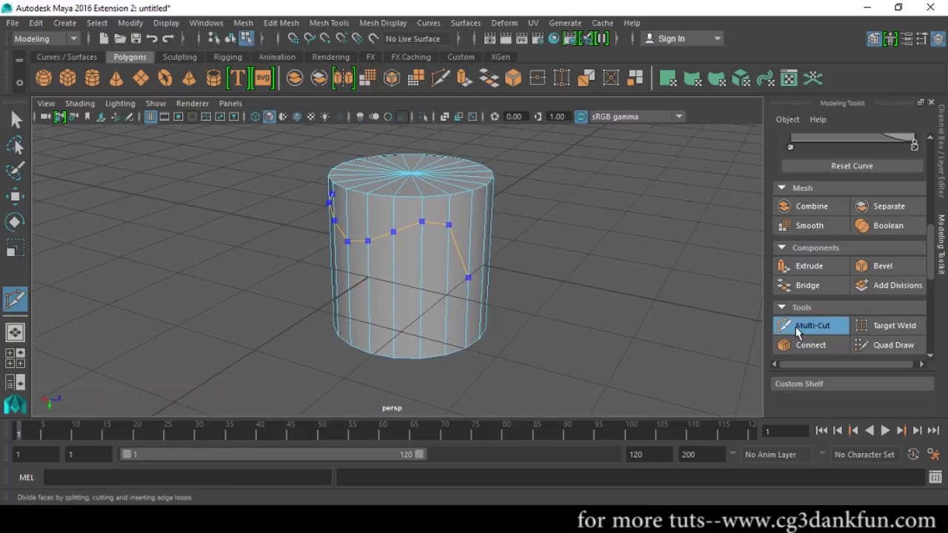
left_click_drag(568, 306, 690, 304, "alt")
key("w")
- Select the wavy cut edges on the cylinder's side and delete them together with their vertices
mouse_move(334, 229)
left_mouse_down("alt")
mouse_move(413, 232)
mouse_move(364, 246)
mouse_move(317, 227)
mouse_move(349, 264)
left_mouse_up("alt")
left_click_drag(443, 297, 438, 311, "alt")
left_click(812, 326)
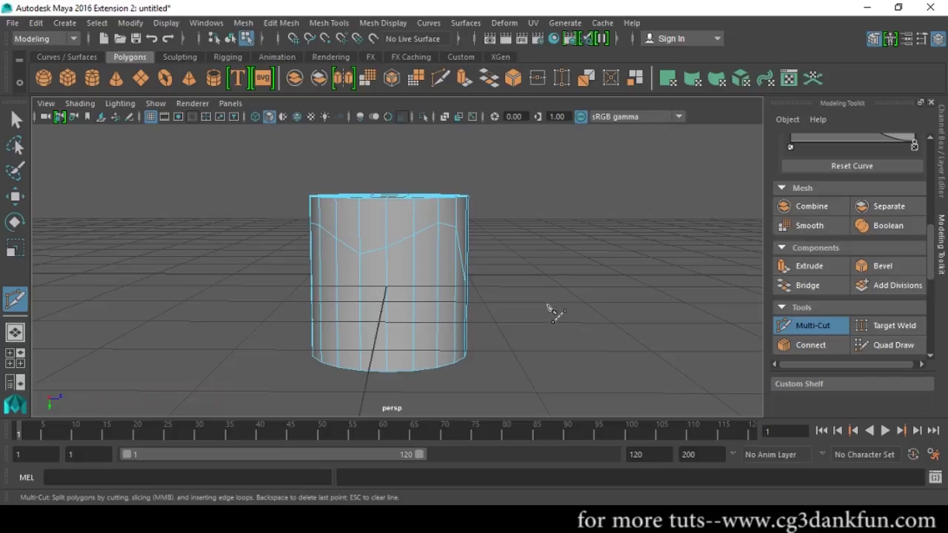
left_click_drag(387, 313, 464, 291, "alt")
key("w")
left_click(452, 271)
double_click(454, 271)
key("ctrl+Delete")
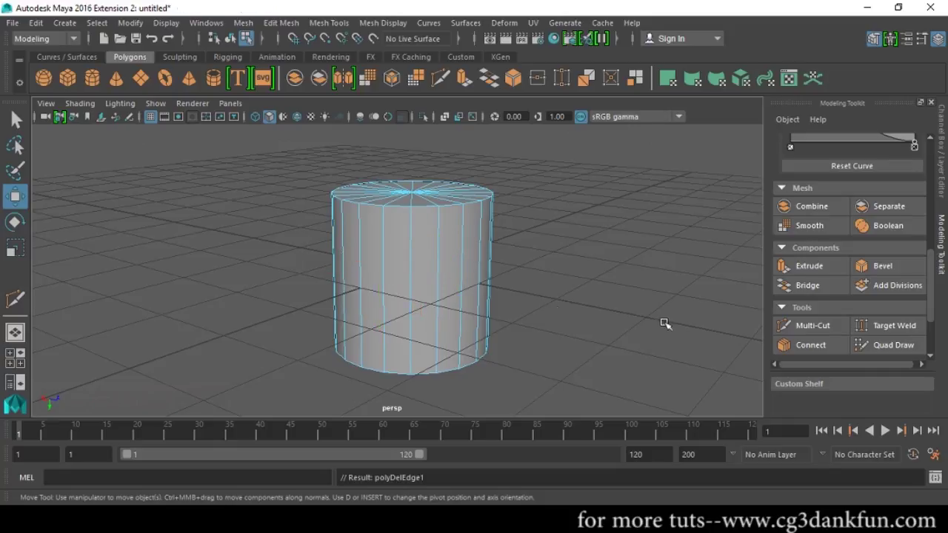
- Insert four horizontal edge loops around the cylinder's side with Multi-Cut, spaced from near its top to its lower part
left_click(810, 327)
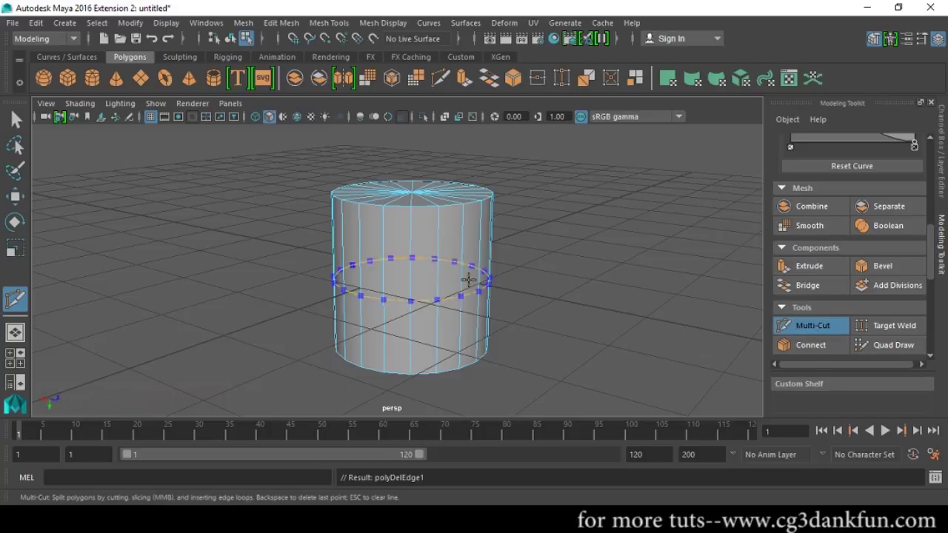
left_click(462, 237)
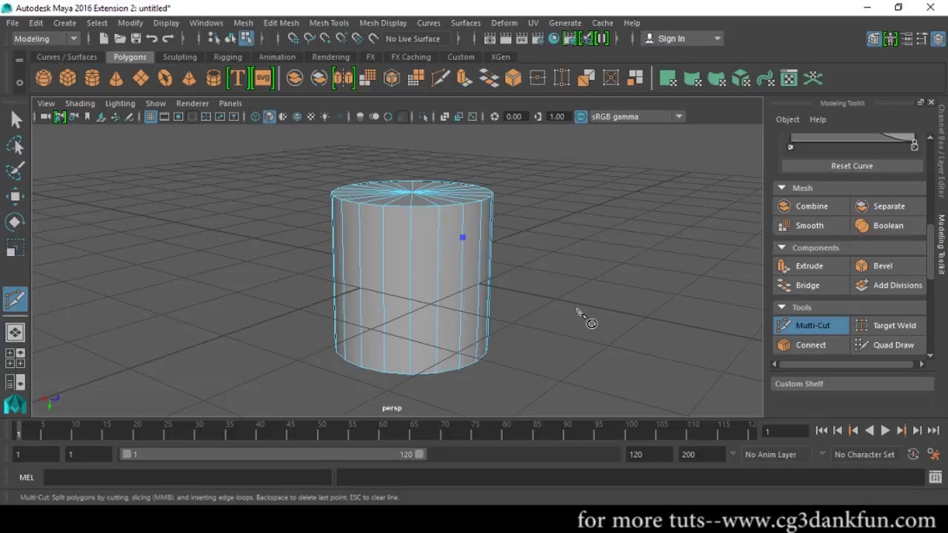
left_click(435, 238, "ctrl")
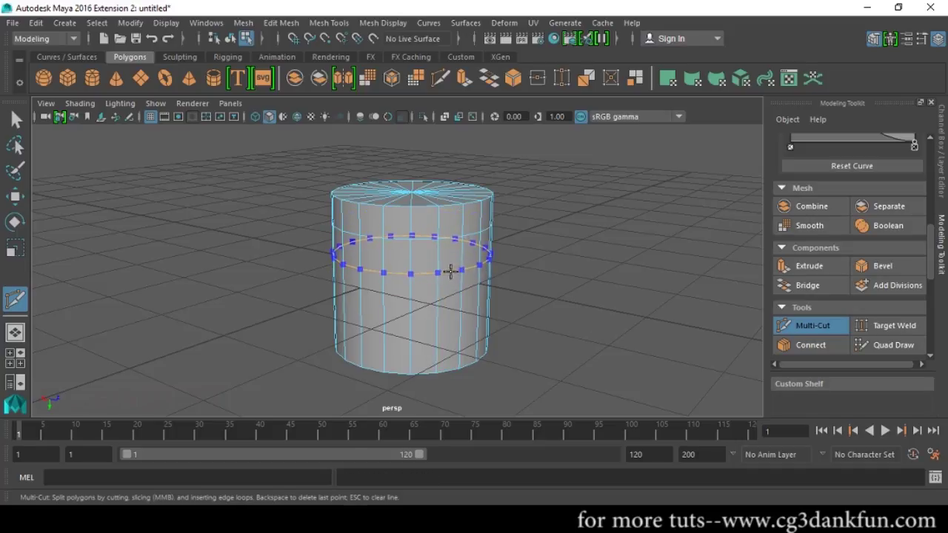
left_click(450, 273)
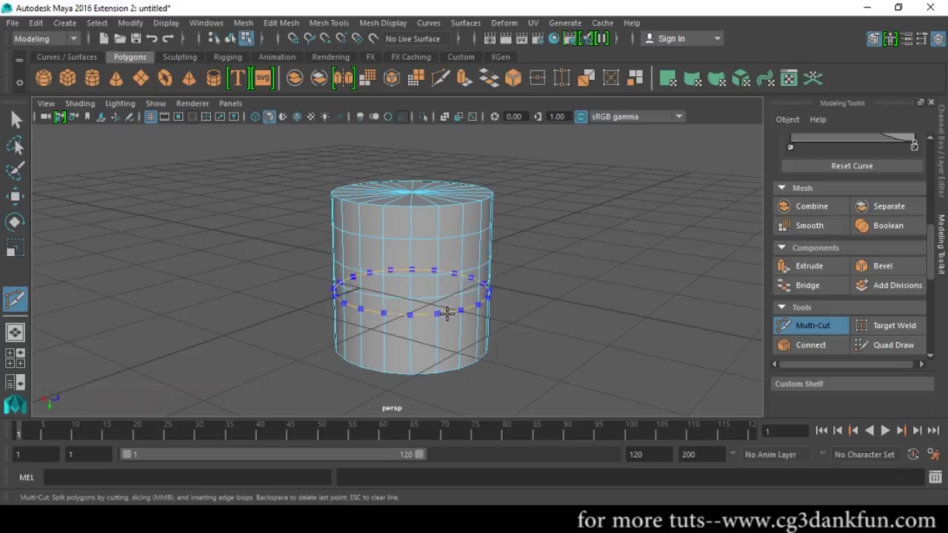
left_click_drag(578, 345, 448, 291, "alt")
left_click_drag(527, 326, 561, 328, "alt")
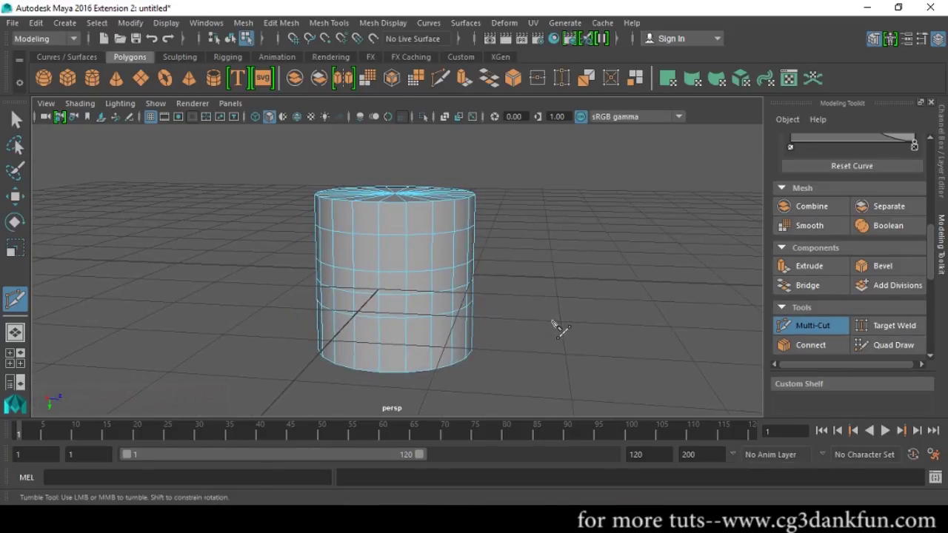
- Start a freehand Multi-Cut outline on the cylinder's side, arching over the upper edge loop and down past the second
scroll(525, 316, "up", 2)
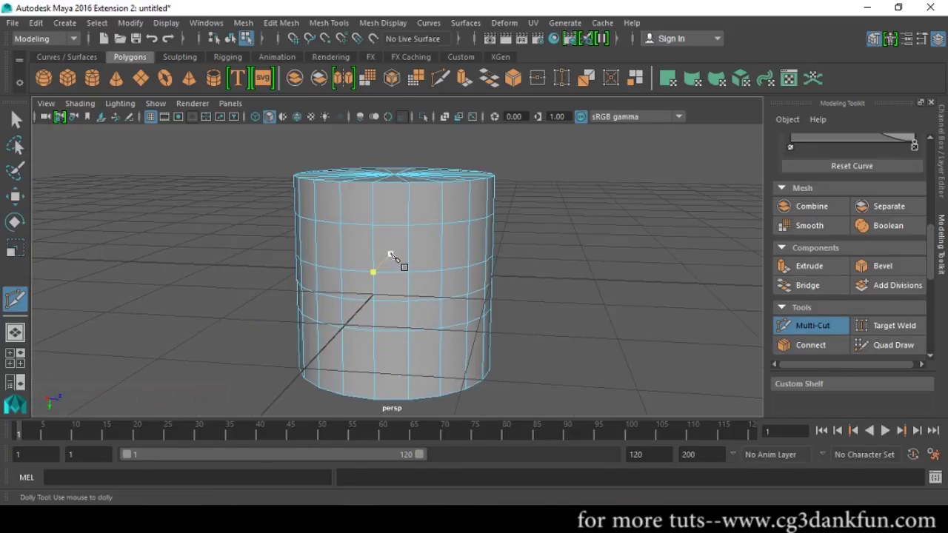
left_click(390, 252)
left_click(443, 204)
left_click(460, 240)
left_click_drag(510, 292, 445, 271, "alt")
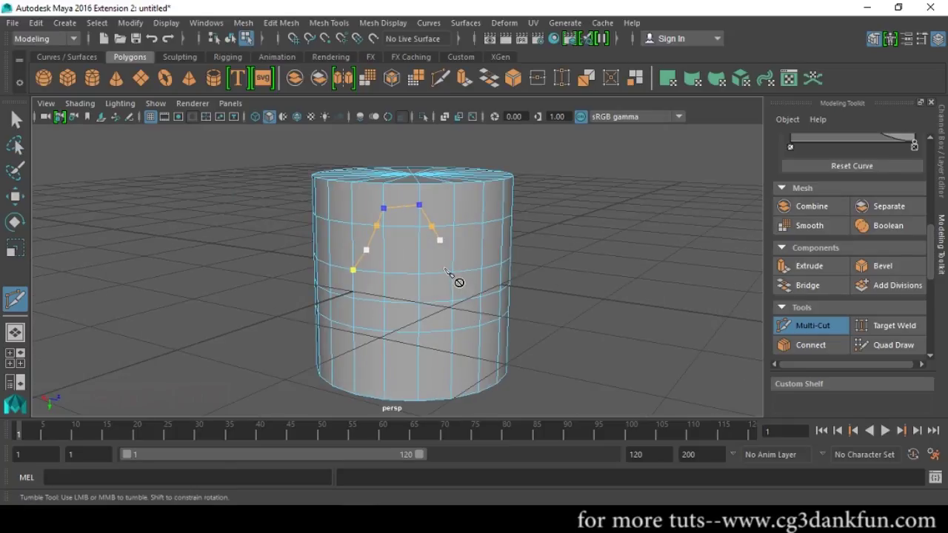
scroll(437, 305, "up", 2)
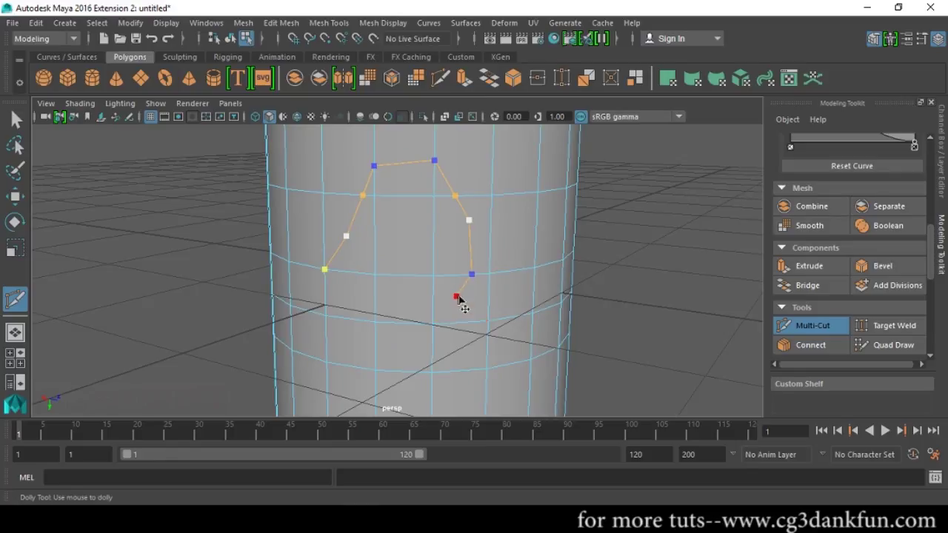
scroll(468, 333, "down", 3)
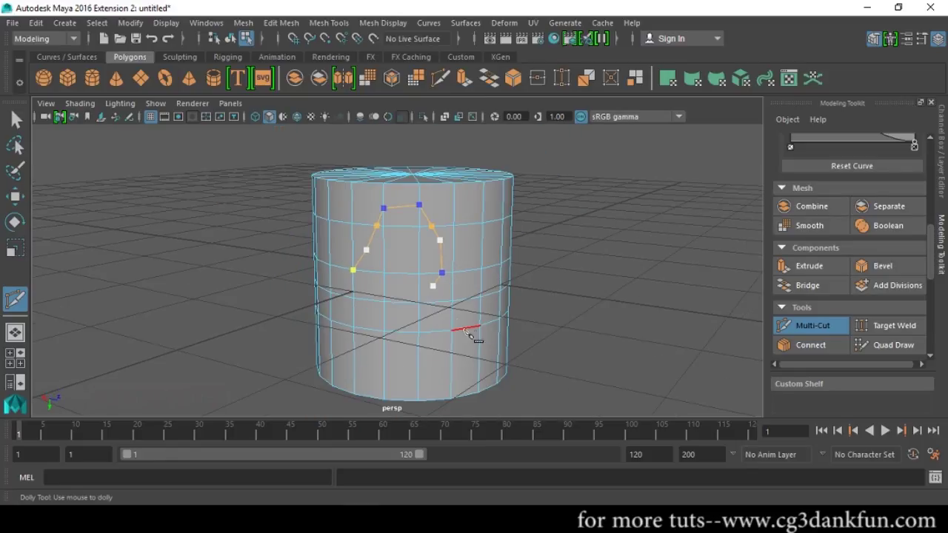
- Continue the freehand outline down to the lowest row of faces and back up to its starting vertex, and apply the cut
left_click(441, 331)
left_click(434, 357)
left_click(418, 367)
left_click(385, 368)
left_click(367, 366)
left_click(361, 328)
left_click(371, 309)
left_click(383, 302)
left_click(395, 293)
left_click(368, 284)
left_click(352, 270)
left_click_drag(533, 333, 554, 323, "alt")
key("w")
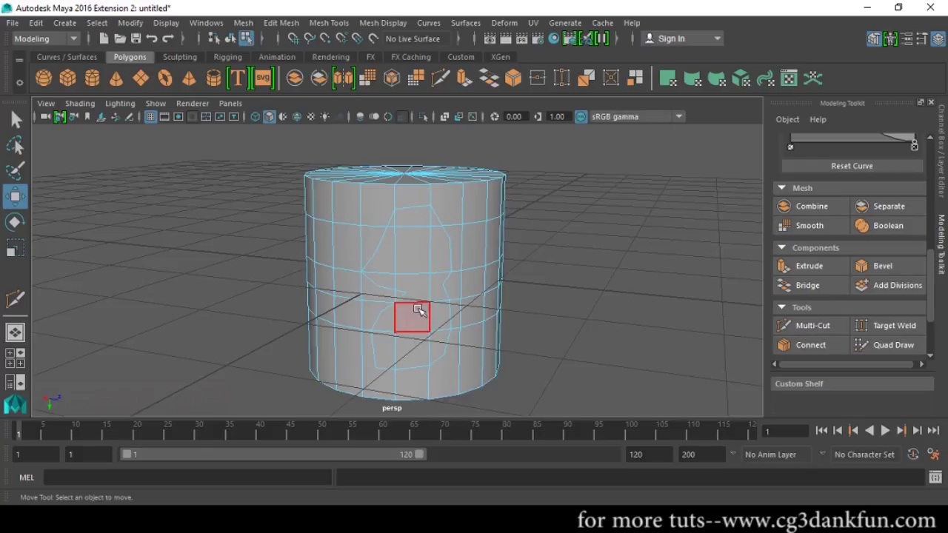
- Delete the faces inside the upper part of the freehand outline, including the narrow middle section
left_click(414, 246)
key("Delete")
left_click(442, 297)
key("Delete")
key("ctrl+z")
left_click(412, 321)
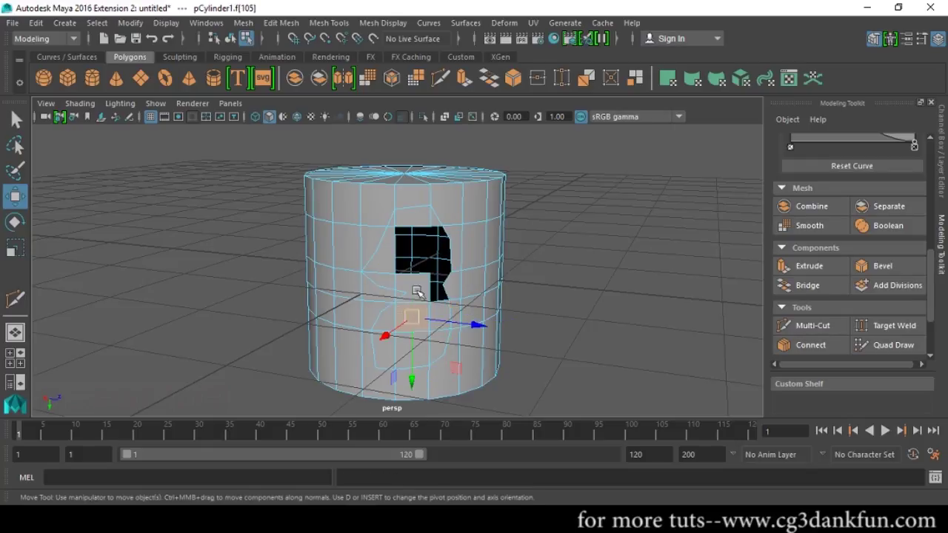
key("Delete")
left_click(418, 290)
key("Delete")
left_click(390, 282)
key("Delete")
left_click(381, 253)
- Delete the remaining faces inside the lower part of the freehand outline to complete the hole
key("Delete")
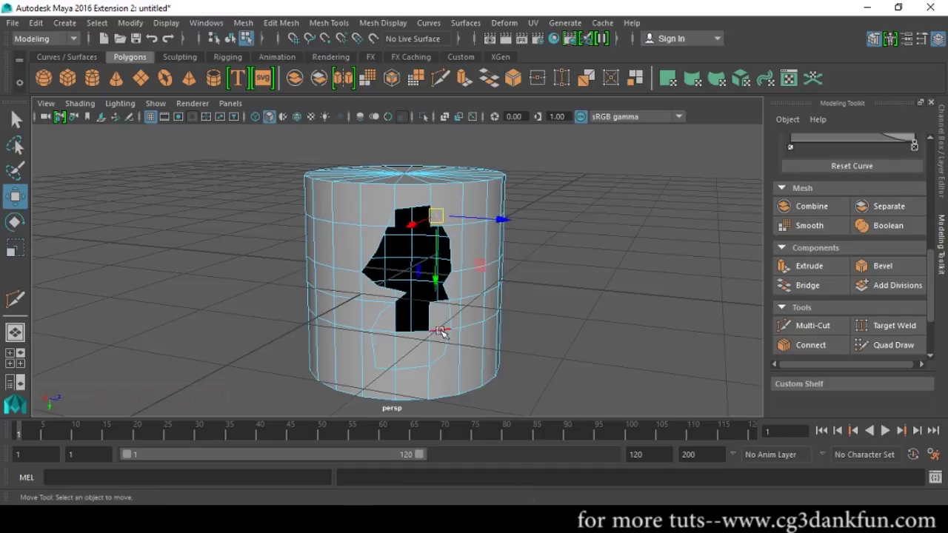
left_click(433, 348)
left_click(443, 344)
key("Delete")
left_click(417, 345)
key("Delete")
left_click(387, 342)
key("Delete")
left_click(387, 320)
key("Delete")
- Draw a diagonal Multi-Cut slice line across the whole cylinder from above, adjust one of its ends and exit the tool
left_click_drag(513, 348, 699, 289, "alt")
left_click_drag(567, 301, 529, 347, "alt")
left_click(807, 328)
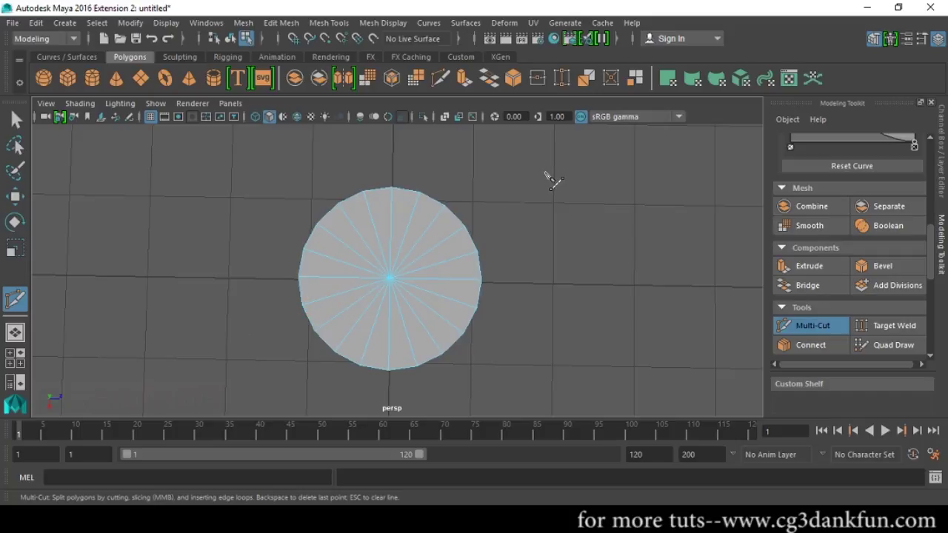
left_click_drag(567, 198, 571, 213, "alt")
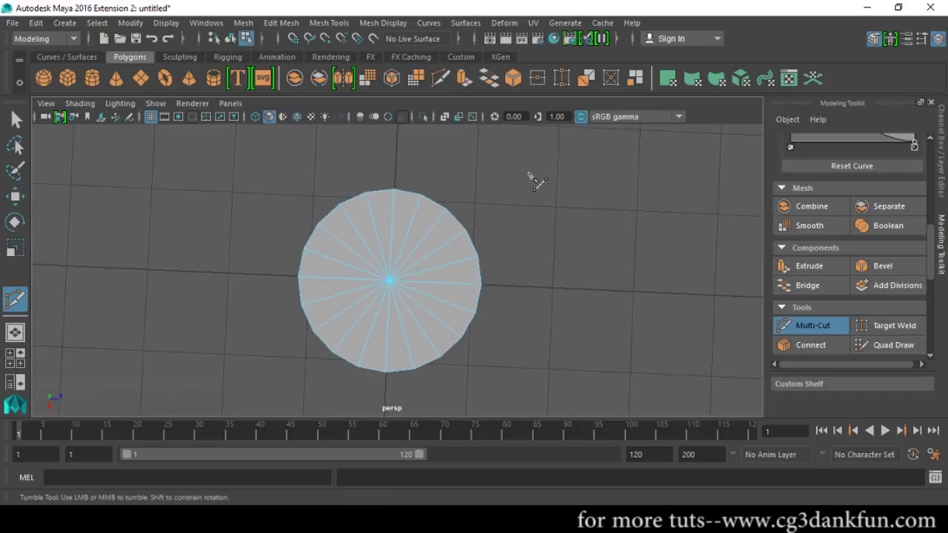
left_click(226, 345)
left_click_drag(530, 178, 572, 187)
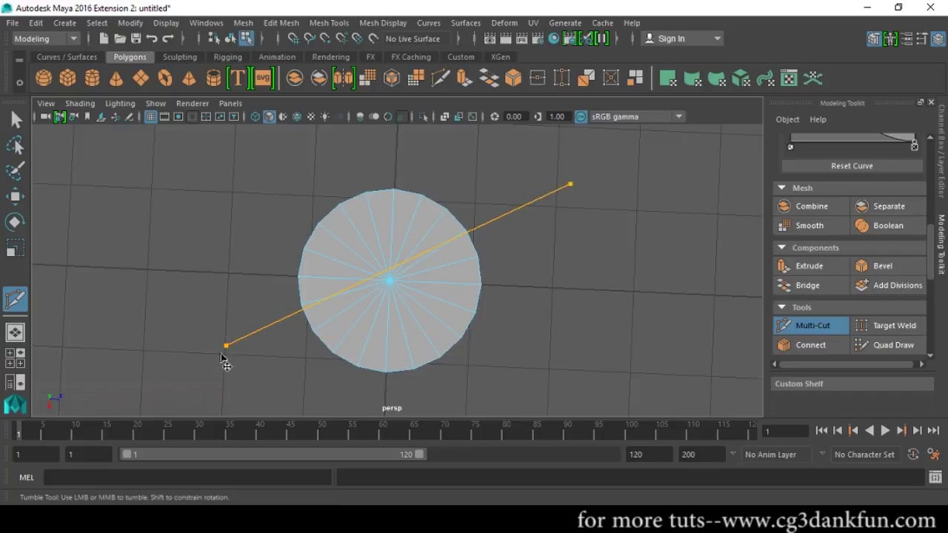
left_click_drag(226, 348, 203, 289)
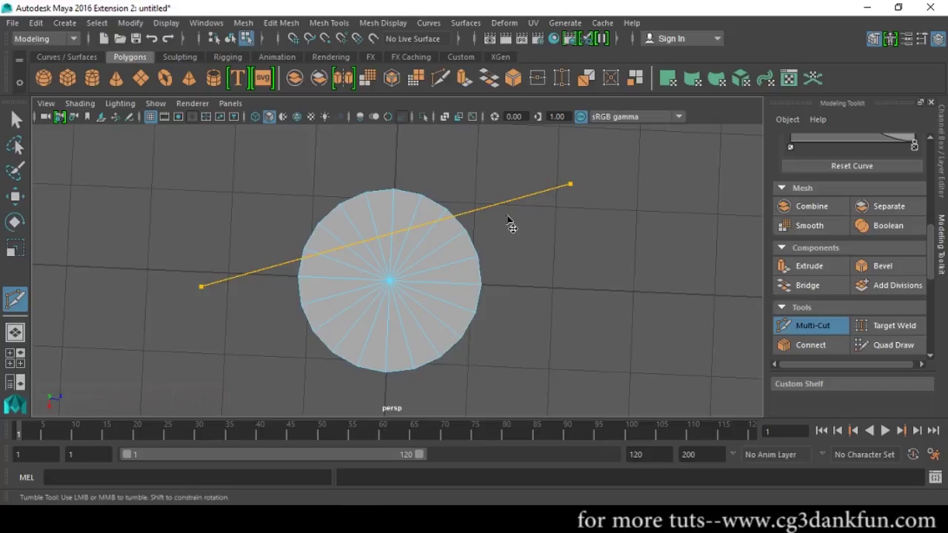
key("w")
- Start a new four-point Multi-Cut line across the faces beside the hole, ending on the upper edge loop
left_click_drag(556, 269, 681, 185, "alt")
scroll(377, 325, "up", 3)
left_click_drag(426, 308, 383, 273, "alt")
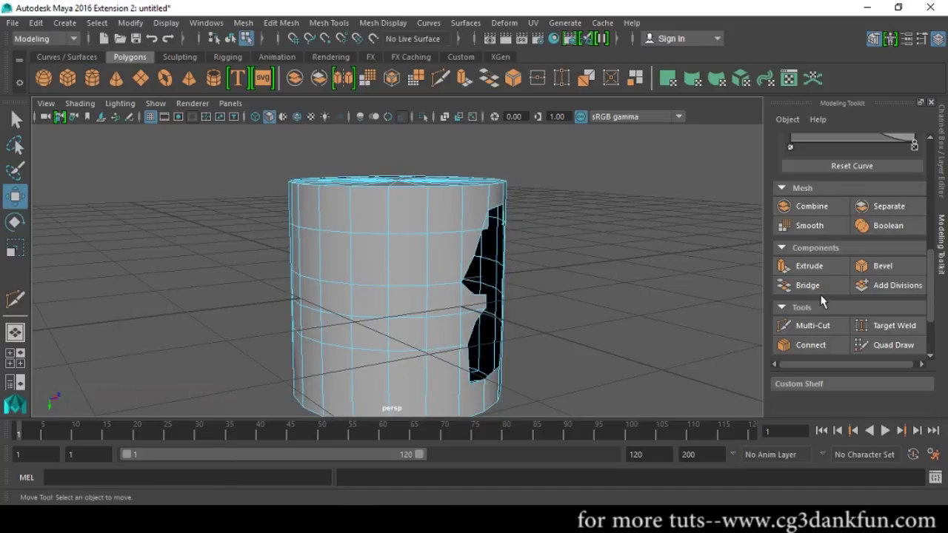
left_click(813, 325)
left_click(351, 261)
left_click(387, 252)
left_click(427, 264)
left_click(446, 233)
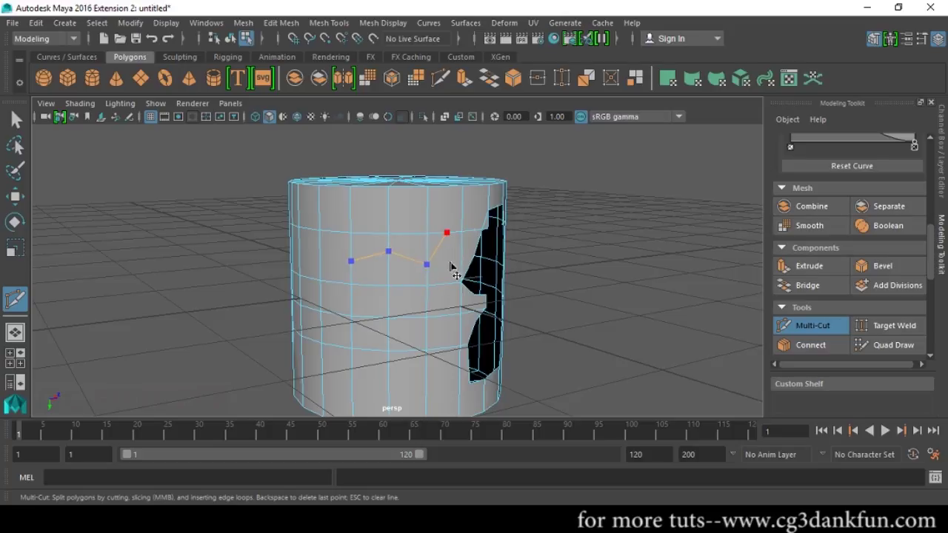
- Extend the cut line to the vertical edge above the upper loop and move its third point onto the loop below
scroll(450, 286, "up", 4)
scroll(518, 185, "down", 3)
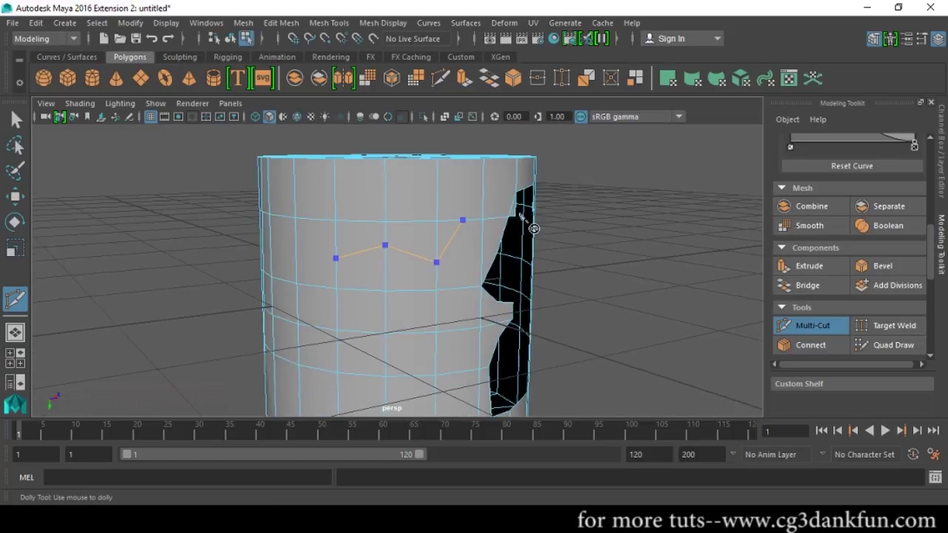
left_click(438, 186)
left_click_drag(437, 264, 414, 291)
- Remove the last point of the Multi-Cut line and move its remaining points along the edges beside the hole
left_click(413, 254)
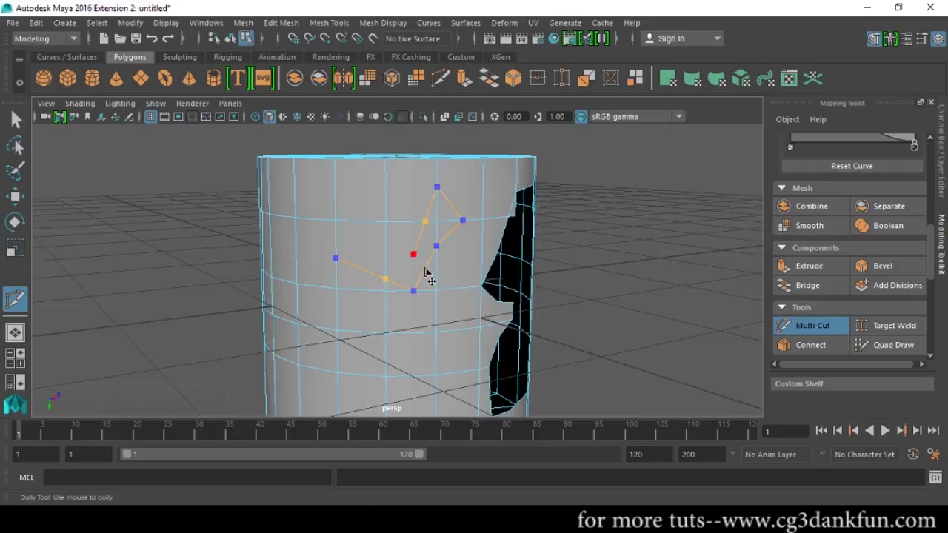
key("BackSpace")
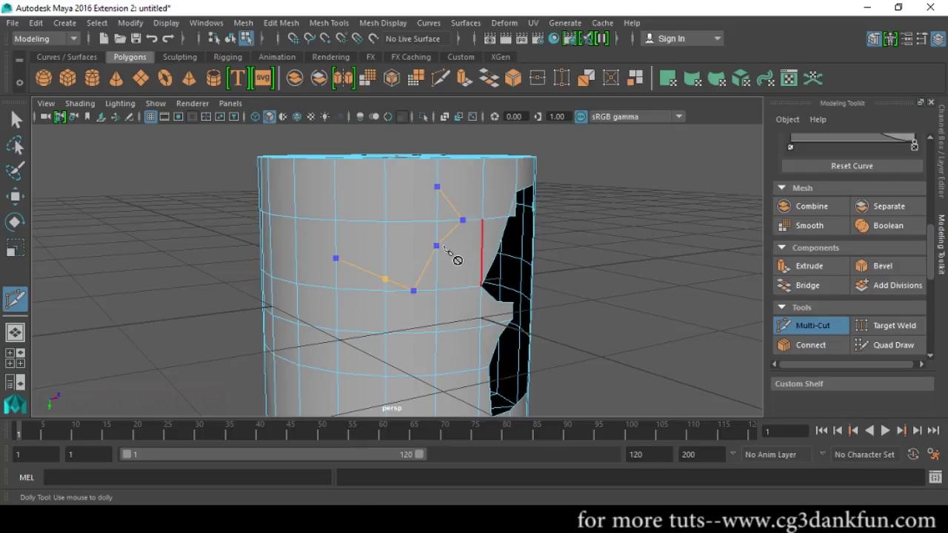
key("ctrl+z")
left_click_drag(439, 248, 463, 257)
left_click(372, 266)
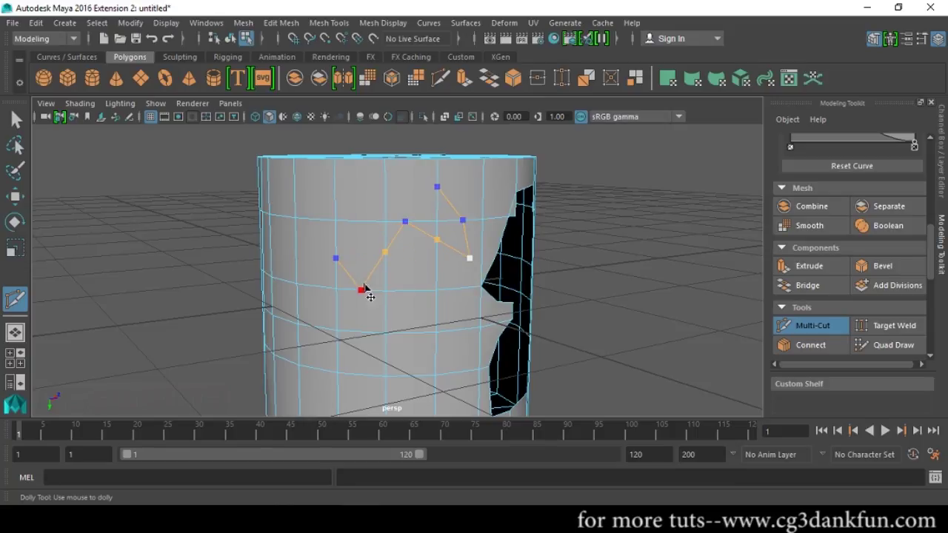
- Apply the zigzag cut line to the cylinder and exit the Multi-Cut tool
left_click_drag(559, 314, 423, 253, "alt")
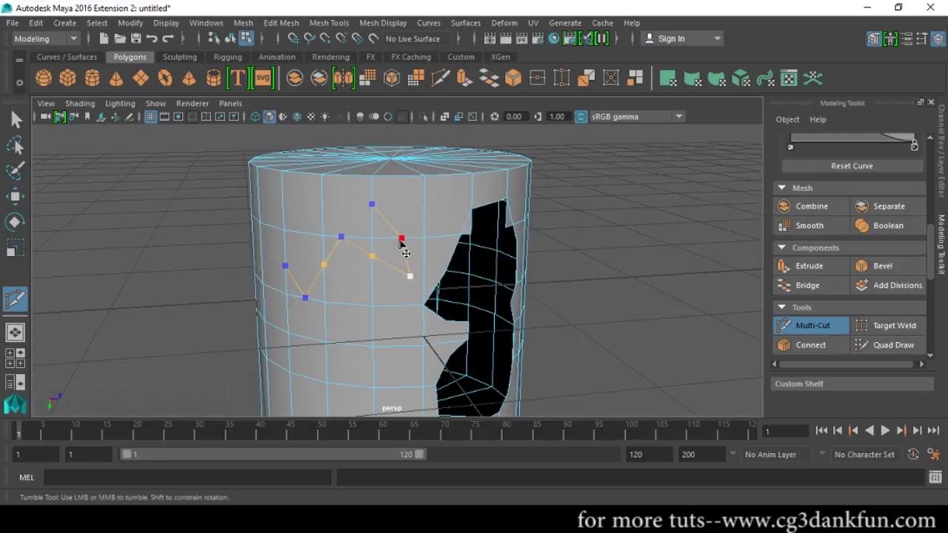
left_click_drag(612, 307, 394, 279, "alt")
key("w")
left_click_drag(524, 311, 594, 376, "alt")
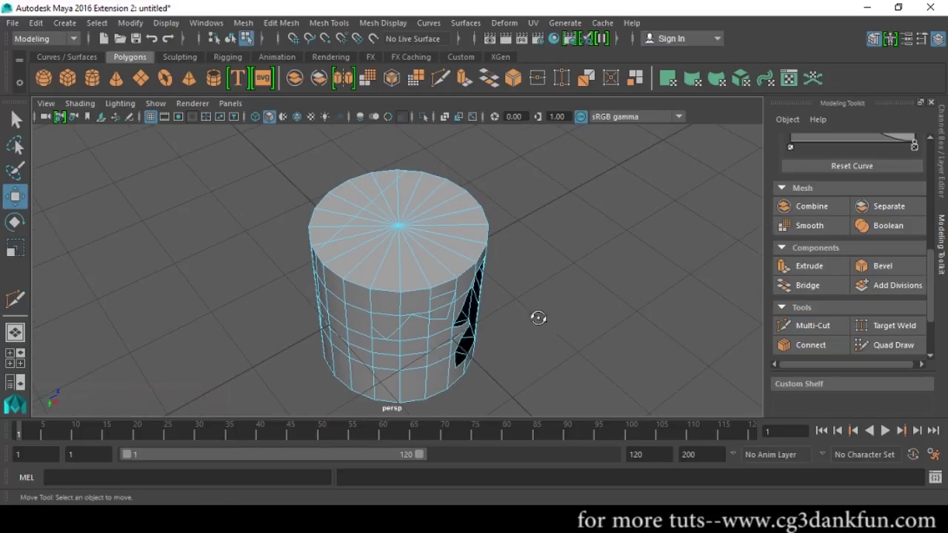
left_click_drag(538, 318, 476, 313, "alt")
right_click_drag(476, 313, 569, 274, "alt")
mouse_move(569, 274)
middle_mouse_down("alt")
mouse_move(556, 274)
mouse_move(585, 333)
middle_mouse_up("alt")
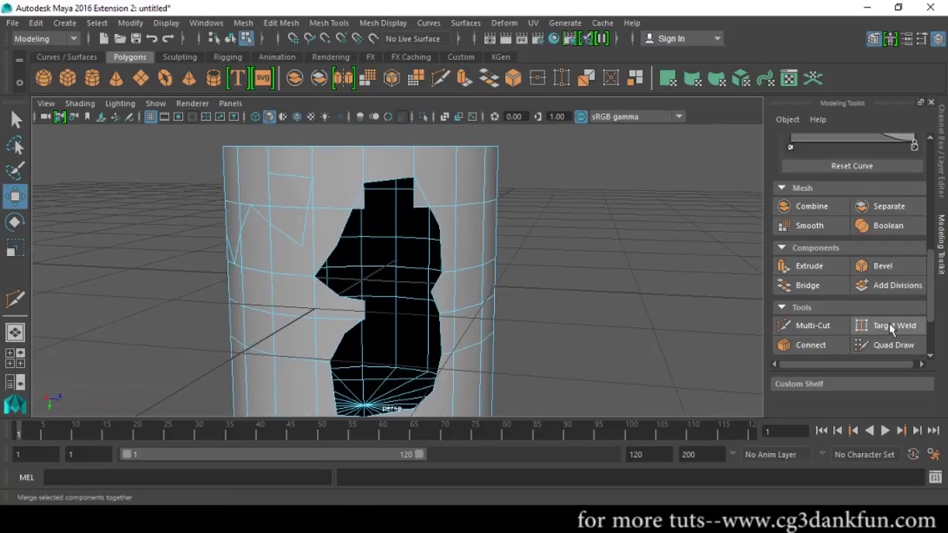
left_click(889, 324)
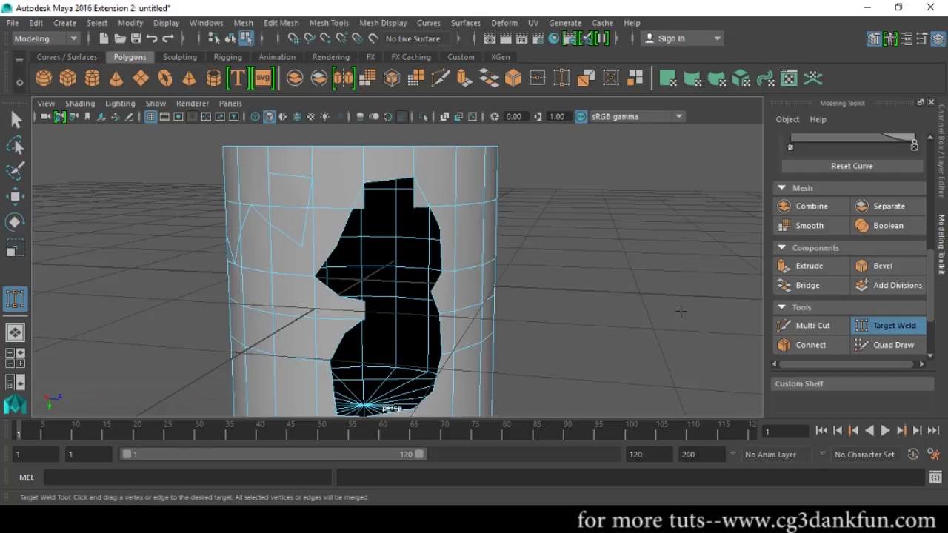
scroll(581, 290, "down", 6)
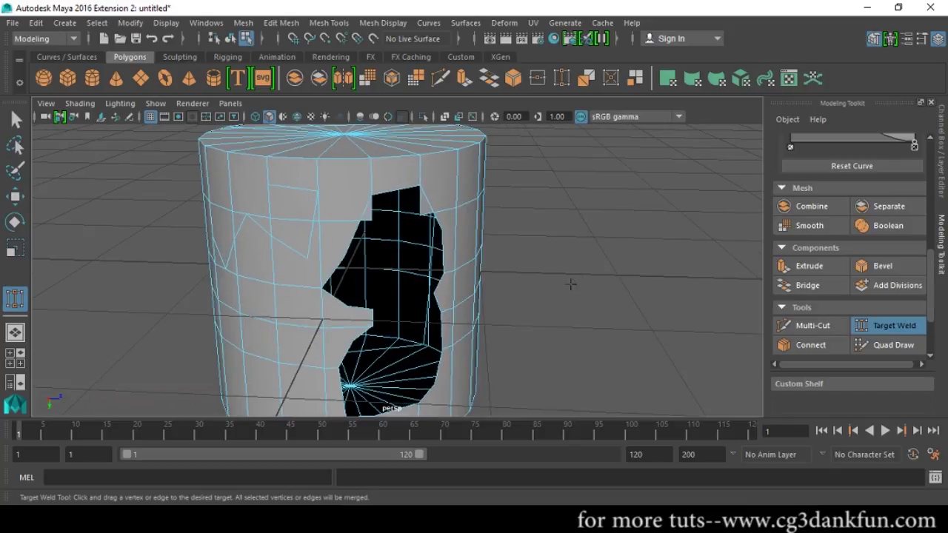
key("w")
- Switch to vertex selection, select a vertex on the upper rim of the hole and activate the Target Weld tool
scroll(912, 253, "up", 4)
scroll(912, 258, "up", 2)
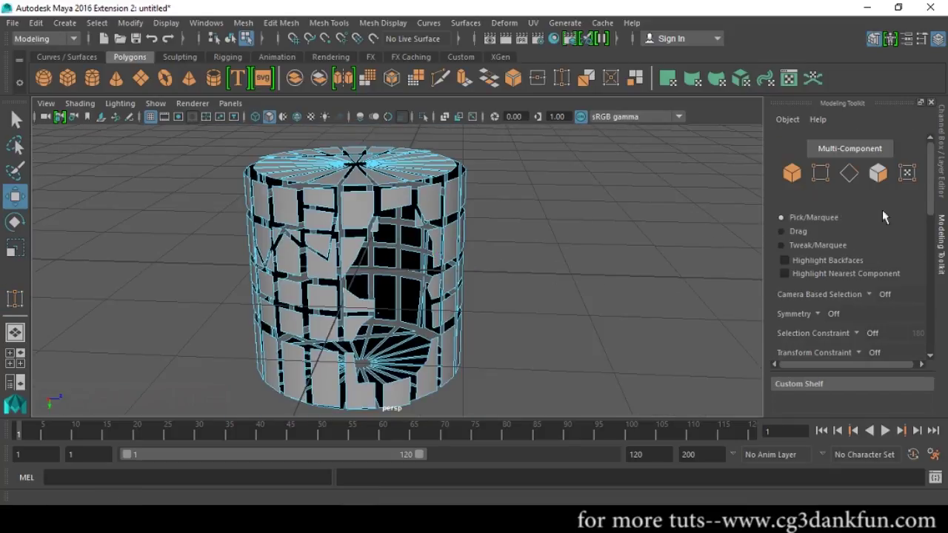
left_click(820, 173)
left_click_drag(429, 299, 417, 300, "alt")
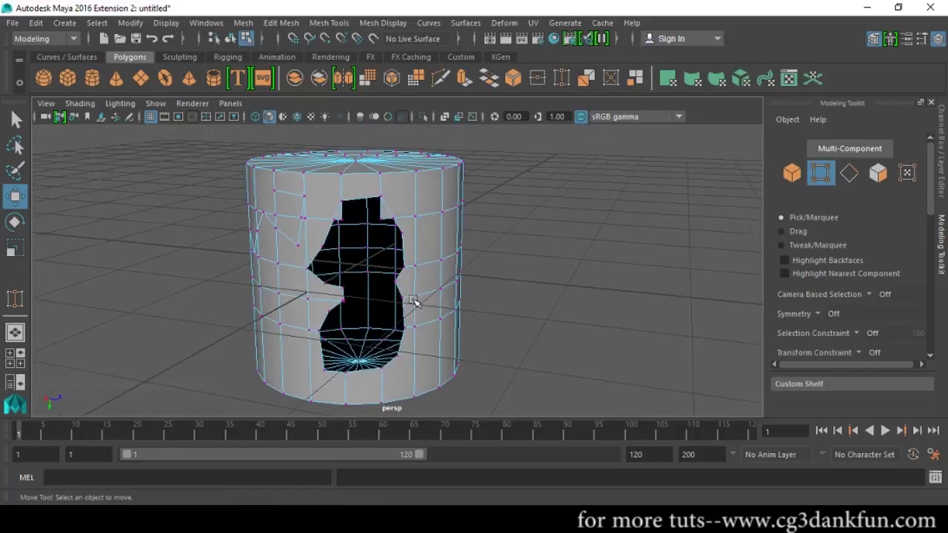
scroll(416, 300, "up", 2)
left_click(403, 220)
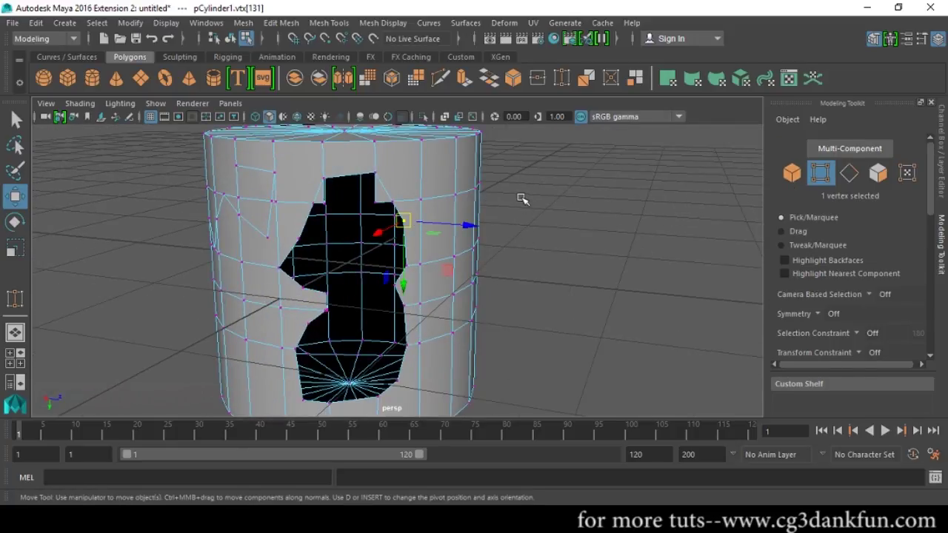
mouse_move(456, 209)
right_mouse_down("shift")
mouse_move(456, 163)
mouse_move(457, 196)
right_mouse_up("shift")
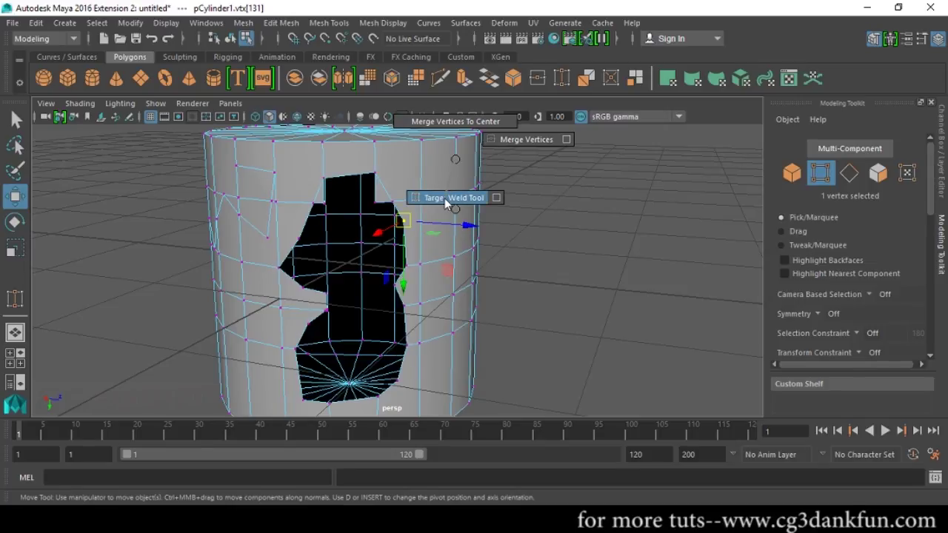
right_click_drag(444, 198, 445, 198, "shift")
- Target-weld the two far corner vertices of the hole's upper notch onto the opposite inner corner vertex and exit the tool
left_click_drag(488, 282, 524, 282, "alt")
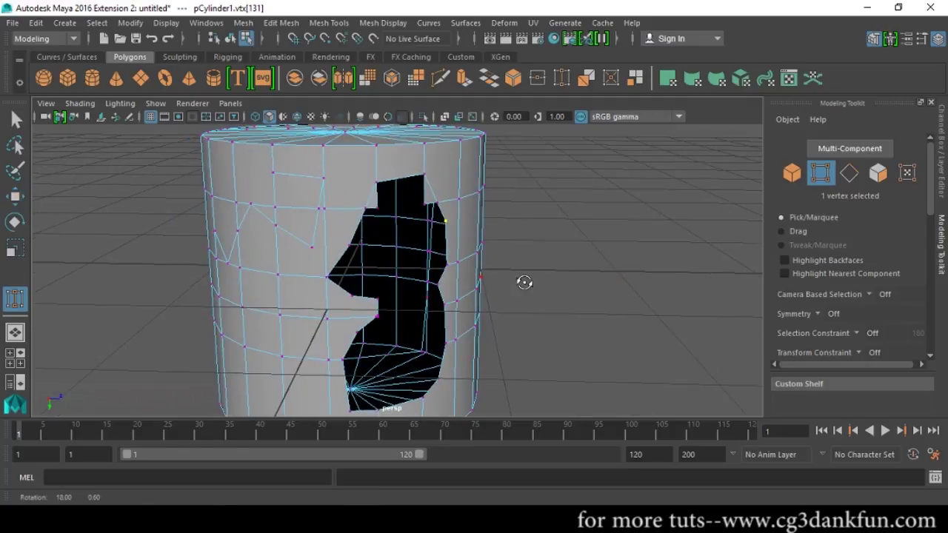
scroll(524, 283, "up", 3)
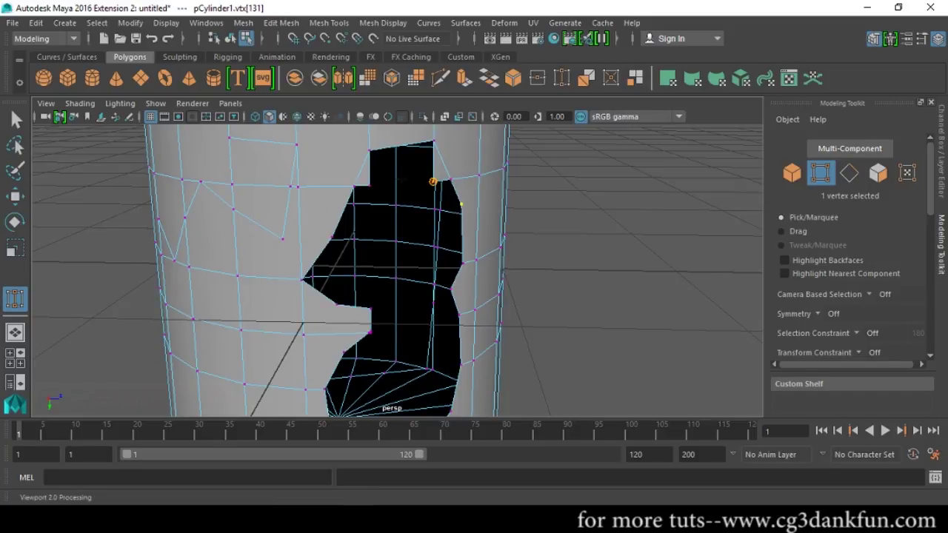
left_click_drag(434, 182, 369, 185)
left_click_drag(370, 185, 370, 185)
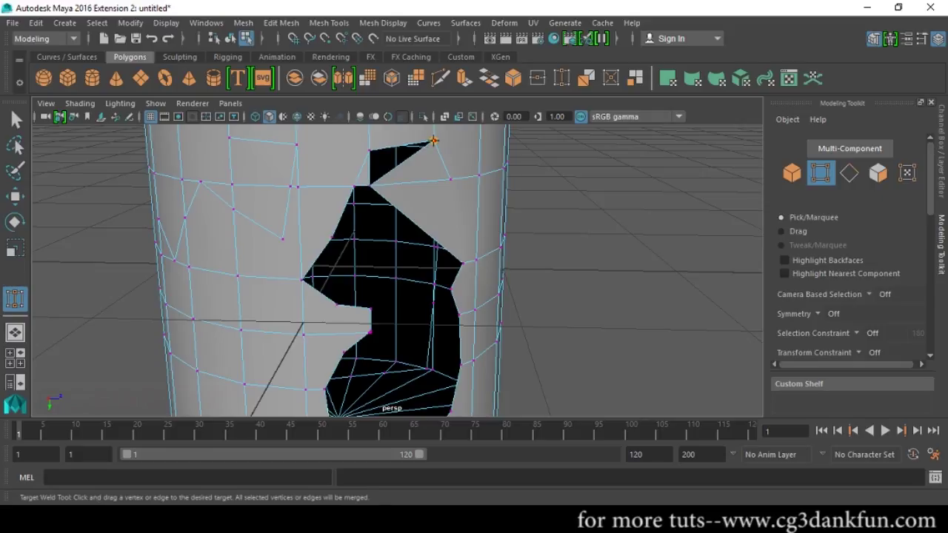
left_click_drag(433, 141, 369, 185)
left_click_drag(370, 185, 371, 179)
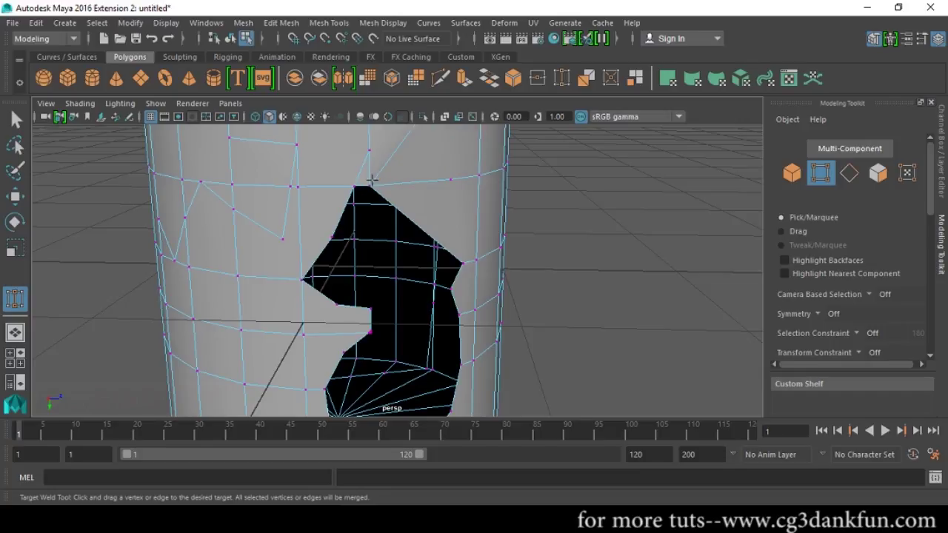
key("w")
- Select the welded vertex and examine the reshaped hole and the cylinder from several angles
left_click_drag(431, 203, 424, 210, "alt")
left_click(362, 222)
left_click_drag(364, 222, 420, 205, "alt")
scroll(508, 296, "down", 3)
scroll(508, 296, "up", 2)
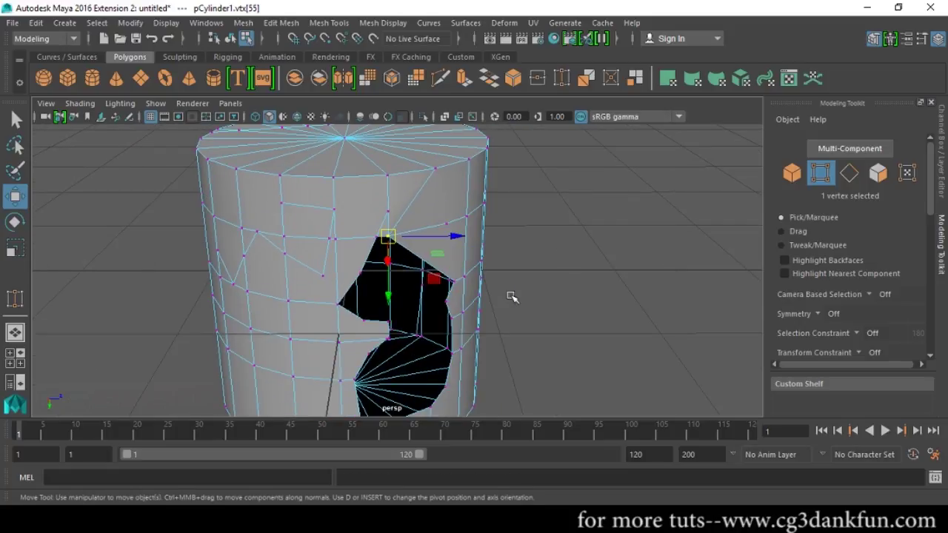
left_click_drag(509, 296, 491, 275, "alt")
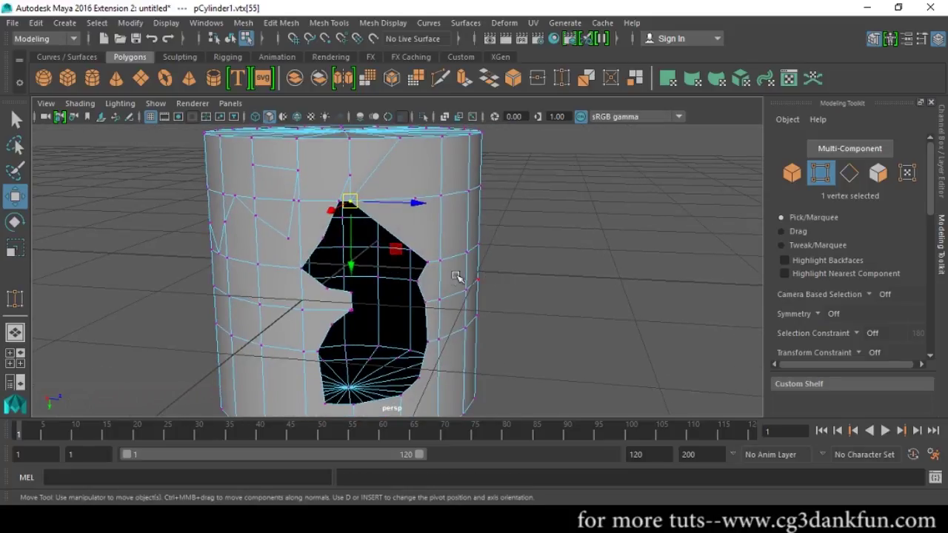
middle_click_drag(474, 286, 491, 241, "alt")
left_click_drag(491, 241, 571, 285, "alt")
scroll(794, 326, "down", 3)
scroll(796, 326, "down", 5)
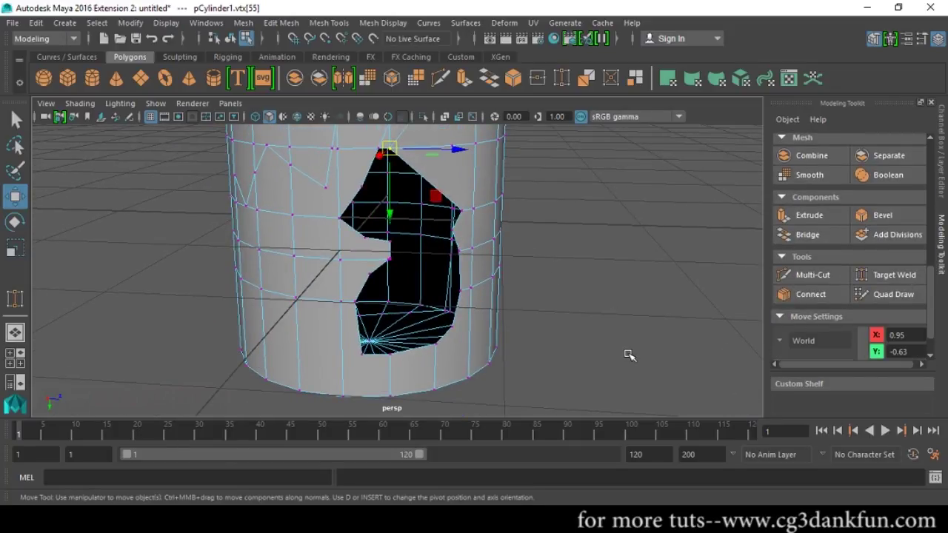
scroll(628, 355, "down", 3)
left_click_drag(629, 356, 434, 351, "alt")
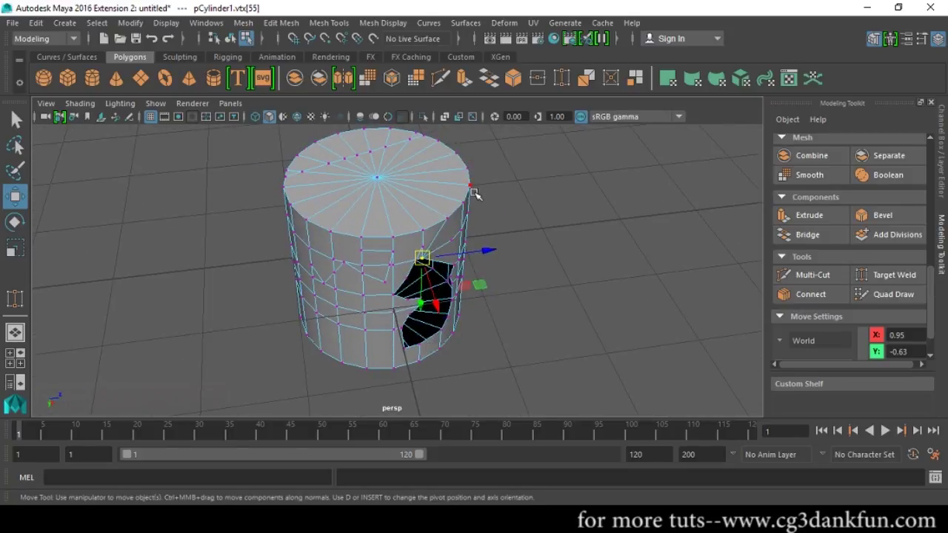
- Delete the whole cylinder, create a polygon sphere and frame it in the view
scroll(866, 197, "up", 5)
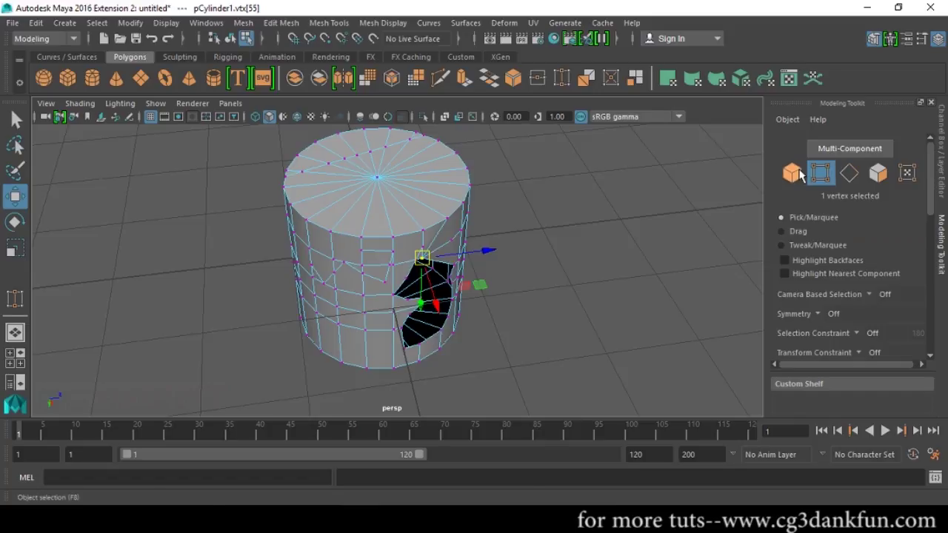
left_click(798, 173)
key("Delete")
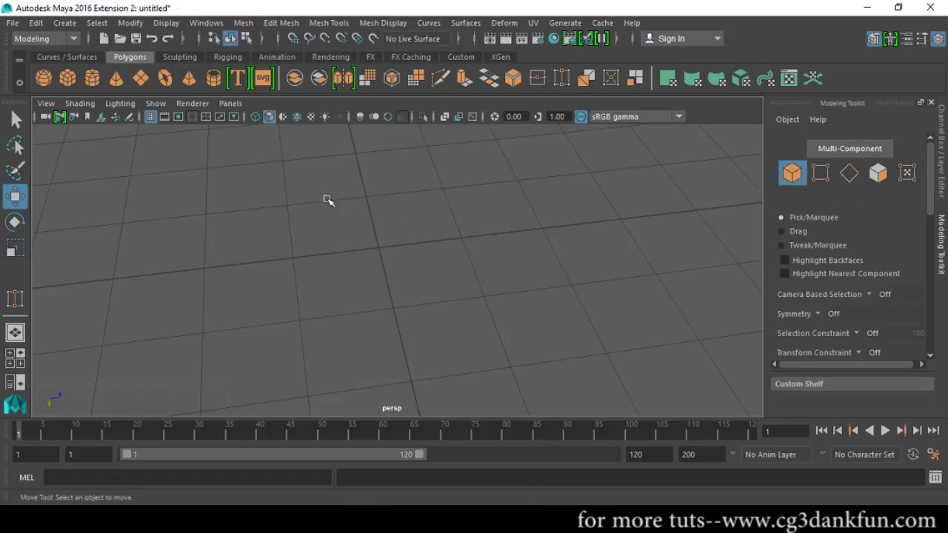
left_click(45, 80)
key("f")
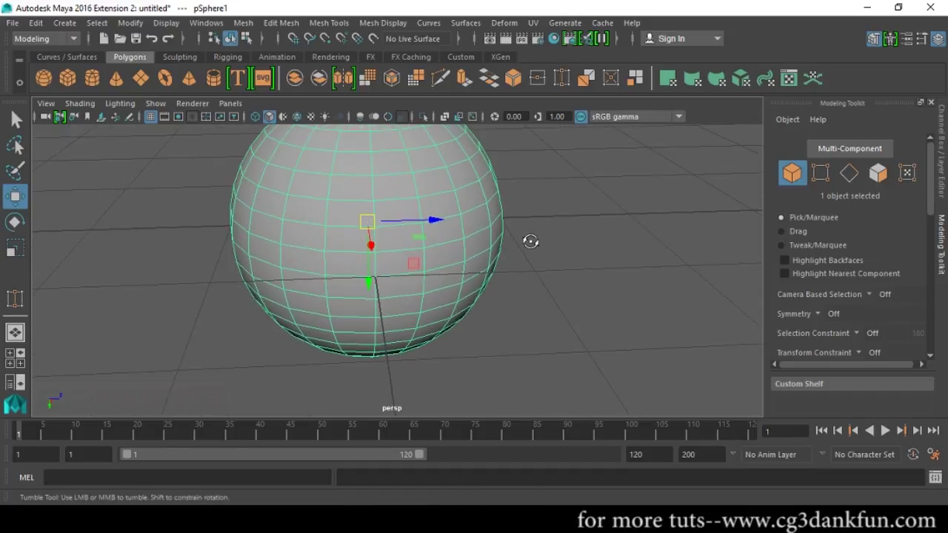
- In vertex mode, use the Connect tool to link alternating vertices in a zigzag down the sphere's side and apply it
scroll(831, 276, "down", 10)
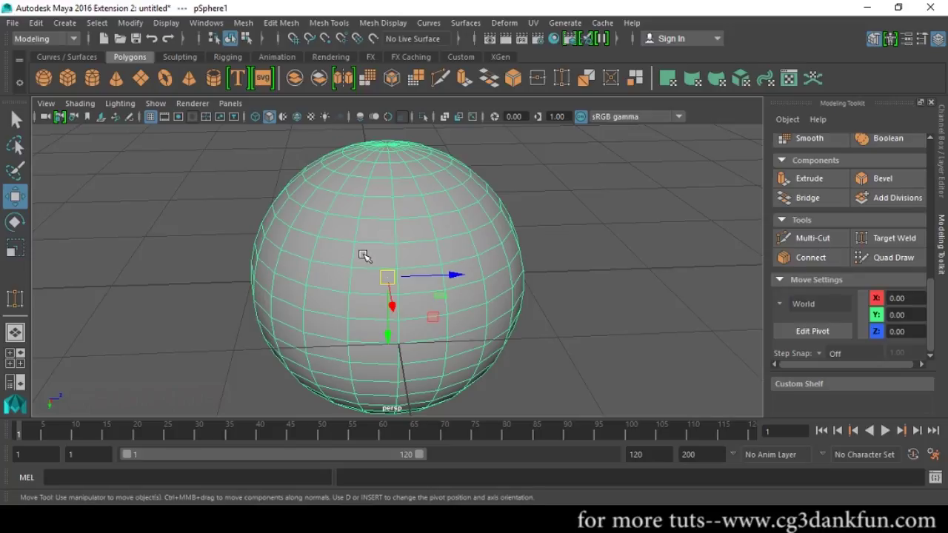
right_click_drag(495, 231, 475, 223)
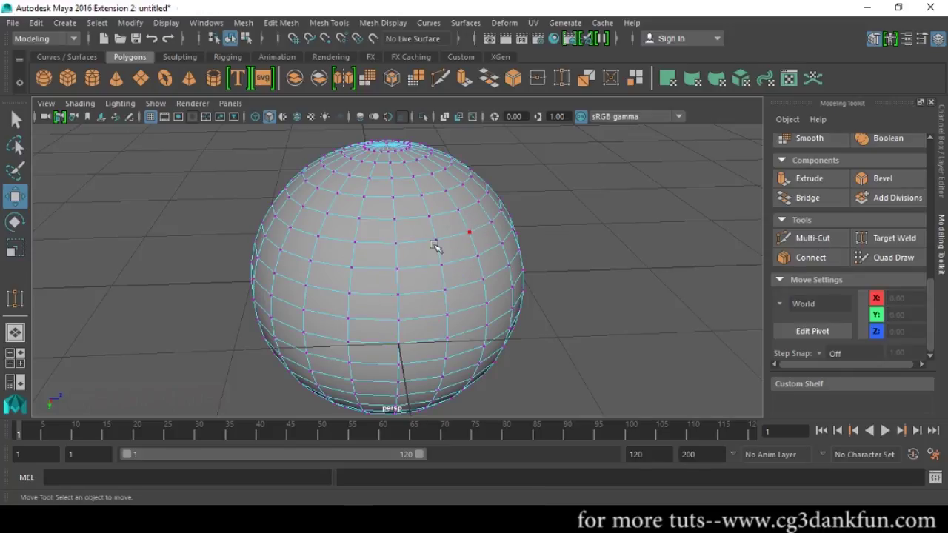
left_click(787, 259)
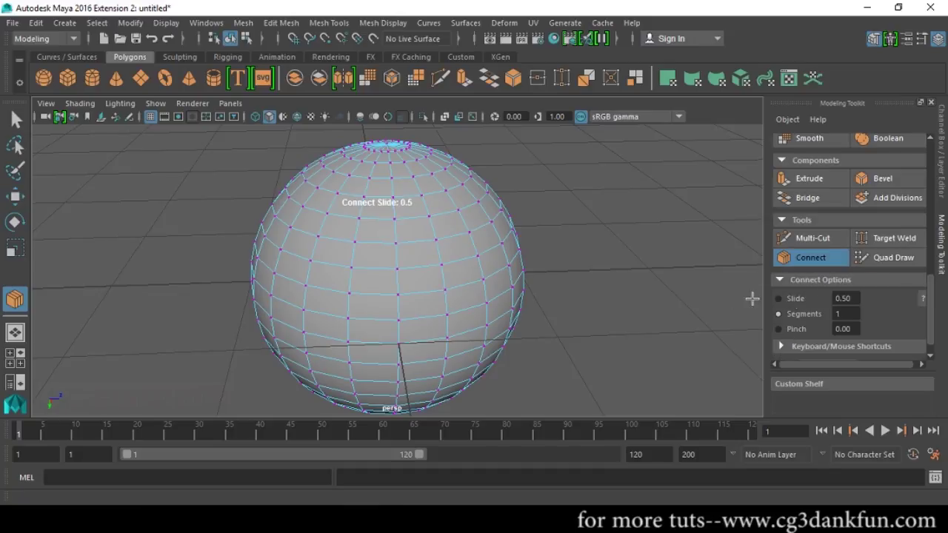
left_click(398, 223)
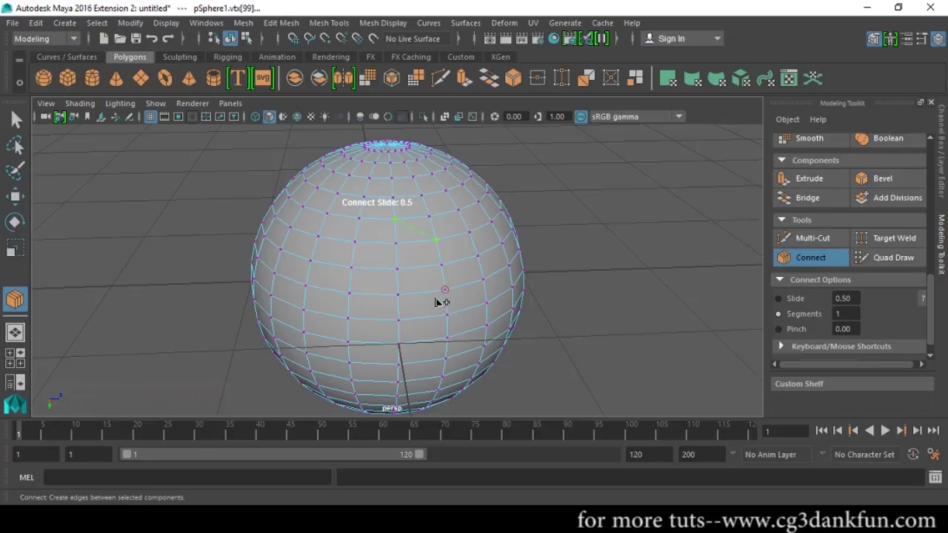
left_click(397, 270)
left_click(400, 321)
left_click(447, 340)
left_click(441, 377)
left_click_drag(576, 336, 372, 275, "alt")
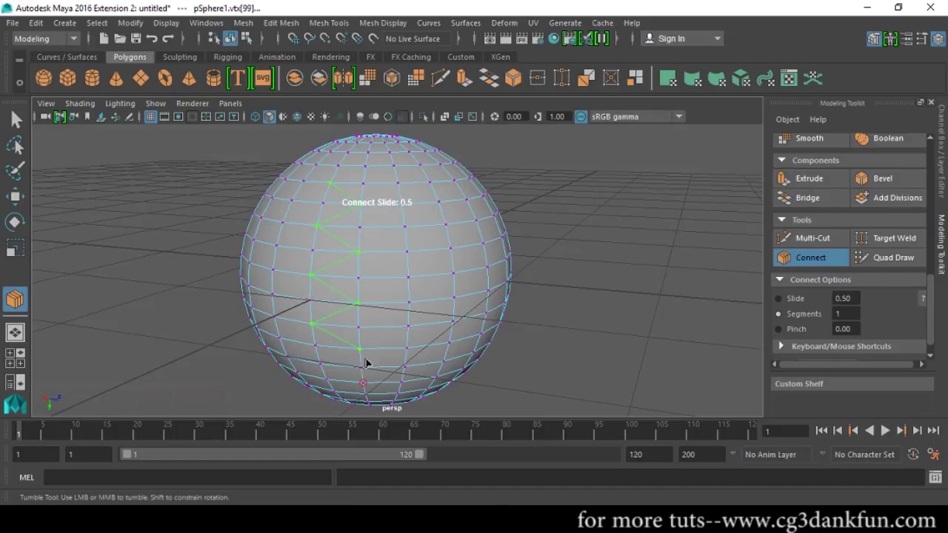
key("w")
- Connect a second chain of vertices in a zigzag across the sphere's upper half with the Connect tool and apply it
left_click_drag(514, 343, 454, 334, "alt")
left_click(371, 231)
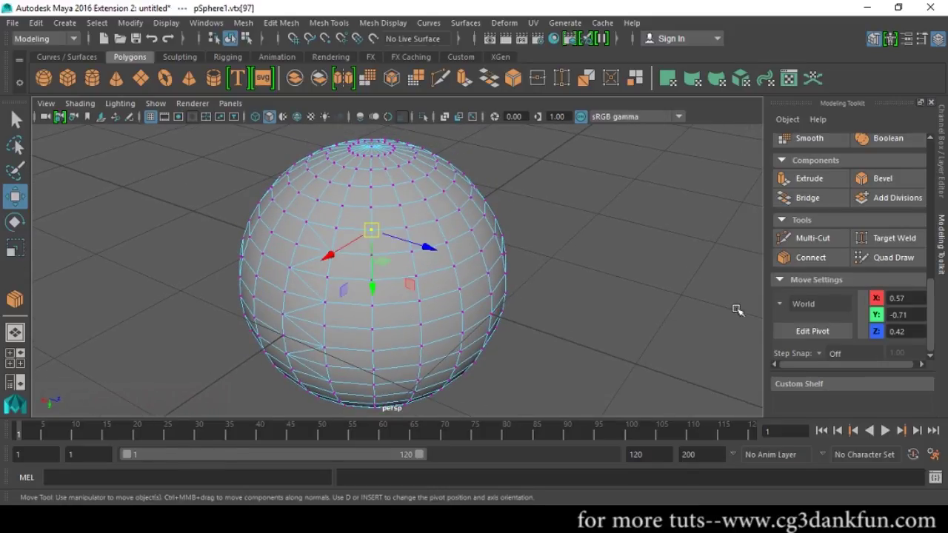
left_click(811, 259)
left_click(410, 254, "shift")
left_click(440, 226, "shift")
left_click(421, 277, "shift")
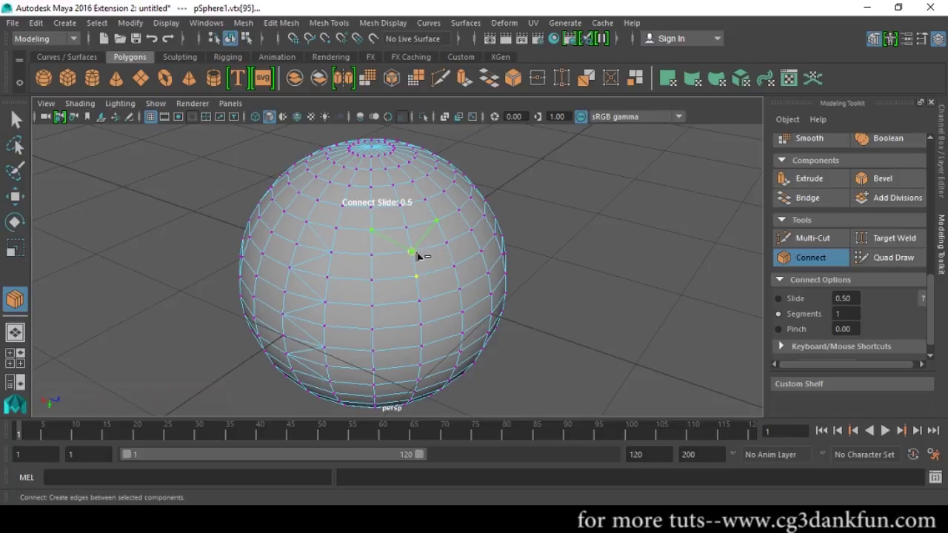
left_click_drag(560, 277, 503, 290, "alt")
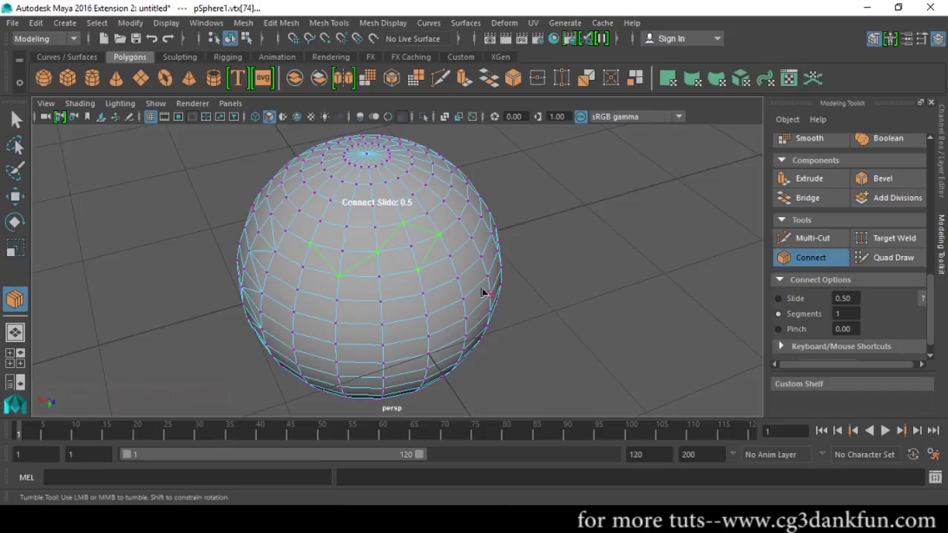
left_click(443, 202)
left_click(424, 203)
left_click_drag(469, 274, 421, 292, "alt")
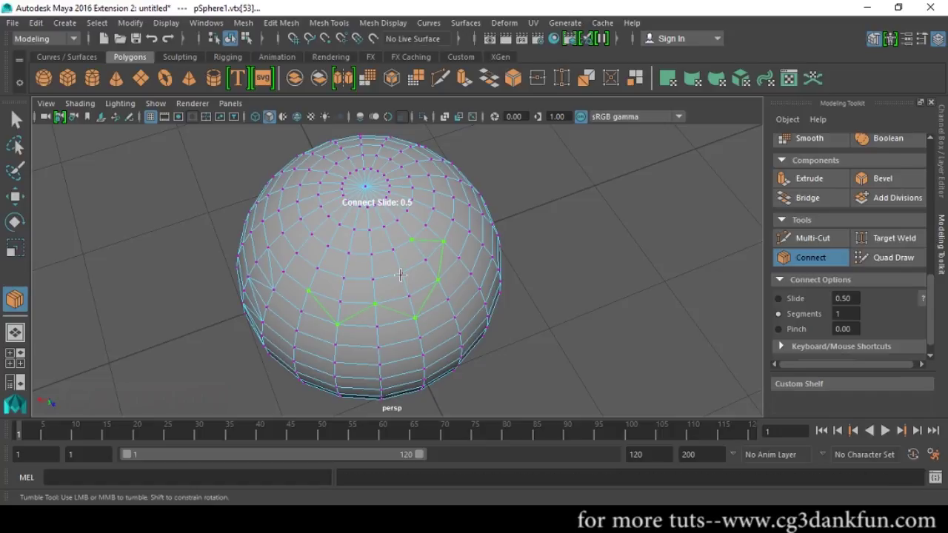
left_click_drag(543, 293, 555, 316, "alt")
key("w")
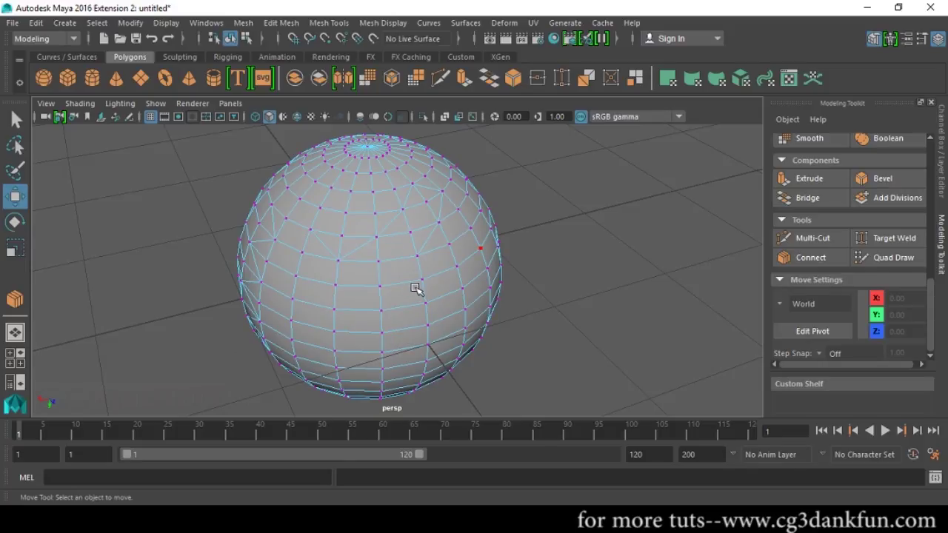
- Select one horizontal edge near the sphere's middle and insert a vertical edge line through its edge ring with Connect
left_click(809, 257)
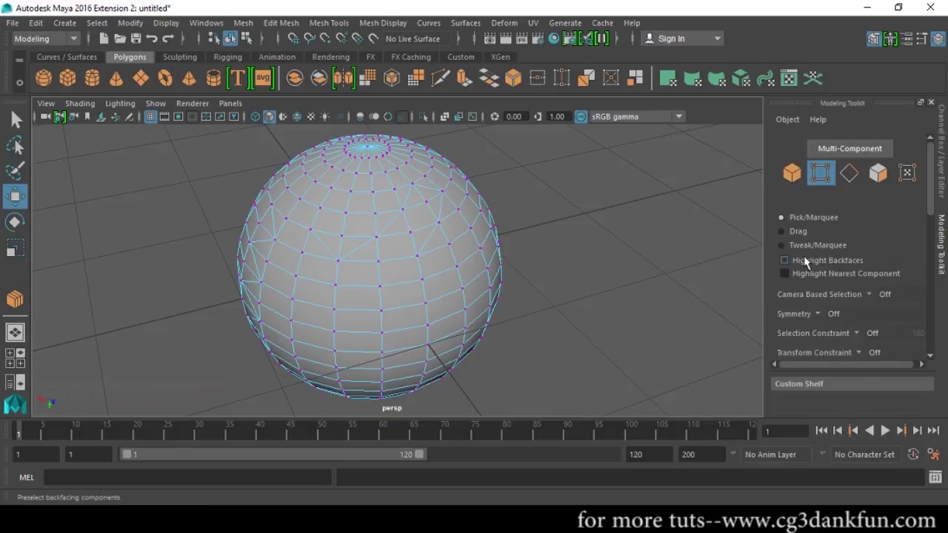
left_click(849, 172)
left_click(401, 286)
scroll(796, 340, "down", 5)
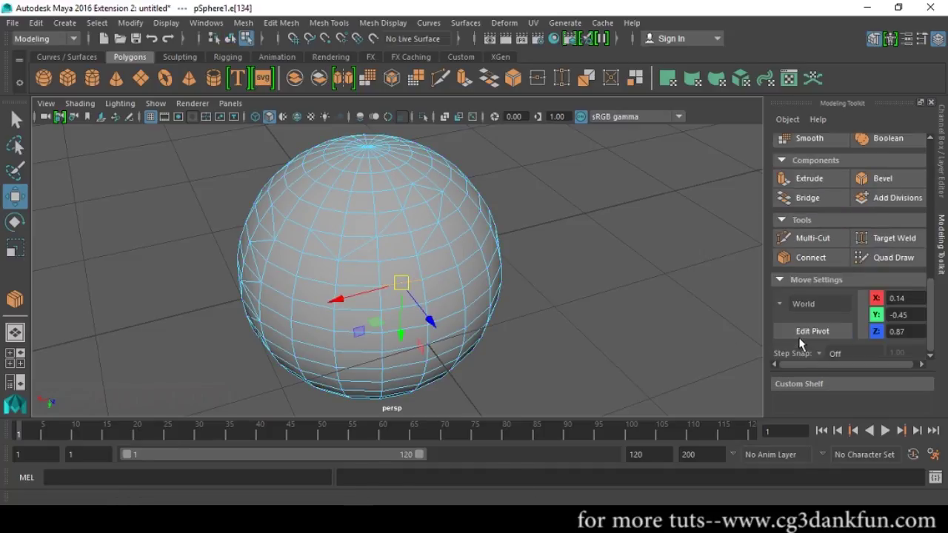
left_click(810, 258)
left_click_drag(580, 347, 527, 339, "alt")
key("w")
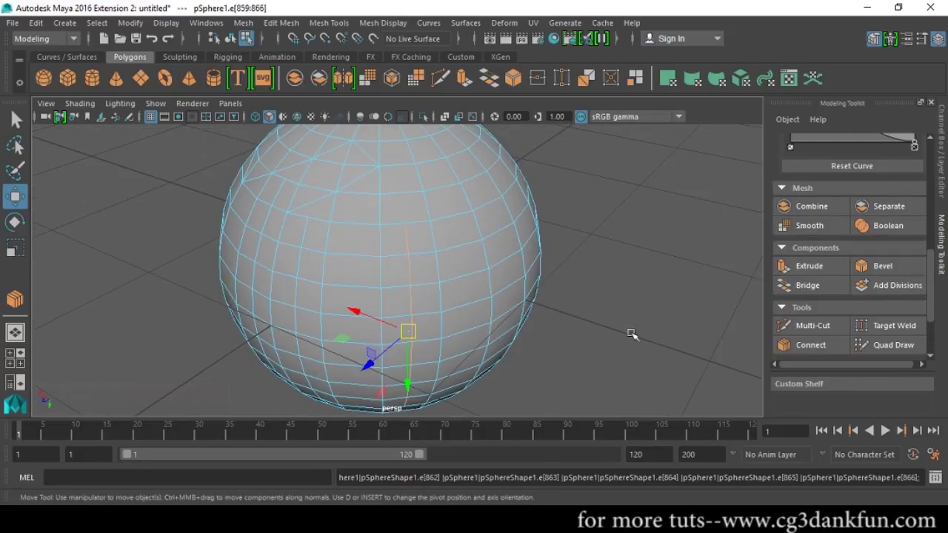
- Select a column of stacked horizontal edges on the sphere's side and link them with a short vertical edge line using Connect
left_click(483, 275)
left_click(807, 345)
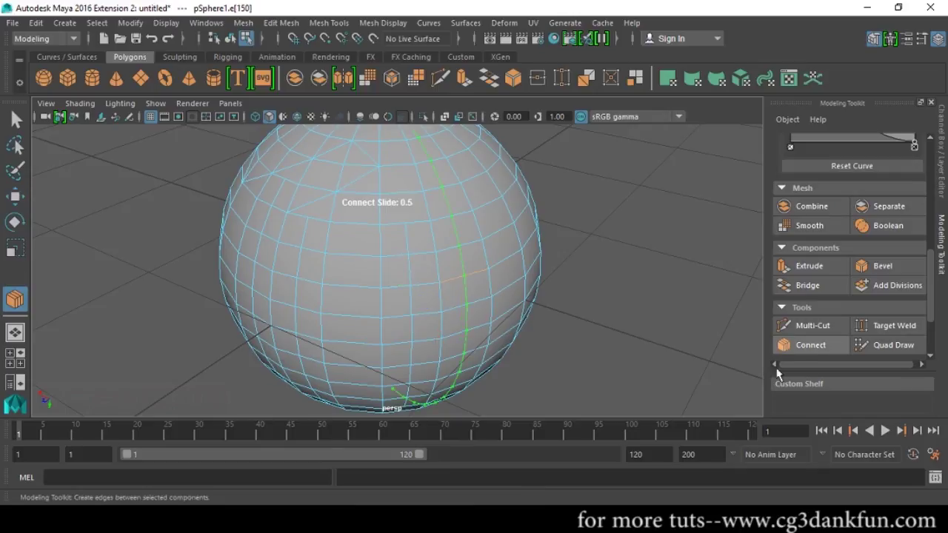
left_click_drag(609, 347, 571, 368, "alt")
left_click_drag(550, 329, 591, 284, "alt")
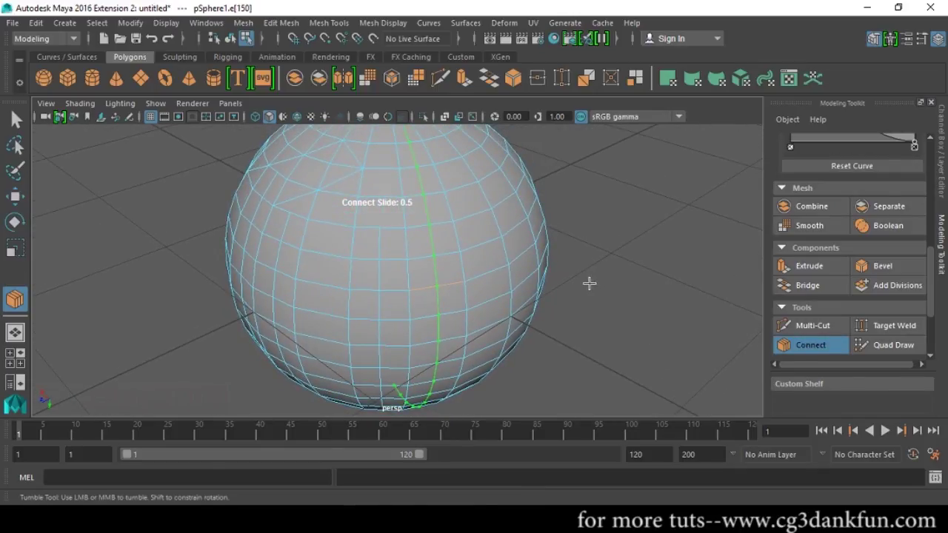
left_click(451, 257)
left_click(426, 185)
left_click(411, 143)
left_click(440, 315)
left_click_drag(608, 341, 504, 313, "alt")
key("w")
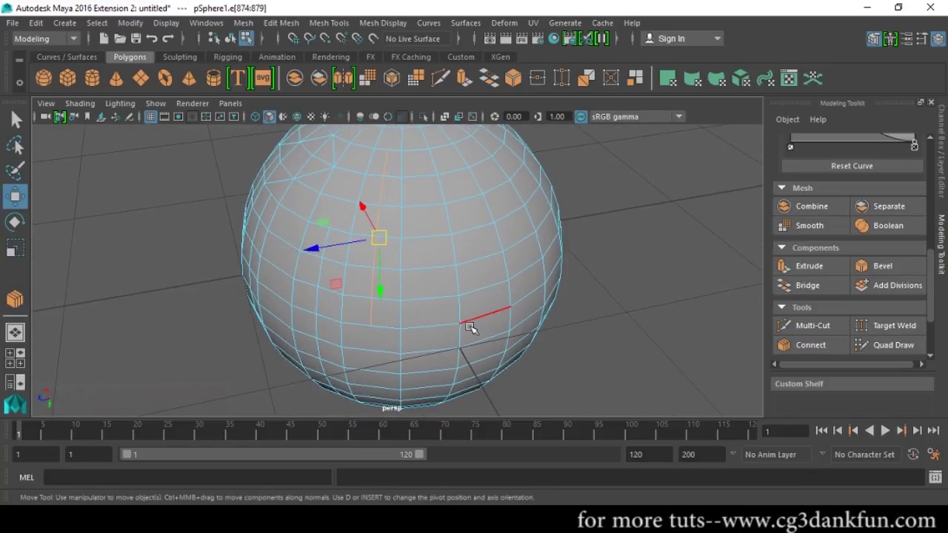
- In face mode, select a vertical column of faces on the sphere and split it lengthwise with the Connect tool
scroll(830, 249, "up", 6)
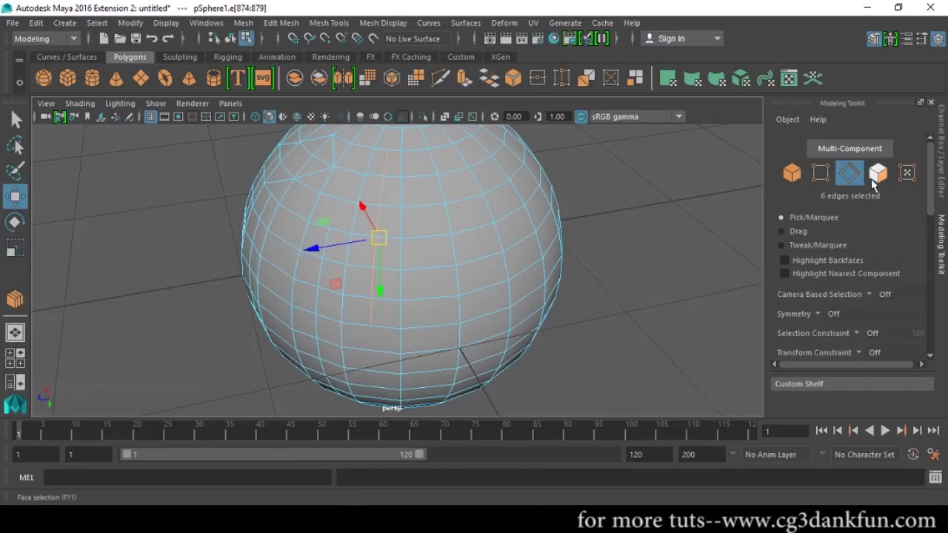
left_click(878, 173)
left_click(492, 232)
scroll(809, 342, "down", 6)
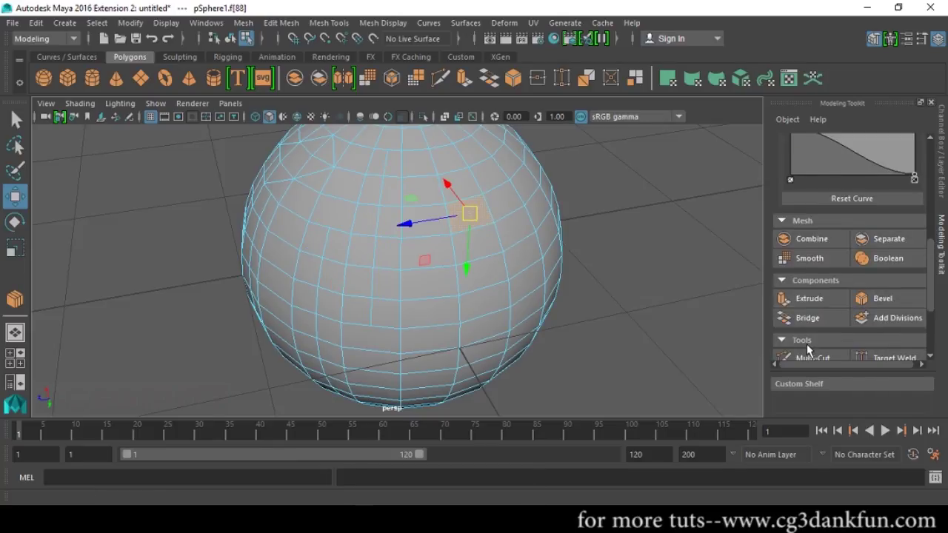
left_click(811, 261)
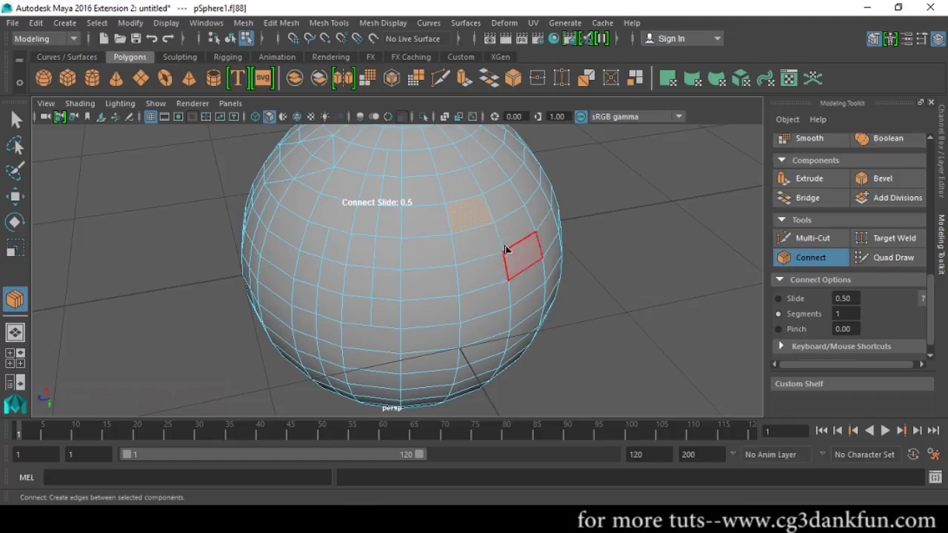
mouse_move(486, 249)
left_mouse_down()
mouse_move(489, 321)
mouse_move(517, 360)
mouse_move(482, 277)
left_mouse_up()
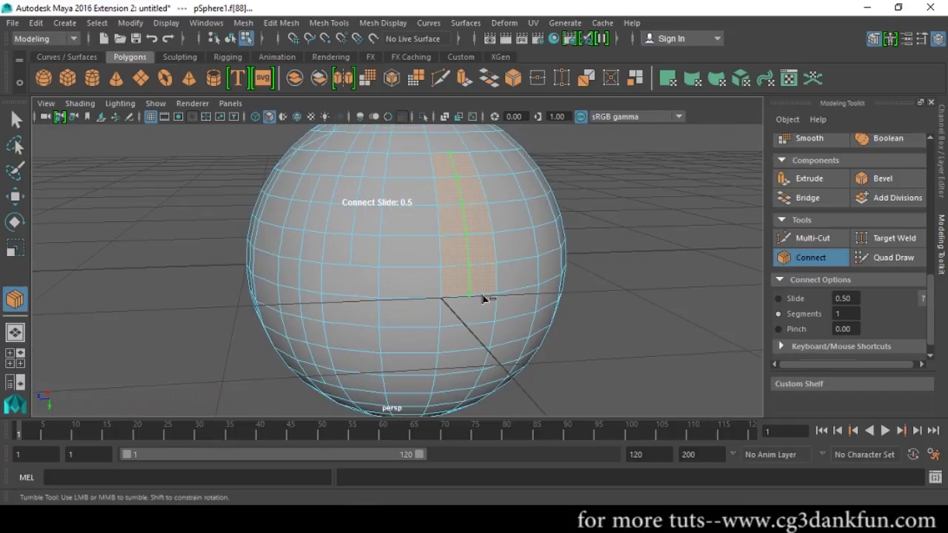
left_click_drag(491, 338, 479, 298, "alt")
key("w")
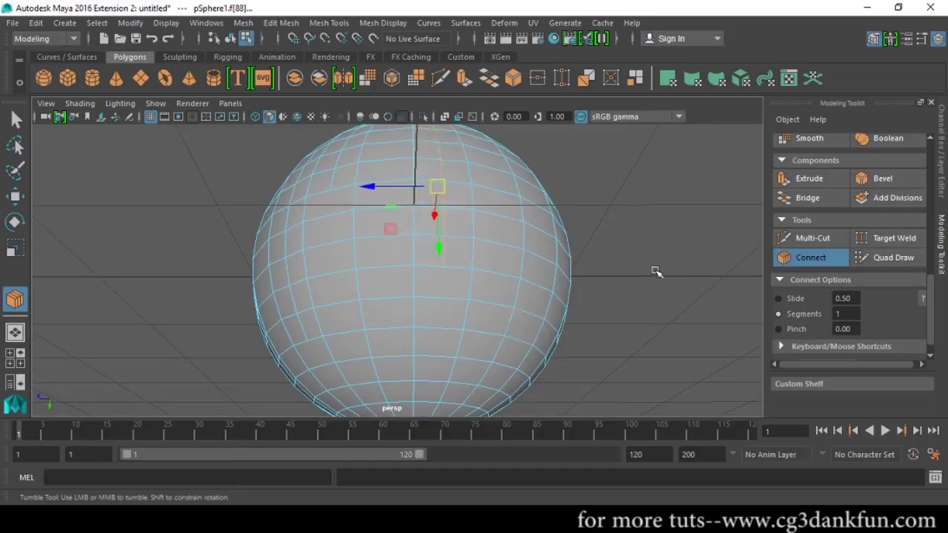
- Return to object mode, select the whole sphere and delete it
left_click_drag(656, 271, 486, 271, "alt")
right_click_drag(485, 274, 560, 207)
left_click(665, 262)
left_click(436, 222)
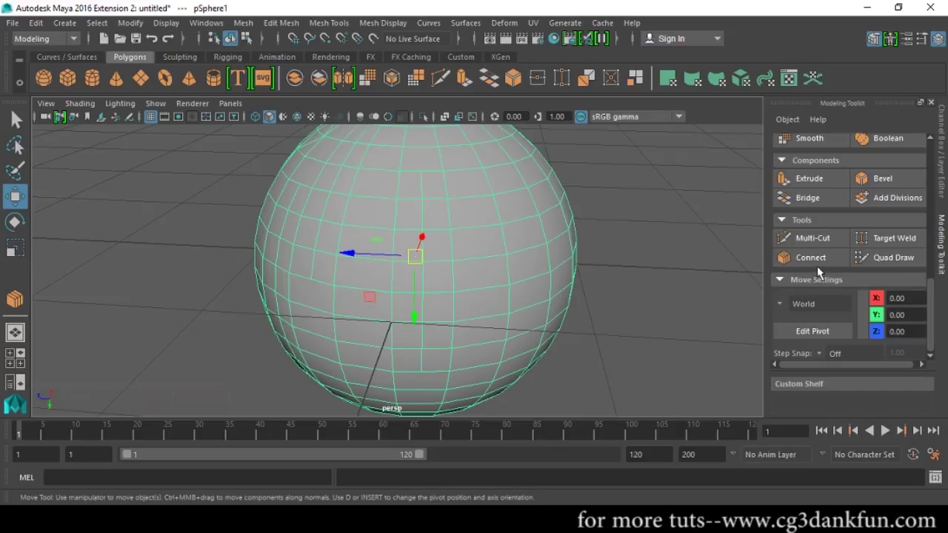
left_click_drag(592, 271, 624, 303, "alt")
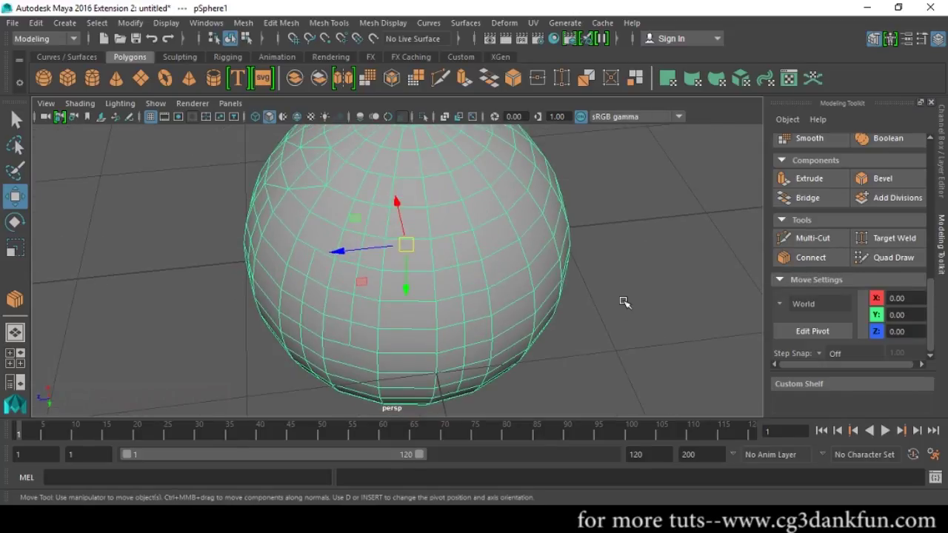
key("Delete")
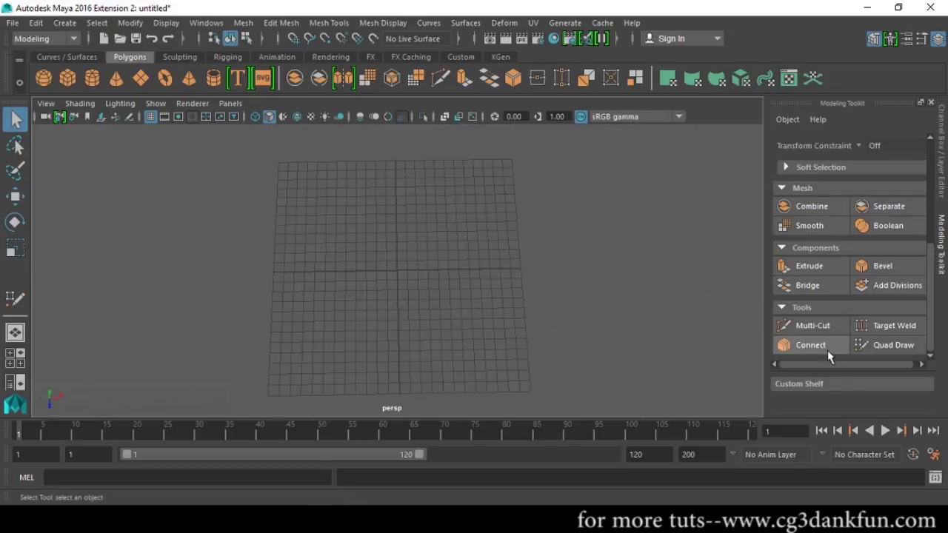
- With Quad Draw, place four points around the grid's centre and fill them as a quad
left_click(886, 348)
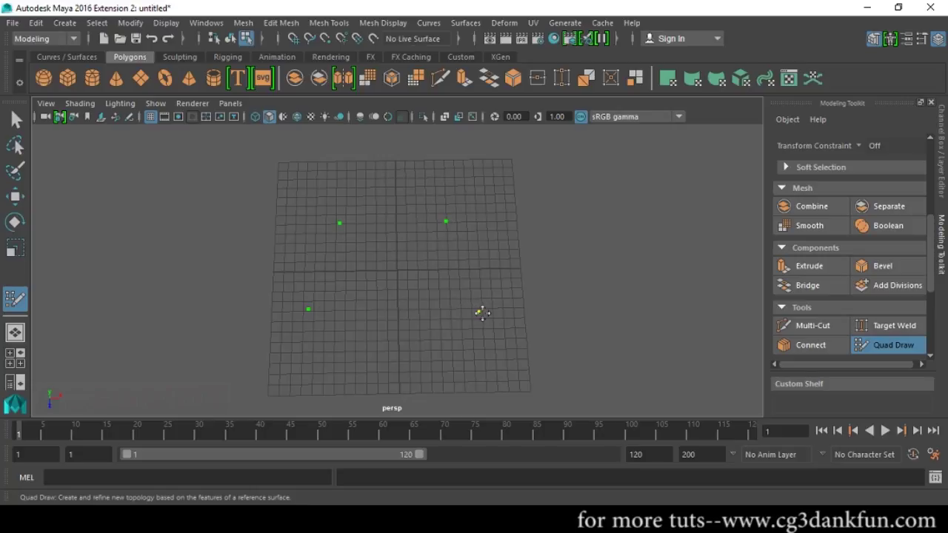
left_click_drag(493, 291, 486, 292, "alt")
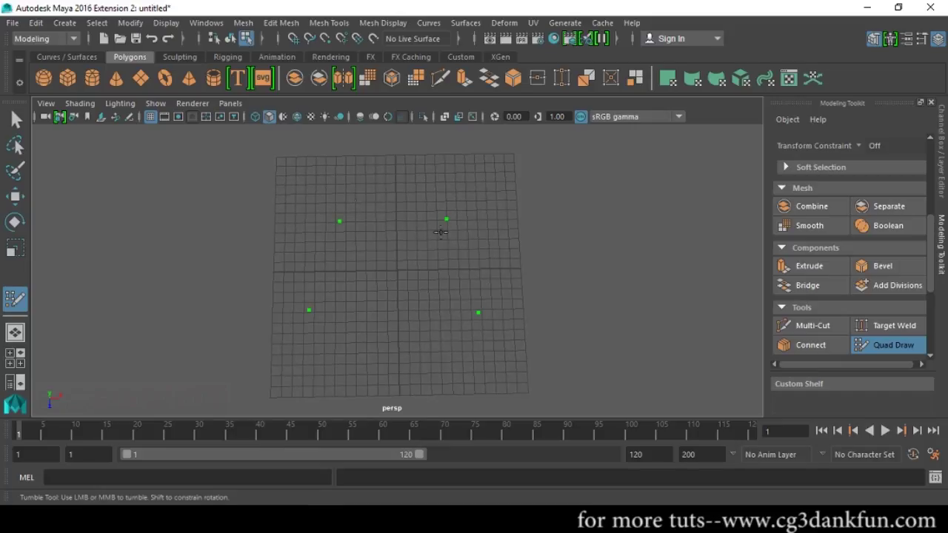
left_click(367, 275, "shift")
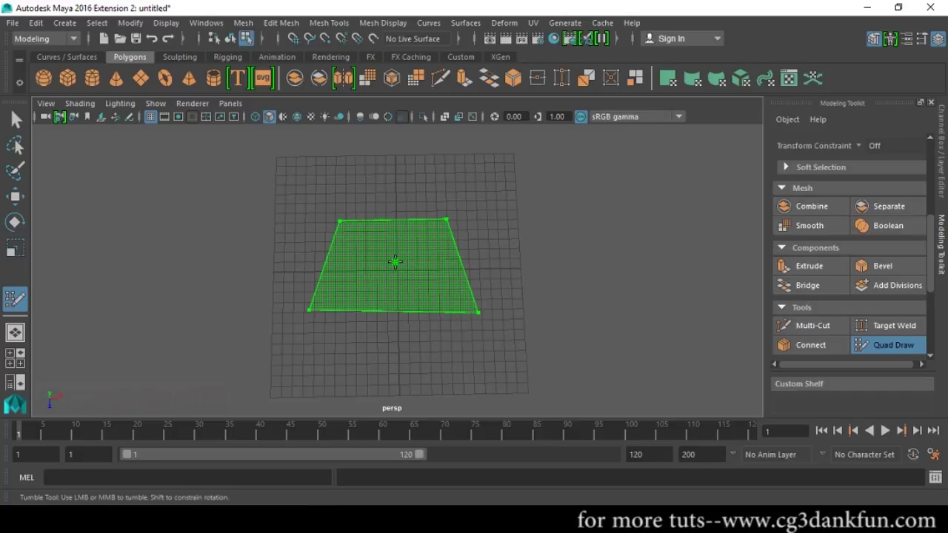
left_click(397, 265, "shift")
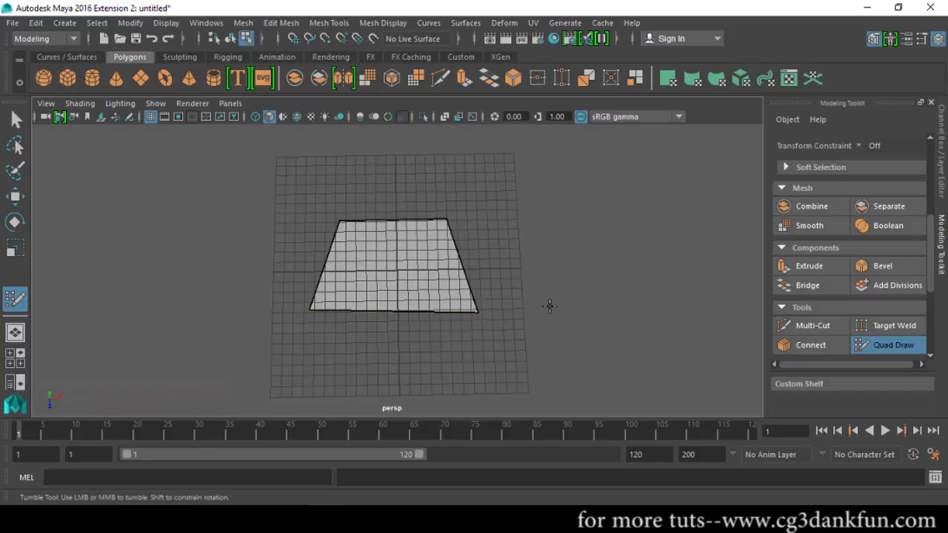
- Place two more Quad Draw points beside the first quad and fill an adjoining quad between them and its side edge
middle_click_drag(493, 306, 463, 307, "alt")
scroll(463, 307, "up", 2)
mouse_move(463, 307)
left_mouse_down("alt")
mouse_move(437, 294)
mouse_move(455, 300)
left_mouse_up("alt")
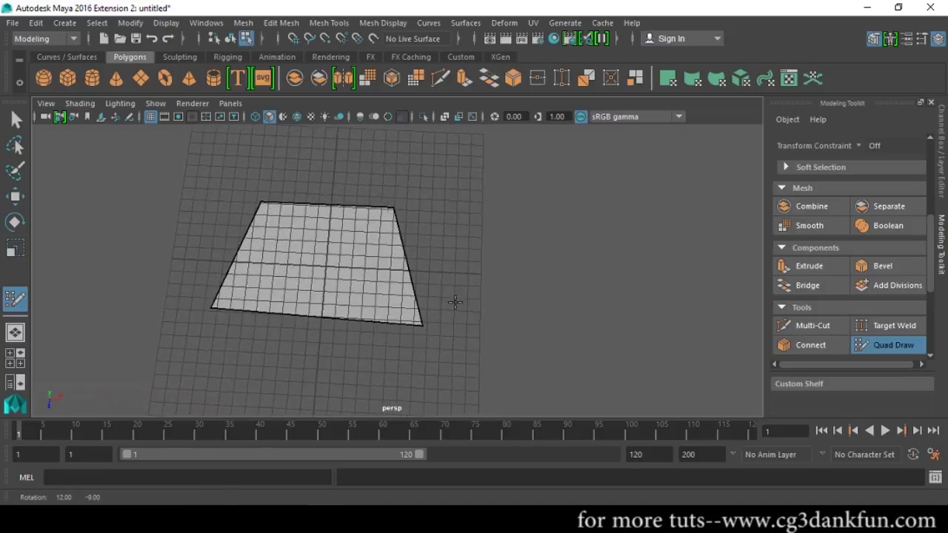
scroll(493, 323, "down", 2)
middle_click_drag(493, 323, 388, 319, "alt")
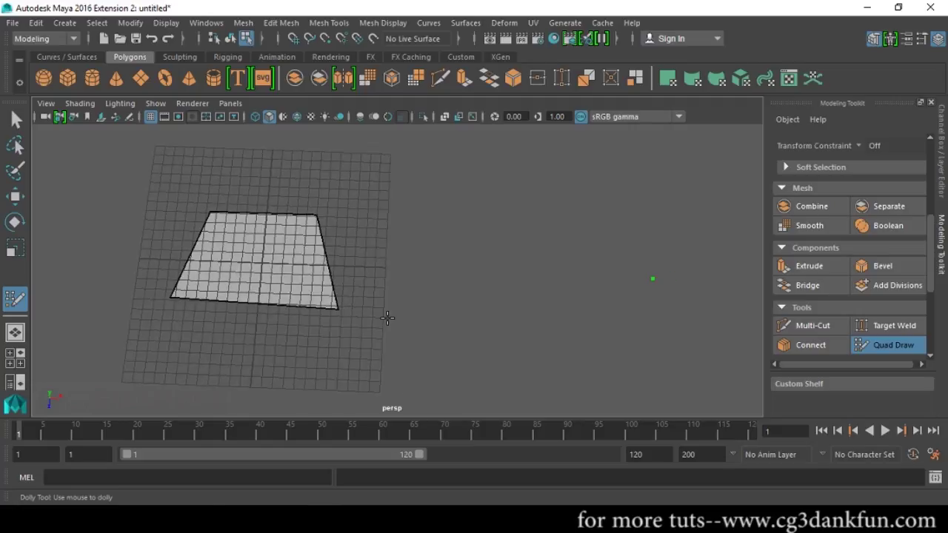
key("w")
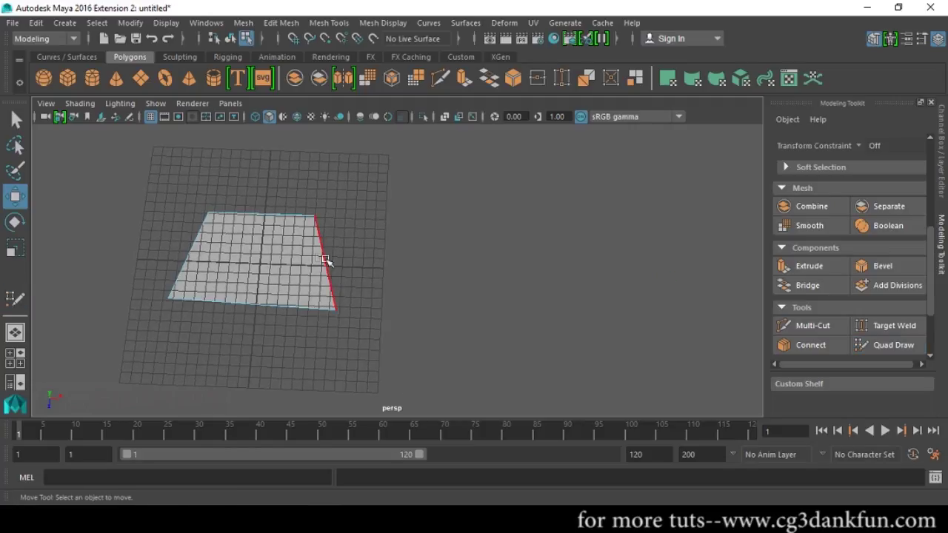
left_click(886, 345)
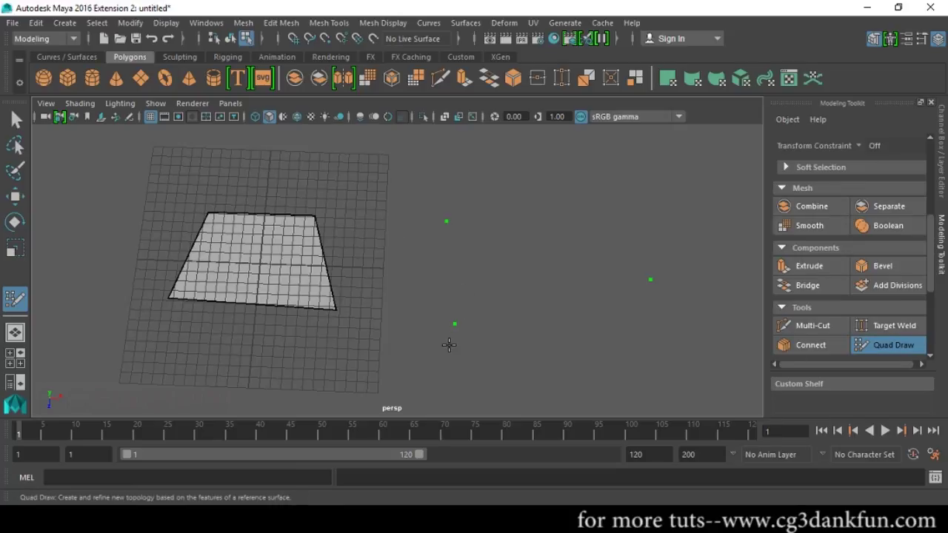
key("shift")
left_click(393, 274, "shift")
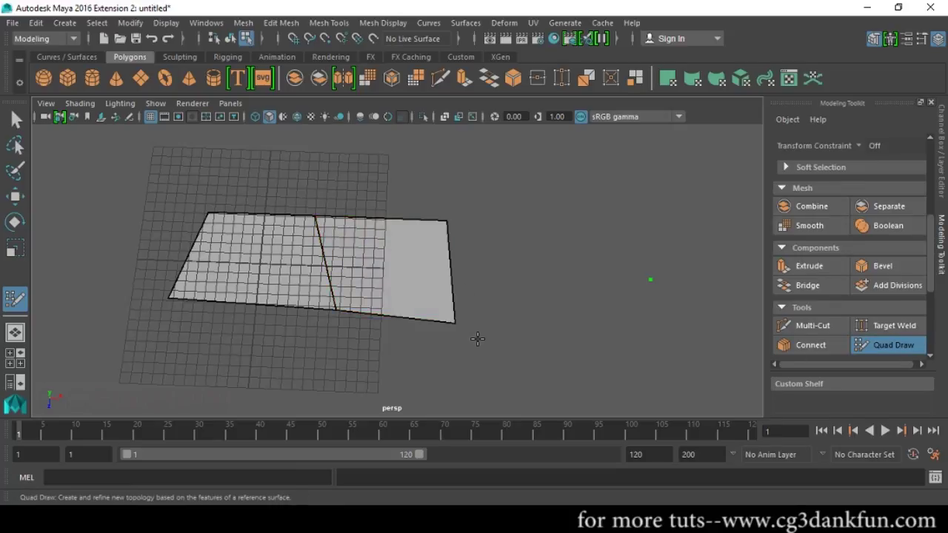
- Reposition the second quad's two outer corner vertices with Quad Draw so its end edge slants
scroll(482, 338, "down", 3)
middle_click_drag(482, 338, 374, 248, "alt")
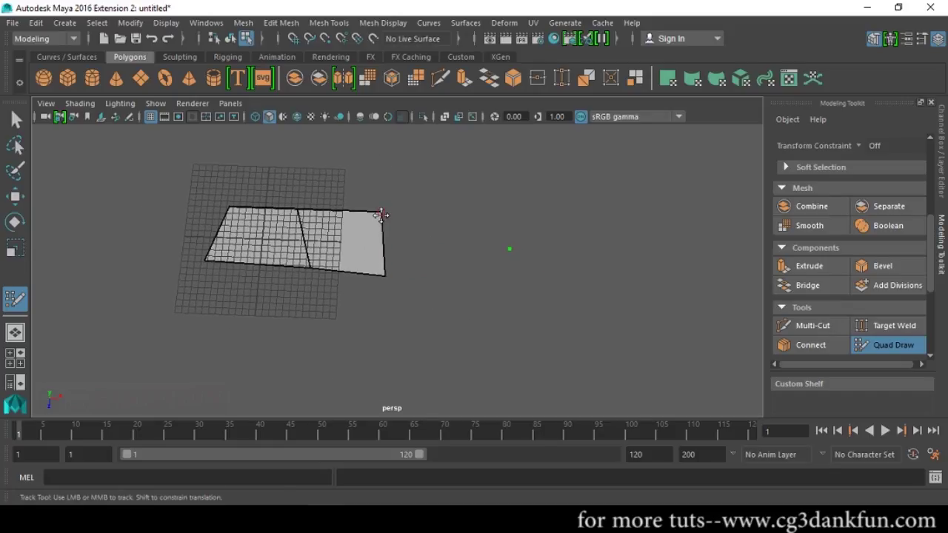
left_click_drag(382, 214, 411, 224)
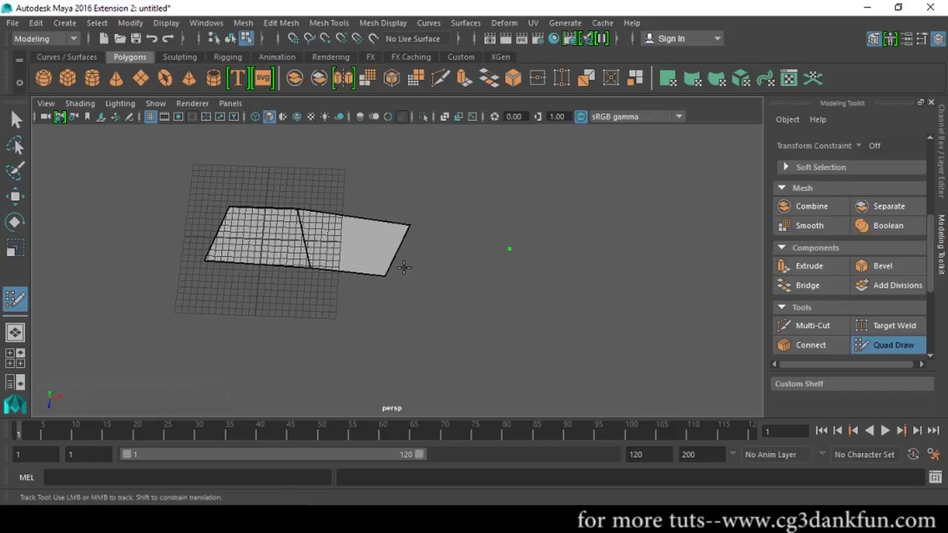
left_click_drag(388, 276, 357, 278)
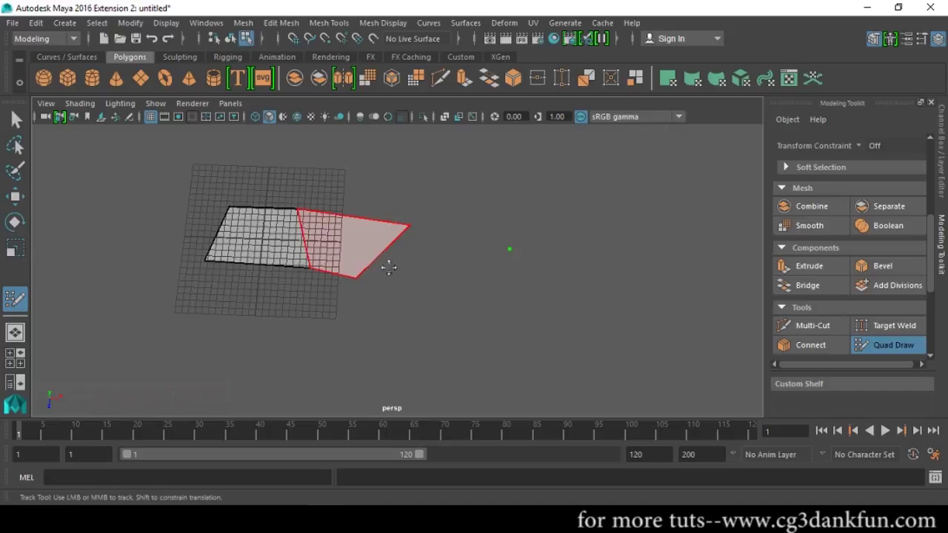
- Place two more points beyond the second quad's slanted end edge and fill a third quad from them
left_click_drag(405, 294, 410, 311, "alt")
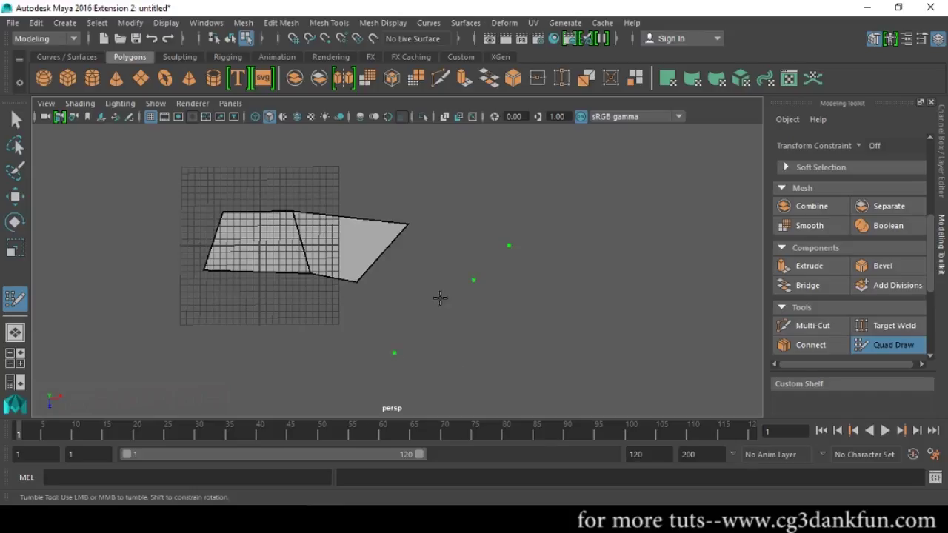
key("shift")
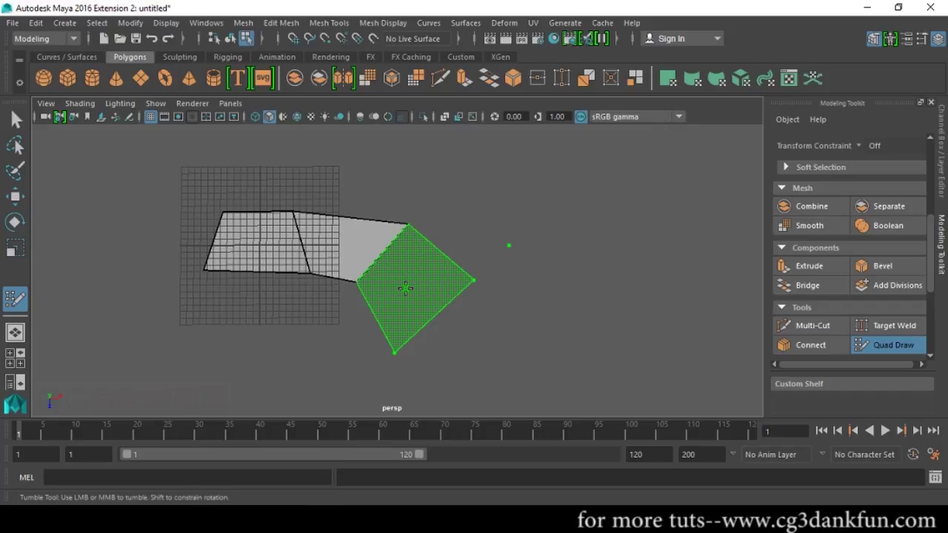
left_click(406, 288, "shift")
- Extend the strip's end edge with Quad Draw into three further quads, adjusting their shape to form a curve
middle_click_drag(535, 294, 546, 250, "alt")
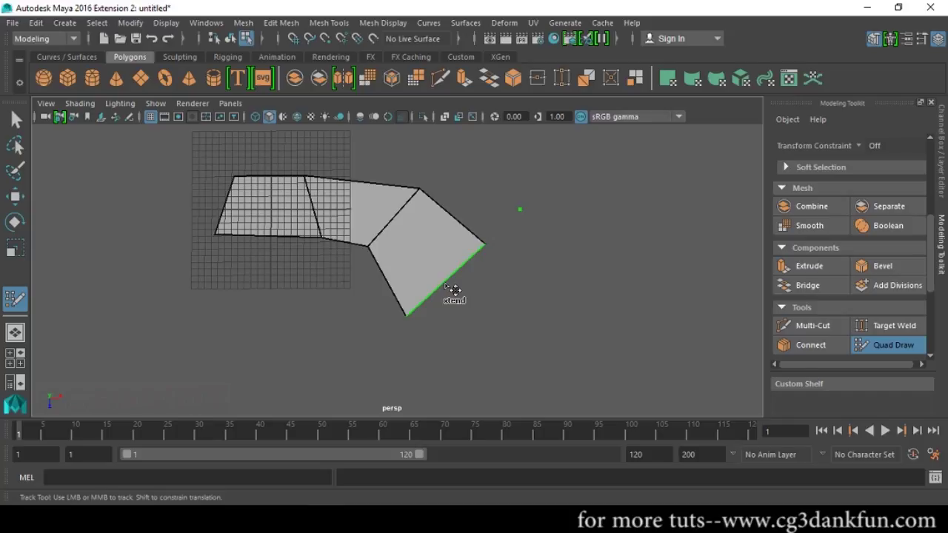
mouse_move(453, 290)
left_mouse_down()
mouse_move(491, 377)
mouse_move(487, 364)
left_mouse_up()
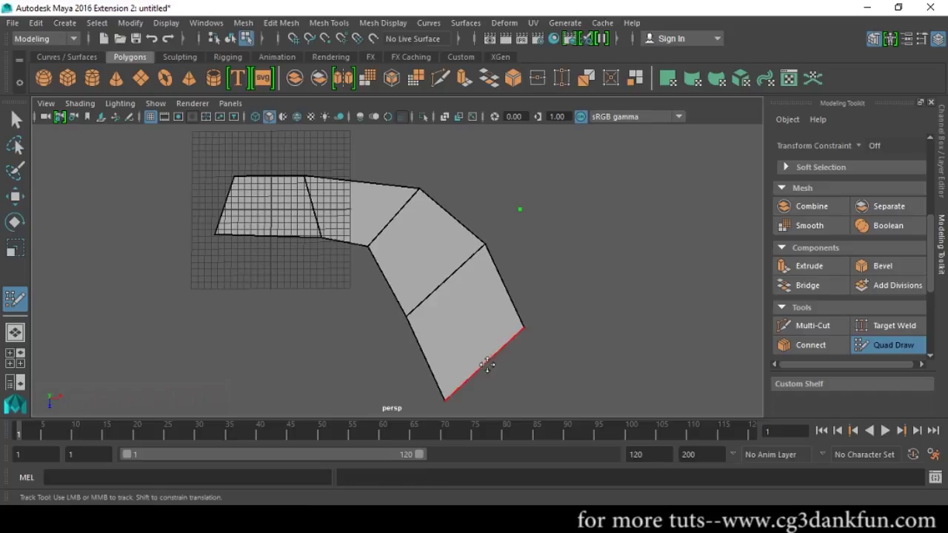
scroll(516, 360, "down", 3)
middle_click_drag(517, 360, 501, 256, "alt")
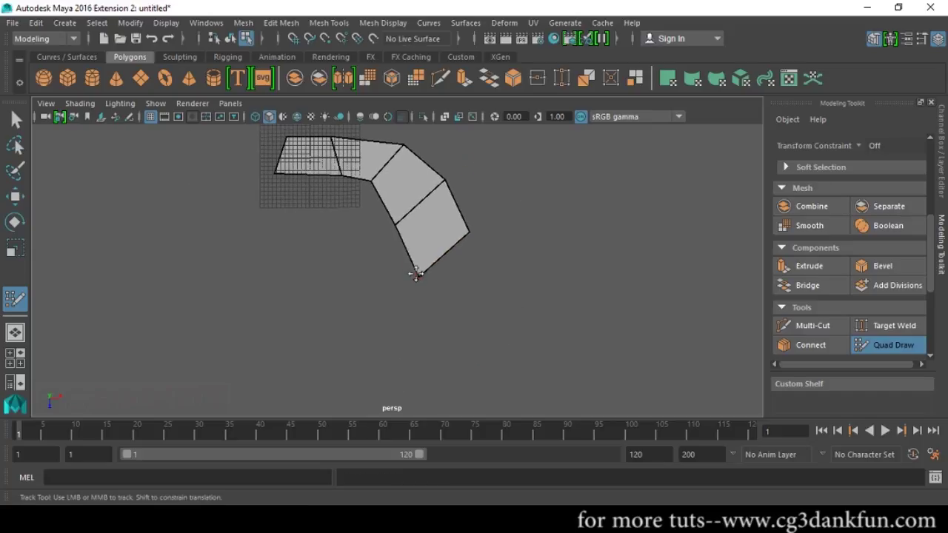
mouse_move(433, 256)
left_mouse_down()
mouse_move(441, 327)
mouse_move(409, 329)
mouse_move(401, 314)
mouse_move(468, 386)
left_mouse_up()
middle_click_drag(556, 311, 548, 279, "alt")
left_click_drag(548, 279, 555, 269, "alt")
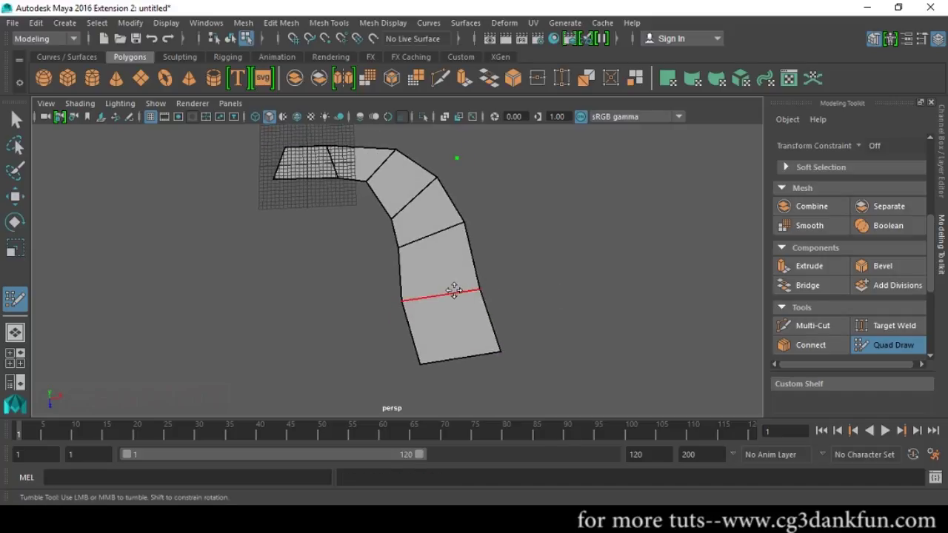
- Extend the whole inner border of the curved strip outward into a second row of quads
middle_click_drag(566, 302, 565, 286, "alt")
left_click_drag(470, 326, 565, 333, "alt")
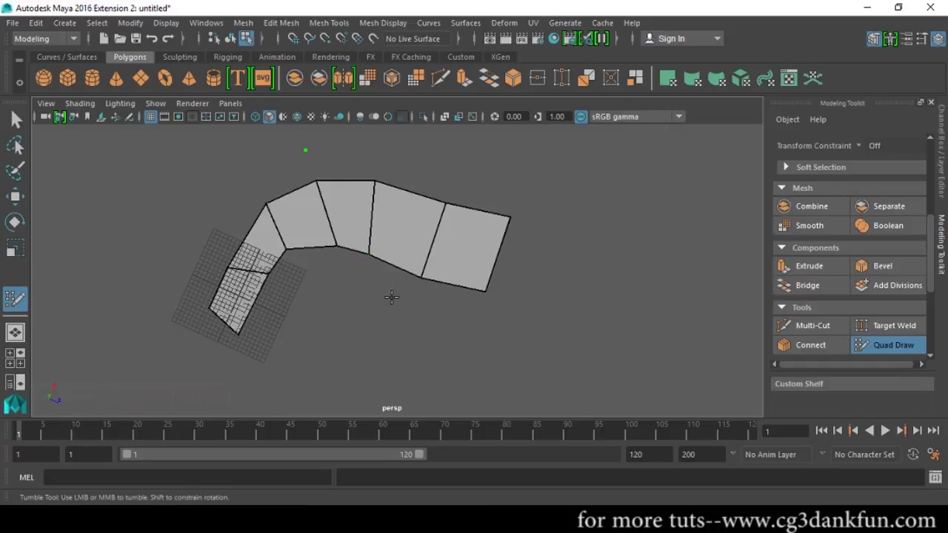
left_click_drag(354, 253, 387, 355, "shift")
left_click_drag(563, 293, 501, 268, "alt")
middle_click_drag(502, 269, 479, 321, "alt")
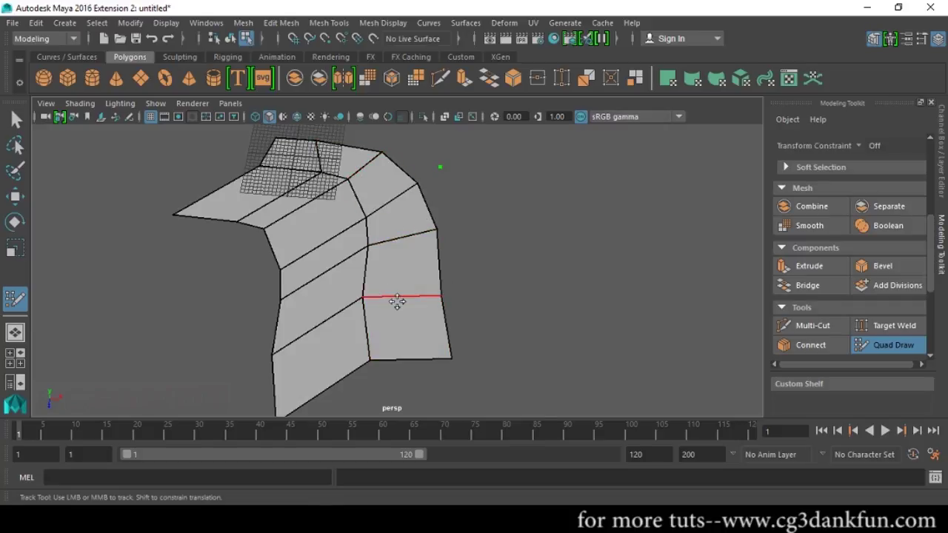
- Insert one edge loop lengthwise through each of the two quad rows with Quad Draw
key("ctrl")
left_click(402, 299, "ctrl")
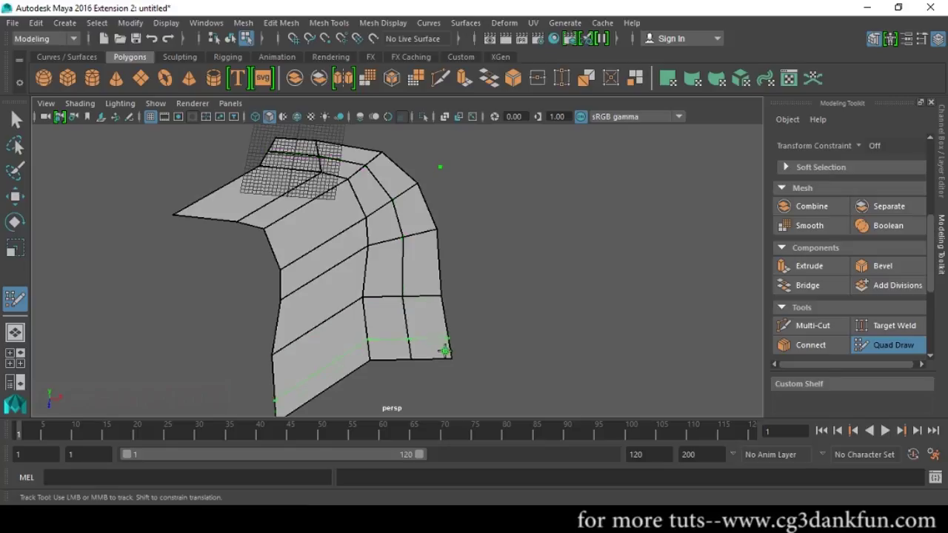
left_click(323, 331, "ctrl")
- Delete the two lengthwise edge loops running through the middle of the quad rows with Quad Draw
left_click_drag(517, 317, 630, 333, "alt")
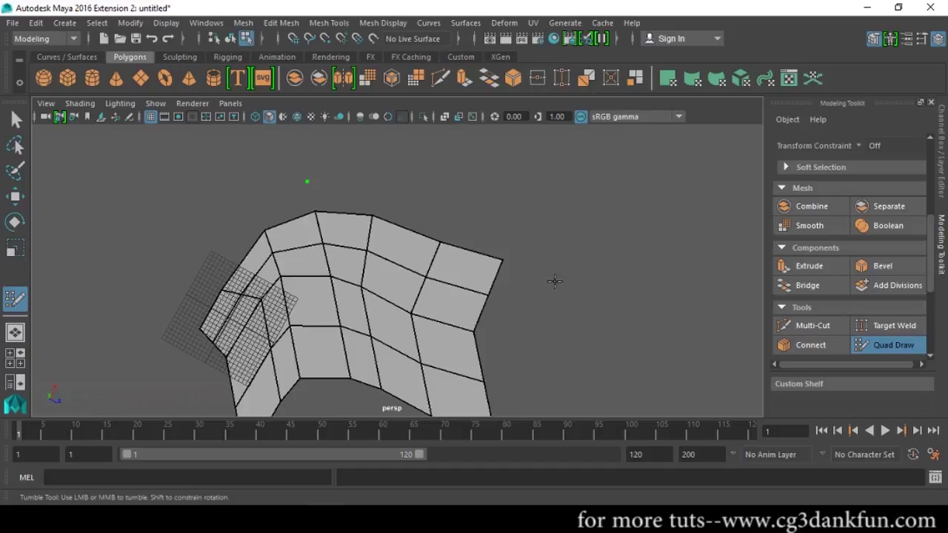
middle_click_drag(552, 281, 542, 215, "alt")
middle_click_drag(556, 281, 548, 262, "alt")
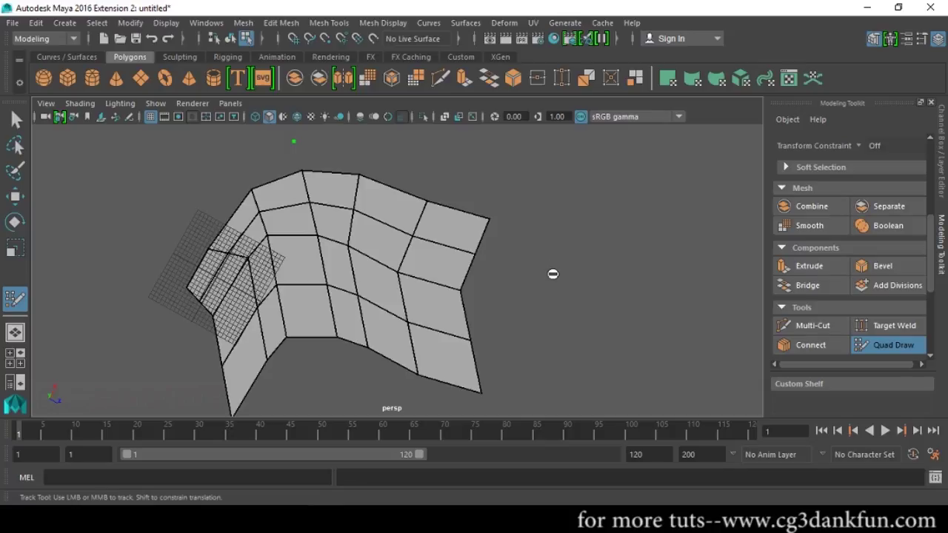
left_click(437, 248, "ctrl+shift")
left_click(437, 327, "ctrl+shift")
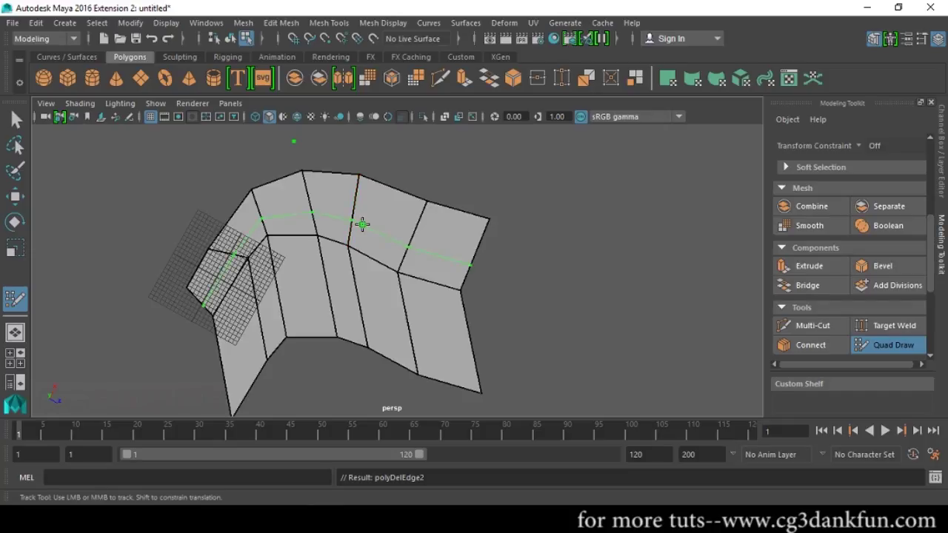
- Delete the four faces at the free end of the curved strip one by one with Quad Draw
left_click(444, 255, "ctrl+shift")
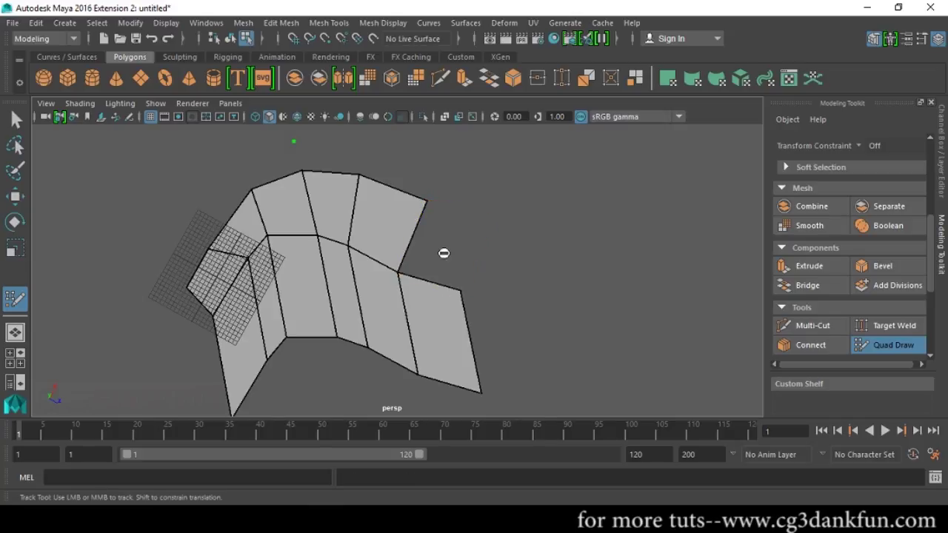
left_click(445, 323, "ctrl+shift")
left_click(392, 300, "ctrl+shift")
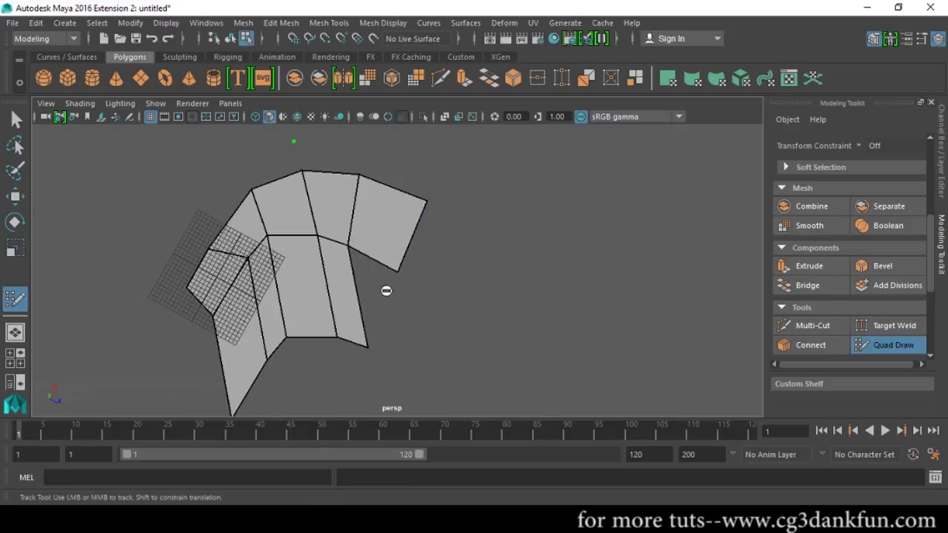
left_click(384, 249, "ctrl+shift")
mouse_move(479, 295)
left_mouse_down("alt")
mouse_move(459, 259)
mouse_move(464, 291)
left_mouse_up("alt")
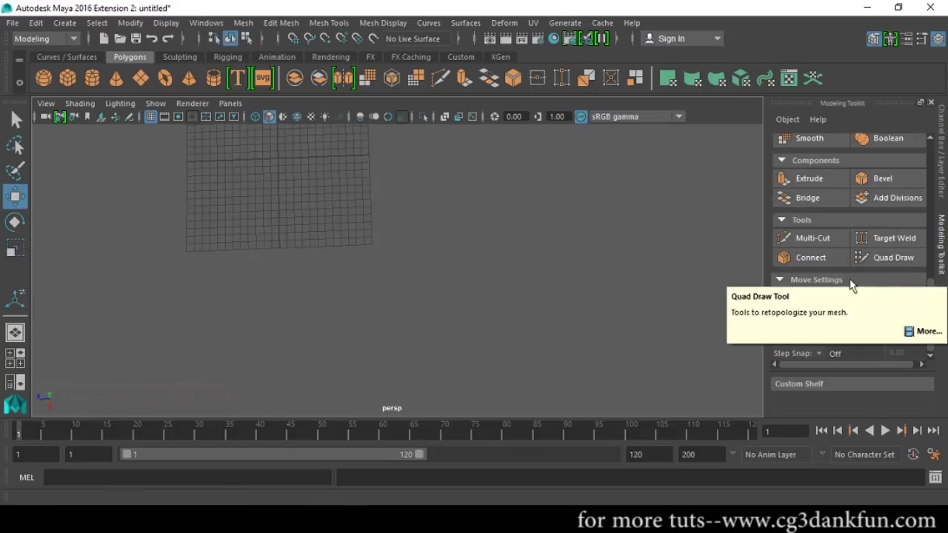
- Import the head model Merged_eye6ret.OBJ from the Desktop into the empty scene
key("f")
left_click_drag(373, 309, 406, 259, "alt")
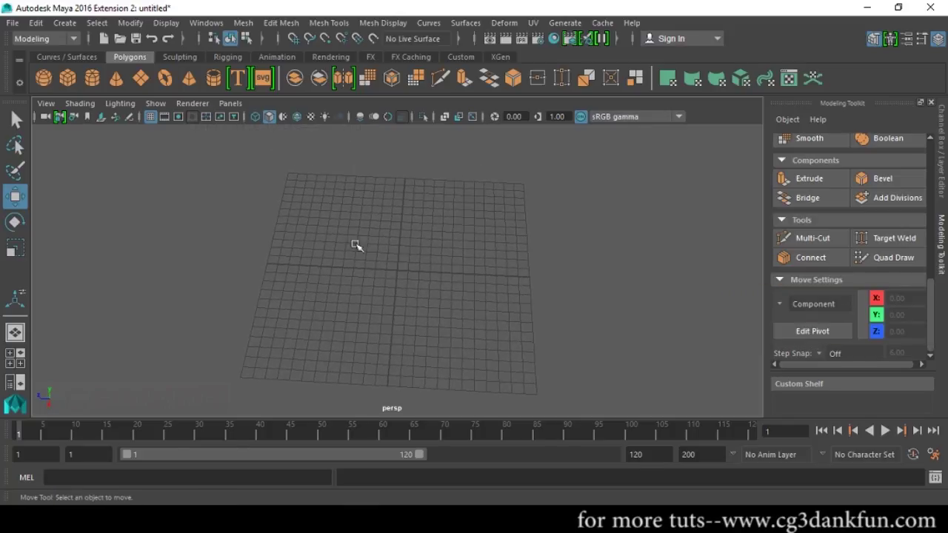
left_click_drag(328, 201, 324, 210, "alt")
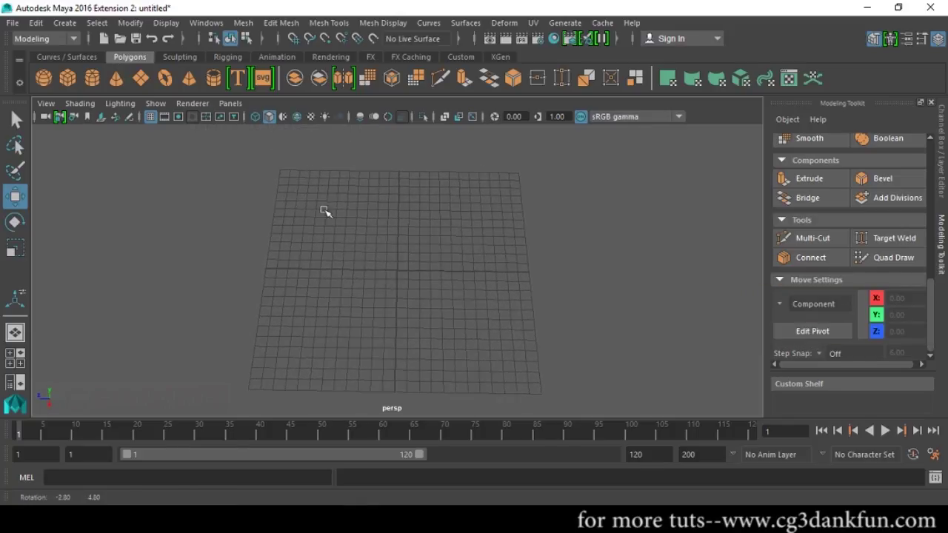
left_click(13, 23)
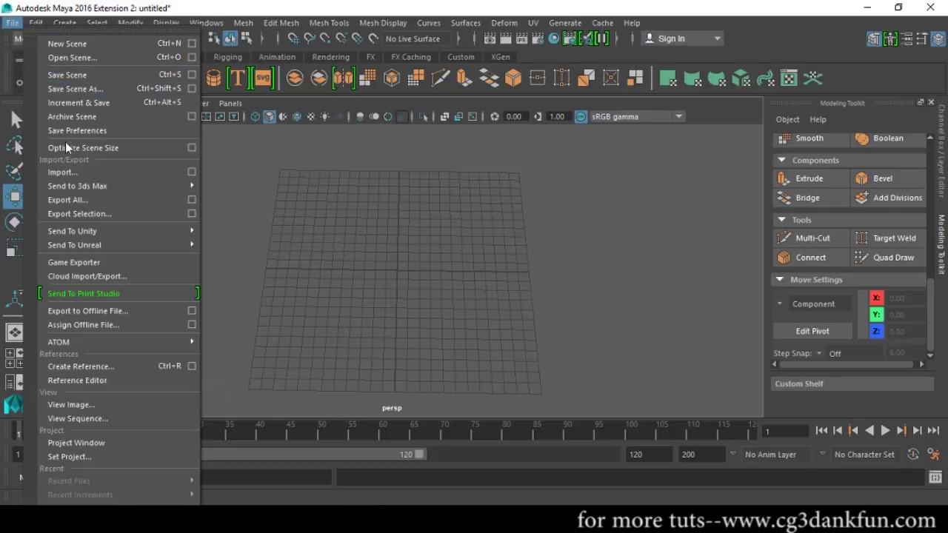
left_click(69, 172)
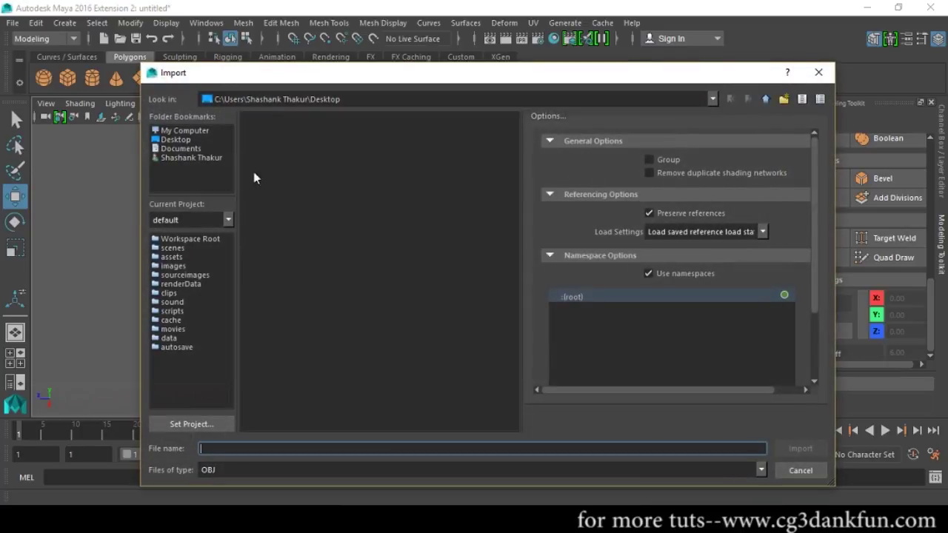
left_click(292, 186)
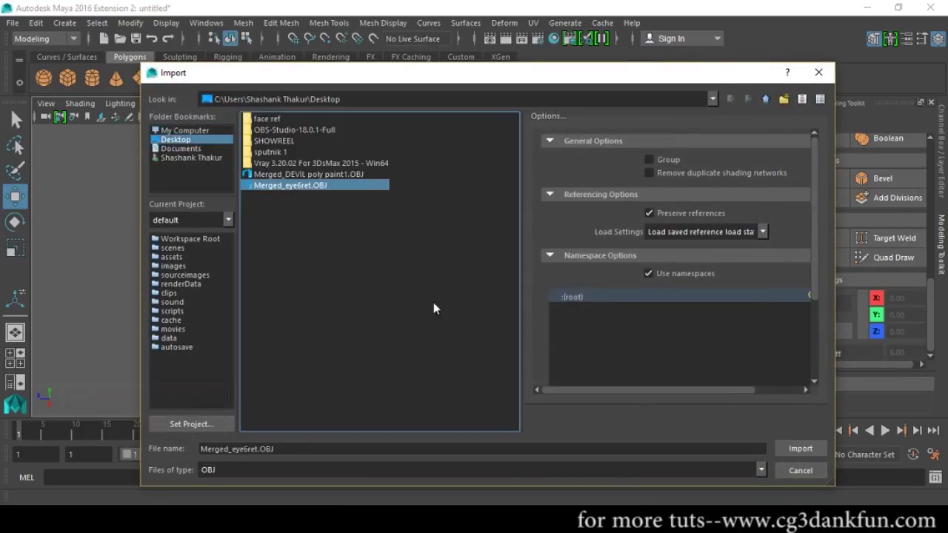
left_click(787, 447)
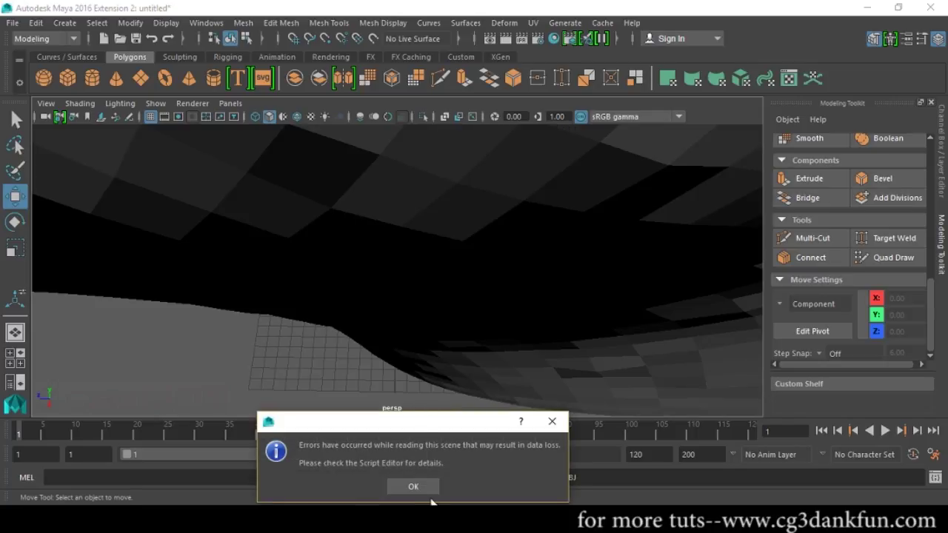
left_click(430, 489)
scroll(434, 383, "down", 6)
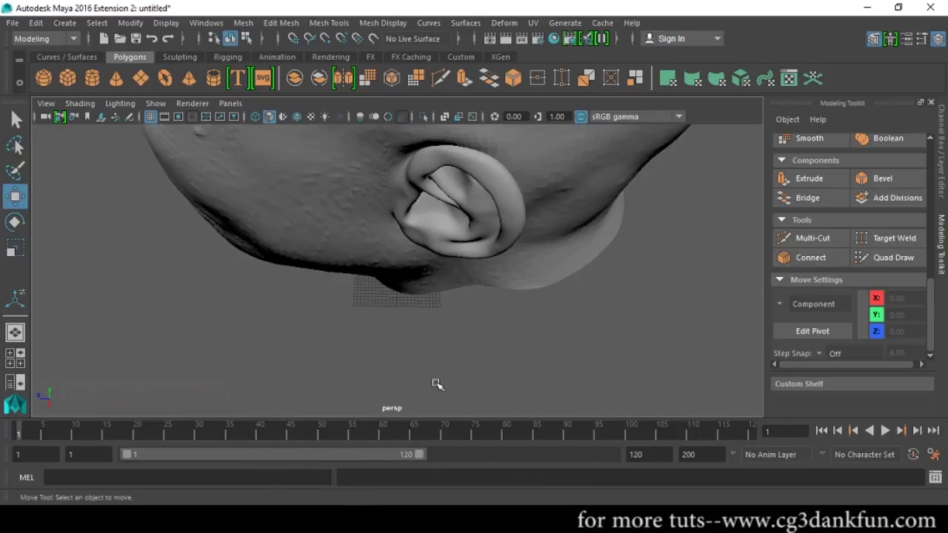
left_click_drag(434, 383, 496, 330, "alt")
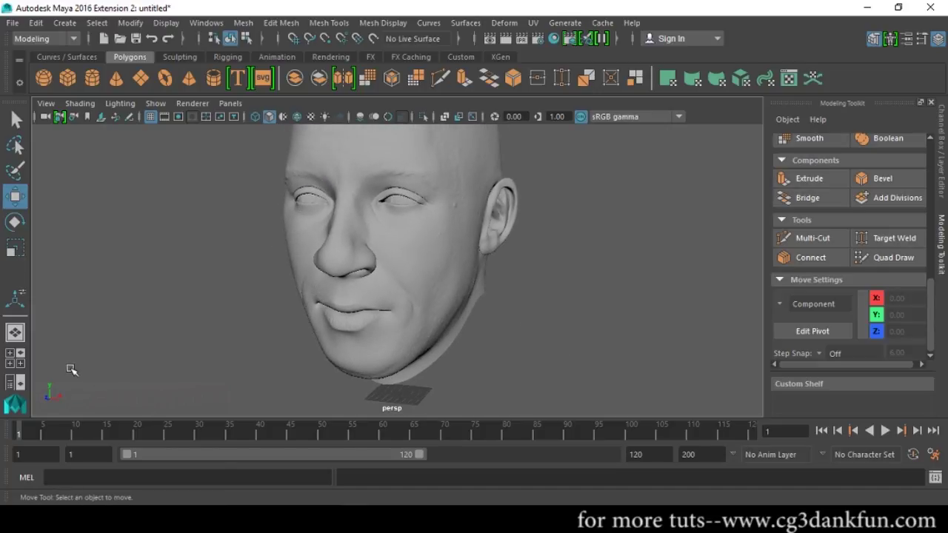
- Show the Outliner and group the three imported Merged_eye6ret meshes
left_click(11, 383)
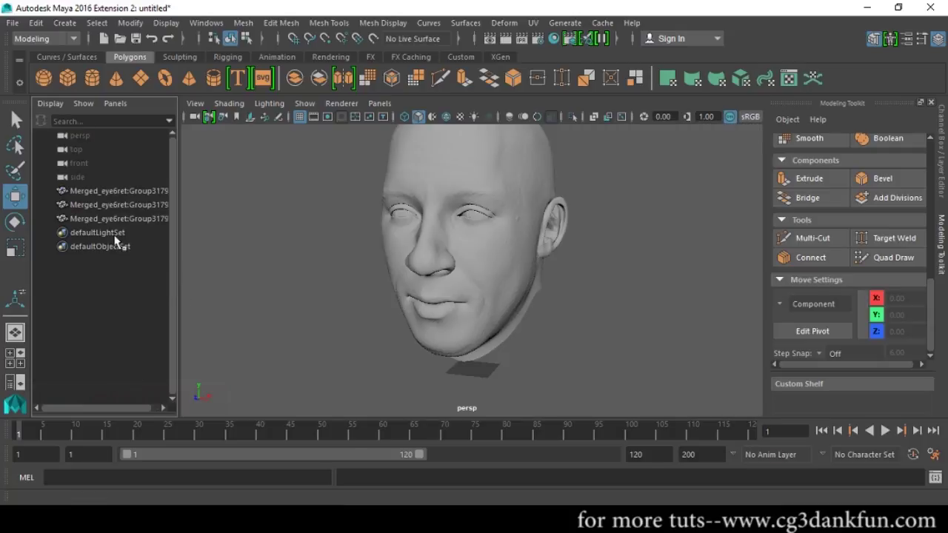
left_click(99, 192)
left_click(106, 219, "shift")
key("ctrl+g")
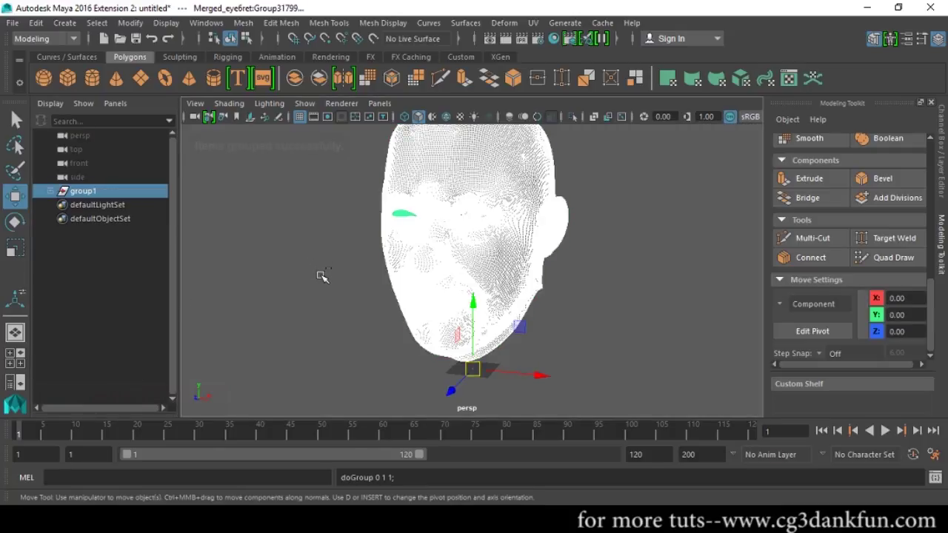
- Select the head mesh Merged_eye6ret:Group31797 in the full perspective view and make it a live surface
left_click(256, 219)
key("space")
left_click_drag(275, 245, 427, 258, "alt")
left_click(456, 287)
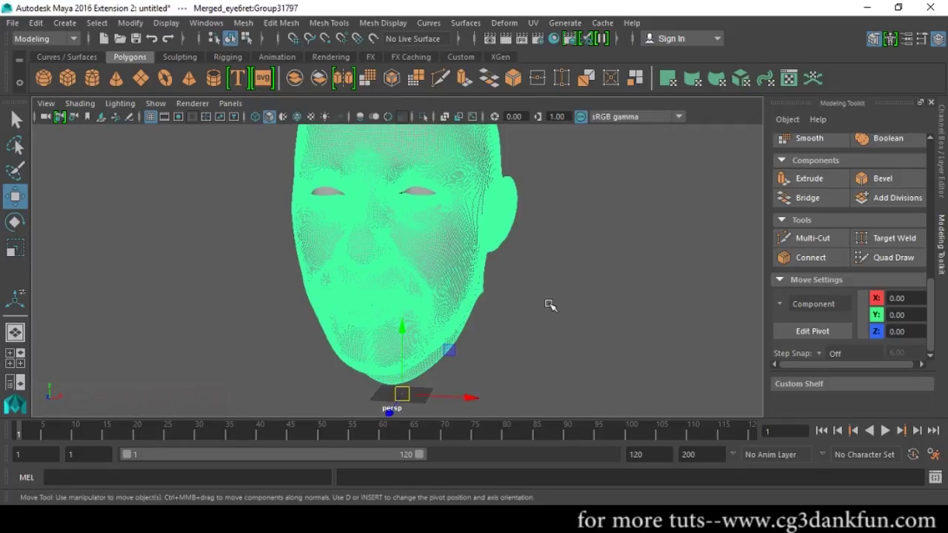
left_click_drag(546, 307, 525, 318, "alt")
left_click_drag(509, 284, 430, 286, "alt")
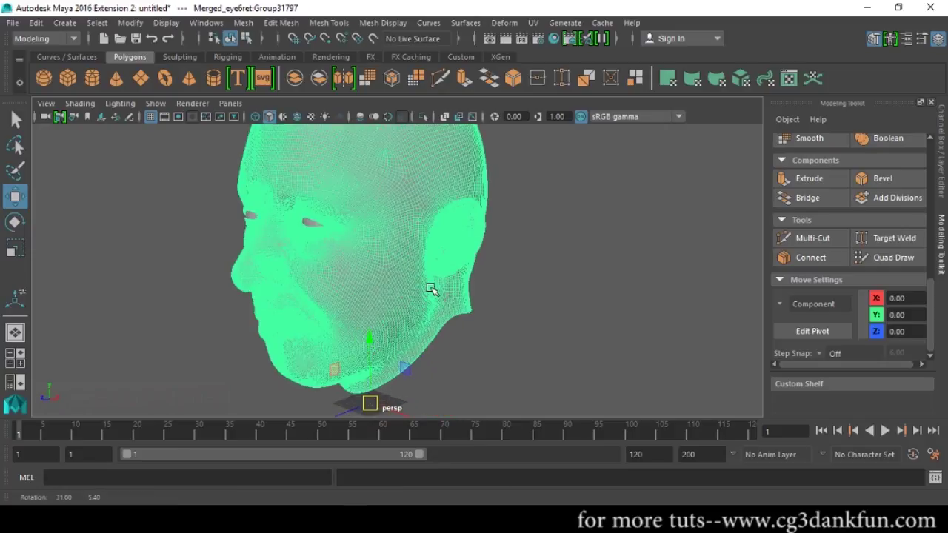
scroll(431, 289, "up", 6)
scroll(355, 289, "down", 6)
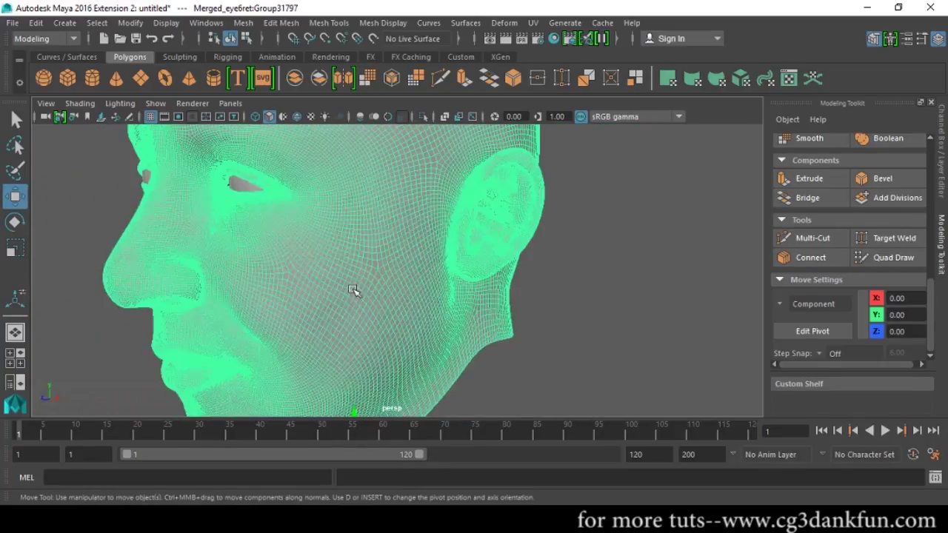
left_click_drag(355, 289, 497, 275, "alt")
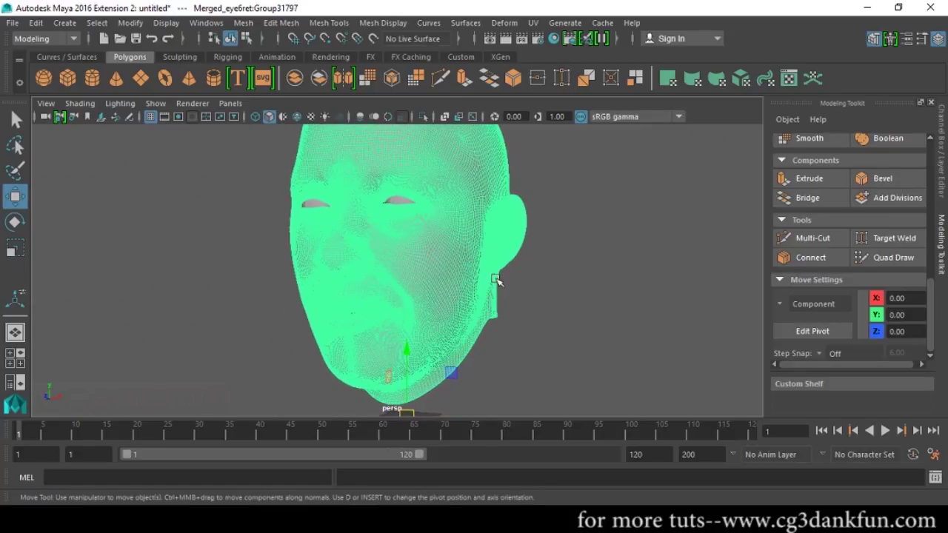
left_click(375, 40)
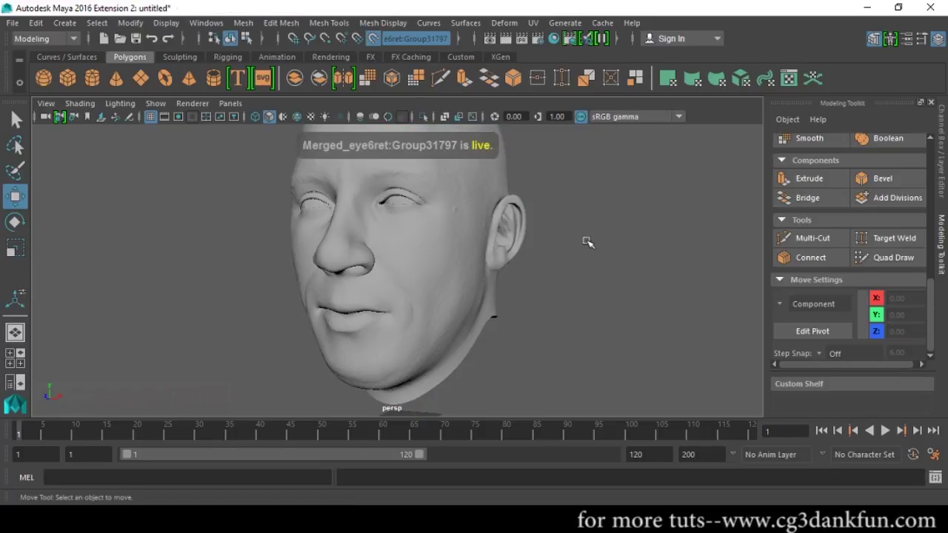
- Activate Quad Draw with a close-up view of the live head's eye
left_click_drag(442, 296, 480, 322, "alt")
middle_click_drag(481, 322, 474, 345, "alt")
scroll(474, 344, "up", 5)
left_click_drag(474, 344, 459, 298, "alt")
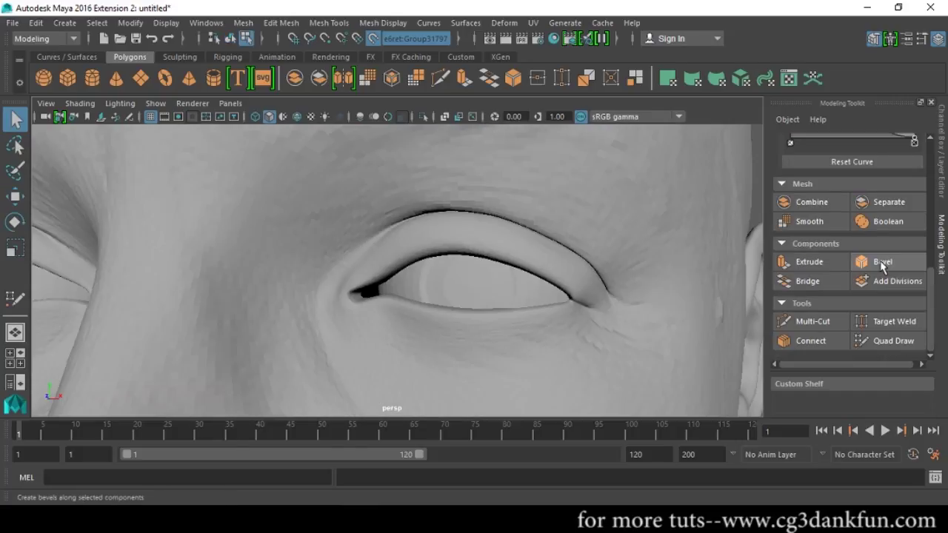
left_click(892, 341)
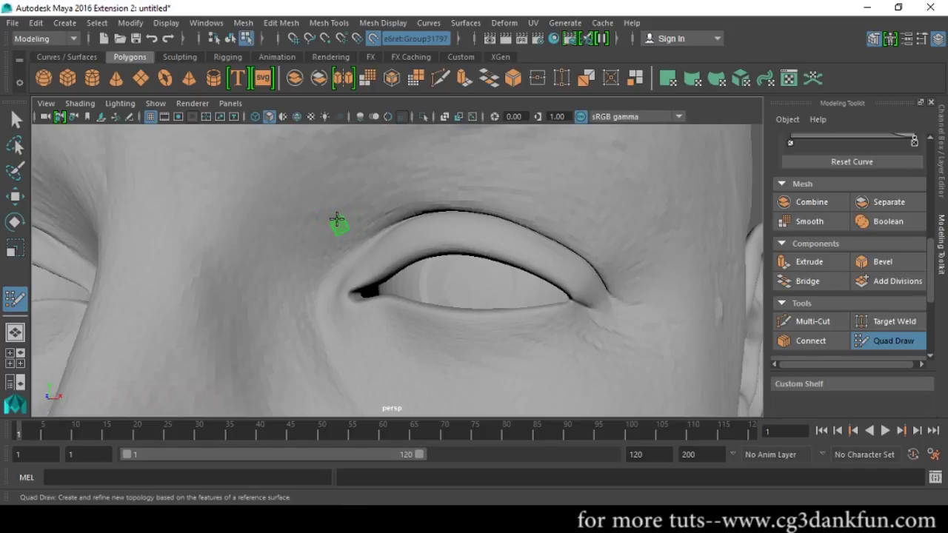
left_click(338, 217)
left_click_drag(356, 192, 356, 190)
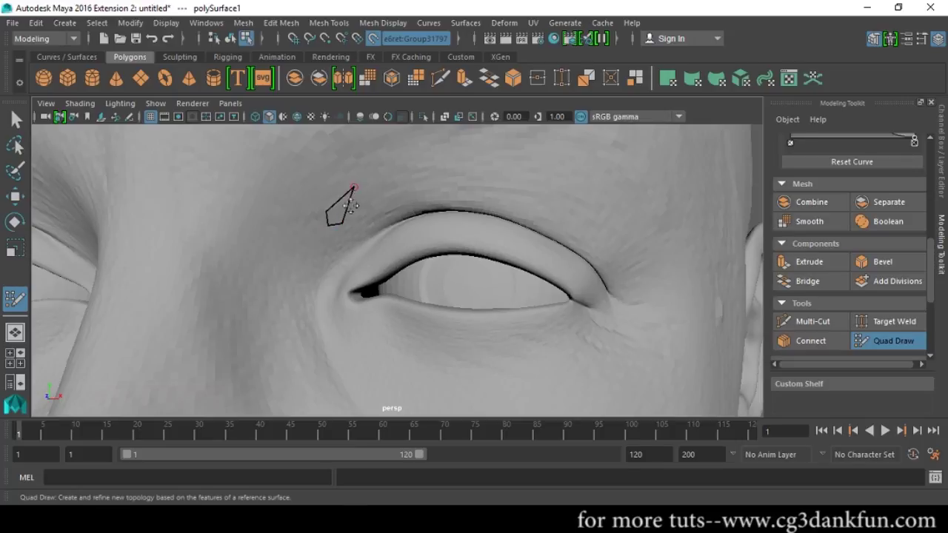
left_click_drag(345, 223, 364, 230)
key("ctrl+z")
key("ctrl+z")
key("ctrl+z")
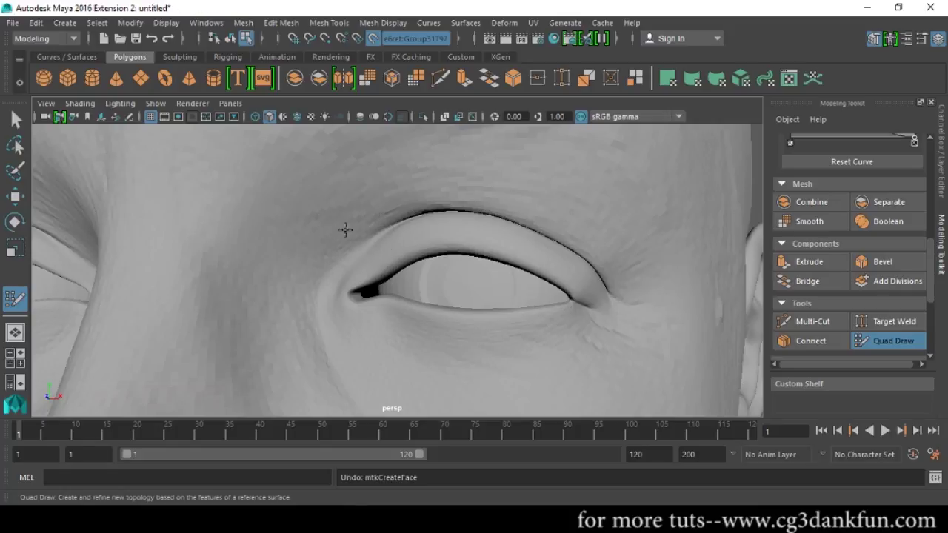
- Draw a quad above the inner corner of the eye and reshape it by shifting its corner vertices
left_click(314, 220)
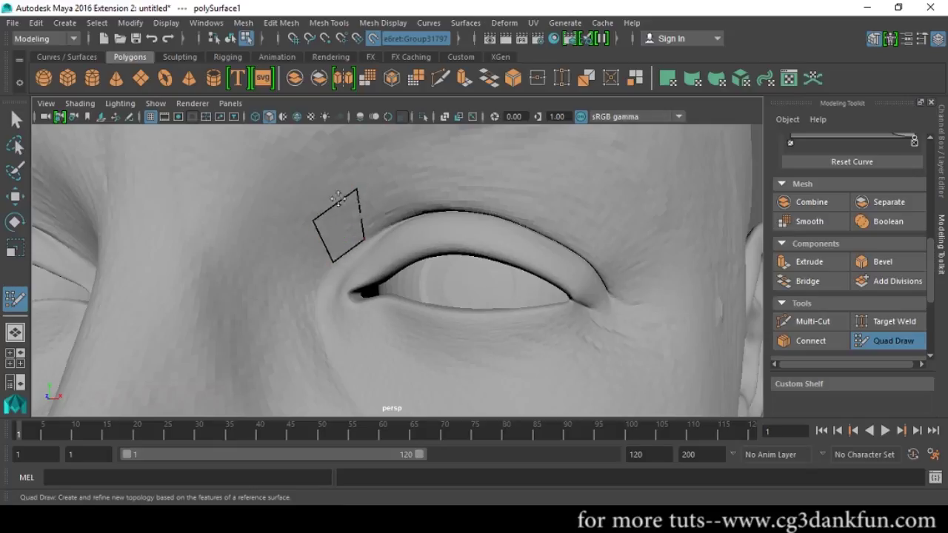
left_click_drag(356, 190, 351, 179)
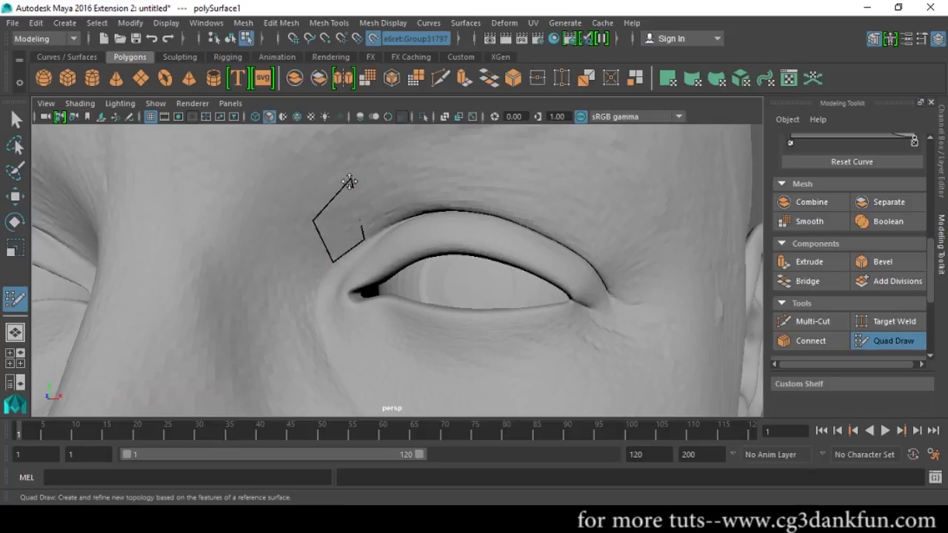
left_click_drag(313, 221, 307, 218)
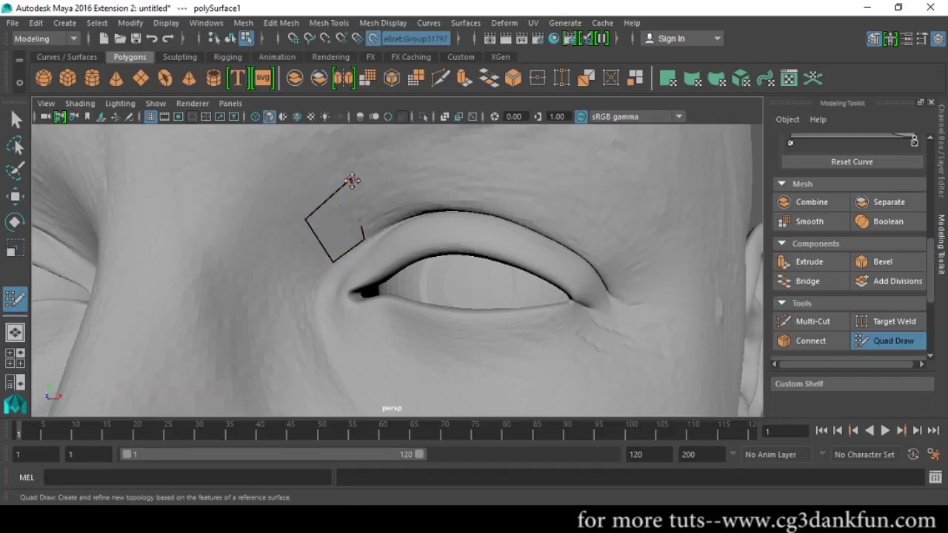
left_click_drag(364, 240, 370, 236)
- Extend the quad's outer edge into a strip along the upper eyelid to the eye's outer corner, adjusting its vertices
mouse_move(375, 217)
left_mouse_down()
mouse_move(423, 189)
mouse_move(502, 189)
left_mouse_up()
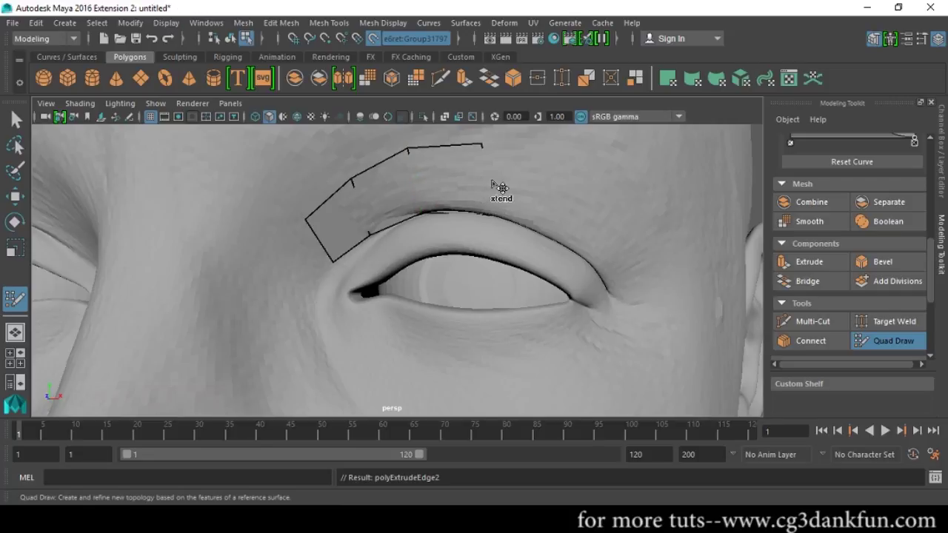
left_click_drag(483, 145, 519, 152)
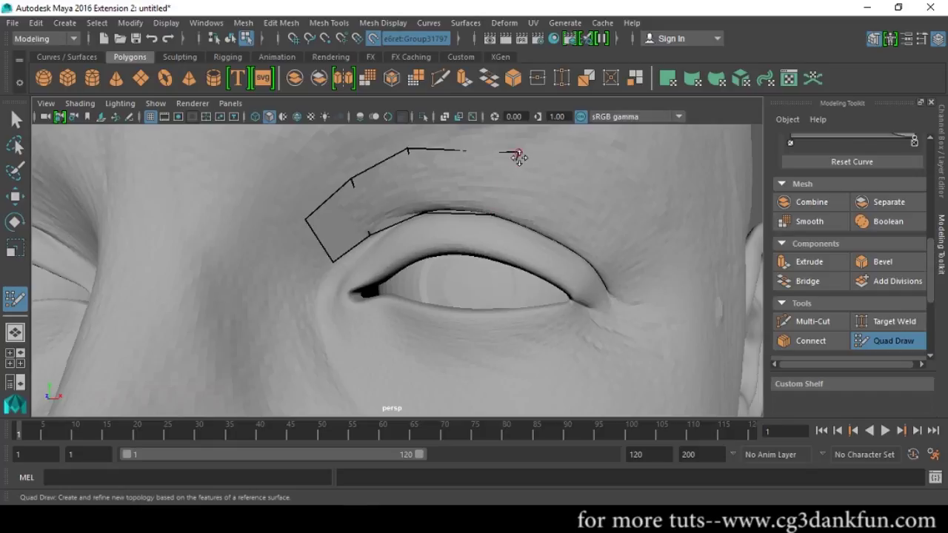
left_click_drag(425, 213, 429, 210)
left_click_drag(507, 189, 575, 218)
left_click_drag(580, 178, 581, 180)
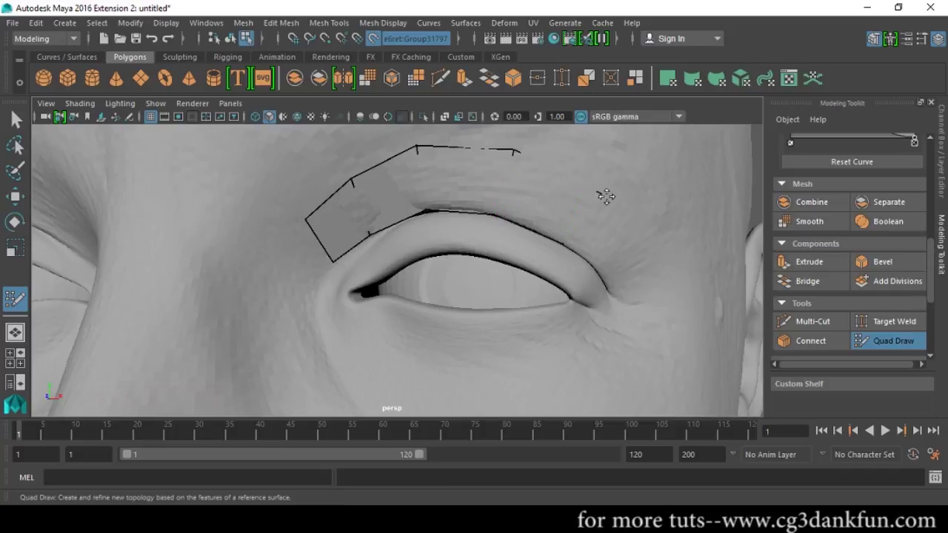
left_click_drag(598, 227, 680, 319)
- Extend the strip's inner end into three more quads curving around the inner corner of the eye
left_click_drag(328, 260, 310, 305)
left_click_drag(280, 272, 299, 287)
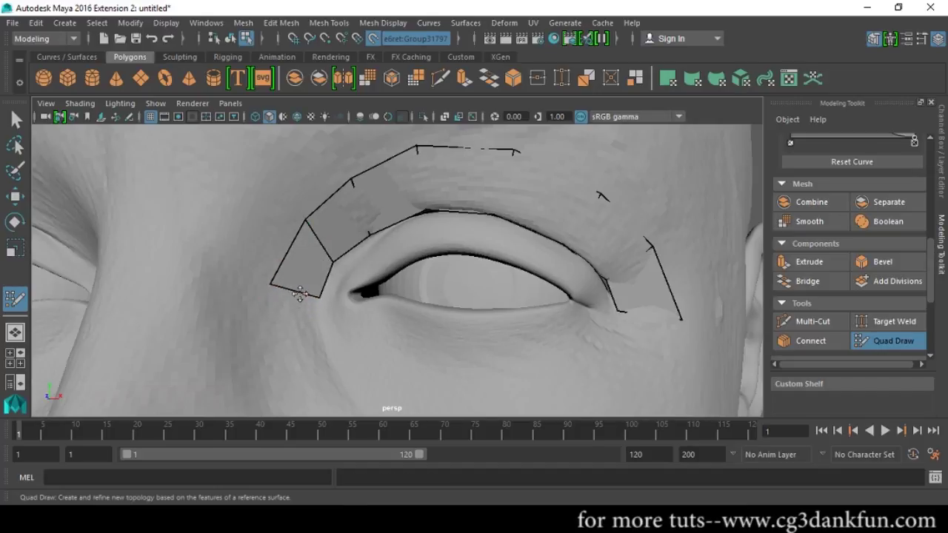
scroll(371, 303, "down", 3)
middle_click_drag(434, 304, 416, 317, "alt")
scroll(436, 247, "up", 3)
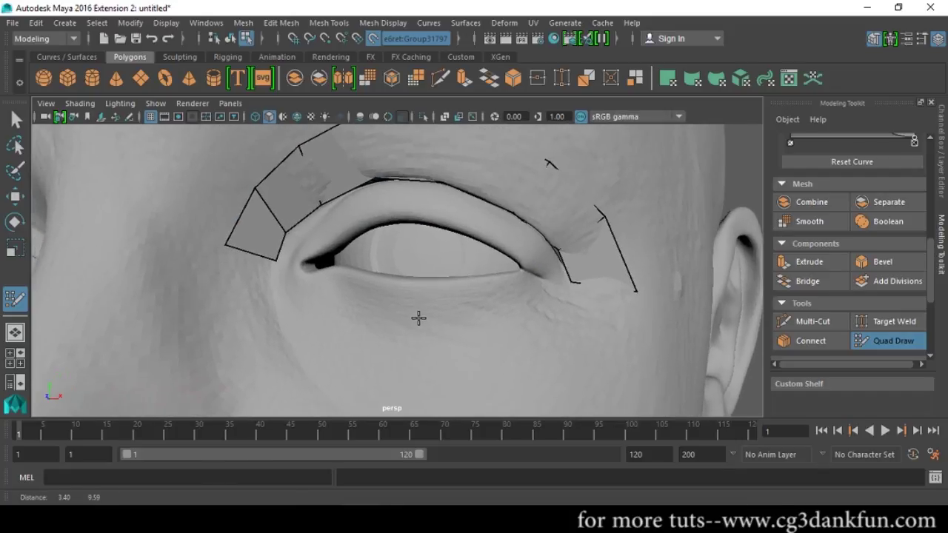
mouse_move(291, 224)
left_mouse_down()
mouse_move(275, 313)
mouse_move(288, 283)
left_mouse_up()
left_click_drag(226, 293, 347, 306)
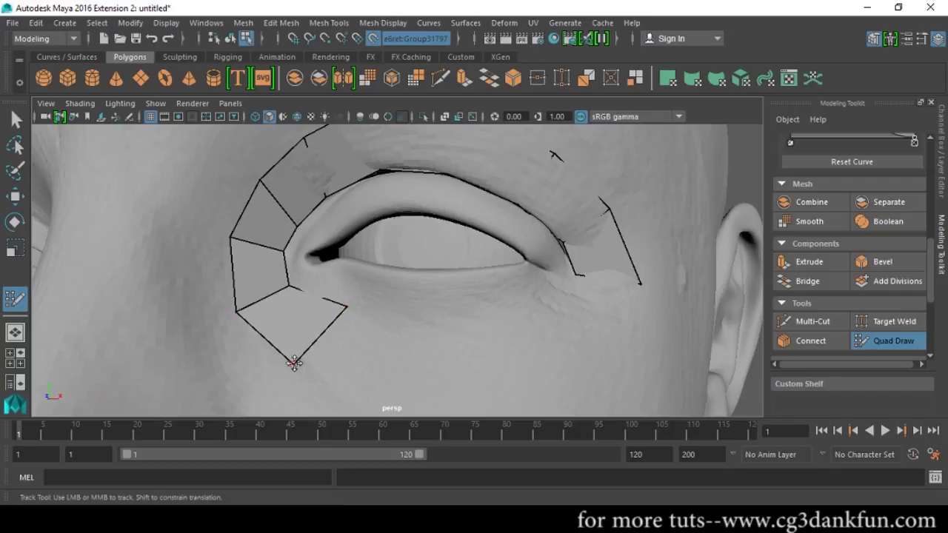
left_click_drag(293, 368, 294, 362)
- Extend the strip with two quads beneath the lower eyelid and adjust their corner vertices
left_click_drag(334, 323, 440, 323)
left_click_drag(396, 386, 351, 379)
left_click_drag(326, 336, 311, 321)
mouse_move(364, 338)
left_mouse_down()
mouse_move(470, 360)
mouse_move(473, 320)
left_mouse_up()
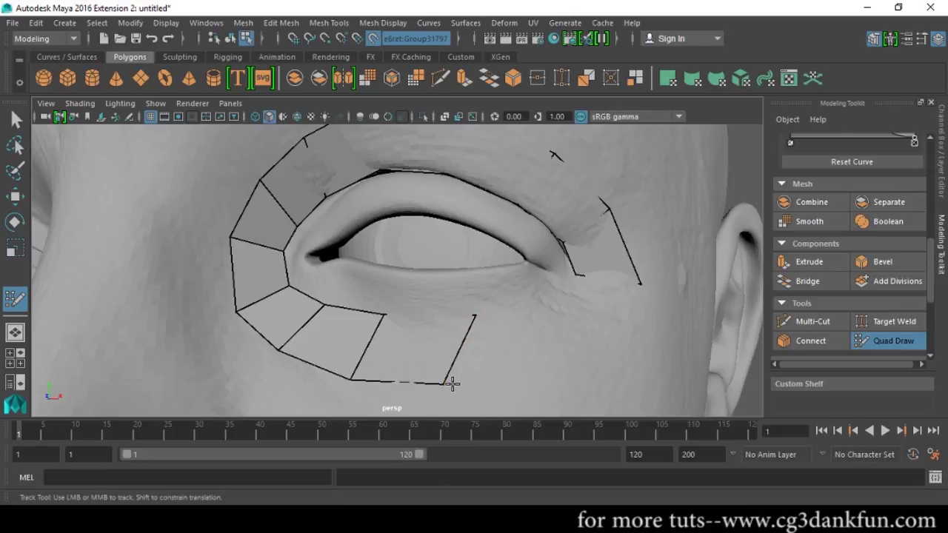
left_click_drag(446, 386, 496, 385)
left_click_drag(476, 319, 465, 323)
left_click_drag(494, 381, 483, 383)
- Extend the lower strip to the outer eye corner and weld its end to the upper strip, closing the ring
mouse_move(469, 351)
left_mouse_down()
mouse_move(529, 360)
mouse_move(563, 346)
mouse_move(588, 360)
left_mouse_up()
mouse_move(544, 311)
left_mouse_down()
mouse_move(571, 354)
mouse_move(617, 309)
mouse_move(611, 318)
left_mouse_up()
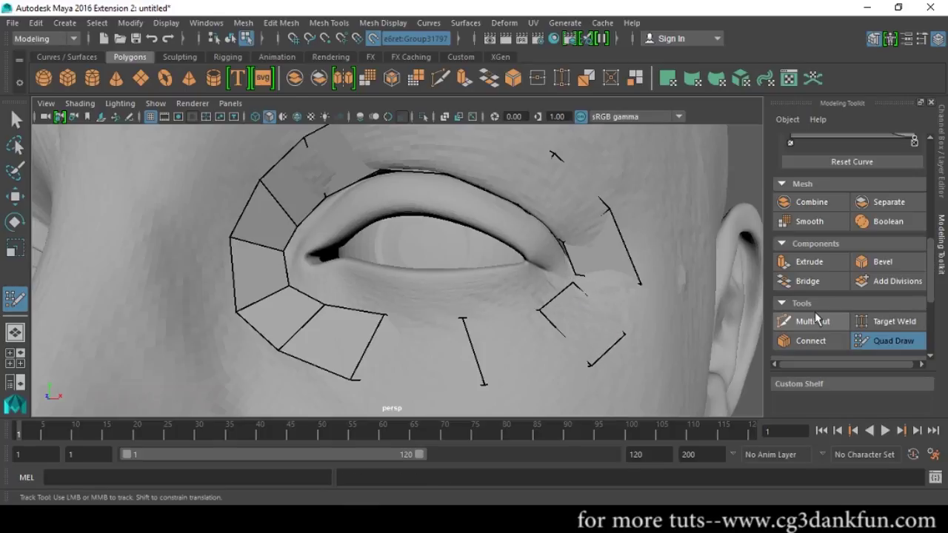
scroll(816, 315, "down", 5)
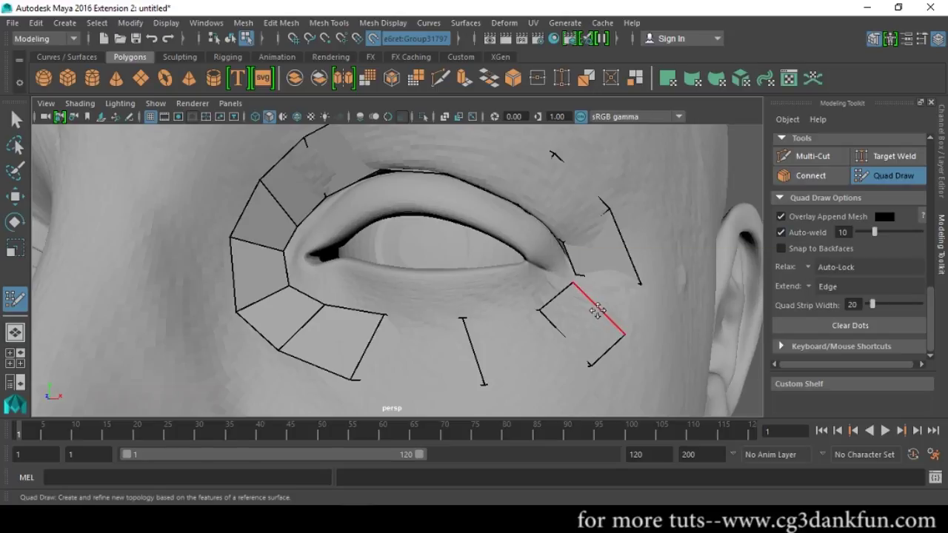
left_click_drag(603, 304, 648, 290)
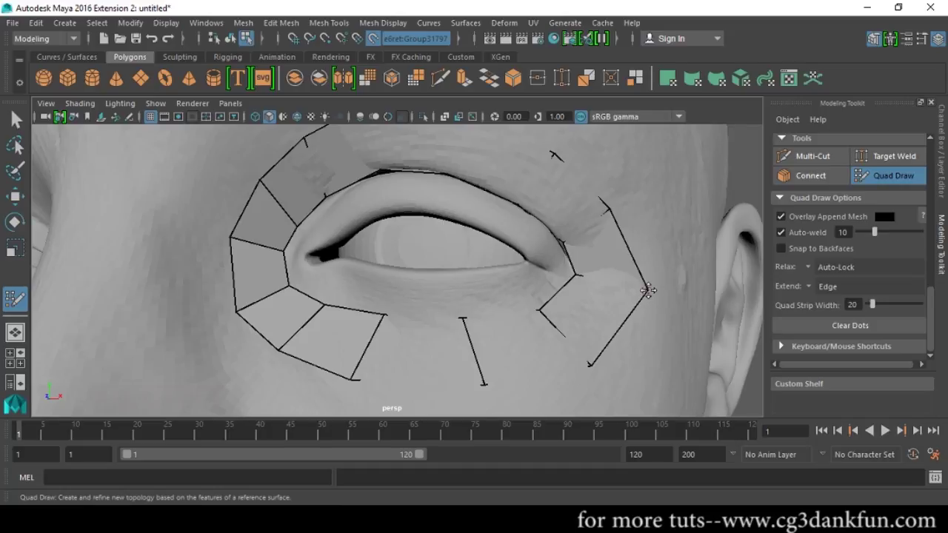
- Extend the eye ring's outer edges into new quads at the inner corner, at the outer corner and along the brow
scroll(555, 326, "down", 3)
scroll(510, 318, "up", 2)
left_click_drag(503, 318, 468, 311, "alt")
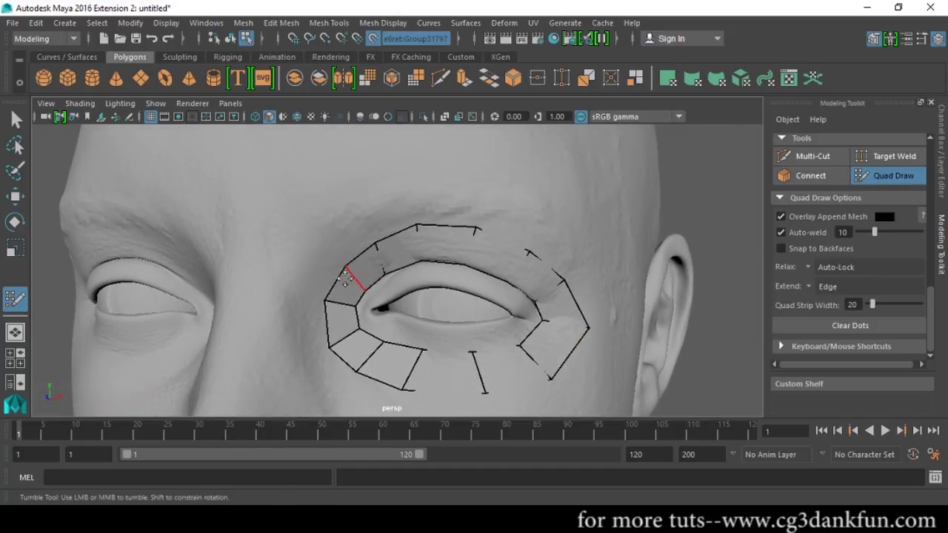
left_click_drag(336, 283, 314, 264)
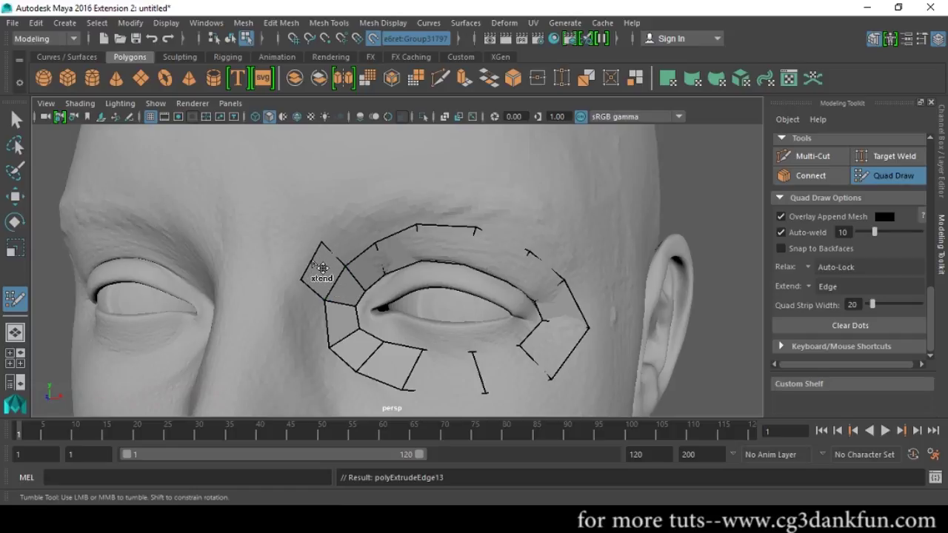
left_click_drag(580, 296, 615, 287)
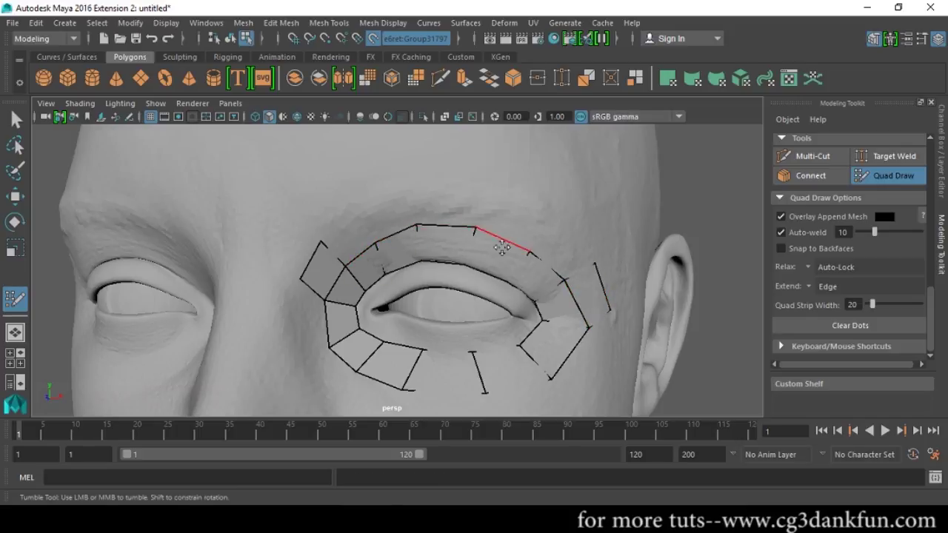
left_click_drag(557, 275, 555, 275)
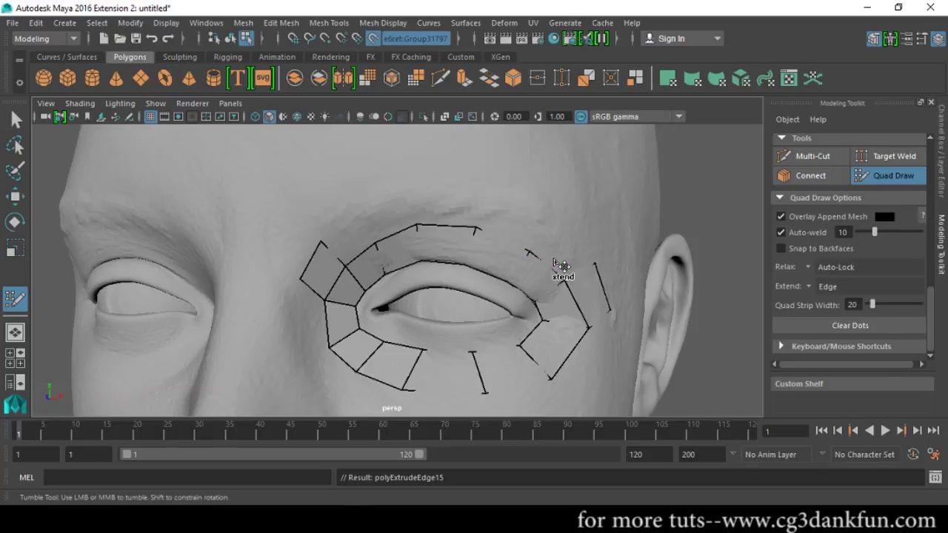
middle_click_drag(556, 259, 566, 244)
mouse_move(576, 250)
left_mouse_down()
mouse_move(557, 230)
mouse_move(588, 245)
mouse_move(567, 242)
left_mouse_up()
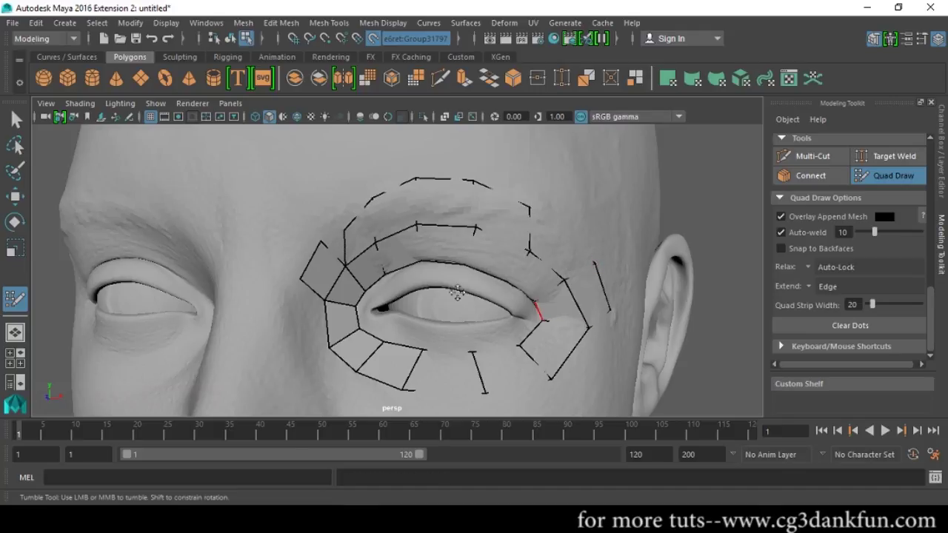
- Weld the brow row's inner end to the nose-side quad and move its upper vertices into an even arc
left_click_drag(337, 235, 323, 241)
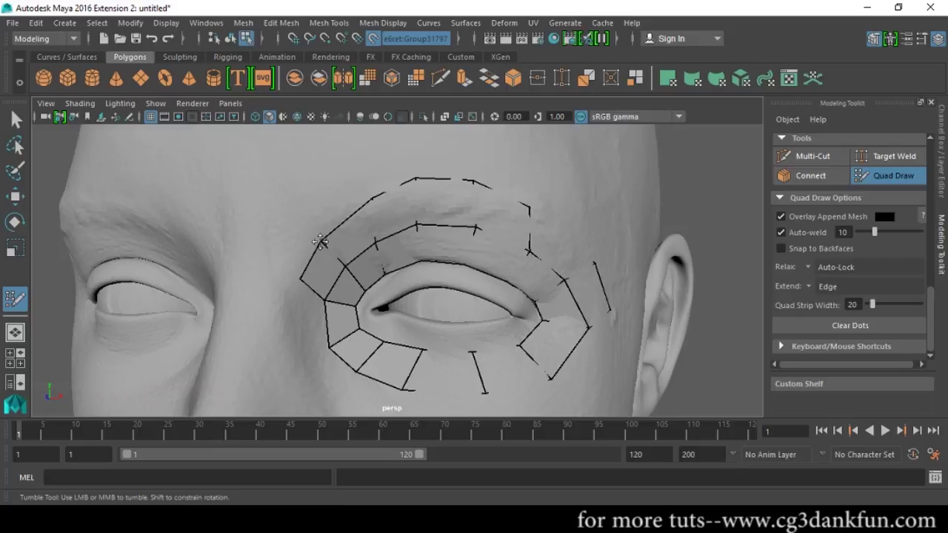
left_click_drag(374, 198, 353, 209)
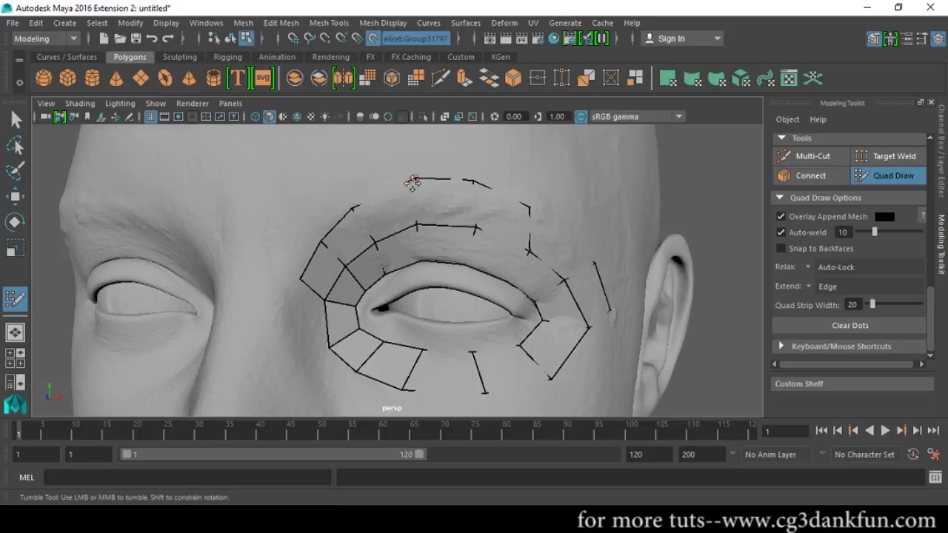
left_click_drag(421, 194, 421, 194)
left_click_drag(475, 179, 480, 198)
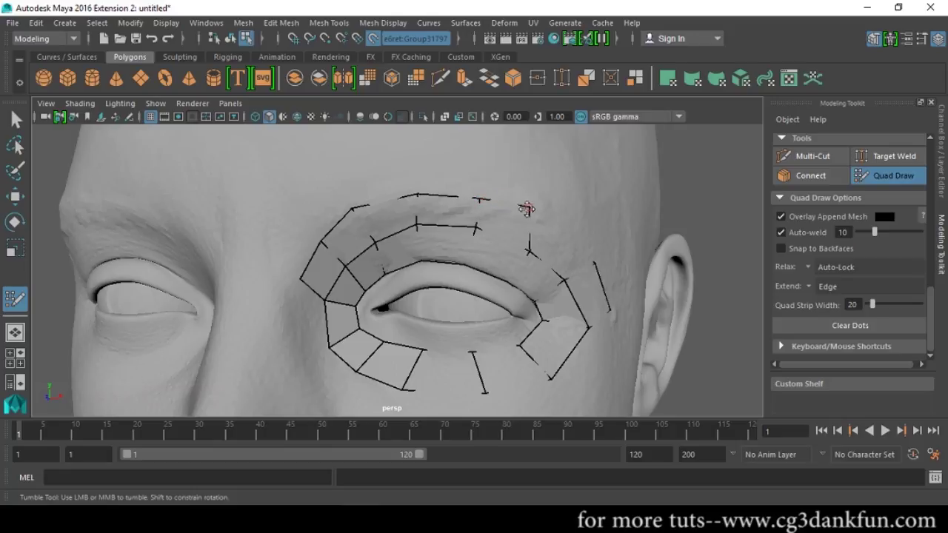
left_click_drag(550, 221, 554, 224)
- Extend the outer row down beside the nose bridge and beneath the lower eyelid, welding the adjoining corners
middle_click_drag(482, 258, 493, 208, "alt")
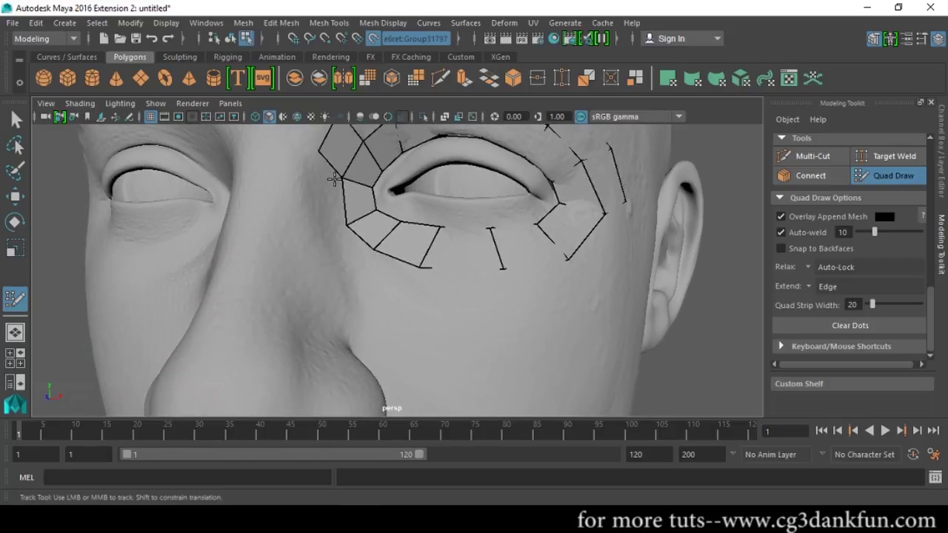
left_click_drag(346, 205, 326, 206)
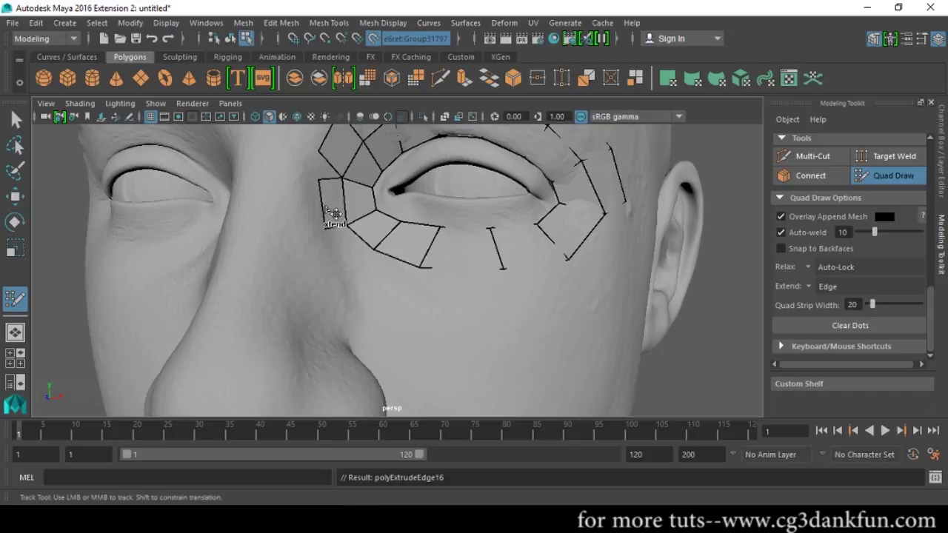
left_click_drag(318, 151, 310, 177)
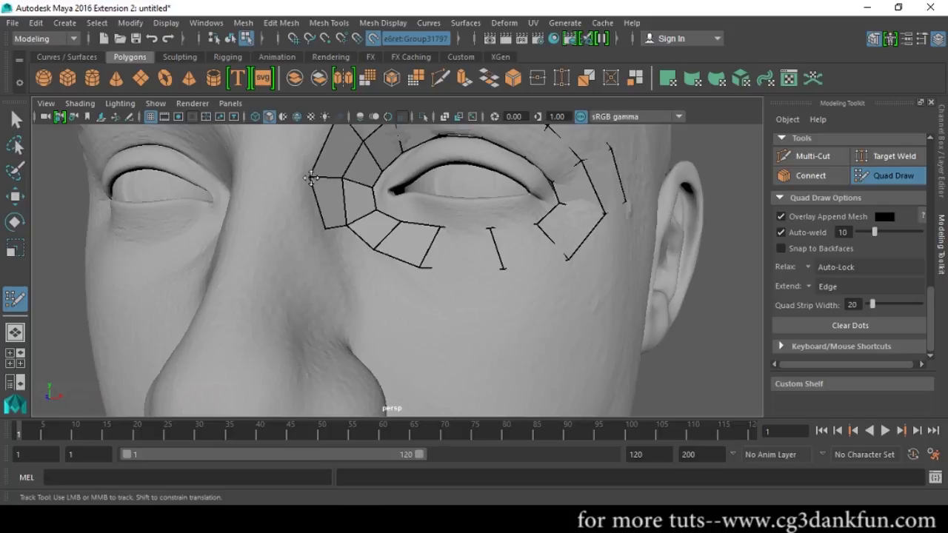
mouse_move(341, 234)
left_mouse_down()
mouse_move(389, 313)
mouse_move(375, 250)
left_mouse_up()
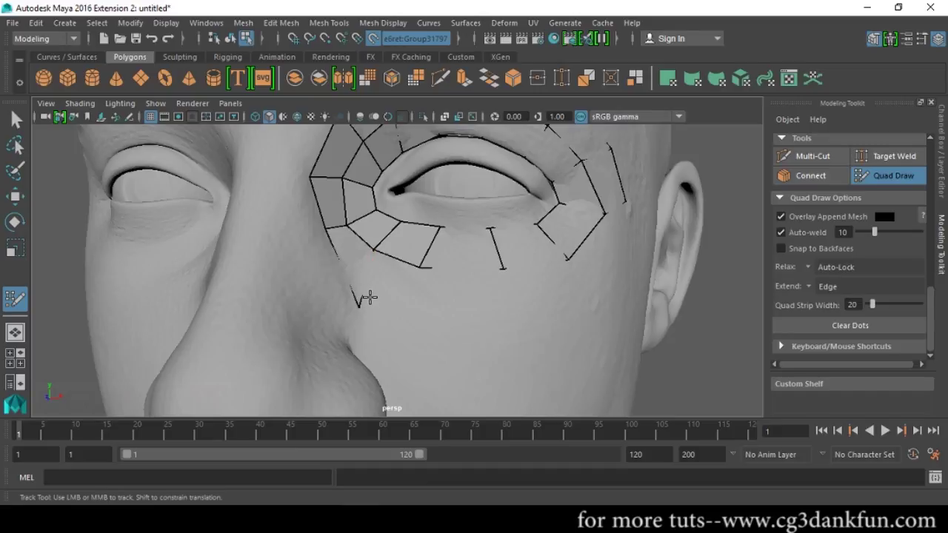
left_click_drag(360, 303, 420, 267)
mouse_move(394, 299)
left_mouse_down()
mouse_move(462, 346)
mouse_move(456, 338)
mouse_move(498, 306)
left_mouse_up()
left_click_drag(484, 301, 521, 328)
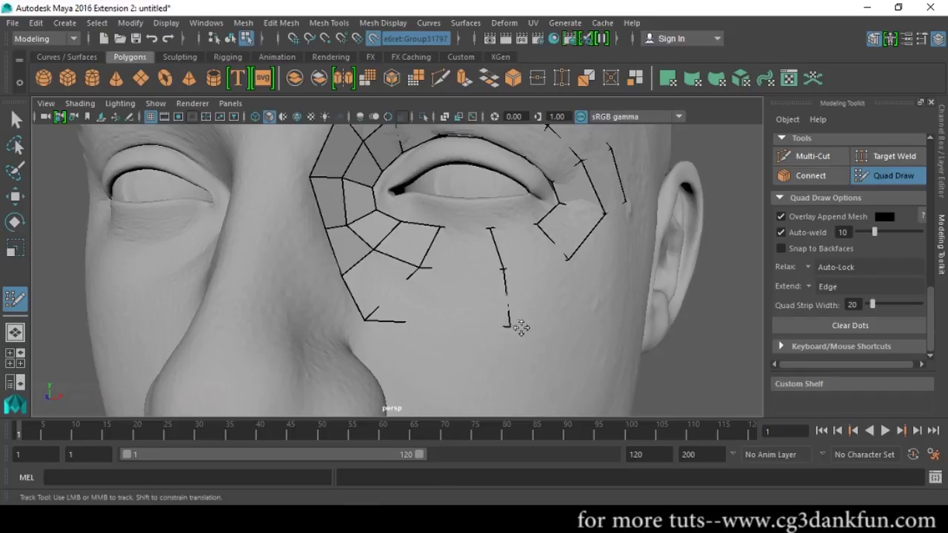
- Pull the outer-corner quad's vertices in to meet the brow row and relax the ring's quads
scroll(524, 323, "down", 5)
mouse_move(494, 295)
left_mouse_down("alt")
mouse_move(474, 281)
mouse_move(466, 298)
mouse_move(524, 305)
mouse_move(476, 299)
left_mouse_up("alt")
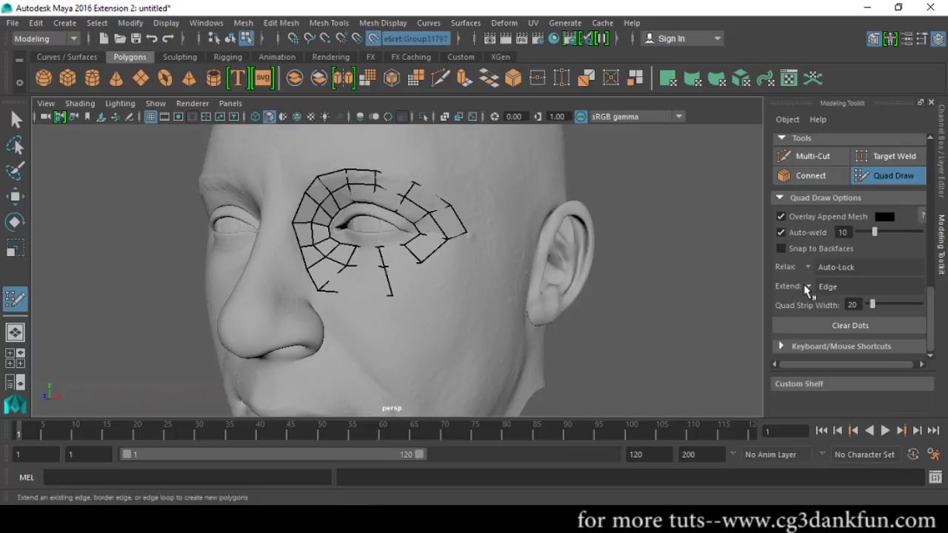
scroll(426, 207, "up", 3)
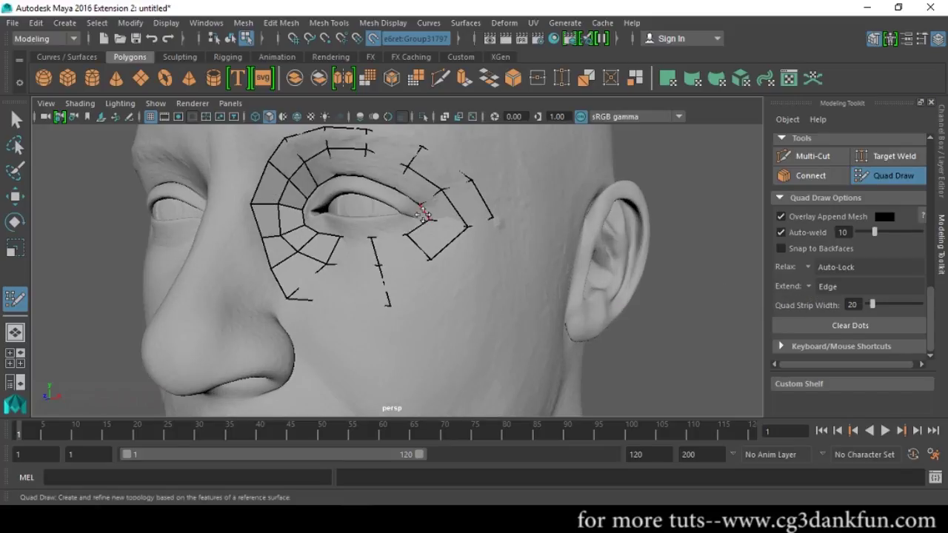
scroll(518, 244, "up", 4)
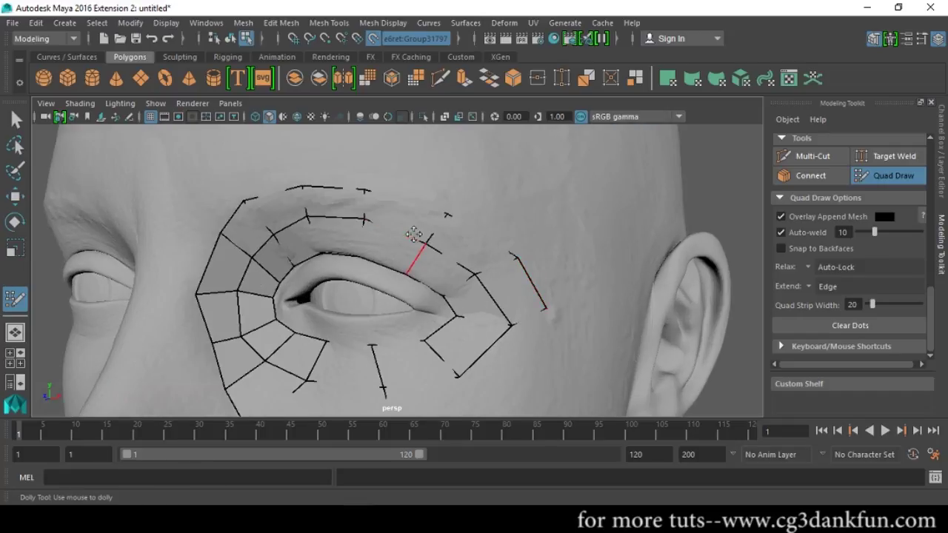
mouse_move(425, 245)
left_mouse_down("shift")
mouse_move(393, 229)
mouse_move(321, 223)
mouse_move(269, 247)
mouse_move(227, 326)
mouse_move(279, 357)
mouse_move(227, 328)
mouse_move(224, 235)
mouse_move(259, 198)
mouse_move(318, 188)
mouse_move(491, 228)
mouse_move(539, 280)
left_mouse_up("shift")
left_click(504, 288, "shift")
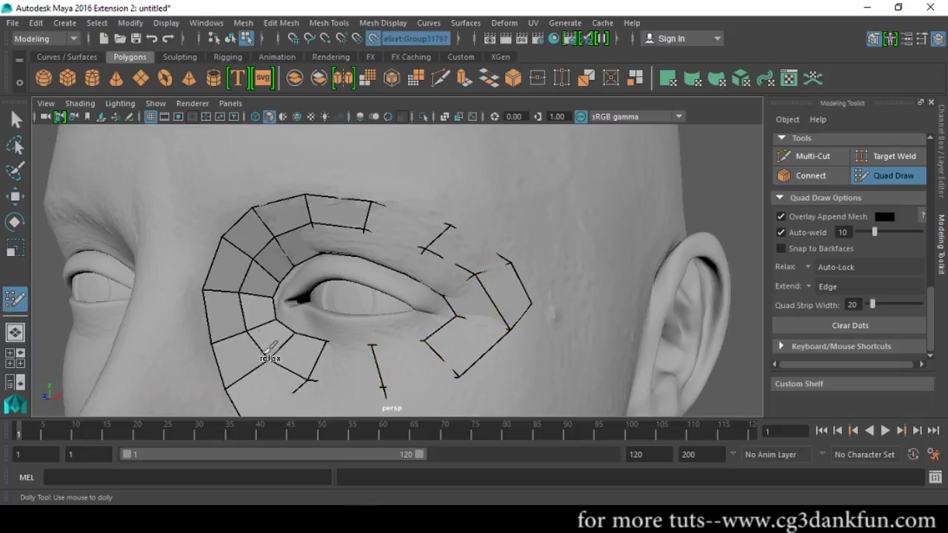
- Set the Quad Draw Extend mode to Loop and extend the ring's lower outer edge down onto the cheek
middle_click_drag(448, 346, 453, 260, "alt")
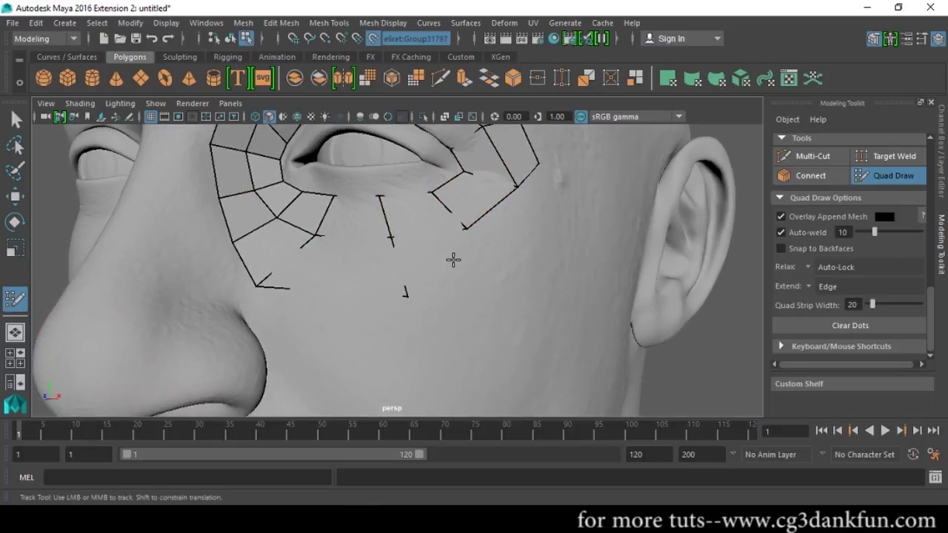
left_click(812, 288)
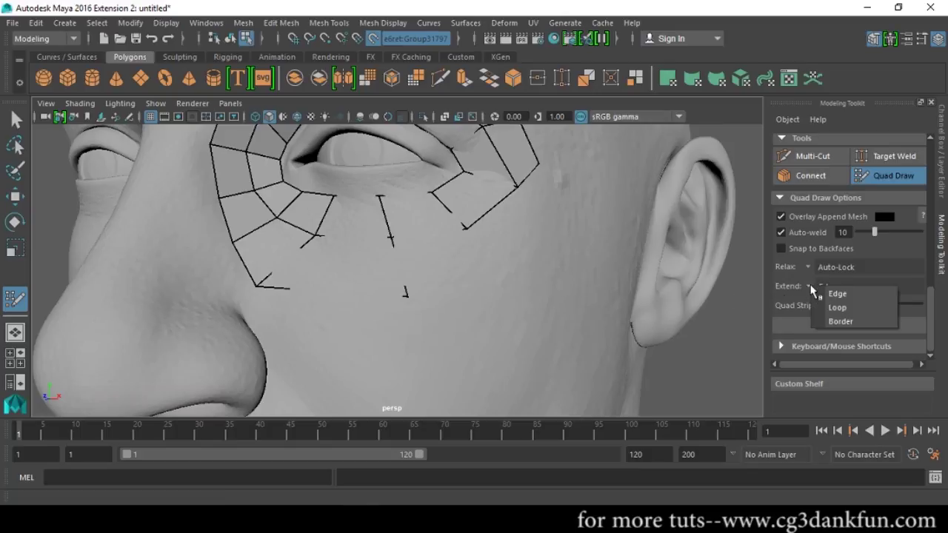
left_click(844, 314)
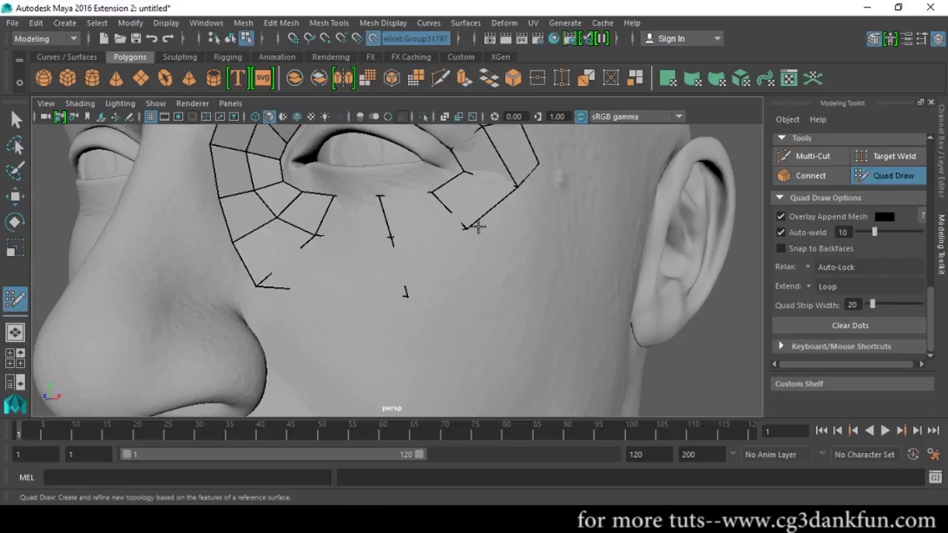
mouse_move(485, 215)
left_mouse_down()
mouse_move(501, 218)
mouse_move(529, 254)
mouse_move(509, 276)
left_mouse_up()
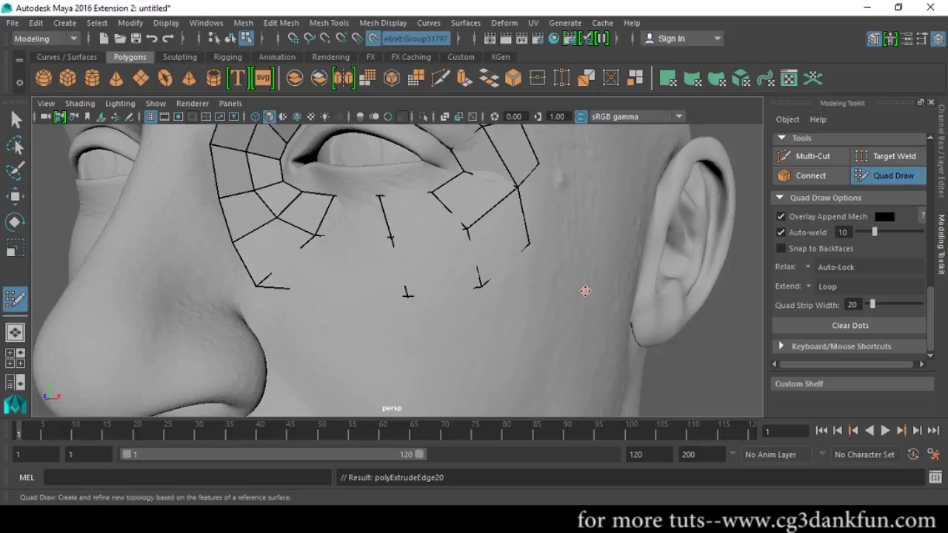
- Set Extend back to Edge, extend the lowest cheek edge downward beside the nose, and set the Quad Strip Width to 83
left_click(820, 286)
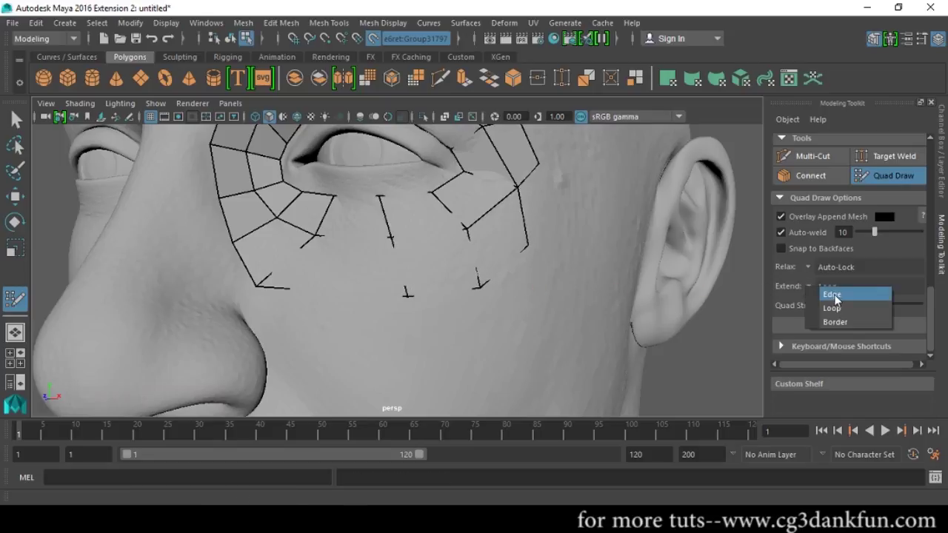
left_click(834, 295)
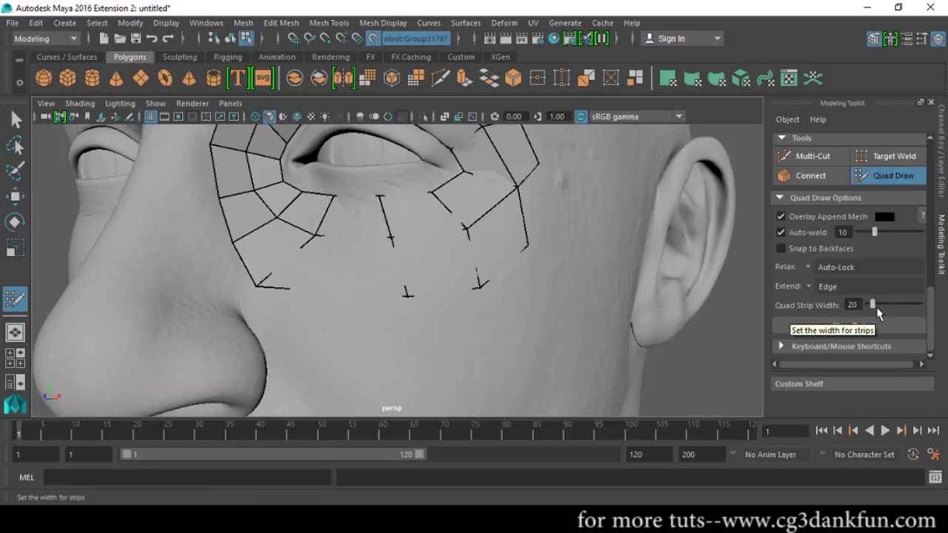
left_click_drag(874, 305, 890, 305)
left_click_drag(383, 298, 375, 350)
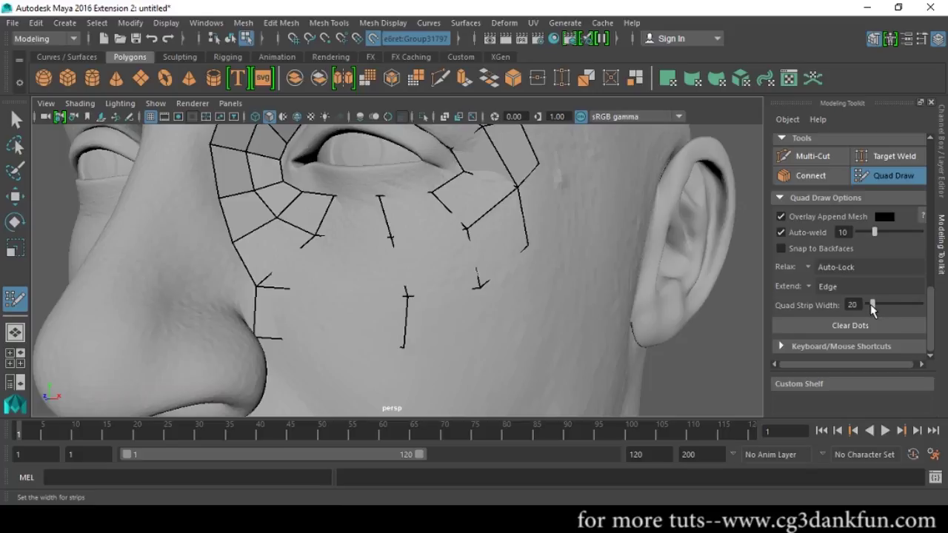
left_click_drag(871, 305, 873, 305)
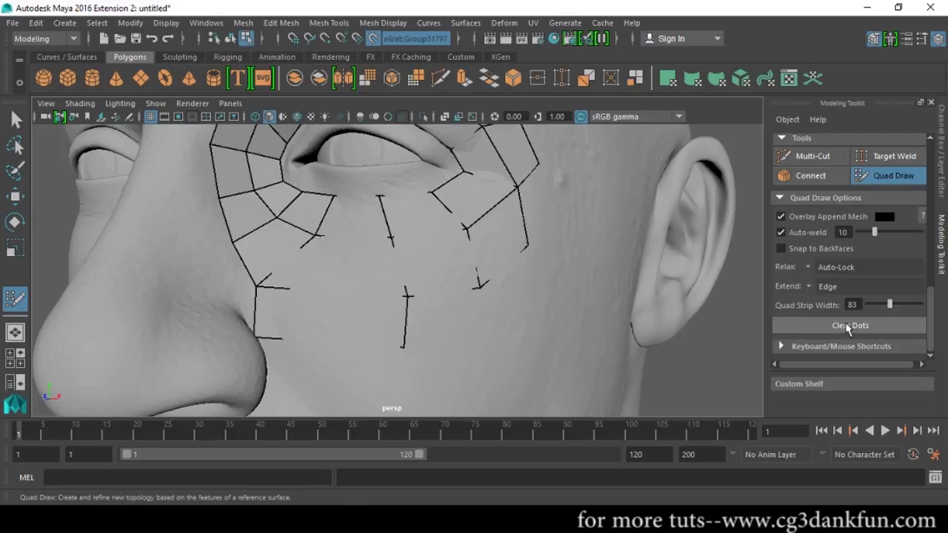
- Expand the Keyboard/Mouse Shortcuts section of Quad Draw and look through its entries and the options above it
left_click(803, 348)
scroll(802, 347, "up", 3)
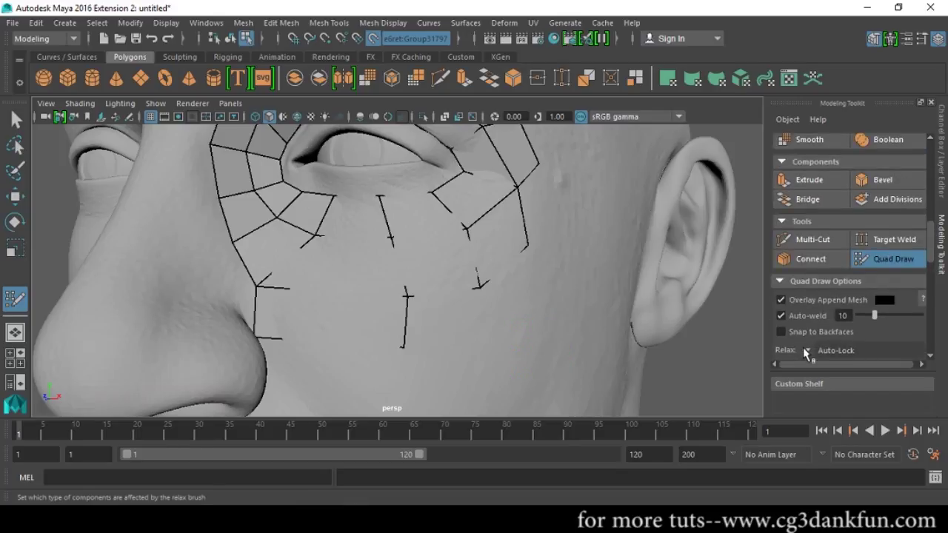
mouse_move(937, 250)
left_mouse_down()
mouse_move(938, 334)
mouse_move(938, 265)
left_mouse_up()
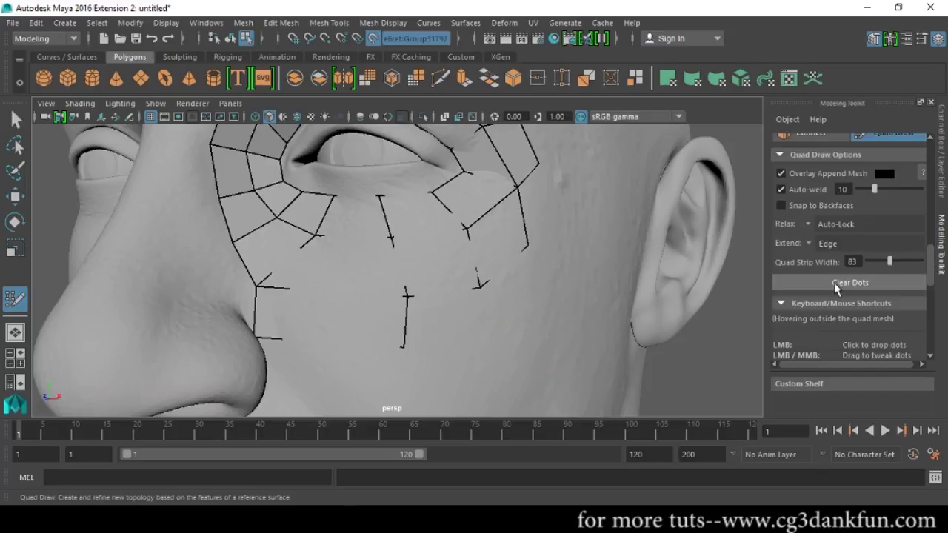
- Leave Quad Draw for the Move tool, select the new mesh around the eye and inspect it on the head
scroll(528, 329, "down", 5)
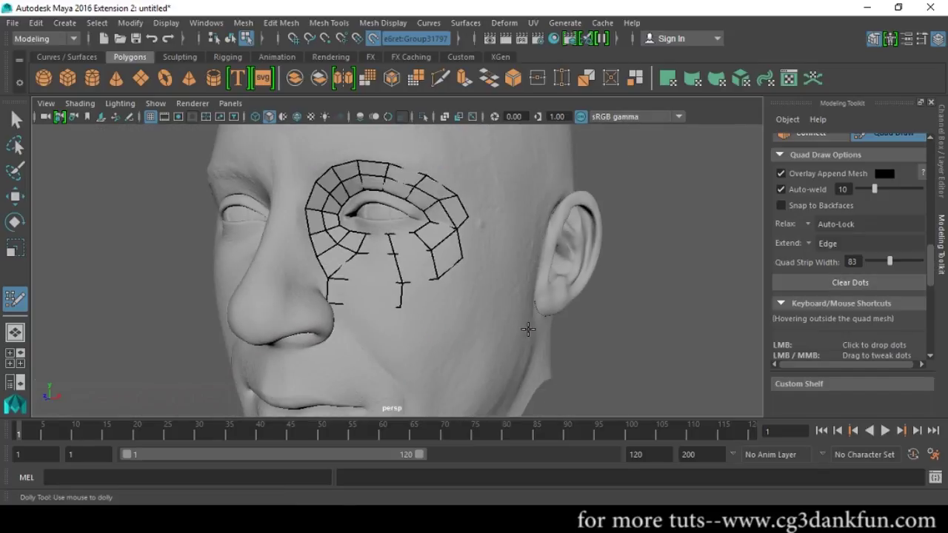
left_click_drag(514, 291, 525, 294, "alt")
key("w")
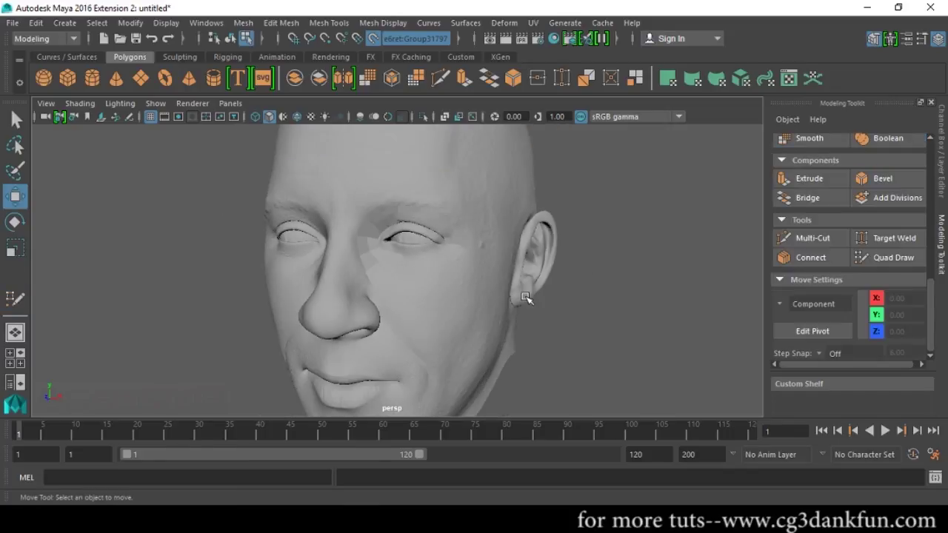
left_click(376, 257)
left_click_drag(453, 308, 402, 300, "alt")
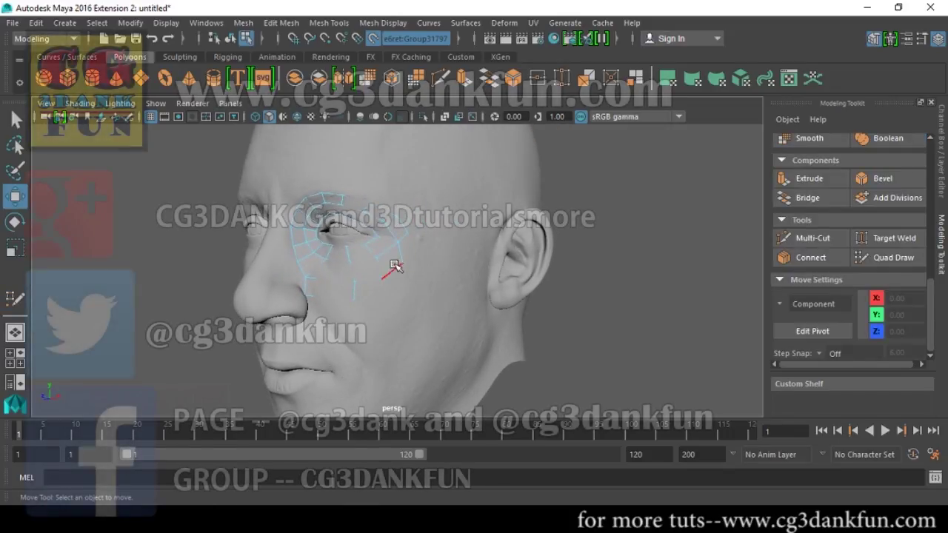
key("F8")
left_click_drag(399, 238, 431, 253, "alt")
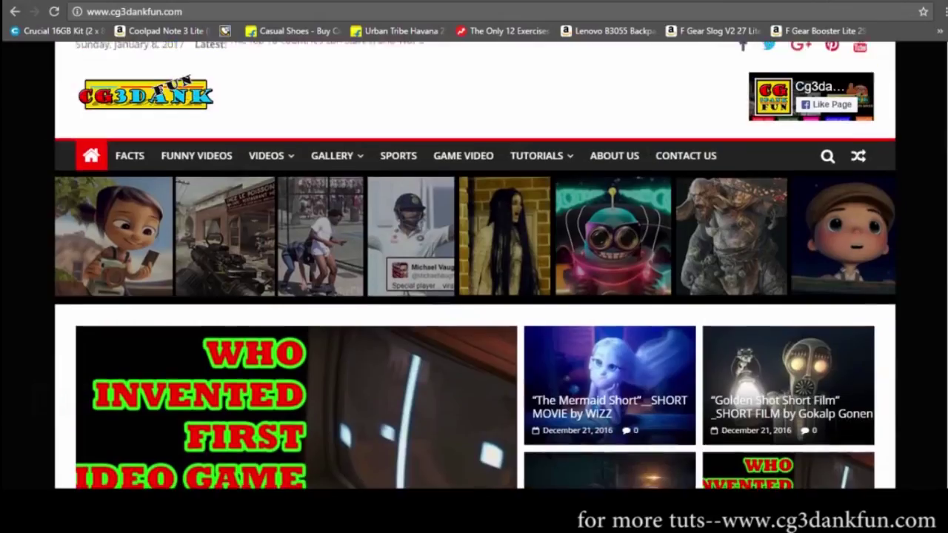
- In the web browser, look through the cg3dankfun.com home page and its 3D gallery category
scroll(474, 267, "down", 3)
scroll(474, 267, "down", 20)
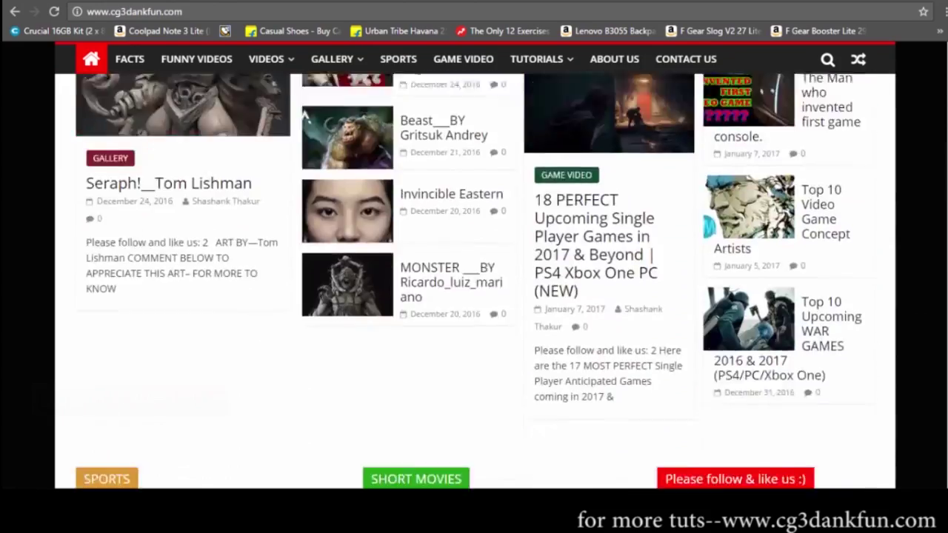
scroll(474, 267, "down", 8)
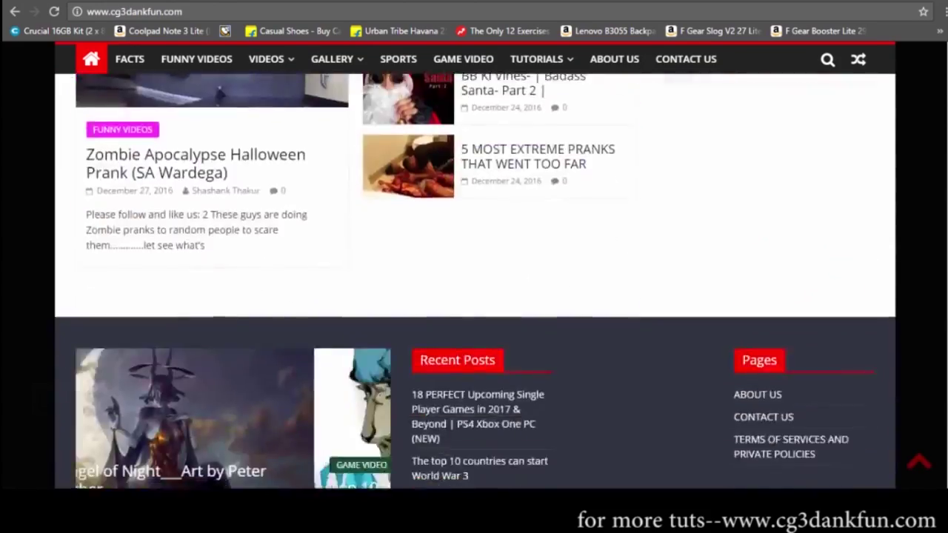
scroll(474, 267, "up", 10)
left_click(325, 58)
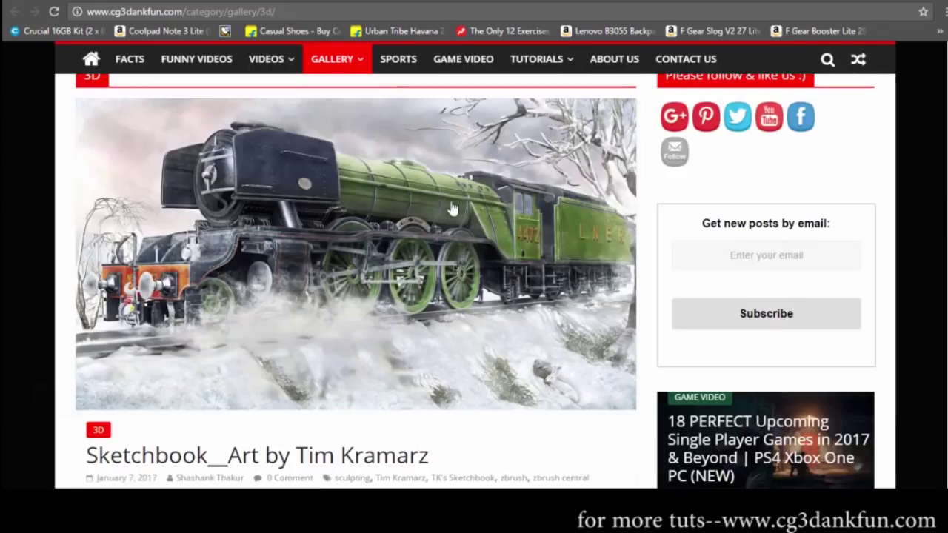
scroll(452, 206, "down", 10)
scroll(452, 206, "up", 15)
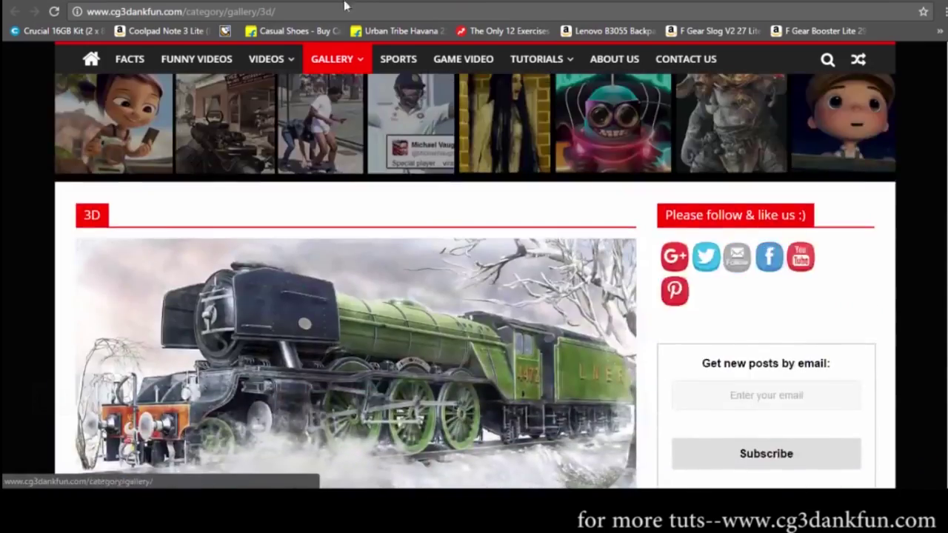
- Look through the posts in the website's Game Video category and its ZBrush tutorials category
left_click(345, 4)
scroll(453, 271, "up", 7)
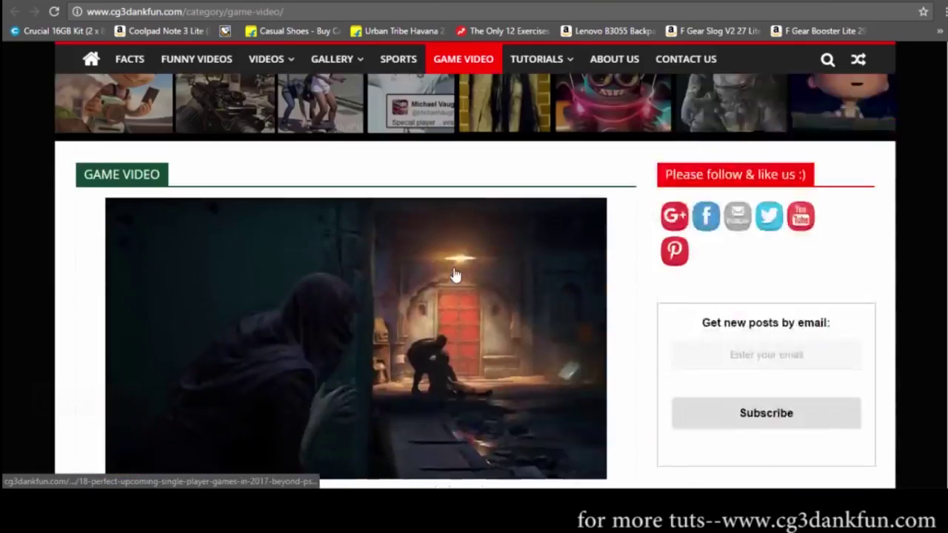
scroll(454, 275, "down", 5)
scroll(455, 276, "down", 6)
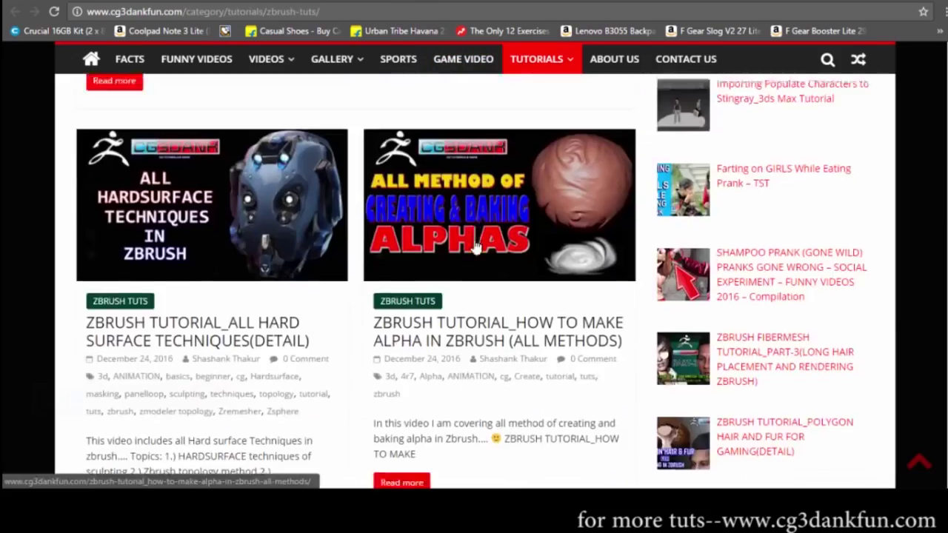
scroll(474, 246, "up", 6)
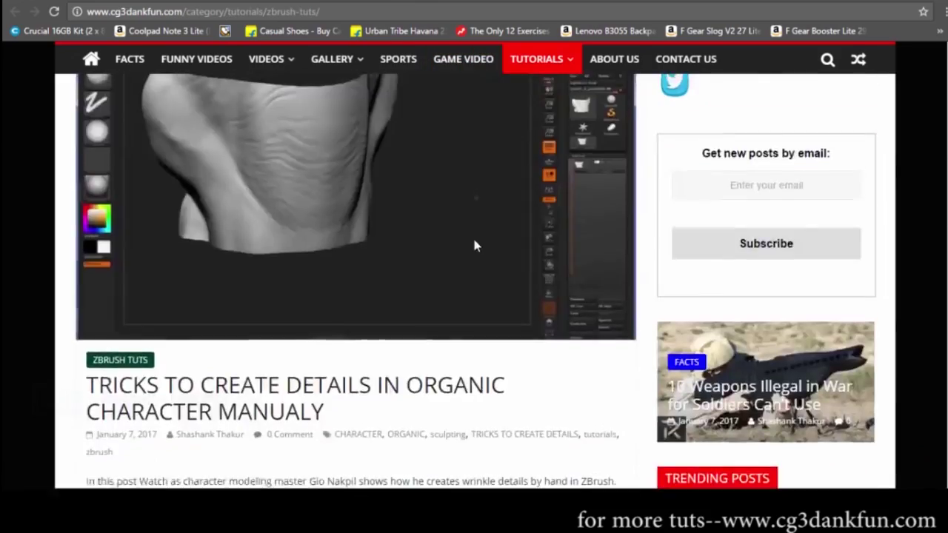
scroll(474, 244, "down", 12)
scroll(476, 245, "down", 10)
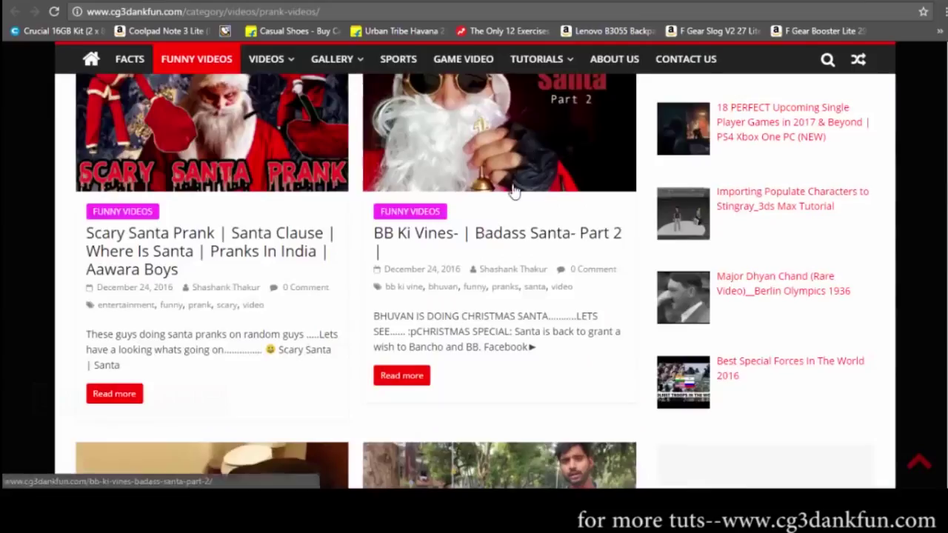
scroll(513, 191, "up", 5)
- Browse the posts in the website's Funny Videos and Facts categories
scroll(513, 192, "down", 10)
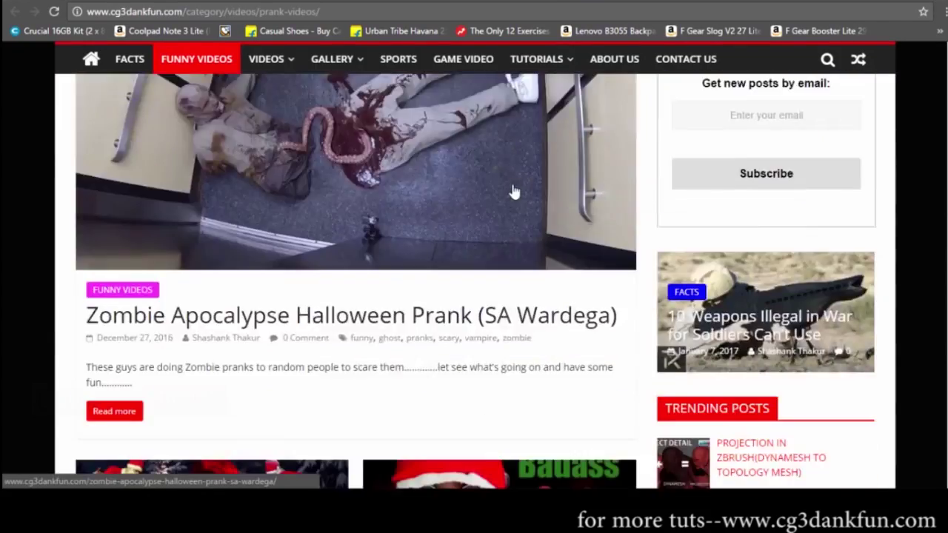
scroll(511, 186, "down", 3)
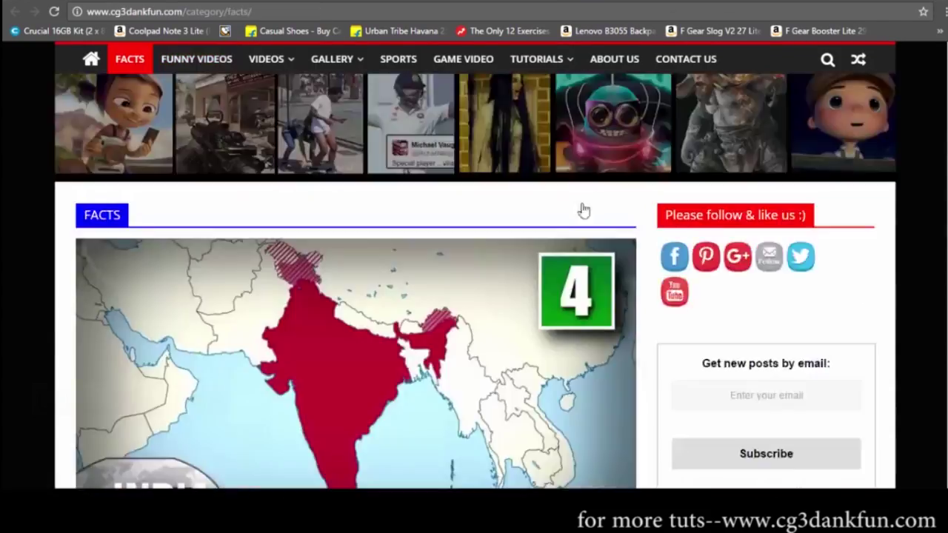
scroll(568, 233, "down", 10)
scroll(568, 232, "down", 10)
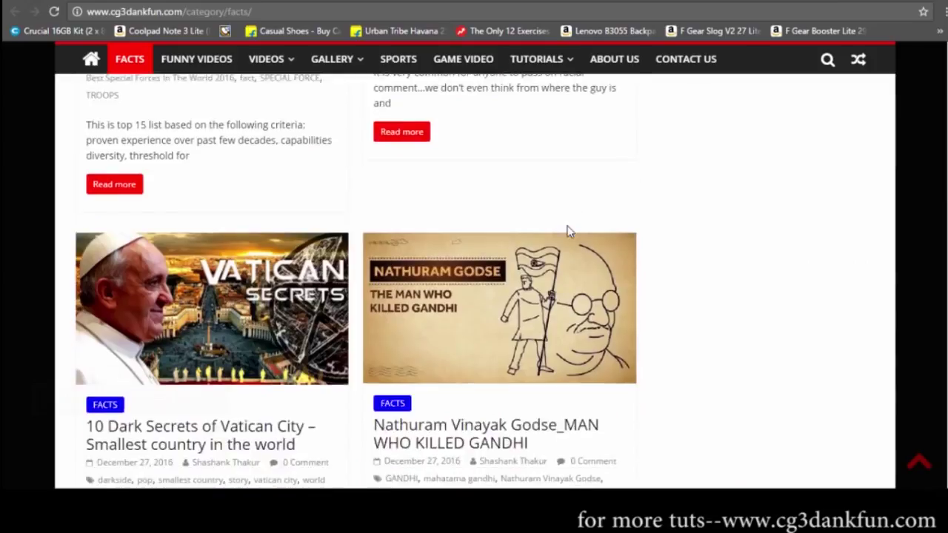